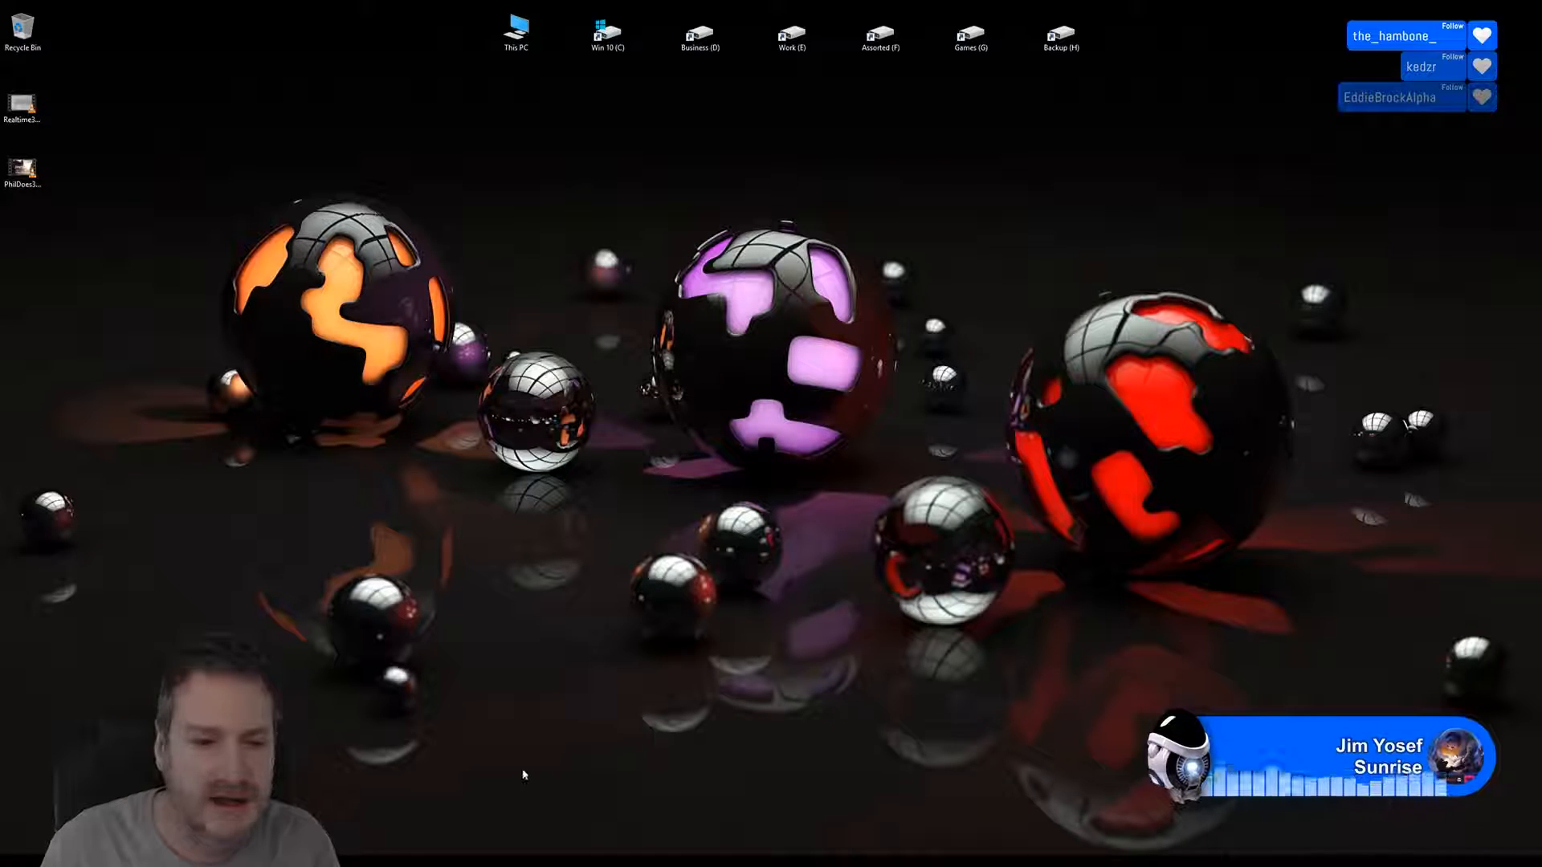
Switch to 3ds Max to view the brick building model, and minimize its window
{"action": "left_click", "coordinate": [459, 861]}
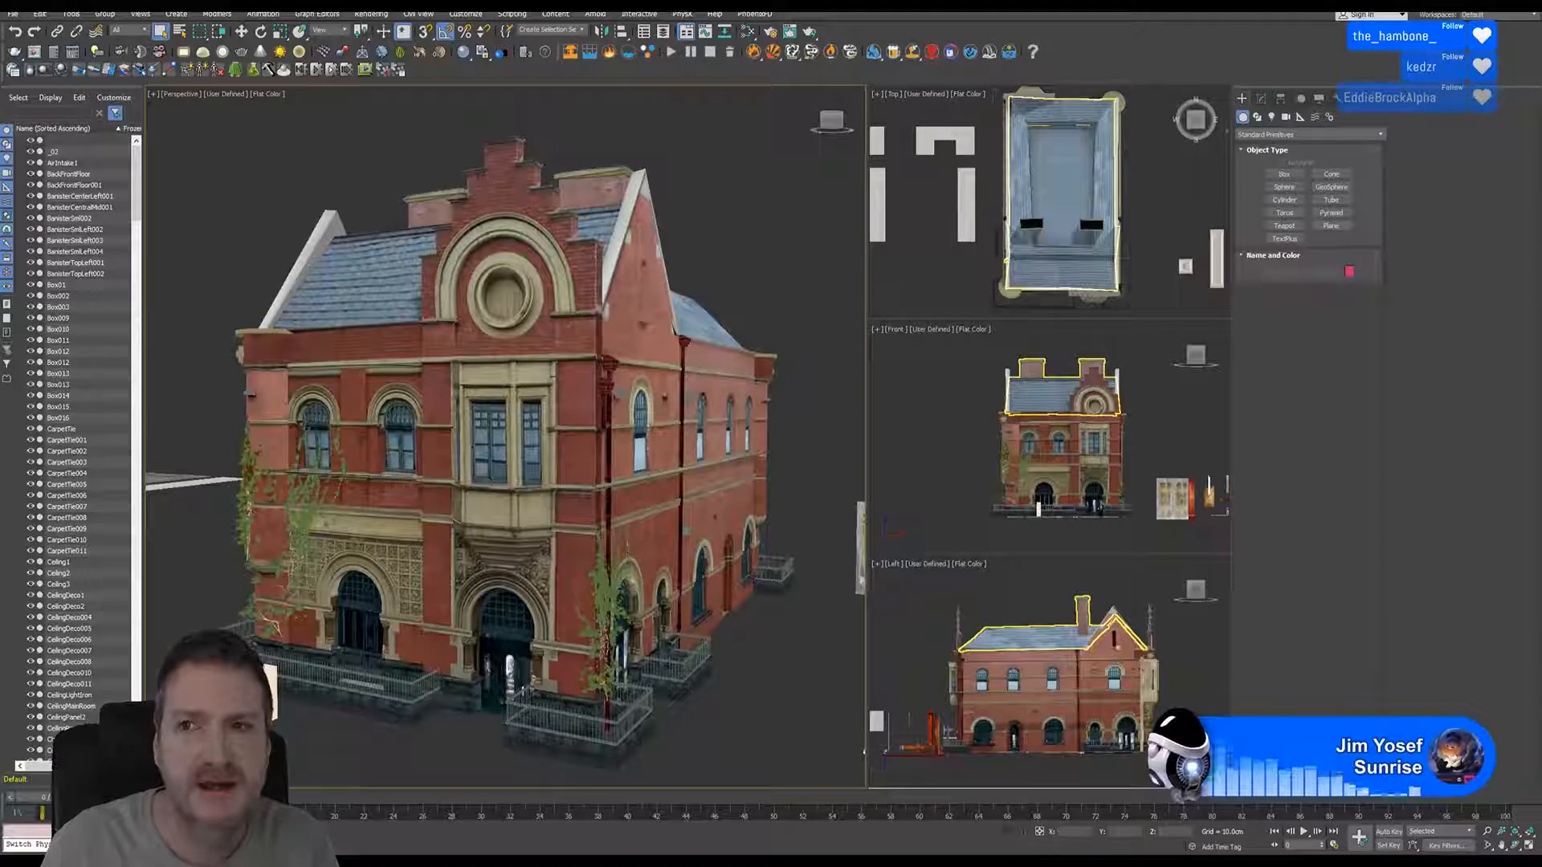
{"action": "left_click", "coordinate": [1448, 4]}
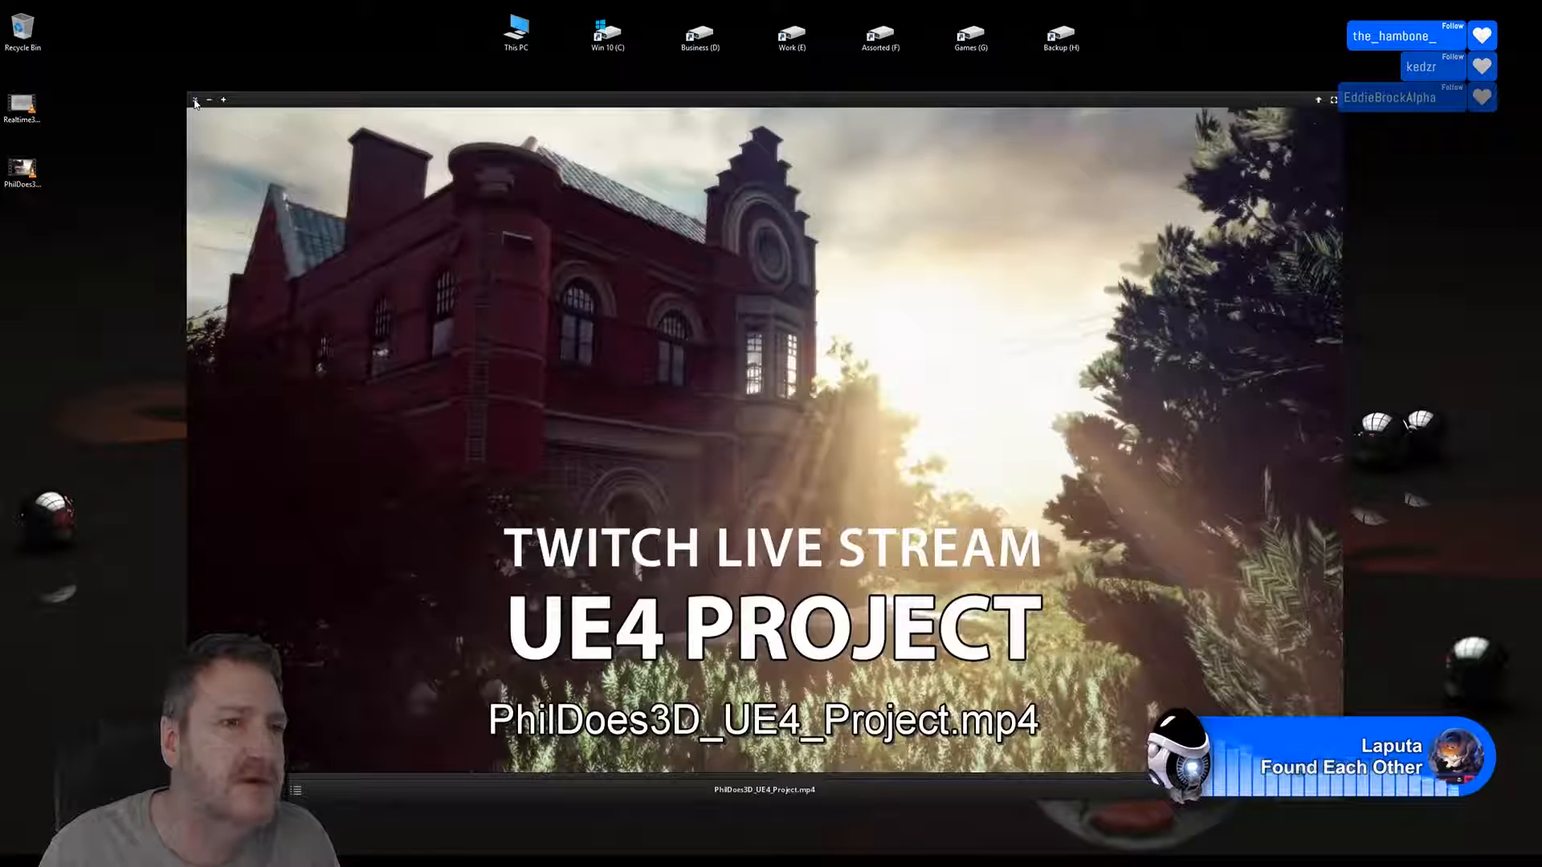
Close the PhilDoes3D_UE4_Project.mp4 video and switch to Unreal Editor
{"action": "left_click", "coordinate": [195, 102]}
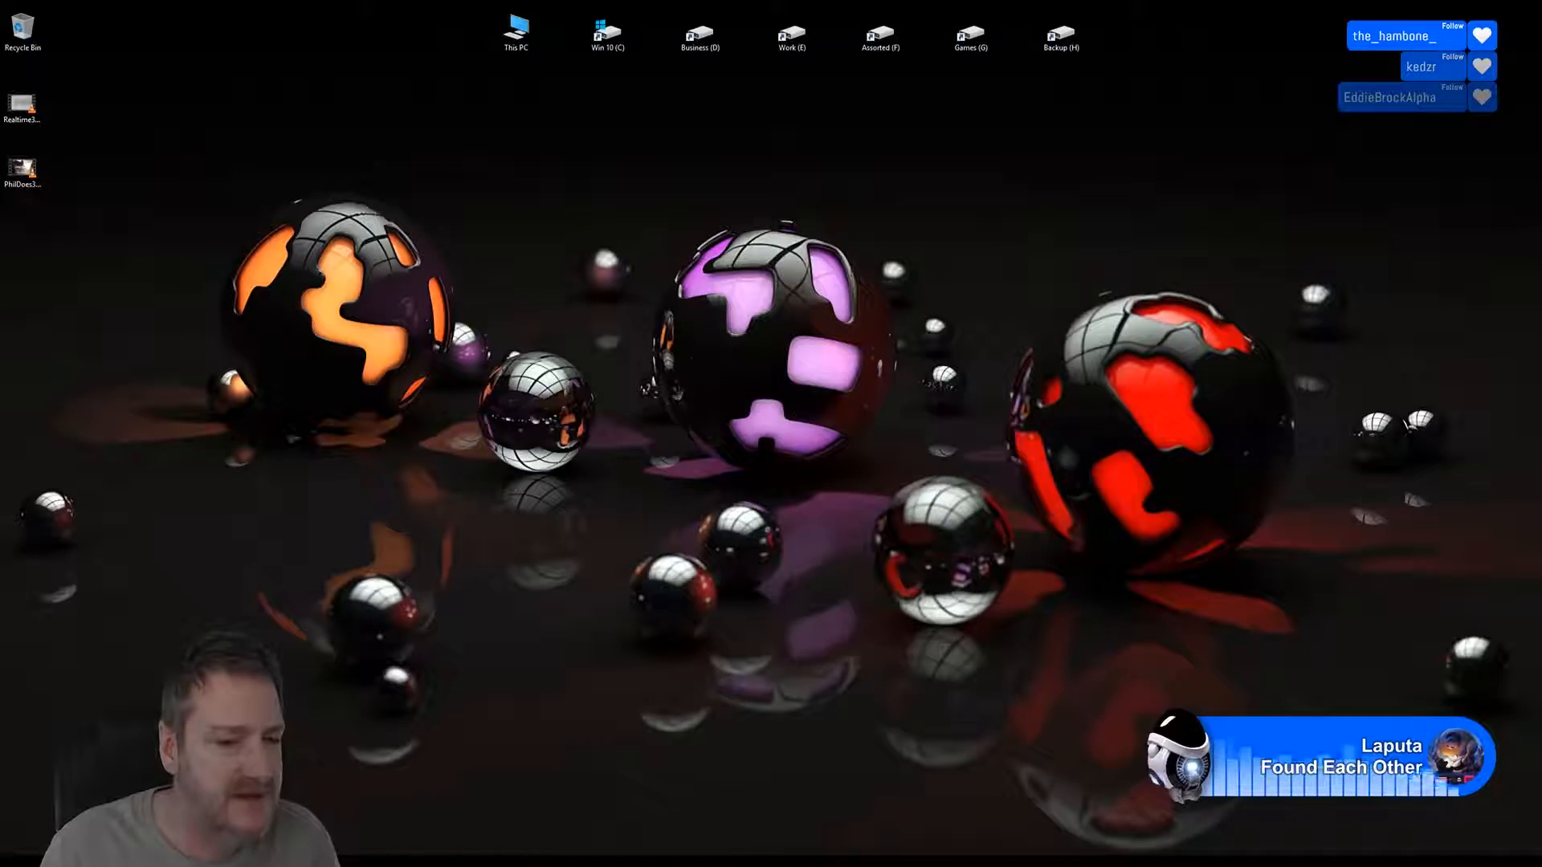
{"action": "key", "text": "alt+Tab"}
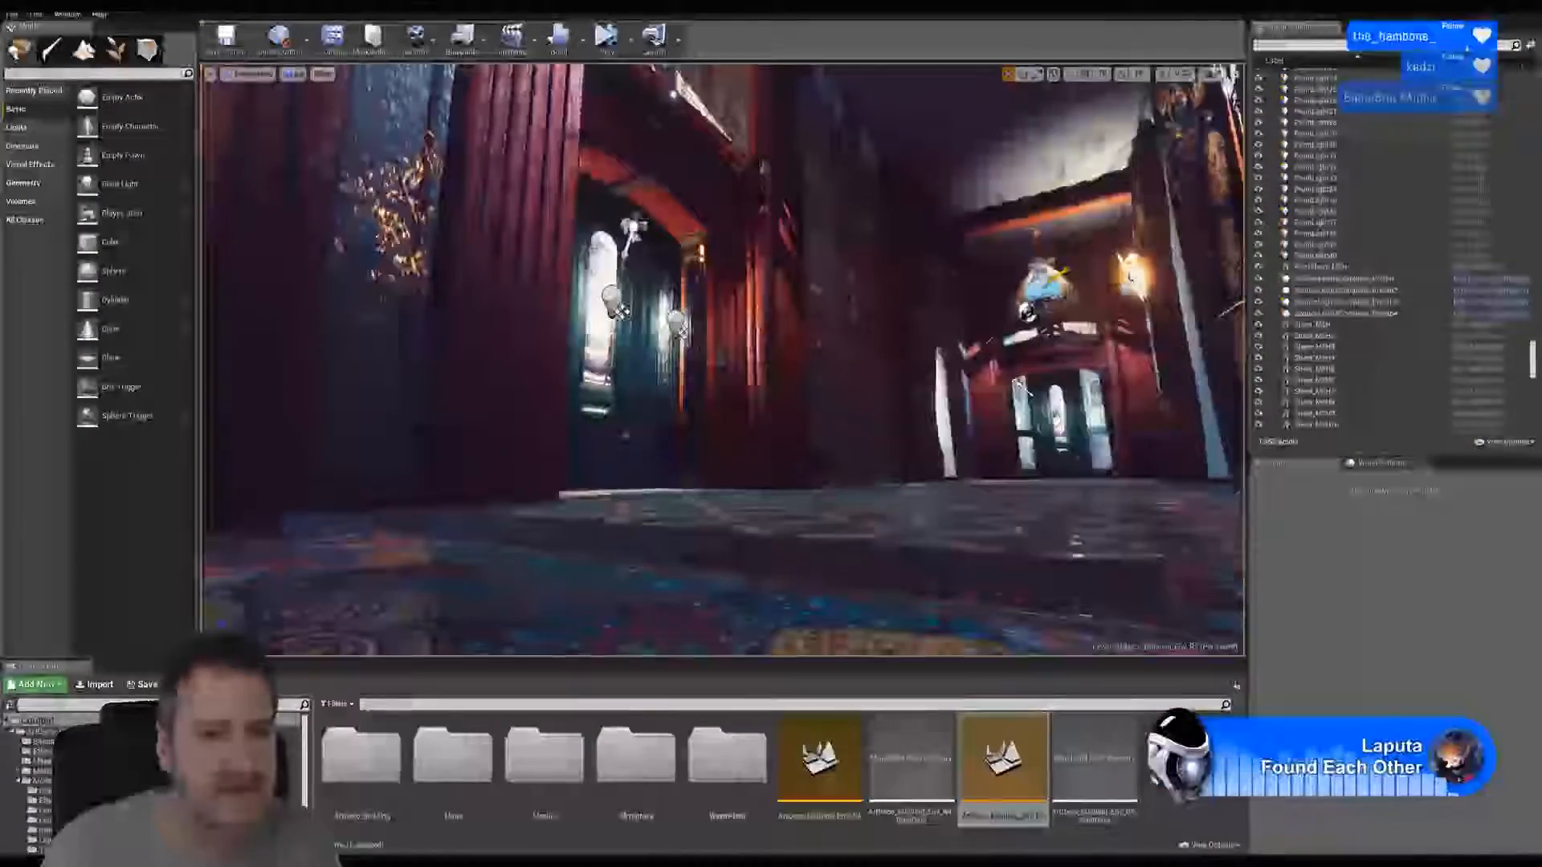
Examine the building's hallway lighting and ceiling, and the sunlit garden outside, in the perspective viewport
{"action": "right_click_drag", "start_coordinate": [723, 362], "coordinate": [811, 277]}
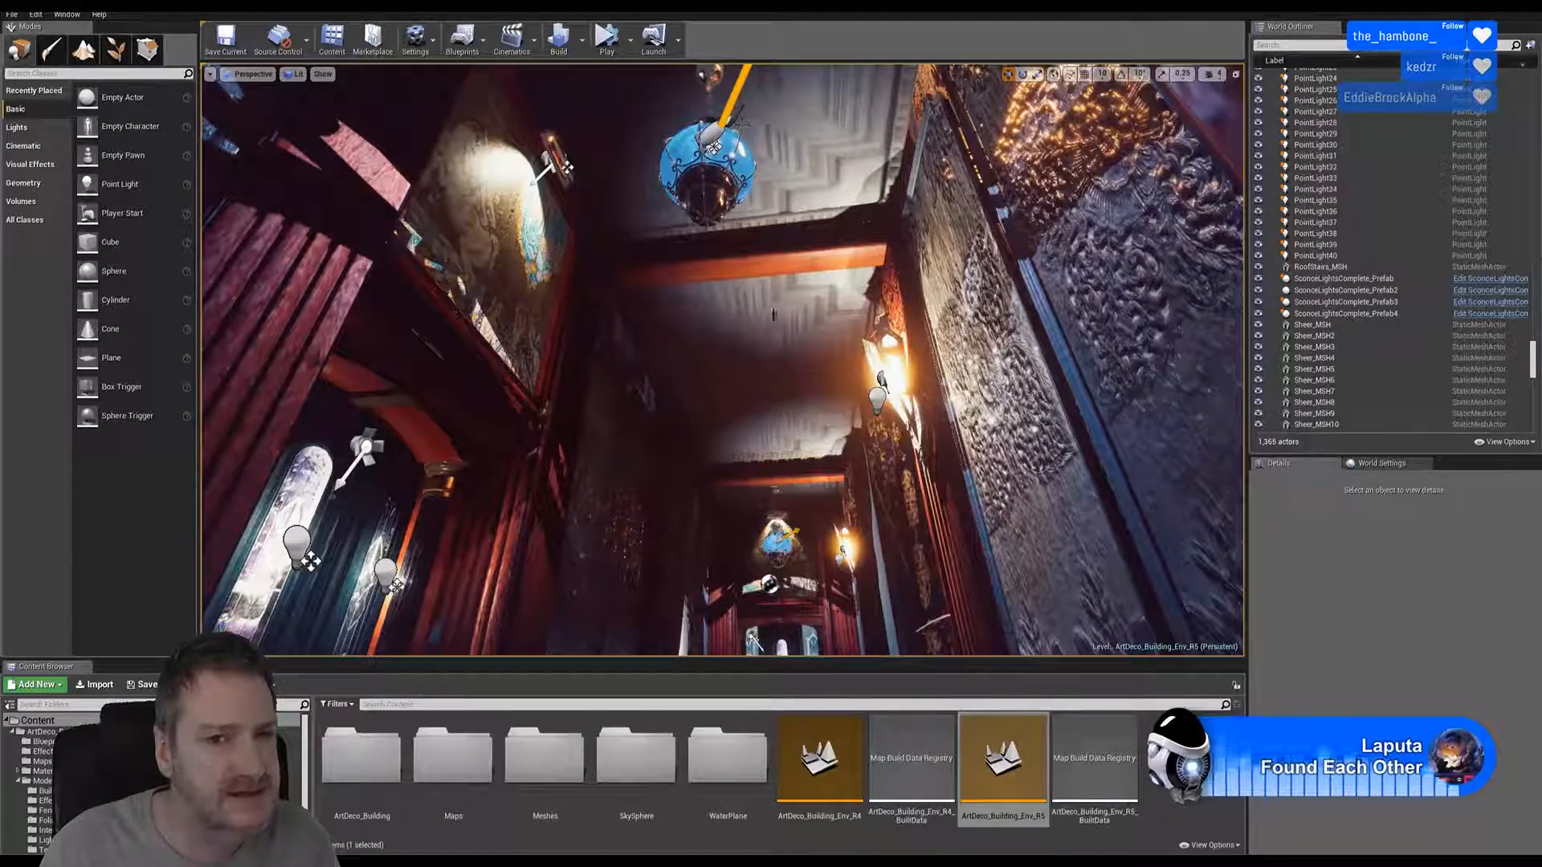
{"action": "mouse_move", "coordinate": [723, 361]}
{"action": "right_mouse_down"}
{"action": "mouse_move", "coordinate": [746, 431]}
{"action": "mouse_move", "coordinate": [726, 377]}
{"action": "right_mouse_up"}
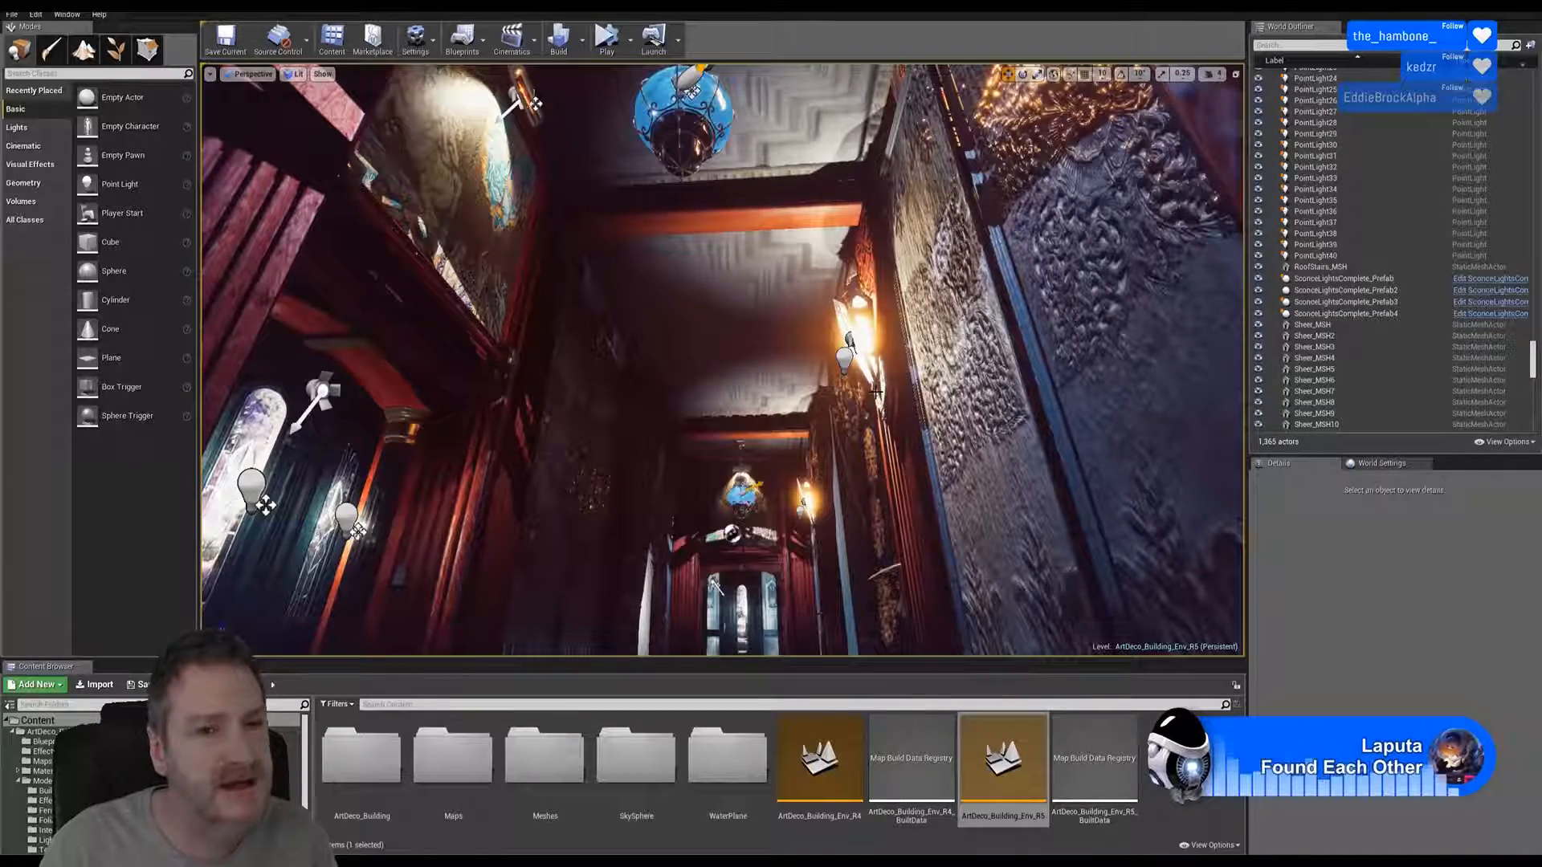
{"action": "left_click", "coordinate": [210, 74]}
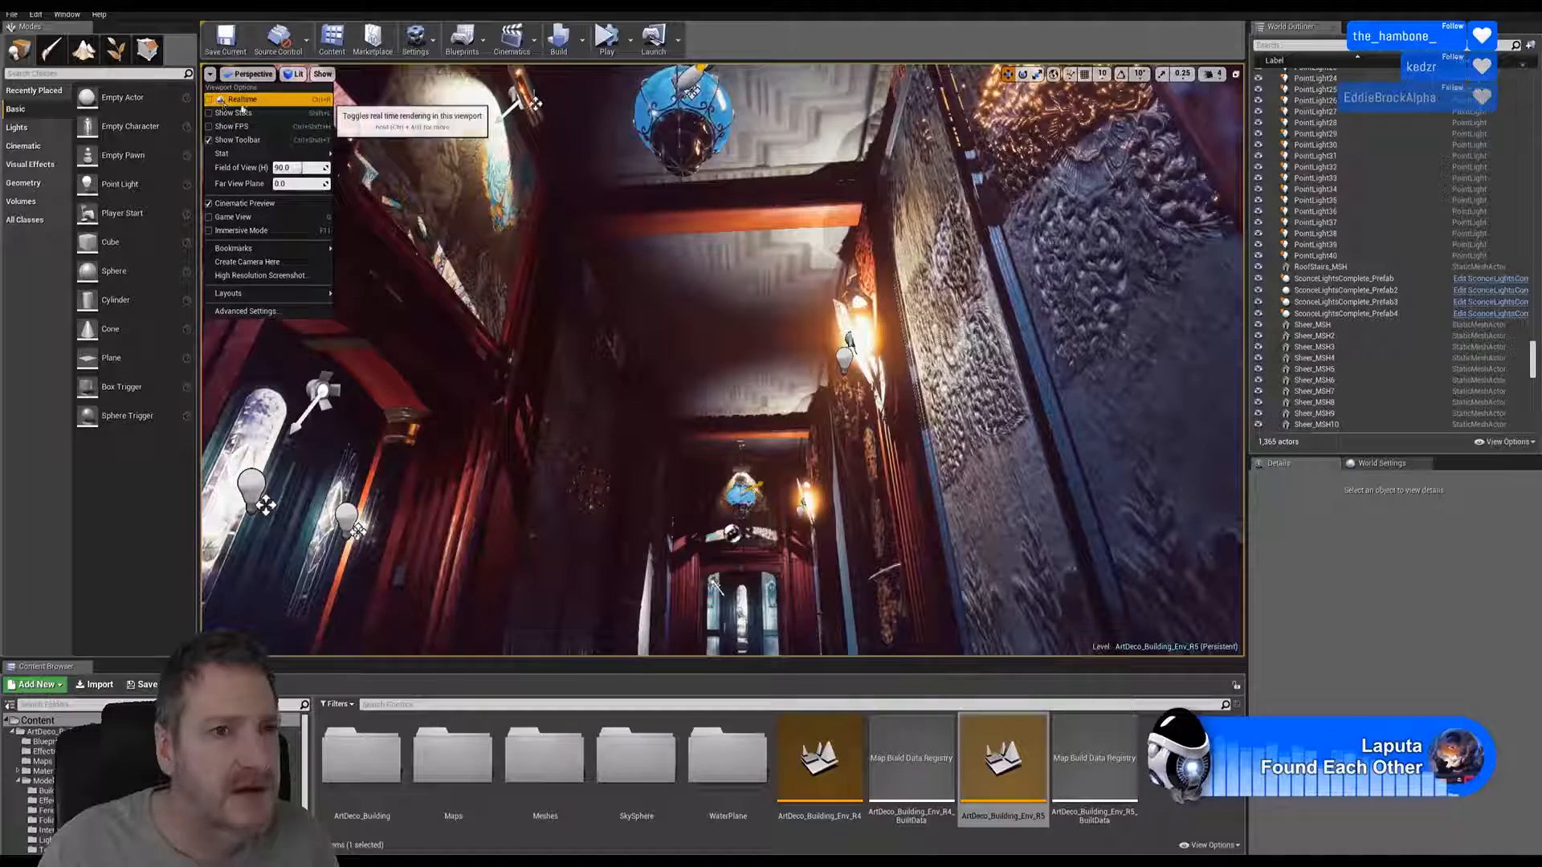
{"action": "left_click", "coordinate": [787, 47]}
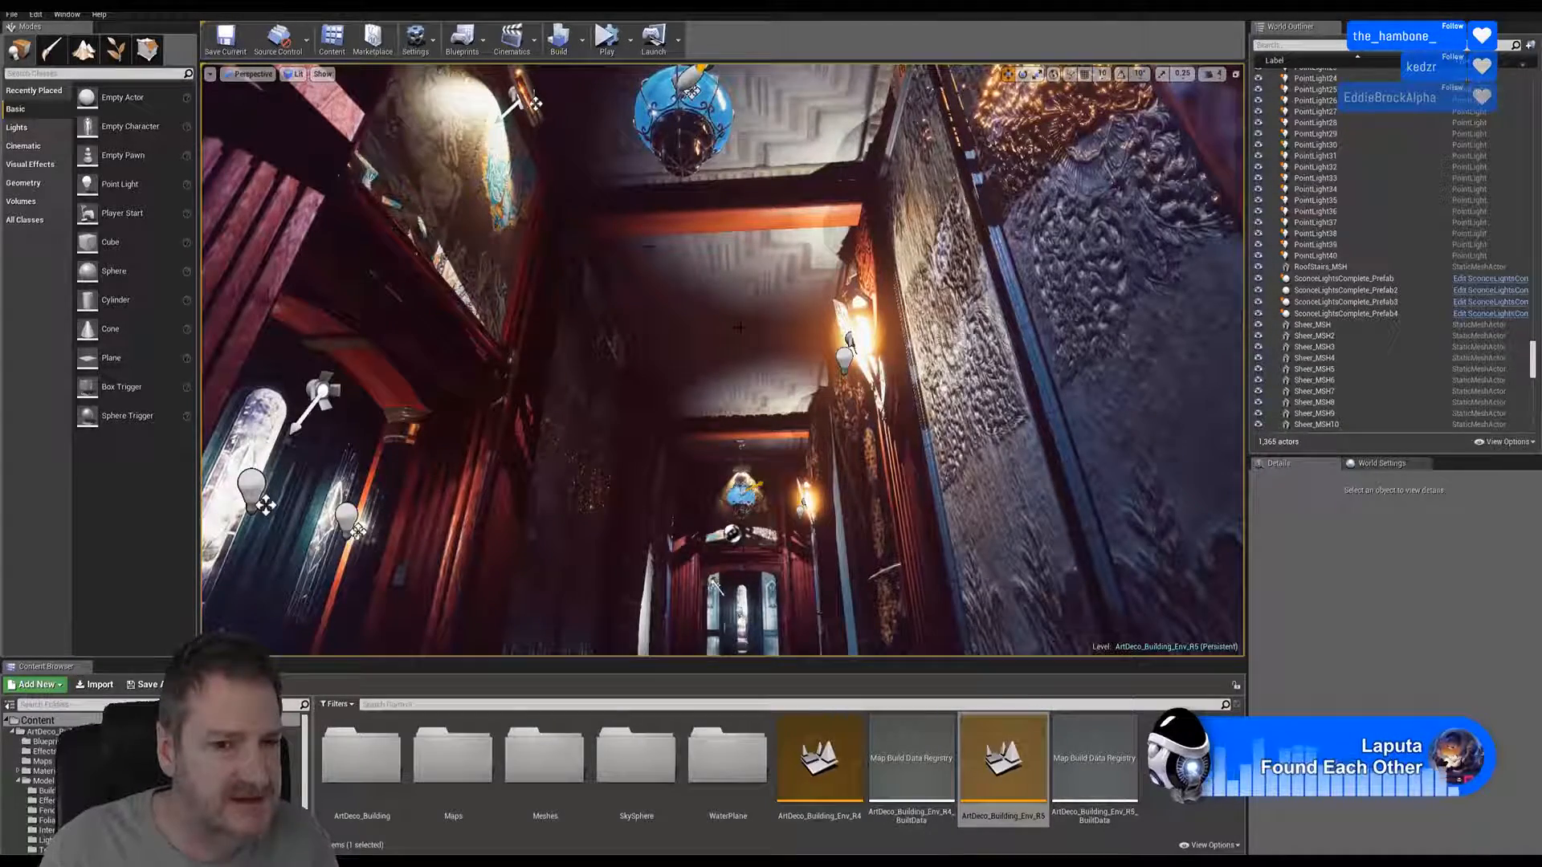
{"action": "right_click_drag", "start_coordinate": [722, 361], "coordinate": [569, 432]}
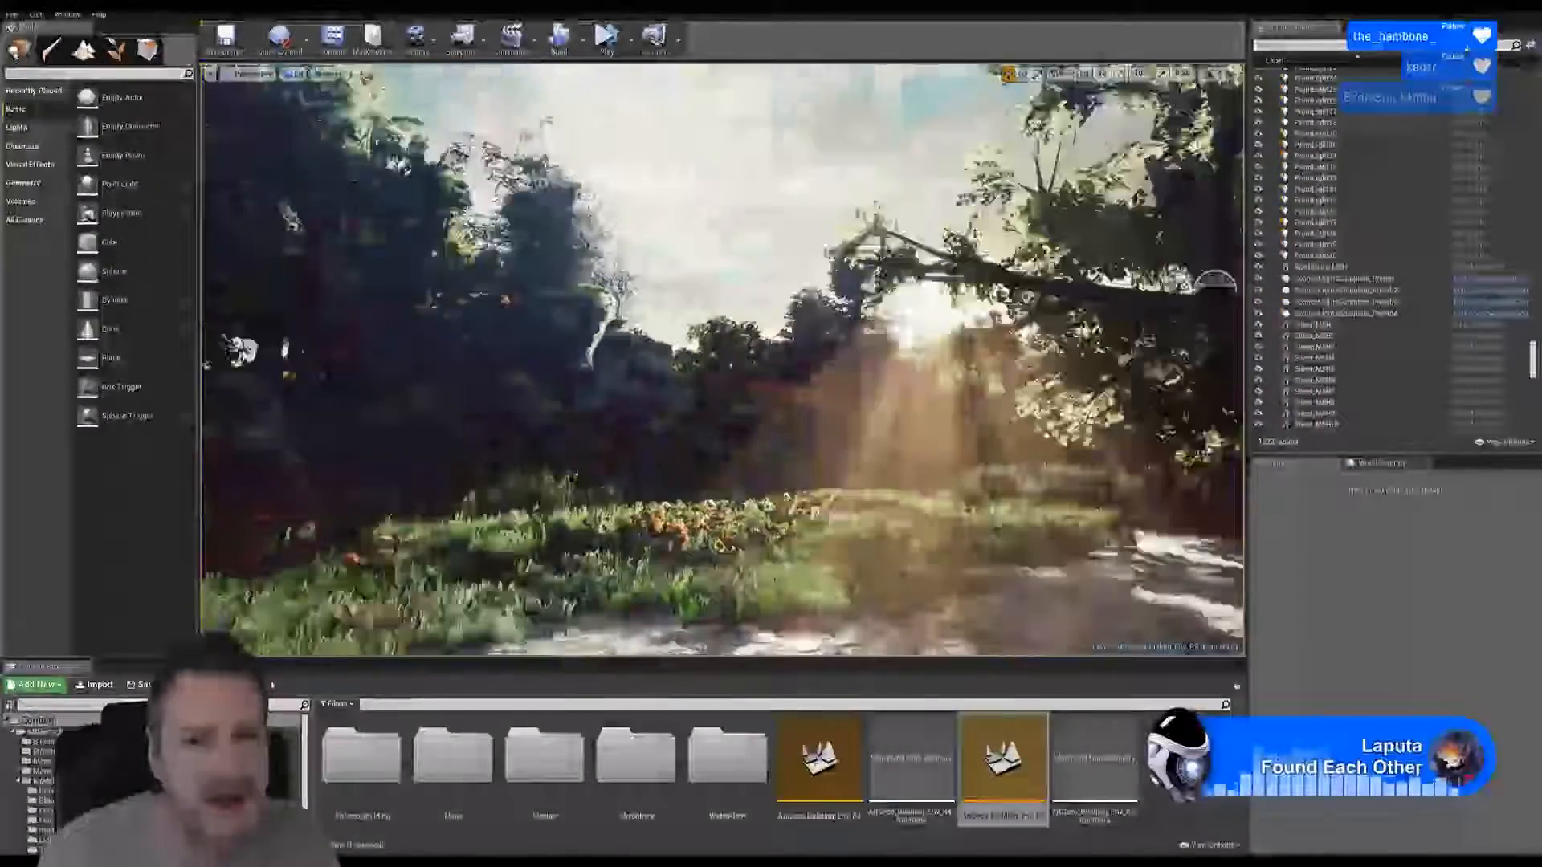
{"action": "right_click_drag", "start_coordinate": [723, 362], "coordinate": [911, 323]}
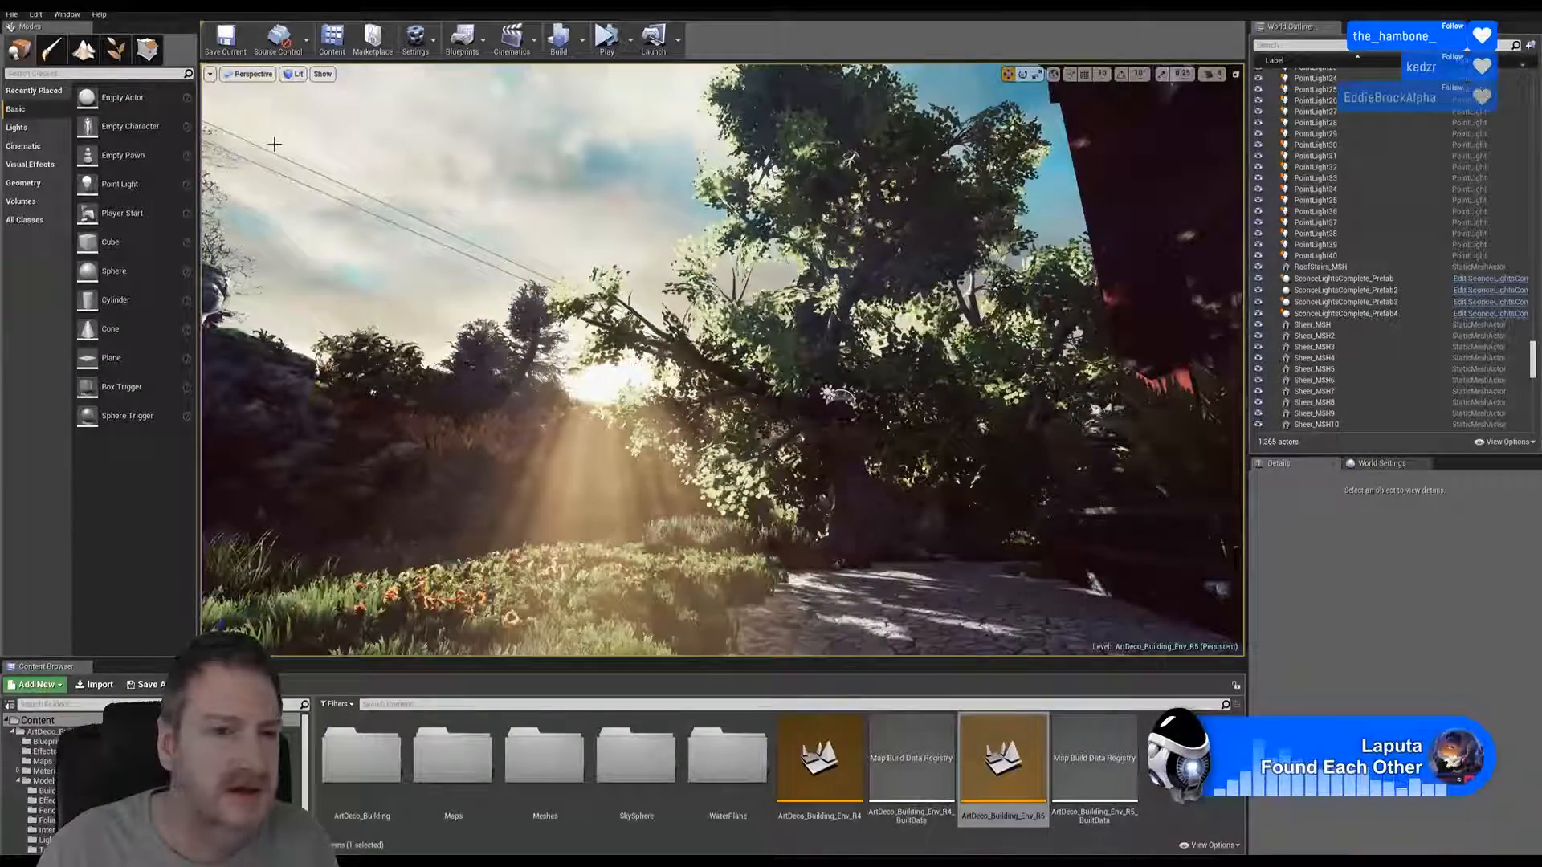
{"action": "left_click", "coordinate": [210, 74]}
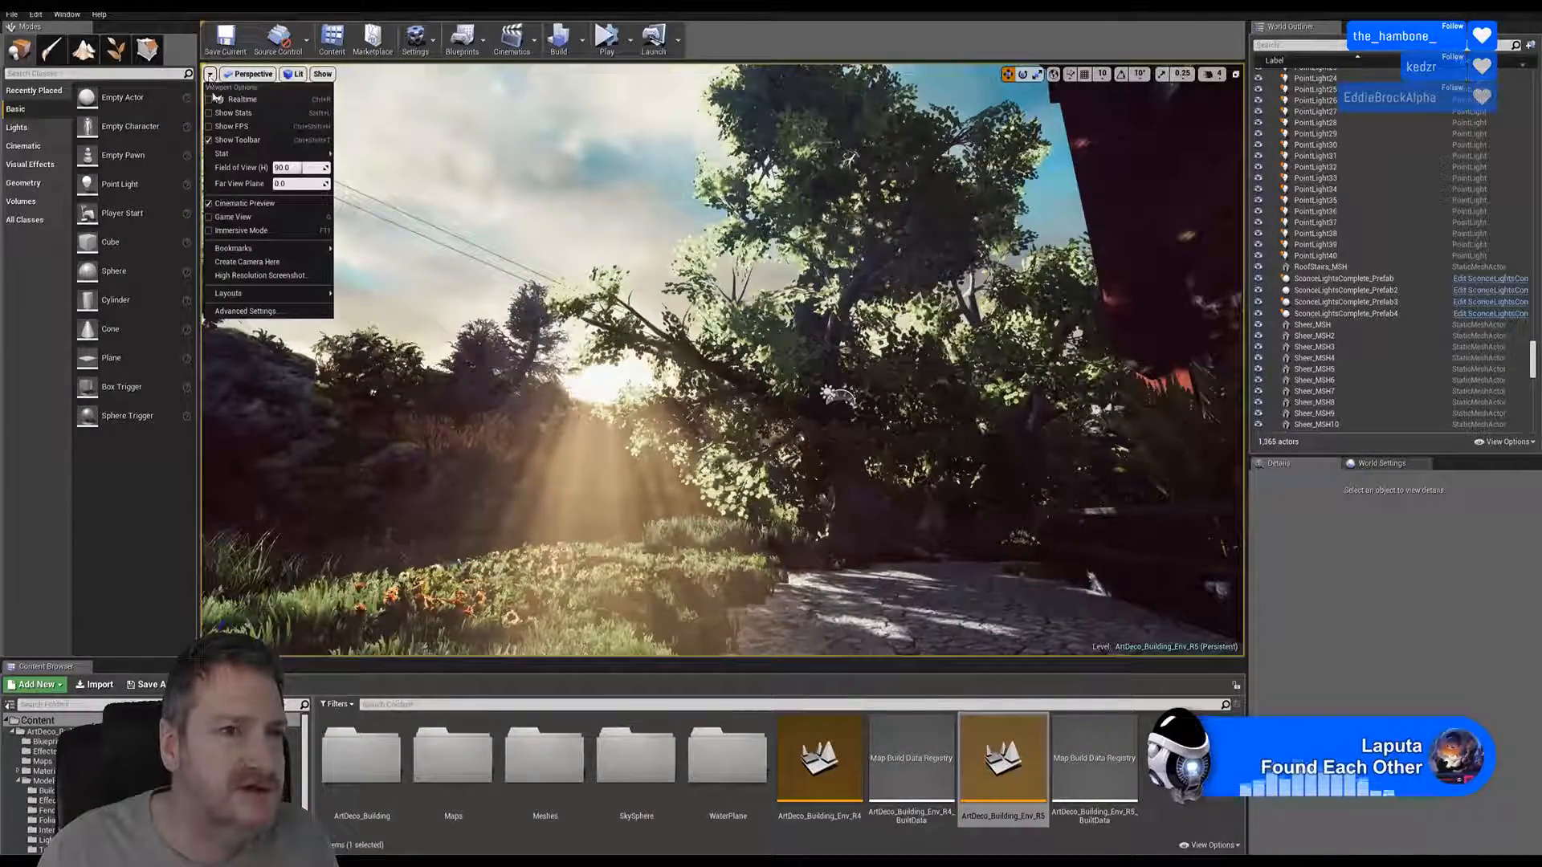
{"action": "left_click", "coordinate": [714, 45]}
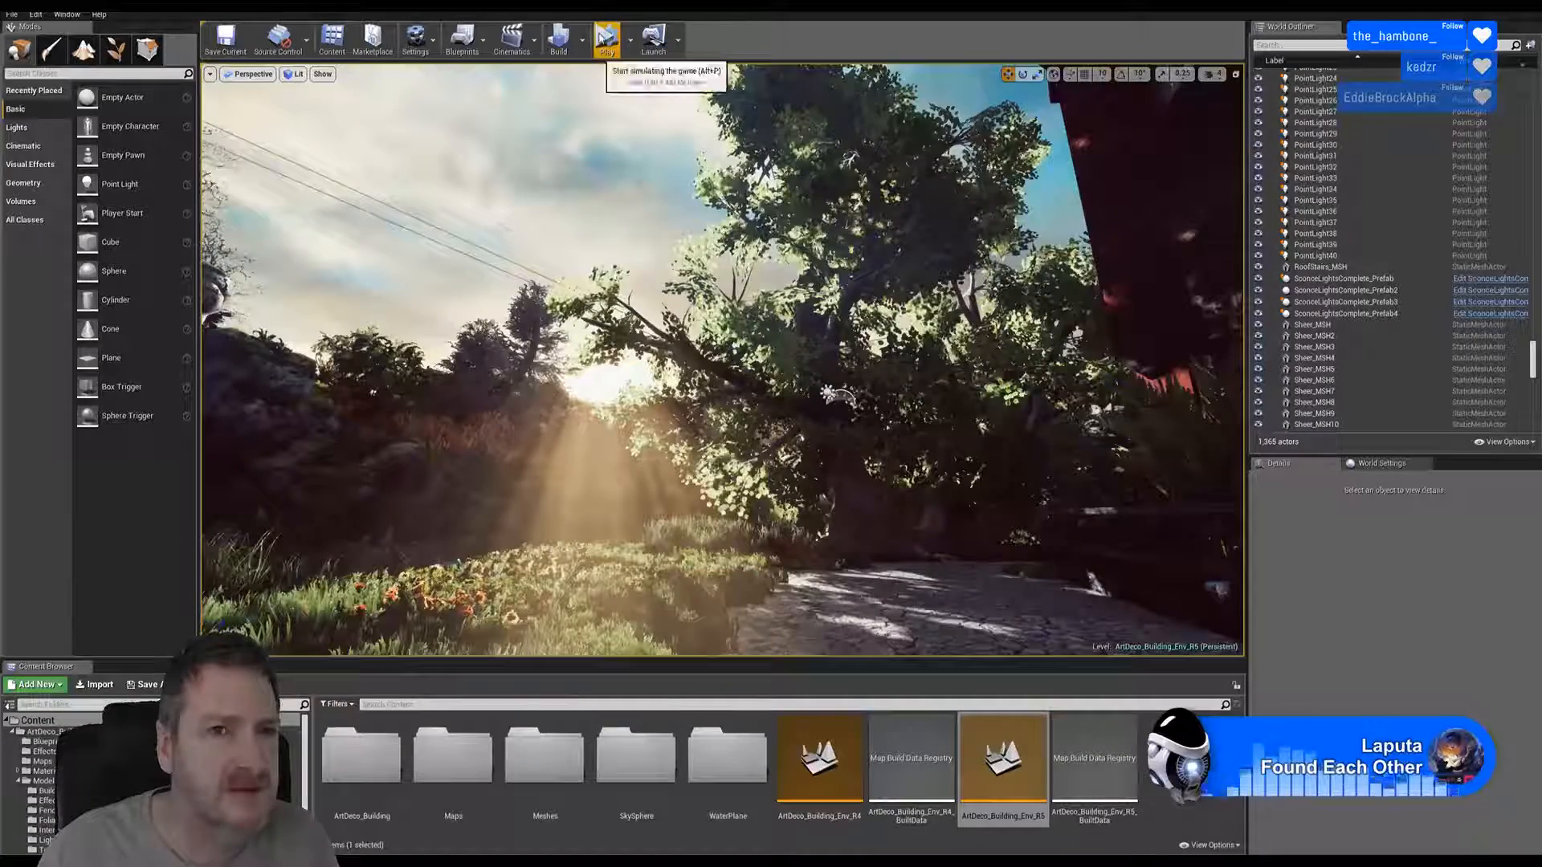
Simulate the level, look around the garden's grass, flowers and sun rays, and stop the simulation
{"action": "left_click", "coordinate": [606, 40]}
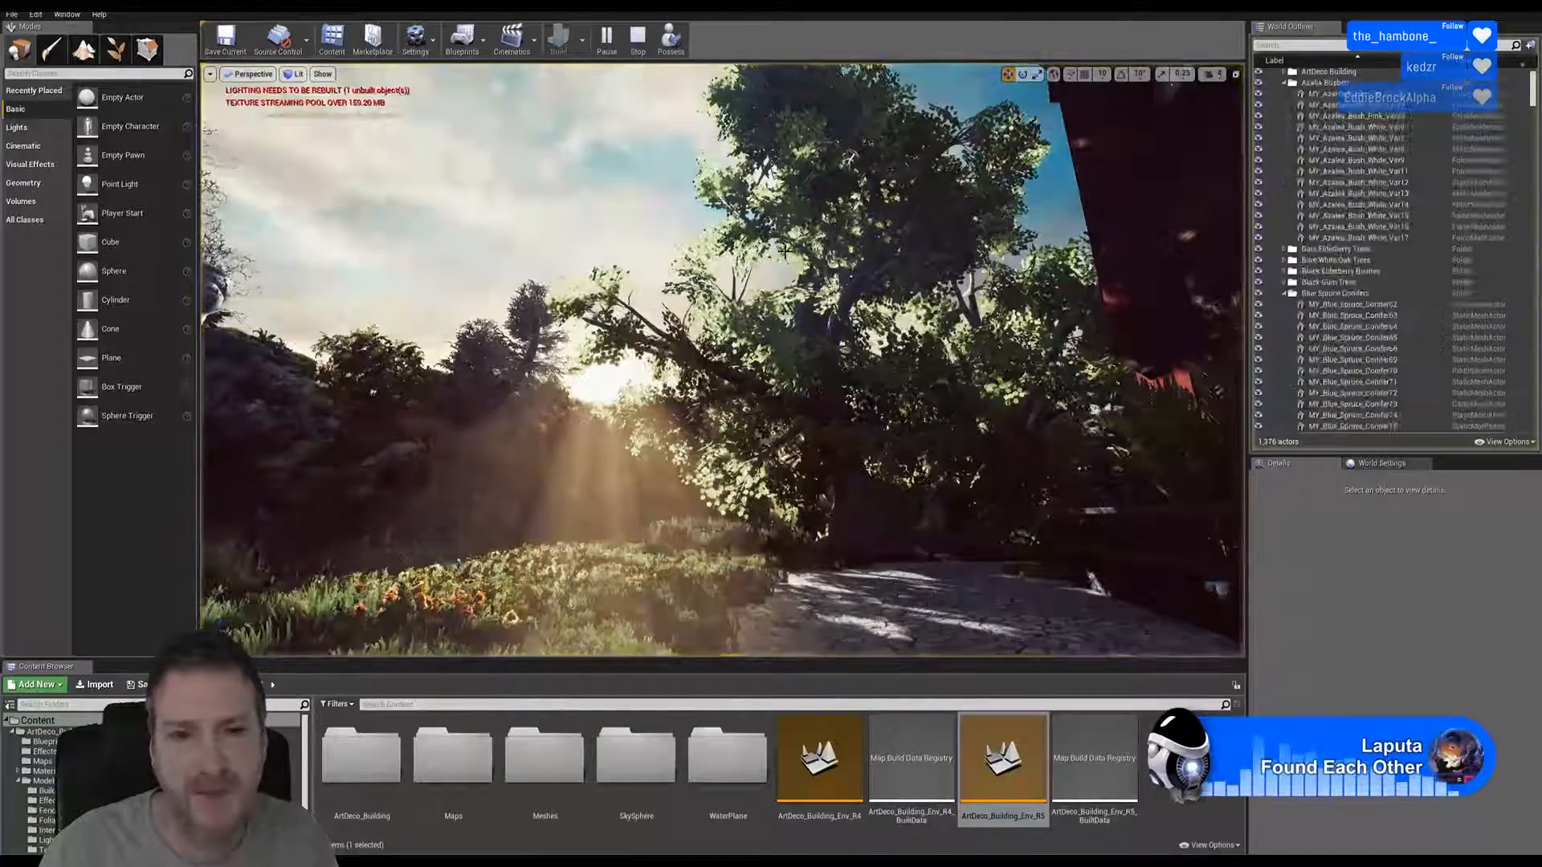
{"action": "right_click_drag", "start_coordinate": [723, 310], "coordinate": [755, 286]}
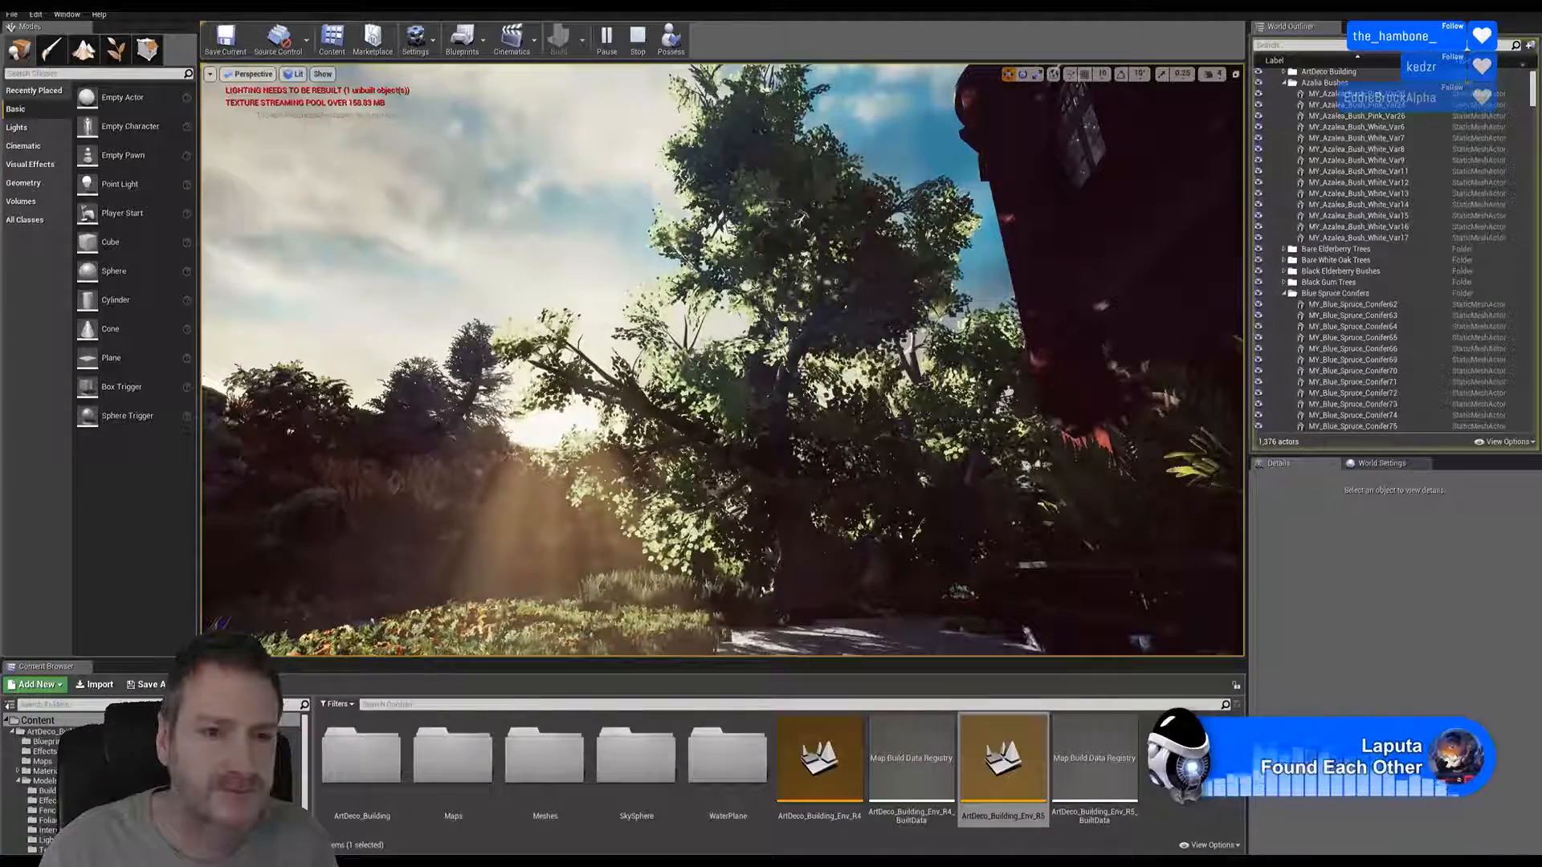
{"action": "right_click_drag", "start_coordinate": [731, 325], "coordinate": [677, 364]}
{"action": "key", "text": "a"}
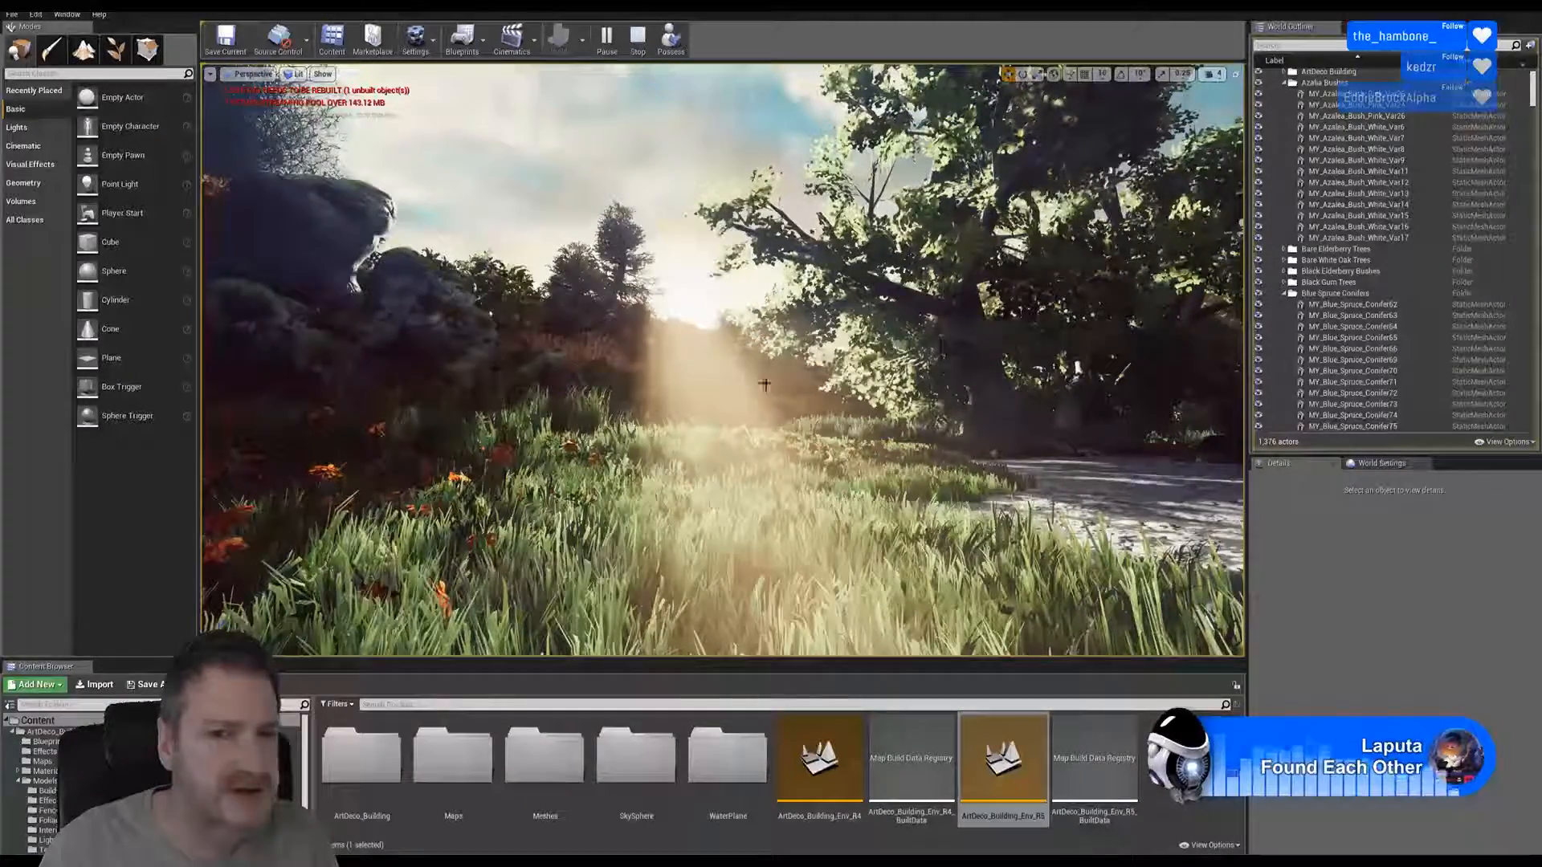
{"action": "right_click_drag", "start_coordinate": [661, 418], "coordinate": [787, 419]}
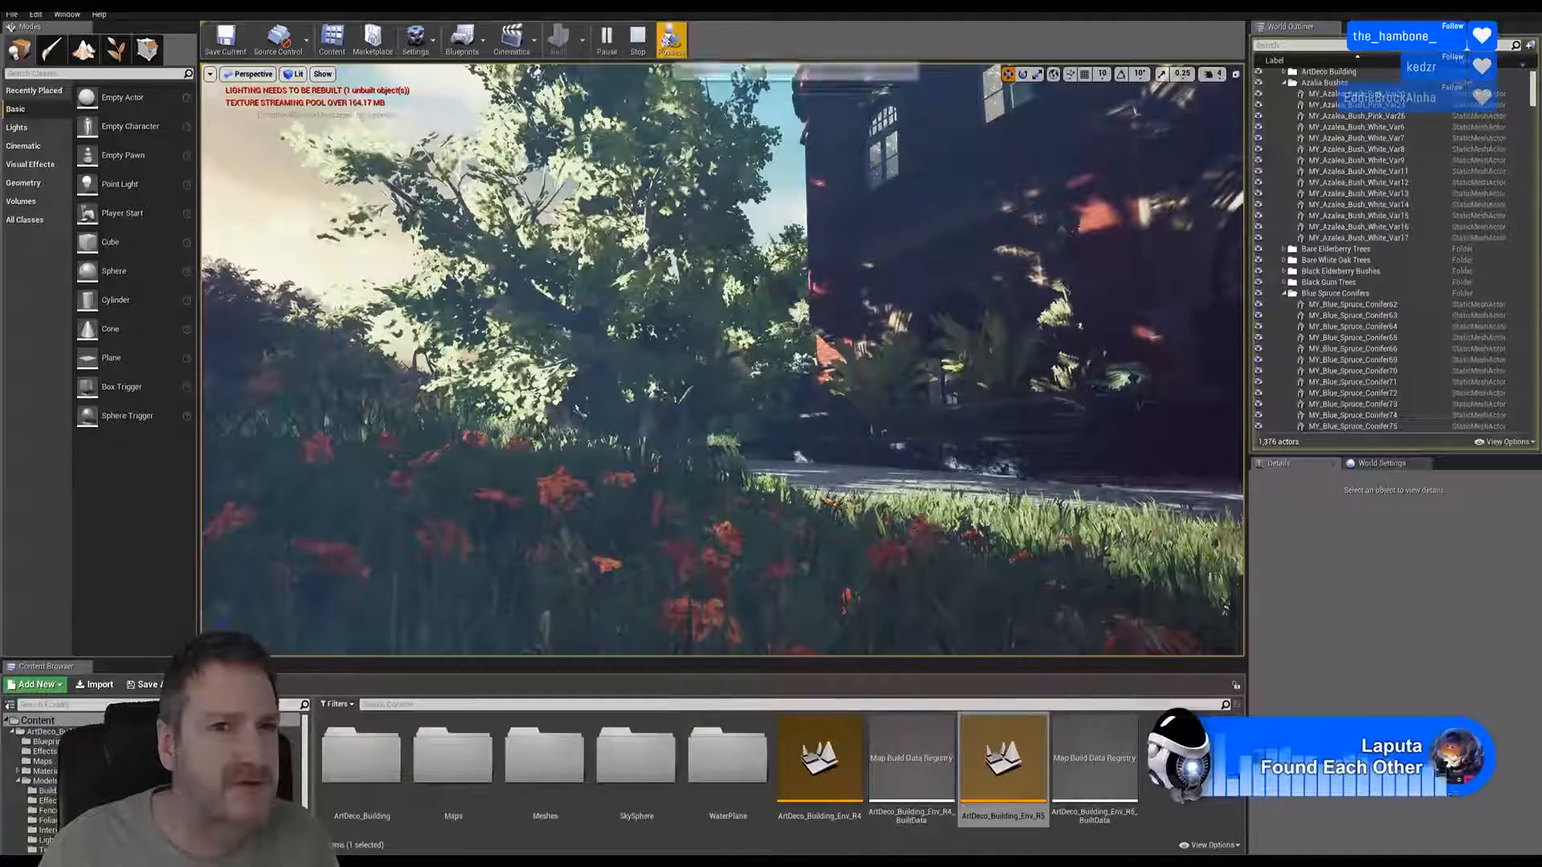
{"action": "left_click", "coordinate": [637, 46]}
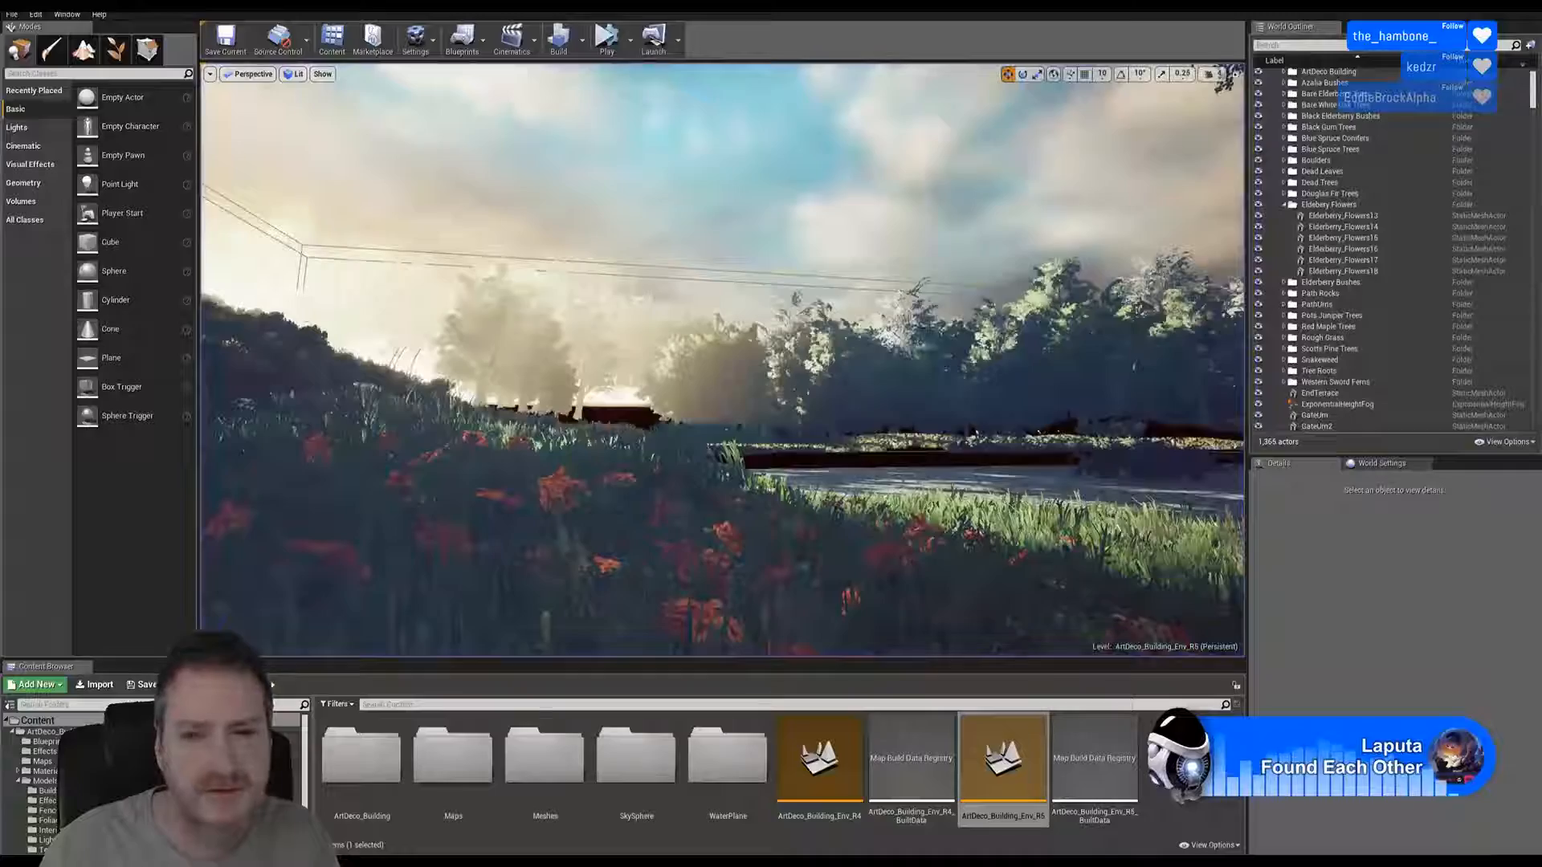
Fly from the garden into the building and examine the tiled hallway with its curtained openings
{"action": "key", "text": "w"}
{"action": "right_click_drag", "start_coordinate": [723, 362], "coordinate": [948, 369]}
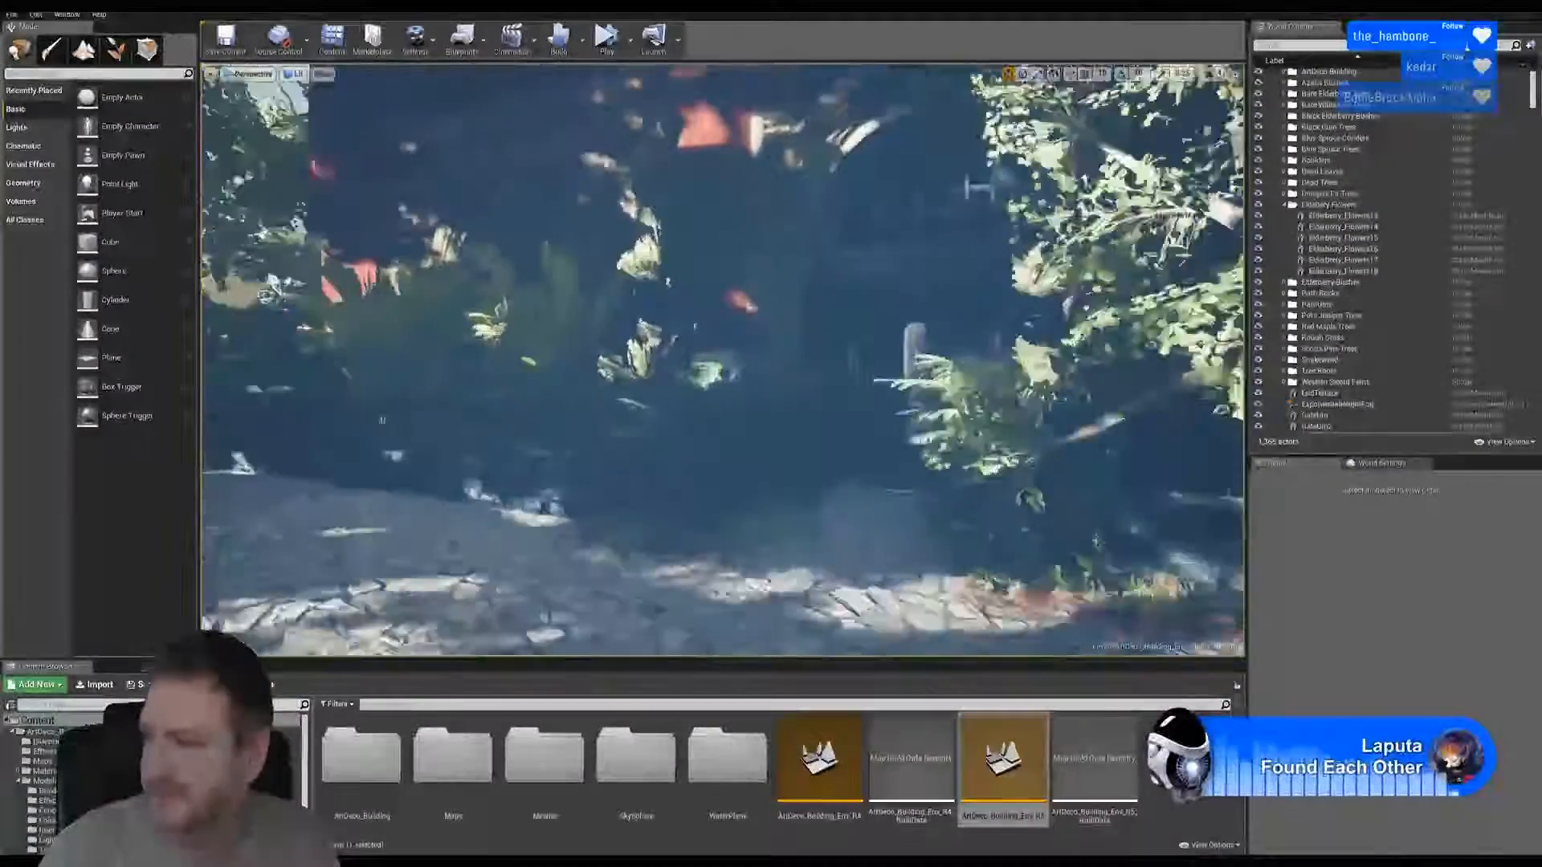
{"action": "key", "text": "w"}
{"action": "right_click_drag", "start_coordinate": [723, 361], "coordinate": [663, 354]}
{"action": "key", "text": "w"}
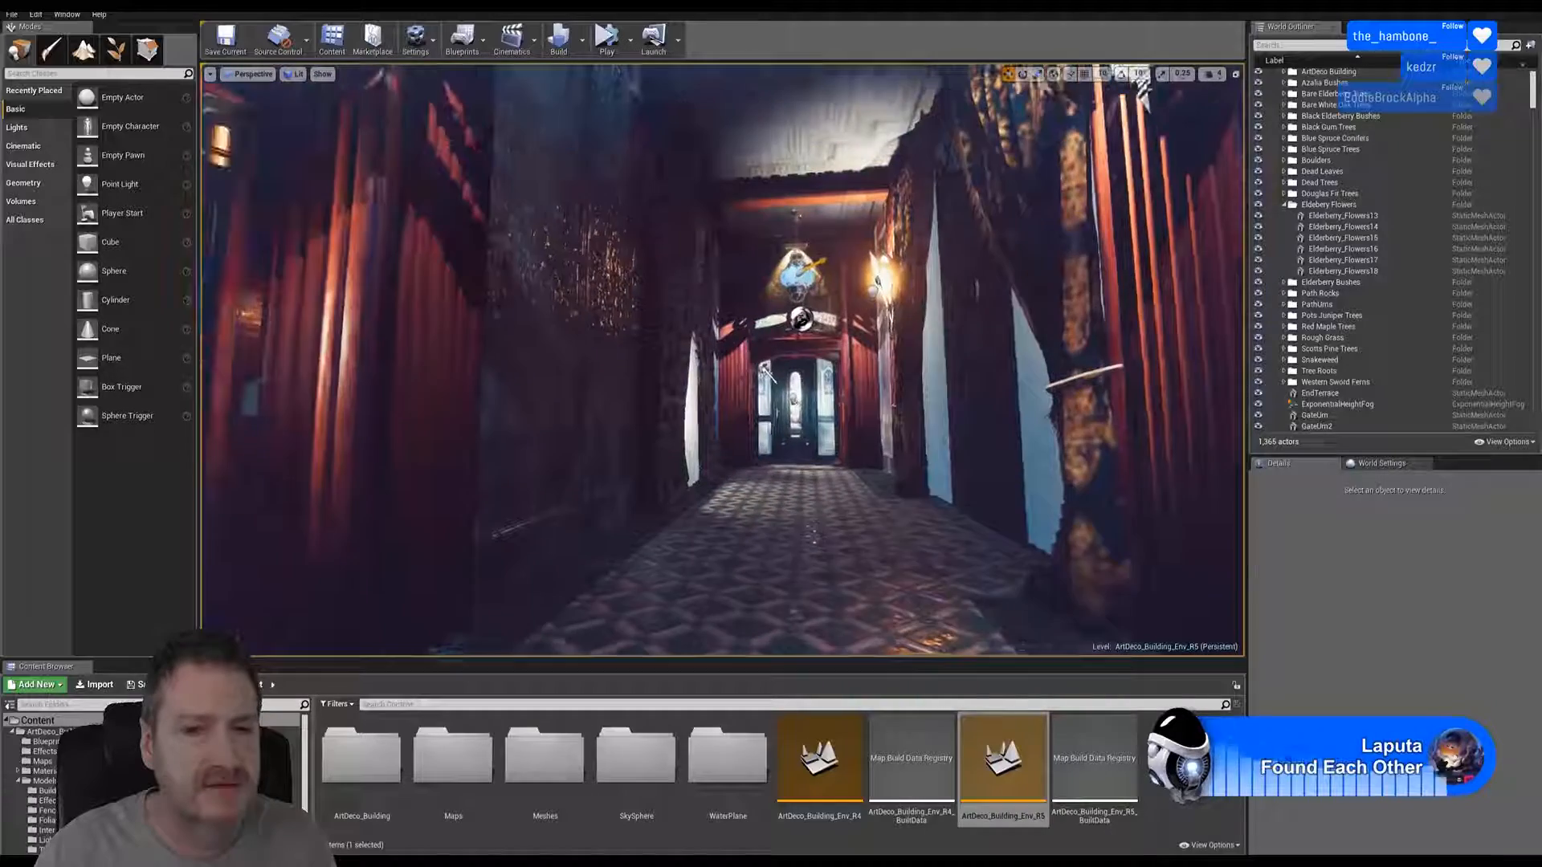
{"action": "key", "text": "w"}
{"action": "right_click_drag", "start_coordinate": [769, 371], "coordinate": [546, 345]}
{"action": "key", "text": "w"}
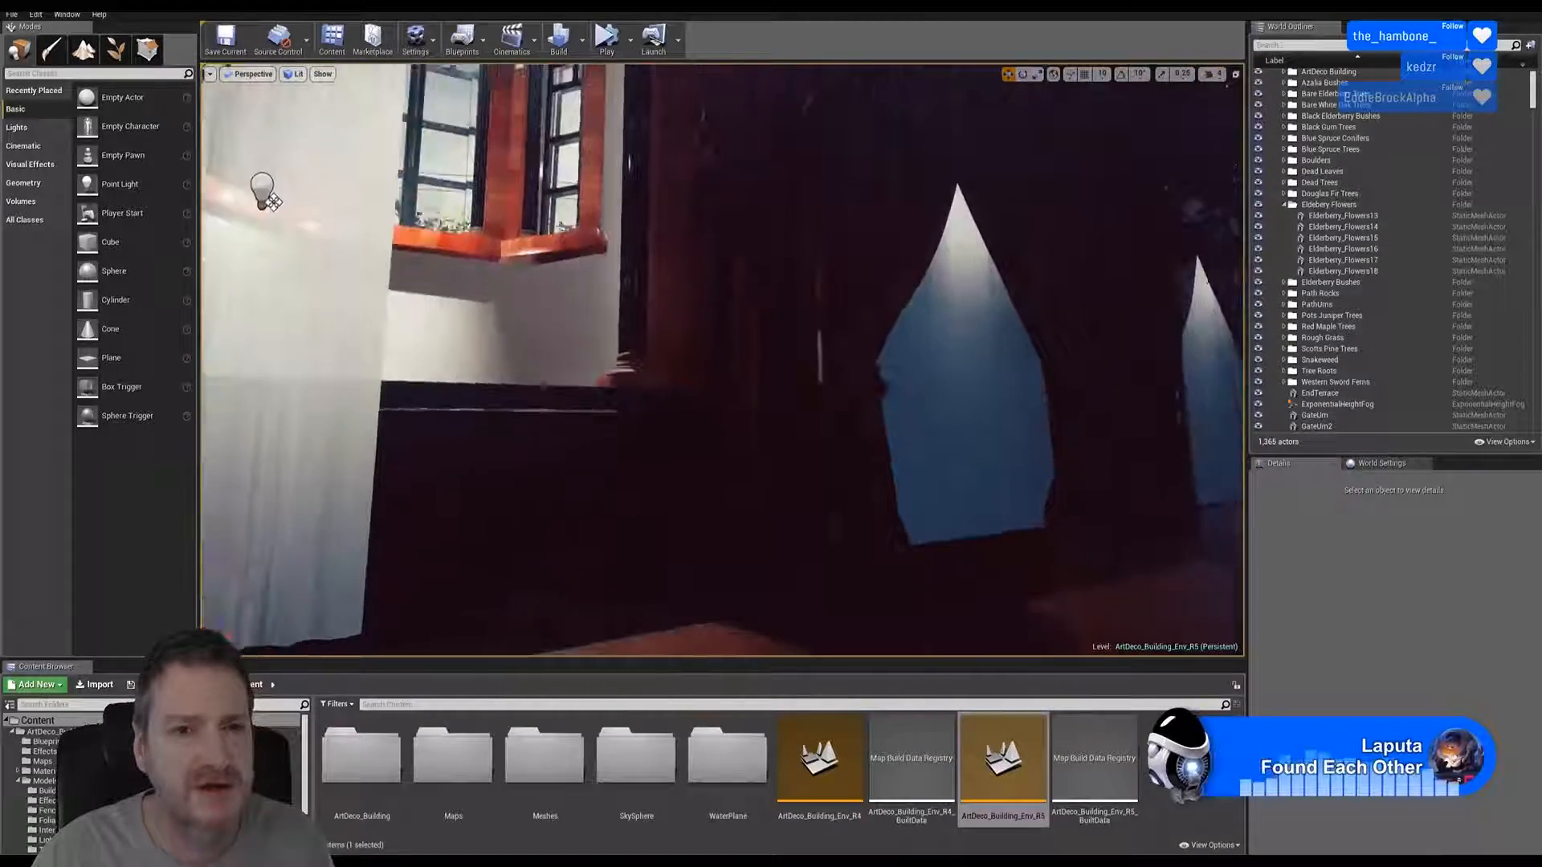
Inspect the bay window behind the sheer curtain, including its wooden frames and the lighting on surrounding walls
{"action": "right_click_drag", "start_coordinate": [722, 361], "coordinate": [562, 310]}
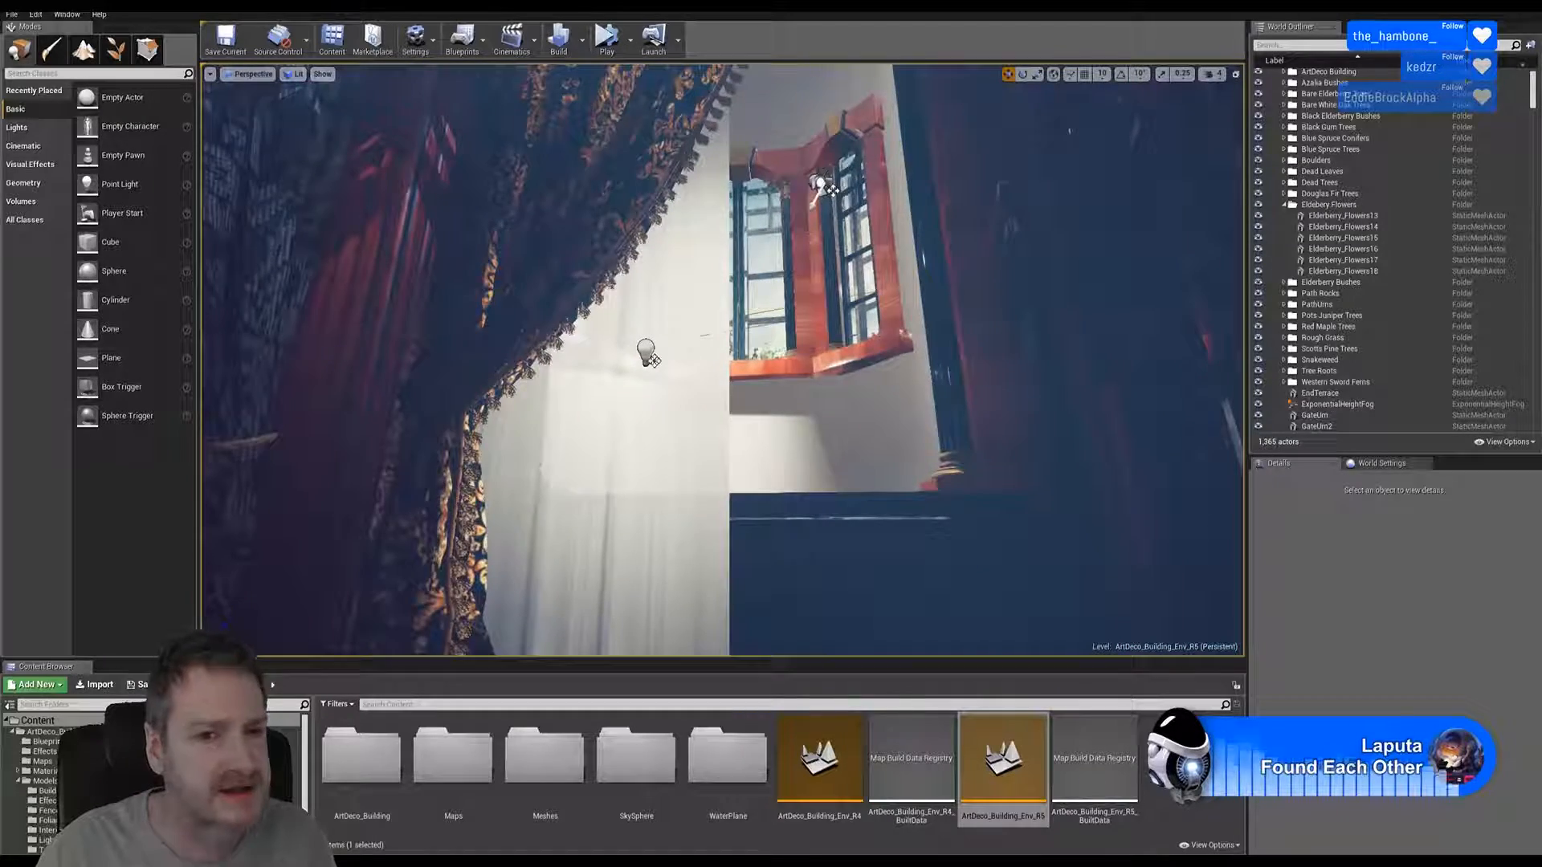
{"action": "mouse_move", "coordinate": [722, 361]}
{"action": "right_mouse_down"}
{"action": "mouse_move", "coordinate": [602, 450]}
{"action": "mouse_move", "coordinate": [699, 413]}
{"action": "mouse_move", "coordinate": [707, 232]}
{"action": "mouse_move", "coordinate": [743, 341]}
{"action": "mouse_move", "coordinate": [843, 398]}
{"action": "mouse_move", "coordinate": [743, 385]}
{"action": "mouse_move", "coordinate": [774, 354]}
{"action": "mouse_move", "coordinate": [735, 381]}
{"action": "right_mouse_up"}
{"action": "key", "text": "d"}
{"action": "key", "text": "w"}
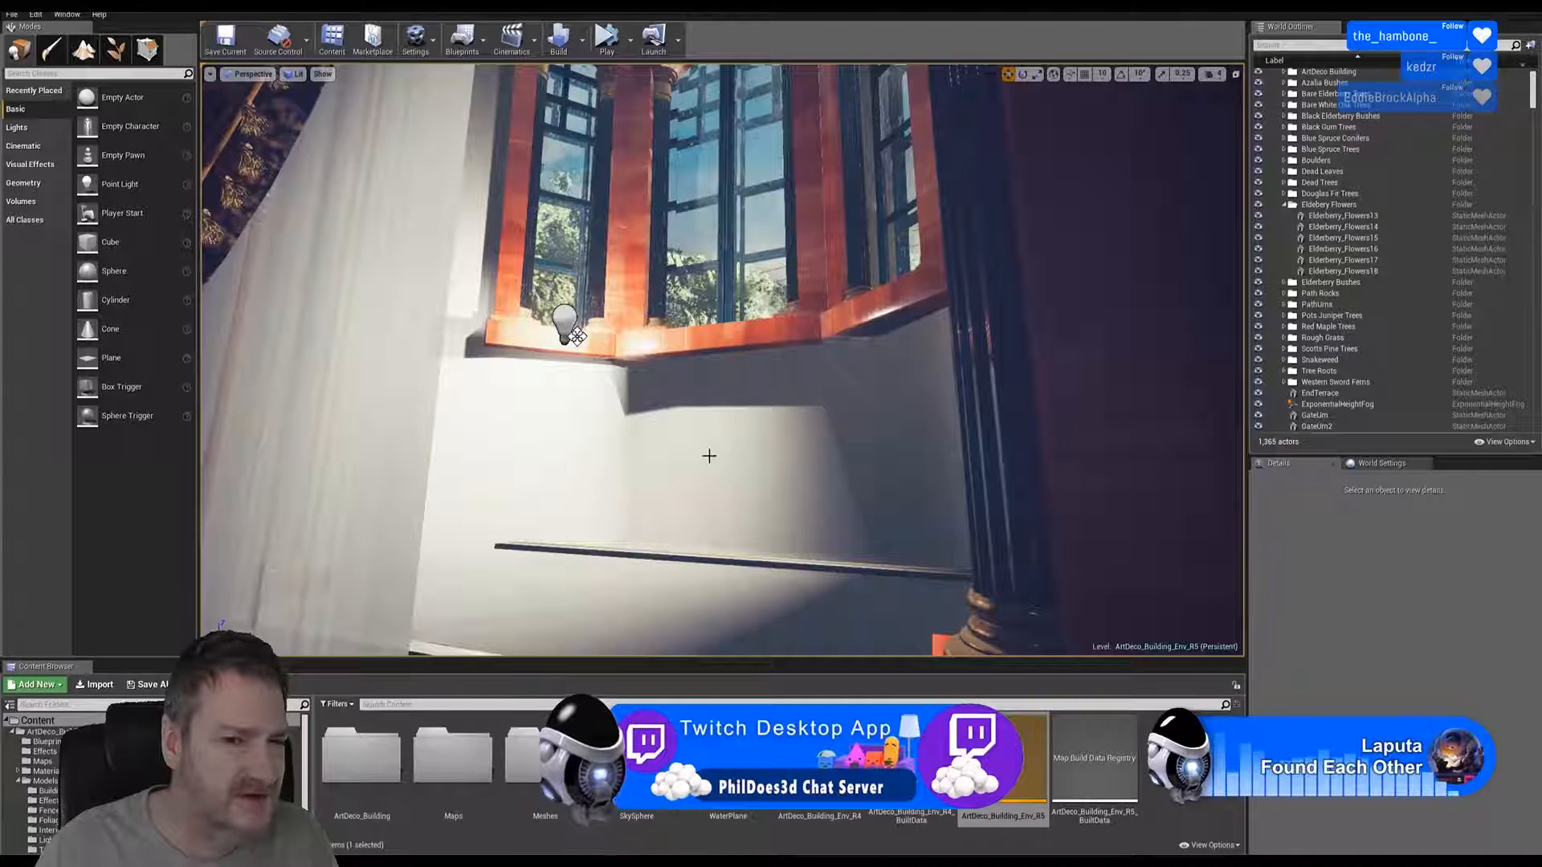
{"action": "mouse_move", "coordinate": [658, 472]}
{"action": "right_mouse_down"}
{"action": "mouse_move", "coordinate": [675, 399]}
{"action": "mouse_move", "coordinate": [671, 466]}
{"action": "right_mouse_up"}
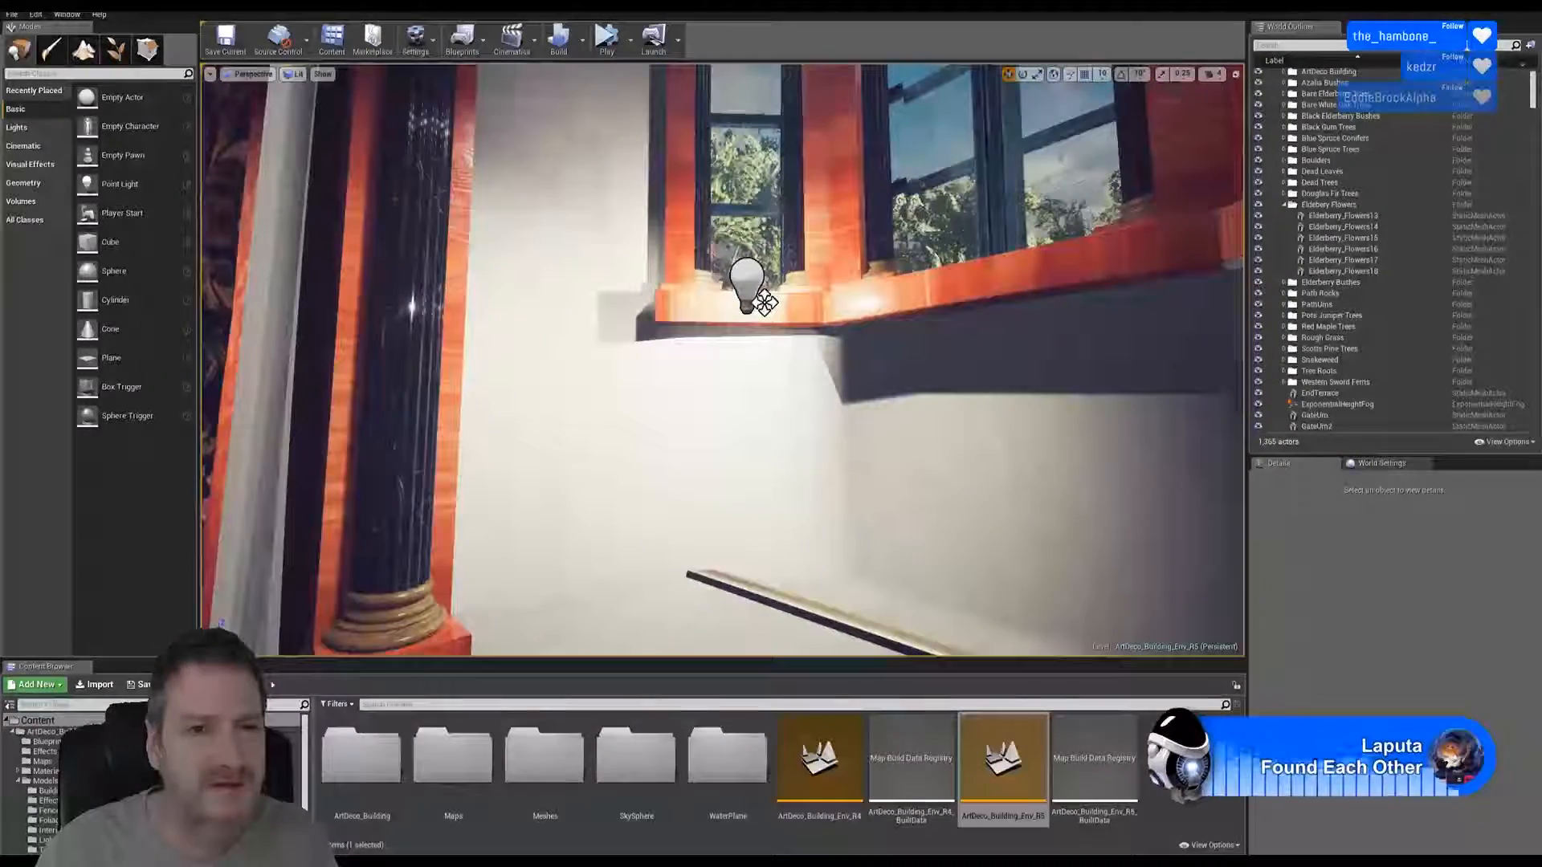
{"action": "right_click_drag", "start_coordinate": [785, 530], "coordinate": [893, 463]}
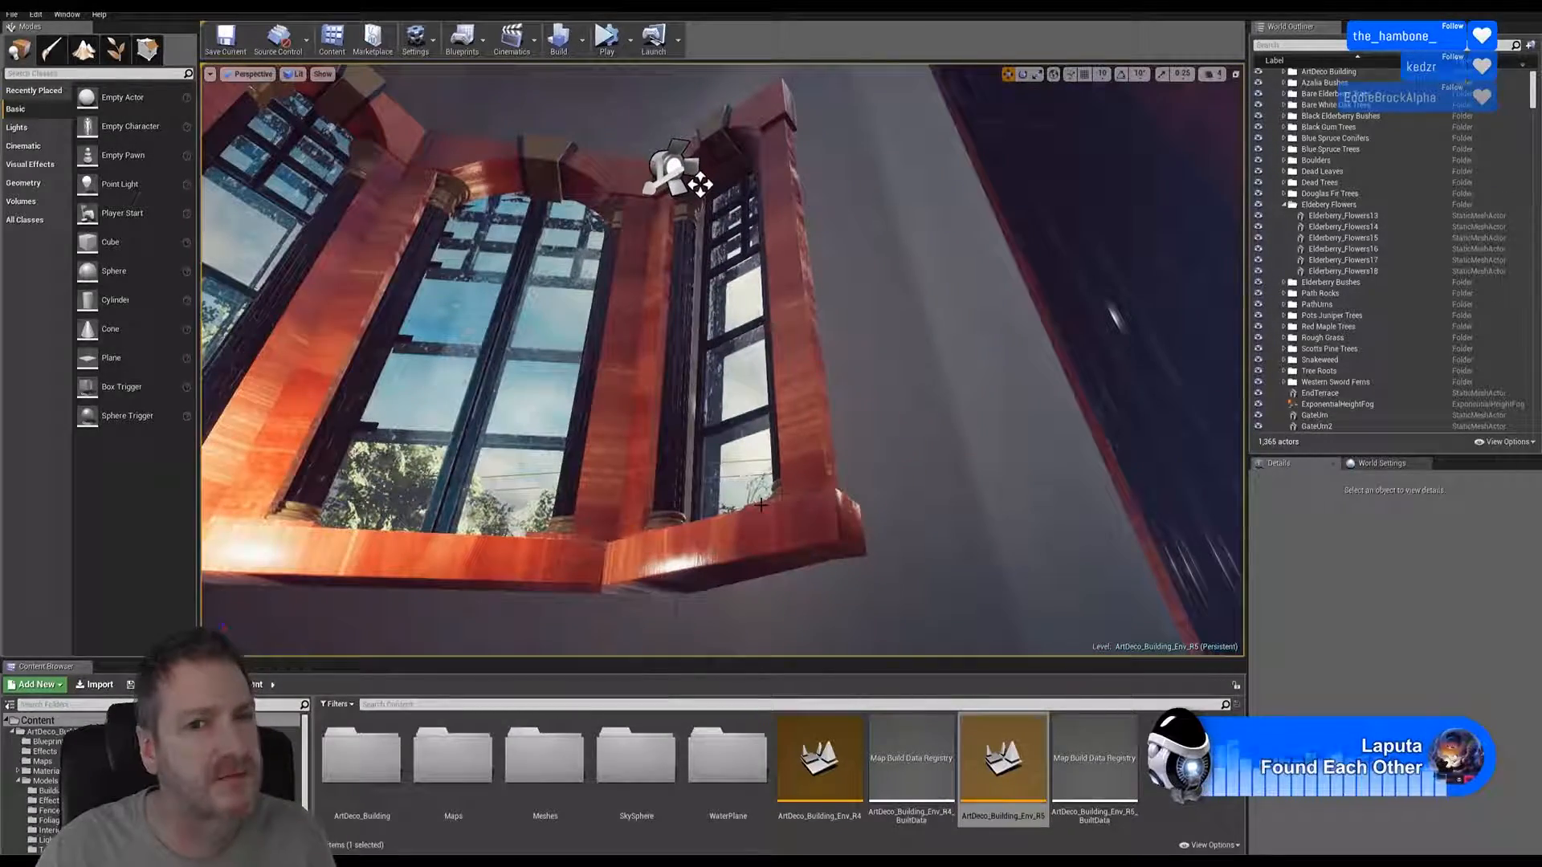
{"action": "right_click_drag", "start_coordinate": [944, 402], "coordinate": [925, 336]}
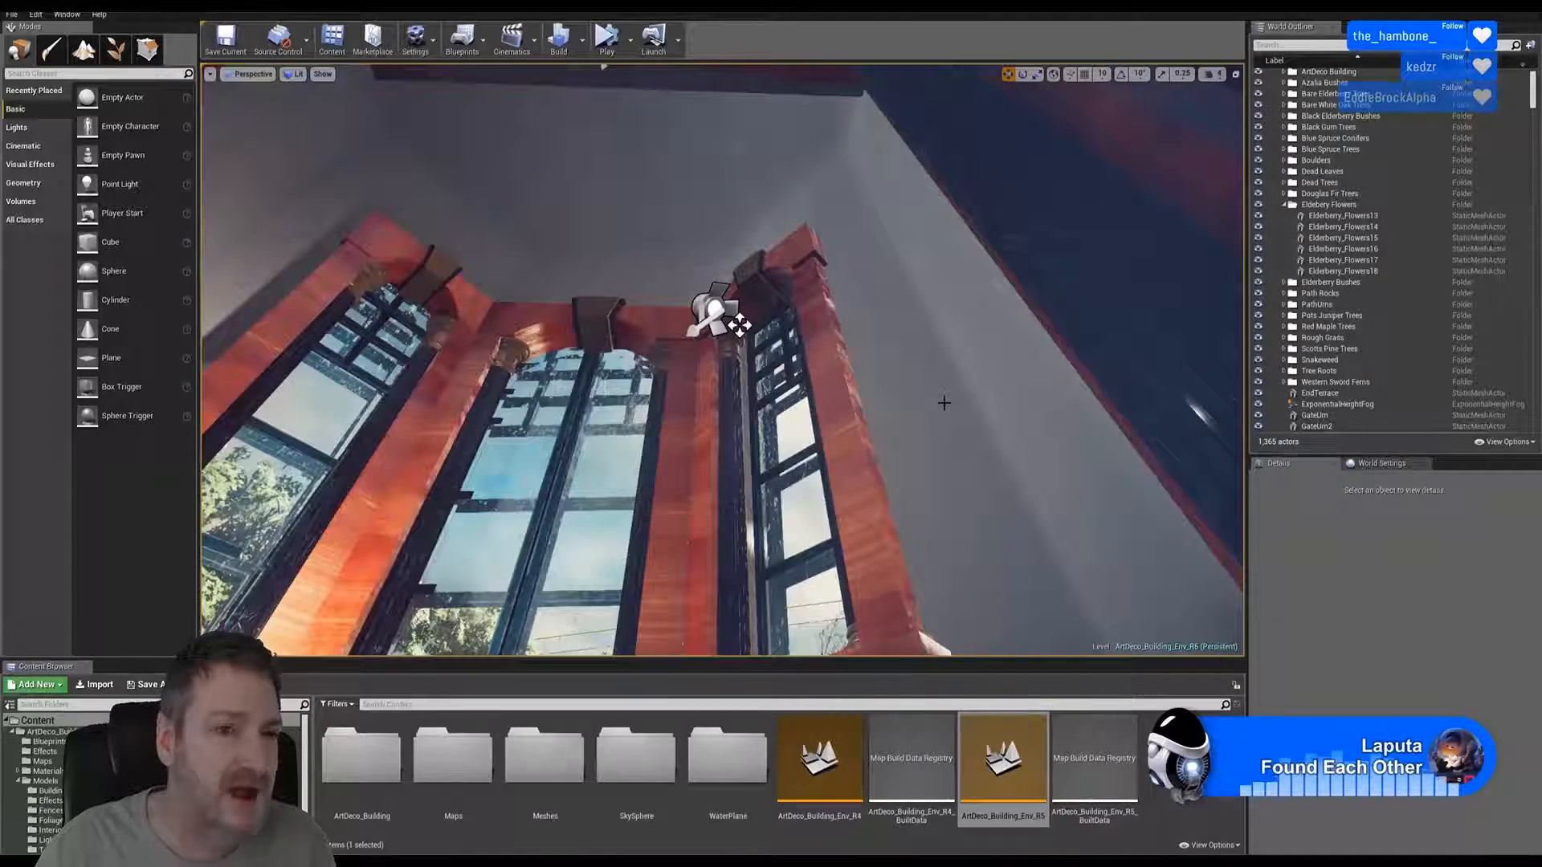
{"action": "right_click_drag", "start_coordinate": [1030, 400], "coordinate": [743, 530]}
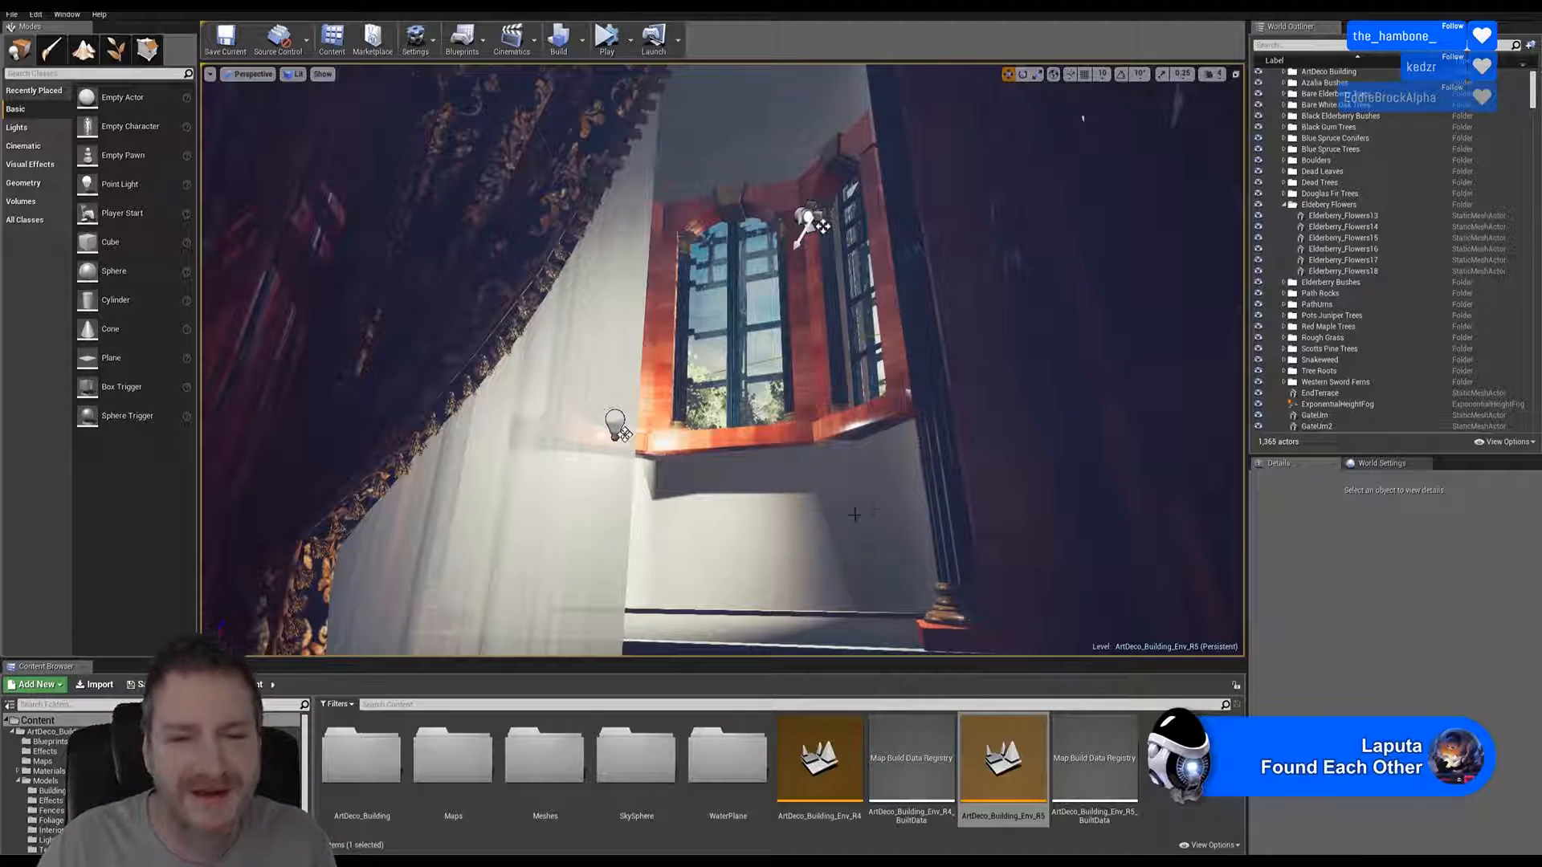
Inspect the sconce-lit textured wall panel, revisit the sunlit garden, and return to the hallway entrance
{"action": "right_click_drag", "start_coordinate": [854, 515], "coordinate": [1140, 462]}
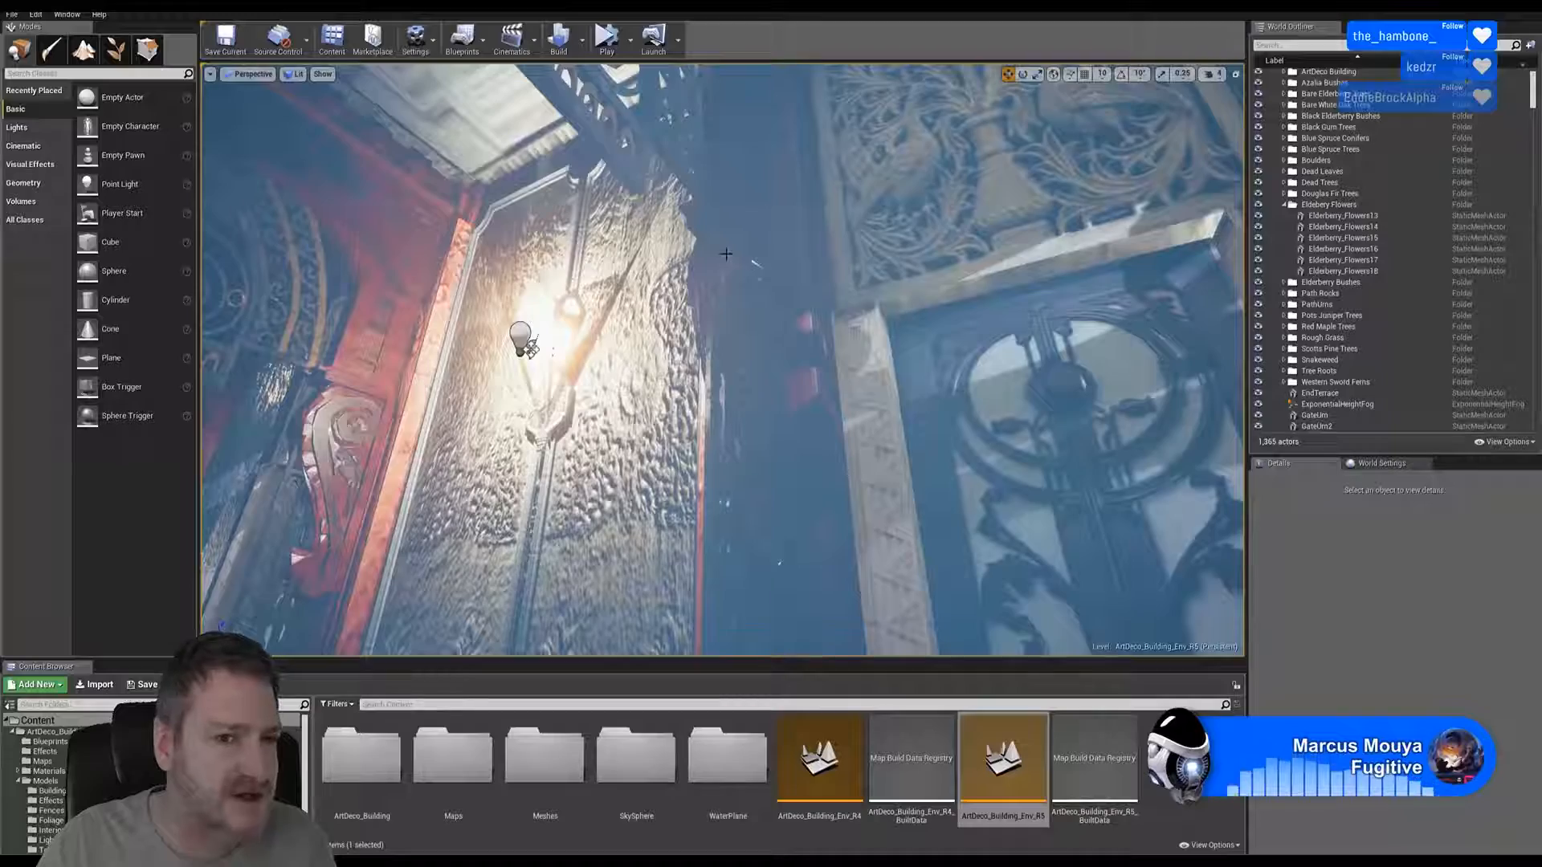
{"action": "right_click_drag", "start_coordinate": [934, 204], "coordinate": [830, 232]}
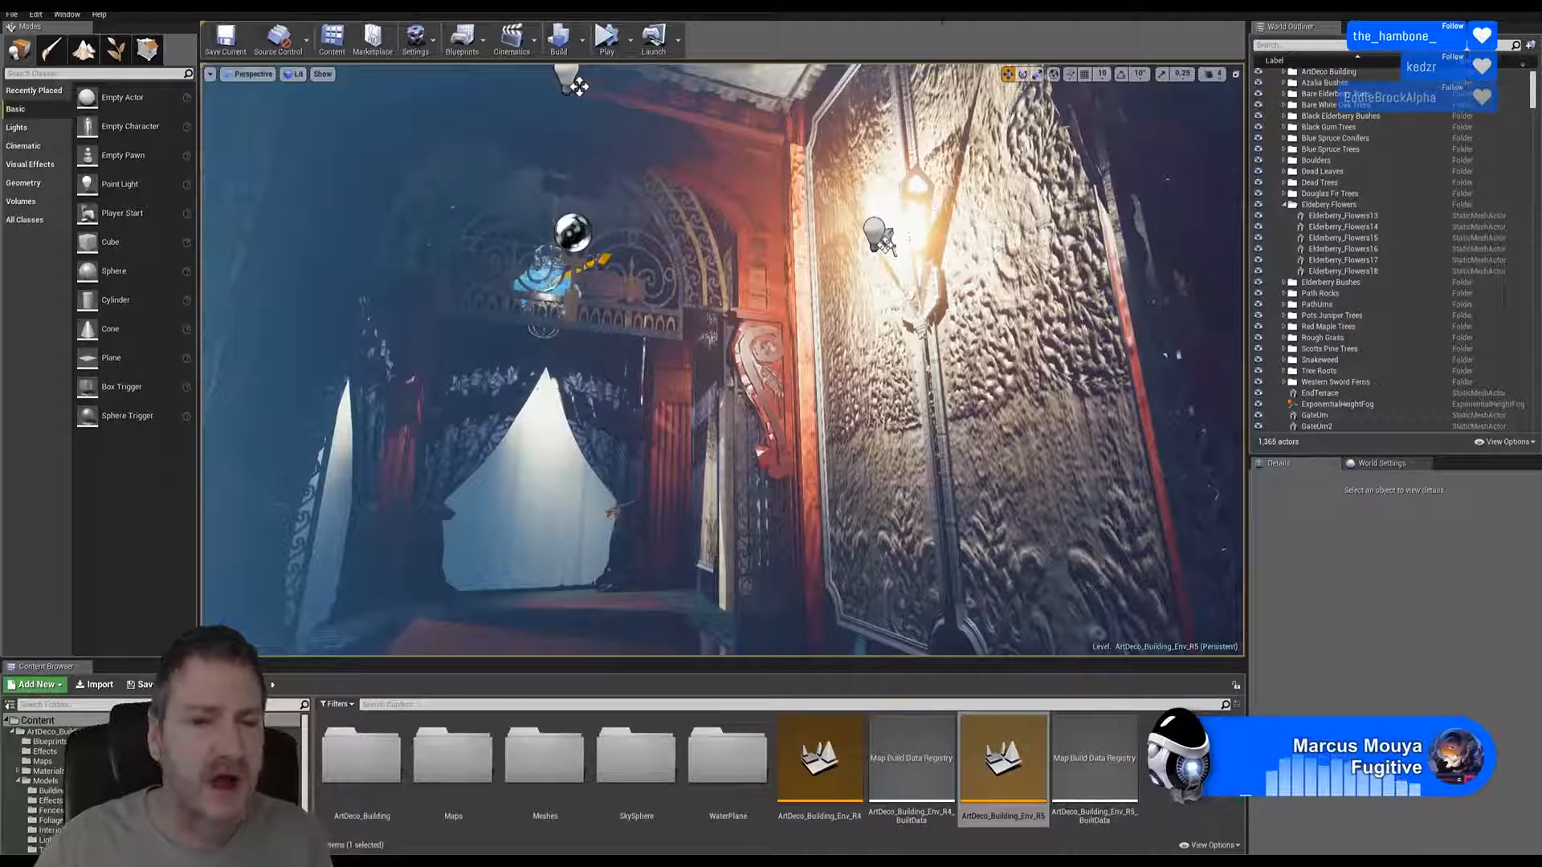
{"action": "key", "text": "w"}
{"action": "right_click_drag", "start_coordinate": [723, 362], "coordinate": [857, 336]}
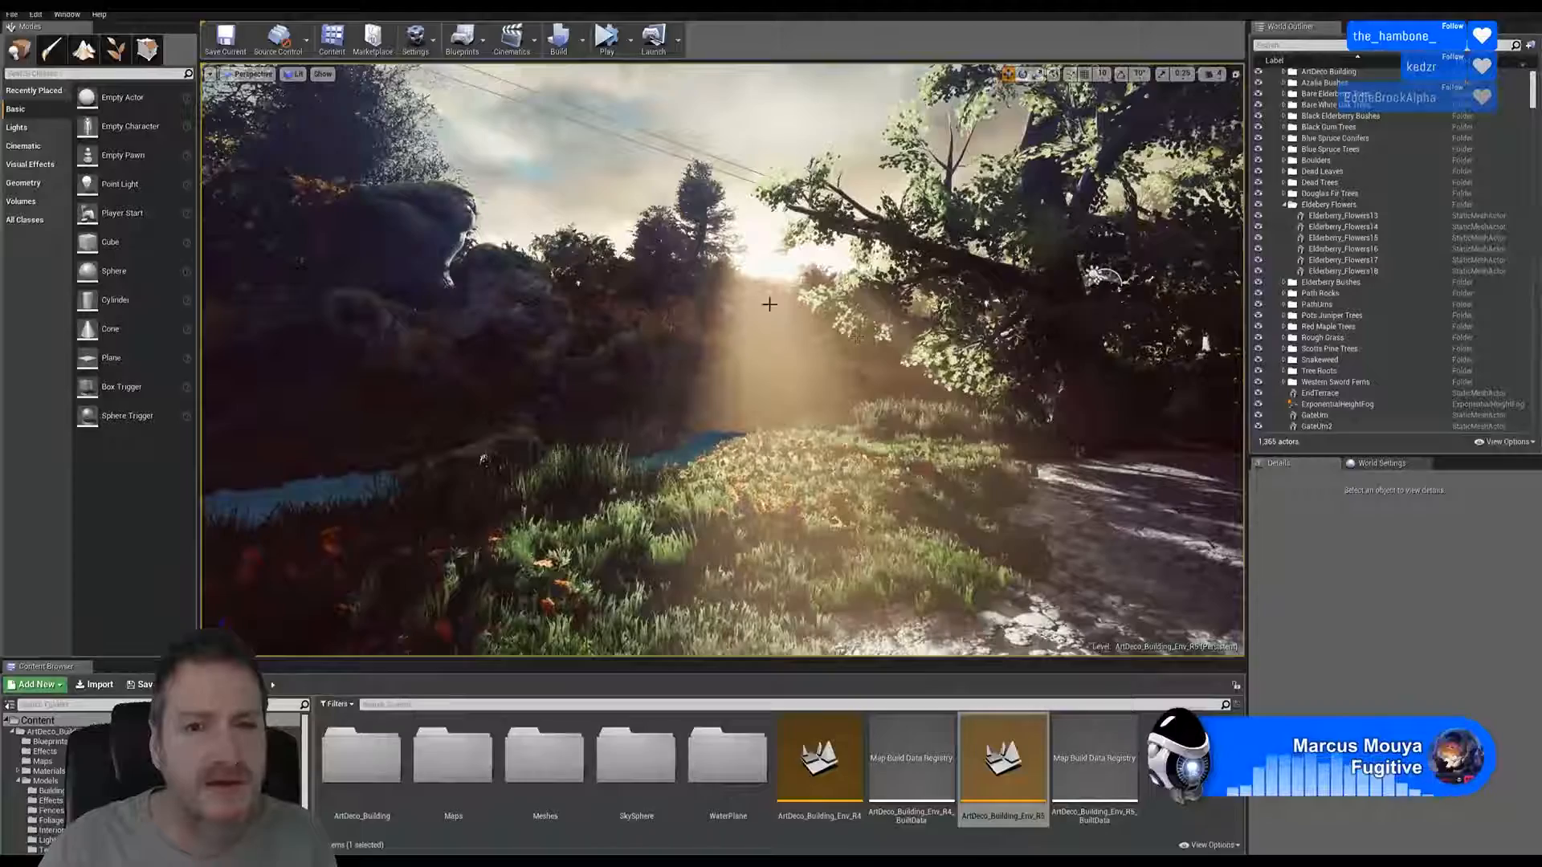
{"action": "right_click_drag", "start_coordinate": [769, 303], "coordinate": [1060, 301]}
{"action": "key", "text": "w"}
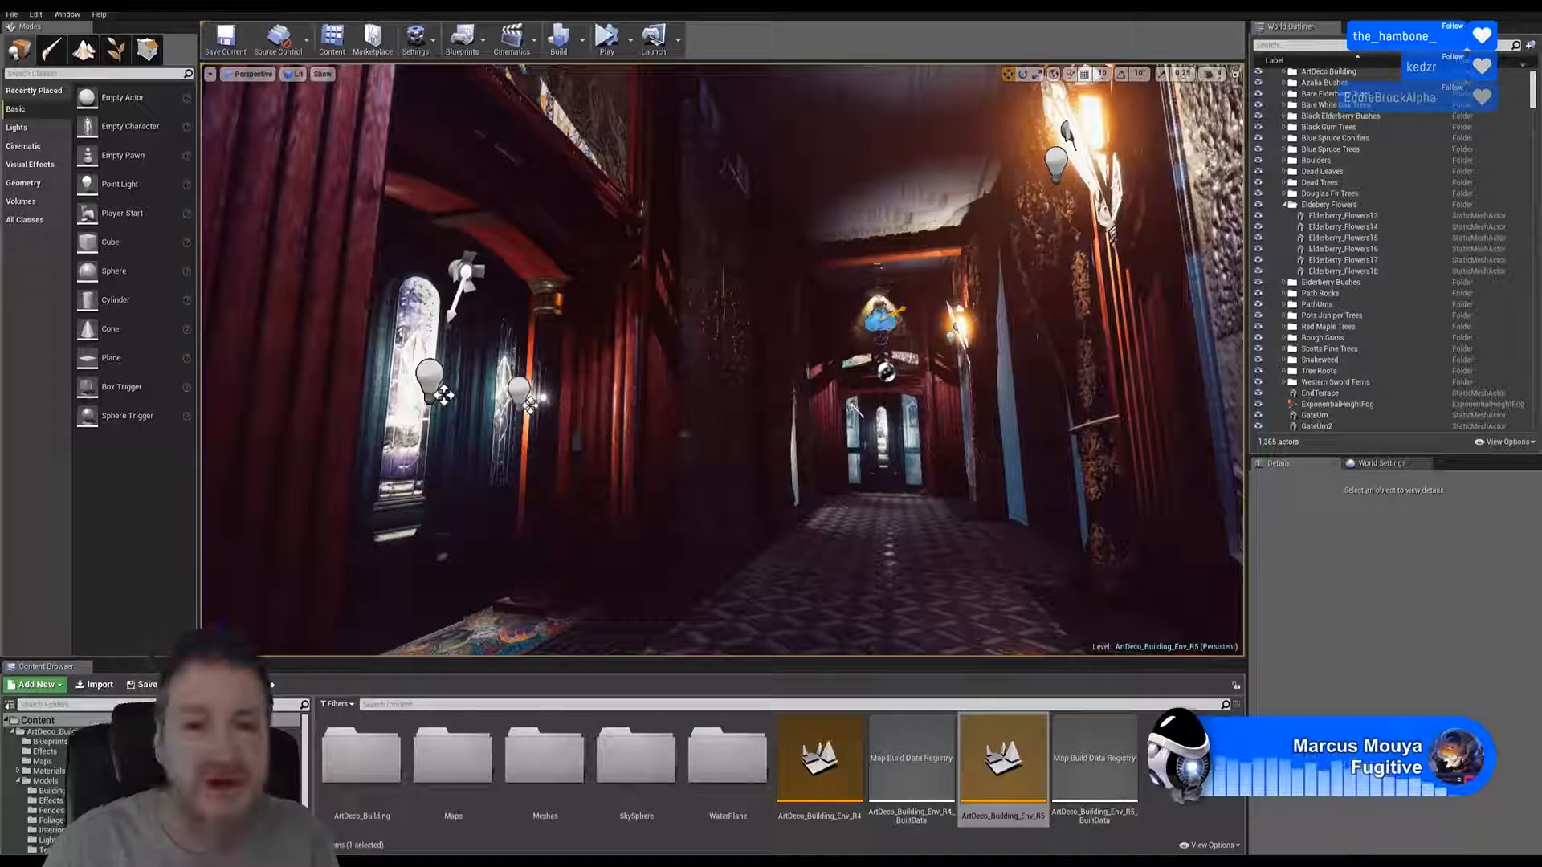
Look through the World Outliner for the level's point lights, post-process volume and sphere reflection captures
{"action": "right_click_drag", "start_coordinate": [723, 362], "coordinate": [847, 424]}
{"action": "scroll", "coordinate": [1387, 300], "scroll_direction": "down", "scroll_amount": 2}
{"action": "scroll", "coordinate": [1381, 289], "scroll_direction": "down", "scroll_amount": 5}
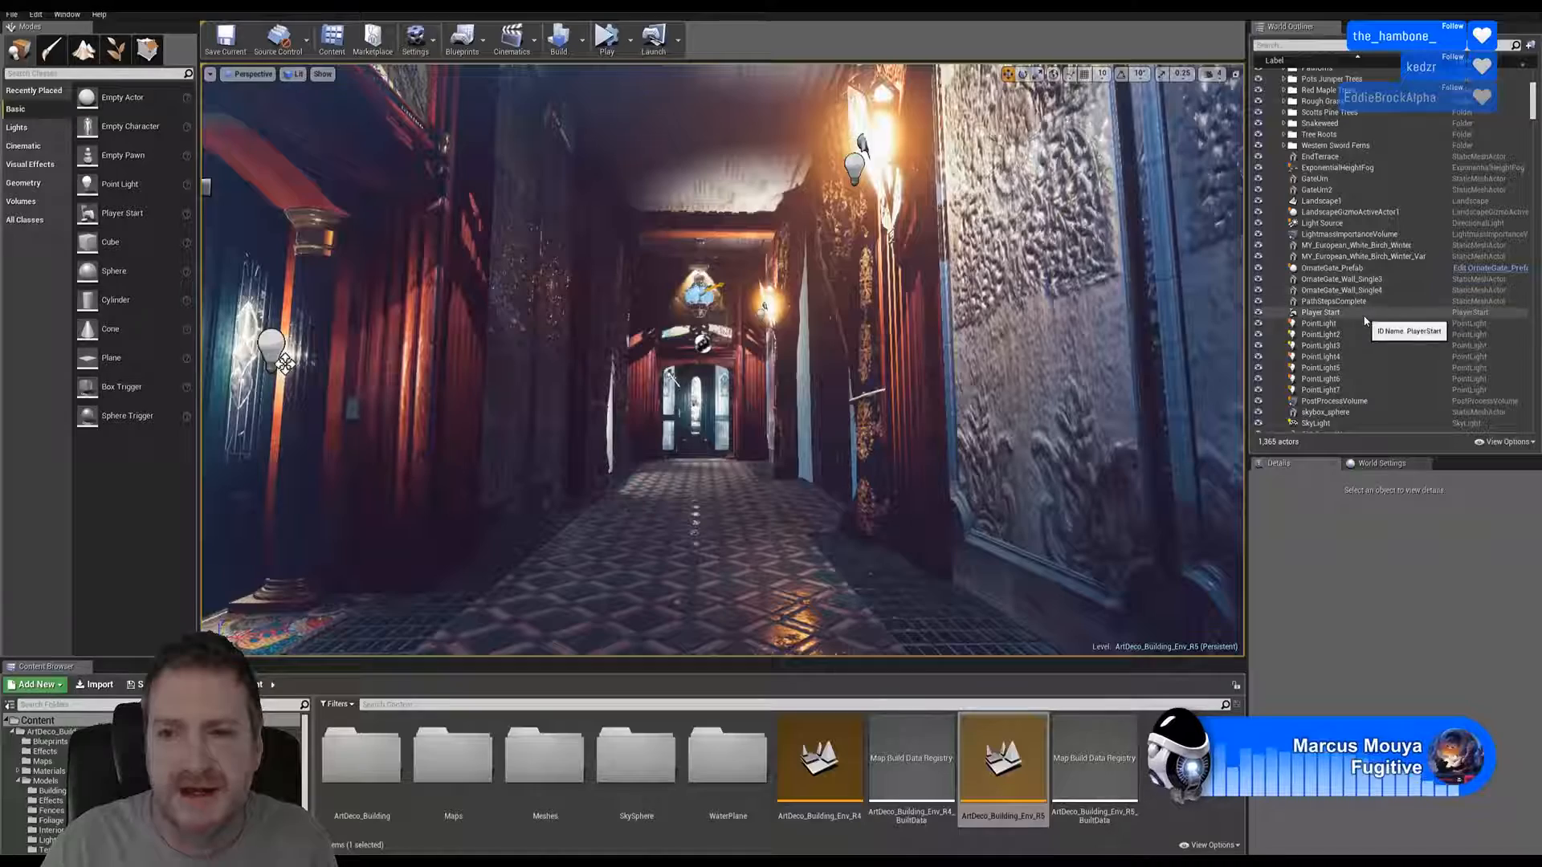
{"action": "scroll", "coordinate": [1369, 305], "scroll_direction": "down", "scroll_amount": 2}
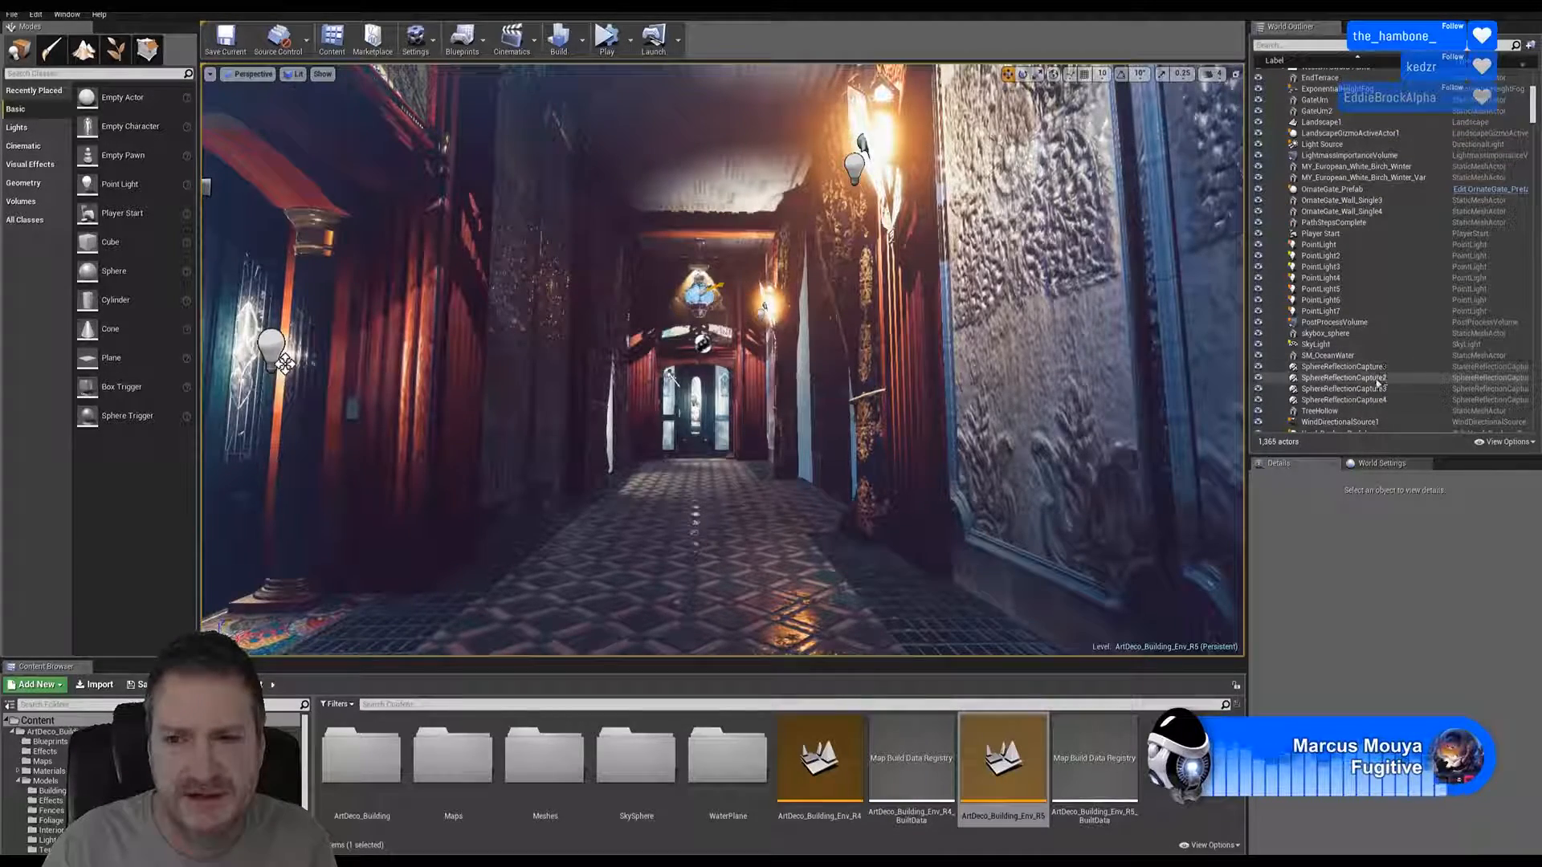
{"action": "scroll", "coordinate": [1369, 354], "scroll_direction": "down", "scroll_amount": 2}
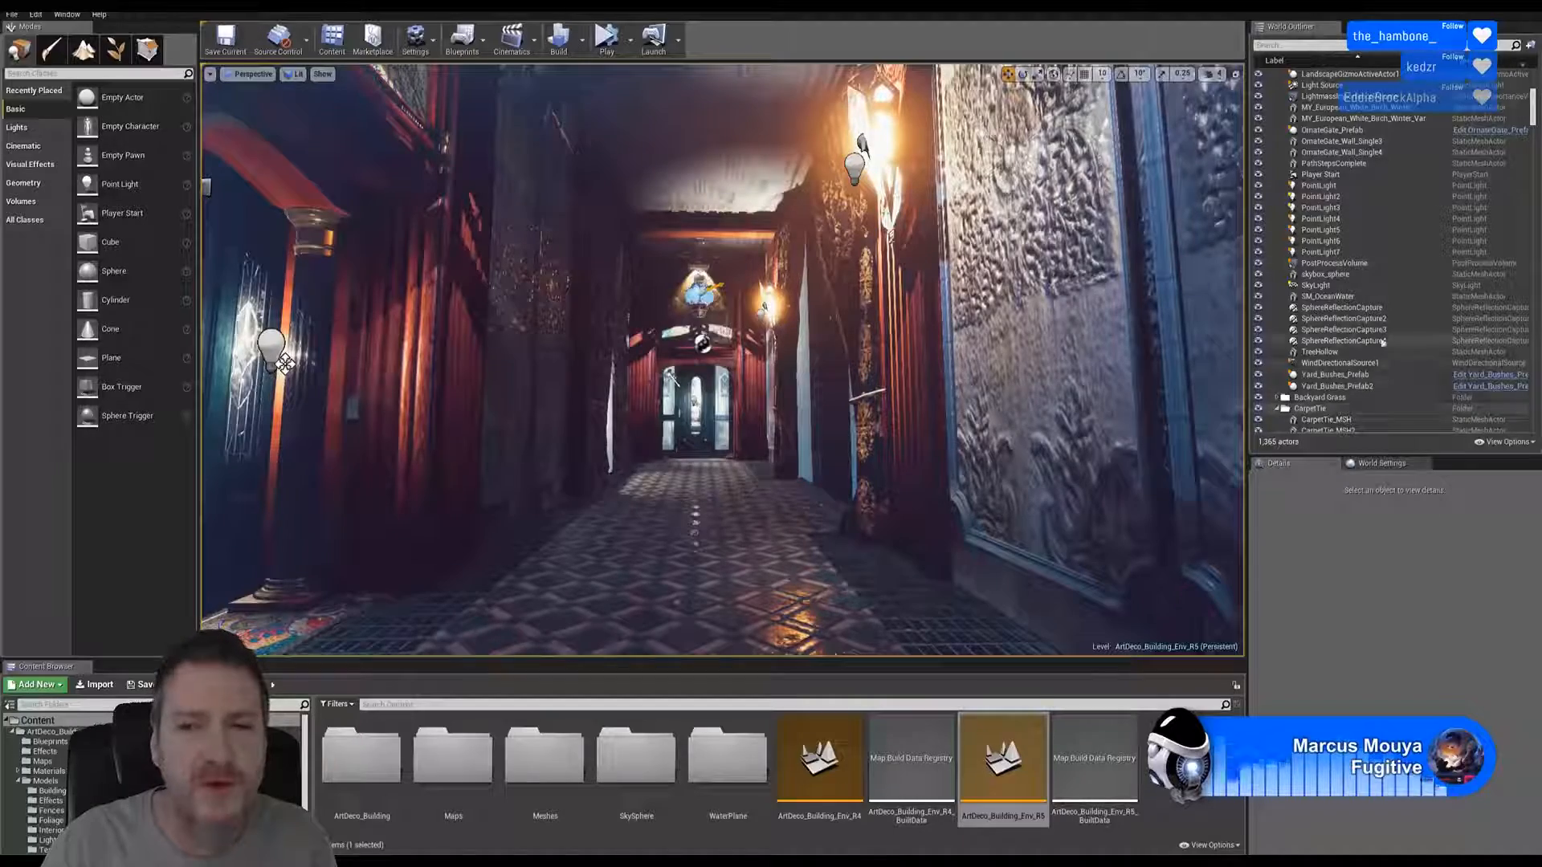
Examine the tiled hallway and the wall-lit staircase beyond it, including the light reflected on the floor
{"action": "right_click_drag", "start_coordinate": [1044, 361], "coordinate": [996, 401]}
{"action": "key", "text": "s"}
{"action": "key", "text": "s"}
{"action": "key", "text": "s"}
{"action": "key", "text": "w"}
{"action": "key", "text": "s"}
{"action": "key", "text": "w"}
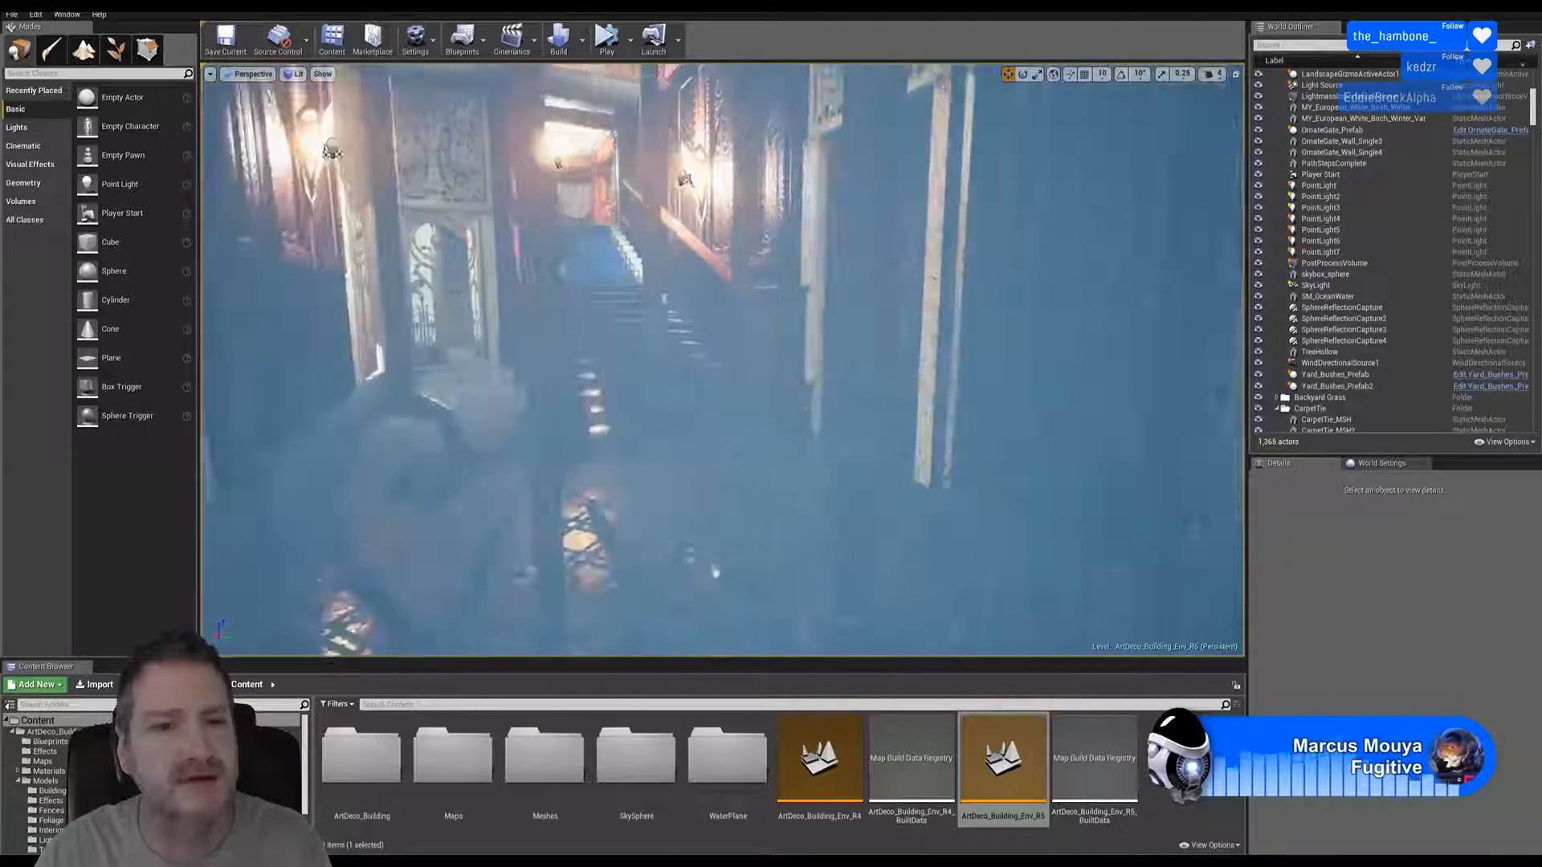
Inspect the stone wall around the arched window and the ironwork corridor leading to the carved doorway
{"action": "right_click_drag", "start_coordinate": [722, 360], "coordinate": [626, 359]}
{"action": "key", "text": "w"}
{"action": "right_click_drag", "start_coordinate": [723, 360], "coordinate": [723, 265]}
{"action": "key", "text": "s"}
{"action": "key", "text": "w"}
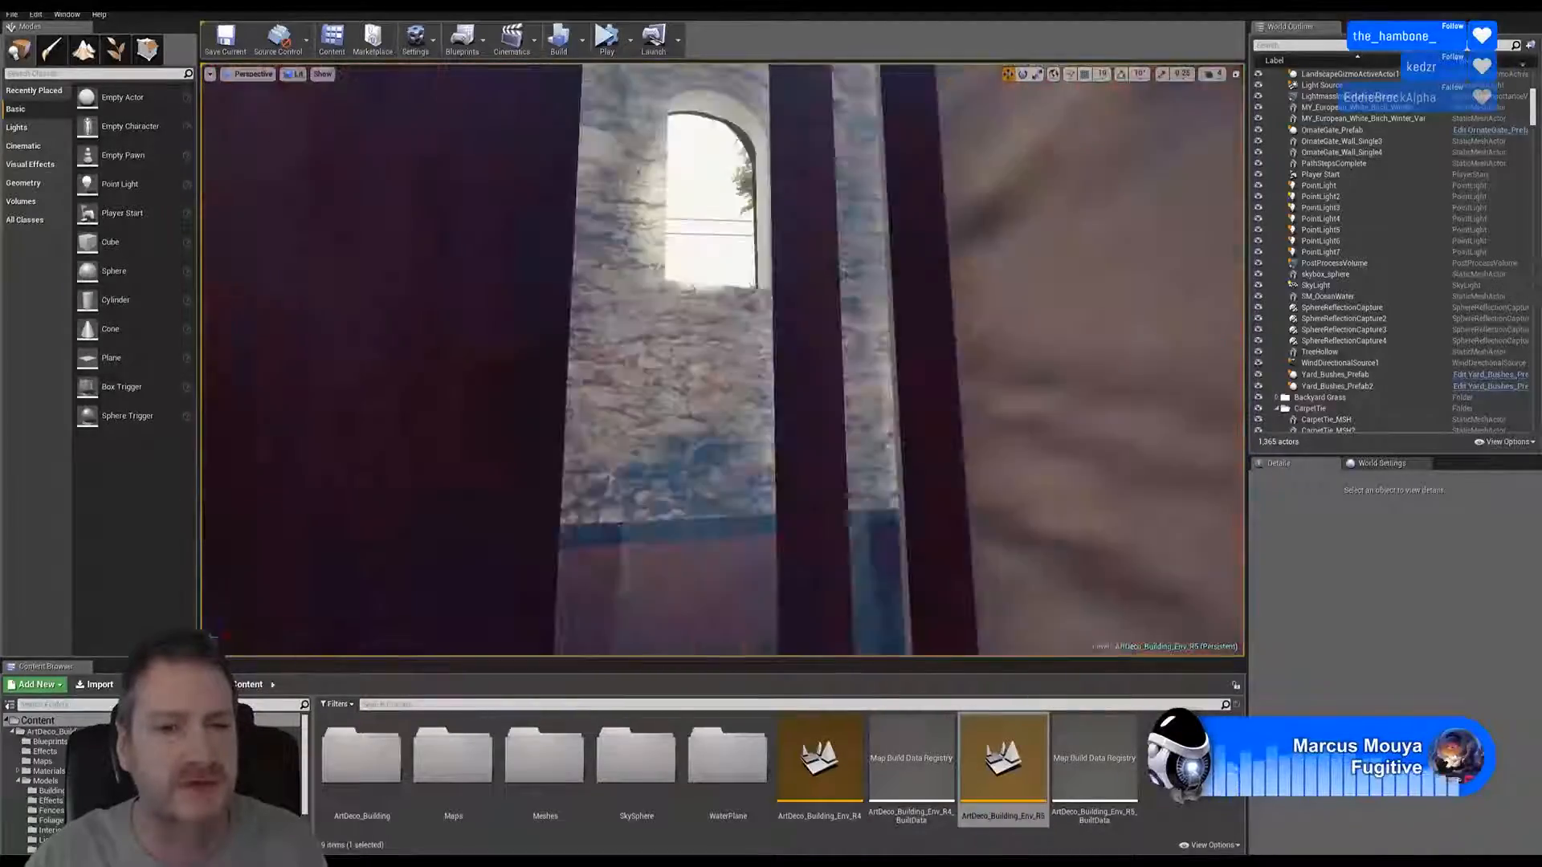
{"action": "right_click_drag", "start_coordinate": [723, 361], "coordinate": [851, 345]}
{"action": "key", "text": "w"}
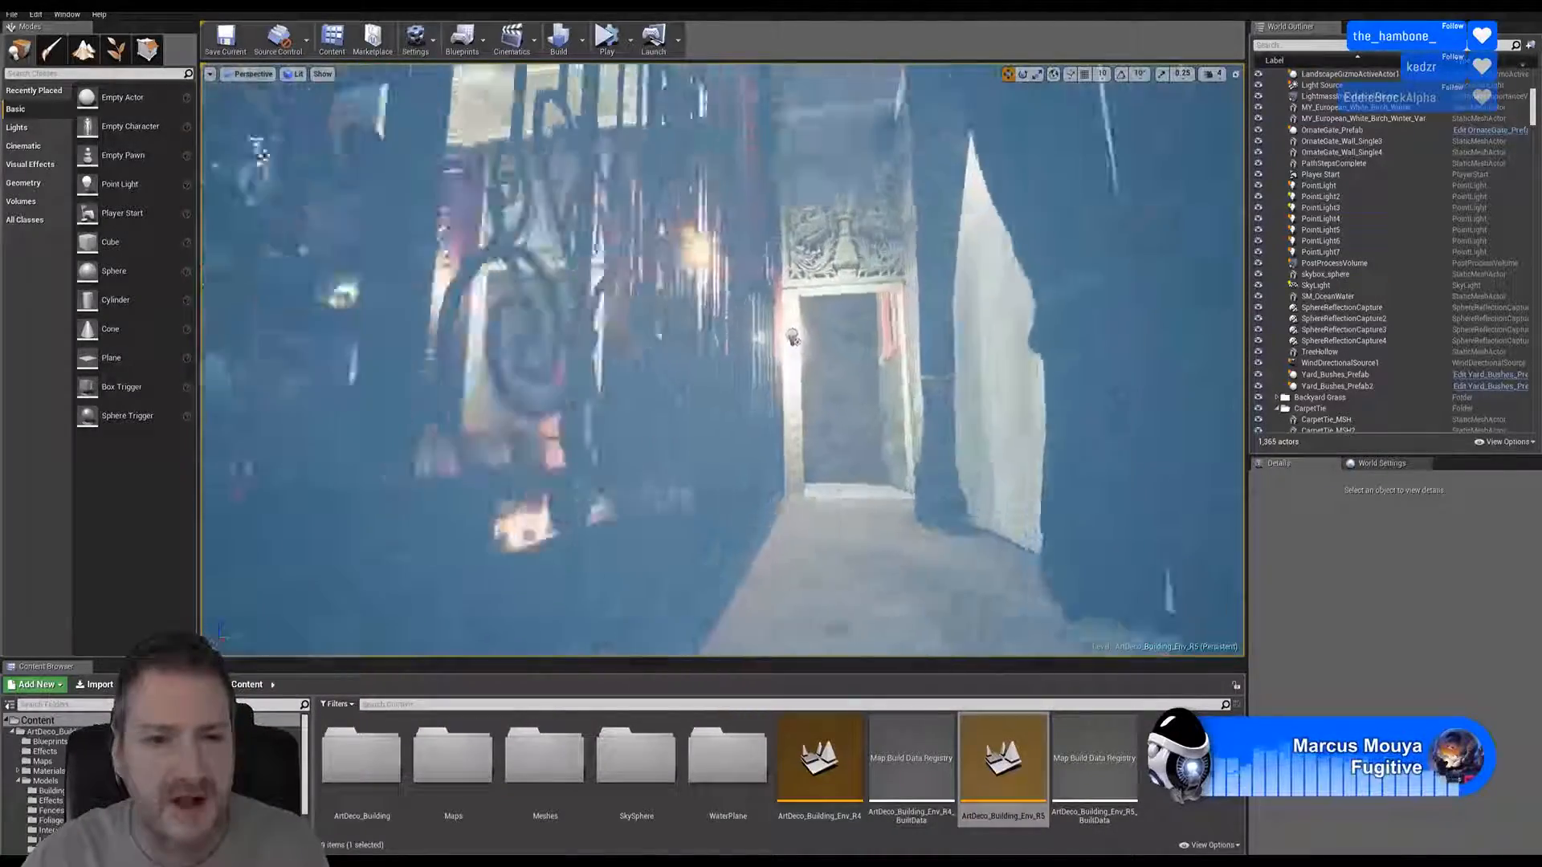
Inspect the upper-floor corridor with its curtains and the wooden banisters around the stairwell
{"action": "right_click_drag", "start_coordinate": [722, 361], "coordinate": [691, 374]}
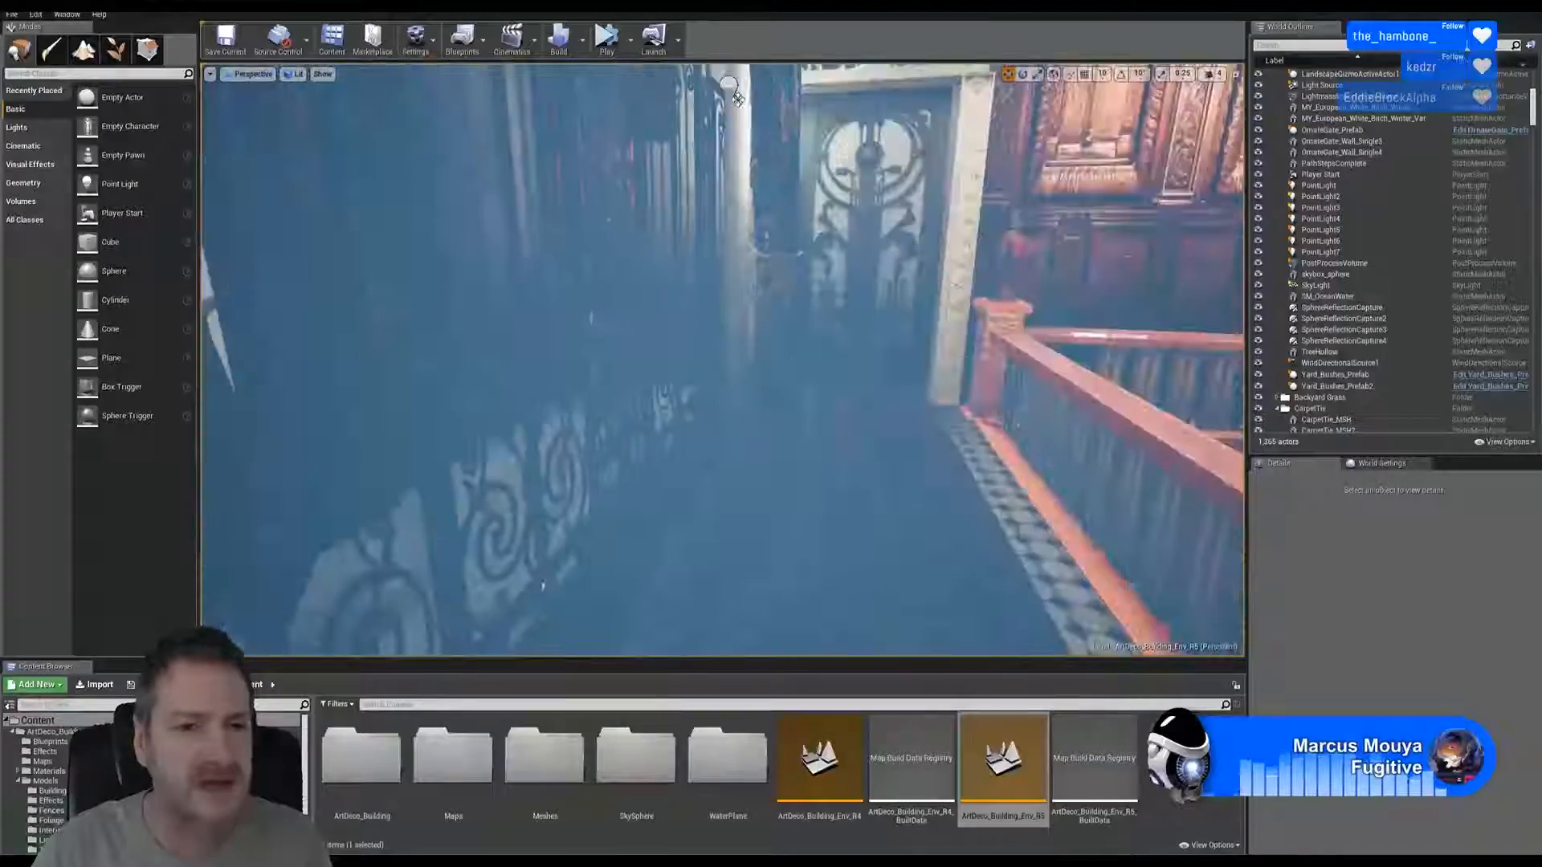
{"action": "right_click_drag", "start_coordinate": [732, 90], "coordinate": [706, 92]}
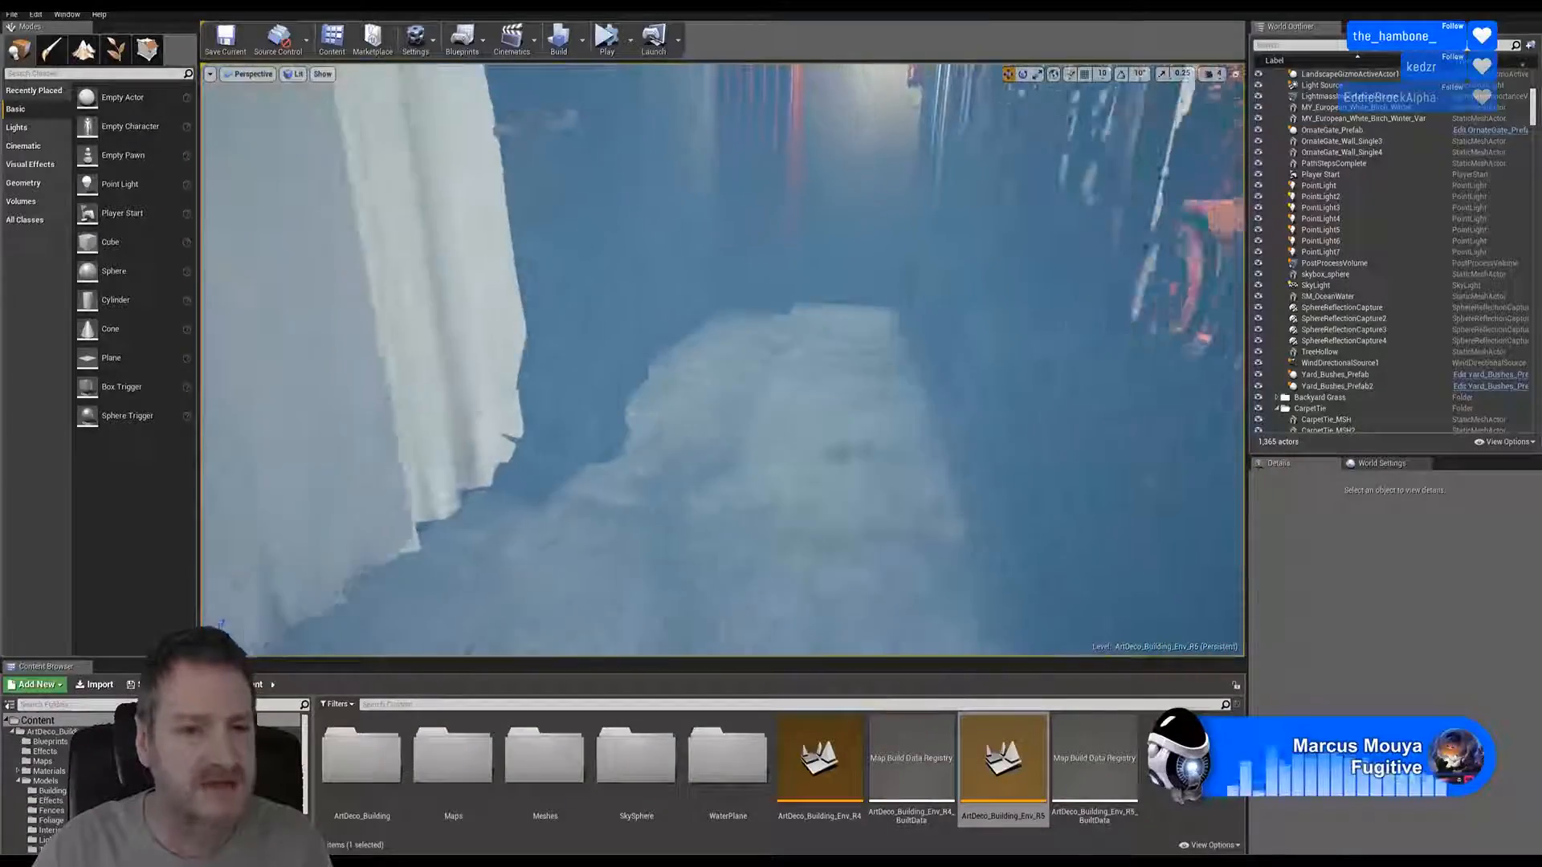
{"action": "right_click_drag", "start_coordinate": [723, 362], "coordinate": [659, 358]}
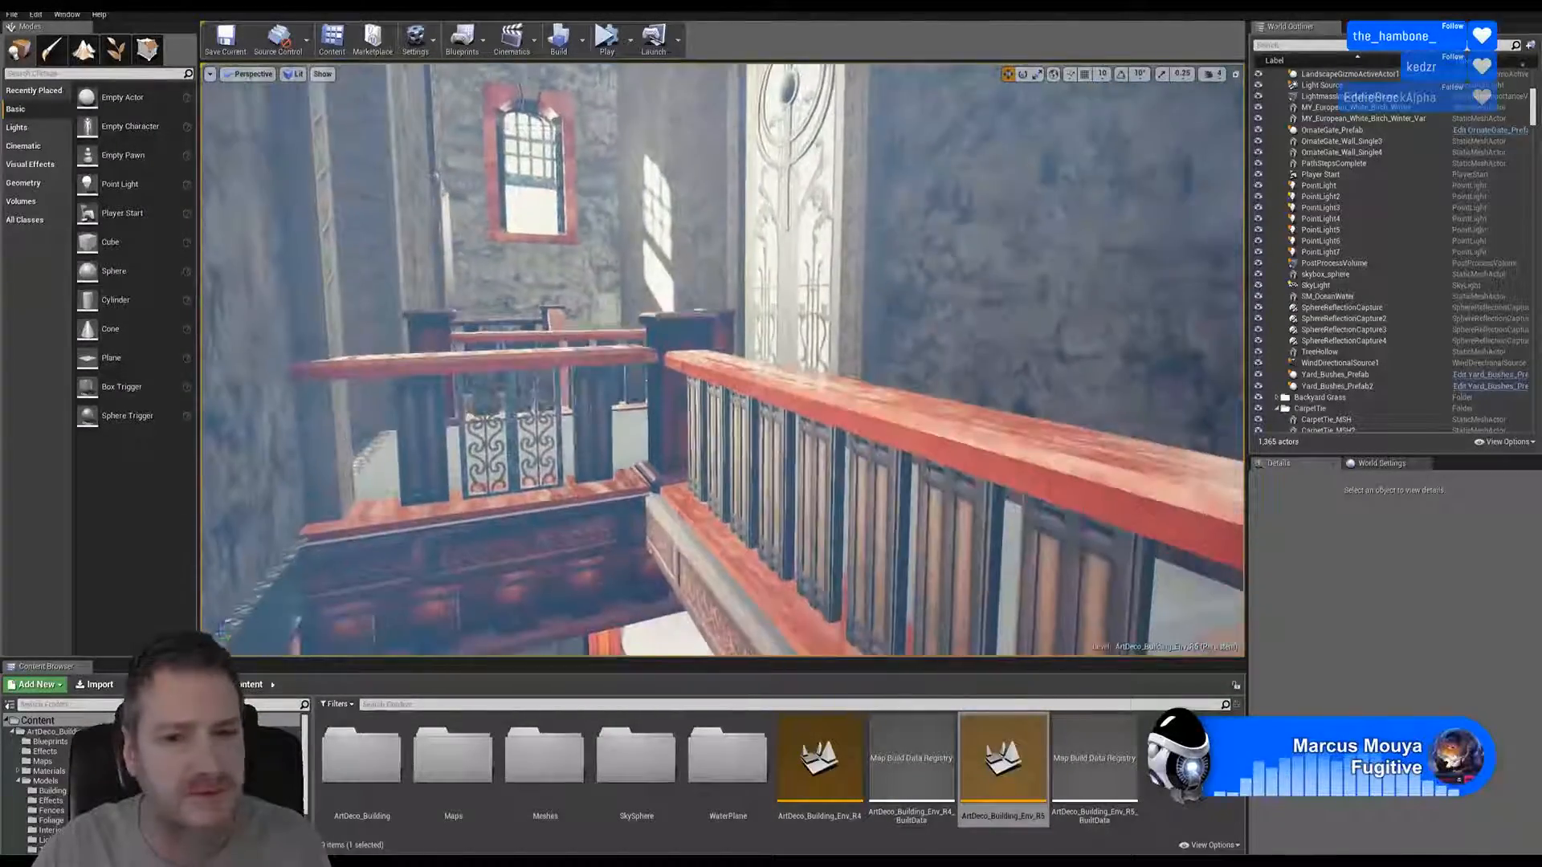
{"action": "mouse_move", "coordinate": [905, 161]}
{"action": "right_mouse_down"}
{"action": "mouse_move", "coordinate": [900, 193]}
{"action": "mouse_move", "coordinate": [906, 161]}
{"action": "right_mouse_up"}
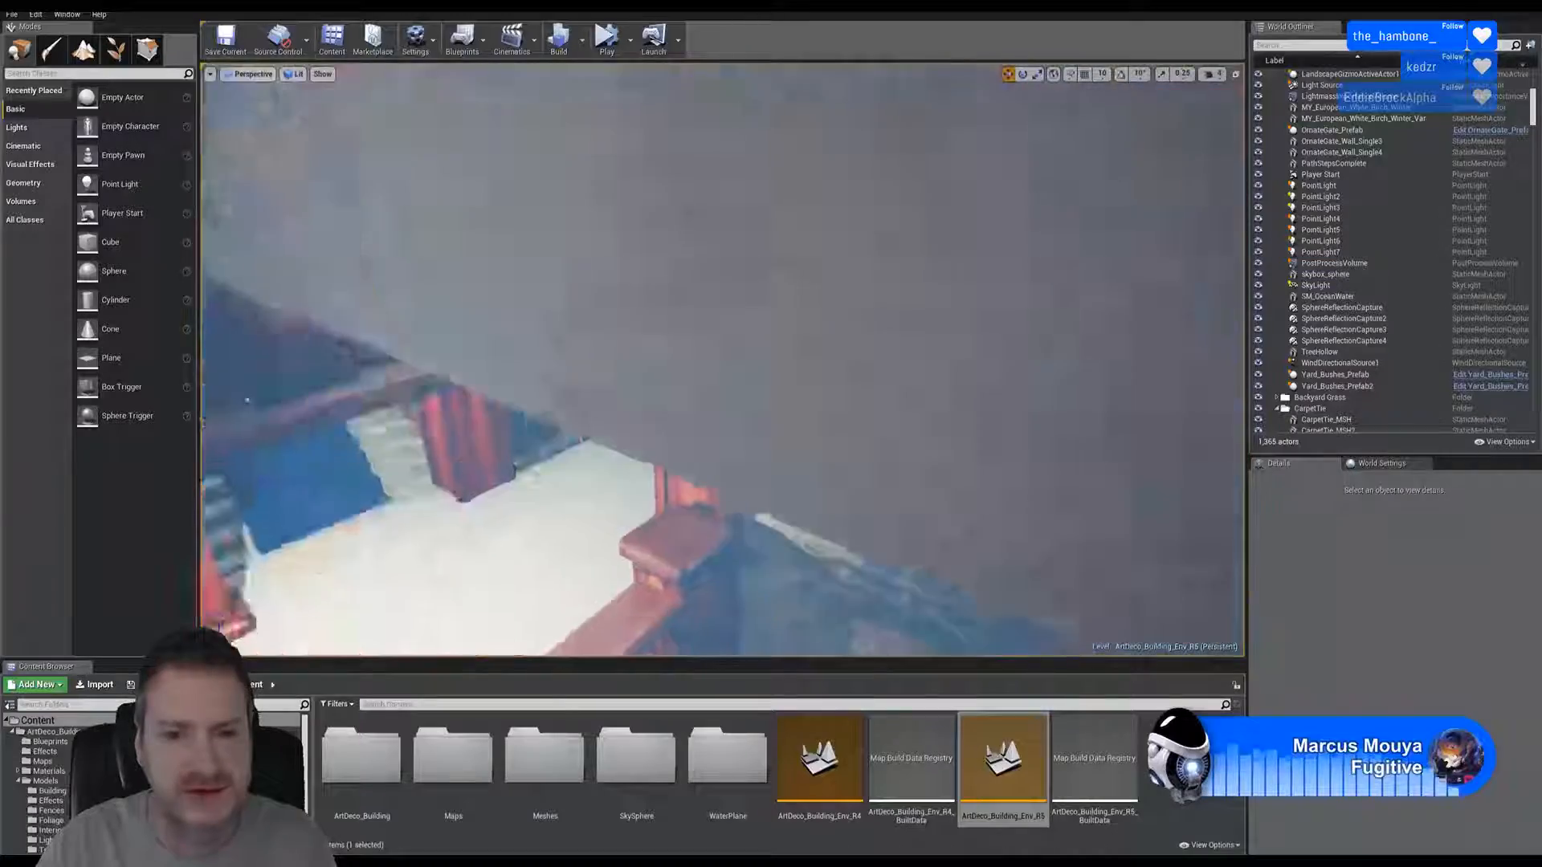
{"action": "mouse_move", "coordinate": [723, 361]}
{"action": "right_mouse_down"}
{"action": "mouse_move", "coordinate": [707, 321]}
{"action": "mouse_move", "coordinate": [715, 353]}
{"action": "mouse_move", "coordinate": [803, 377]}
{"action": "mouse_move", "coordinate": [715, 337]}
{"action": "mouse_move", "coordinate": [795, 337]}
{"action": "mouse_move", "coordinate": [763, 353]}
{"action": "mouse_move", "coordinate": [699, 346]}
{"action": "right_mouse_up"}
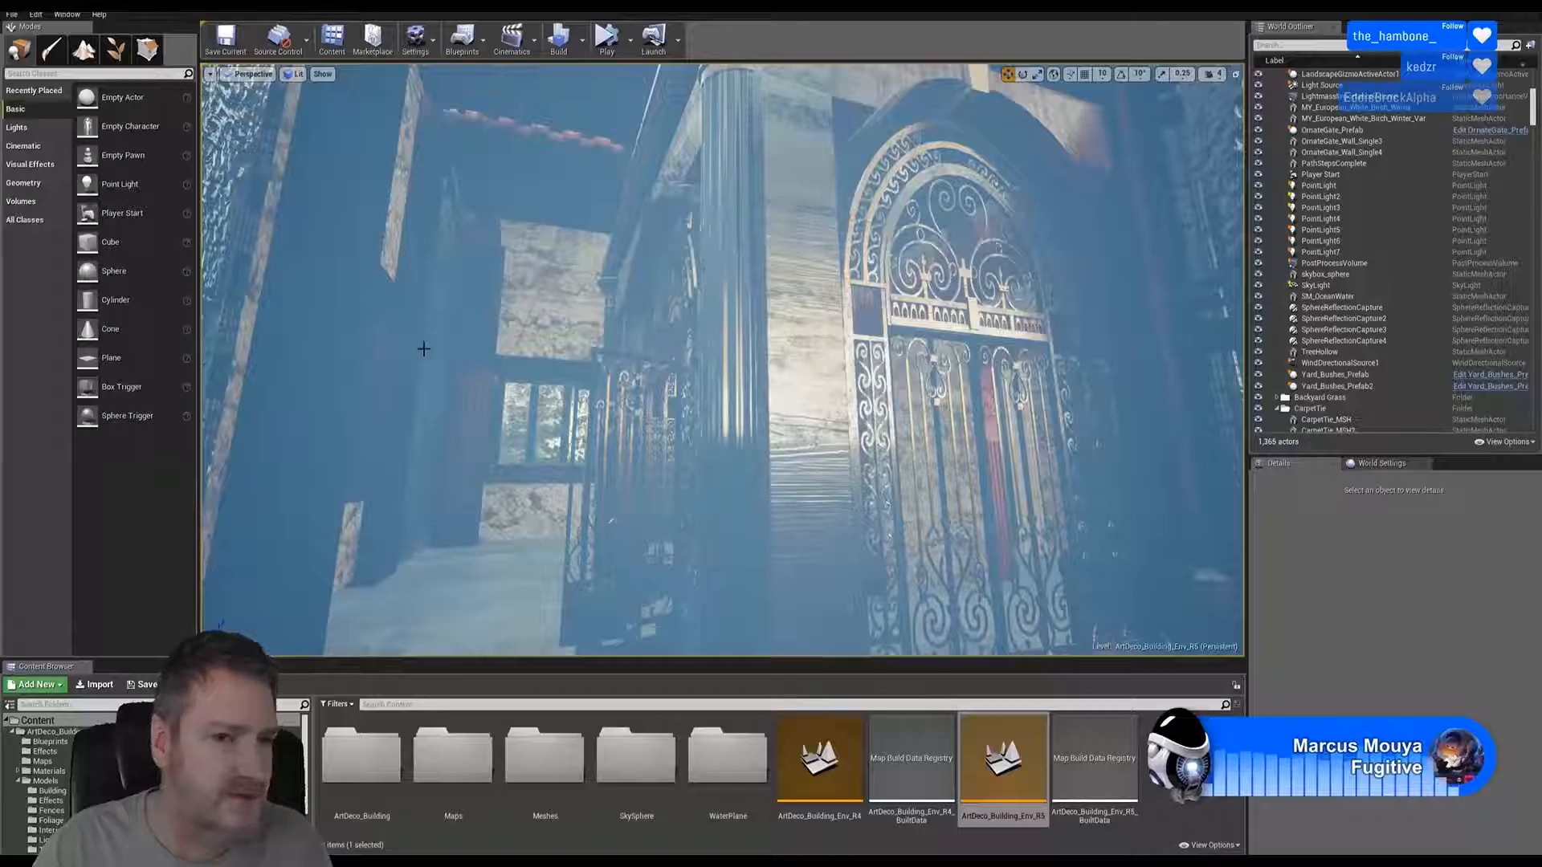
Inspect the stone-walled side room and stair landing, ending at the balustrade around the crystal chandeliers
{"action": "right_click_drag", "start_coordinate": [670, 251], "coordinate": [536, 210]}
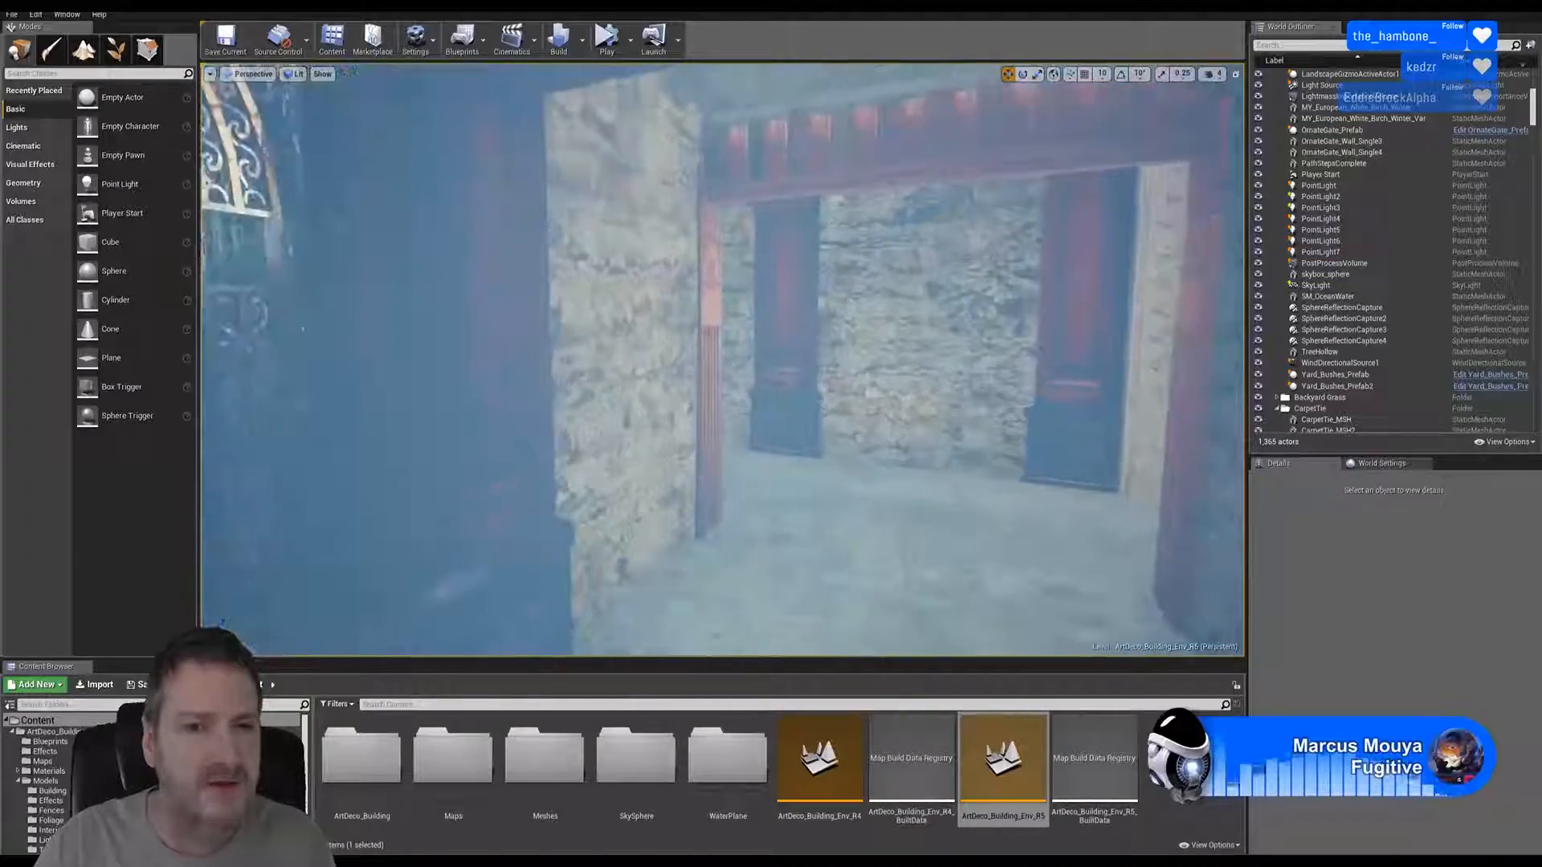
{"action": "right_click_drag", "start_coordinate": [675, 241], "coordinate": [771, 241]}
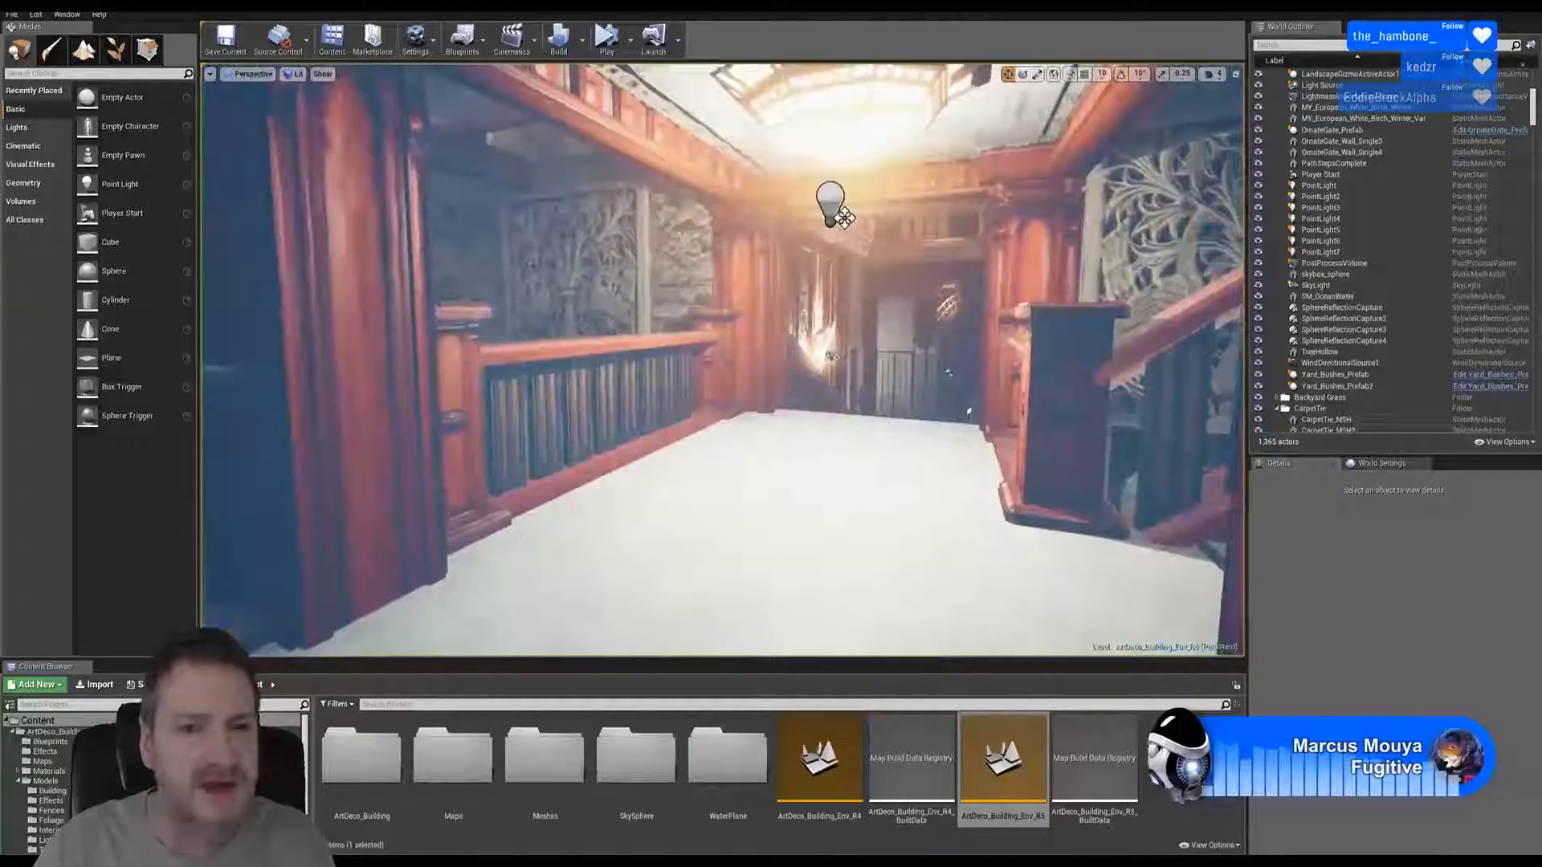
{"action": "right_click_drag", "start_coordinate": [723, 321], "coordinate": [963, 313]}
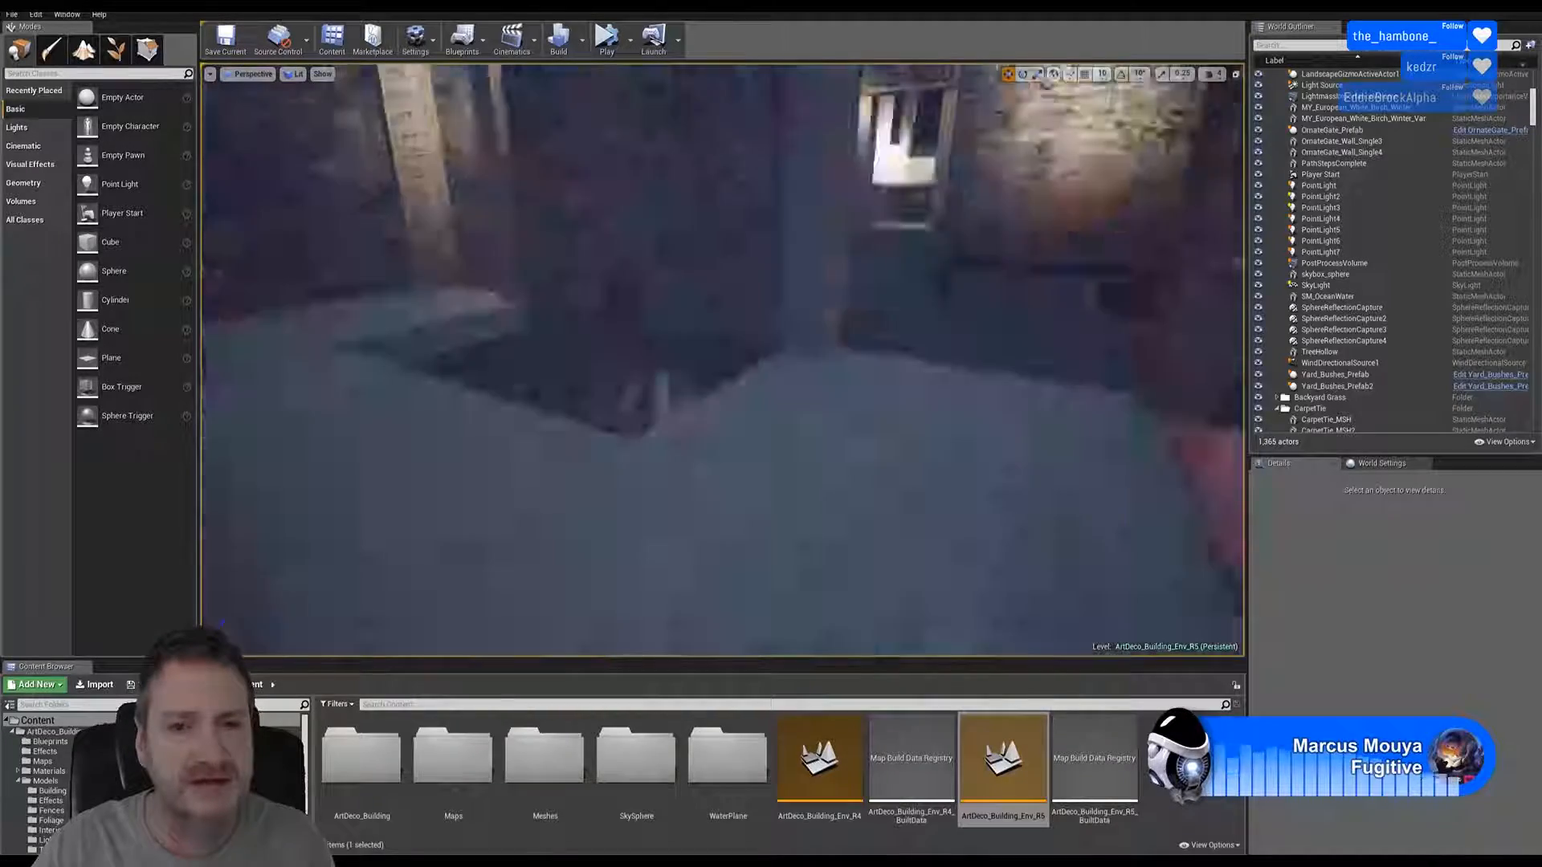
{"action": "right_click_drag", "start_coordinate": [771, 321], "coordinate": [806, 311]}
{"action": "key", "text": "w"}
{"action": "key", "text": "a"}
{"action": "key", "text": "s"}
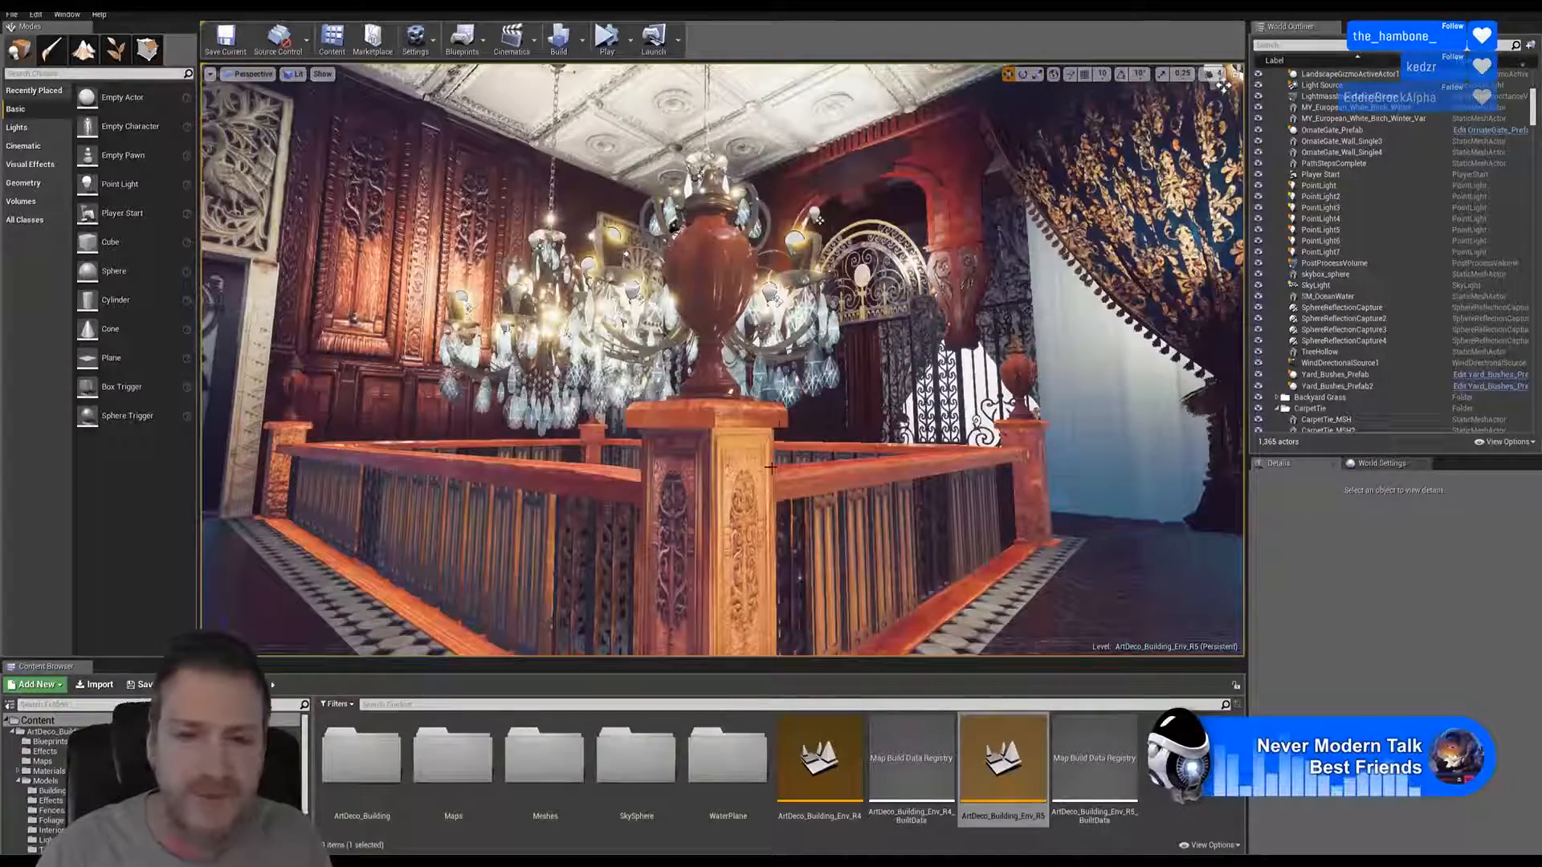
Examine the dark floor and the octagonal tile border running along the chandelier balustrade
{"action": "right_click_drag", "start_coordinate": [771, 466], "coordinate": [602, 492]}
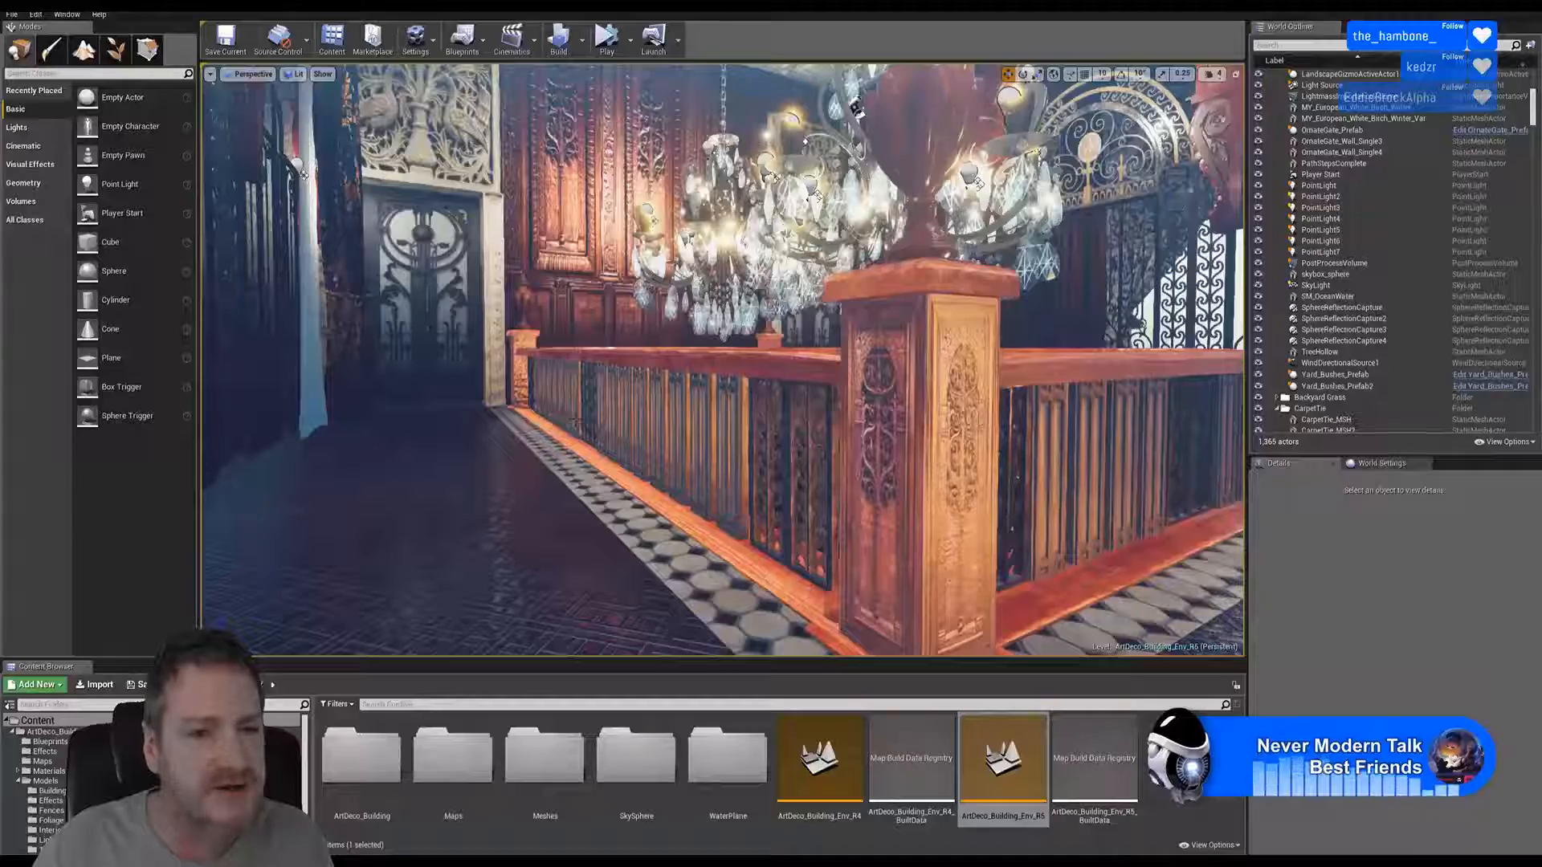
{"action": "right_click_drag", "start_coordinate": [575, 421], "coordinate": [462, 371]}
{"action": "right_click_drag", "start_coordinate": [596, 470], "coordinate": [610, 522]}
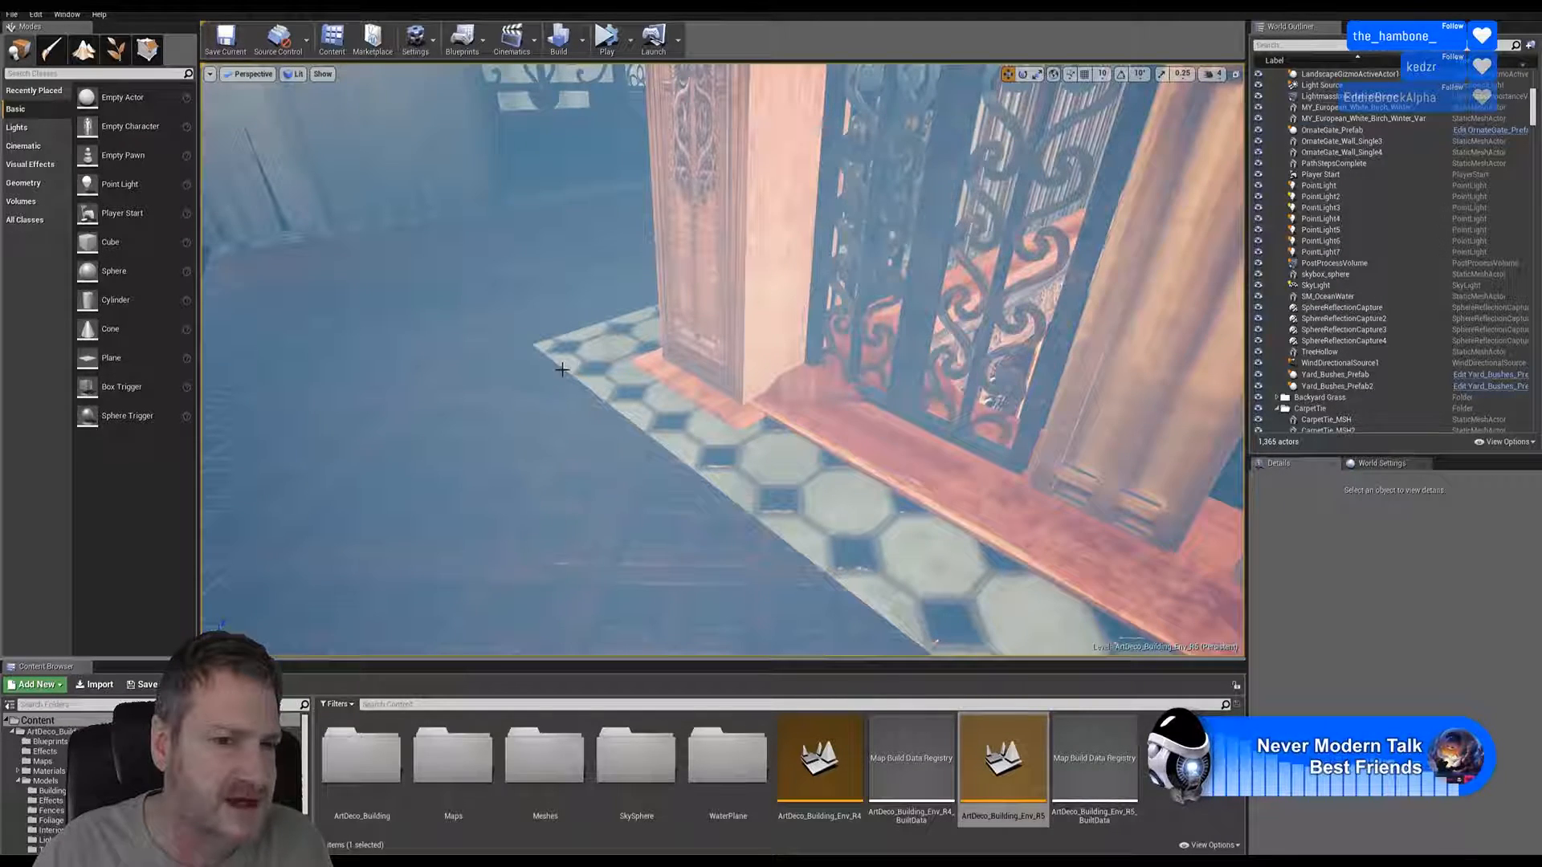
{"action": "right_click_drag", "start_coordinate": [594, 373], "coordinate": [454, 296]}
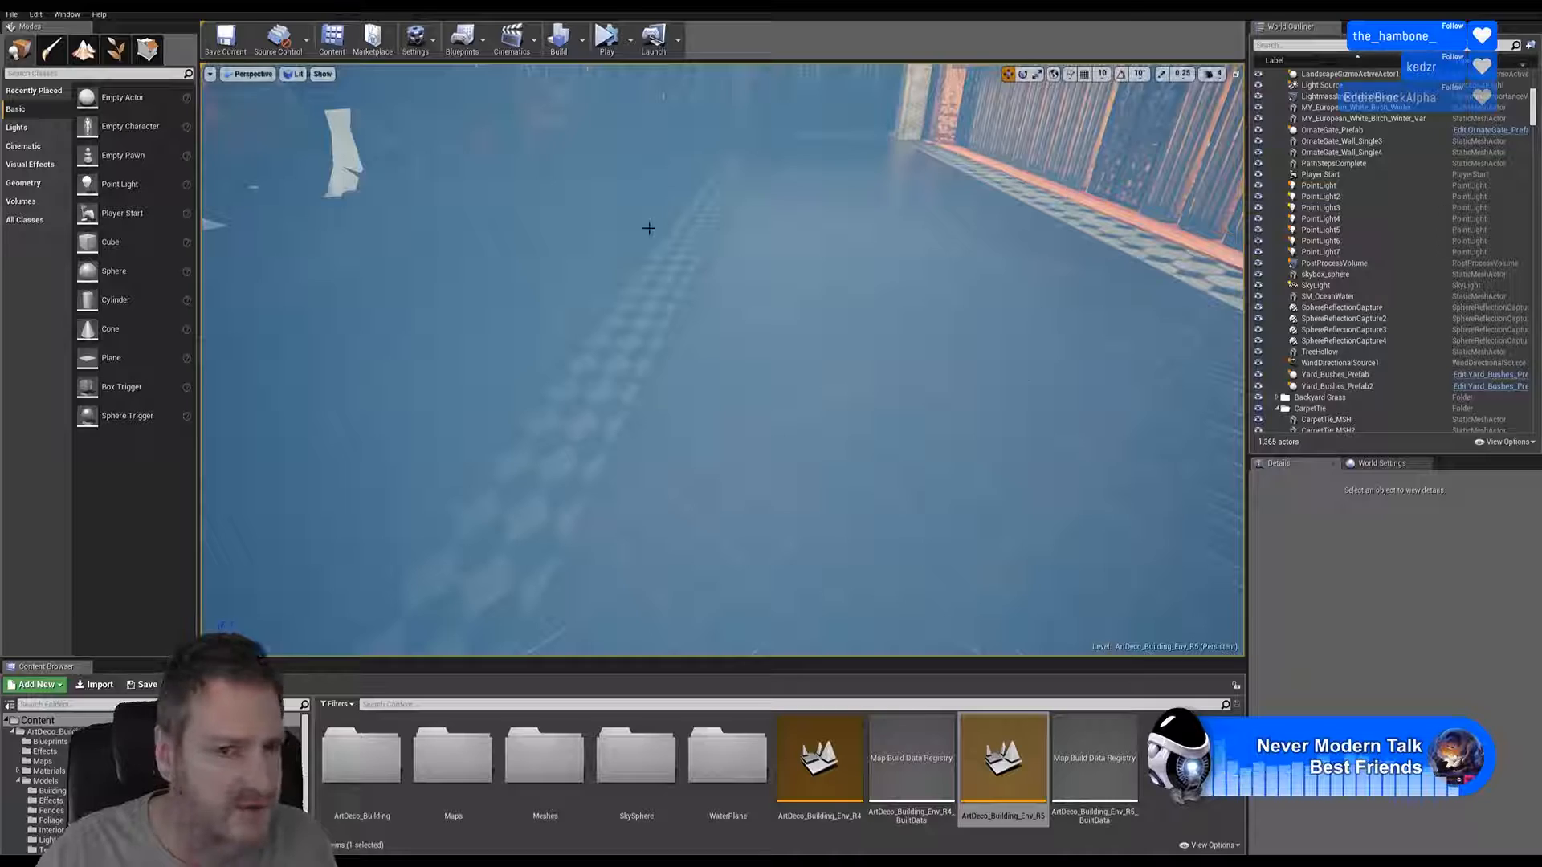
Examine the colourful mosaic panel and the reflective floor tiles along the ground-floor hallway
{"action": "right_click_drag", "start_coordinate": [712, 276], "coordinate": [744, 275]}
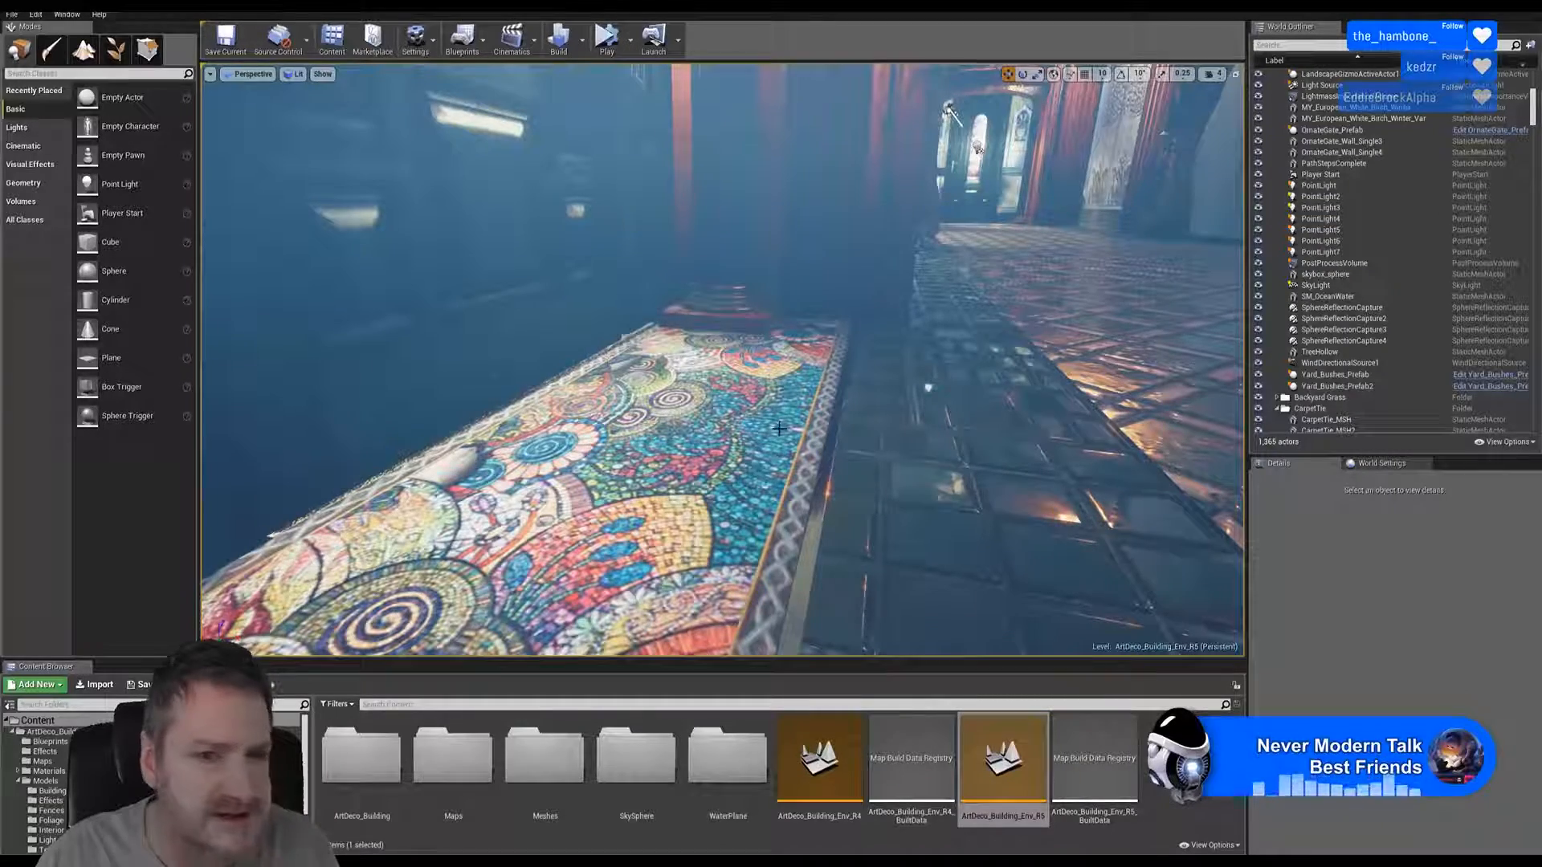
{"action": "middle_click_drag", "start_coordinate": [264, 582], "coordinate": [313, 622]}
{"action": "right_click_drag", "start_coordinate": [741, 511], "coordinate": [778, 510]}
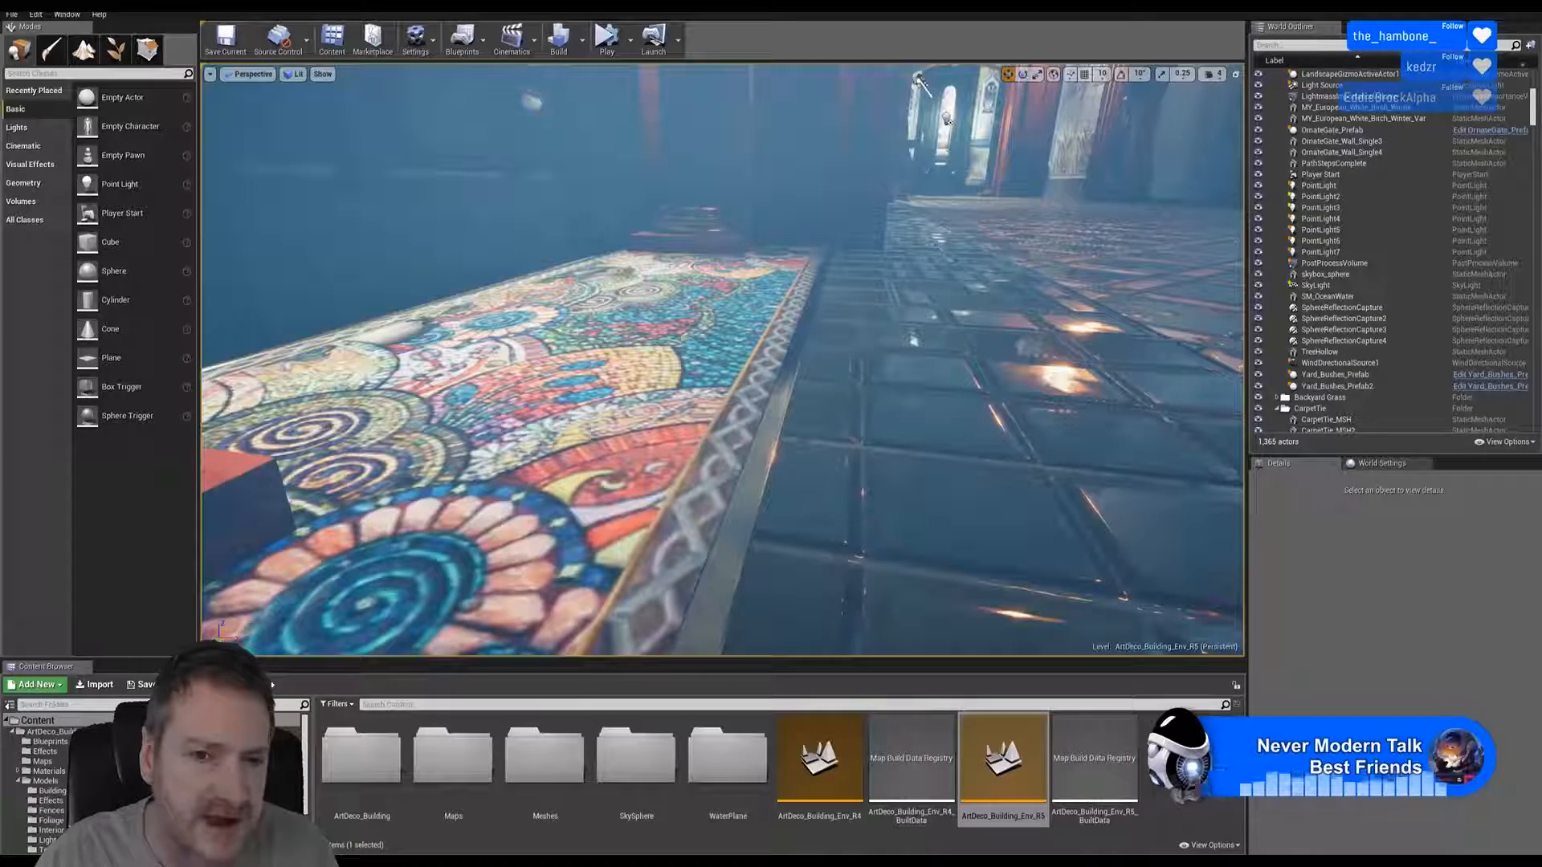
{"action": "right_click_drag", "start_coordinate": [761, 429], "coordinate": [768, 440]}
{"action": "right_click_drag", "start_coordinate": [887, 409], "coordinate": [790, 327]}
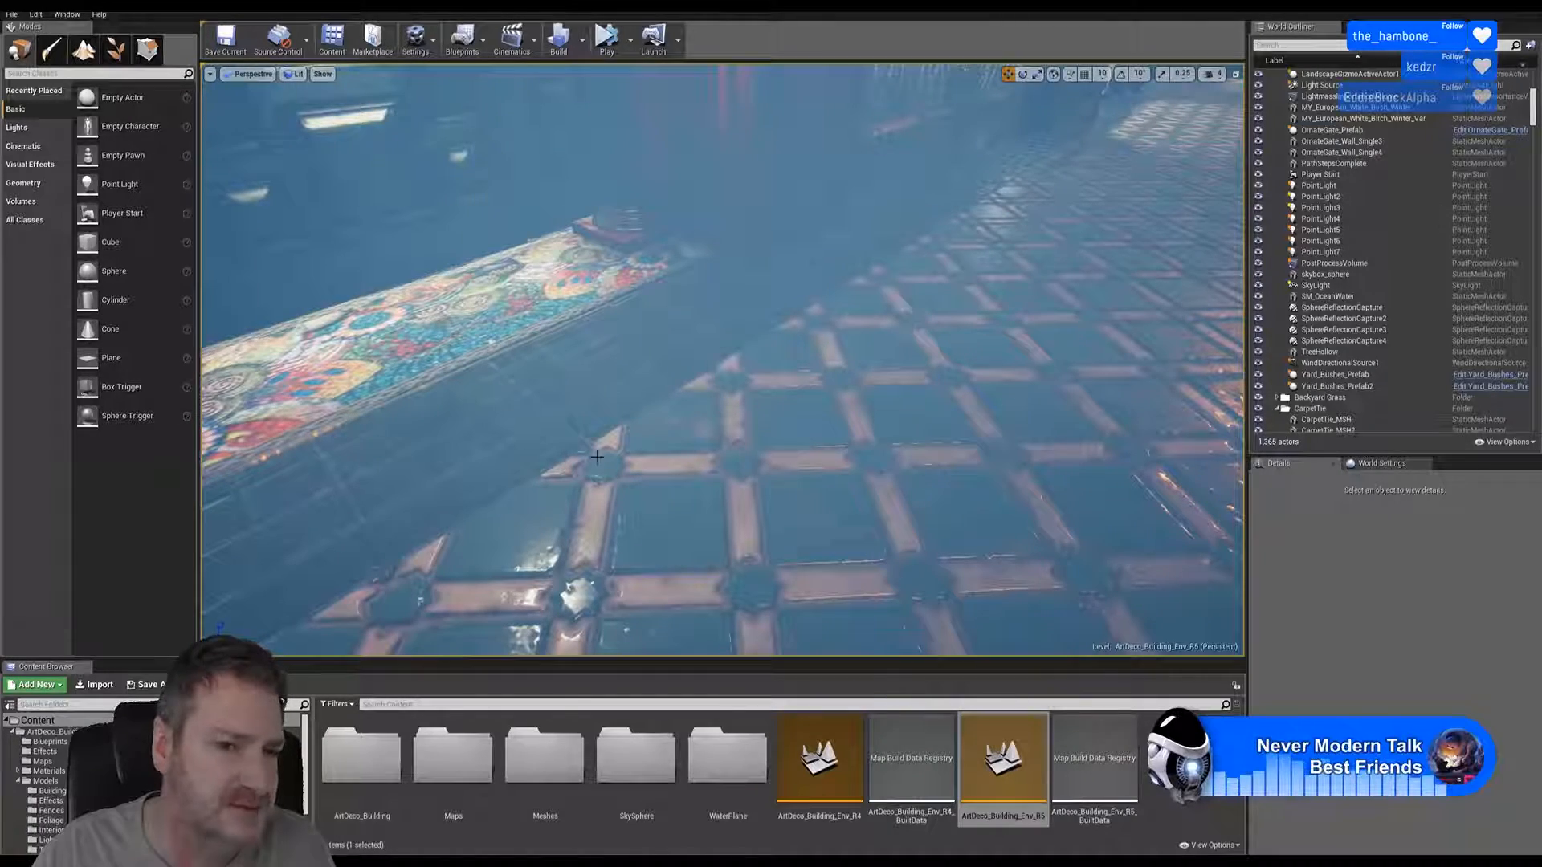
{"action": "right_click_drag", "start_coordinate": [1033, 248], "coordinate": [983, 300]}
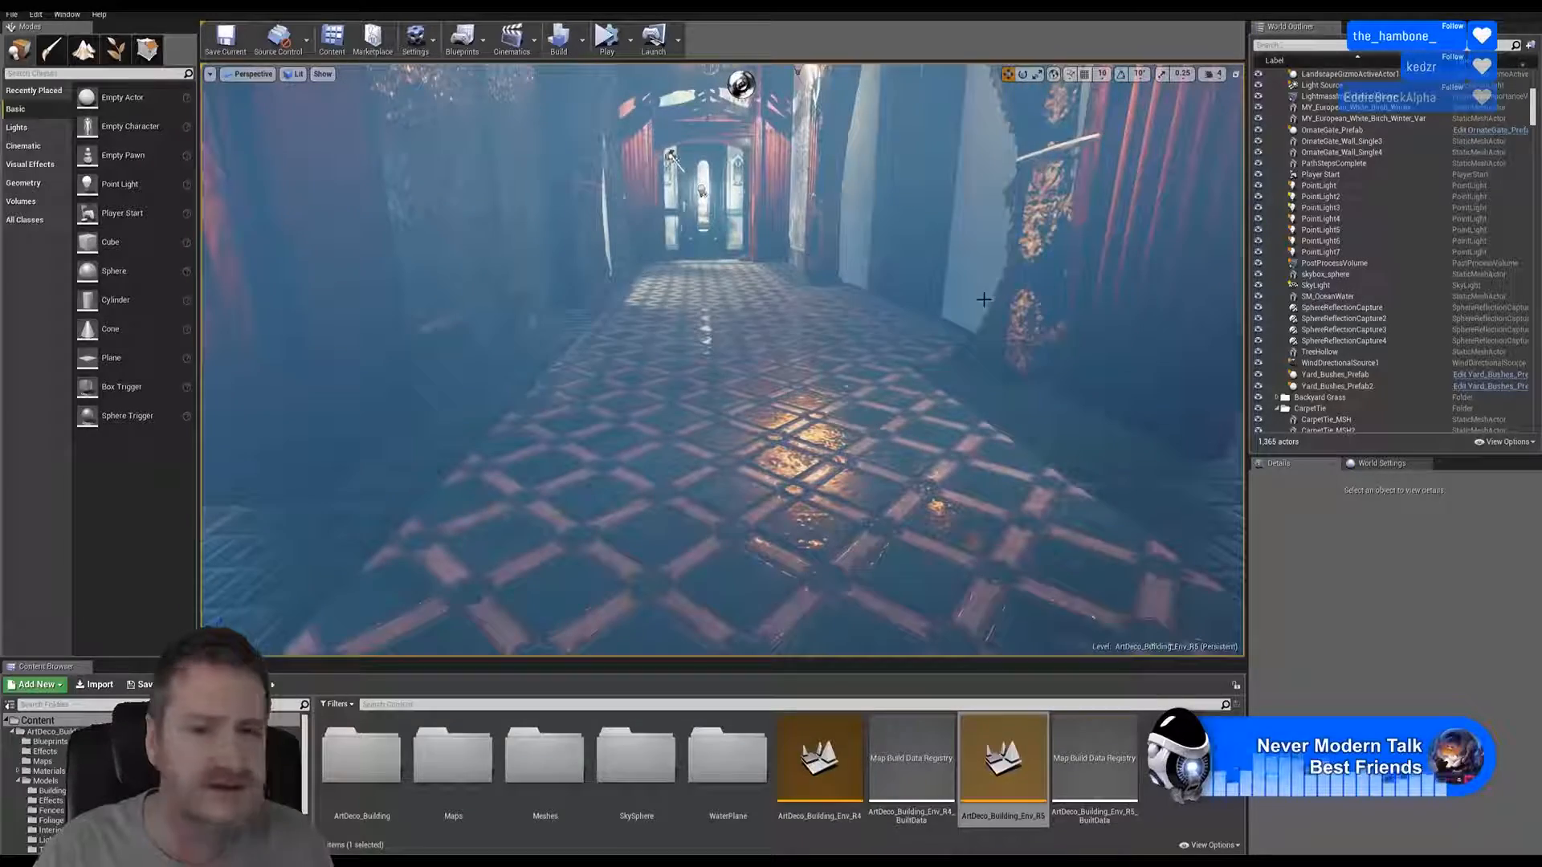
Look around from the hallway and view the upper landing beside the wrought-iron gates and banister
{"action": "right_click_drag", "start_coordinate": [691, 273], "coordinate": [1220, 212]}
{"action": "right_click_drag", "start_coordinate": [723, 361], "coordinate": [329, 358]}
{"action": "right_click_drag", "start_coordinate": [841, 411], "coordinate": [1178, 420]}
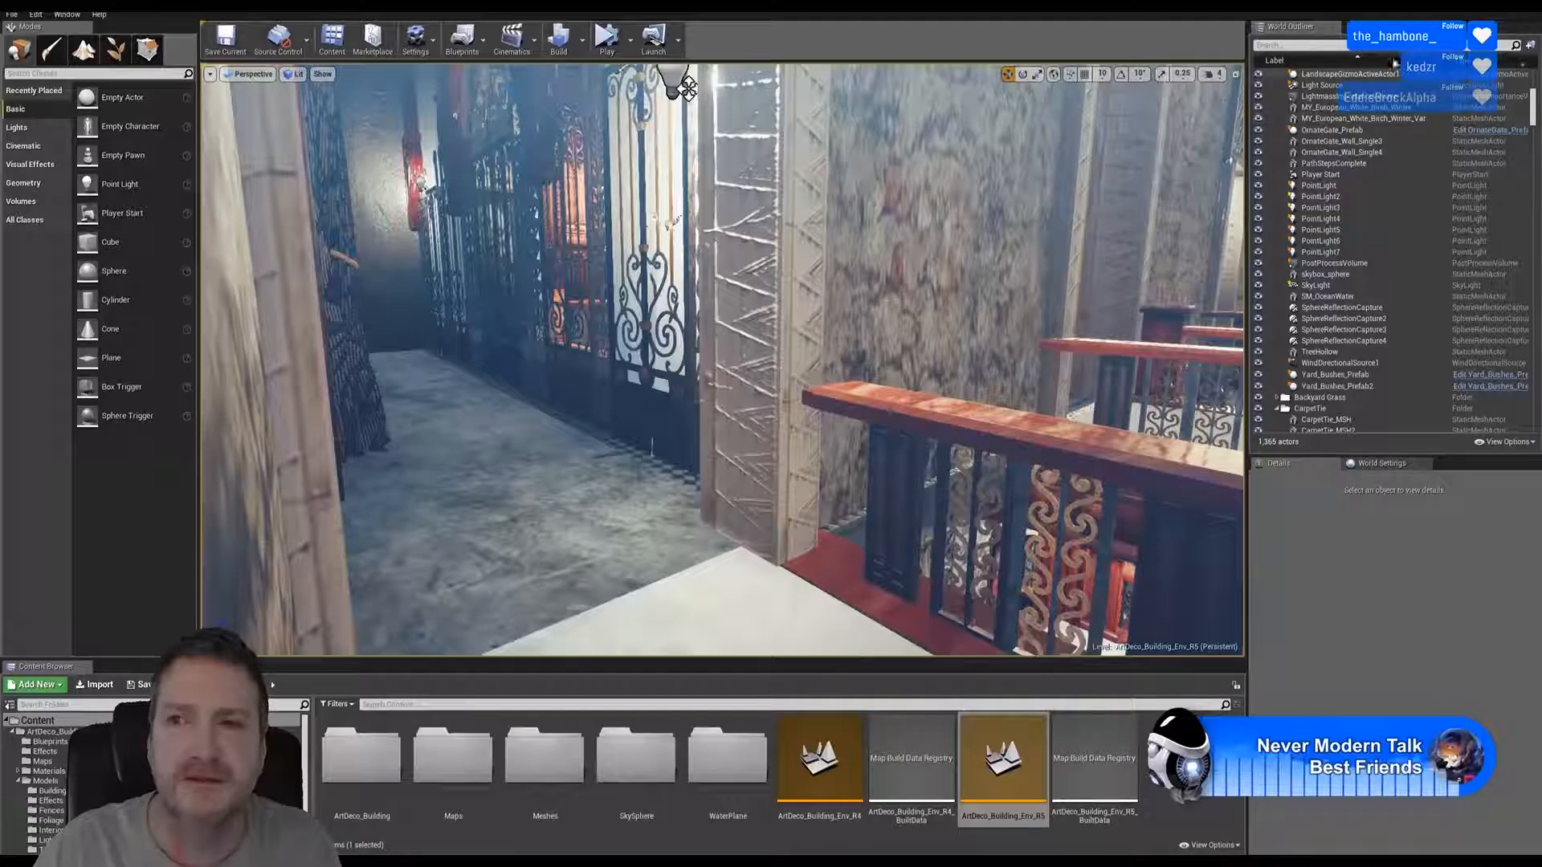
Switch to 3ds Max and maximize the Top viewport, framing the separate floor pieces beside the building
{"action": "left_click", "coordinate": [528, 859]}
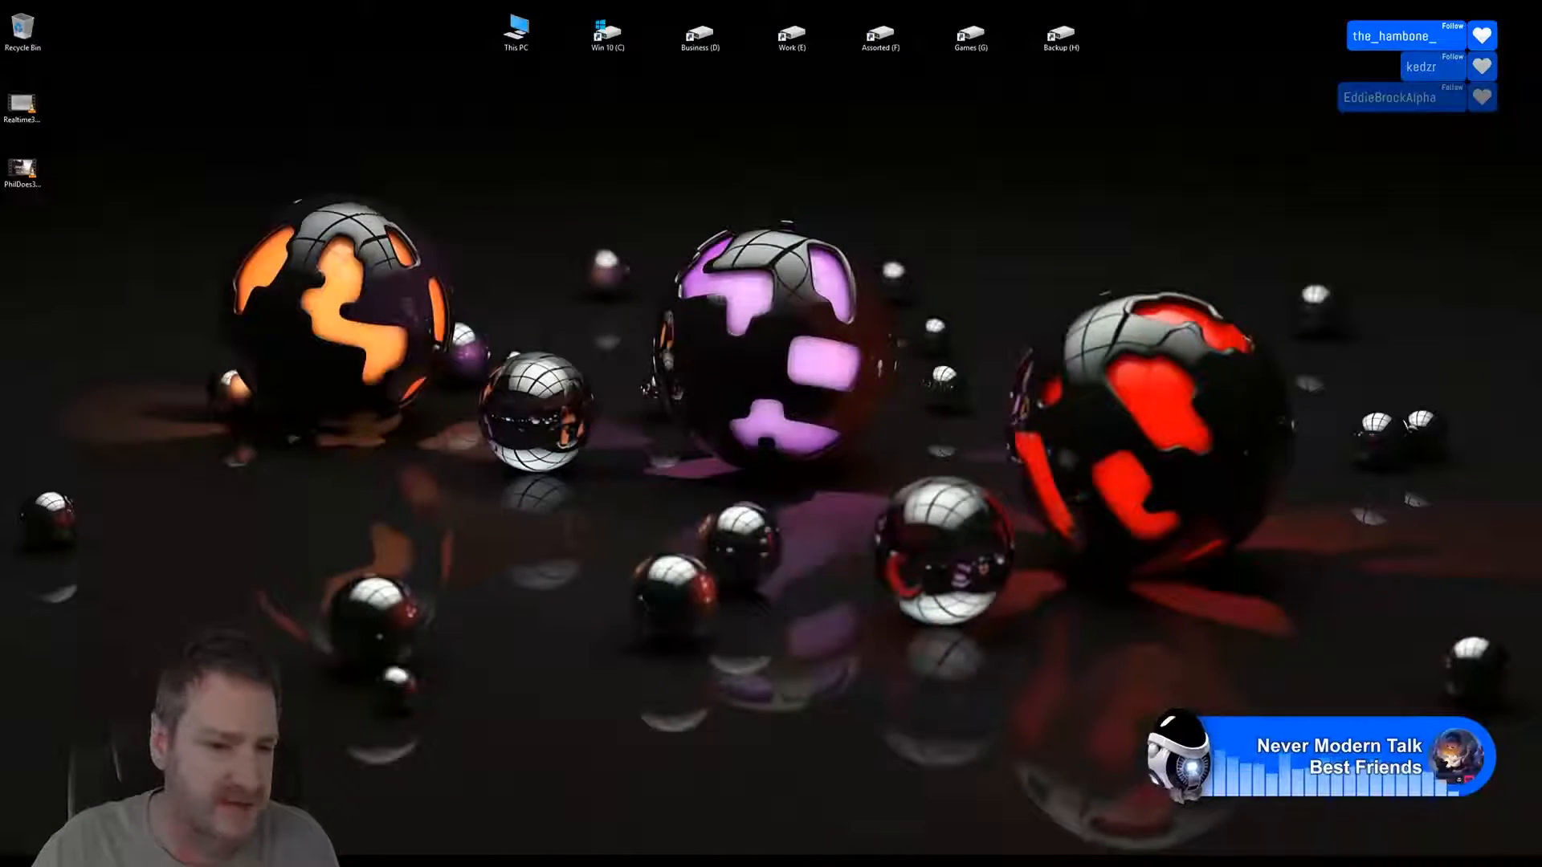
{"action": "left_click", "coordinate": [549, 860]}
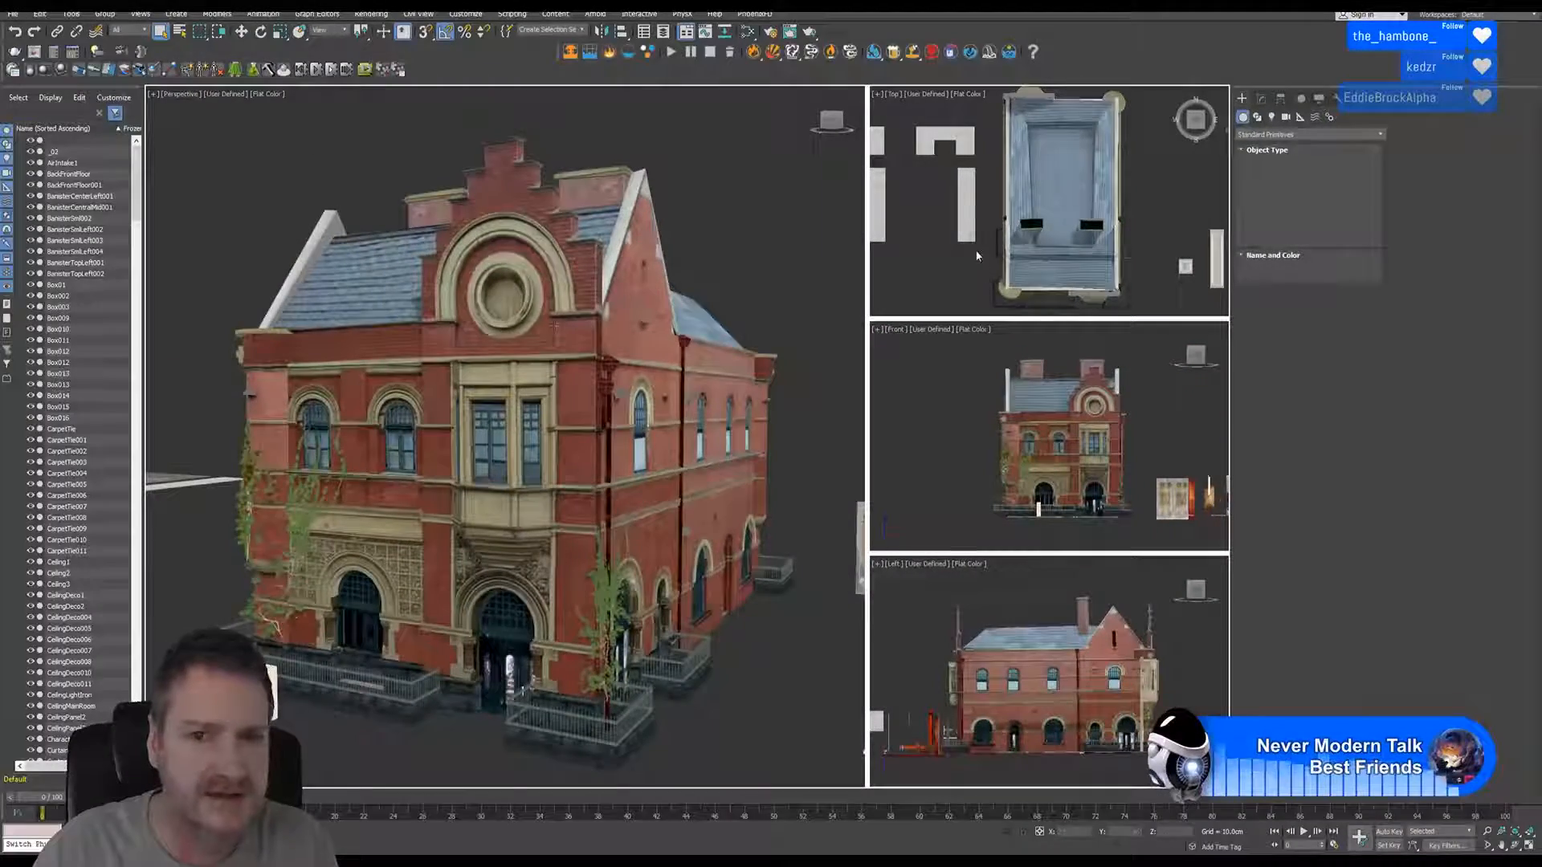
{"action": "middle_click_drag", "start_coordinate": [258, 296], "coordinate": [557, 465]}
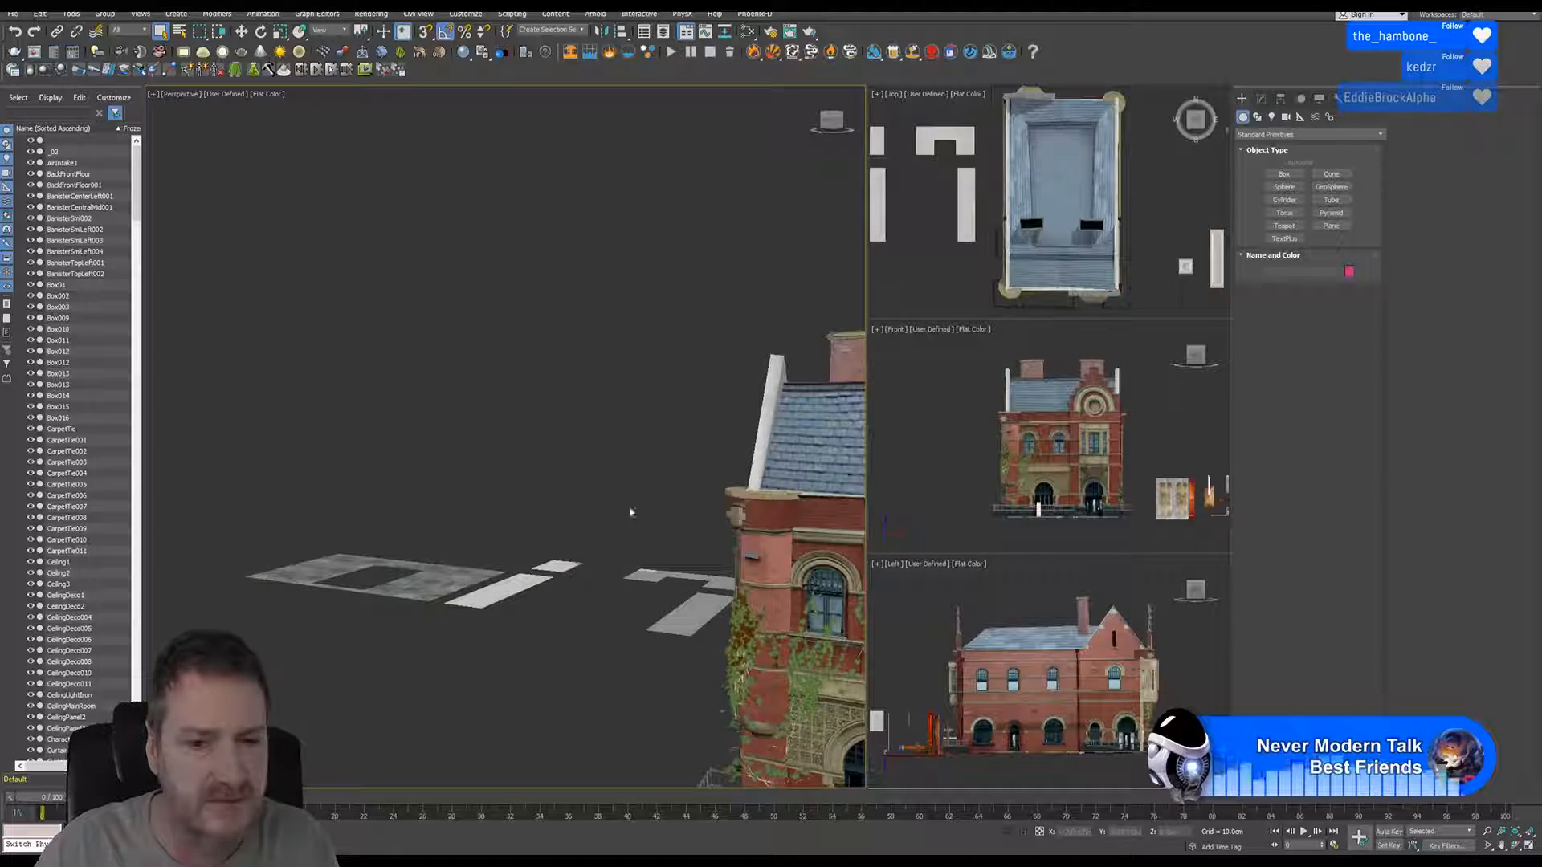
{"action": "middle_click_drag", "start_coordinate": [929, 269], "coordinate": [1002, 355]}
{"action": "left_click", "coordinate": [1529, 847]}
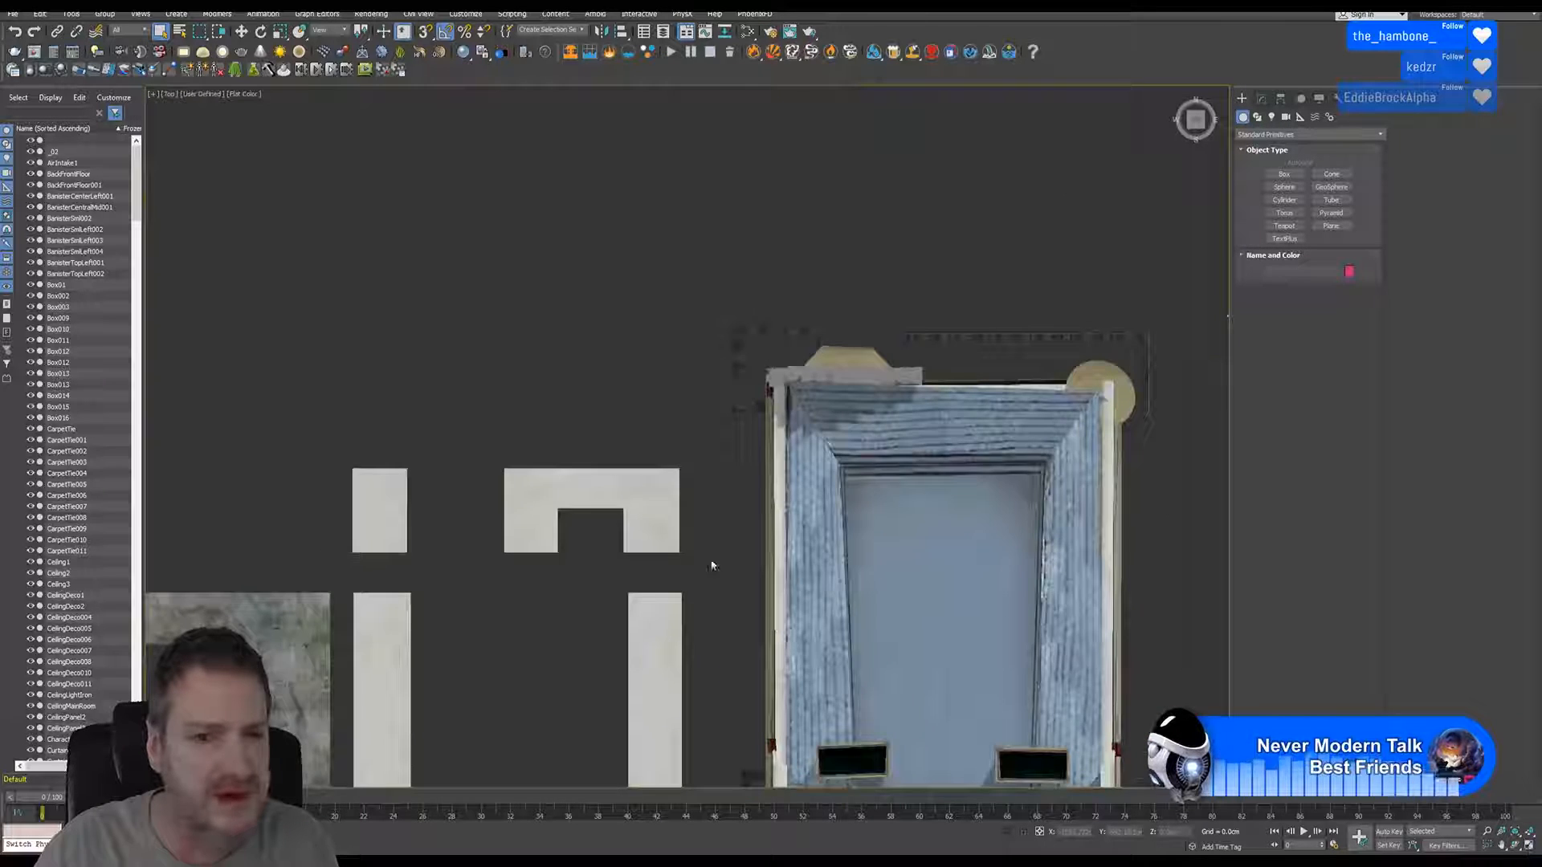
{"action": "scroll", "coordinate": [864, 213], "scroll_direction": "up", "scroll_amount": 3}
{"action": "middle_click_drag", "start_coordinate": [864, 214], "coordinate": [884, 248]}
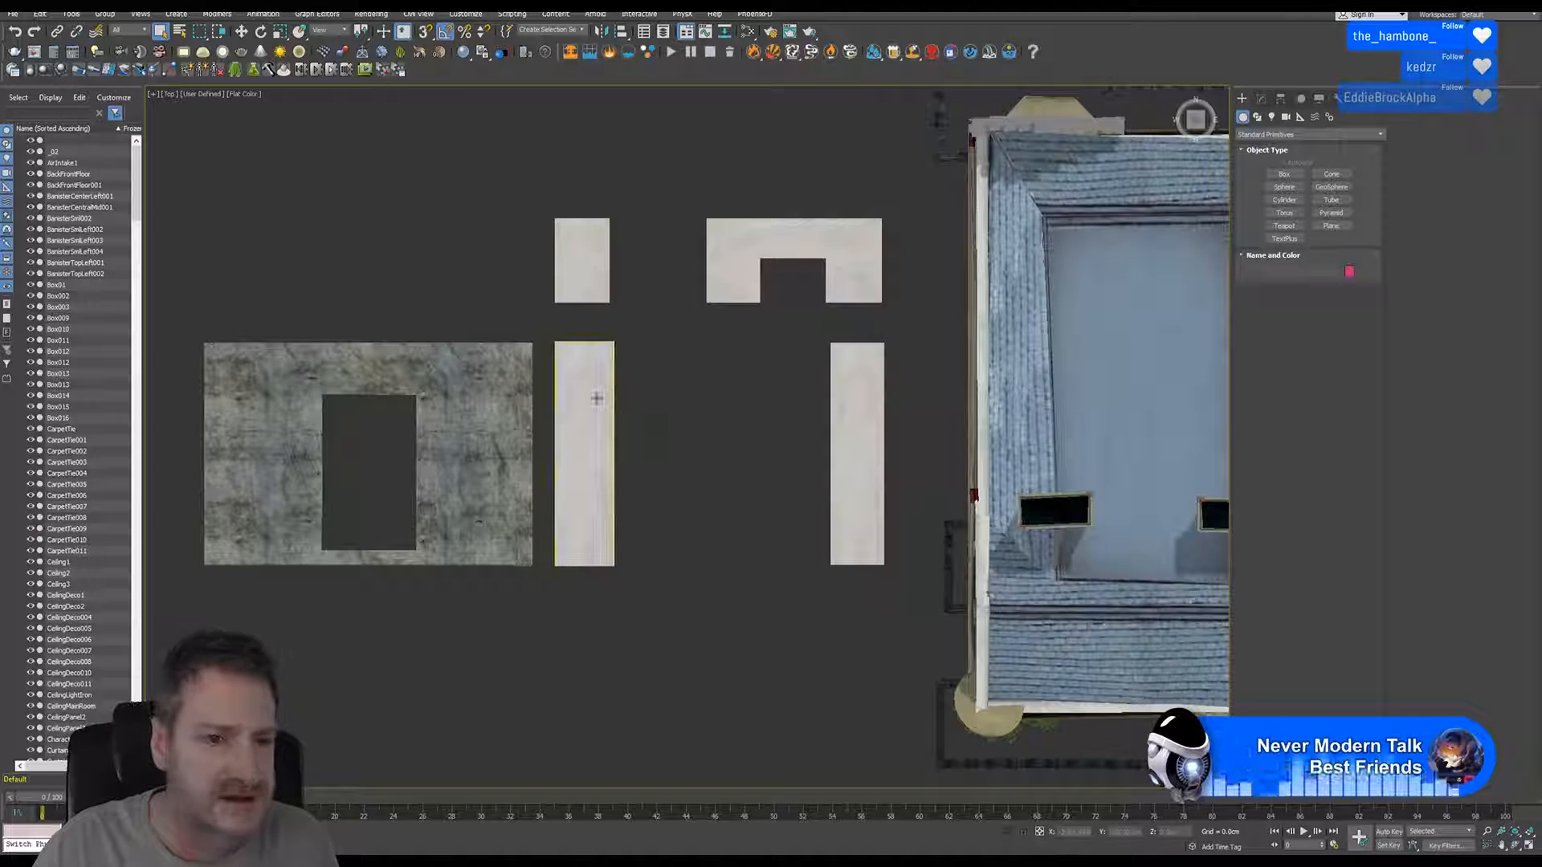
Select the long floor strip beside the textured slab and highlight its object name in the modifier settings
{"action": "left_click", "coordinate": [864, 400]}
{"action": "left_click", "coordinate": [600, 425]}
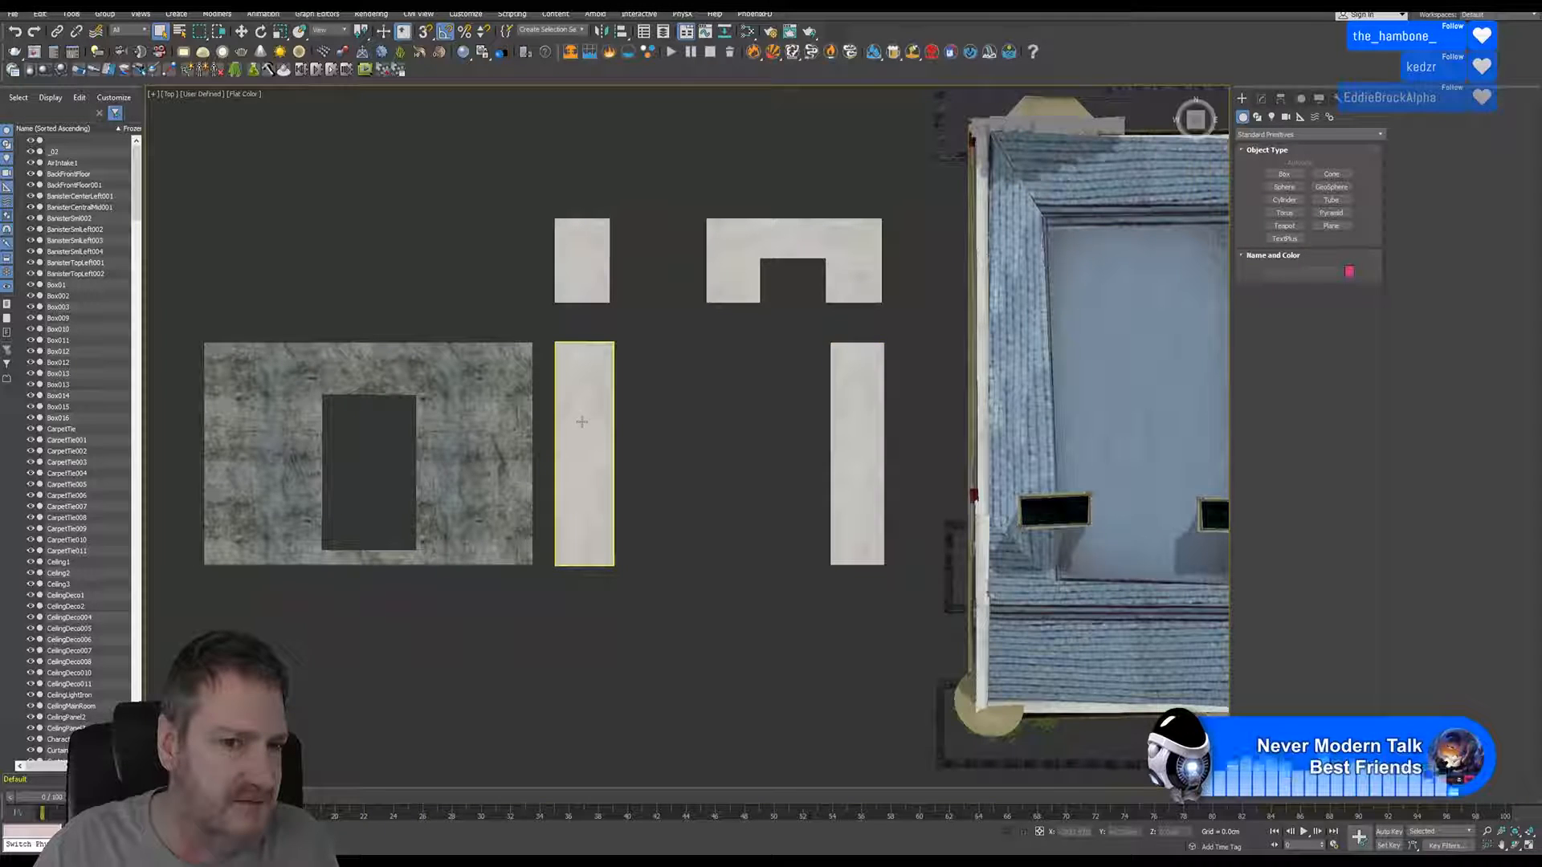
{"action": "left_click", "coordinate": [843, 411]}
{"action": "left_click", "coordinate": [781, 232]}
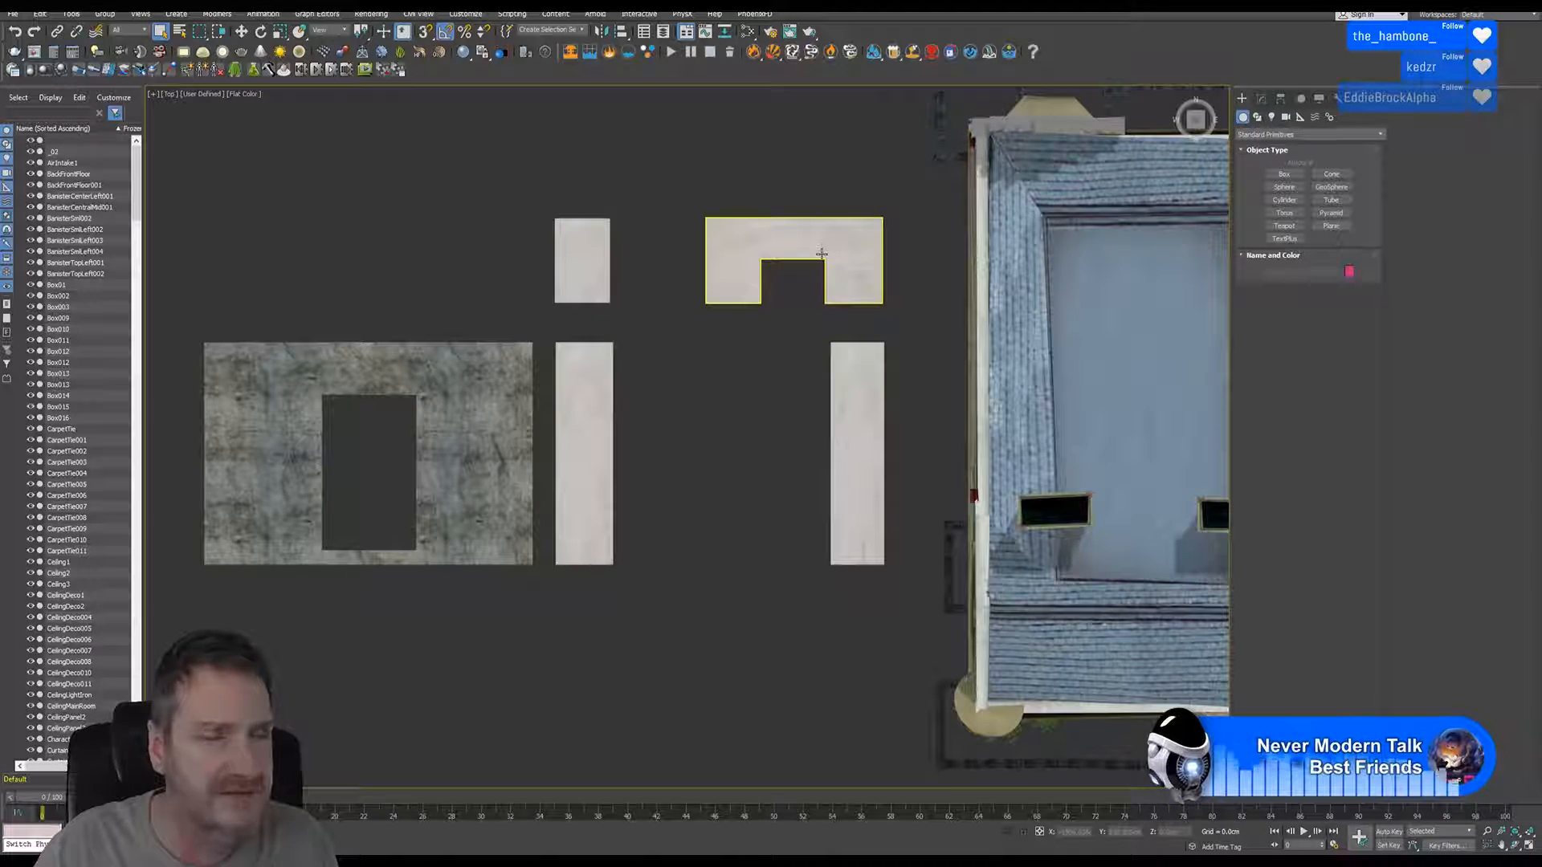
{"action": "left_click", "coordinate": [568, 265]}
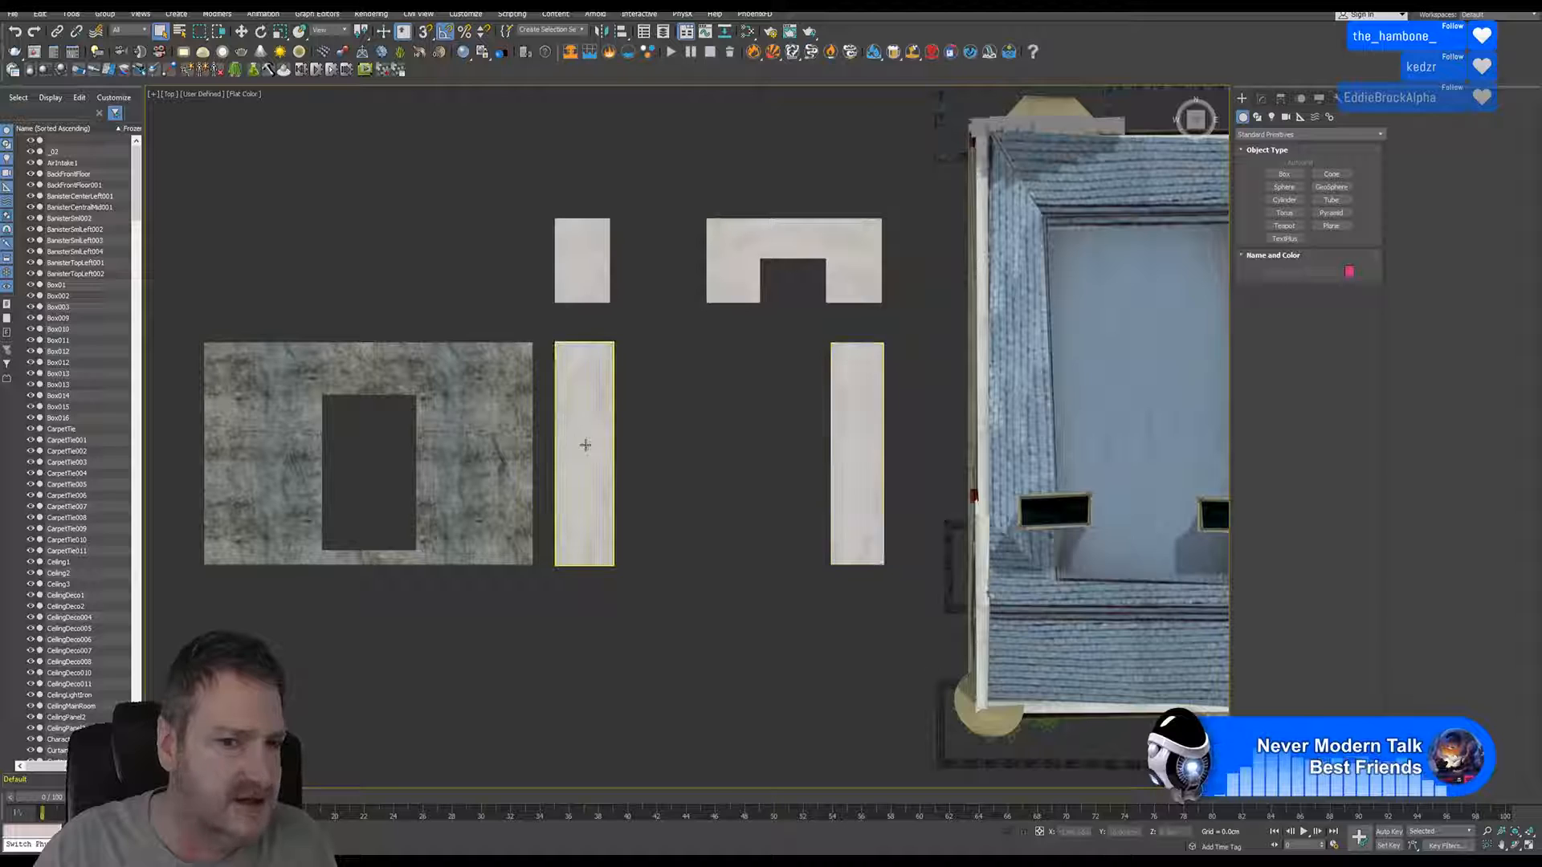
{"action": "left_click", "coordinate": [572, 413]}
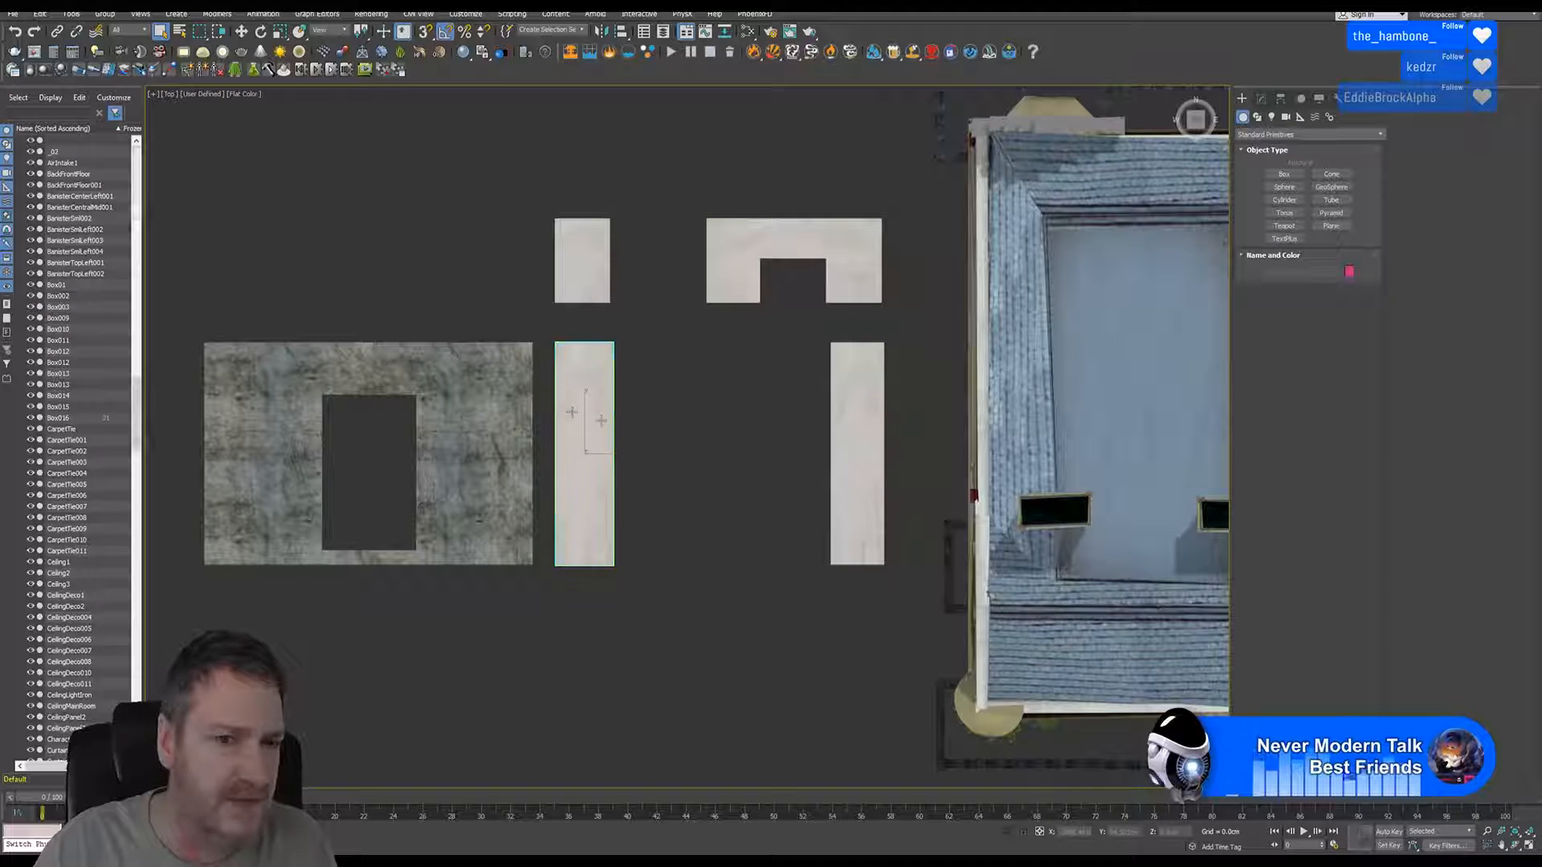
{"action": "left_click", "coordinate": [1263, 98]}
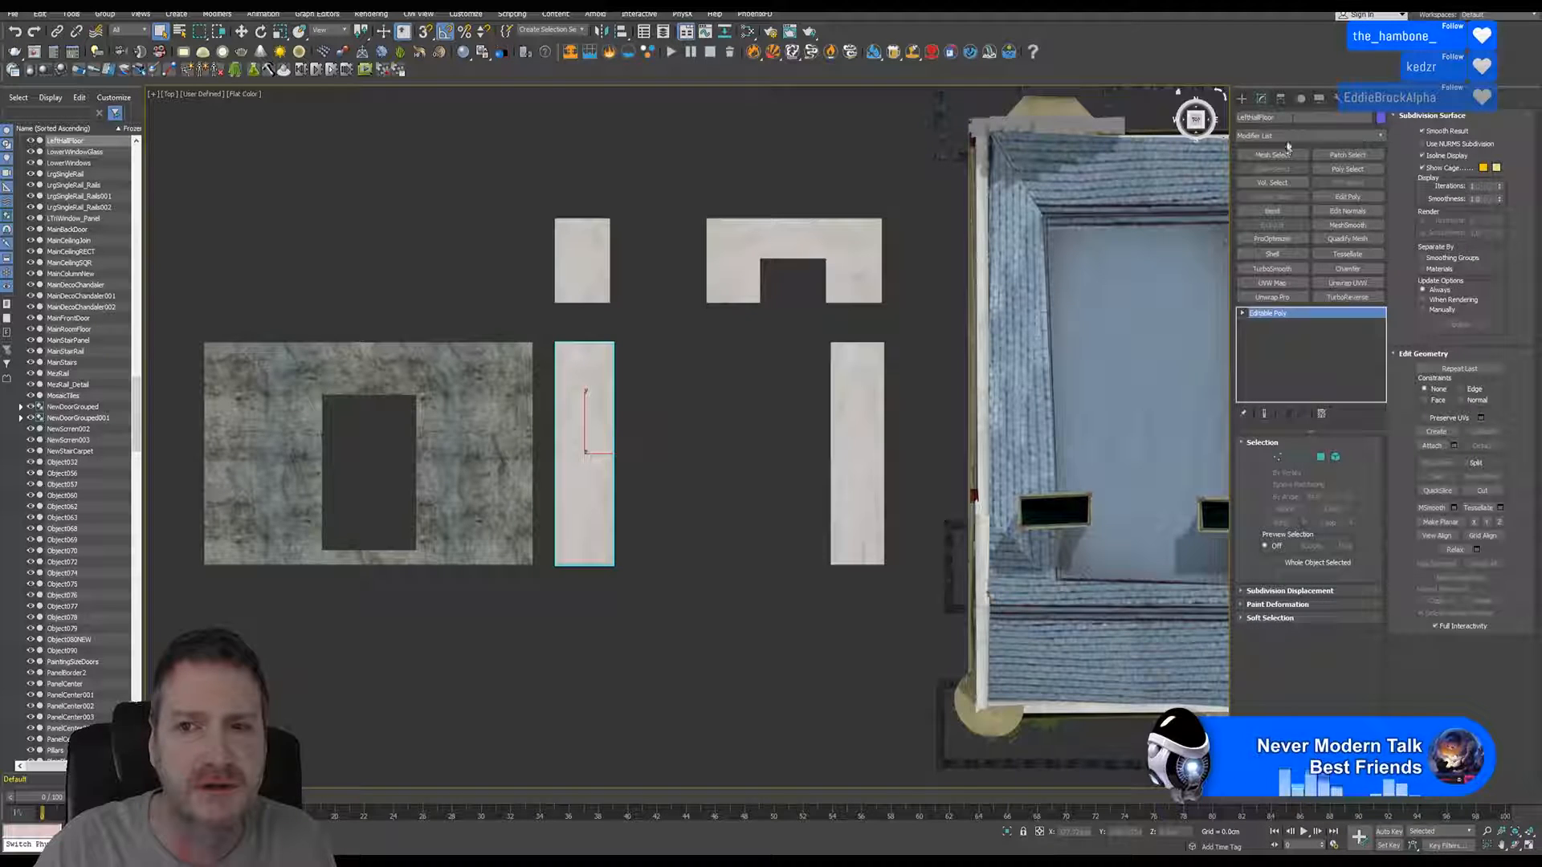
{"action": "left_click", "coordinate": [1286, 118]}
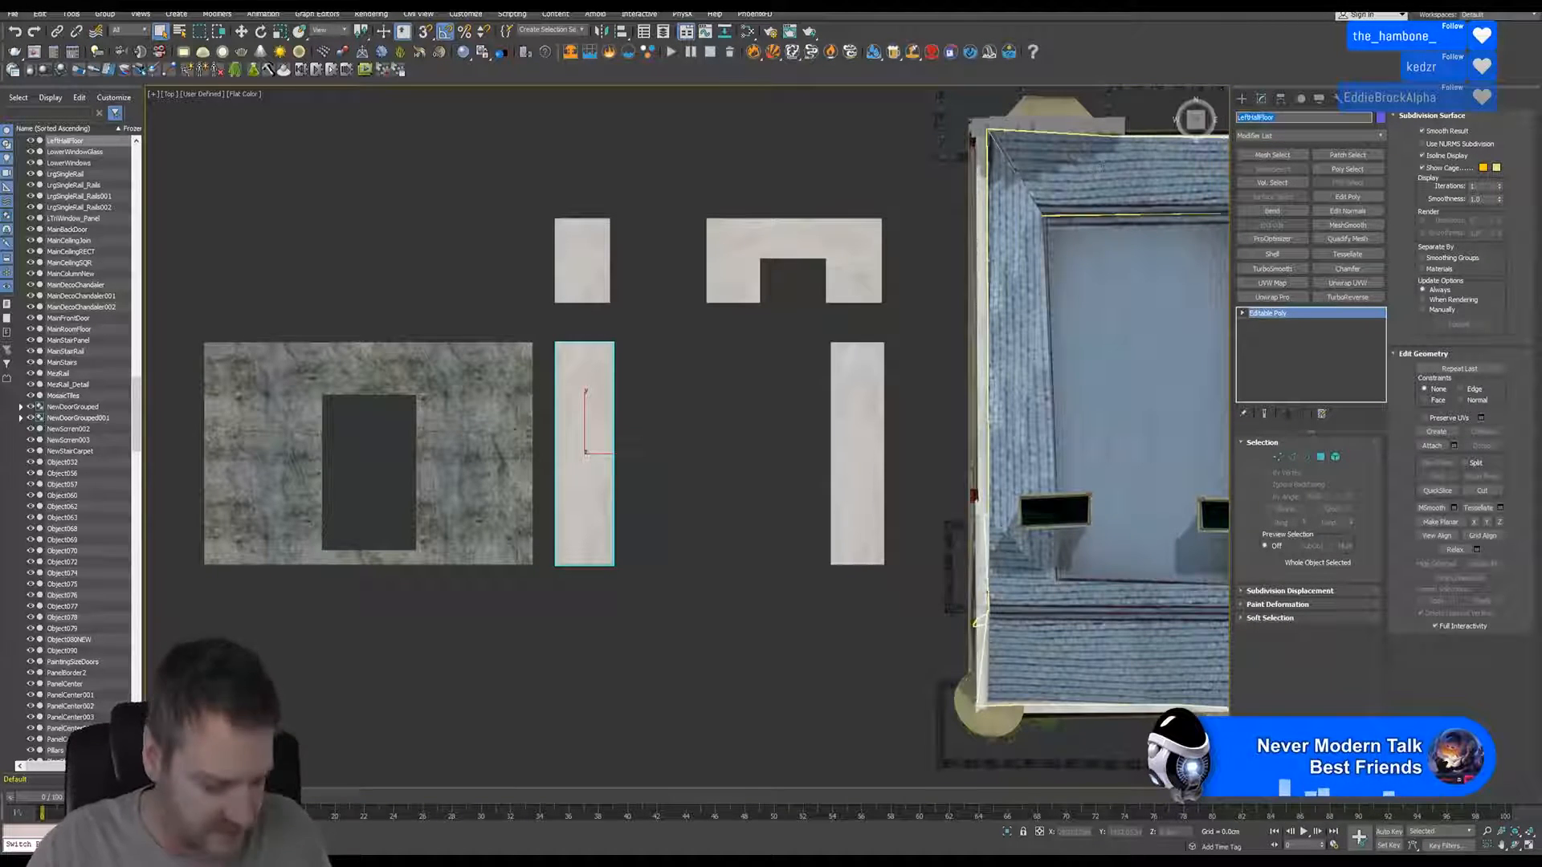
Start exporting only the selected long floor strip and browse to the Max 2018 versions folder as the save location
{"action": "left_click", "coordinate": [13, 14]}
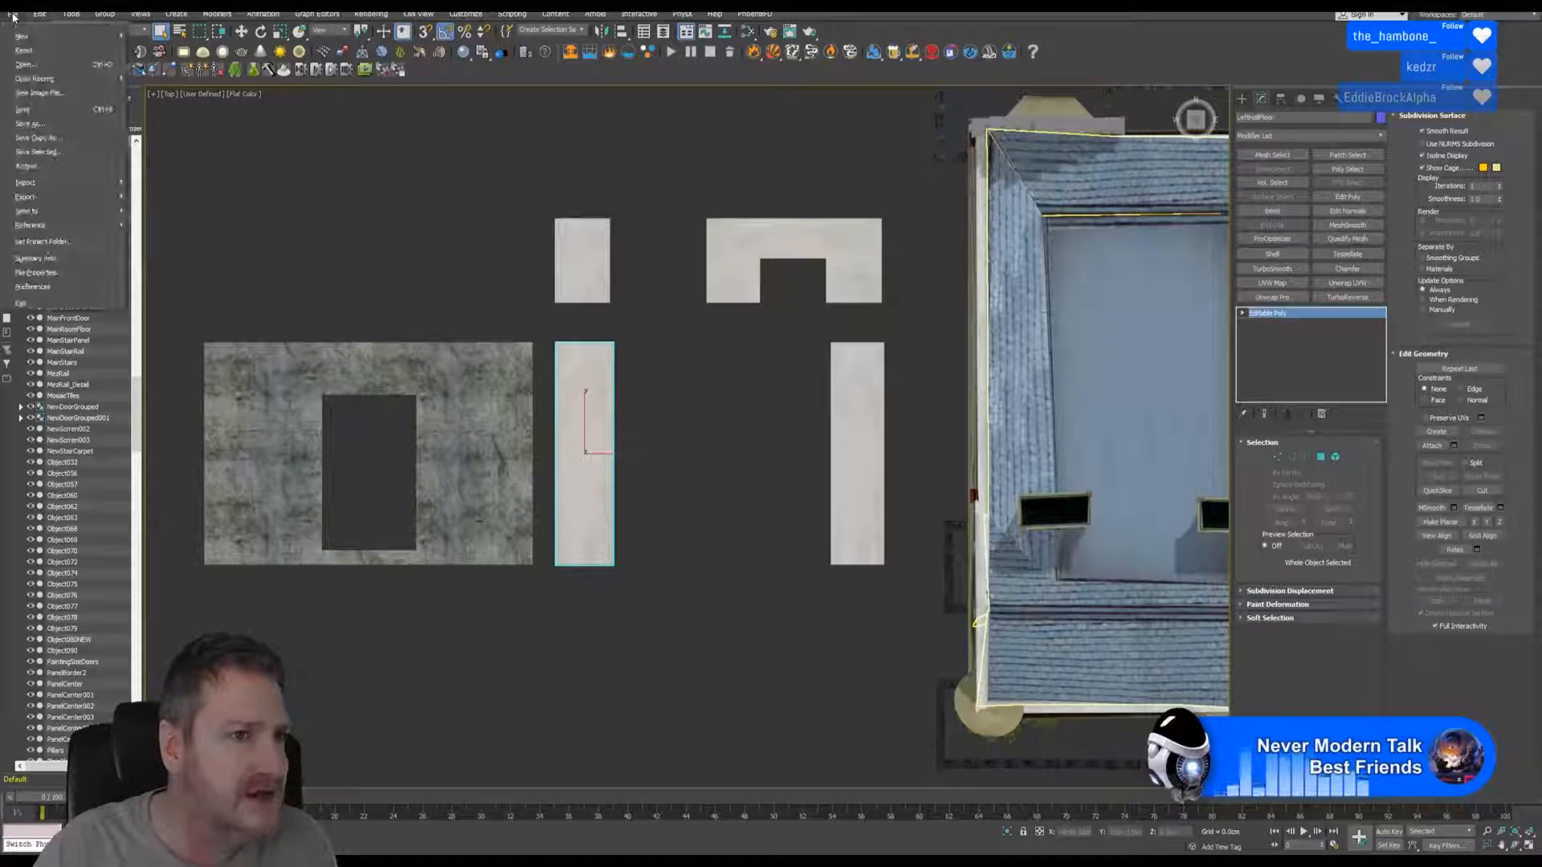
{"action": "mouse_move", "coordinate": [96, 197]}
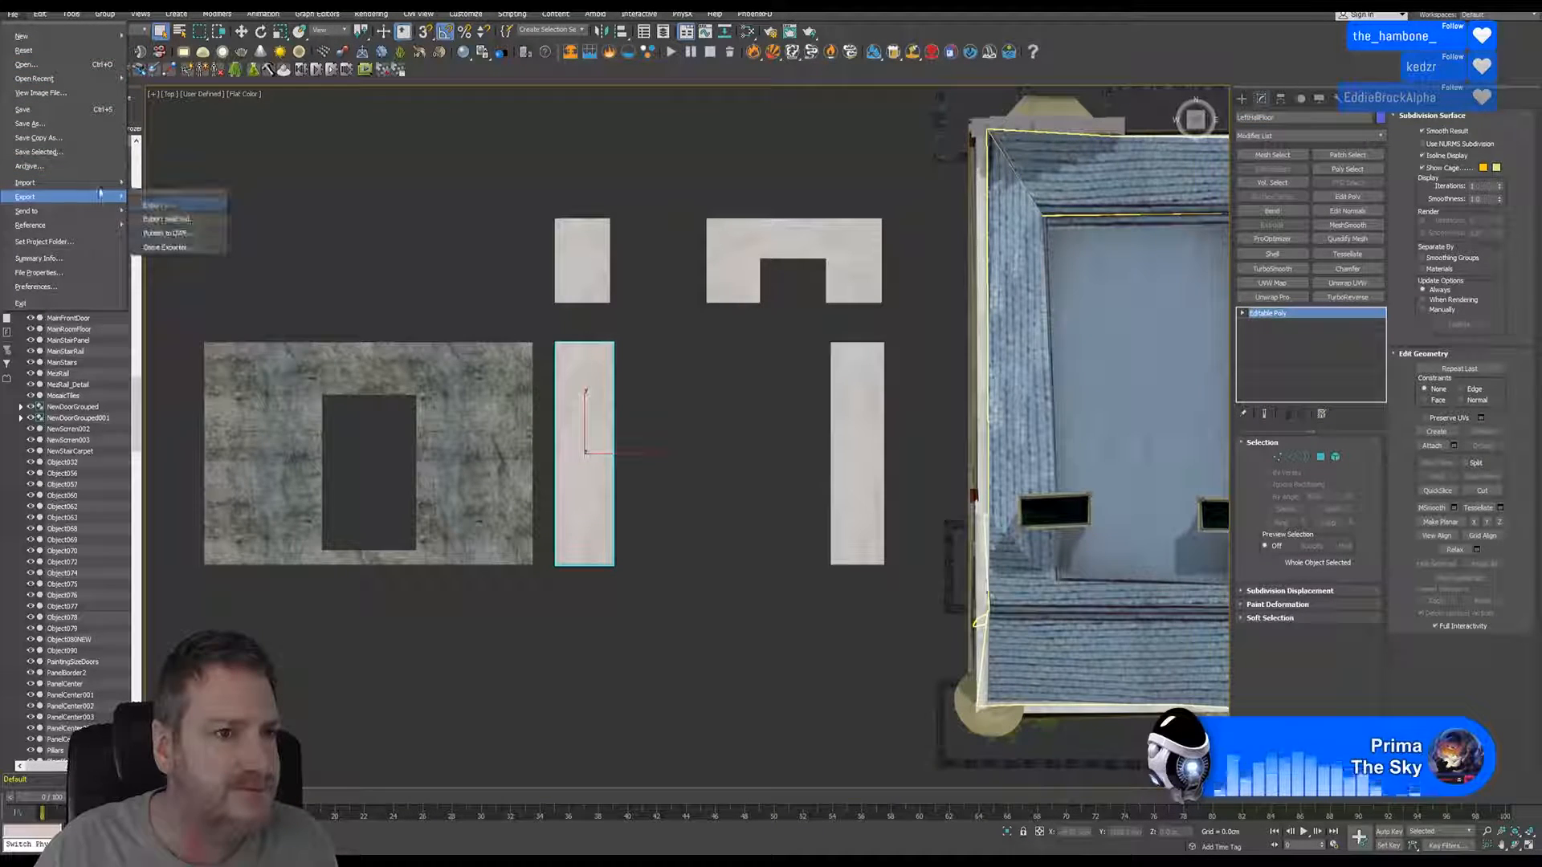
{"action": "left_click", "coordinate": [169, 218]}
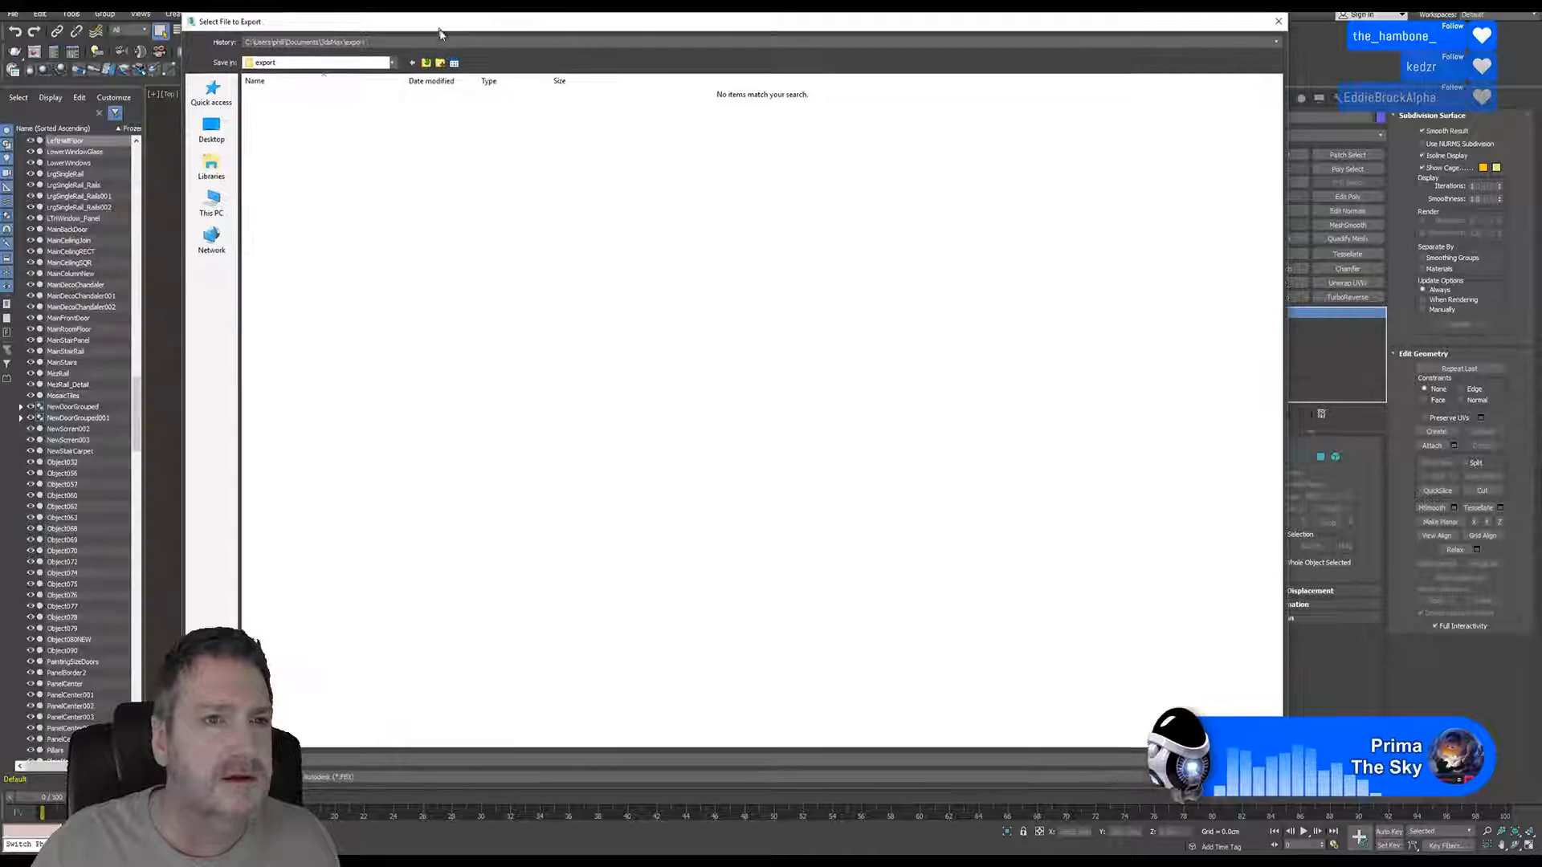
{"action": "left_click", "coordinate": [441, 53]}
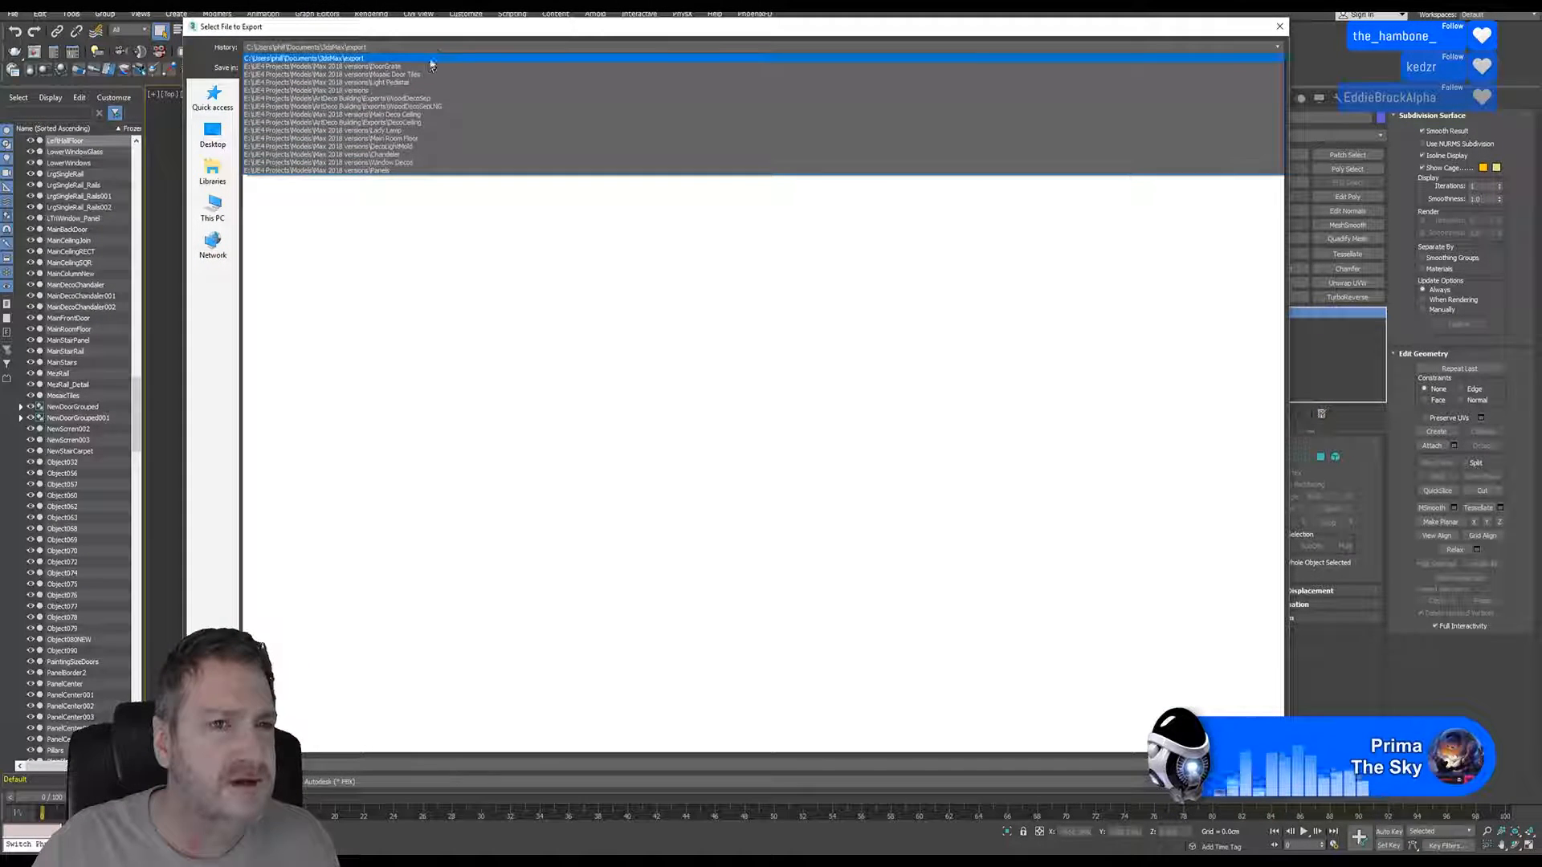
{"action": "left_click", "coordinate": [429, 69]}
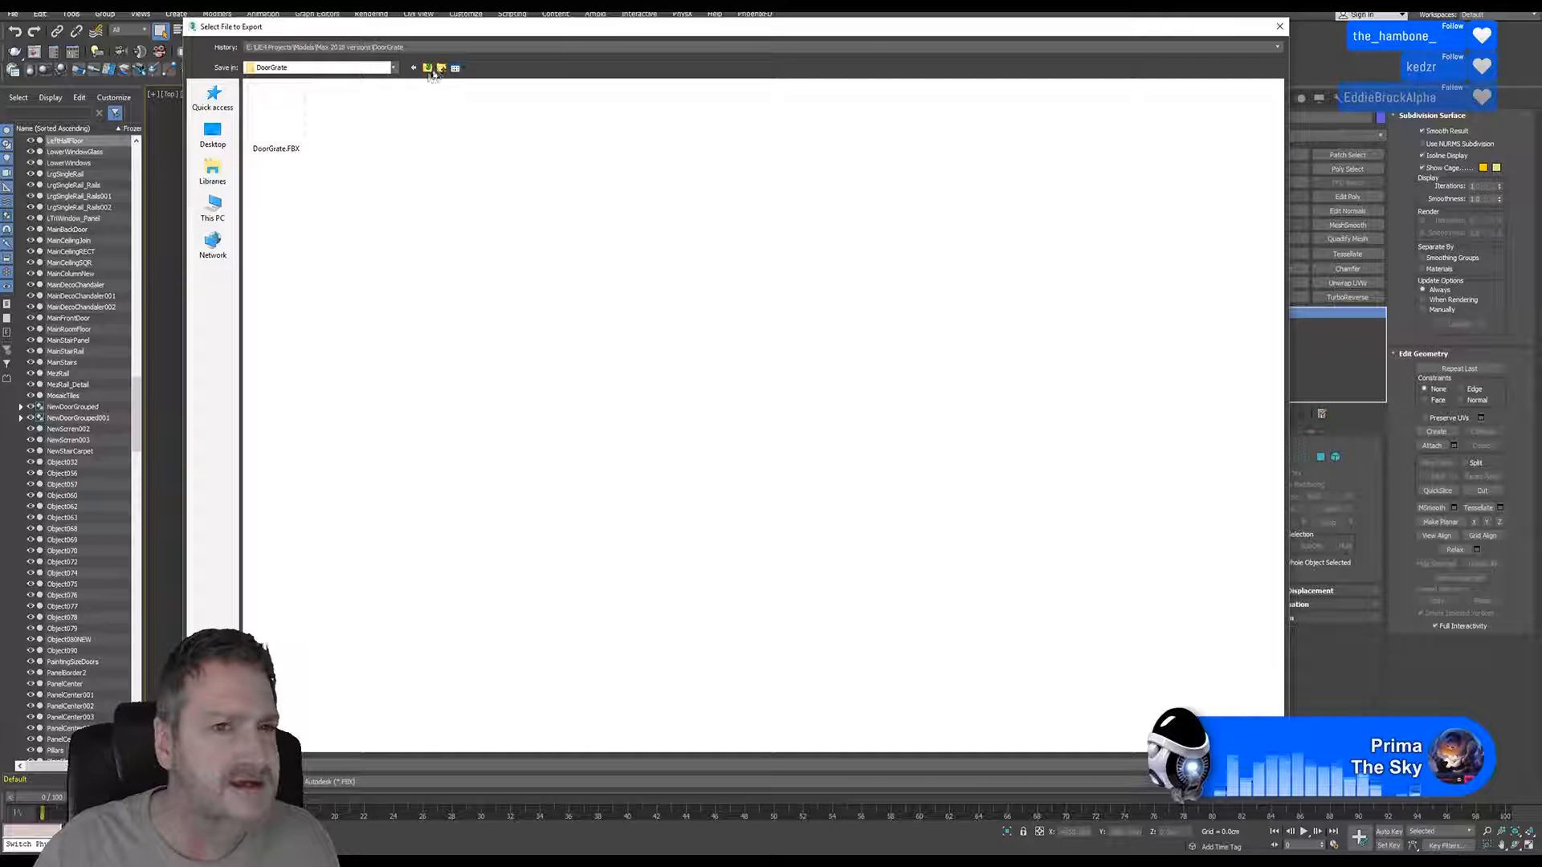
{"action": "left_click", "coordinate": [427, 68]}
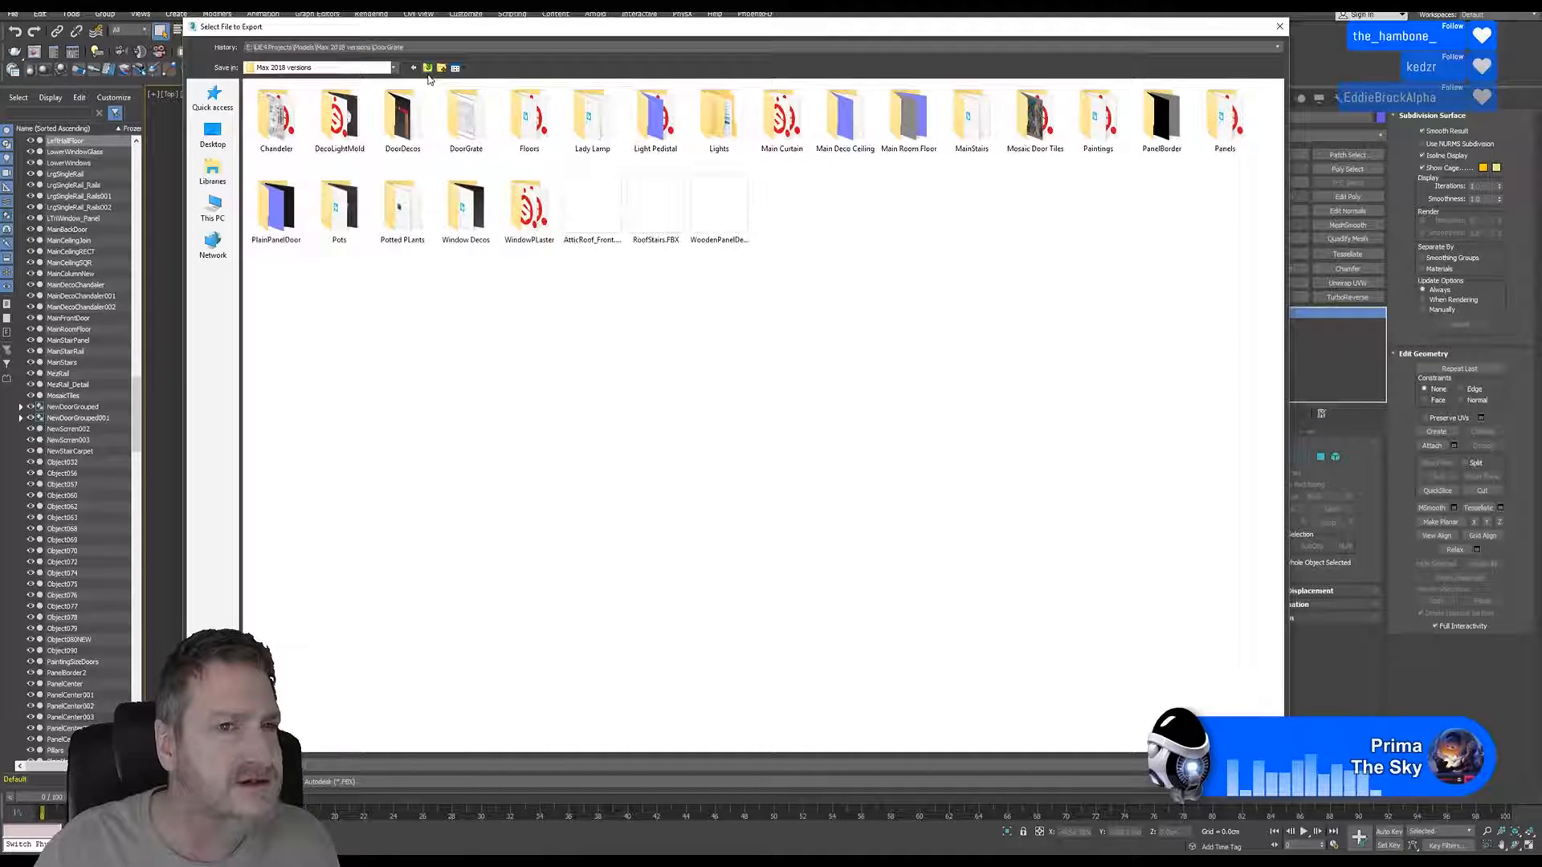
Create a new folder named Ass Floors inside the Max 2018 versions folder
{"action": "right_click", "coordinate": [879, 217]}
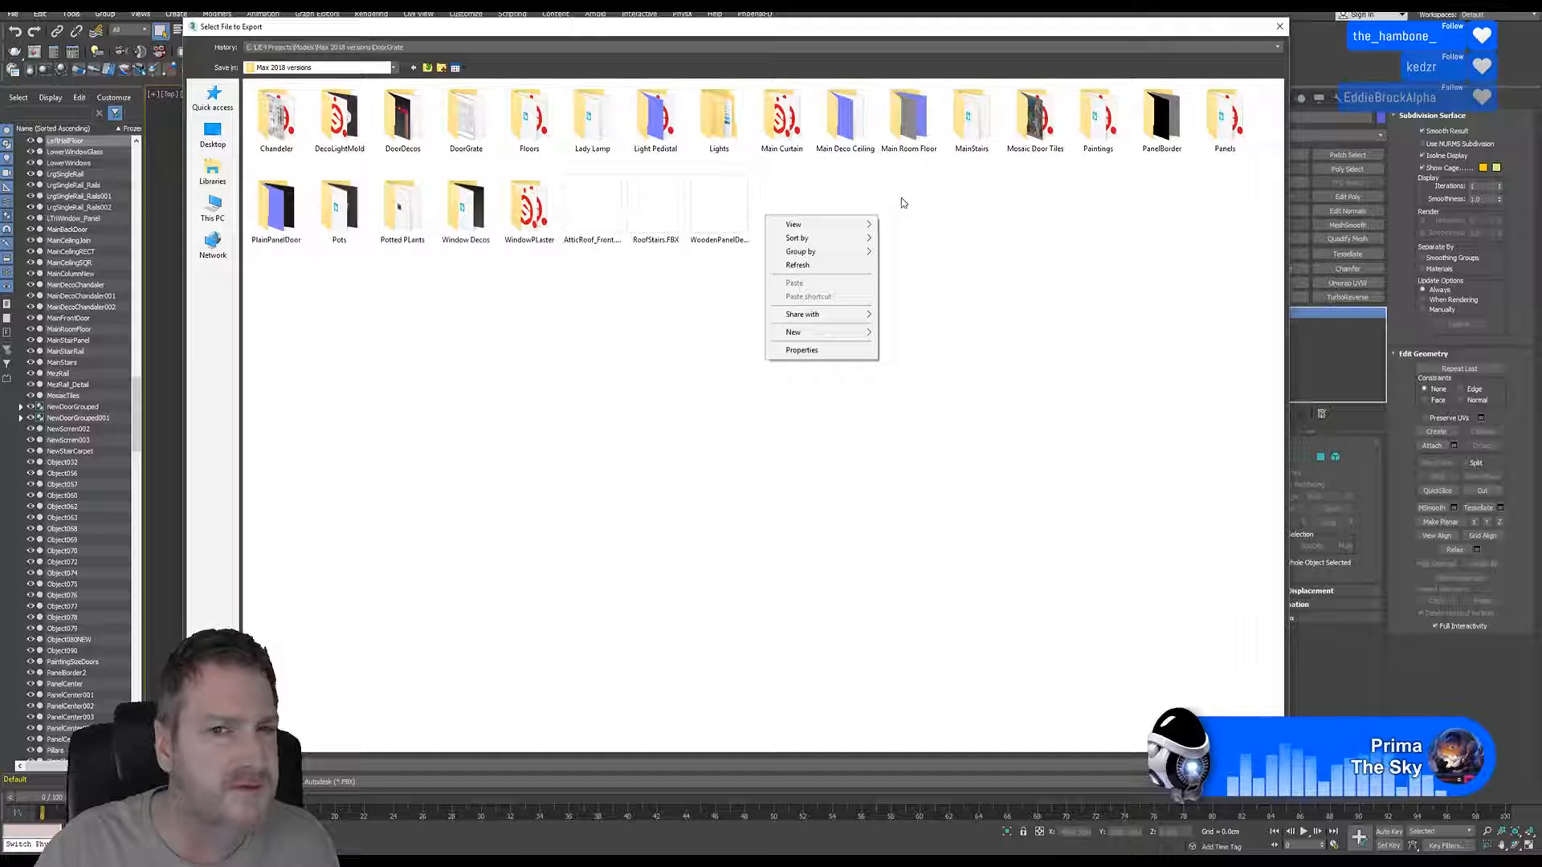
{"action": "mouse_move", "coordinate": [821, 331]}
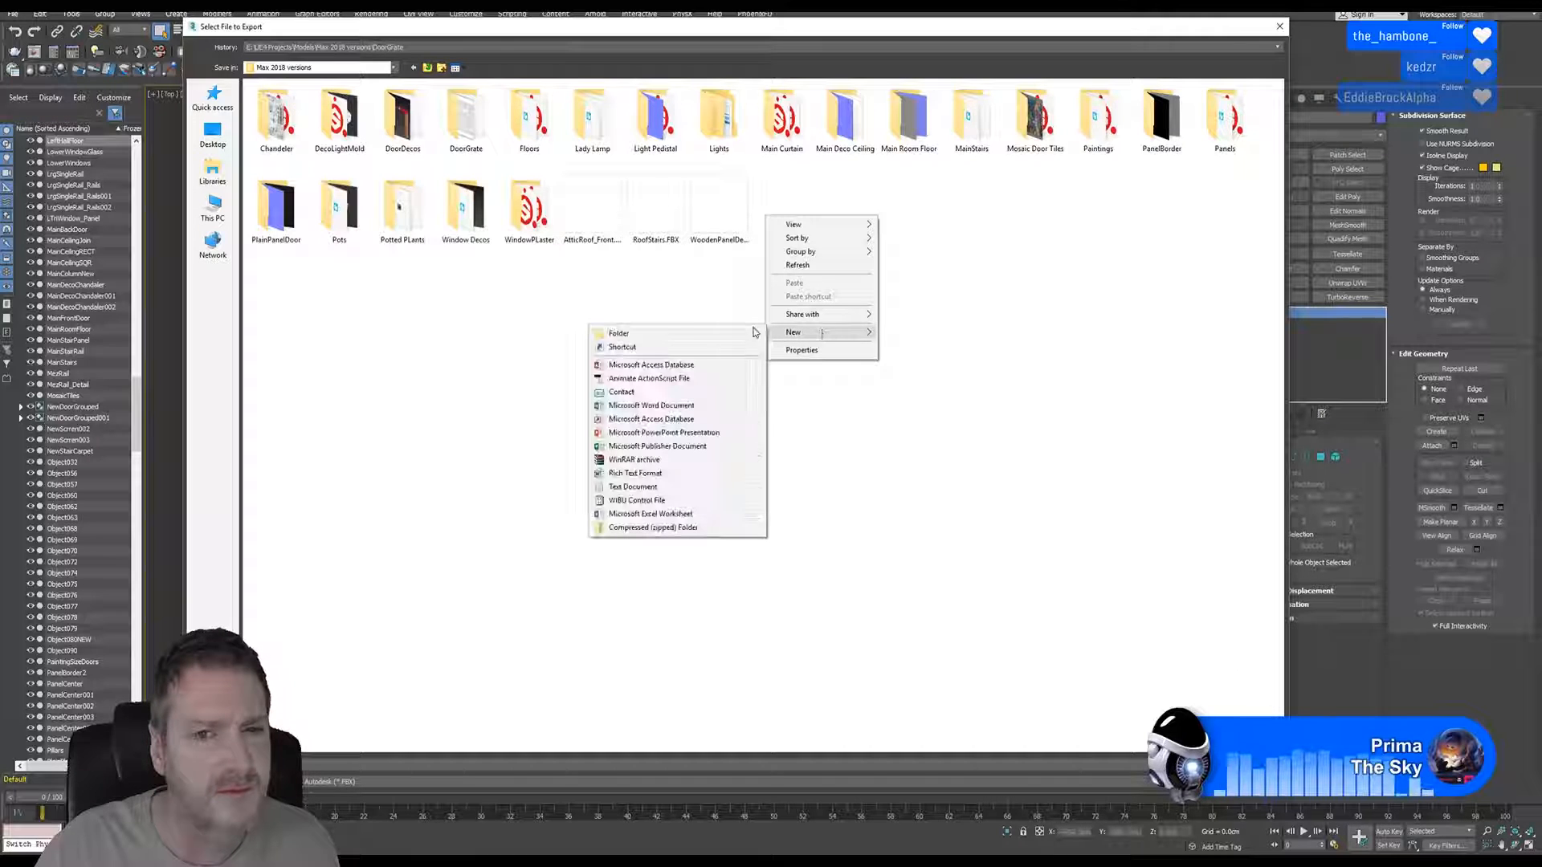
{"action": "left_click", "coordinate": [693, 332]}
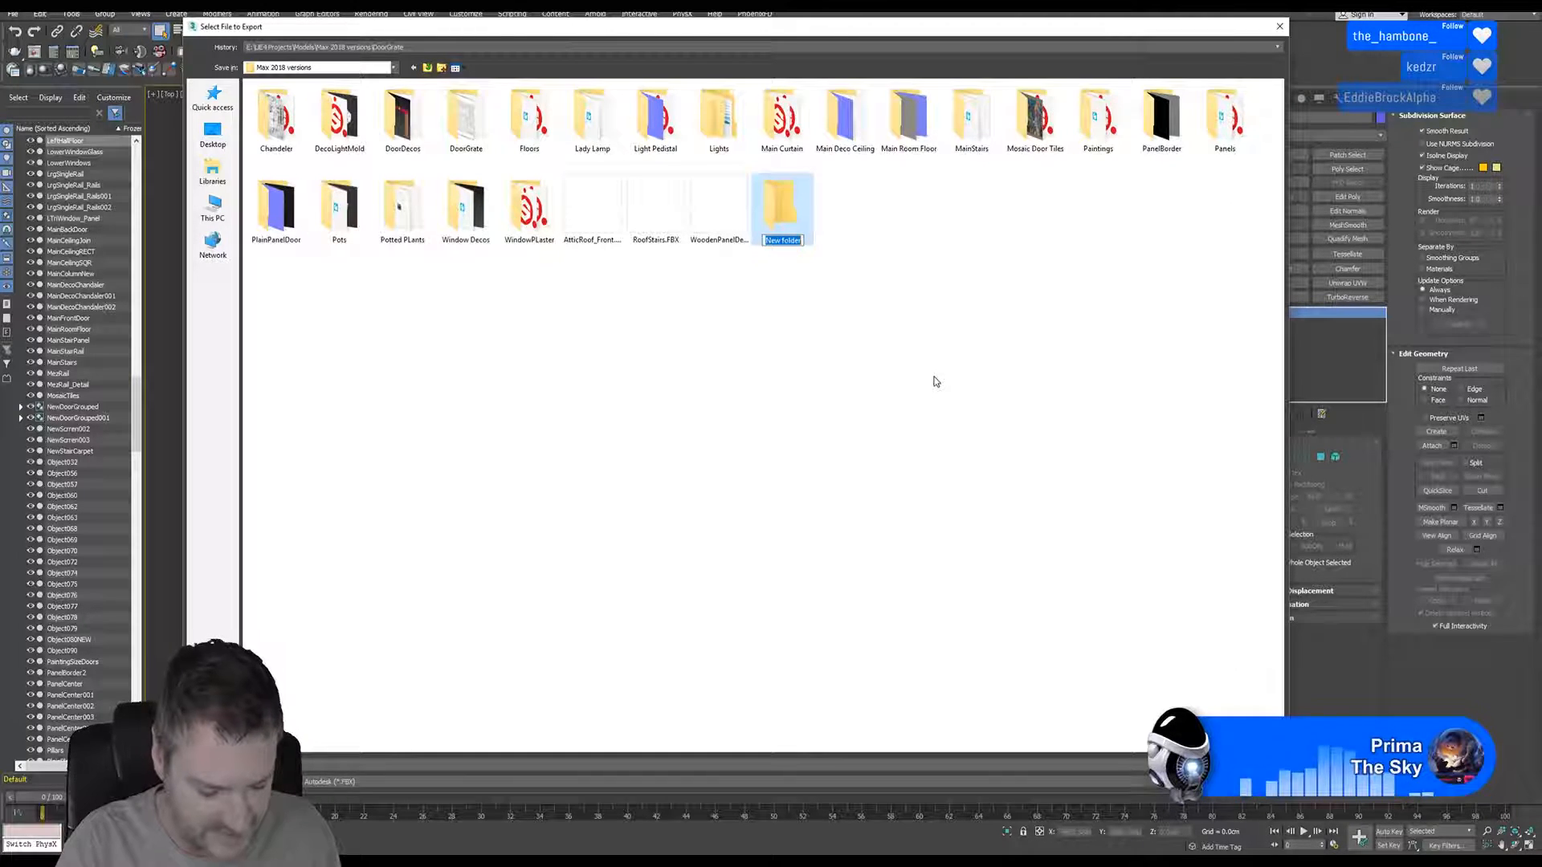
{"action": "type", "text": "Ass"}
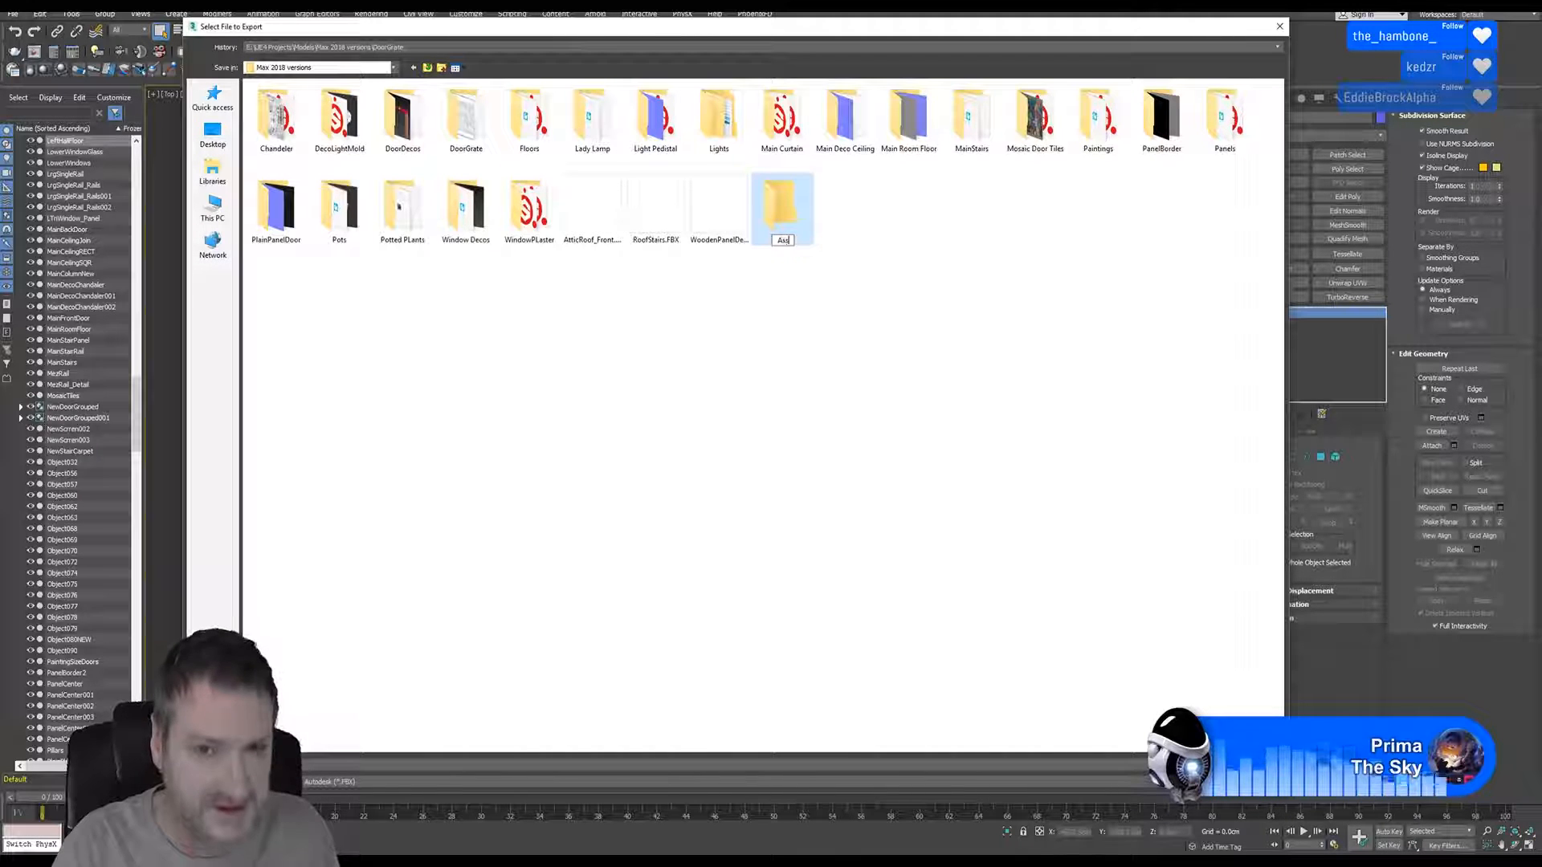
{"action": "type", "text": " Fl"}
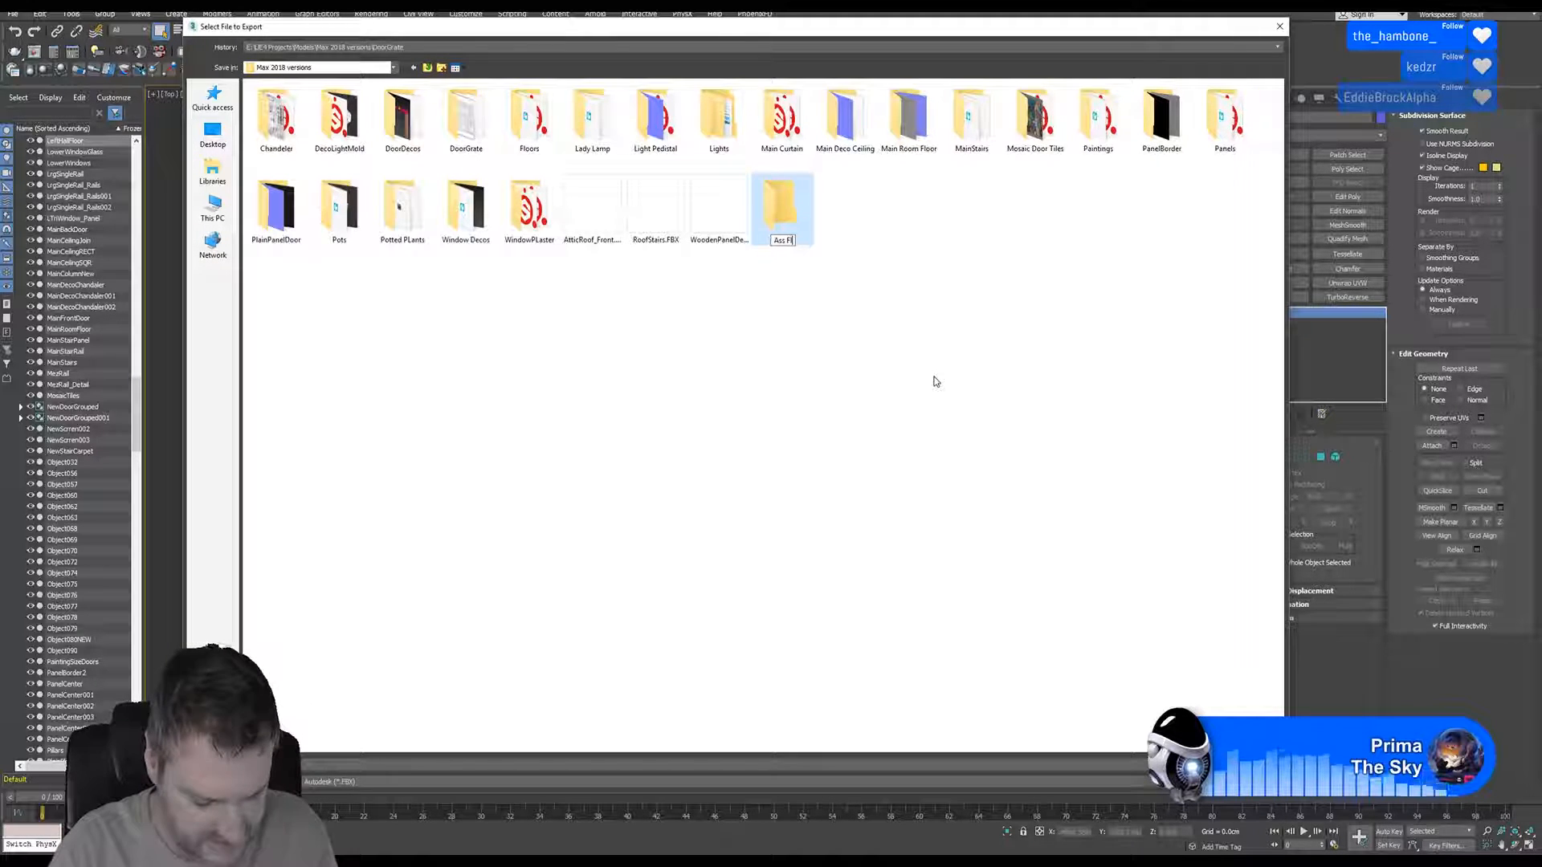
{"action": "type", "text": "oors"}
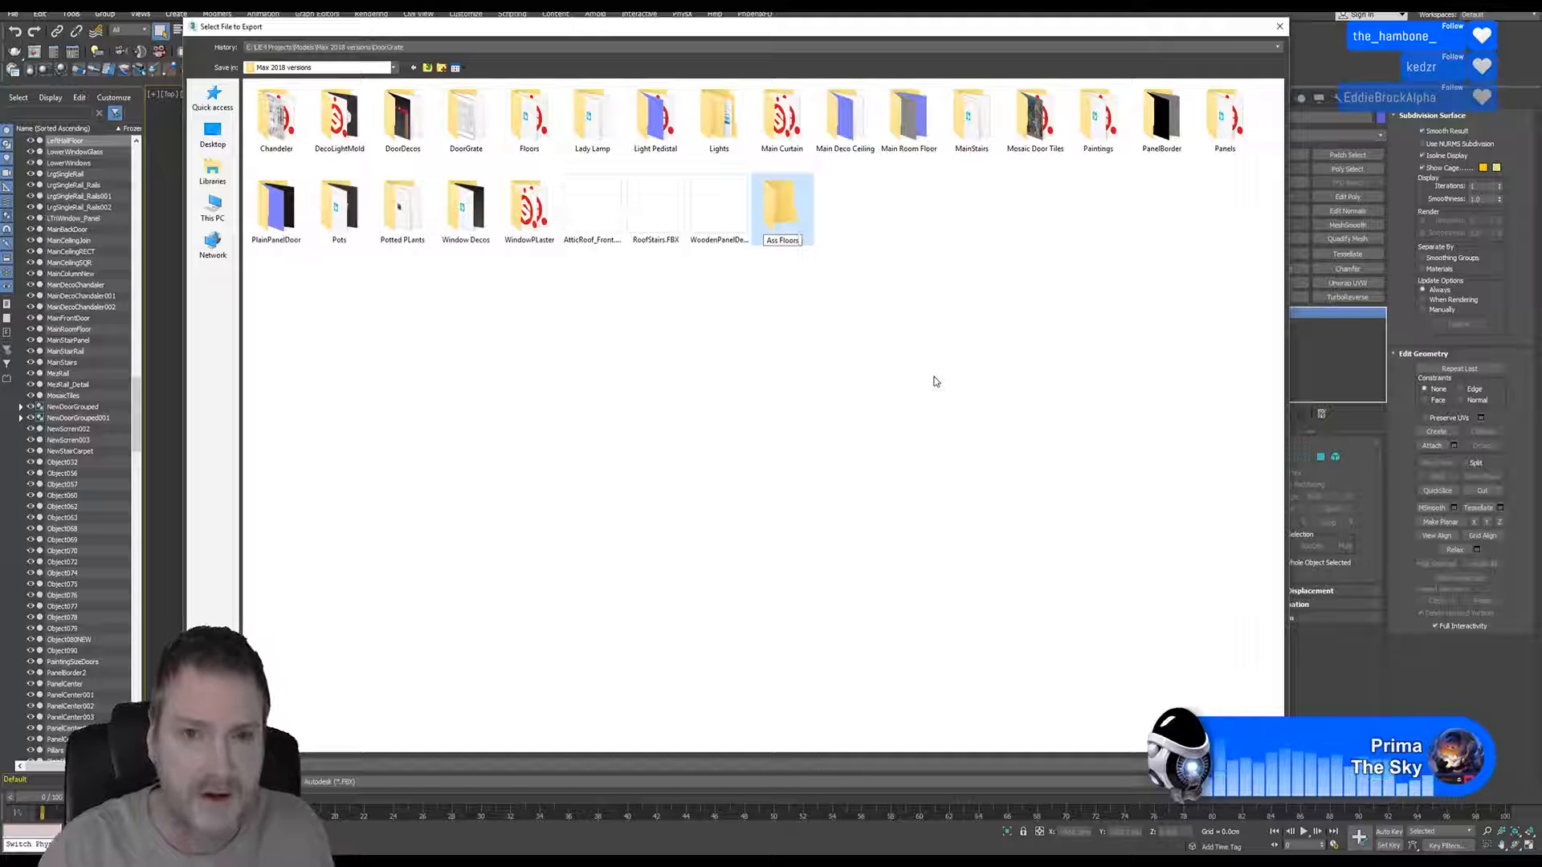
{"action": "key", "text": "Return"}
Export the strip into Ass Floors as the FBX file LeftHallFloor, and select the matching long strip nearer the building
{"action": "double_click", "coordinate": [779, 241]}
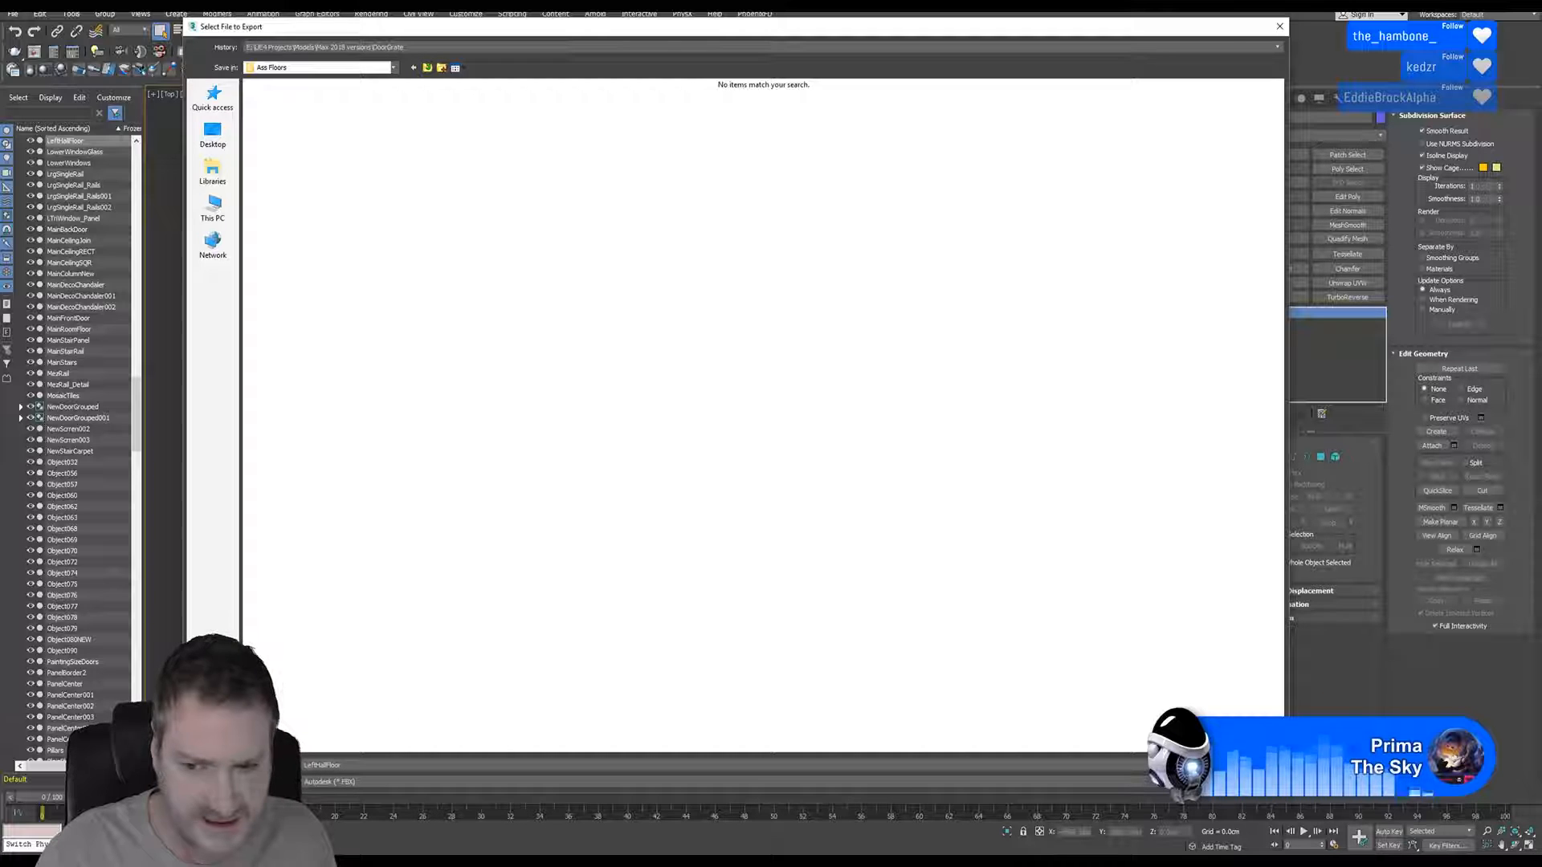
{"action": "left_click", "coordinate": [1246, 765]}
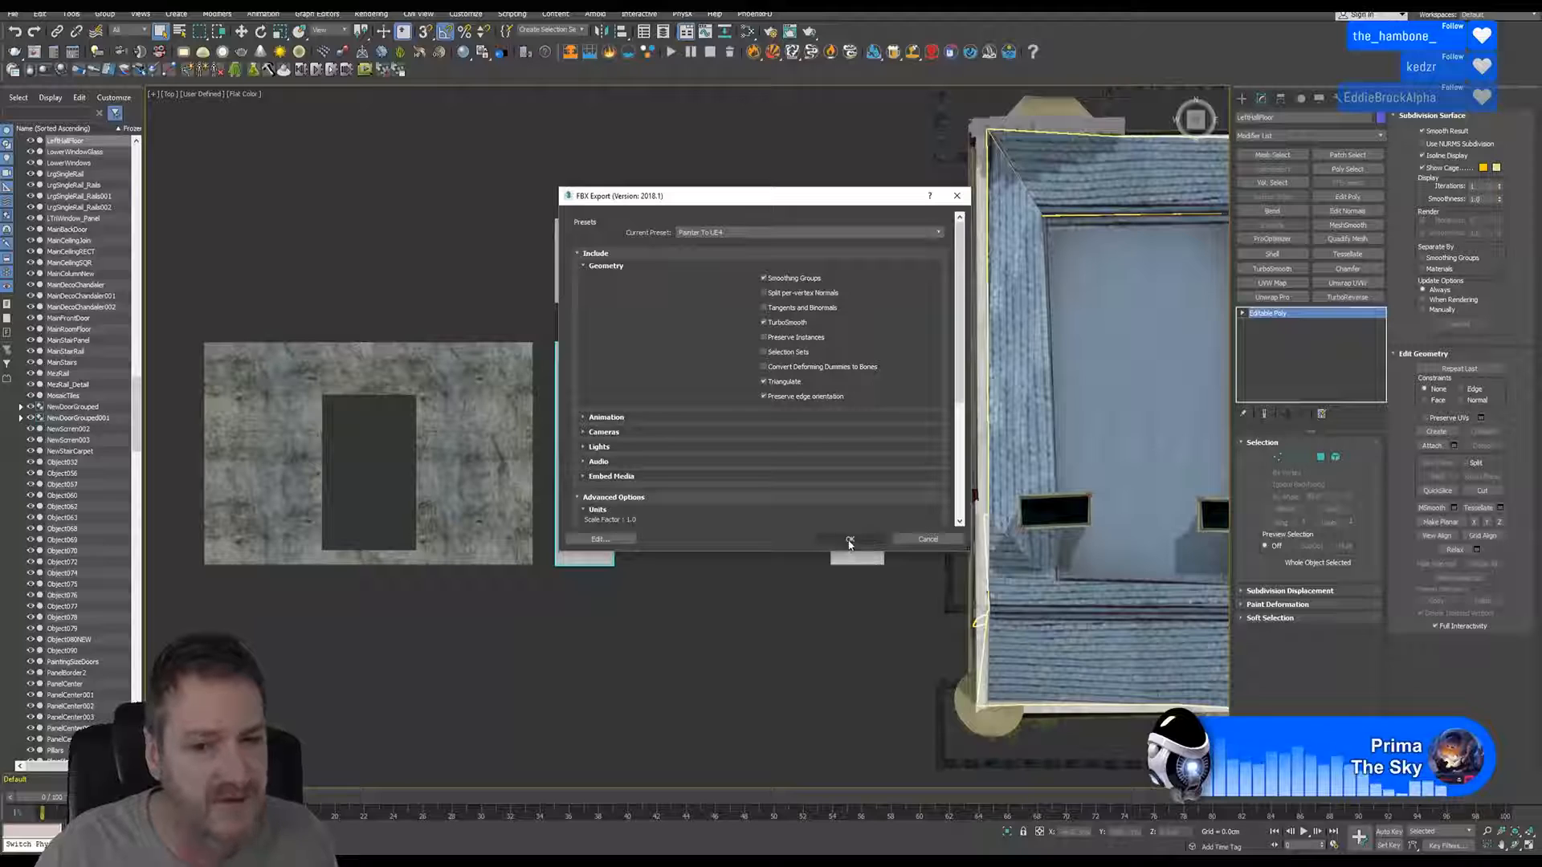
{"action": "left_click", "coordinate": [849, 540]}
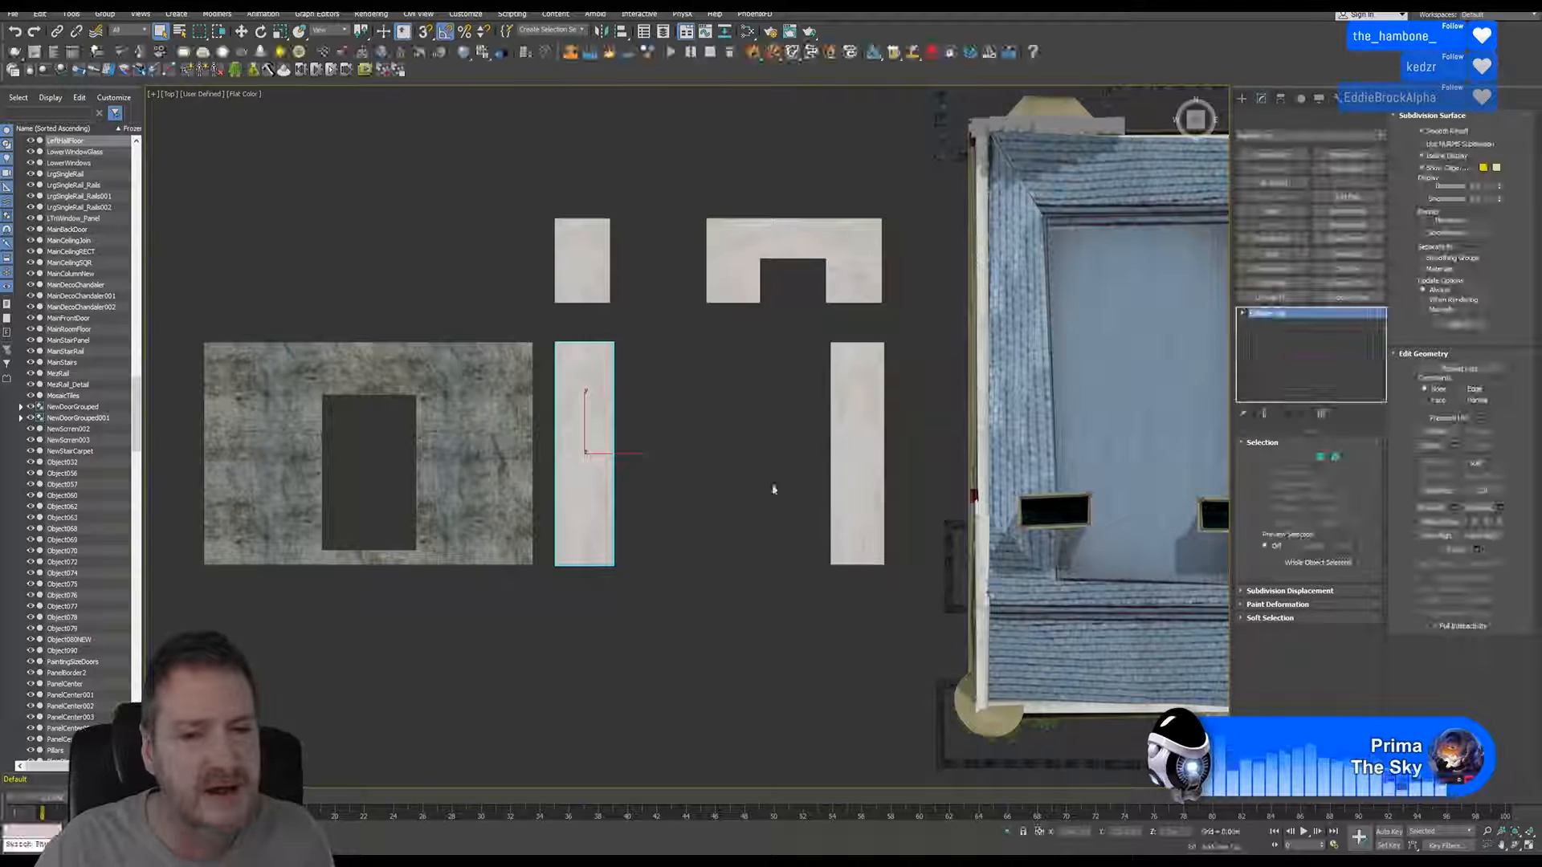
{"action": "left_click", "coordinate": [834, 397]}
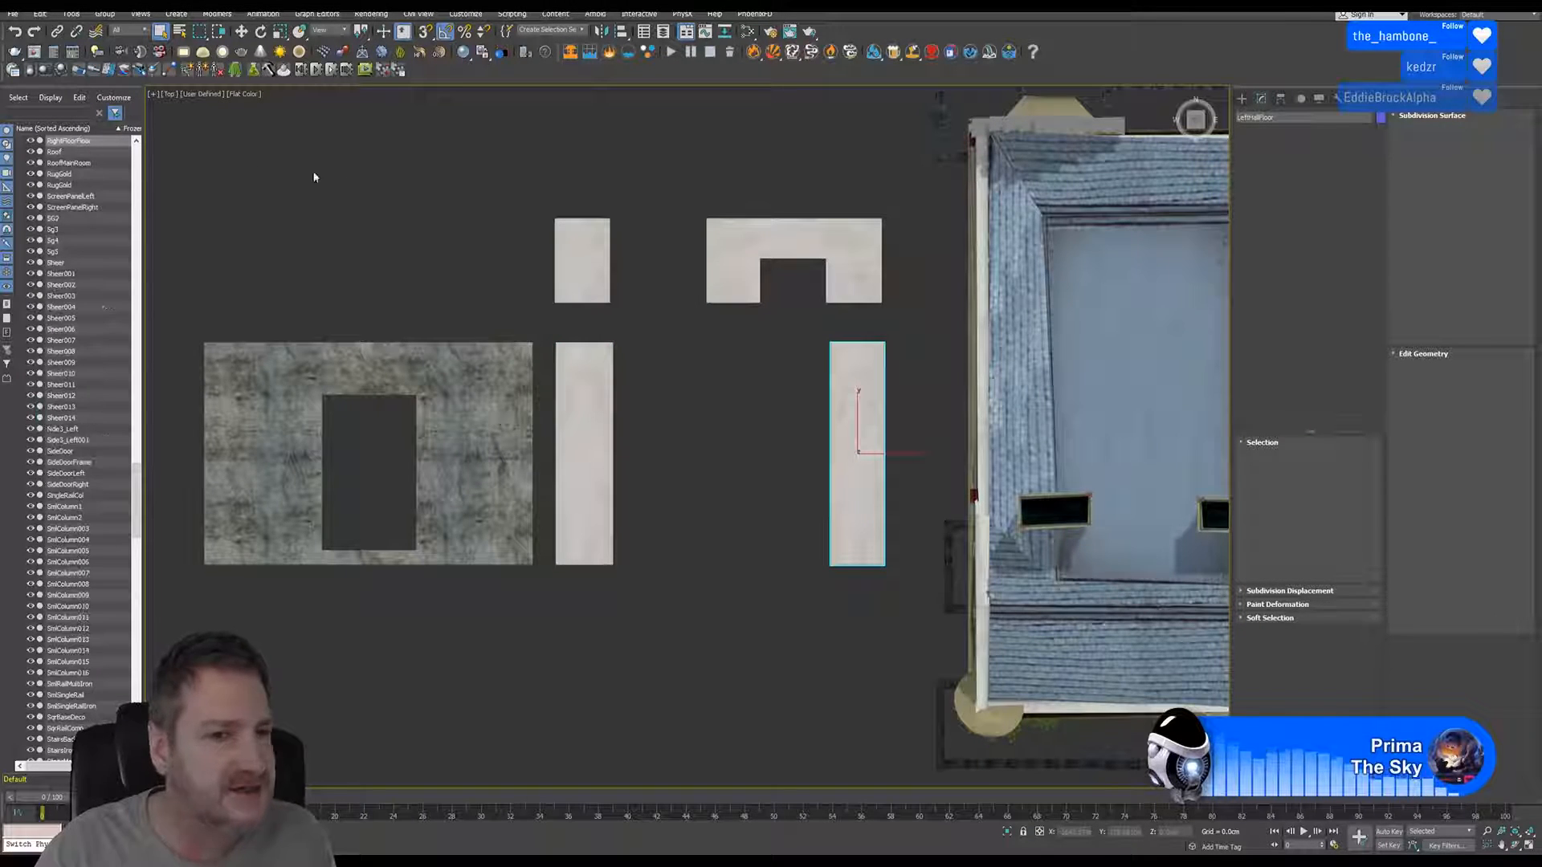
{"action": "left_click", "coordinate": [11, 13]}
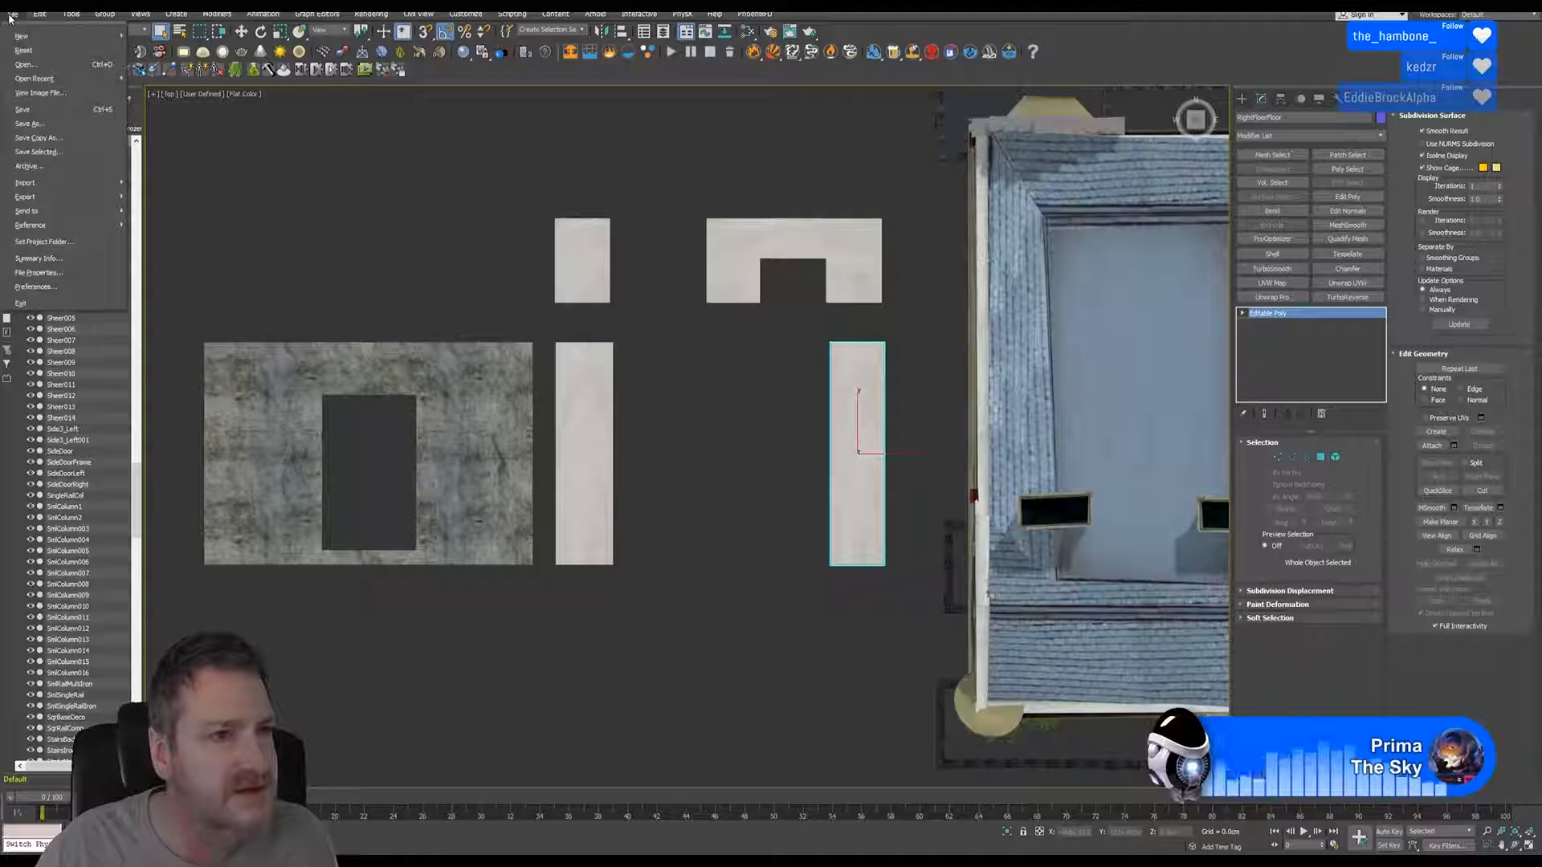
{"action": "mouse_move", "coordinate": [93, 195]}
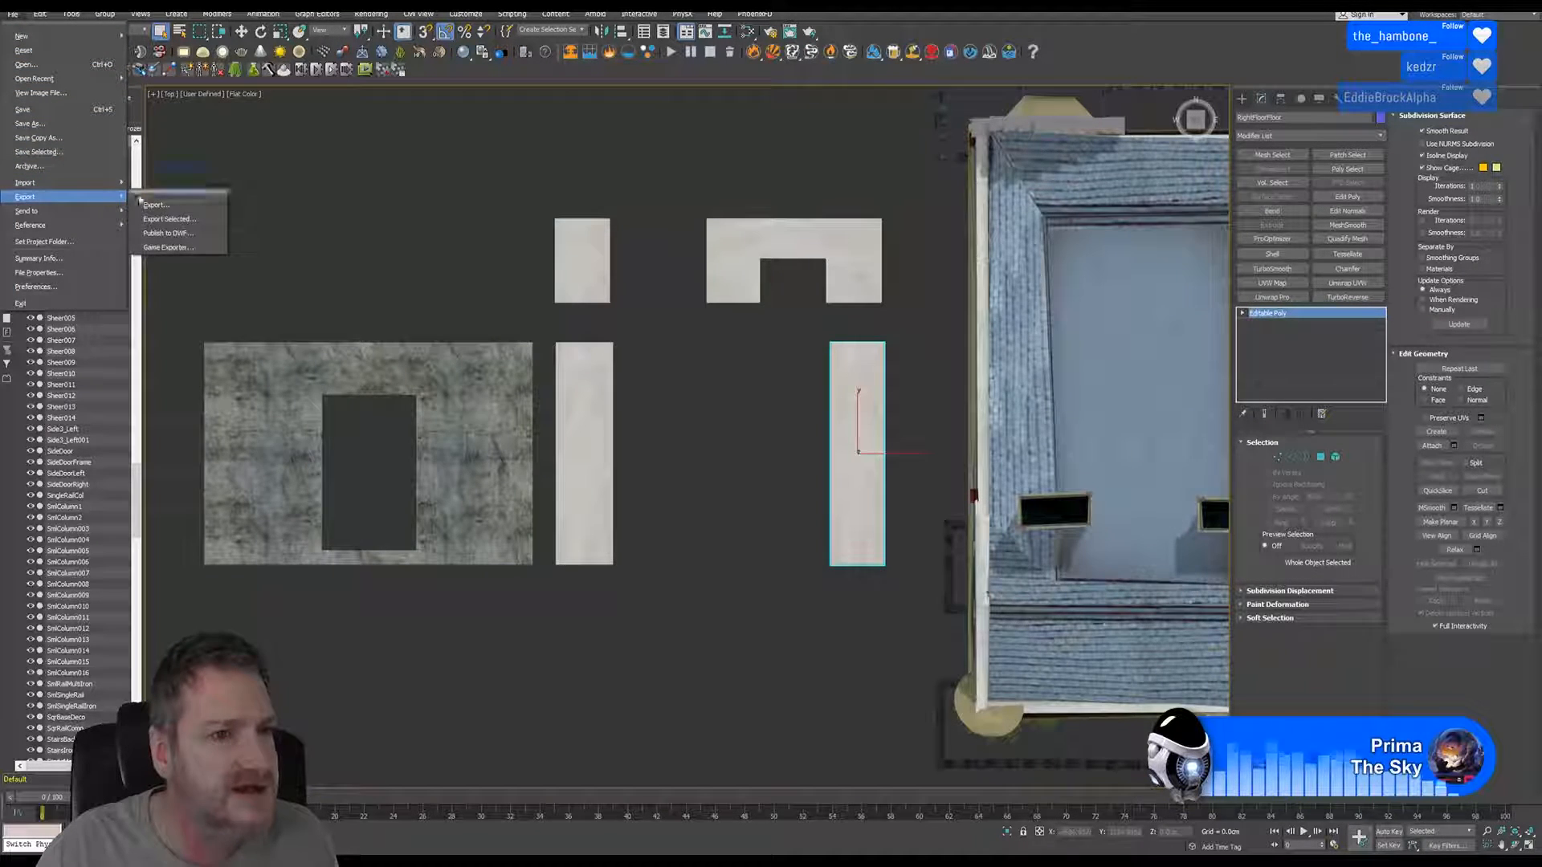
{"action": "left_click", "coordinate": [191, 219]}
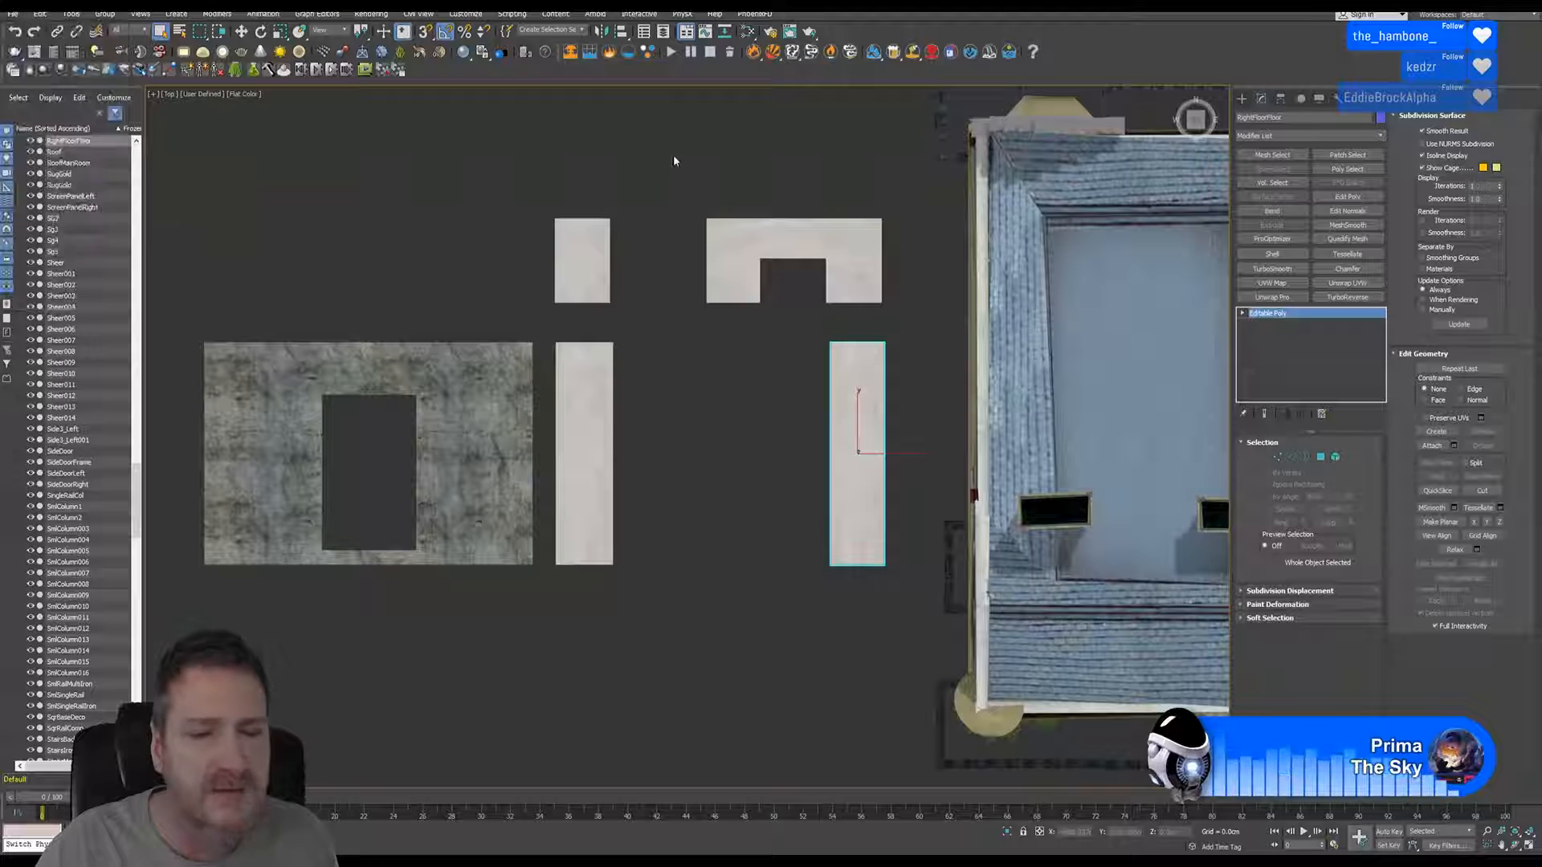
Highlight the selected strip's object name and export only that strip to Ass Floors as the FBX file RightFloorFloor
{"action": "left_click_drag", "start_coordinate": [1295, 118], "coordinate": [1193, 137]}
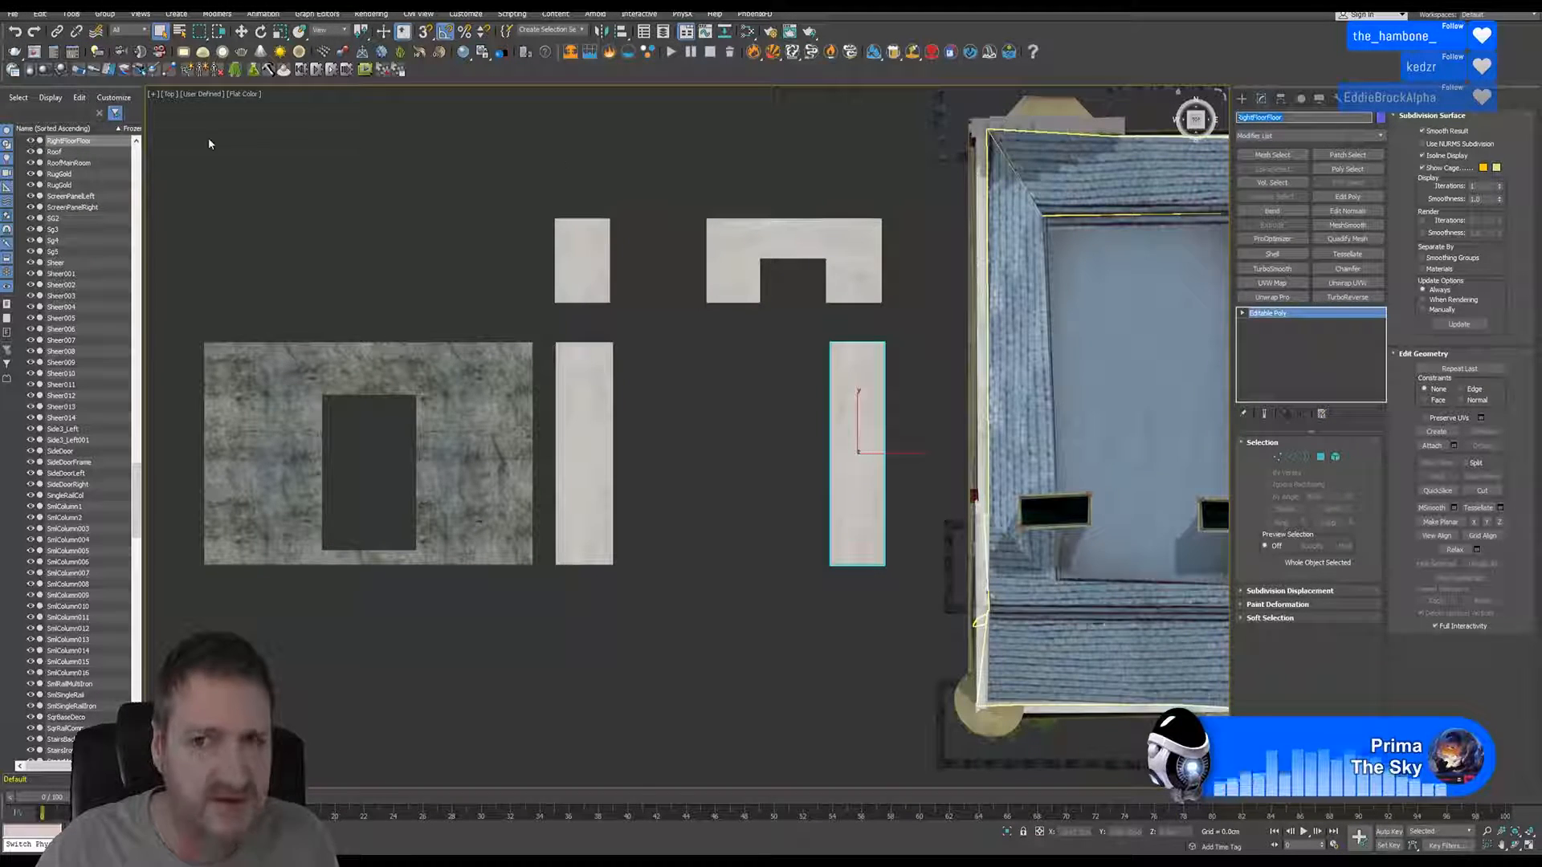
{"action": "left_click", "coordinate": [12, 16]}
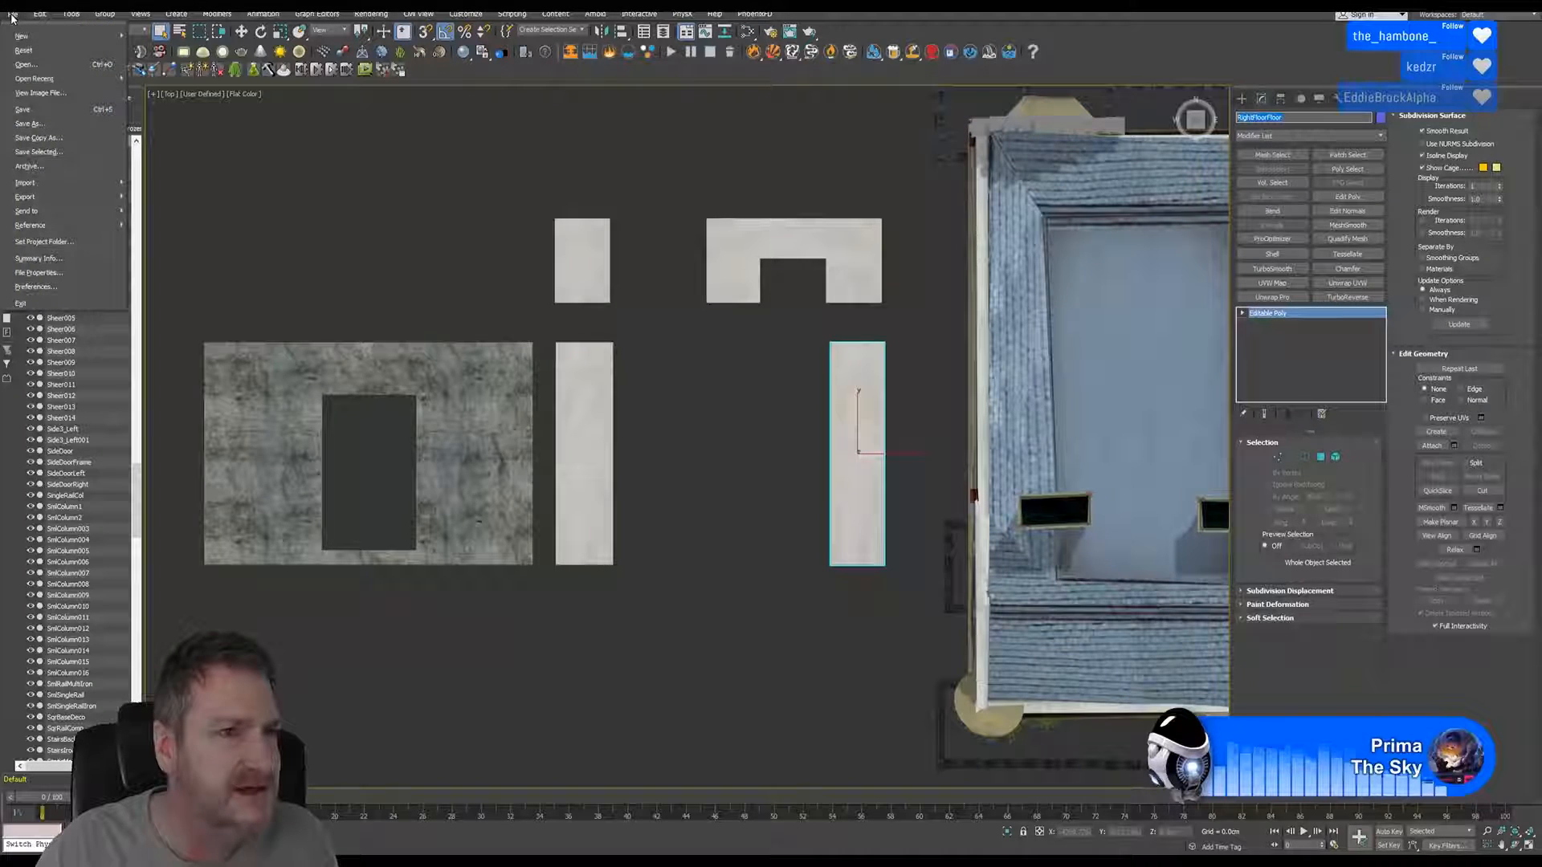
{"action": "mouse_move", "coordinate": [104, 200]}
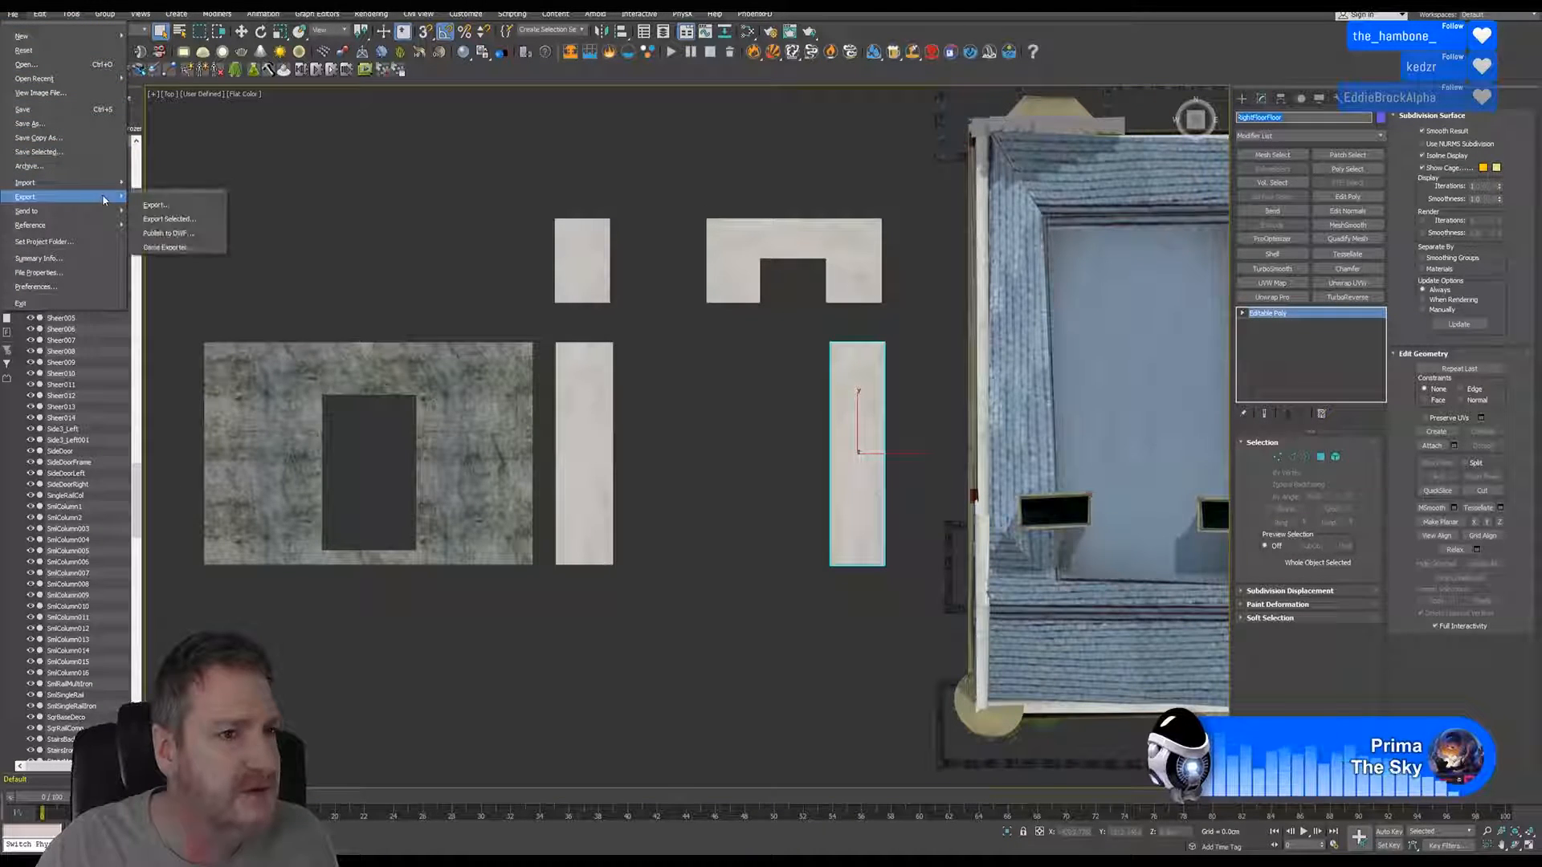
{"action": "left_click", "coordinate": [186, 224]}
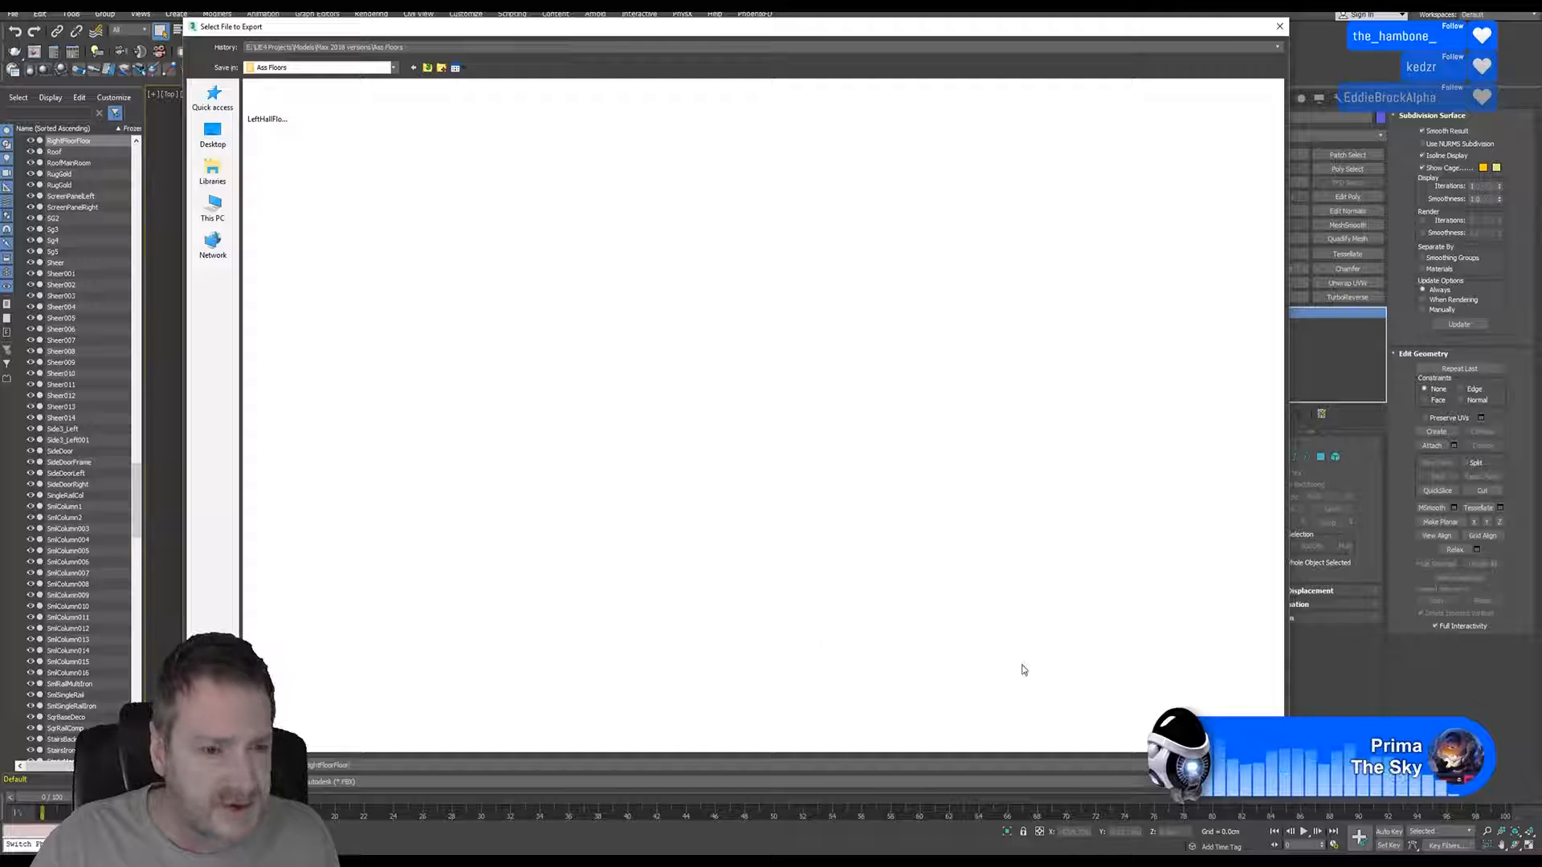
{"action": "key", "text": "Return"}
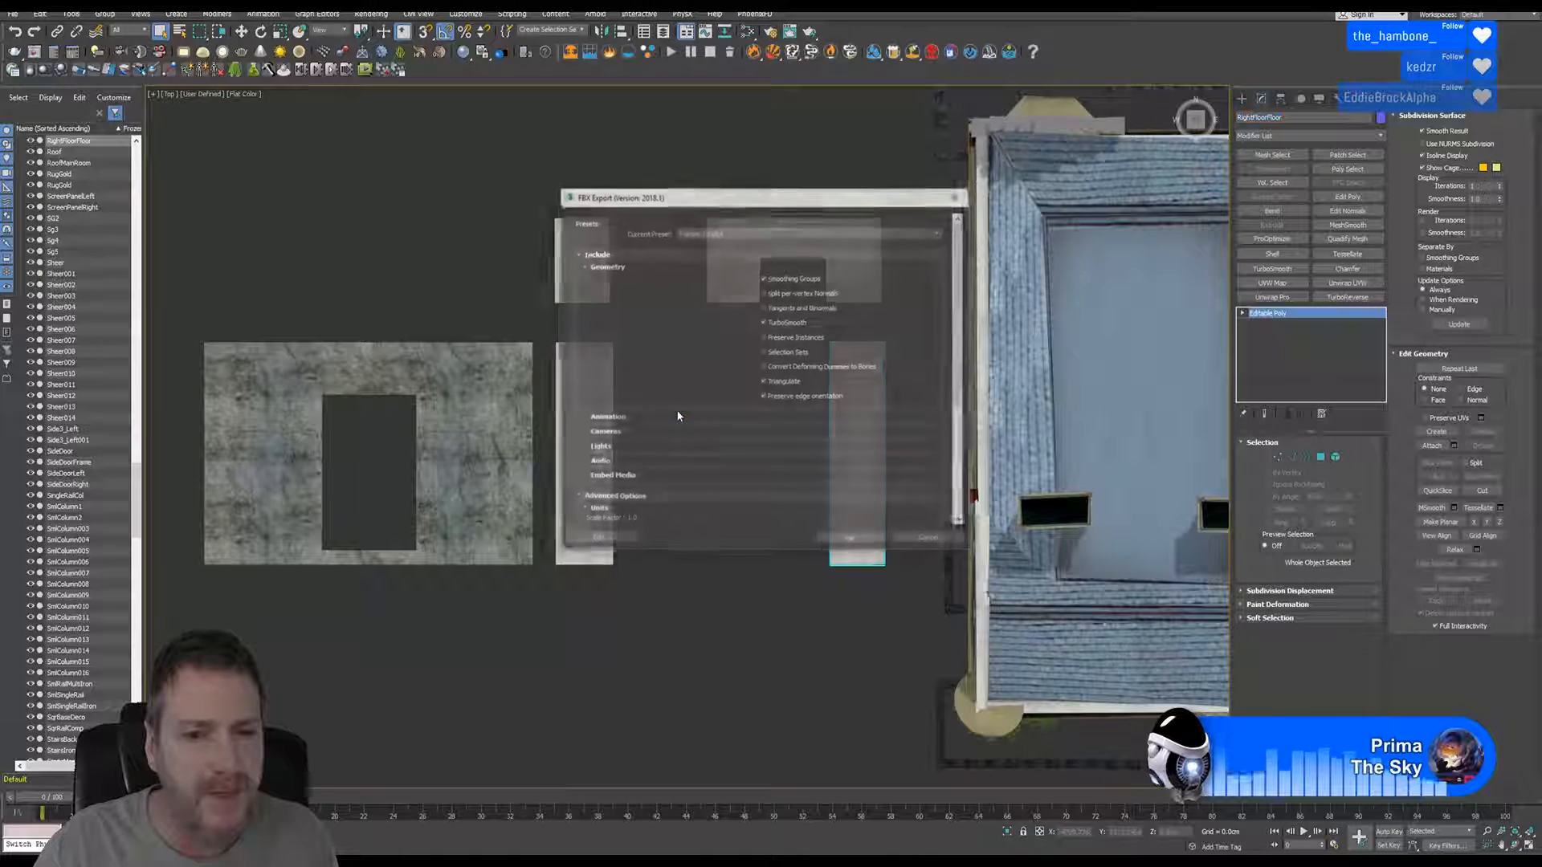
{"action": "left_click", "coordinate": [854, 539]}
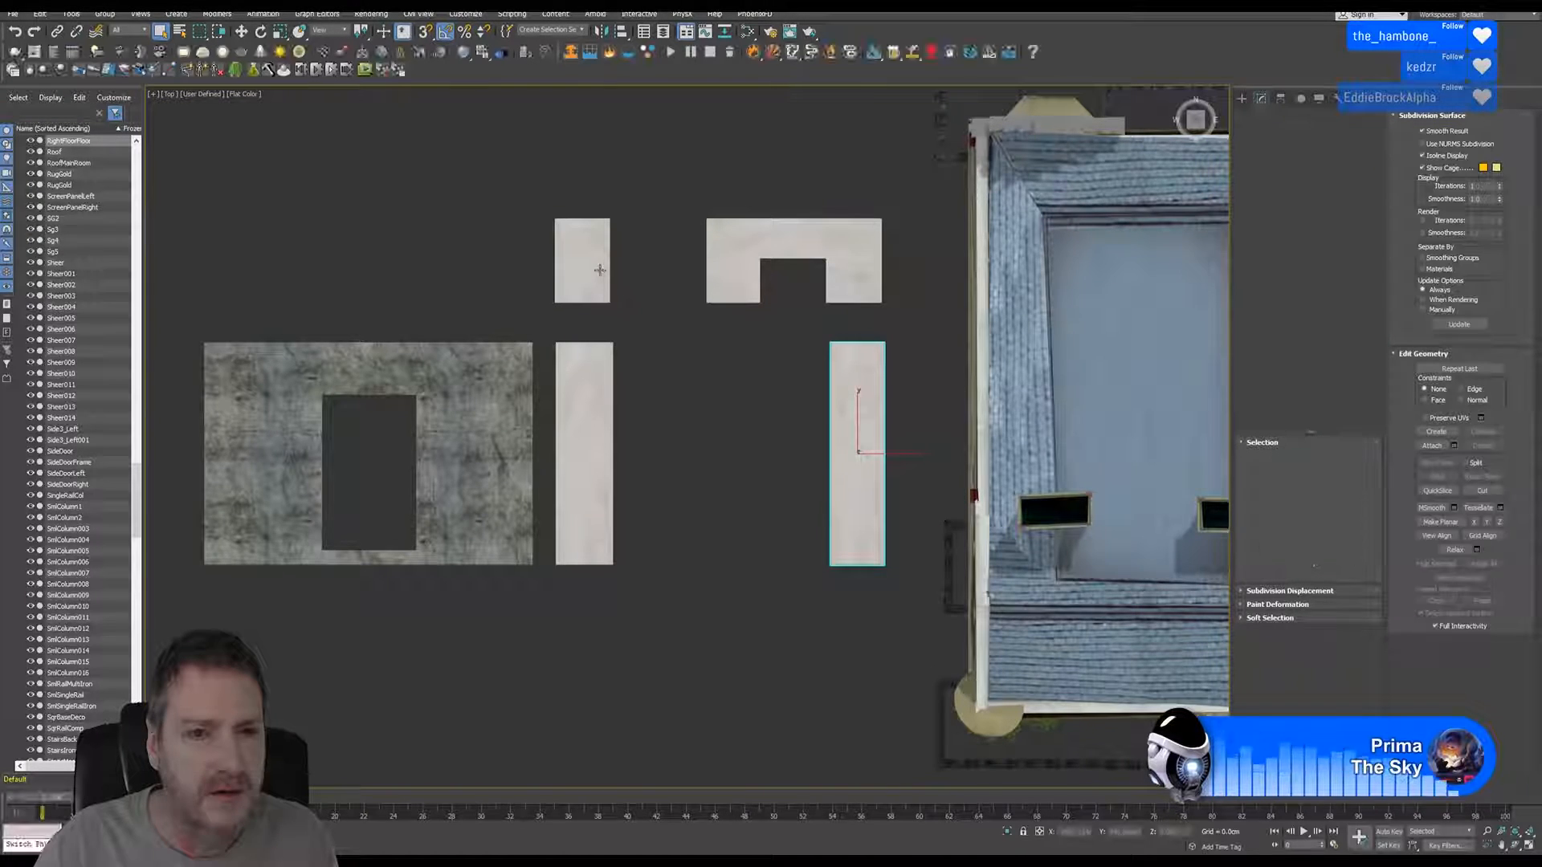
Export only the small rectangular floor piece to Ass Floors as the FBX file LeftCentStairFloor
{"action": "left_click", "coordinate": [583, 257]}
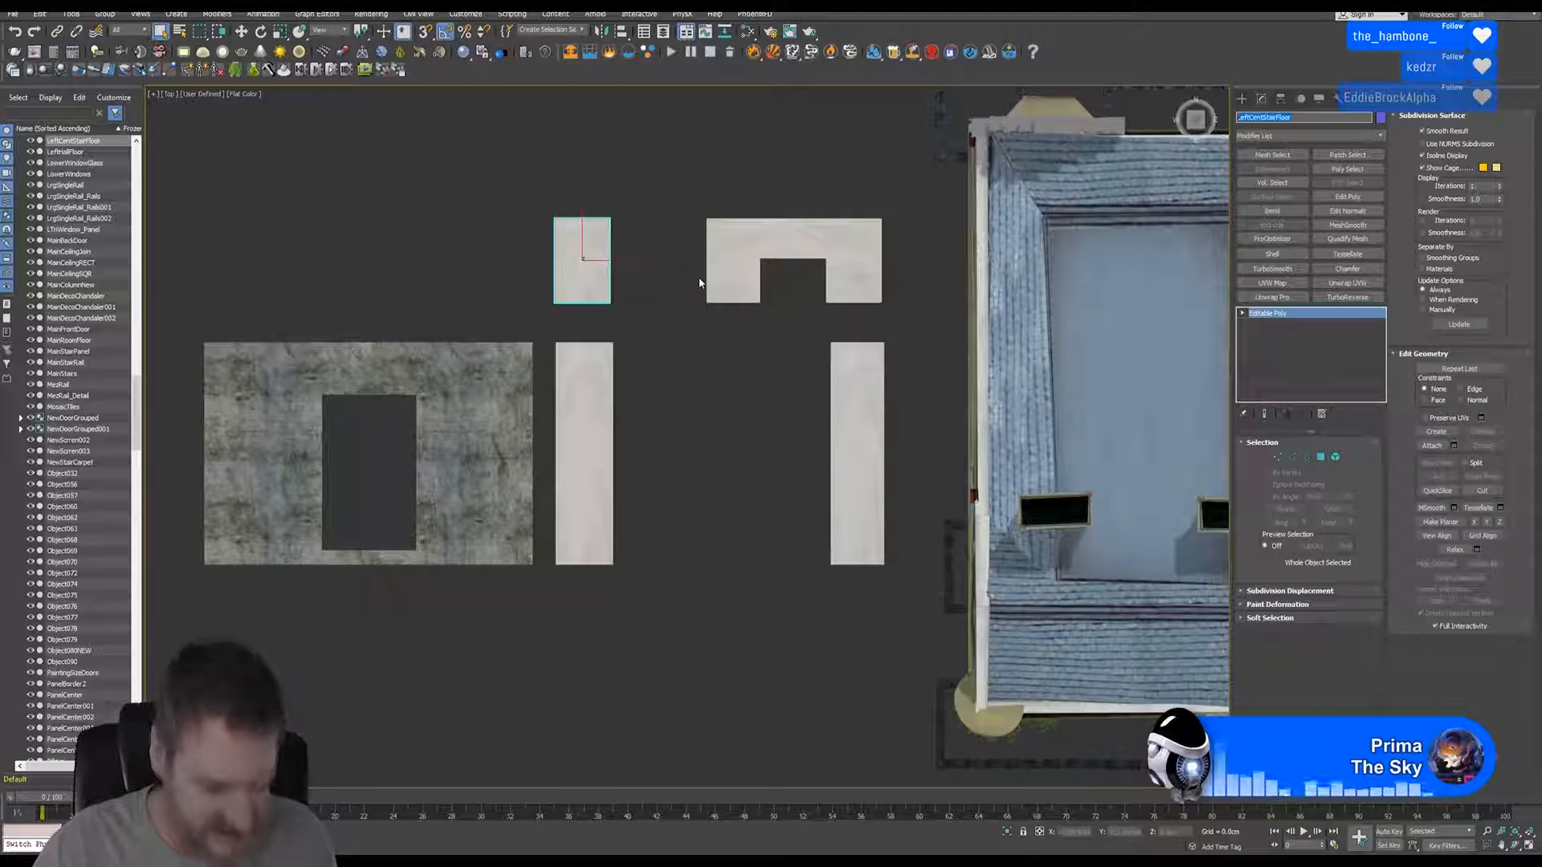
{"action": "left_click", "coordinate": [14, 14]}
{"action": "mouse_move", "coordinate": [109, 201]}
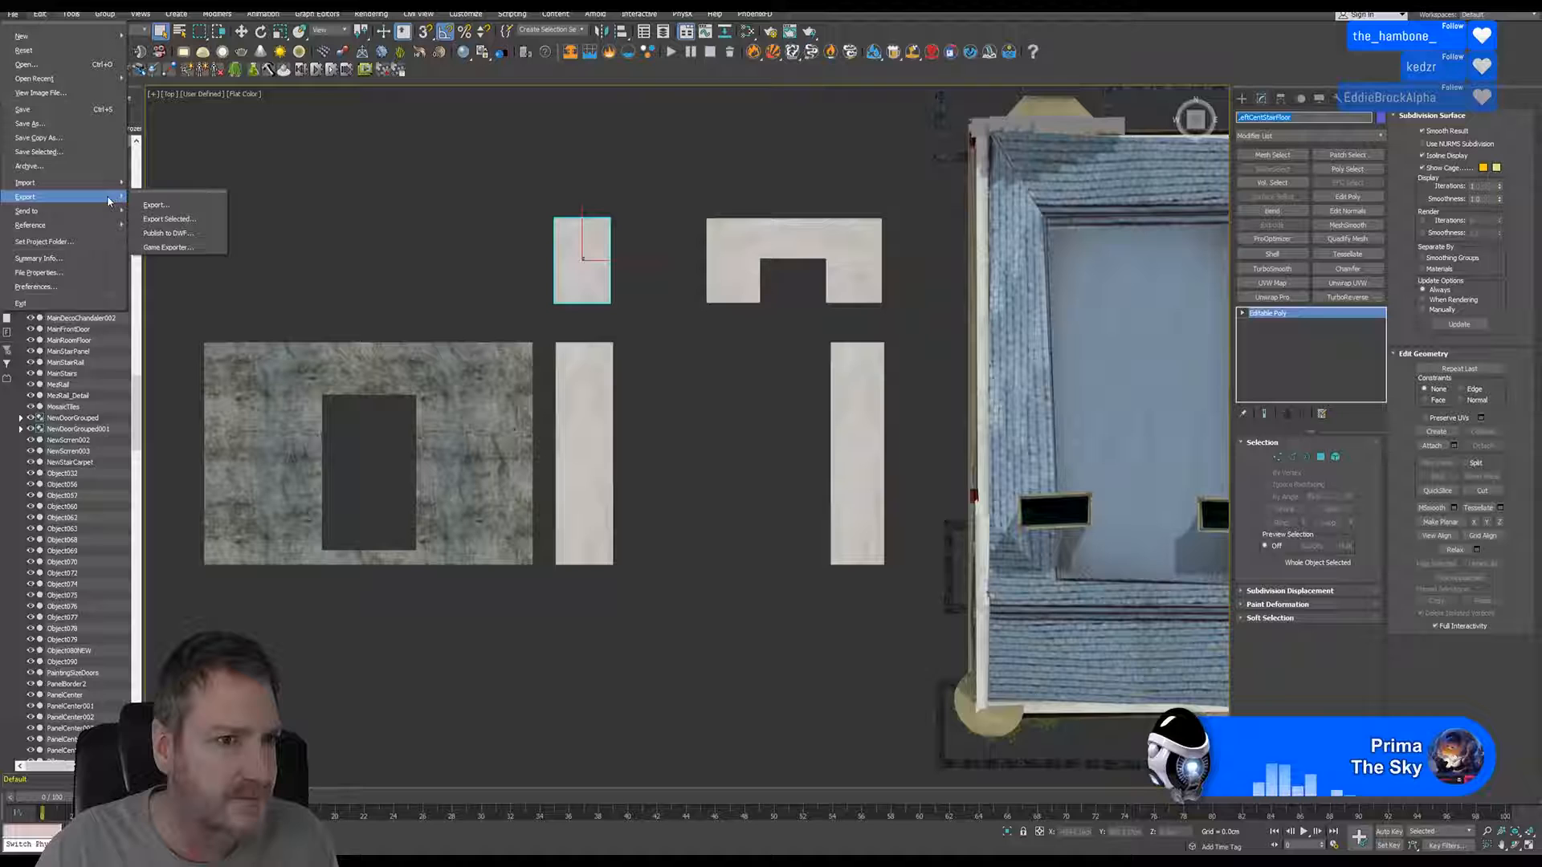
{"action": "left_click", "coordinate": [181, 219]}
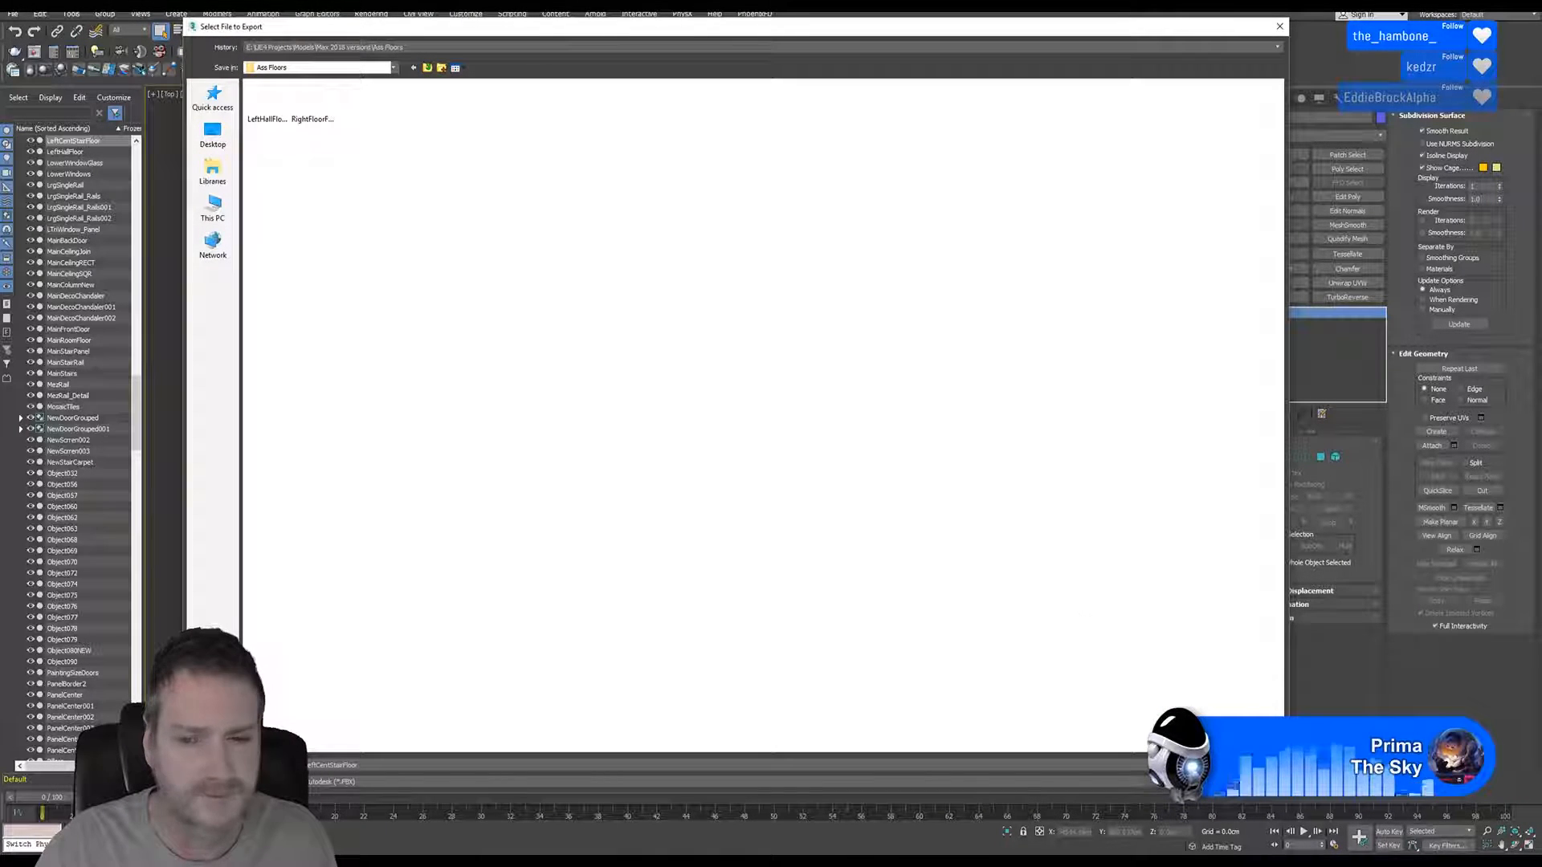
{"action": "key", "text": "Return"}
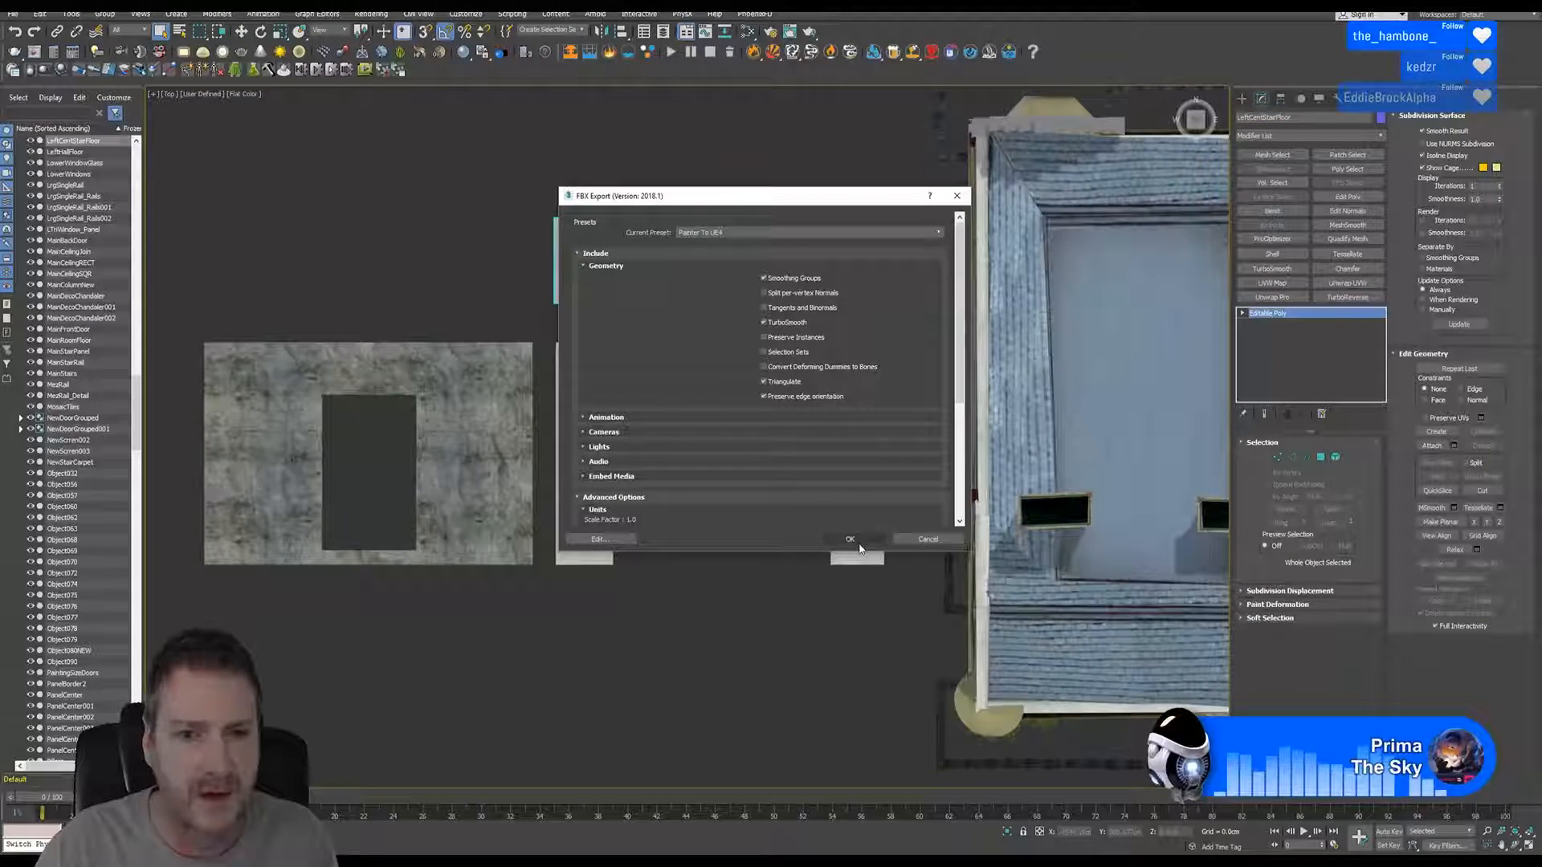
{"action": "left_click", "coordinate": [856, 542]}
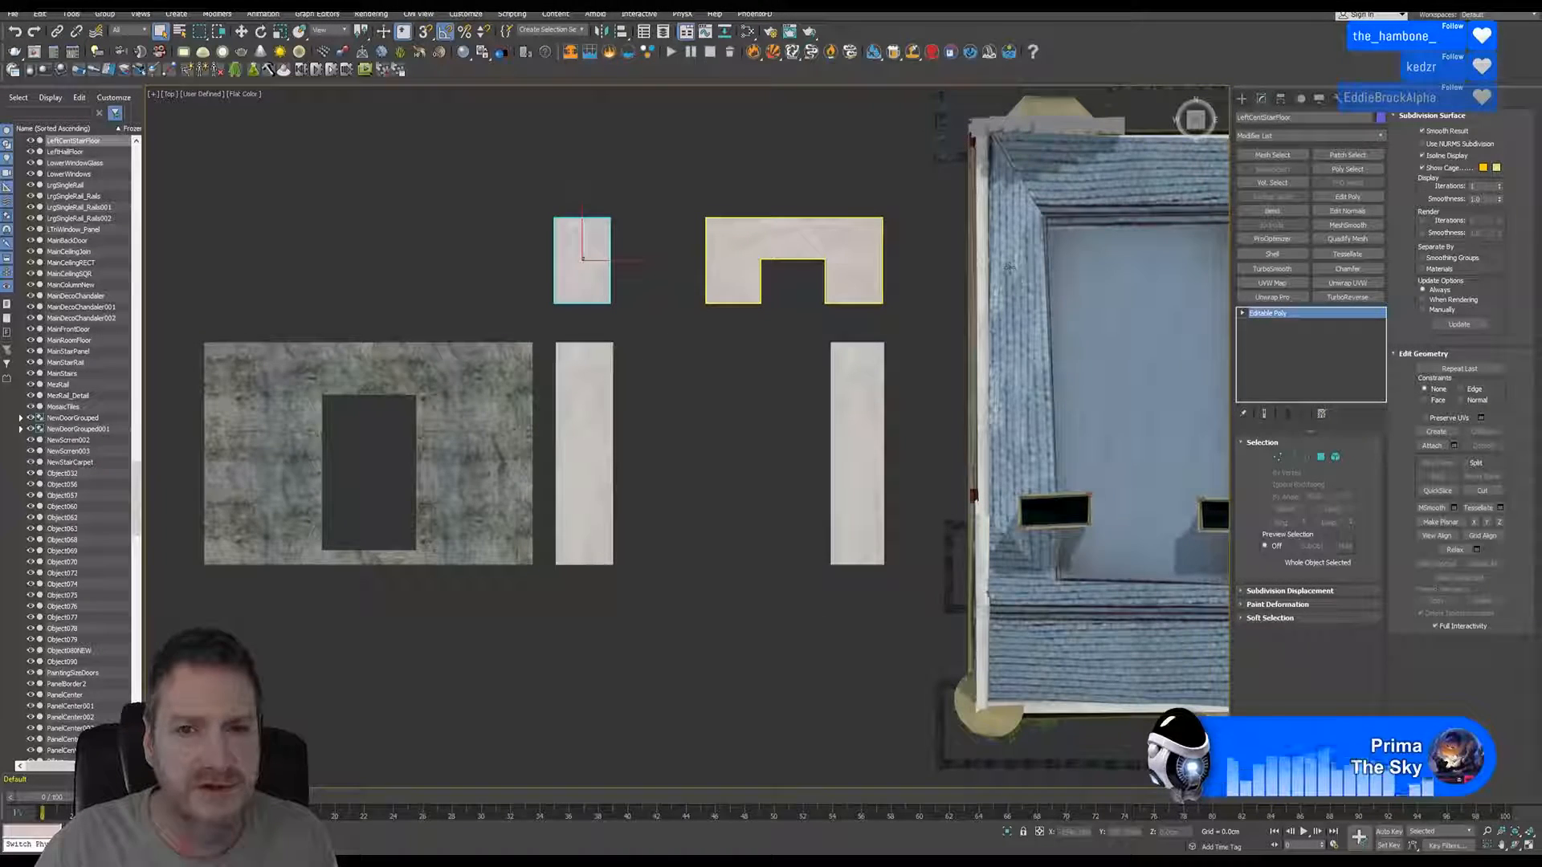
Export only the U-shaped floor piece to Ass Floors as the FBX file RightCentStairFloor
{"action": "left_click", "coordinate": [803, 241]}
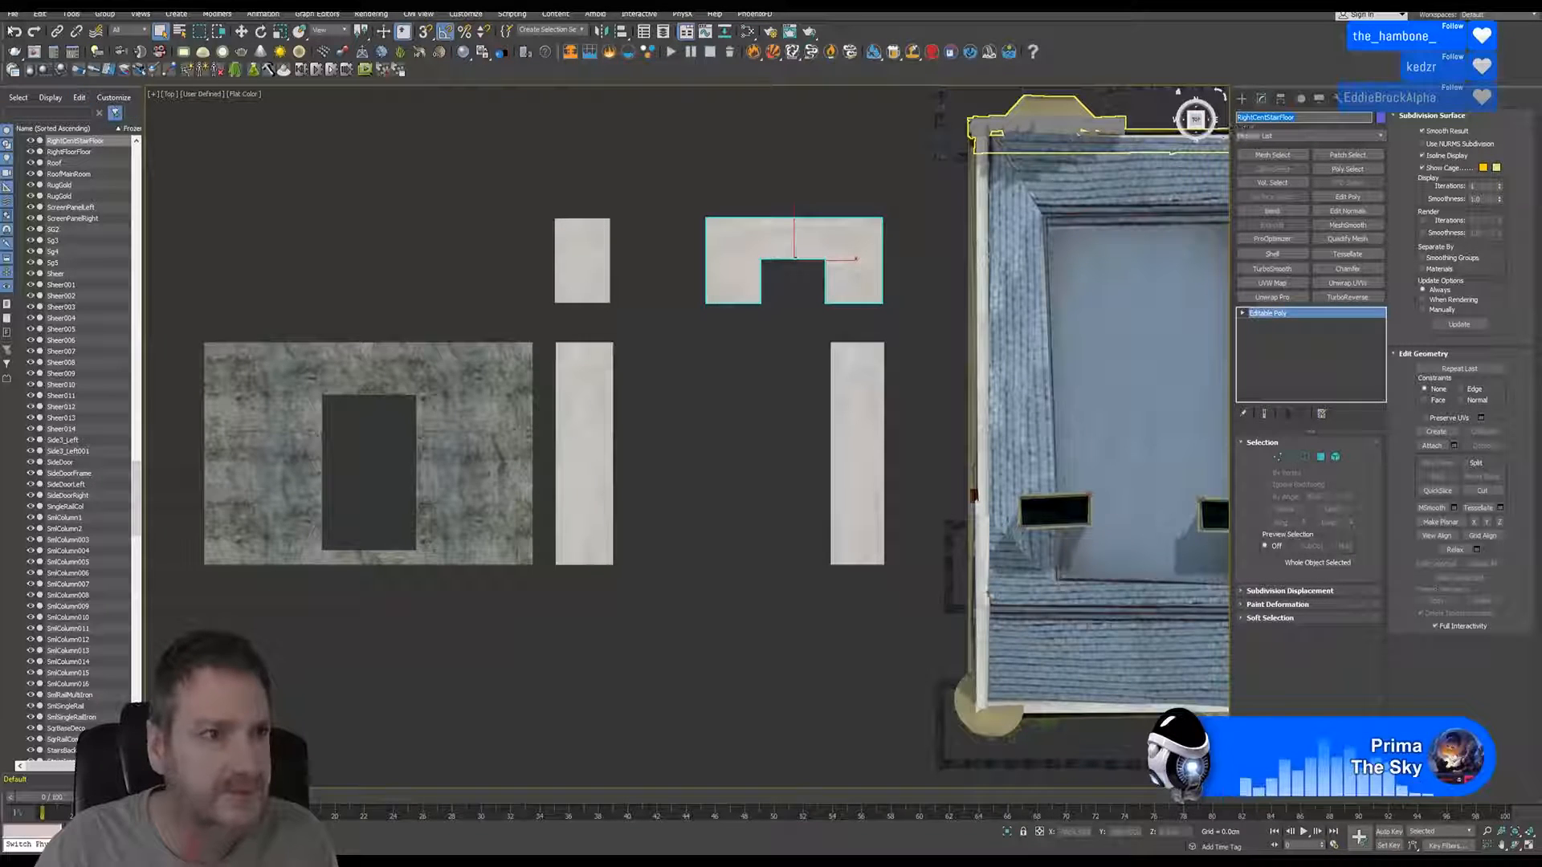
{"action": "left_click", "coordinate": [13, 14]}
{"action": "mouse_move", "coordinate": [64, 197]}
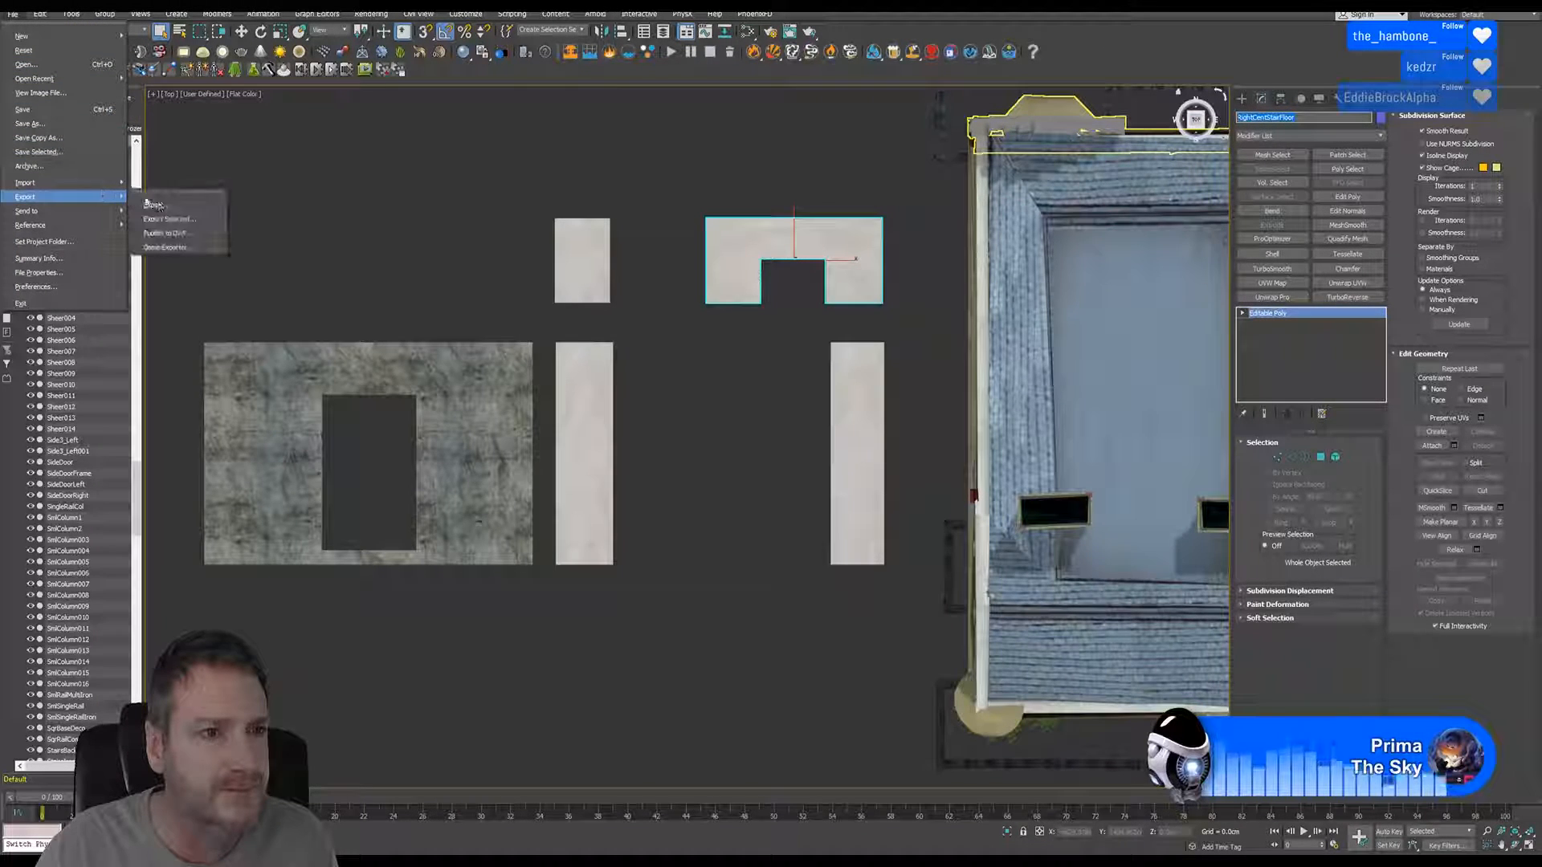
{"action": "left_click", "coordinate": [170, 219]}
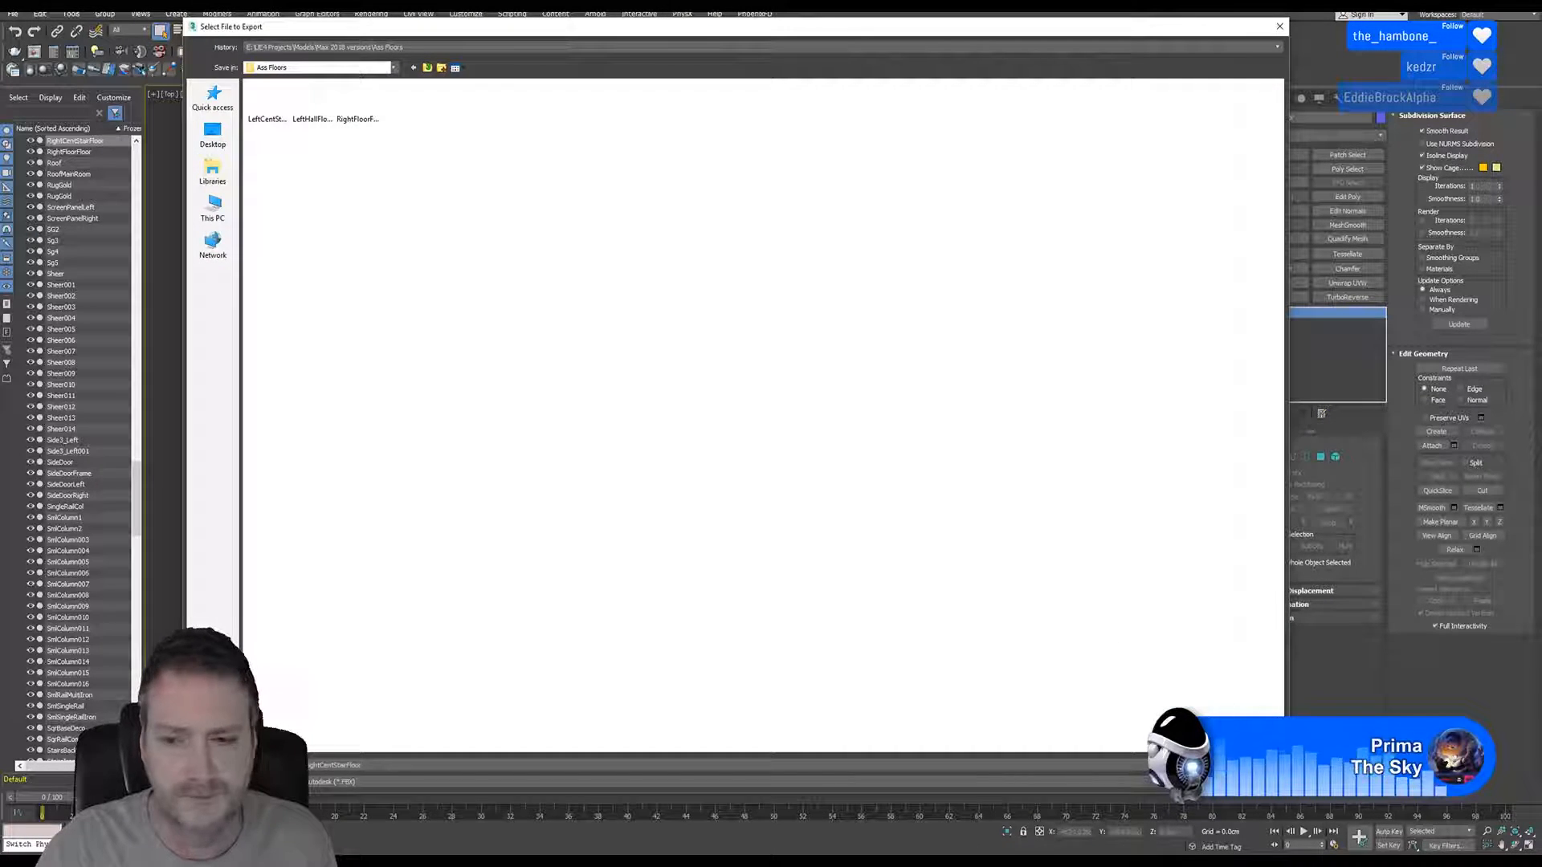
{"action": "key", "text": "Return"}
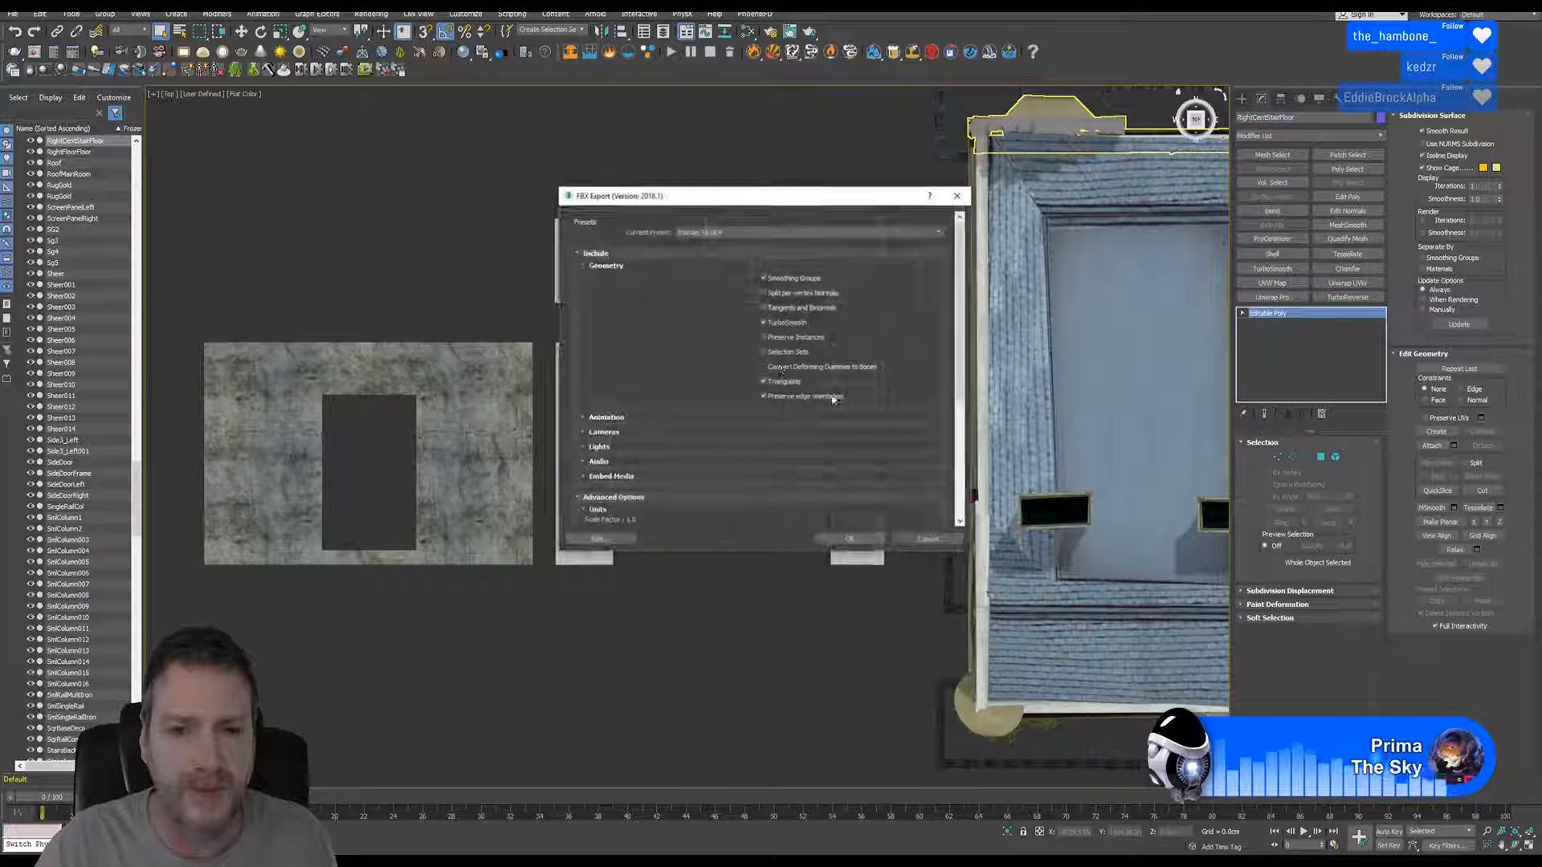
{"action": "left_click", "coordinate": [852, 539]}
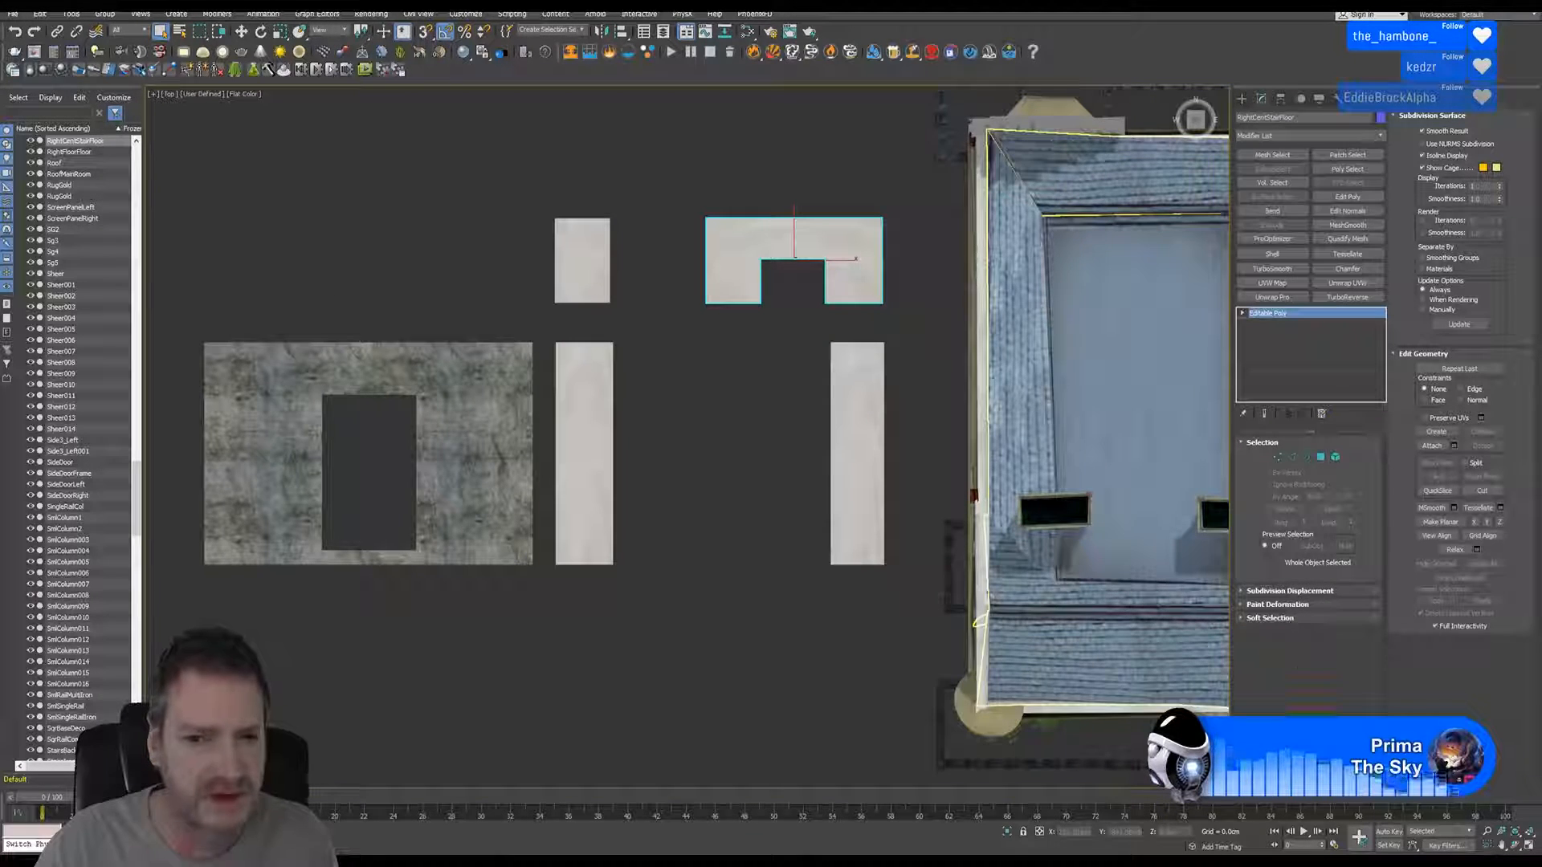
Restore the four-viewport layout, reorient the perspective view towards the floor pieces, and switch to Substance Painter
{"action": "left_click", "coordinate": [1527, 847]}
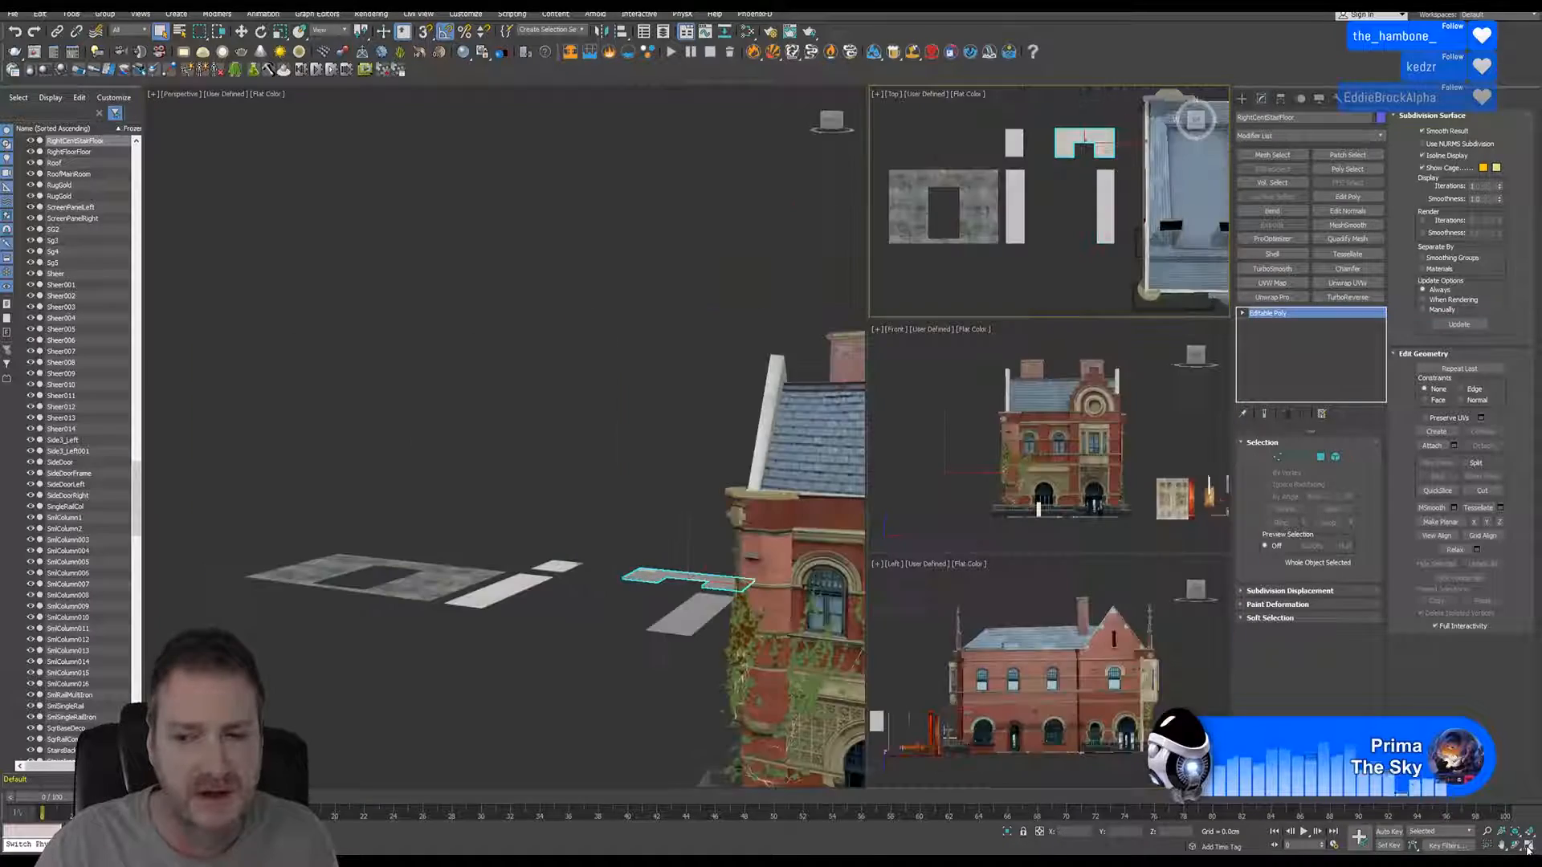
{"action": "middle_click_drag", "start_coordinate": [630, 538], "coordinate": [299, 438], "text": "alt"}
{"action": "left_click", "coordinate": [1471, 5]}
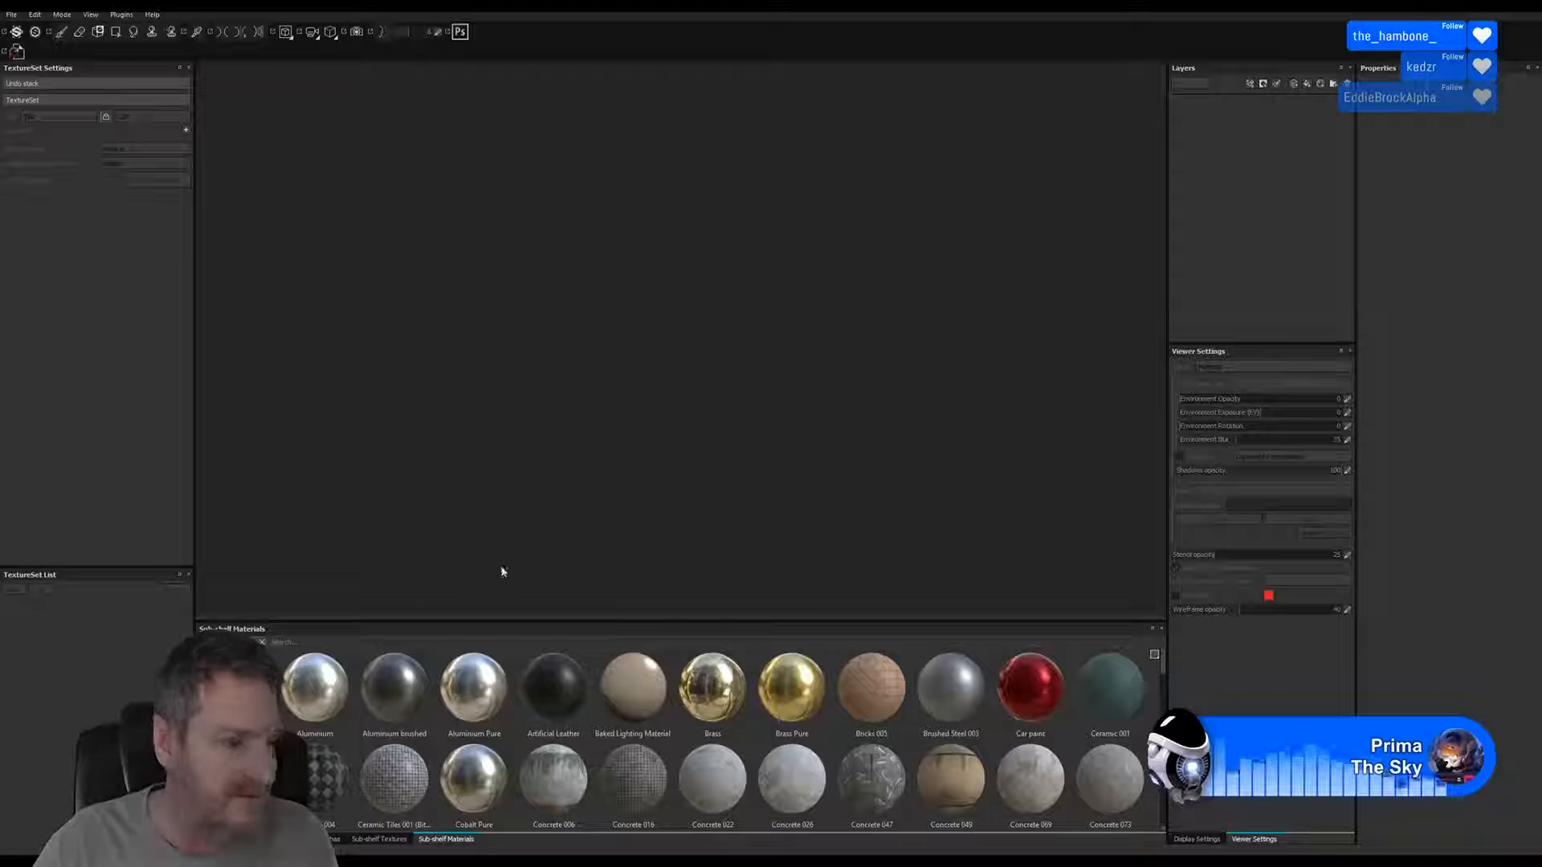
Create a new project using the LeftHallFloor.FBX mesh from the Ass Floors folder under Max 2018 versions
{"action": "left_click", "coordinate": [11, 15]}
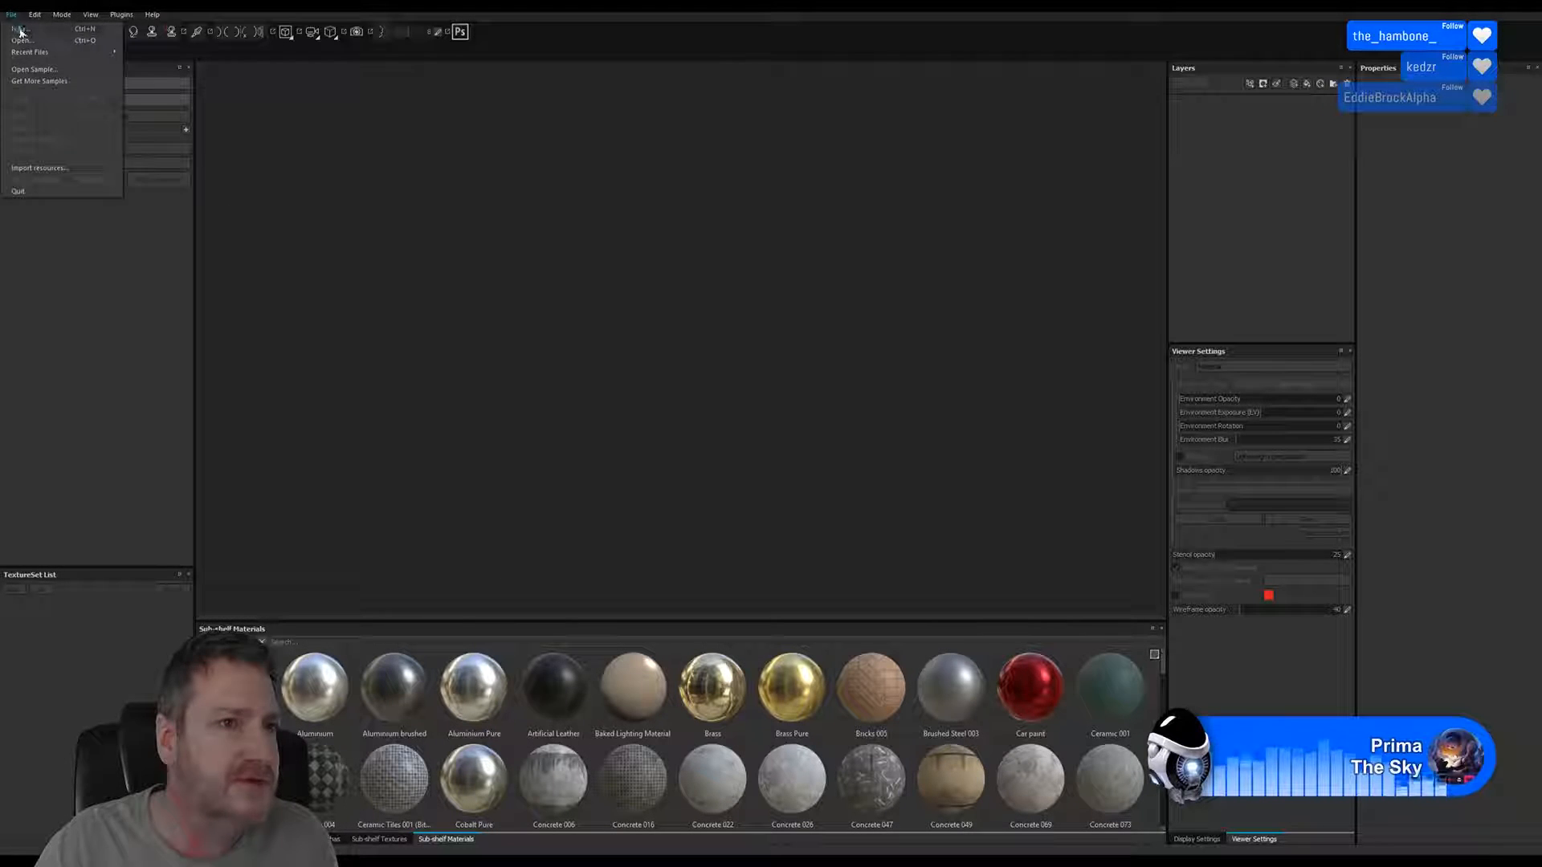
{"action": "left_click", "coordinate": [21, 29]}
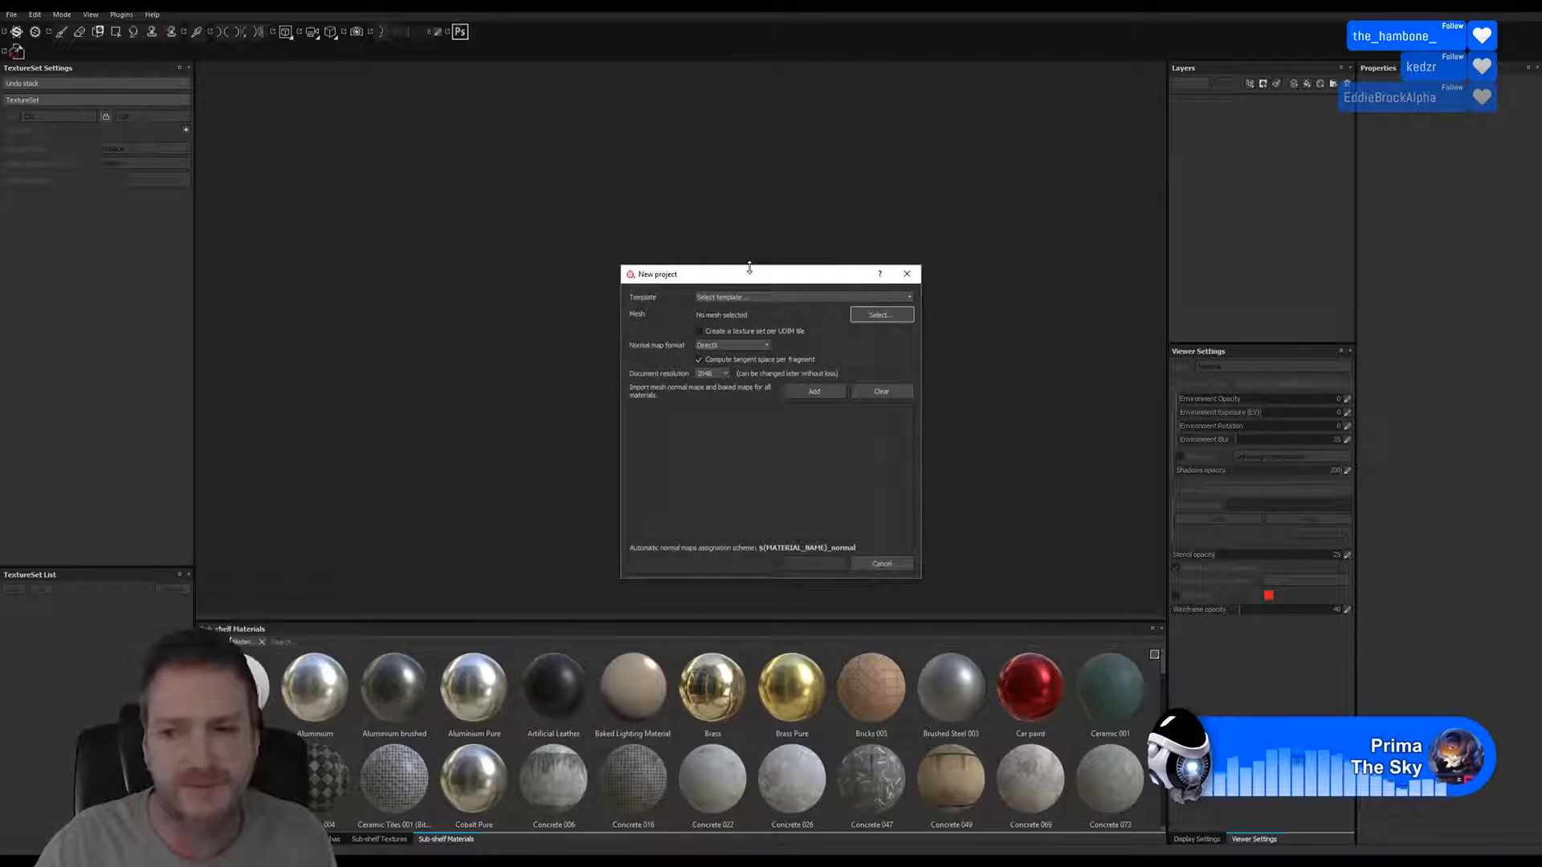
{"action": "left_click", "coordinate": [878, 316]}
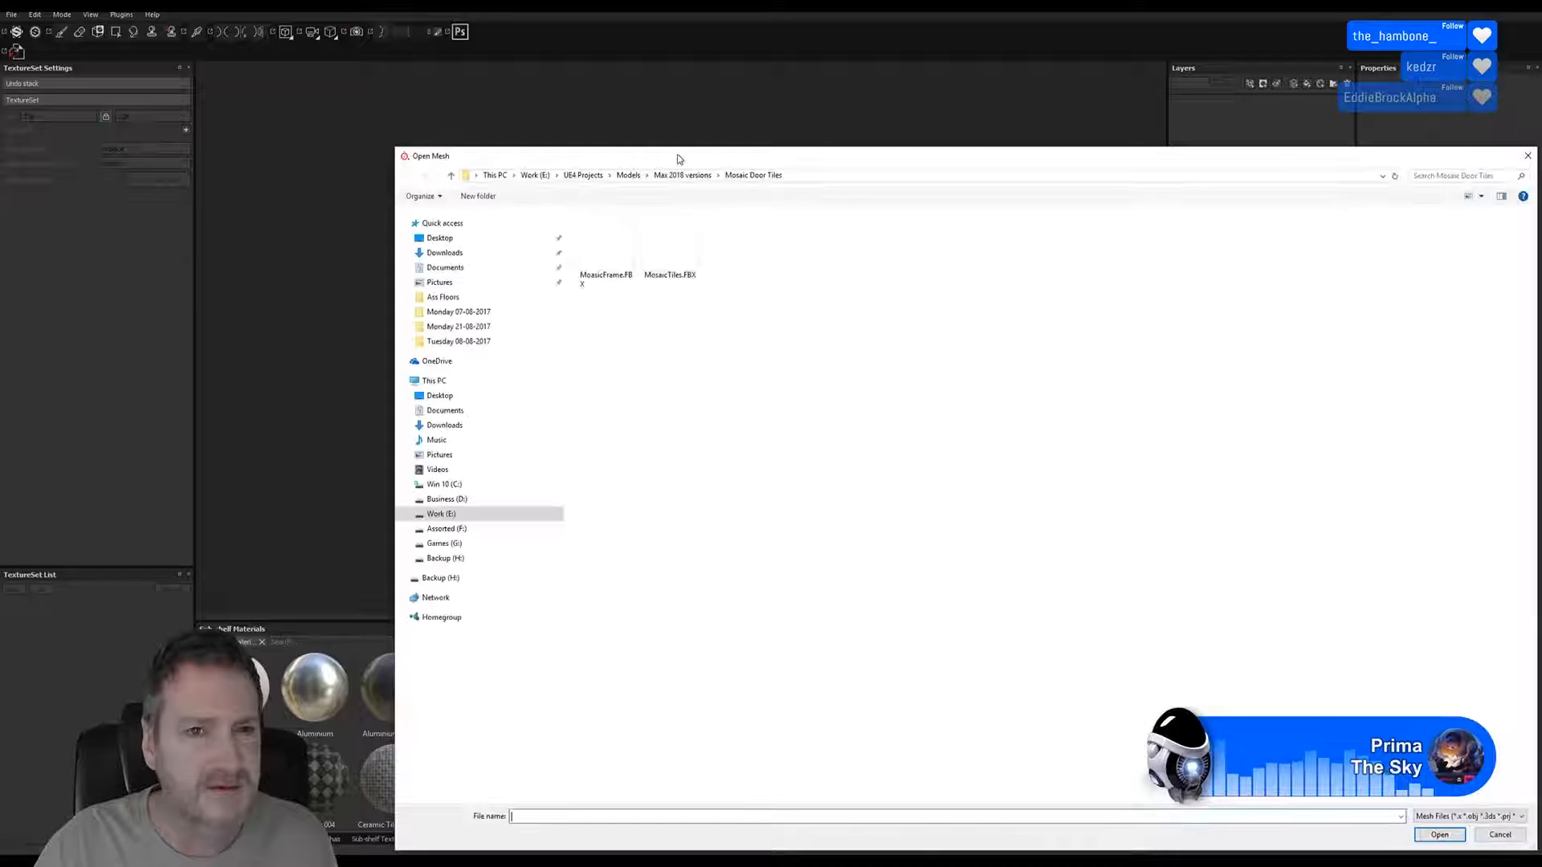
{"action": "left_click_drag", "start_coordinate": [676, 158], "coordinate": [468, 104]}
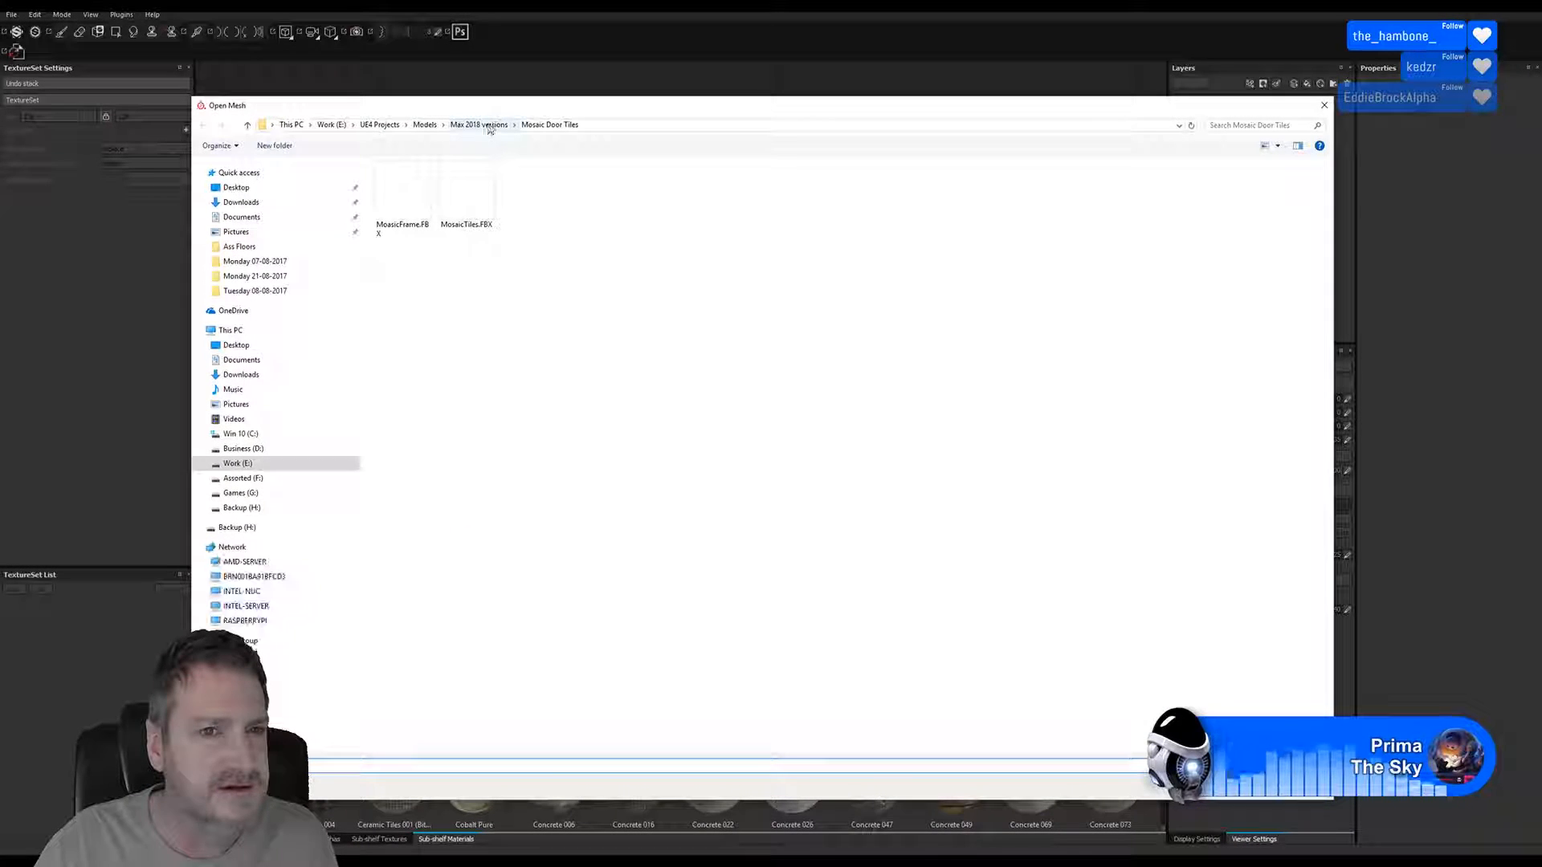
{"action": "left_click", "coordinate": [489, 124]}
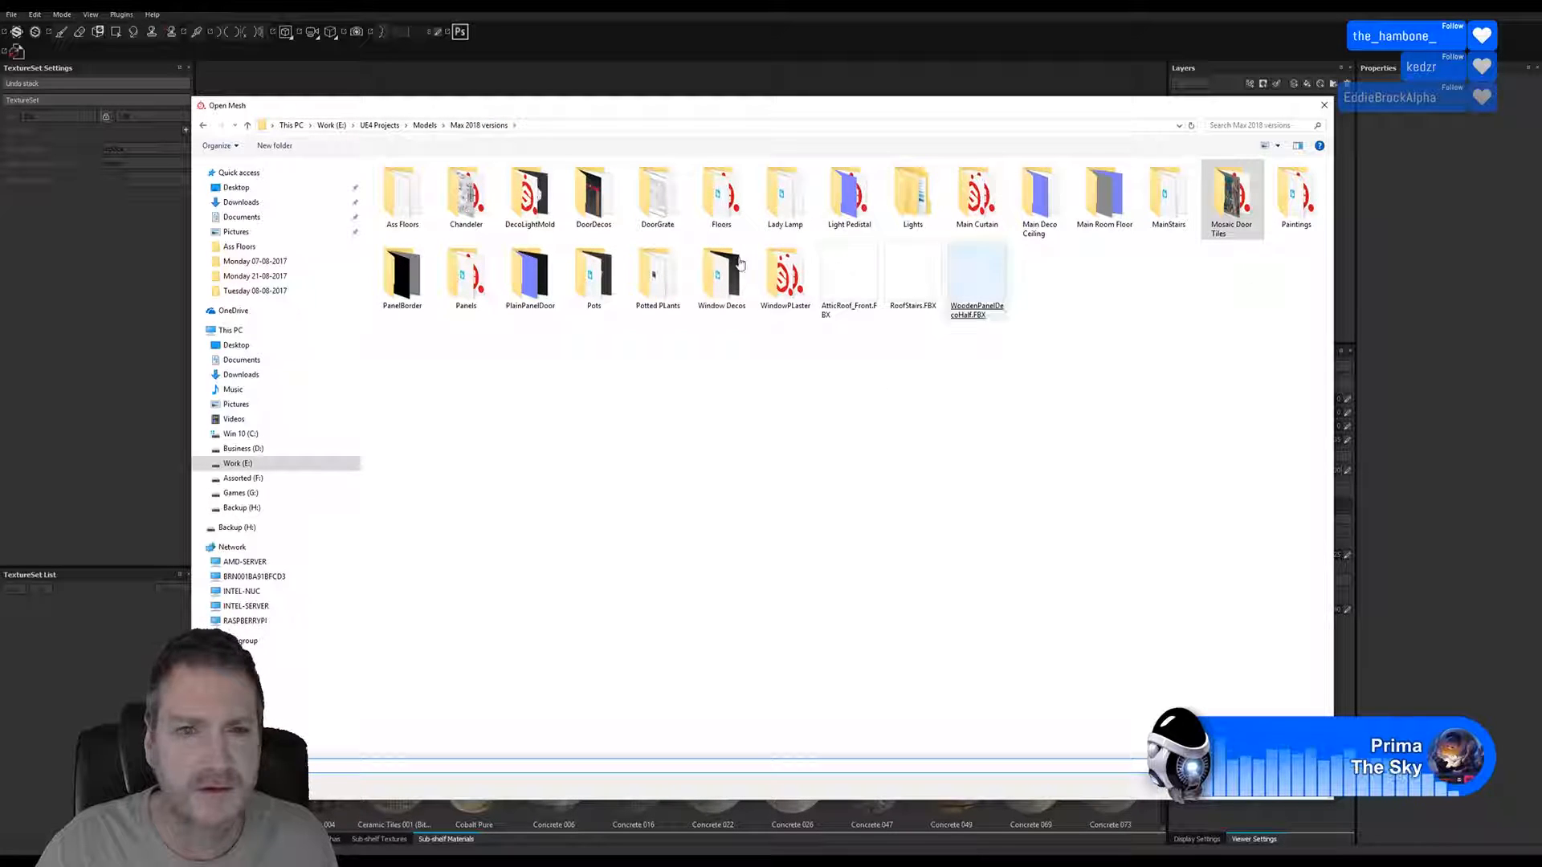
{"action": "double_click", "coordinate": [405, 197]}
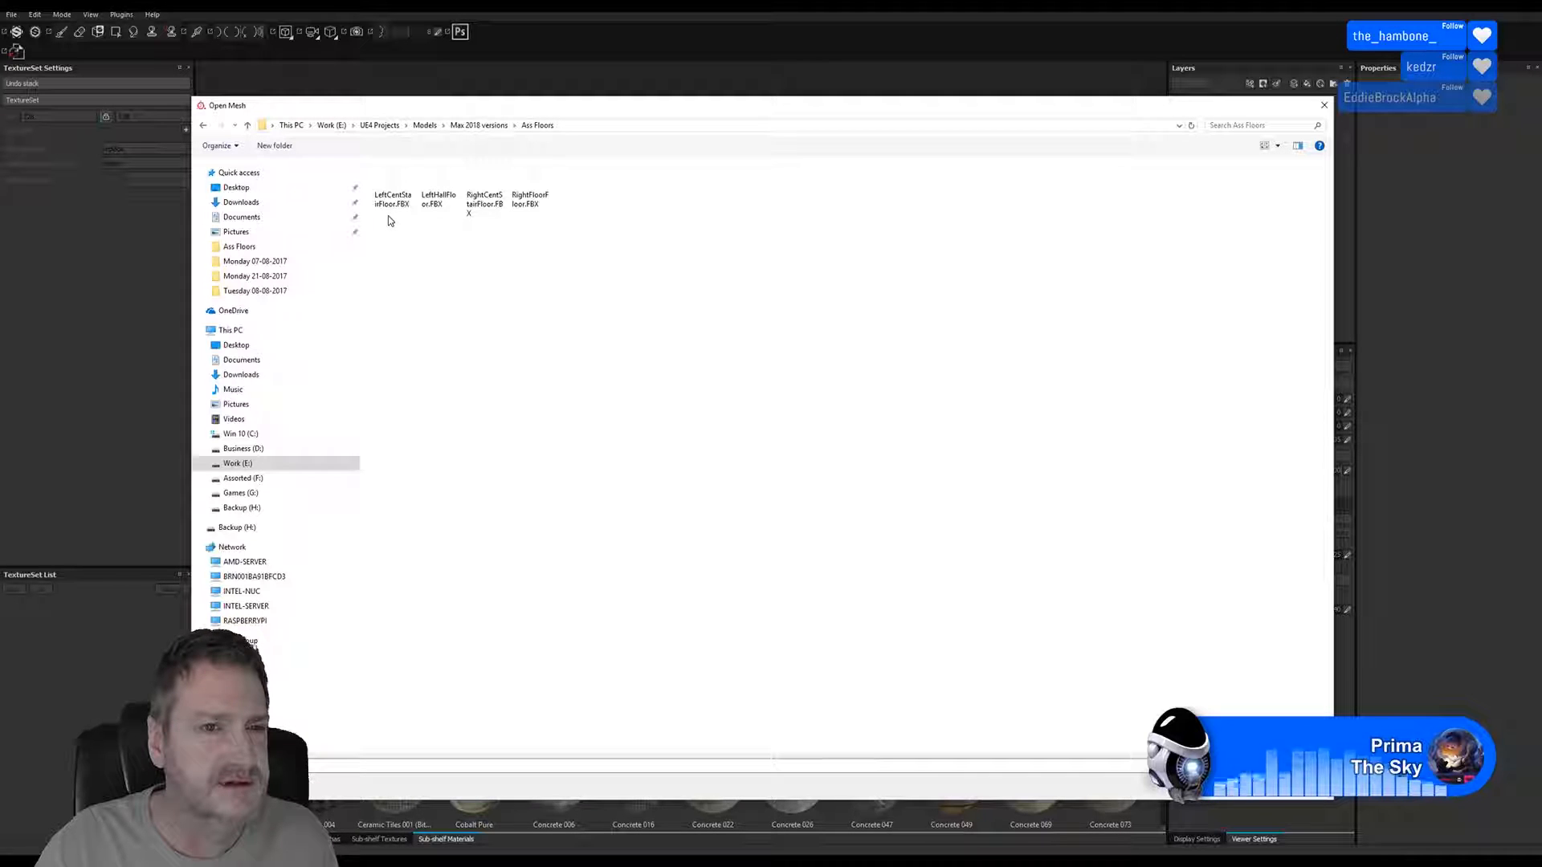
{"action": "double_click", "coordinate": [437, 199]}
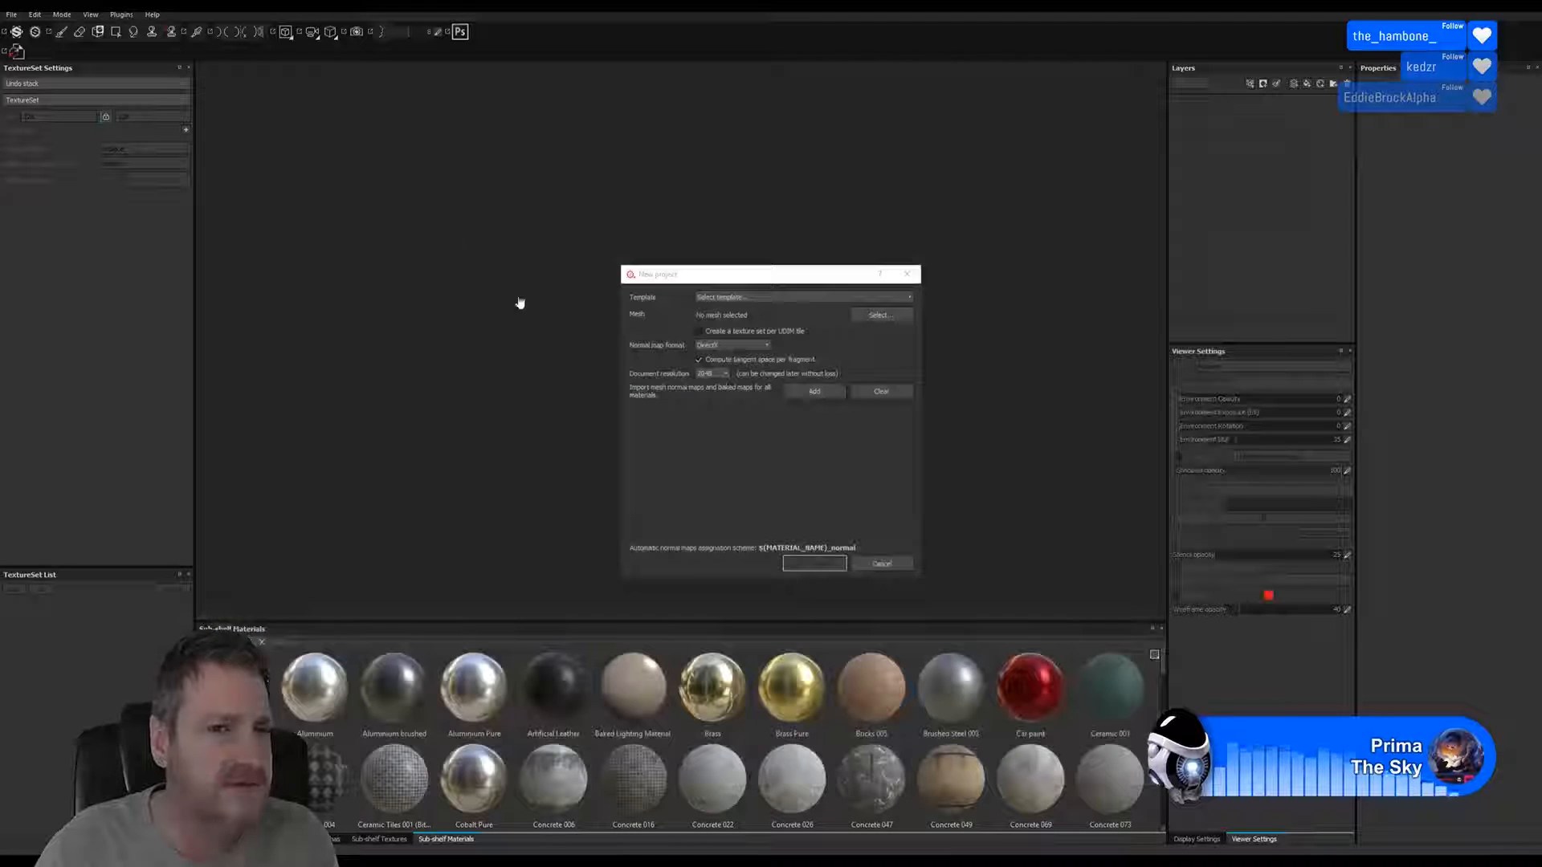
{"action": "left_click", "coordinate": [811, 563]}
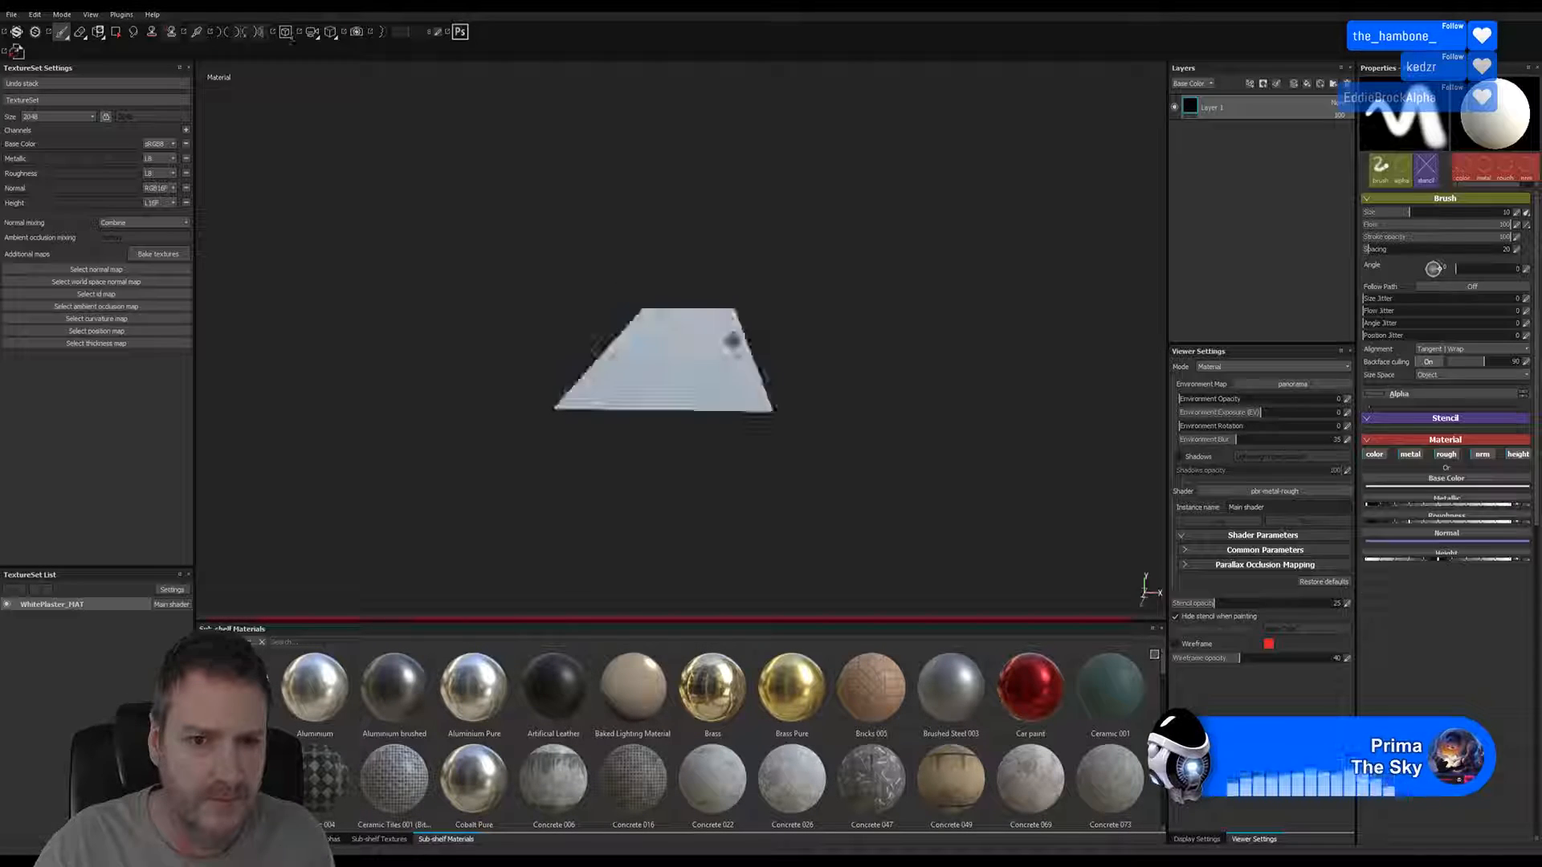
{"action": "mouse_move", "coordinate": [730, 341]}
{"action": "left_mouse_down", "text": "alt"}
{"action": "mouse_move", "coordinate": [755, 310]}
{"action": "mouse_move", "coordinate": [775, 327]}
{"action": "mouse_move", "coordinate": [729, 332]}
{"action": "left_mouse_up", "text": "alt"}
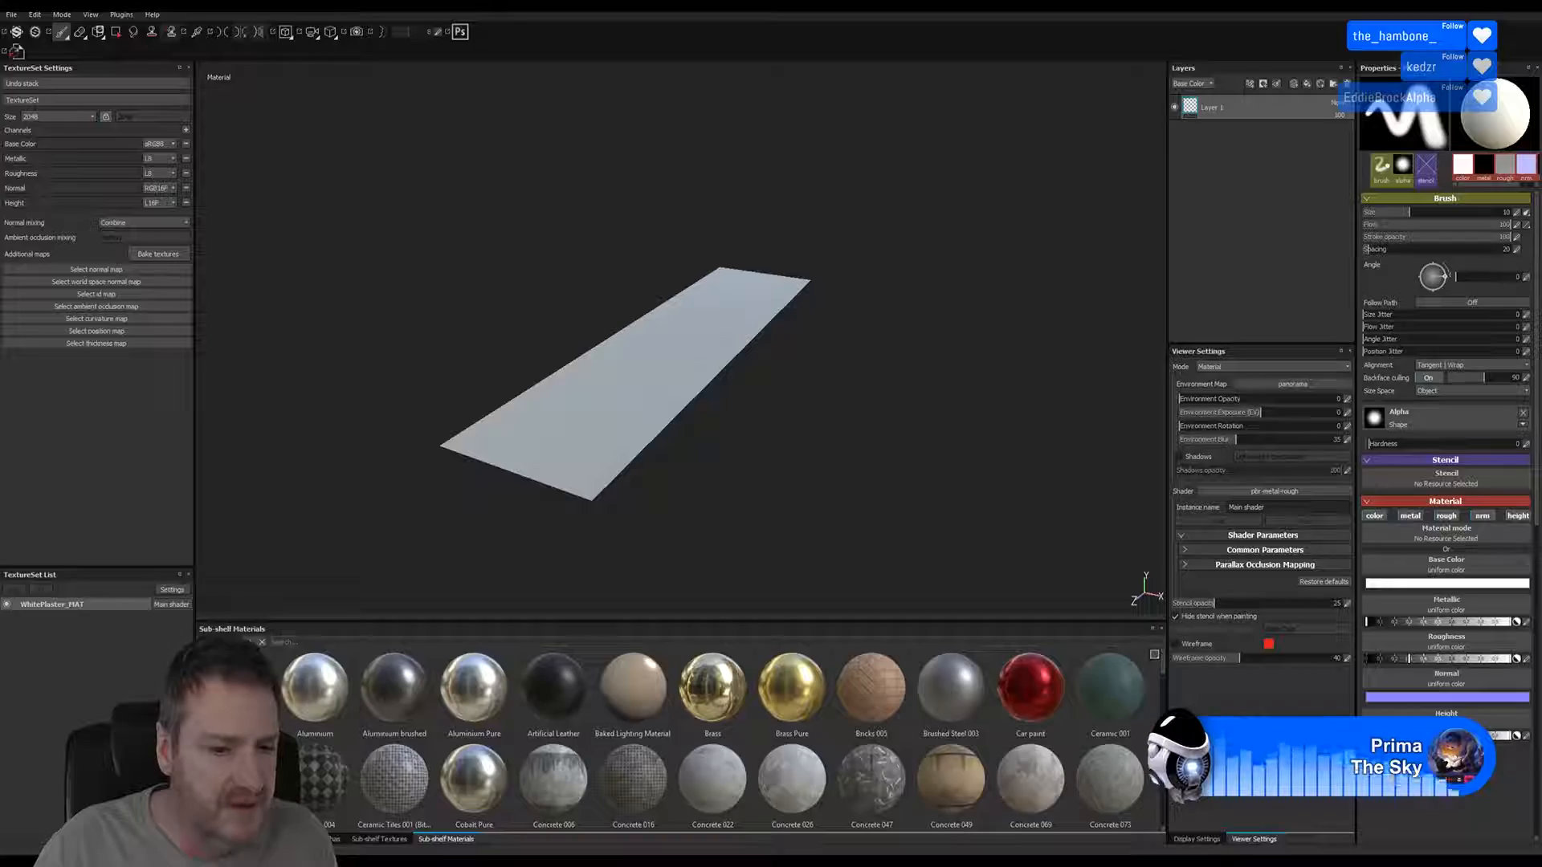
Switch to Unreal Editor and examine the existing balcony floors and the octagonal tile border along the railing
{"action": "key", "text": "alt+Tab"}
{"action": "mouse_move", "coordinate": [723, 361]}
{"action": "right_mouse_down"}
{"action": "mouse_move", "coordinate": [651, 393]}
{"action": "mouse_move", "coordinate": [868, 377]}
{"action": "mouse_move", "coordinate": [864, 401]}
{"action": "mouse_move", "coordinate": [714, 426]}
{"action": "right_mouse_up"}
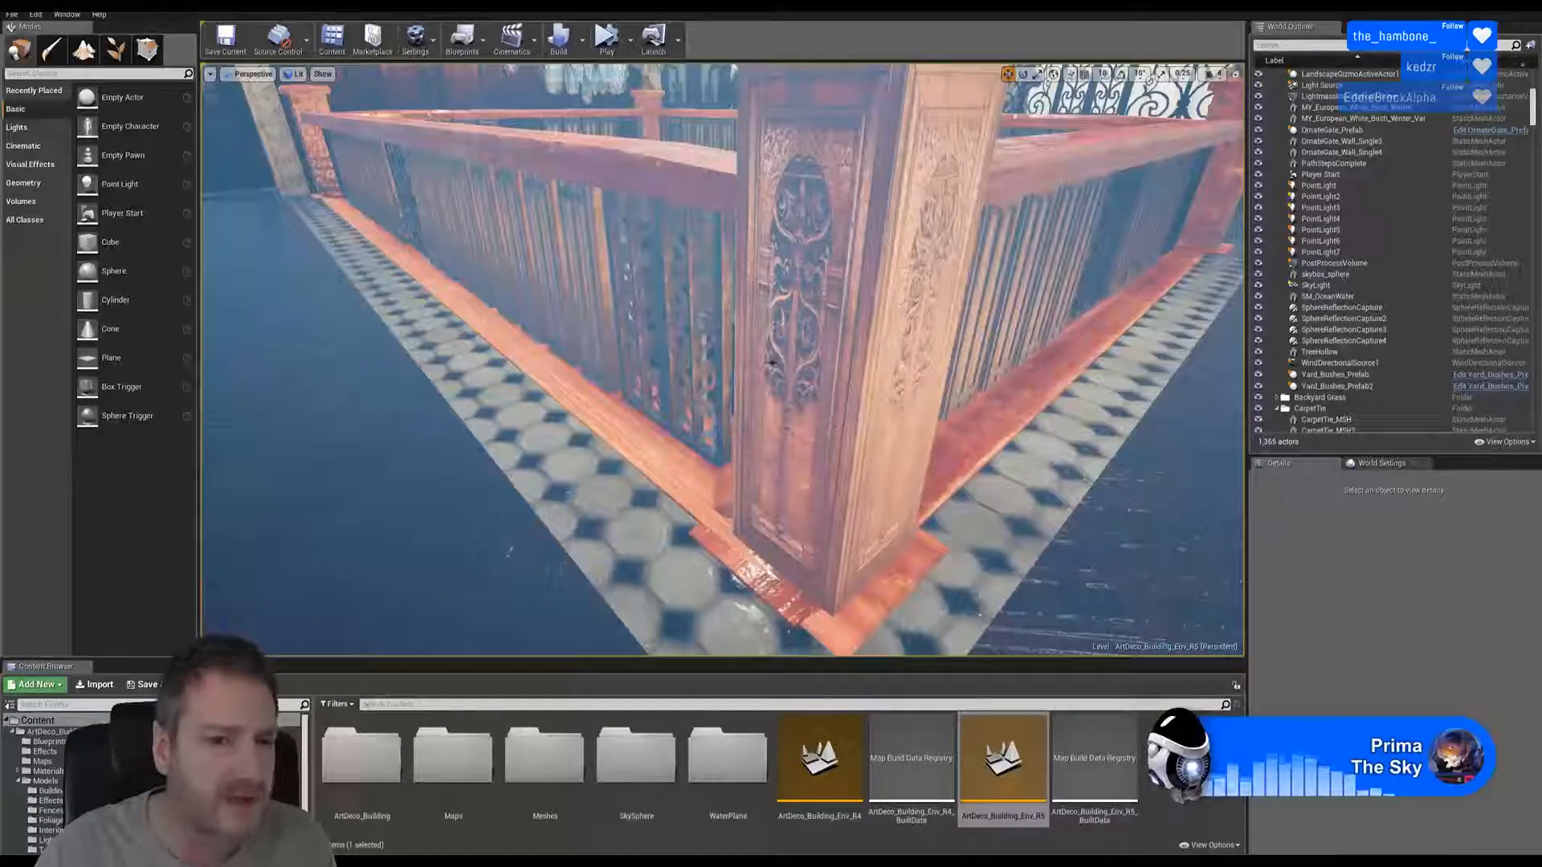
{"action": "right_click_drag", "start_coordinate": [634, 509], "coordinate": [642, 474]}
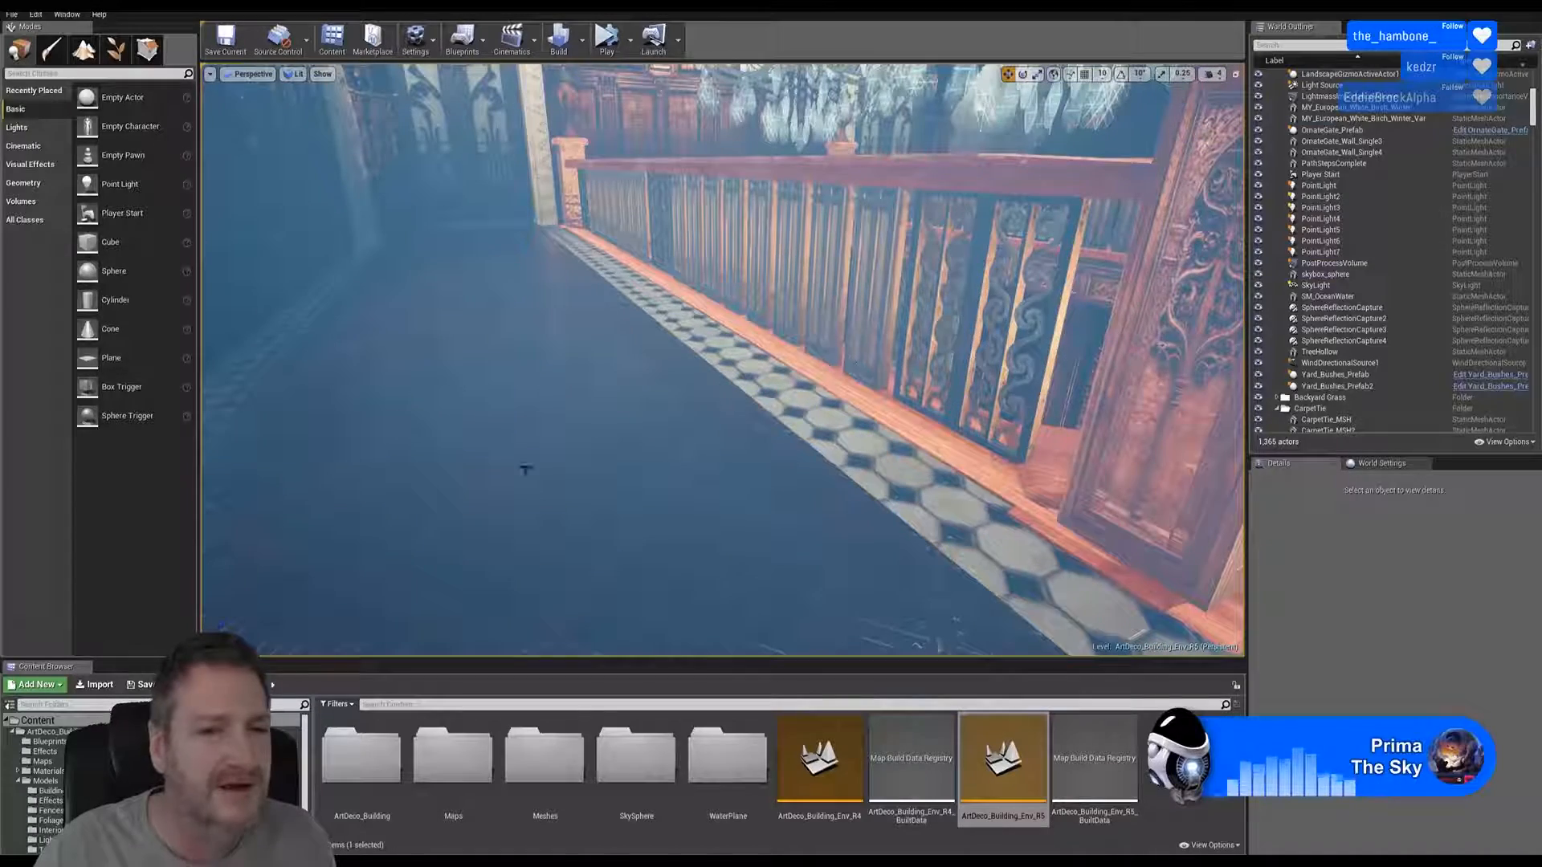
{"action": "right_click_drag", "start_coordinate": [725, 431], "coordinate": [654, 434]}
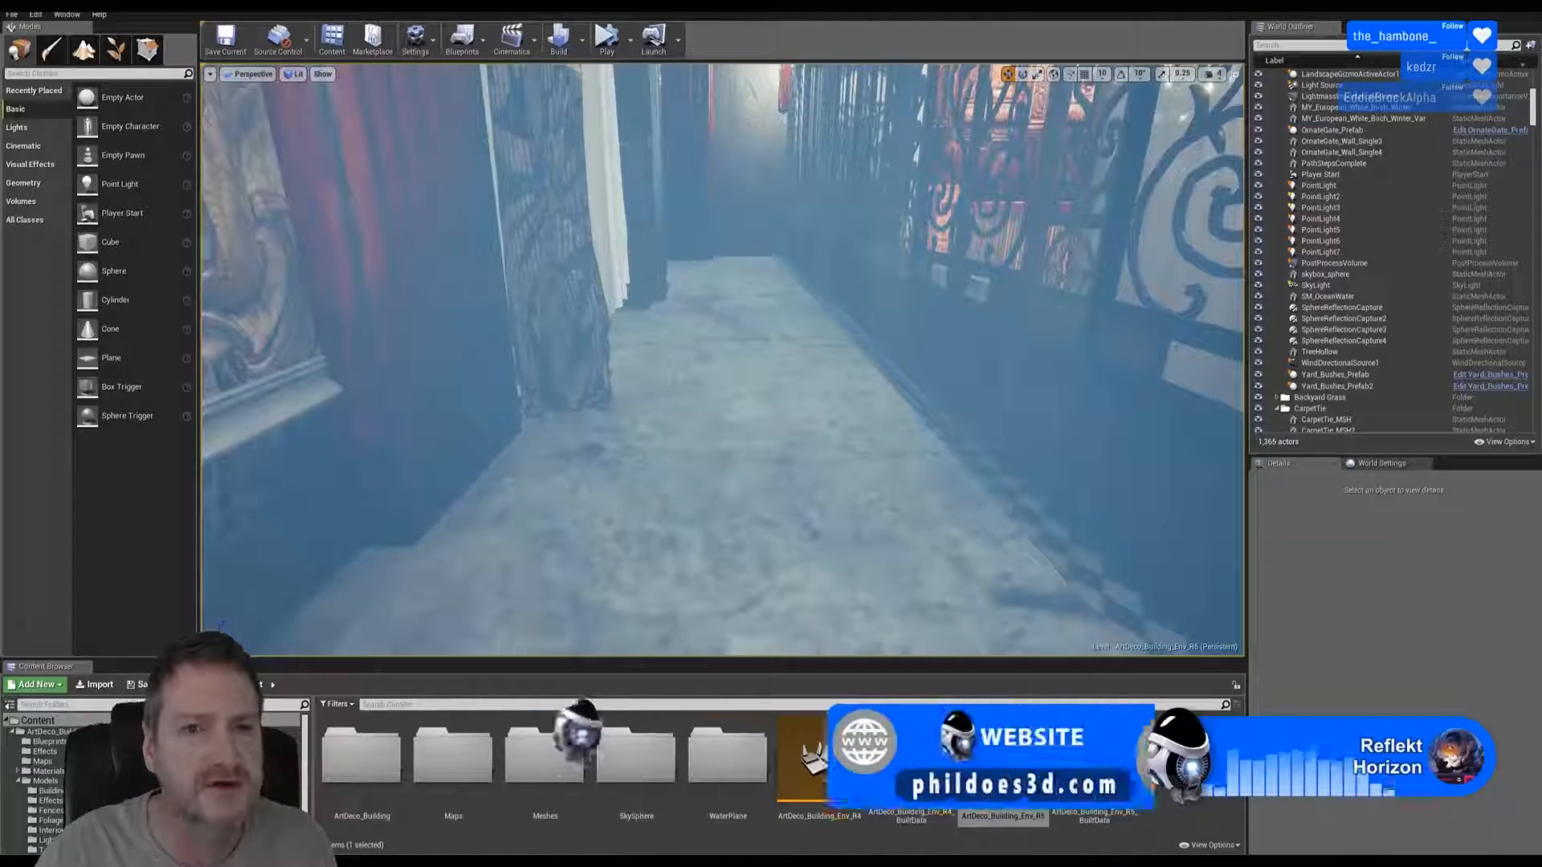
Switch back to Substance Painter and add the Ceramic 003 material as a layer on the hall floor strip
{"action": "key", "text": "alt+Tab"}
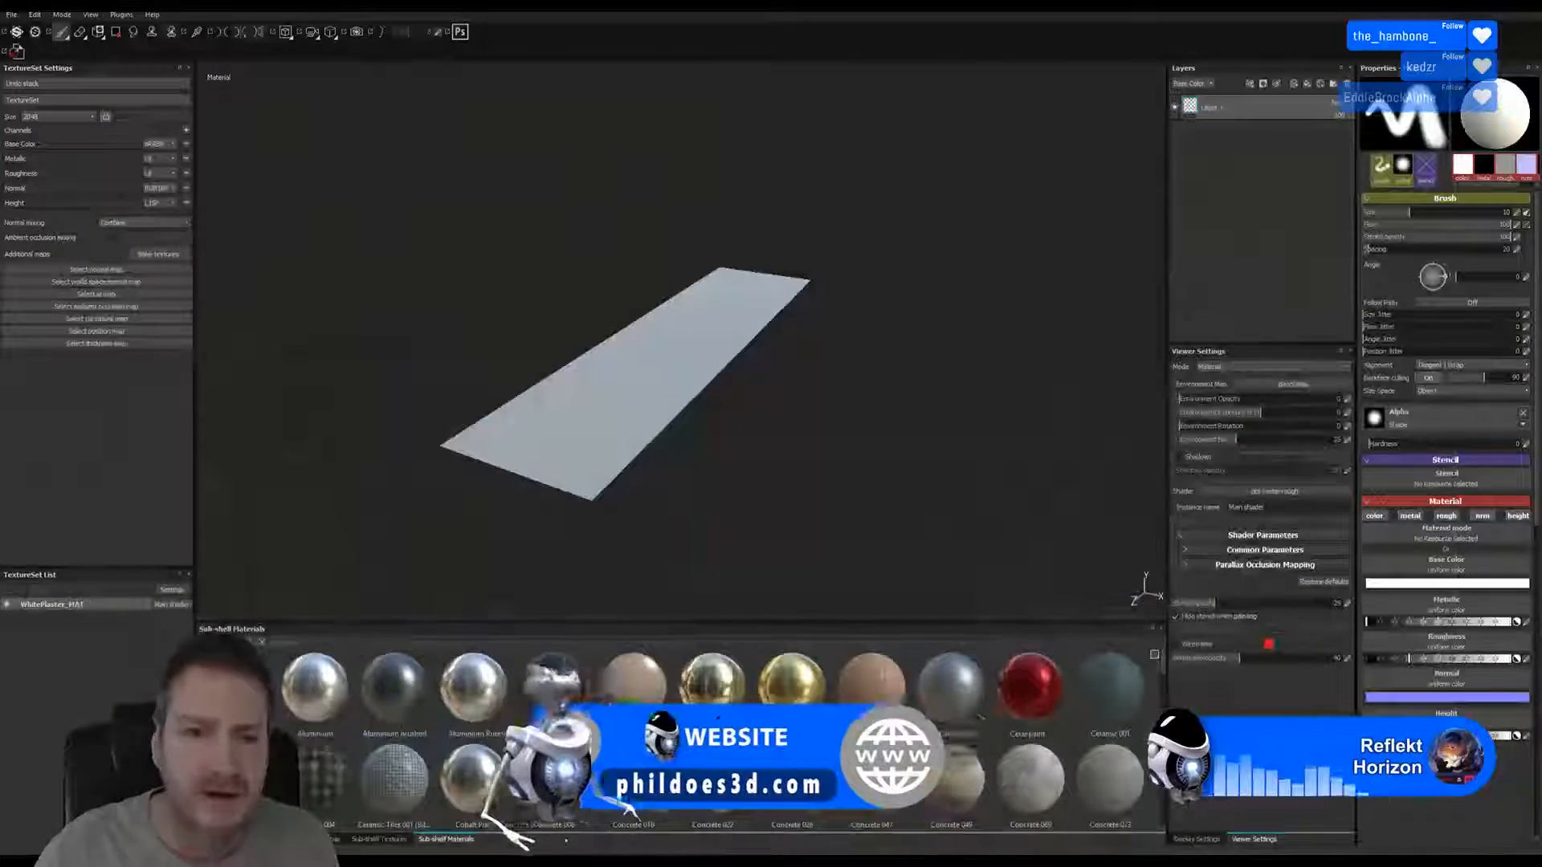
{"action": "left_click_drag", "start_coordinate": [394, 777], "coordinate": [1264, 193]}
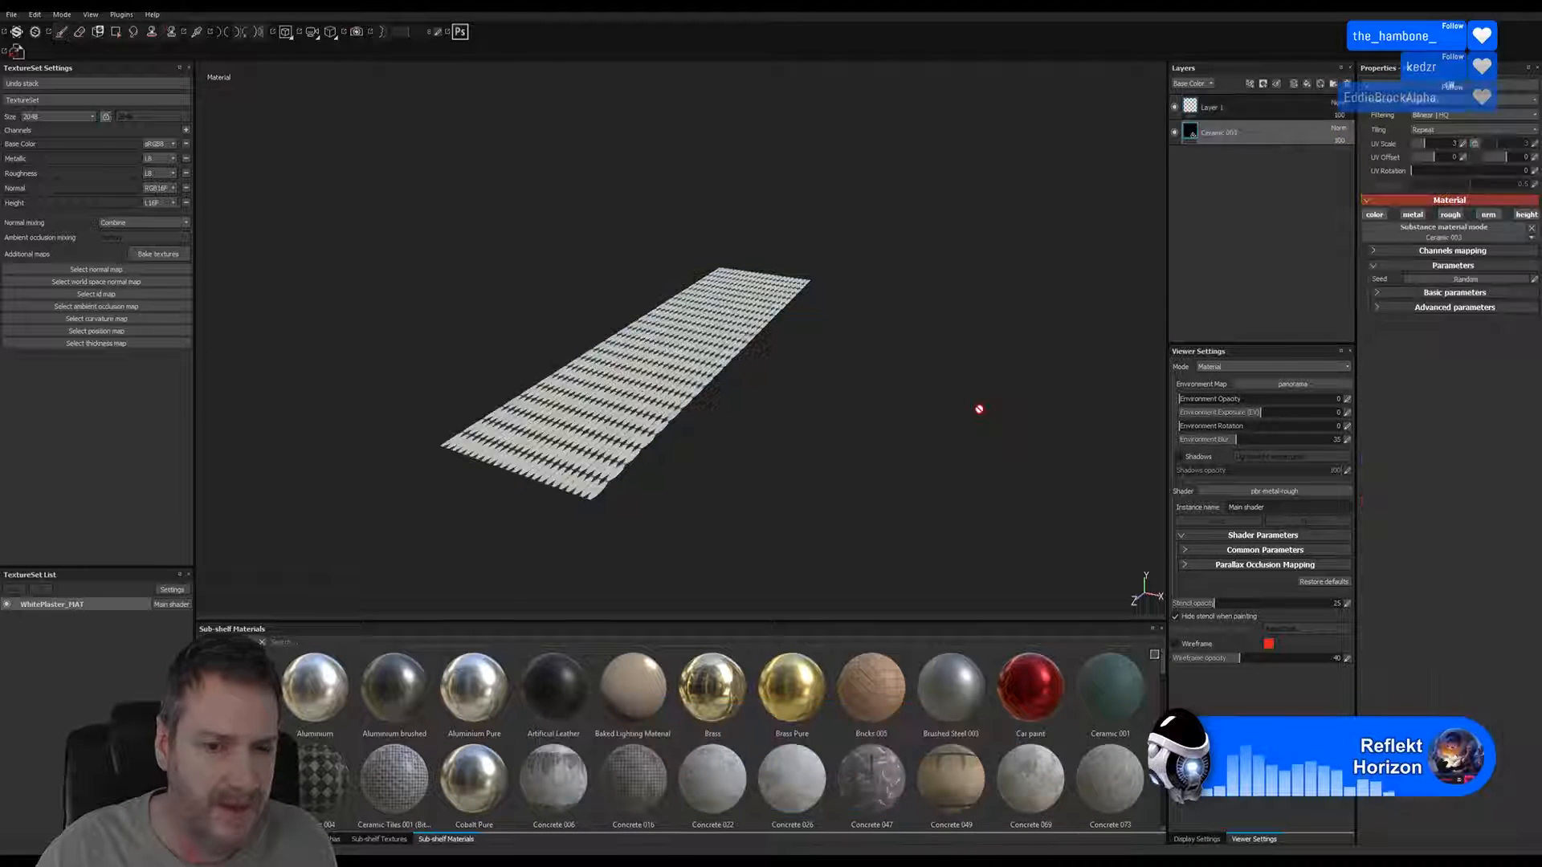
{"action": "left_click_drag", "start_coordinate": [556, 398], "coordinate": [1162, 197], "text": "alt"}
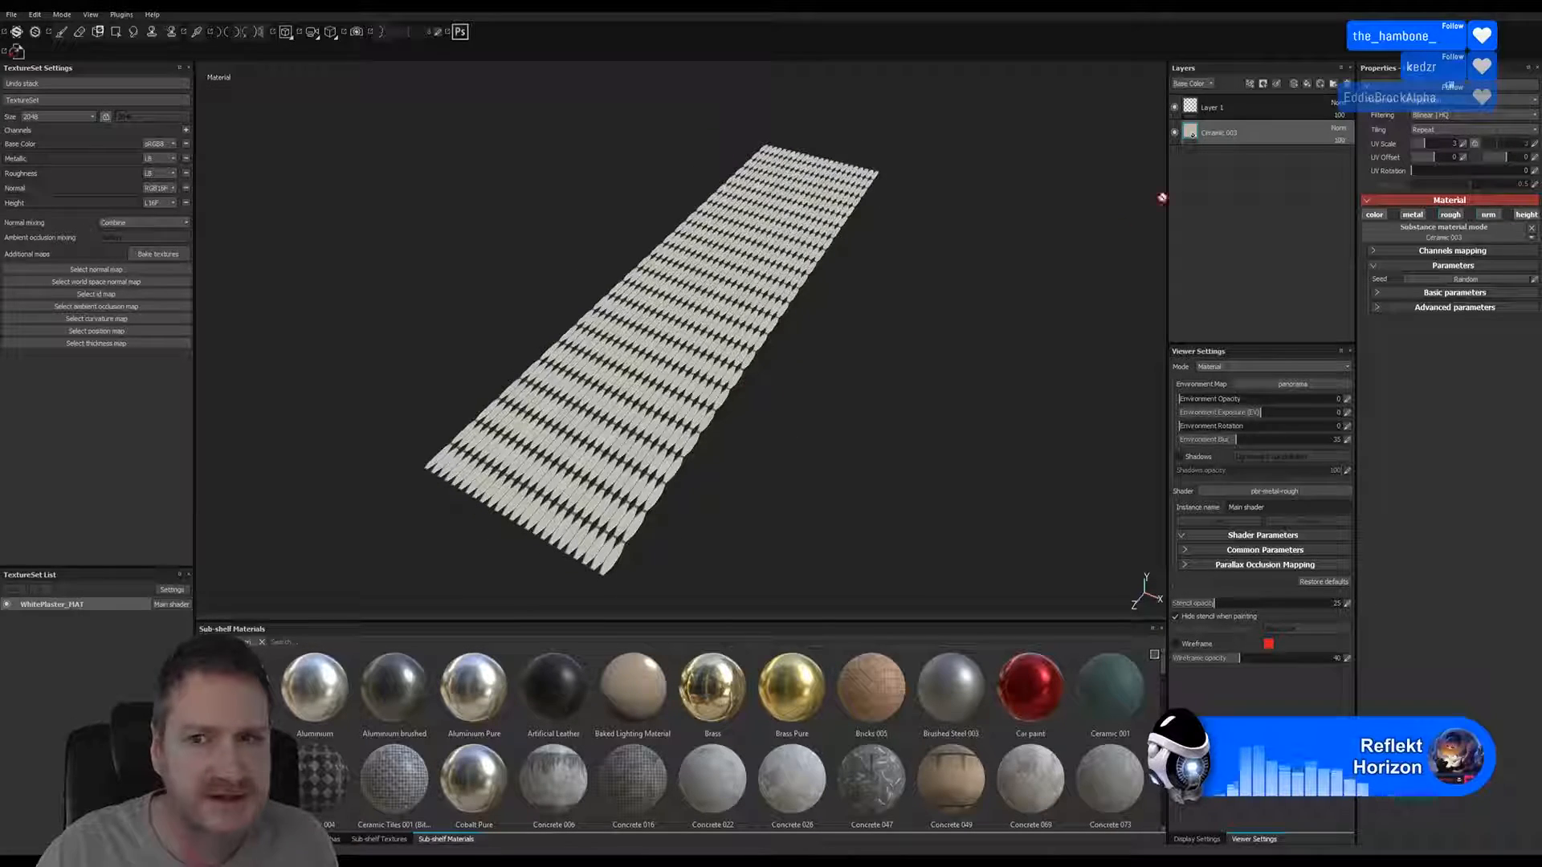
Delete the empty Layer 1 and set the first UV Scale value of the Ceramic 003 layer to 0.51
{"action": "left_click", "coordinate": [1232, 104]}
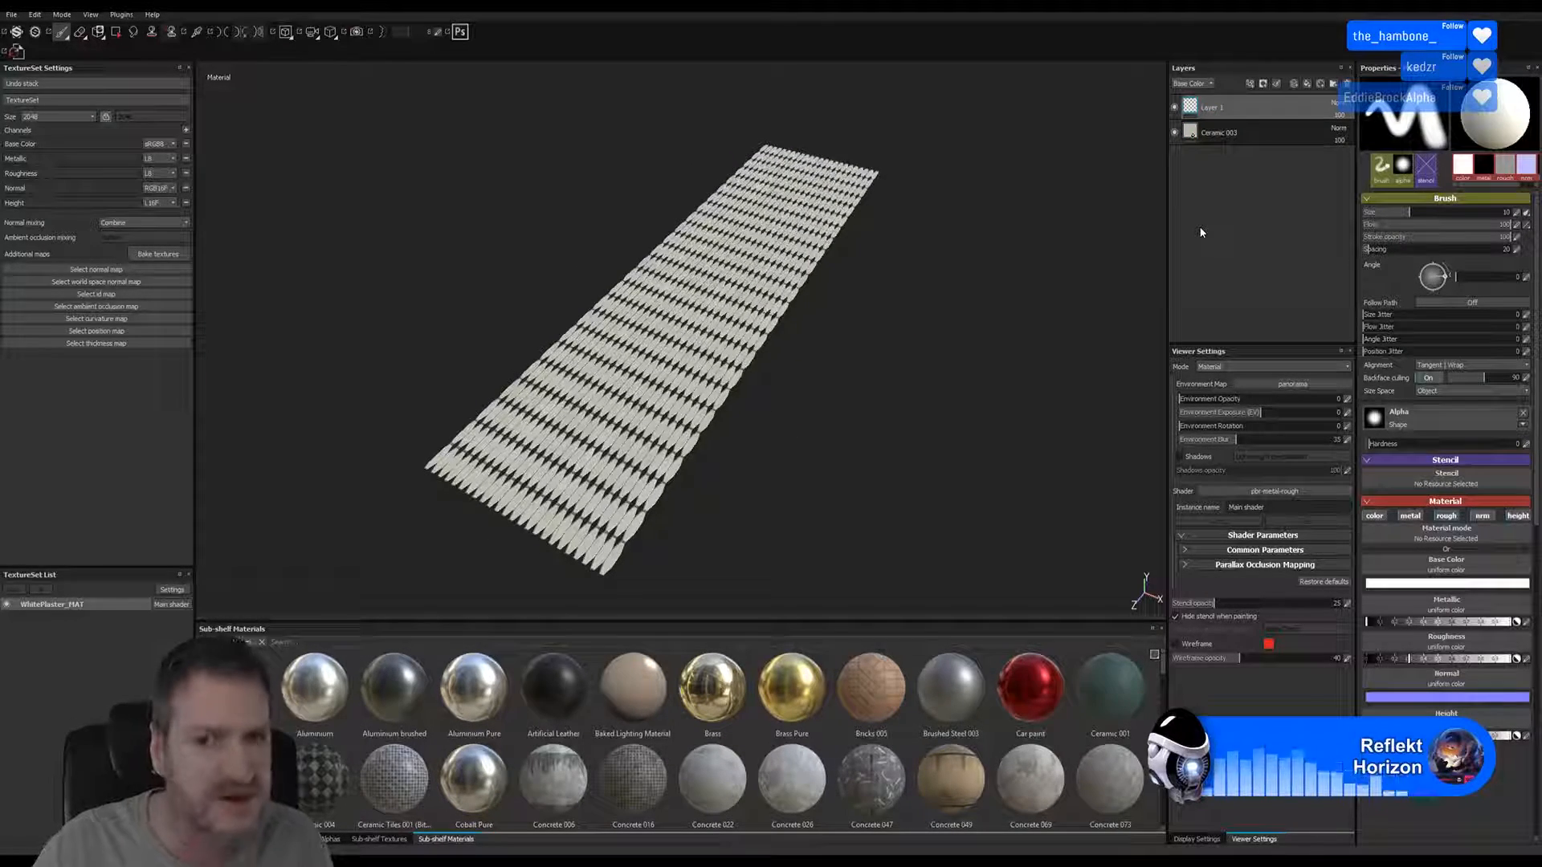
{"action": "key", "text": "Delete"}
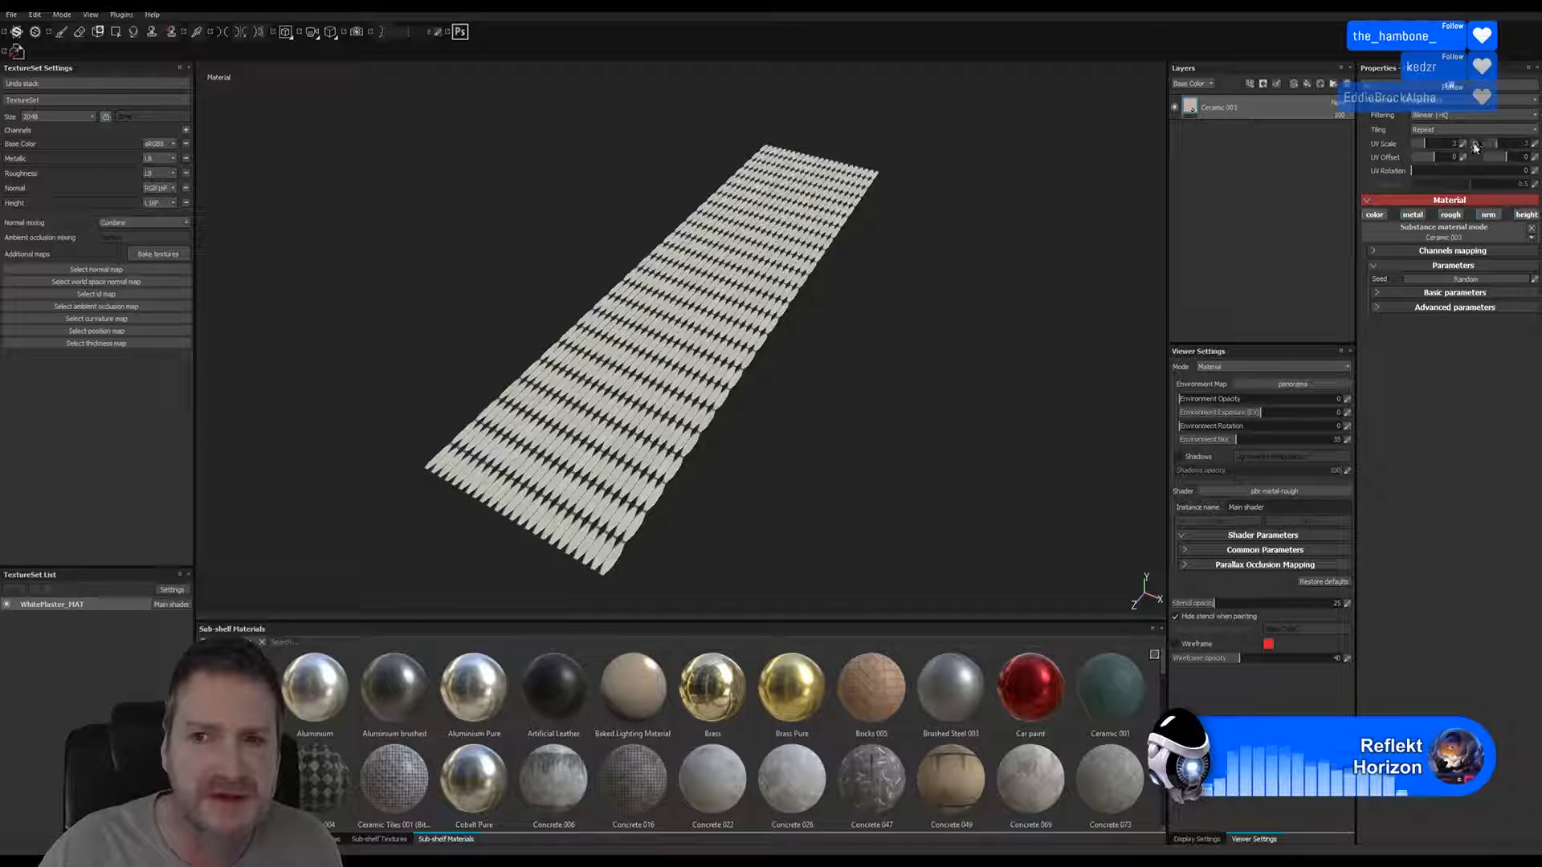
{"action": "left_click_drag", "start_coordinate": [1426, 144], "coordinate": [1418, 149]}
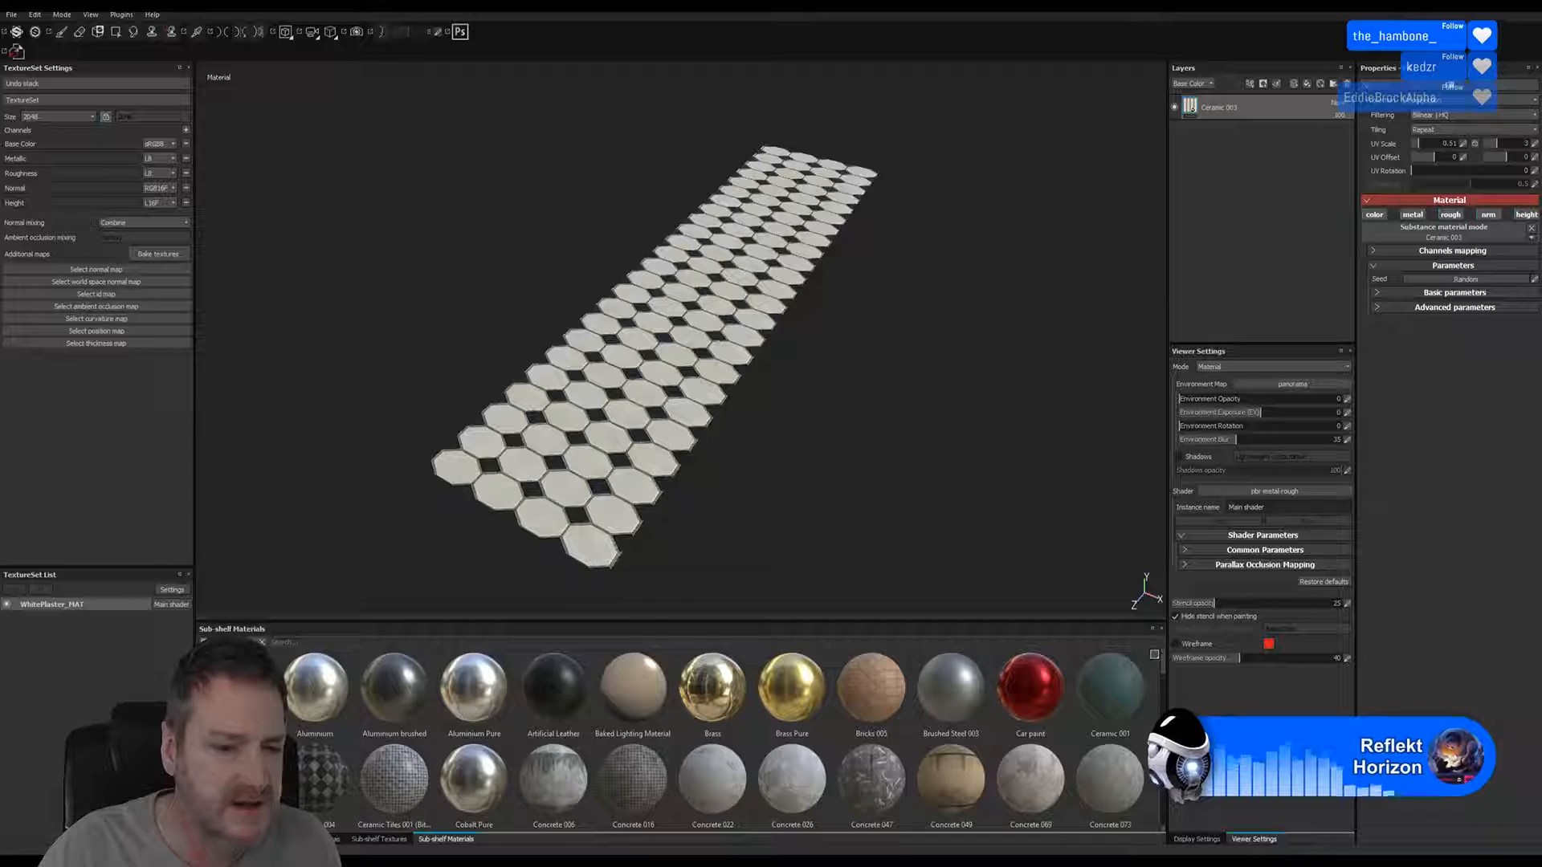
Switch to Unreal Editor and examine the size and layout of the tile borders on the upper hallway floor
{"action": "key", "text": "alt+Tab"}
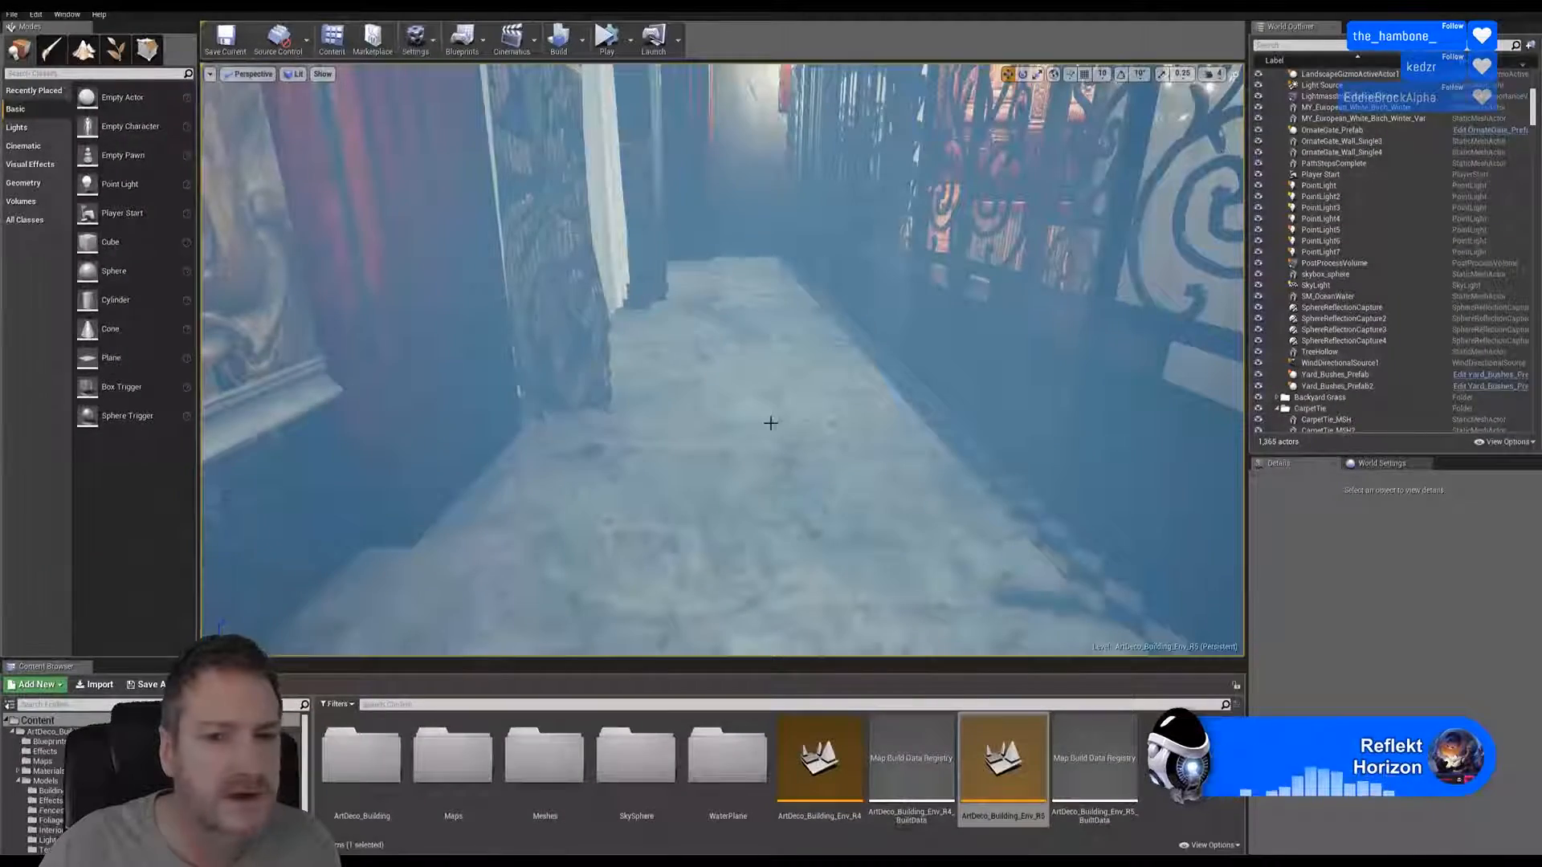
{"action": "key", "text": "w"}
{"action": "mouse_move", "coordinate": [766, 416]}
{"action": "right_mouse_down"}
{"action": "mouse_move", "coordinate": [897, 437]}
{"action": "mouse_move", "coordinate": [893, 455]}
{"action": "mouse_move", "coordinate": [851, 450]}
{"action": "right_mouse_up"}
{"action": "key", "text": "w"}
{"action": "key", "text": "d"}
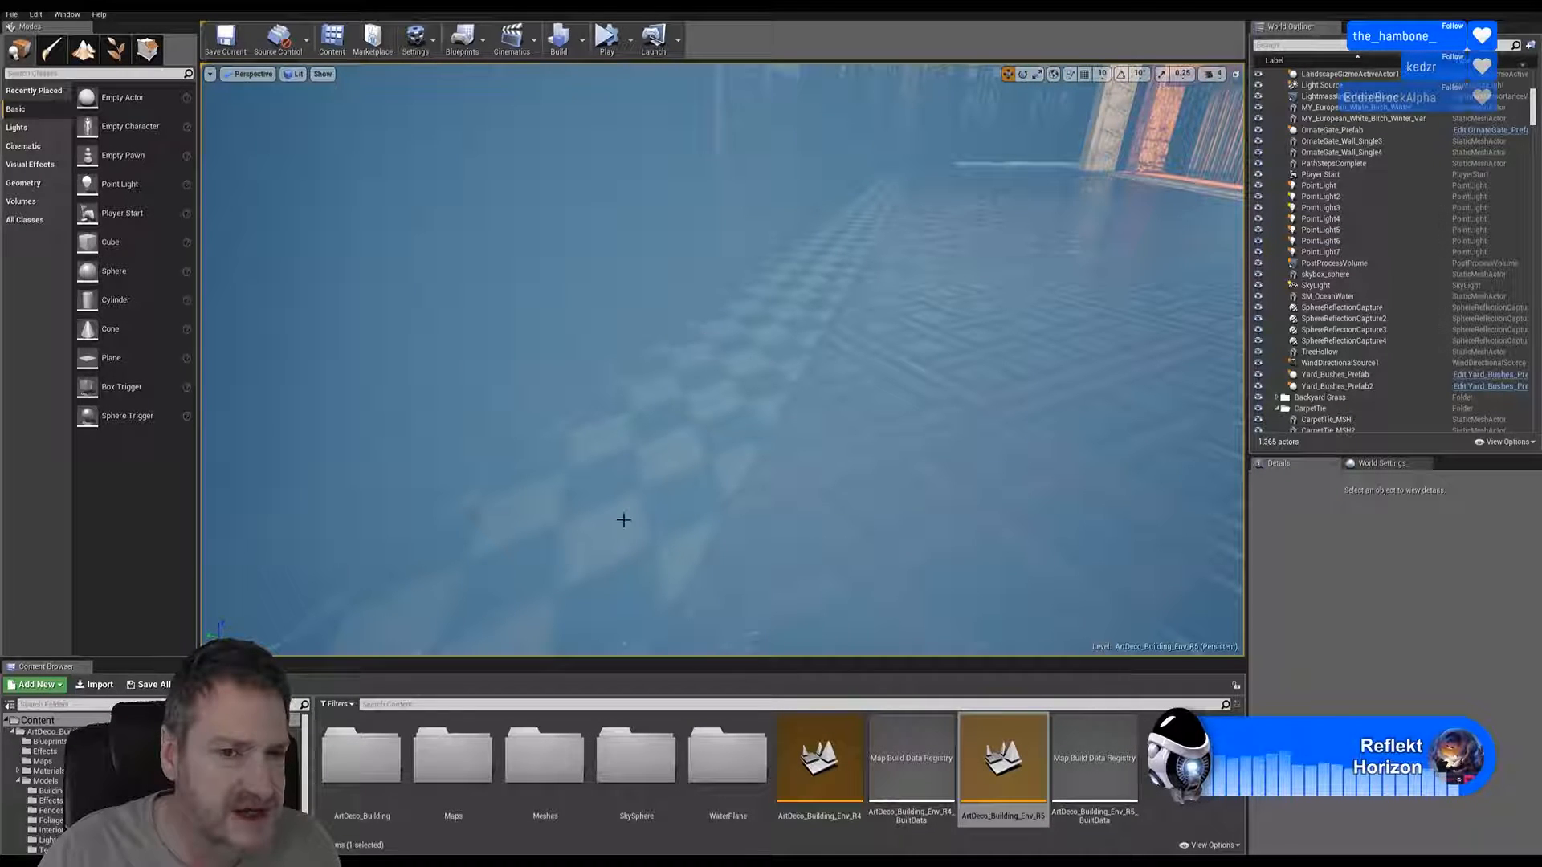
{"action": "right_click_drag", "start_coordinate": [891, 409], "coordinate": [1244, 425]}
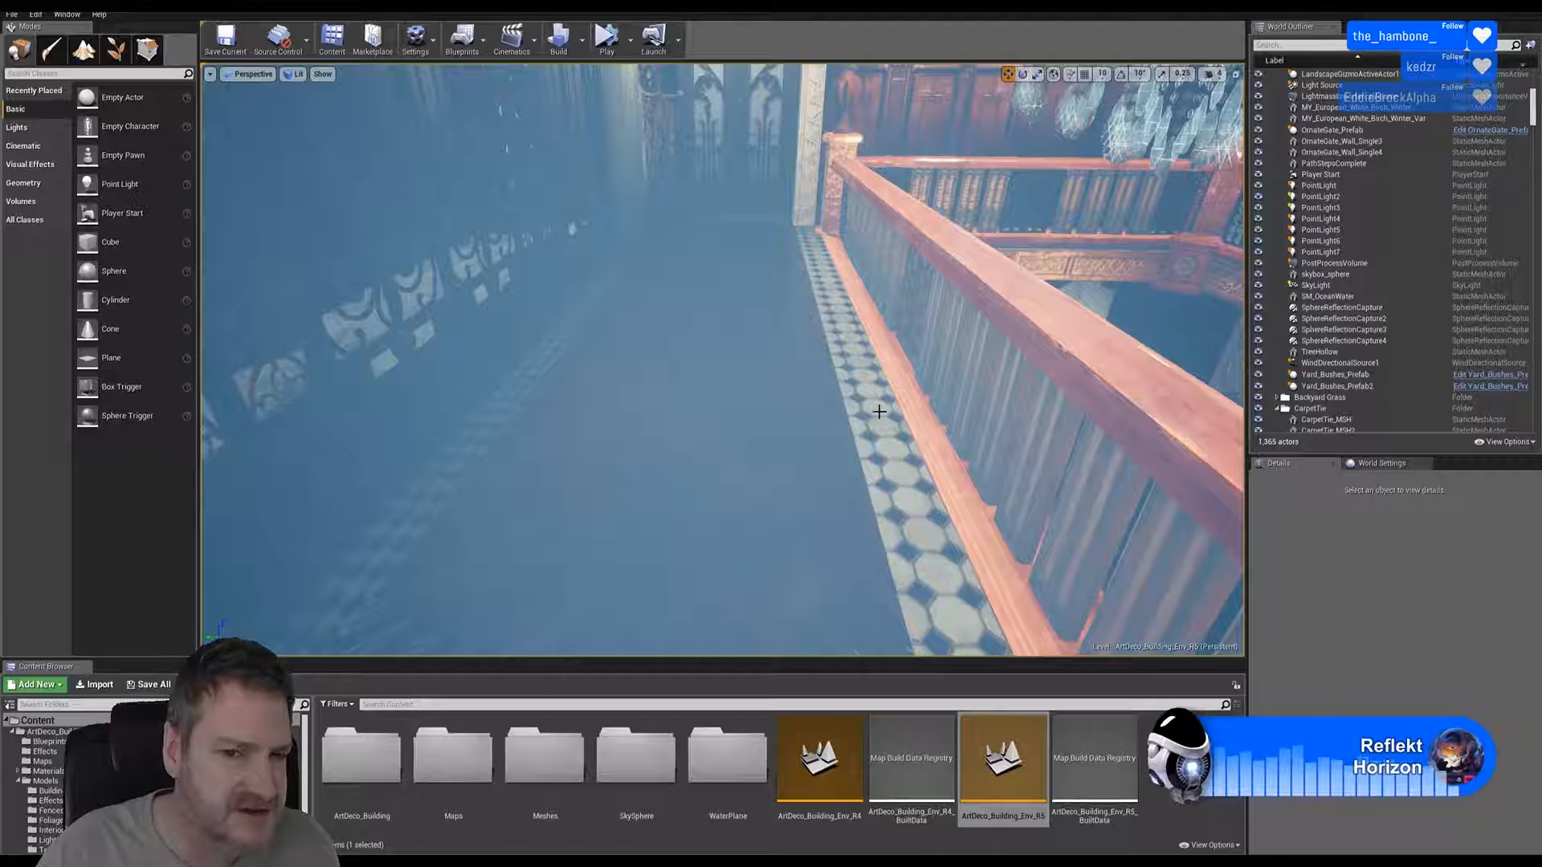
{"action": "right_click_drag", "start_coordinate": [797, 443], "coordinate": [803, 482]}
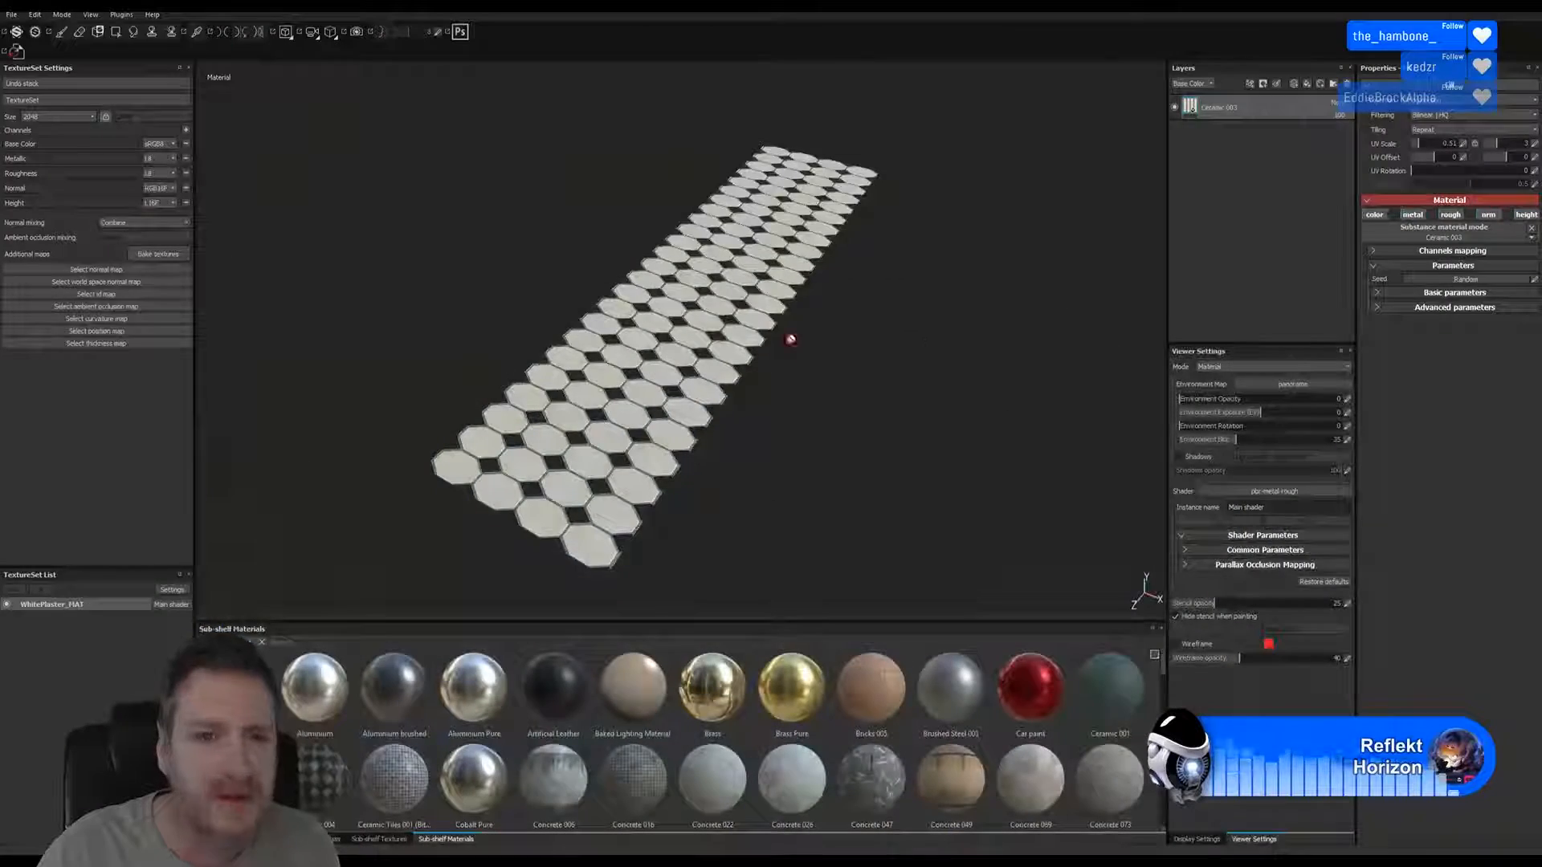
In Substance Painter, inspect the proportions and edges of the octagonal tiles across the floor strip
{"action": "left_click_drag", "start_coordinate": [806, 337], "coordinate": [808, 346], "text": "alt"}
{"action": "right_click_drag", "start_coordinate": [620, 464], "coordinate": [1004, 408], "text": "alt"}
{"action": "right_click_drag", "start_coordinate": [706, 465], "coordinate": [1387, 378], "text": "alt"}
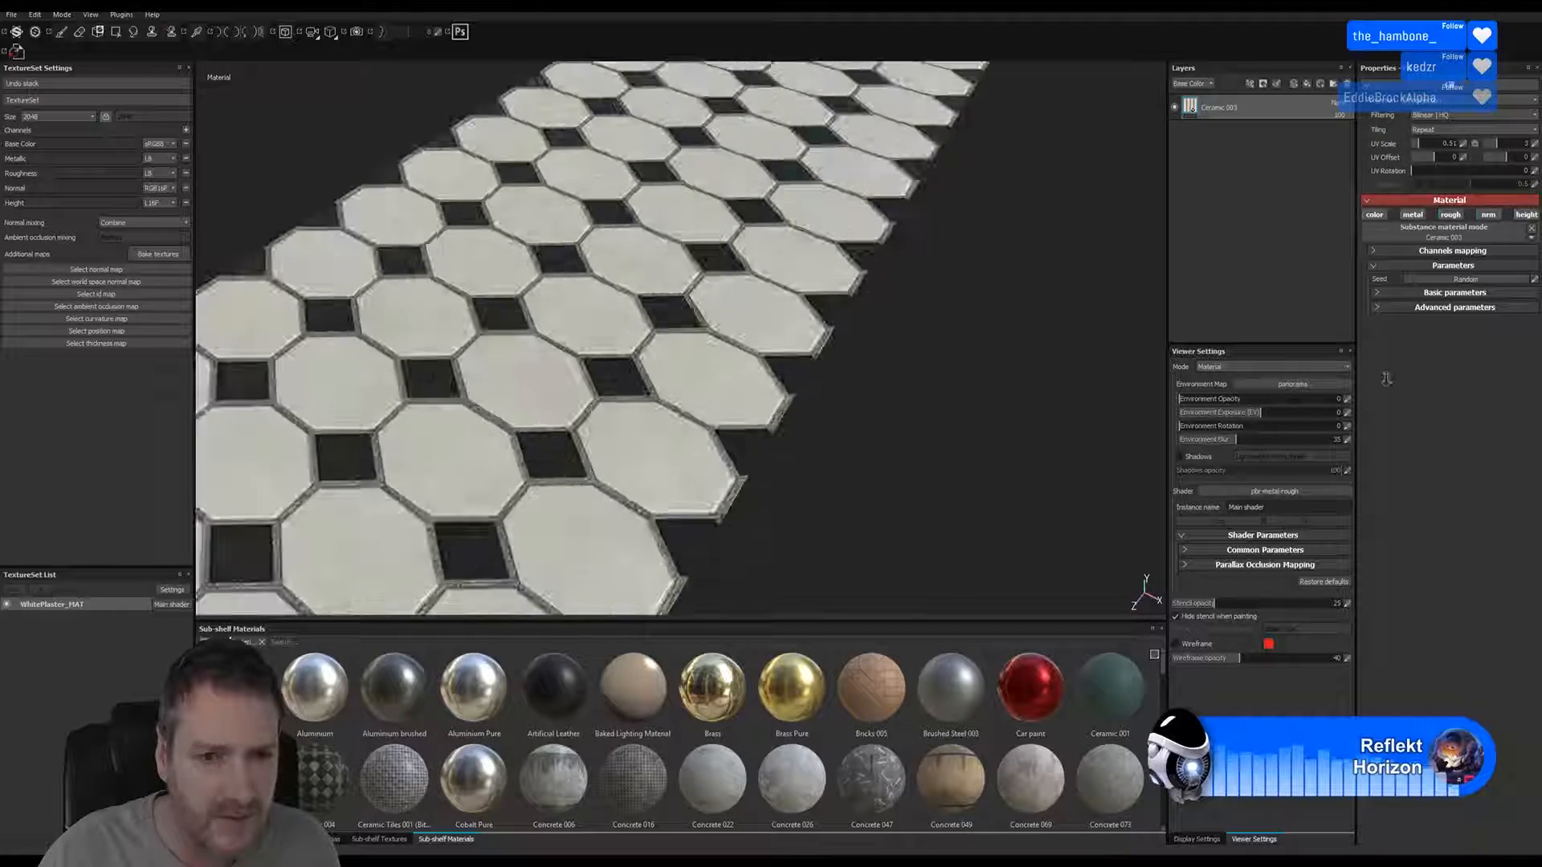
{"action": "right_click_drag", "start_coordinate": [747, 445], "coordinate": [839, 429], "text": "alt"}
{"action": "left_click_drag", "start_coordinate": [840, 430], "coordinate": [630, 454], "text": "alt"}
{"action": "right_click_drag", "start_coordinate": [561, 461], "coordinate": [492, 472], "text": "alt"}
{"action": "right_click_drag", "start_coordinate": [727, 408], "coordinate": [466, 408], "text": "alt"}
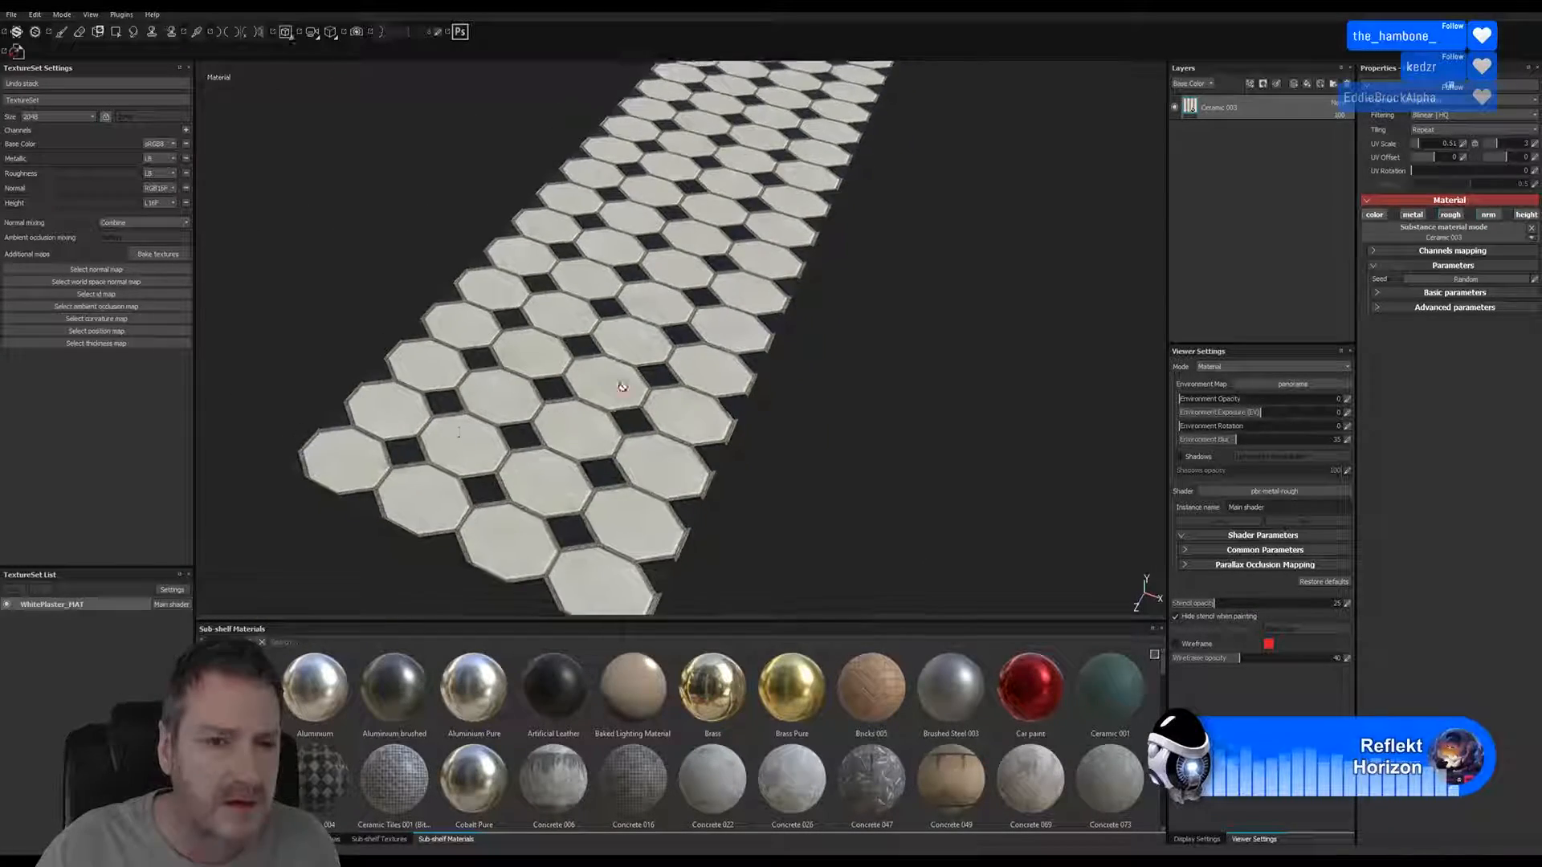
{"action": "middle_click_drag", "start_coordinate": [664, 333], "coordinate": [592, 419], "text": "alt"}
{"action": "right_click_drag", "start_coordinate": [691, 393], "coordinate": [573, 434], "text": "alt"}
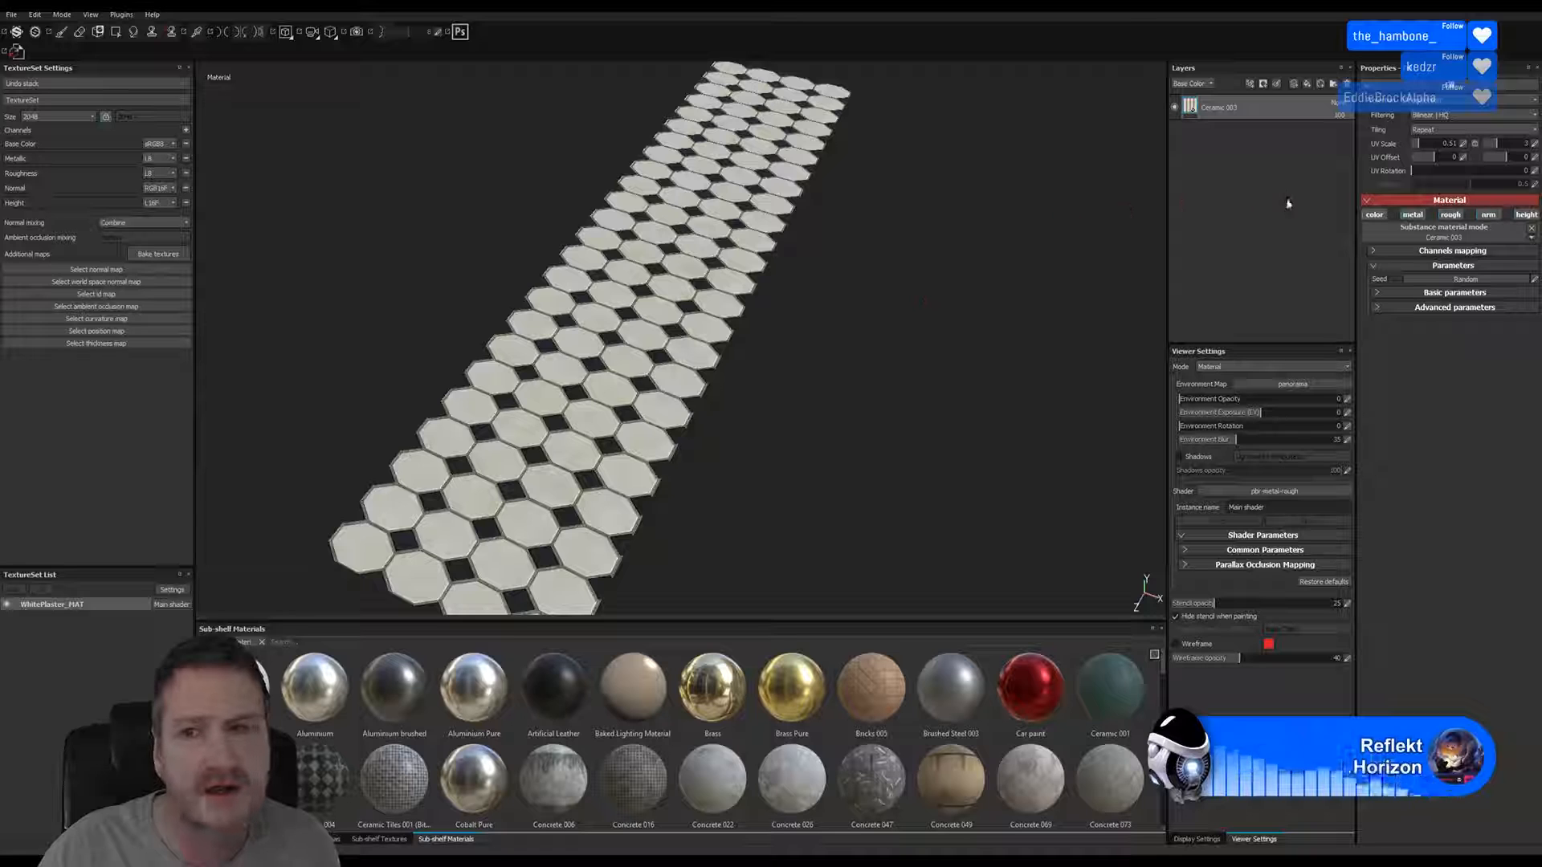
Expand the basic and advanced parameters of the Ceramic 003 material and set Missing Tiles to 0.15
{"action": "left_click", "coordinate": [1373, 307]}
{"action": "left_click", "coordinate": [1380, 294]}
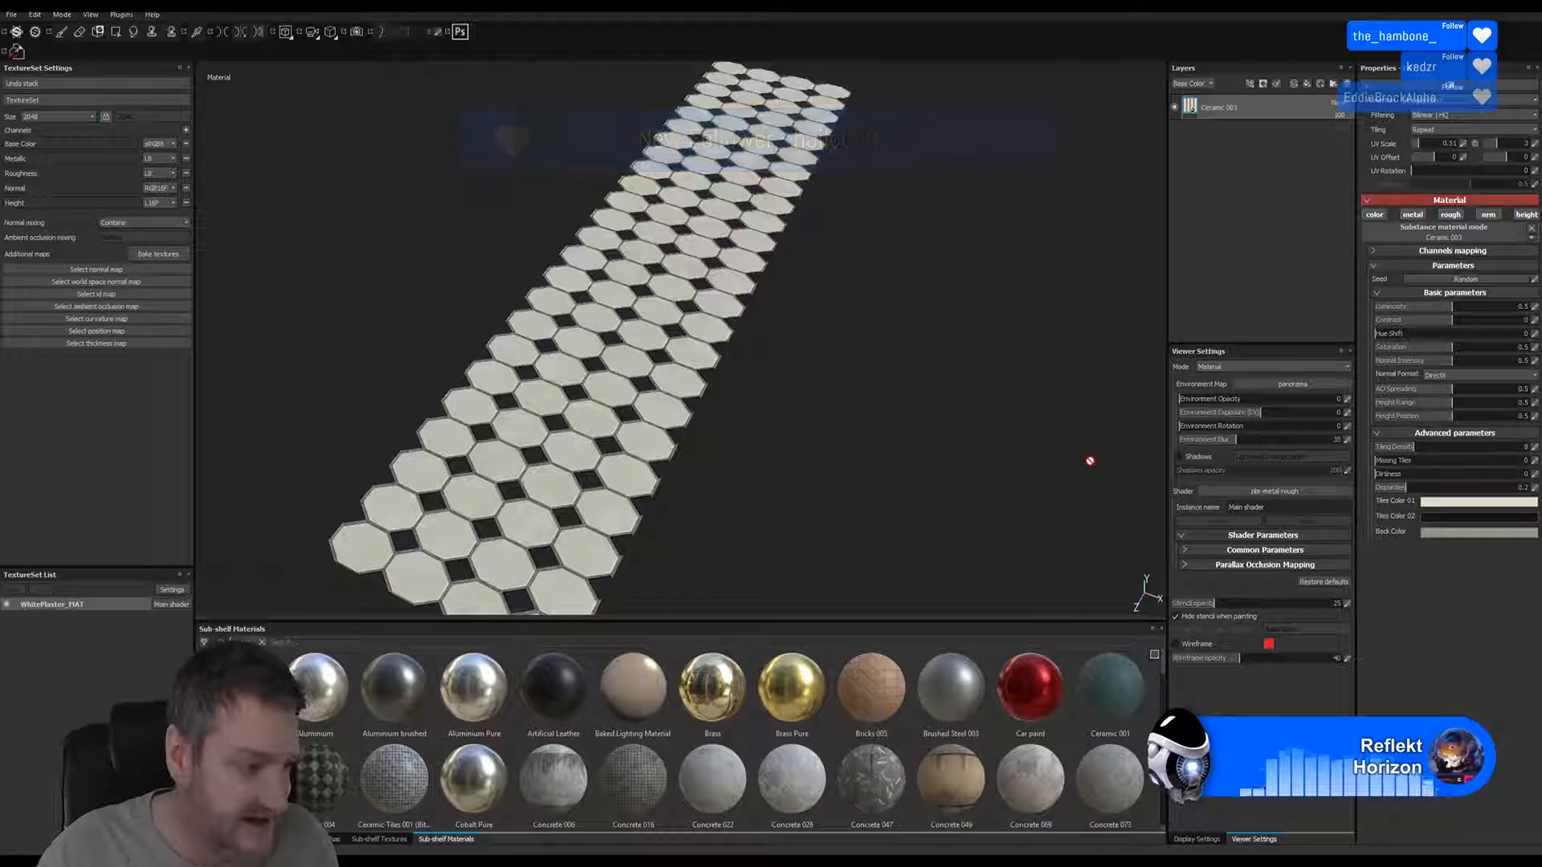
{"action": "right_click_drag", "start_coordinate": [591, 468], "coordinate": [1174, 499], "text": "alt"}
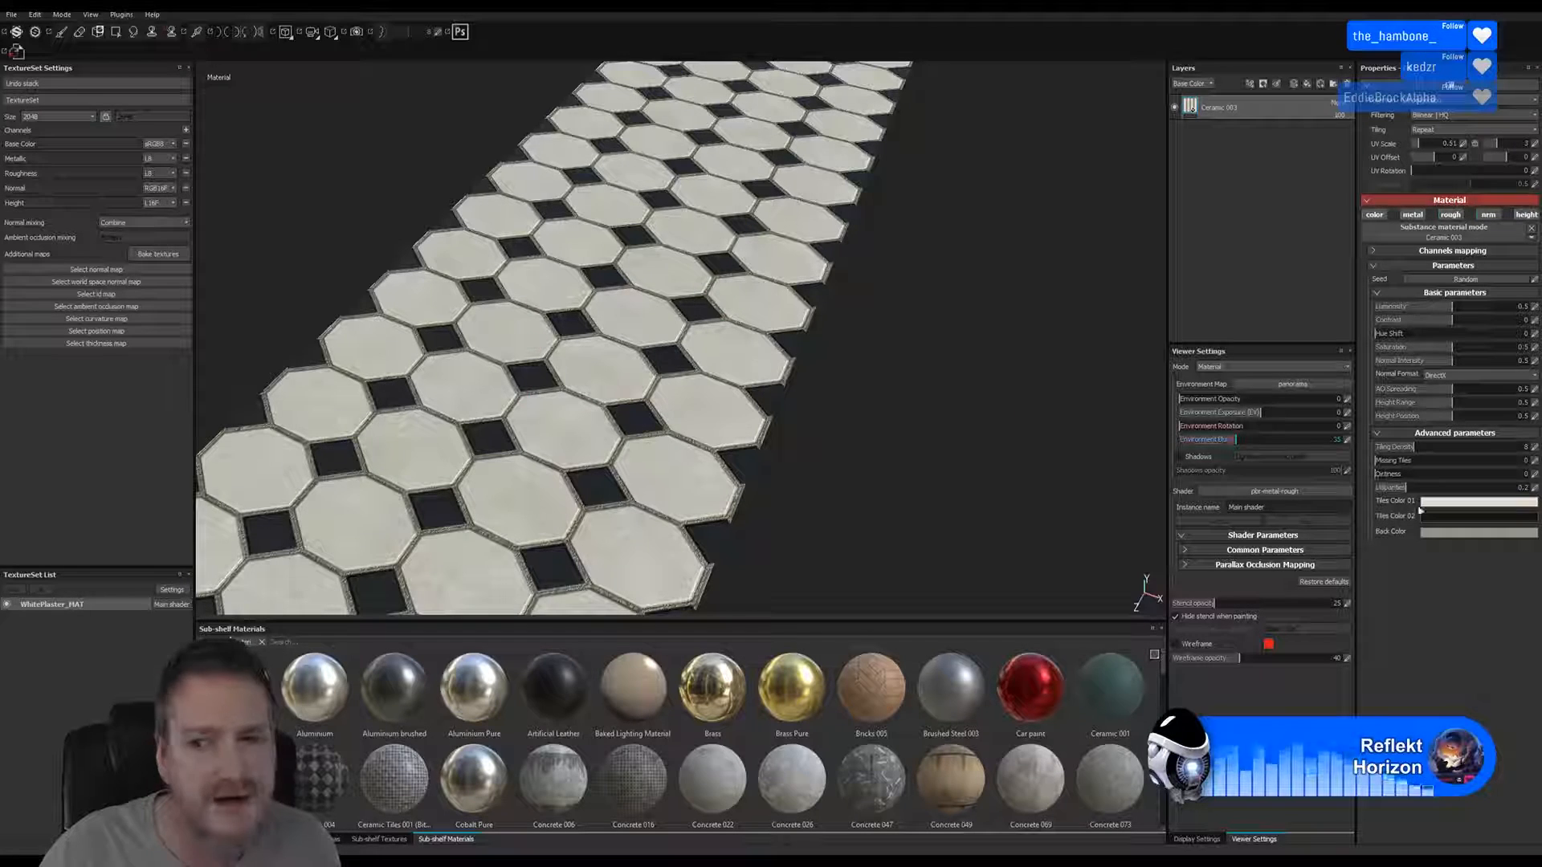
{"action": "left_click", "coordinate": [1394, 462]}
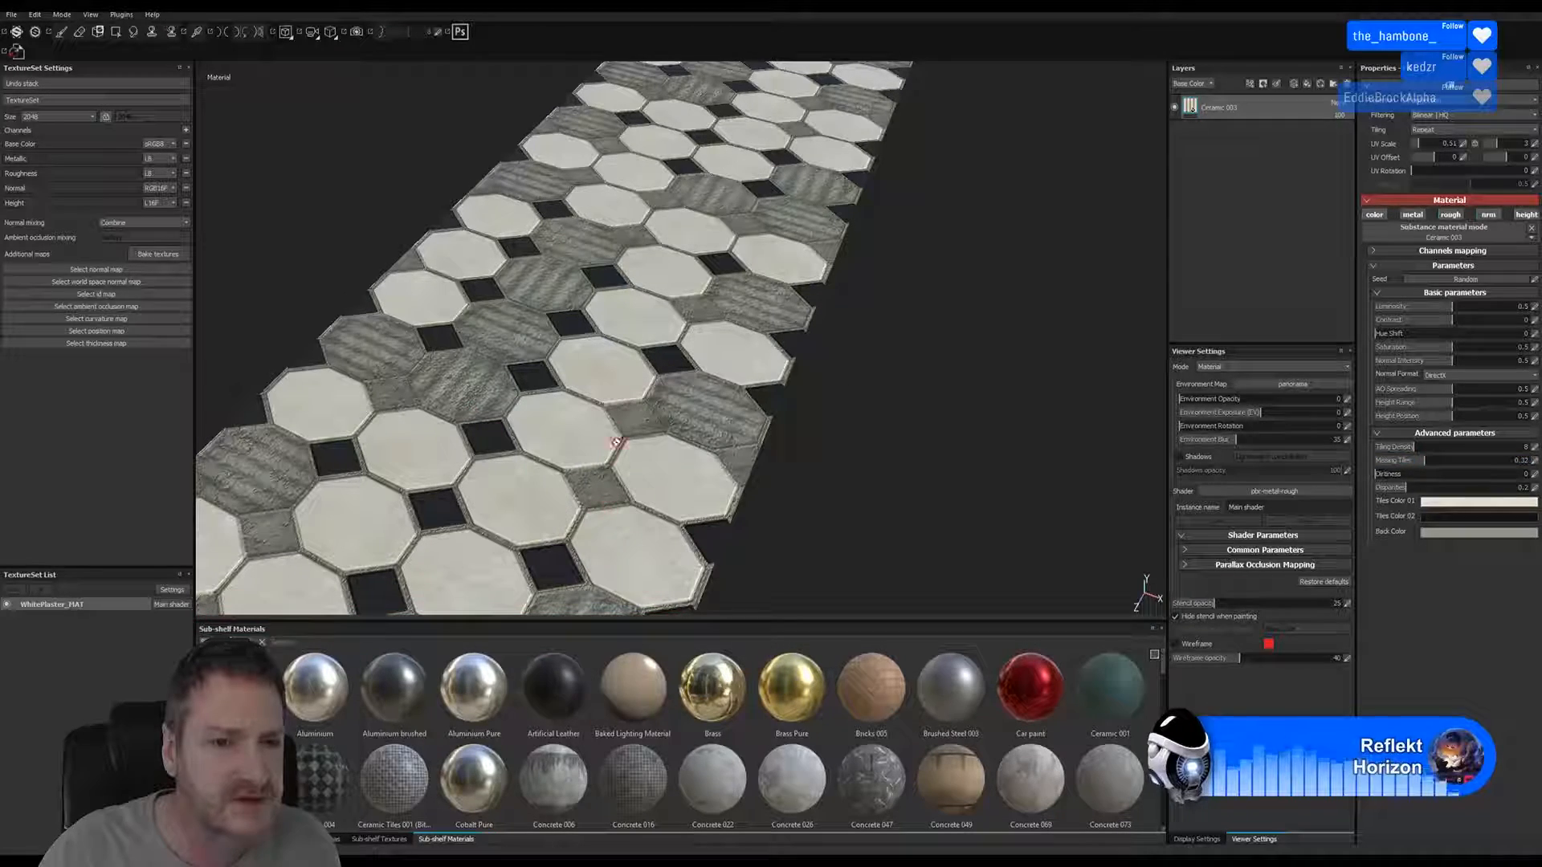
{"action": "right_click_drag", "start_coordinate": [482, 470], "coordinate": [370, 514], "text": "alt"}
{"action": "right_click_drag", "start_coordinate": [592, 409], "coordinate": [309, 530], "text": "alt"}
{"action": "right_click_drag", "start_coordinate": [713, 374], "coordinate": [479, 465], "text": "alt"}
{"action": "right_click_drag", "start_coordinate": [694, 326], "coordinate": [500, 258], "text": "alt"}
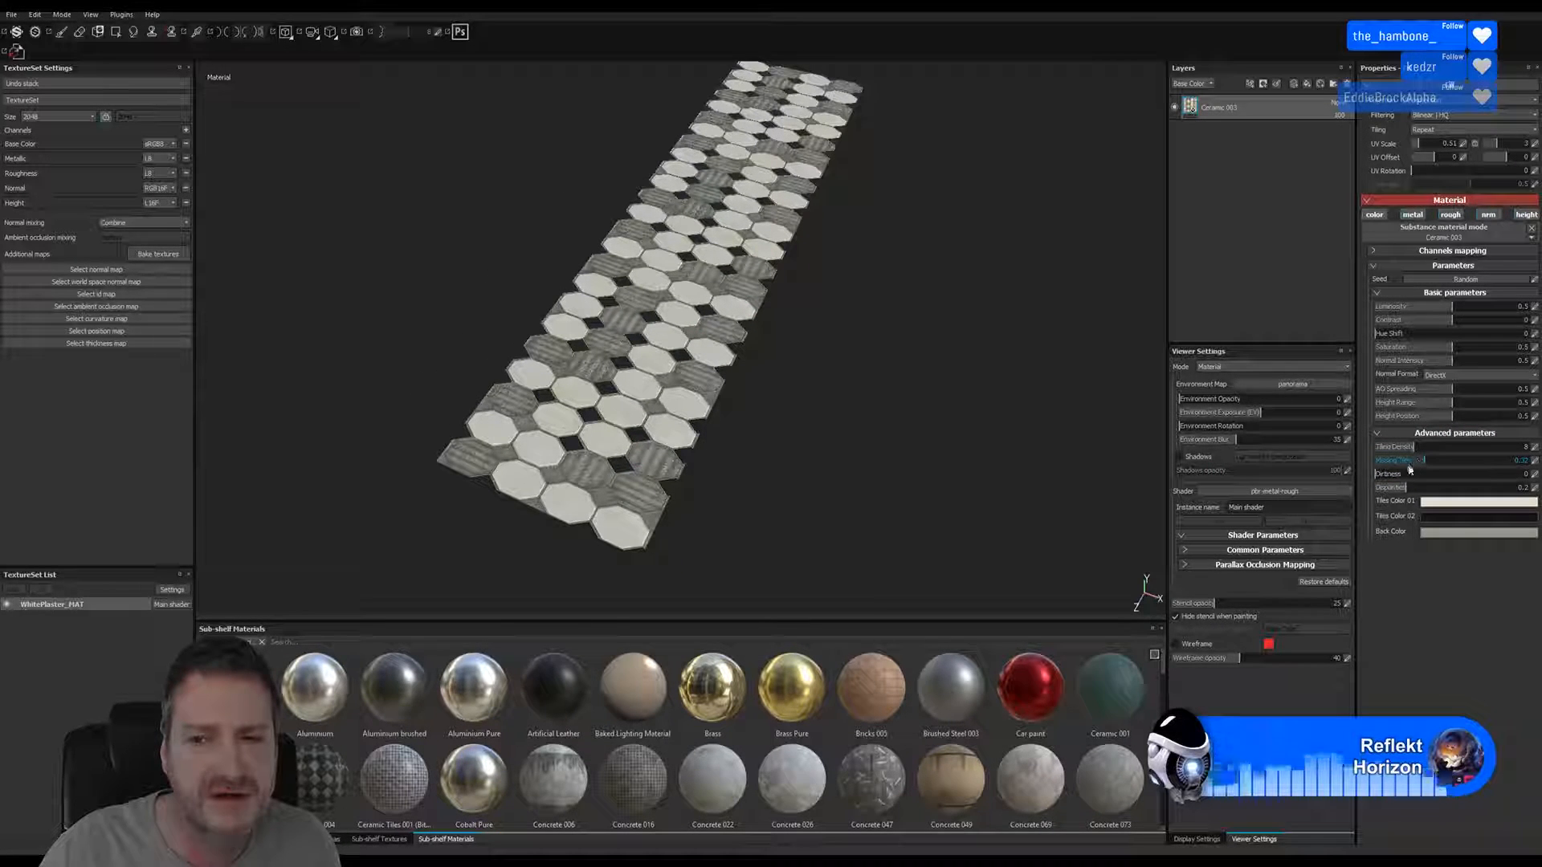
{"action": "left_click_drag", "start_coordinate": [1405, 461], "coordinate": [1397, 461]}
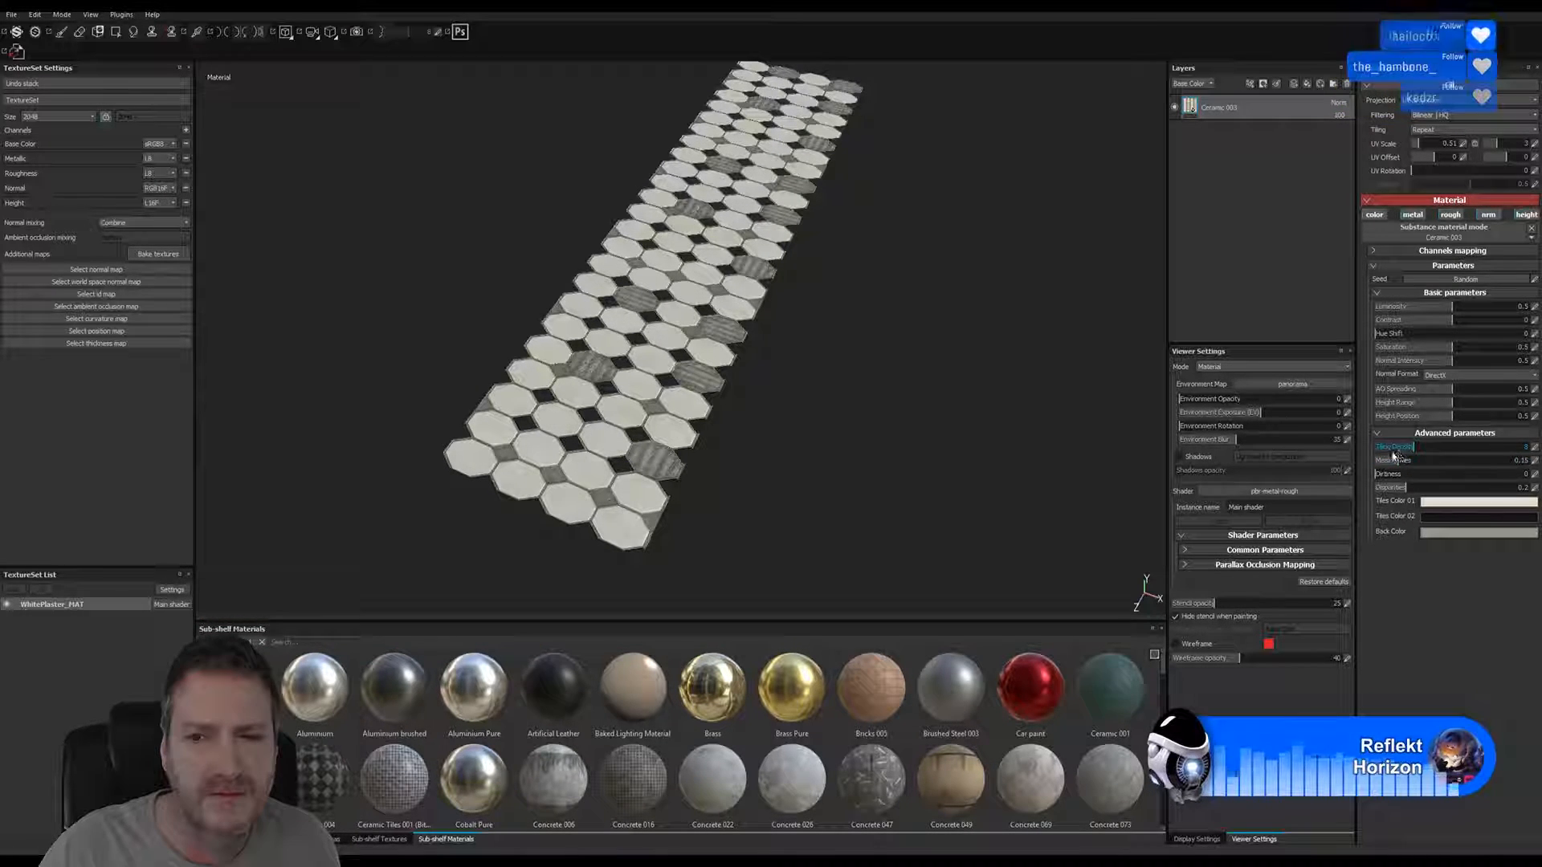
Lower the Ceramic 003 material's tile density to 5 for larger octagonal tiles
{"action": "left_click", "coordinate": [1393, 447]}
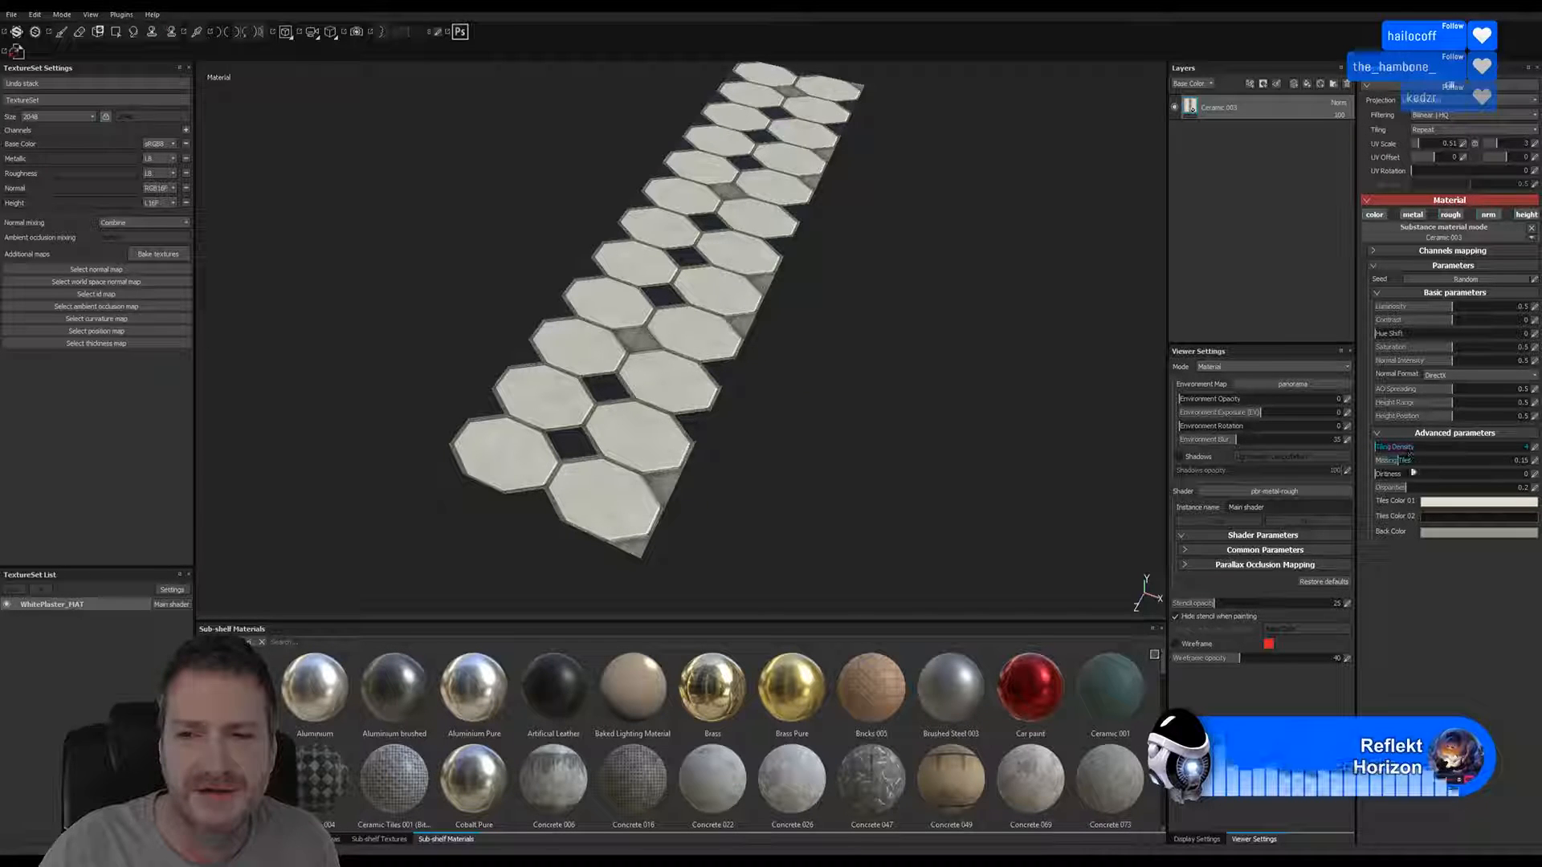
{"action": "left_click", "coordinate": [1394, 447]}
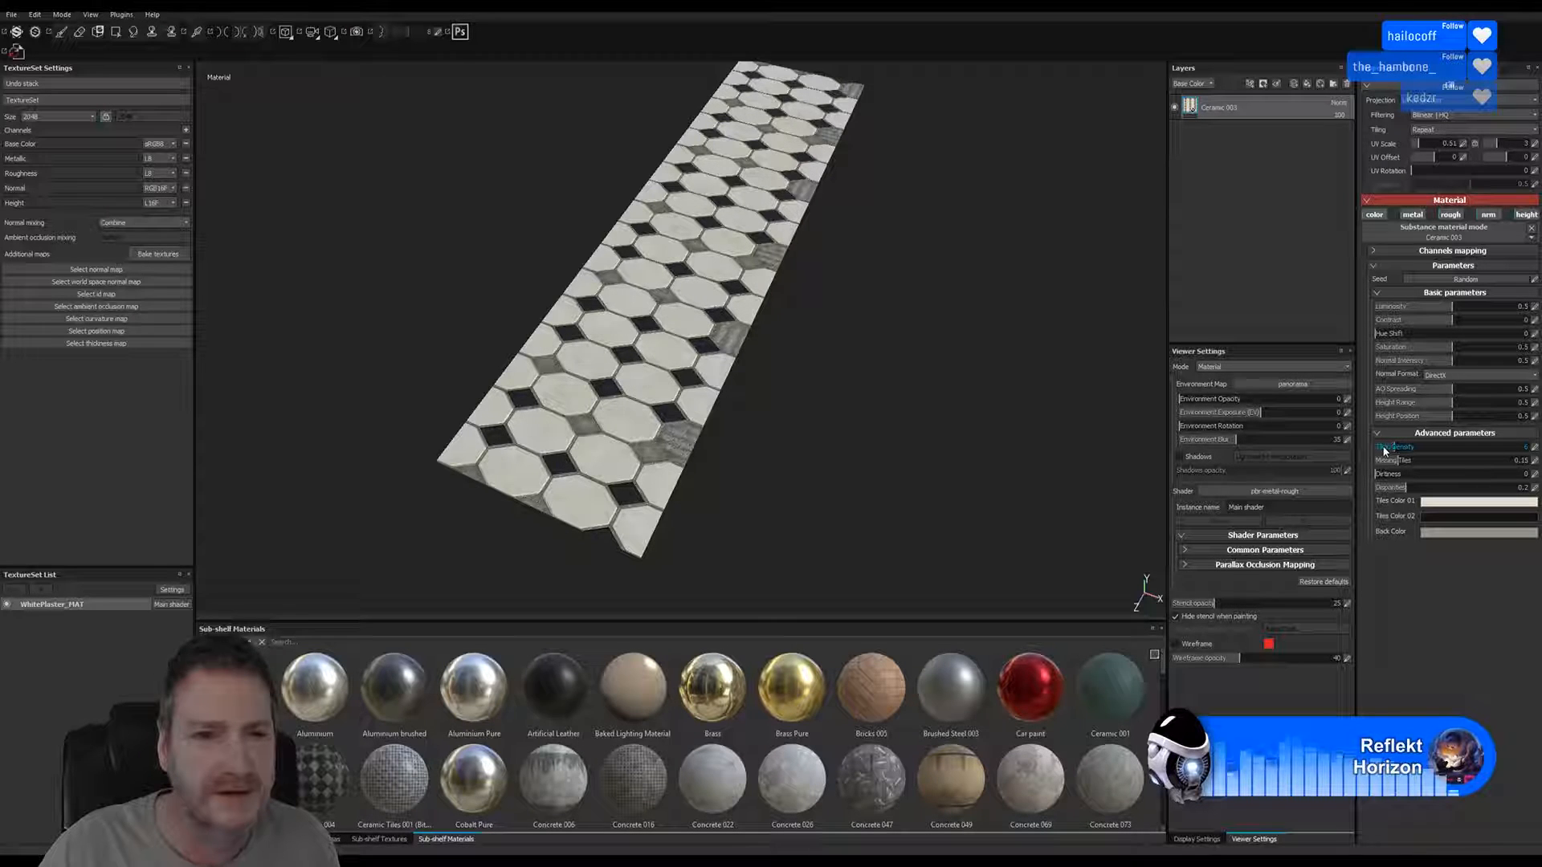
{"action": "left_click", "coordinate": [1386, 451]}
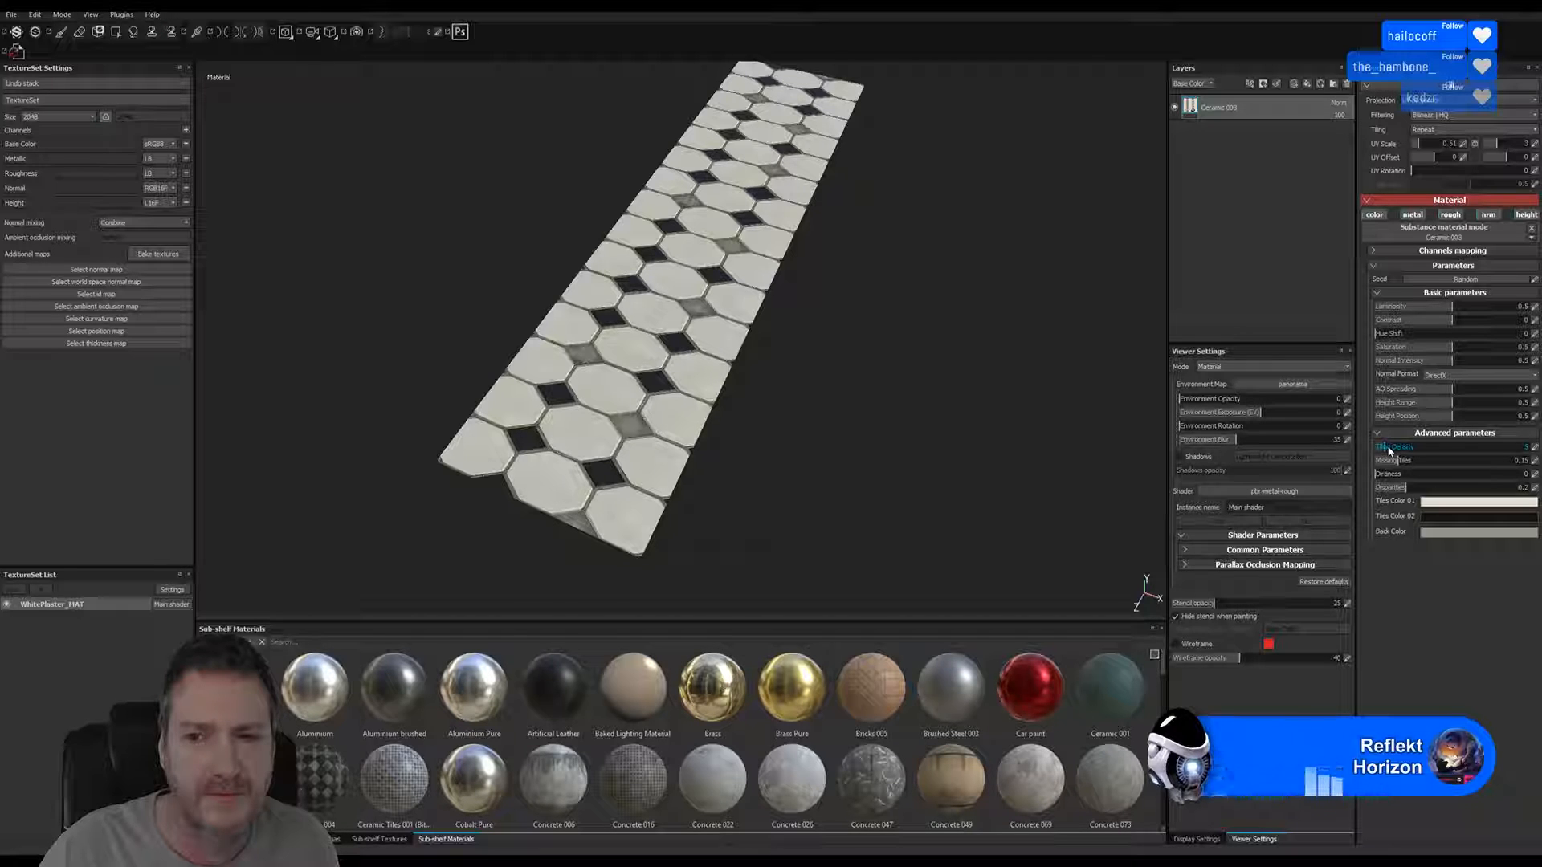
Add a fresh Ceramic 003 material layer to the floor strip and delete the previously adjusted Ceramic 003 layer
{"action": "left_click", "coordinate": [1389, 446]}
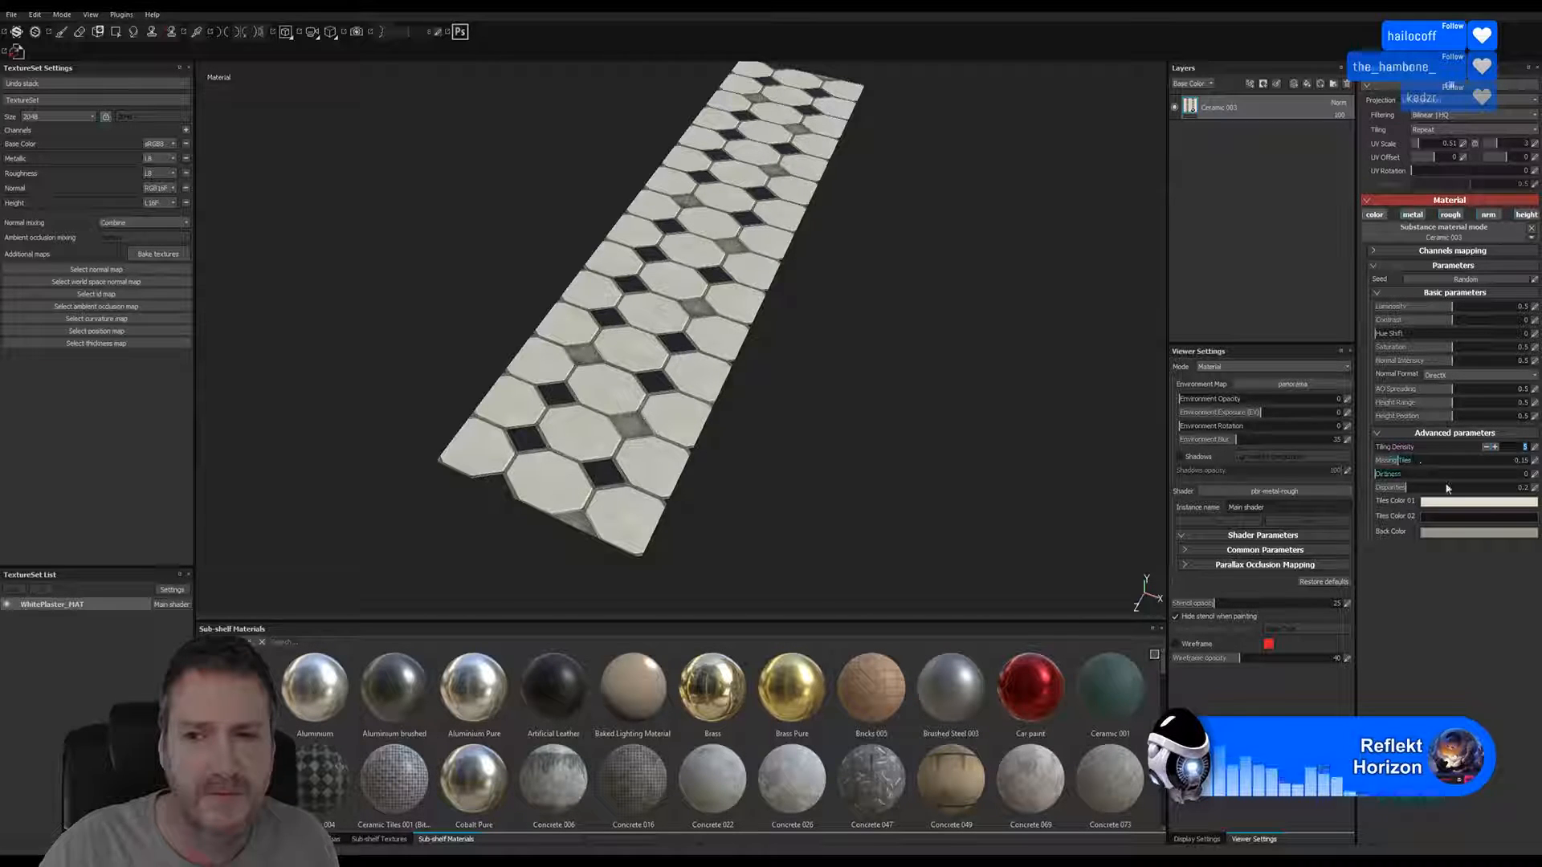
{"action": "left_click", "coordinate": [1447, 617]}
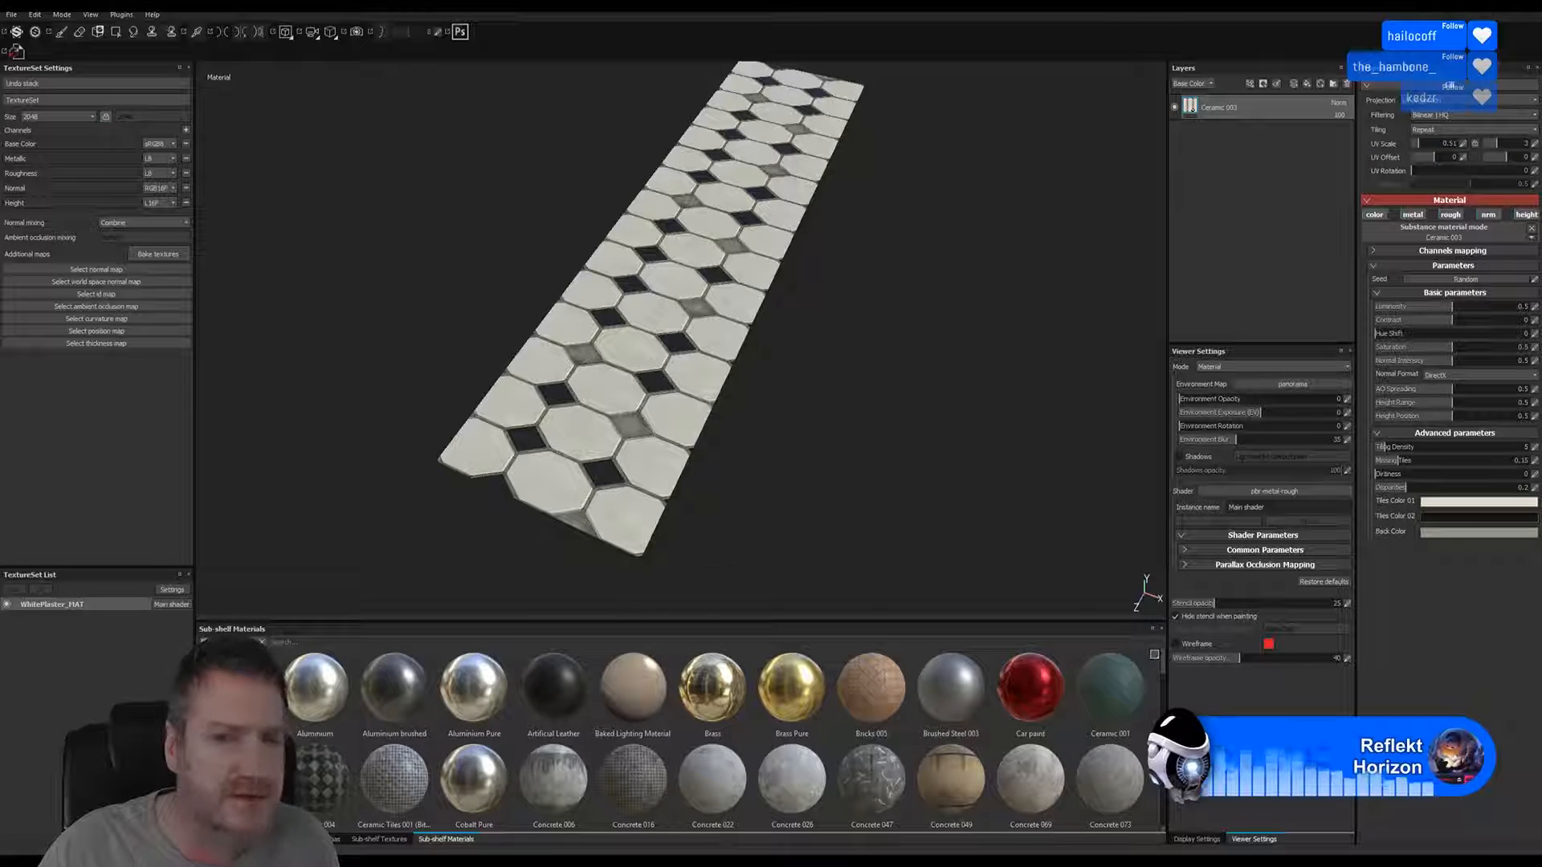
{"action": "left_click_drag", "start_coordinate": [1022, 337], "coordinate": [1236, 175]}
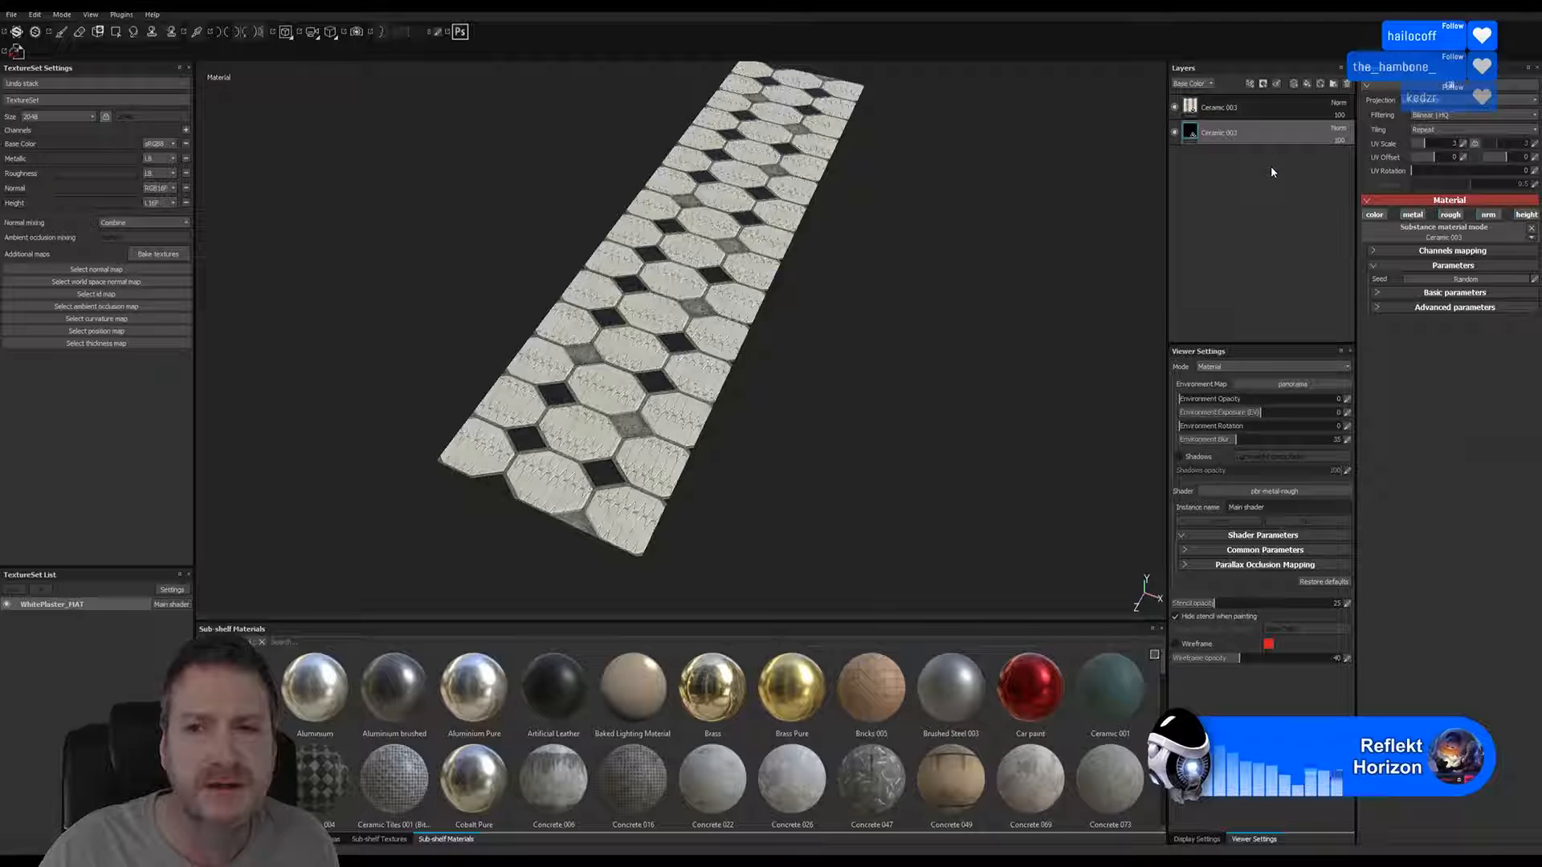
{"action": "left_click", "coordinate": [1247, 111]}
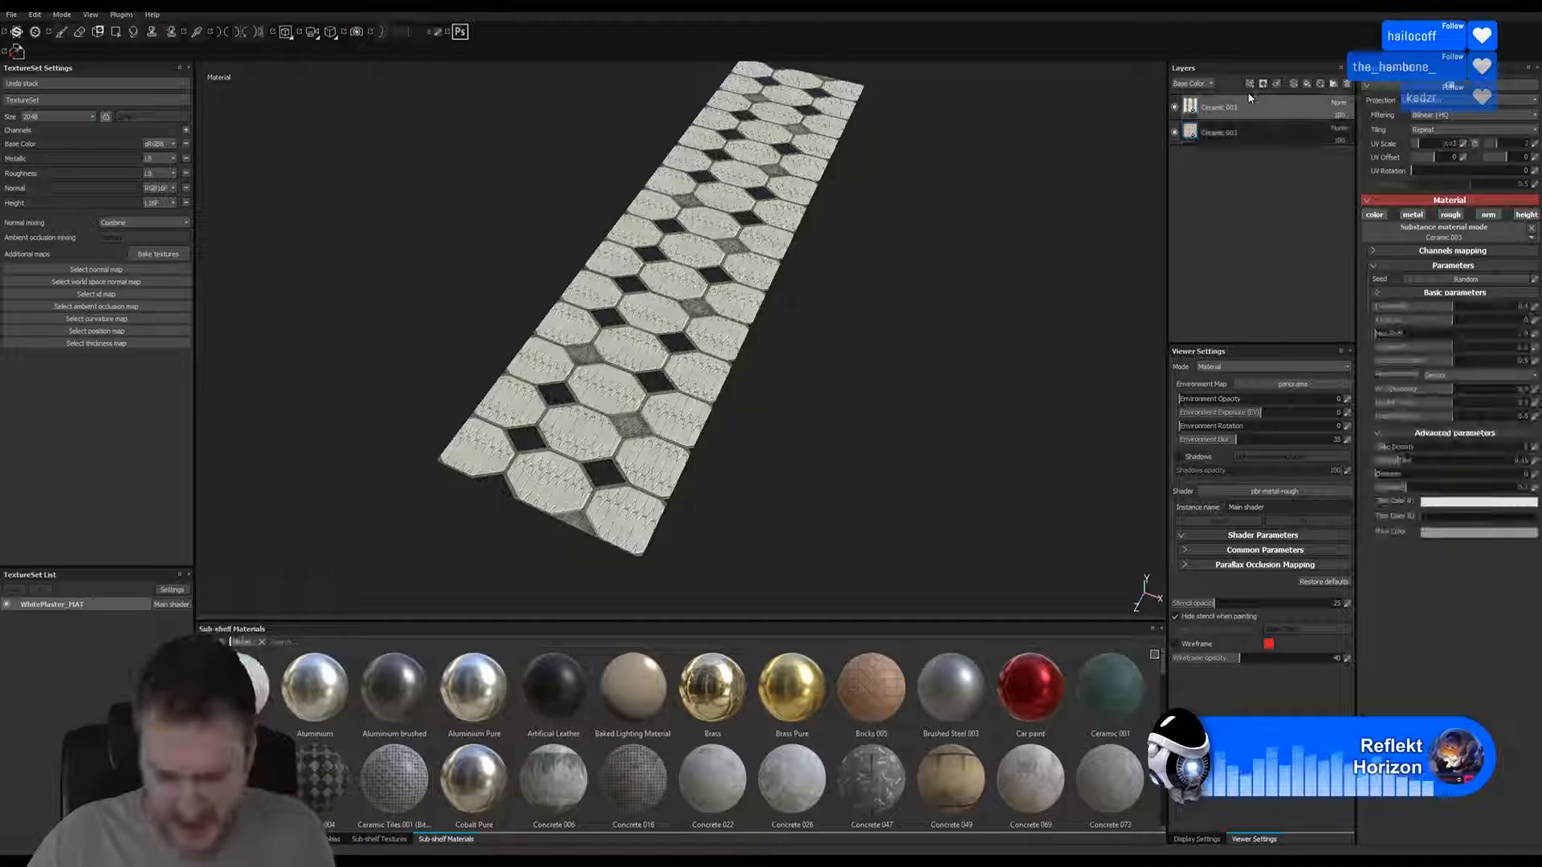
{"action": "key", "text": "Delete"}
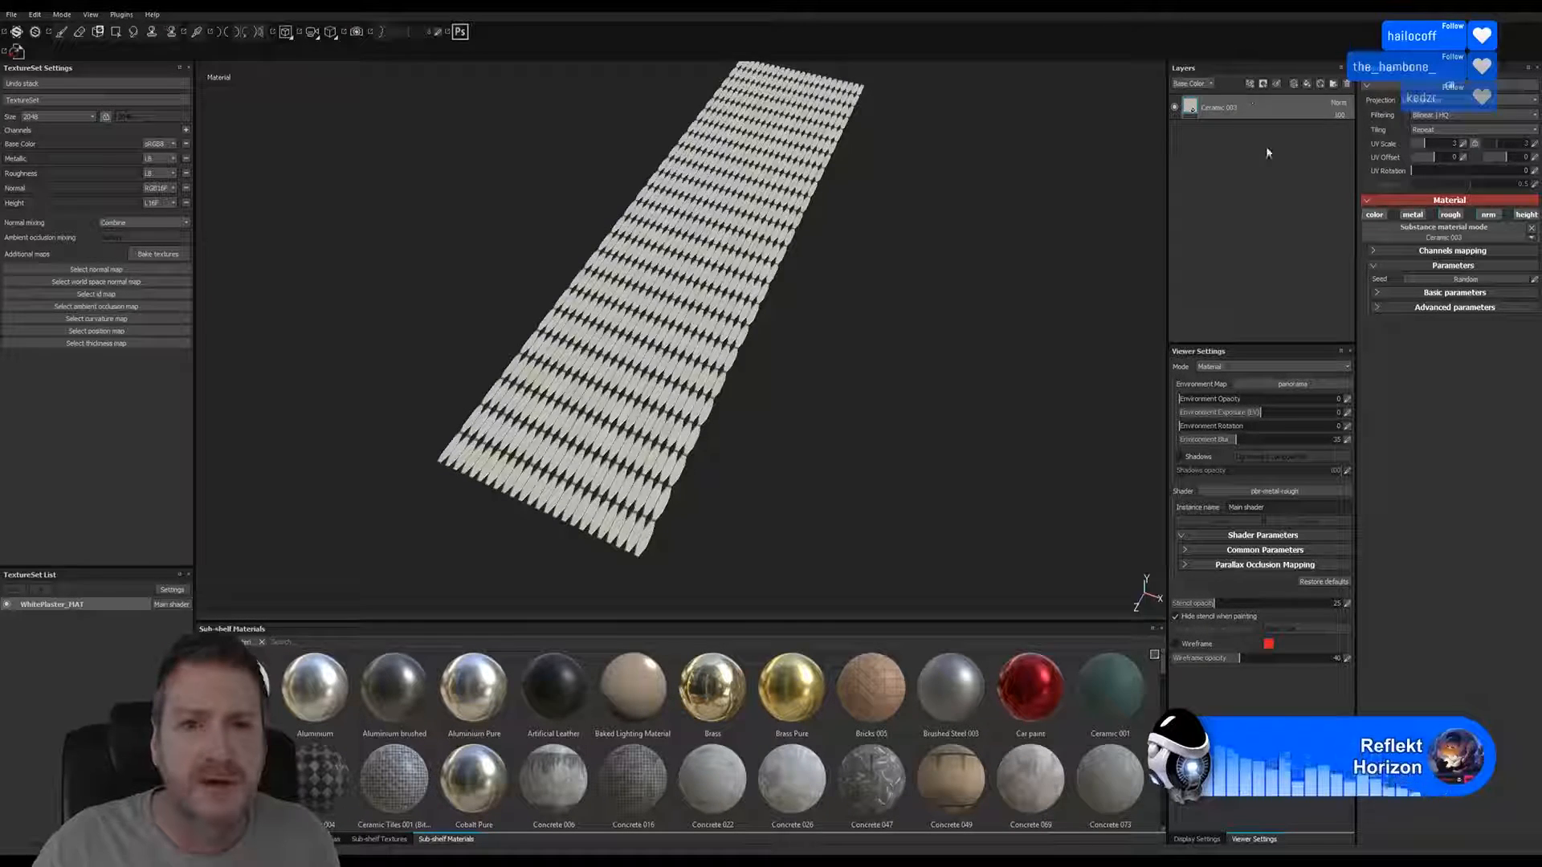
Set the new Ceramic 003 layer's first UV scale value to 0.51 and expand its basic and advanced parameters
{"action": "left_click", "coordinate": [1458, 148]}
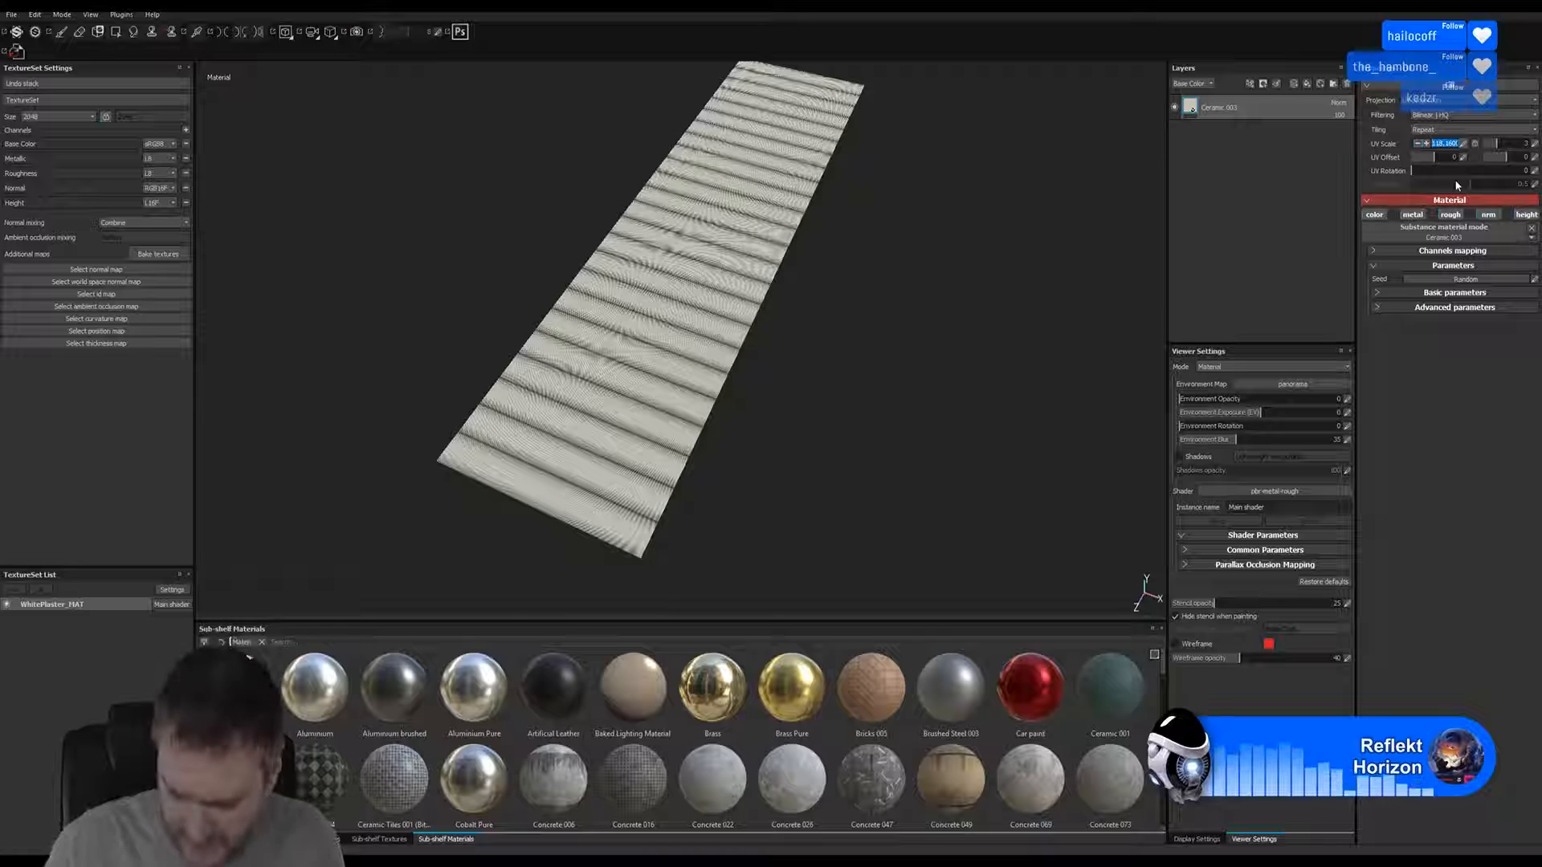
{"action": "type", "text": "0.51"}
{"action": "key", "text": "Return"}
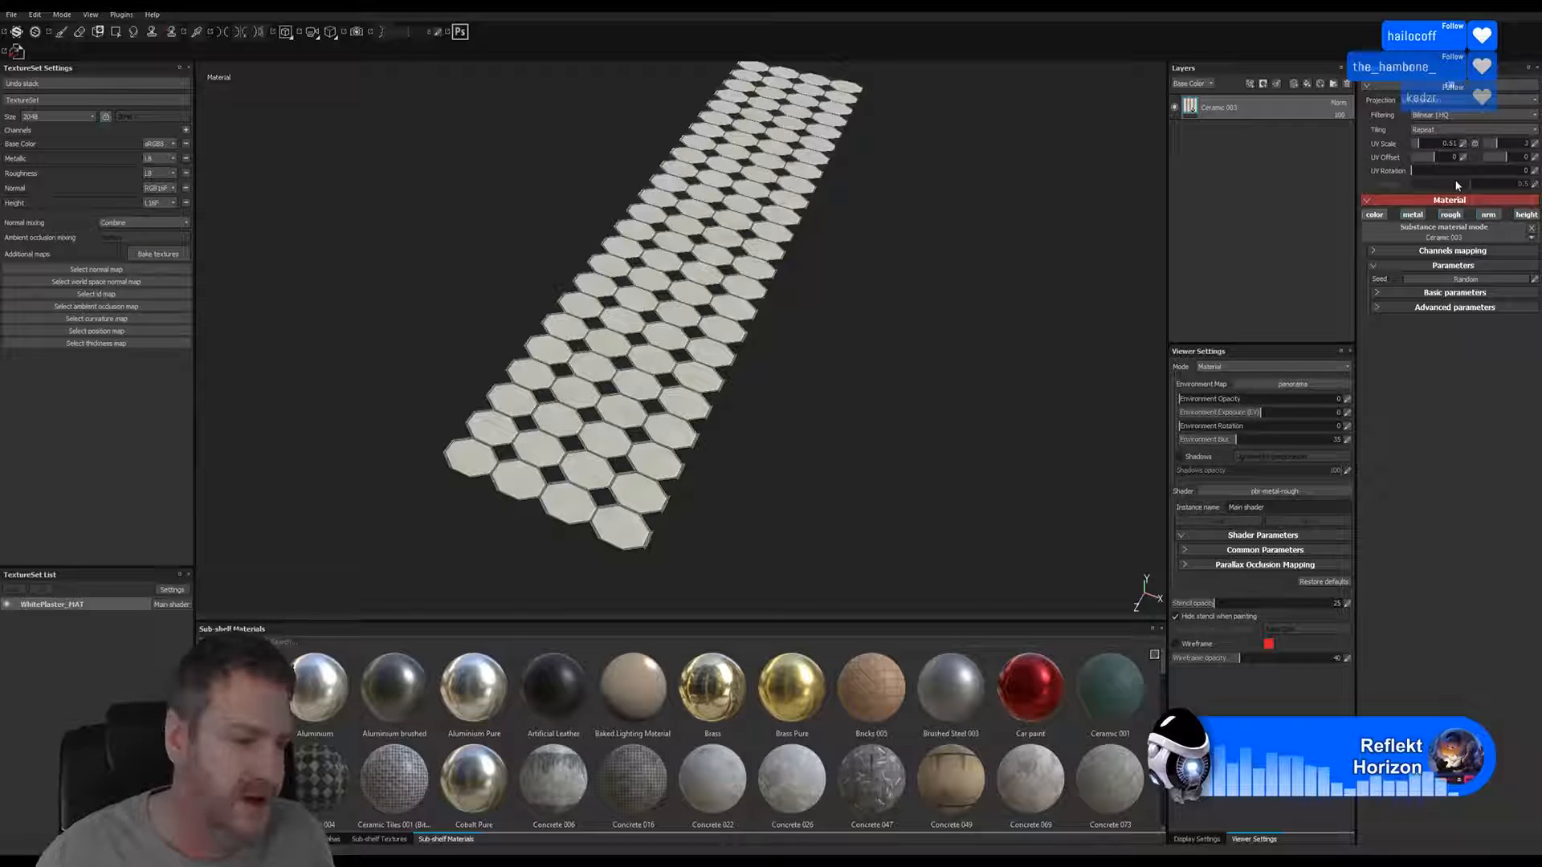
{"action": "left_click", "coordinate": [1378, 293]}
{"action": "left_click", "coordinate": [1378, 293]}
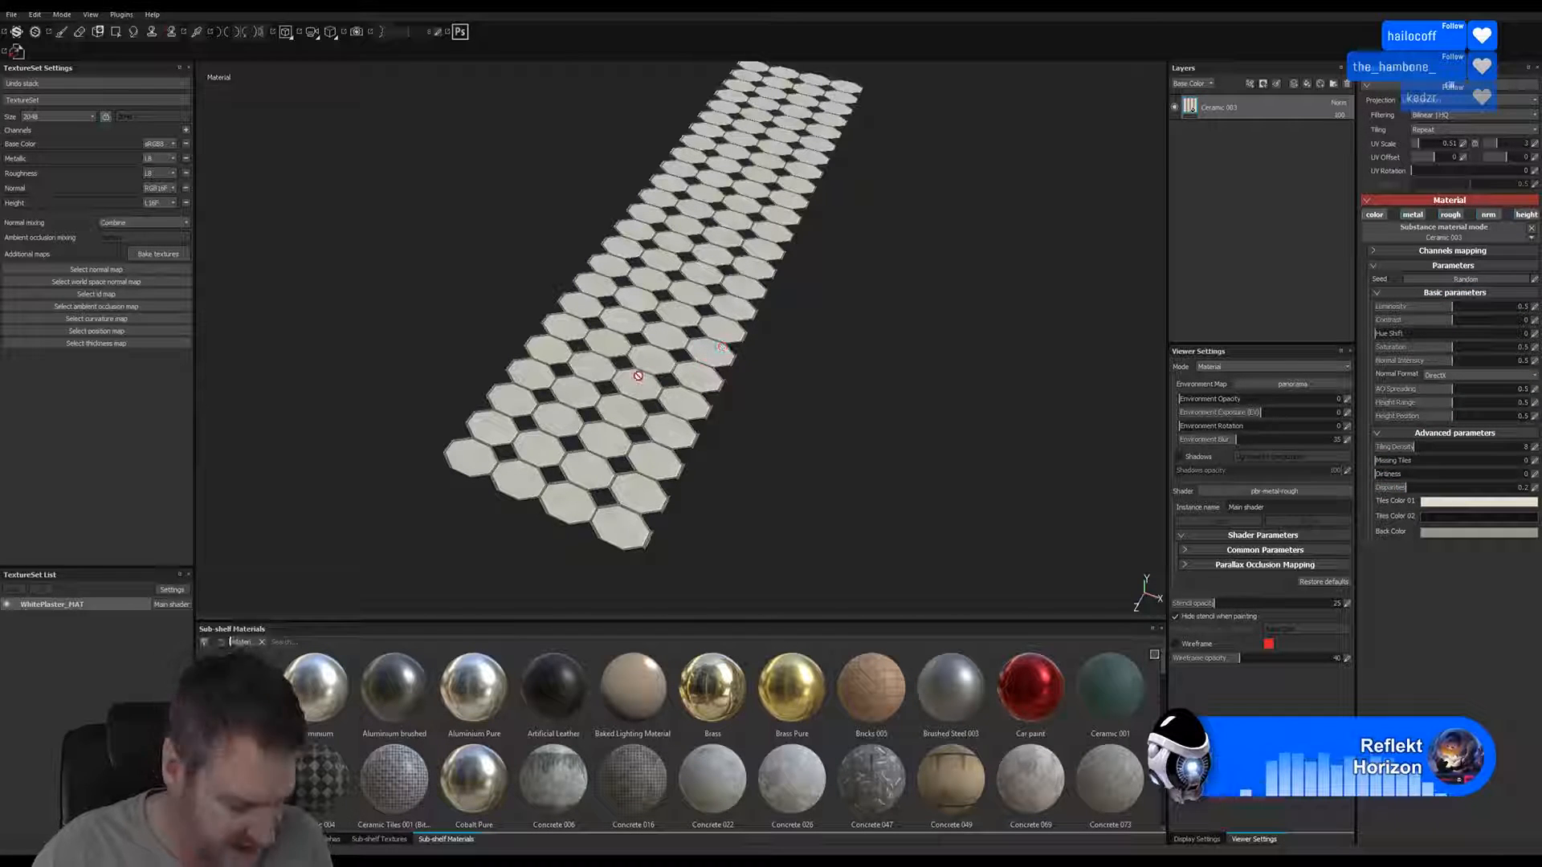
Try a Dirtiness of 0.9 on the Ceramic 003 material and reduce it to 0.53
{"action": "right_click_drag", "start_coordinate": [625, 369], "coordinate": [1164, 340], "text": "alt"}
{"action": "right_click_drag", "start_coordinate": [761, 375], "coordinate": [963, 356], "text": "alt"}
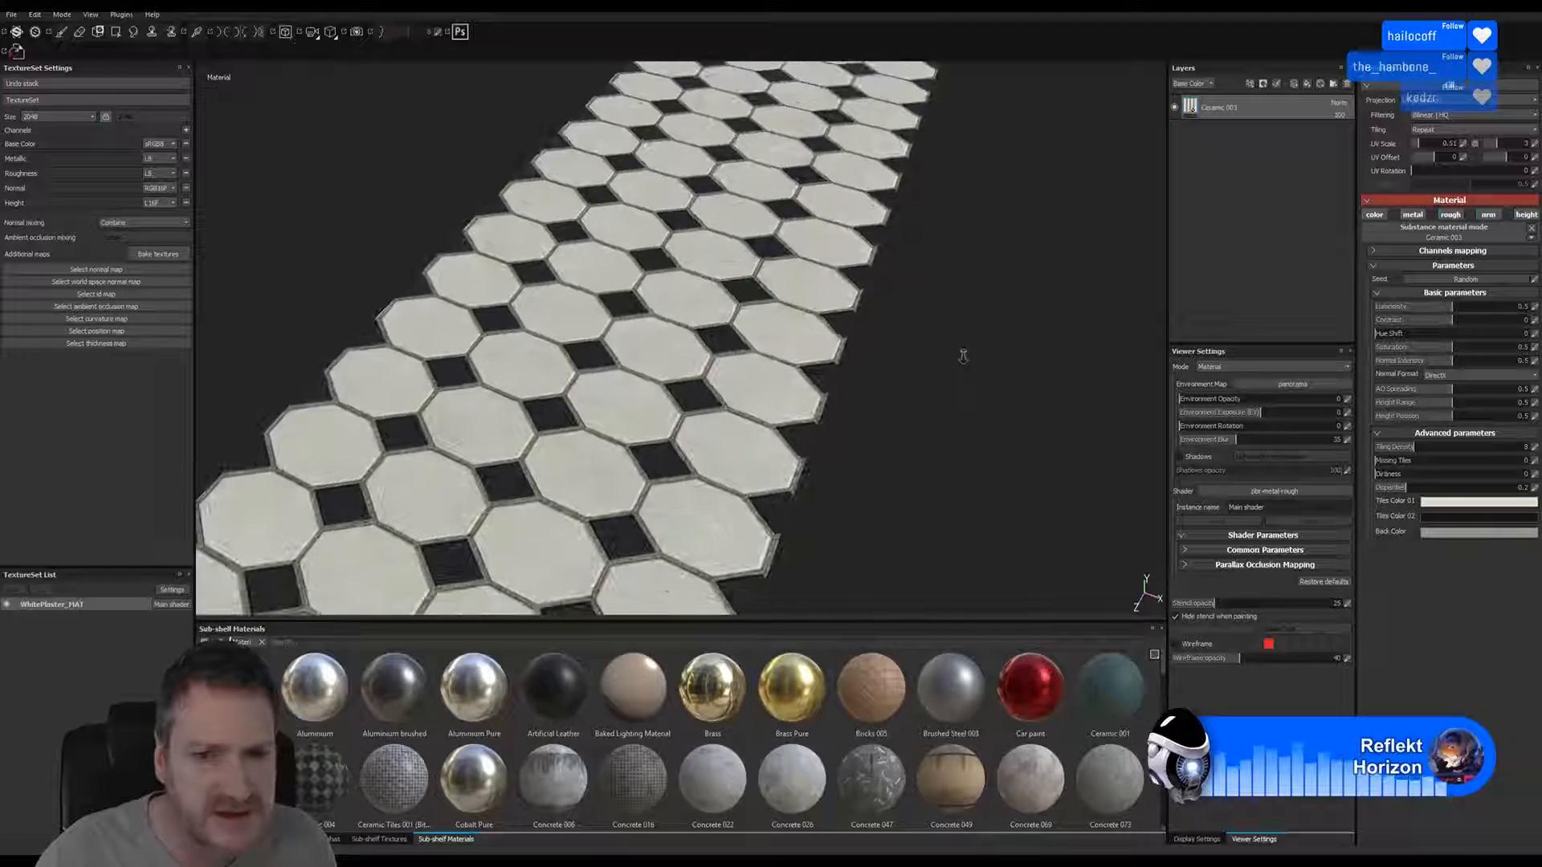
{"action": "left_click", "coordinate": [1390, 471]}
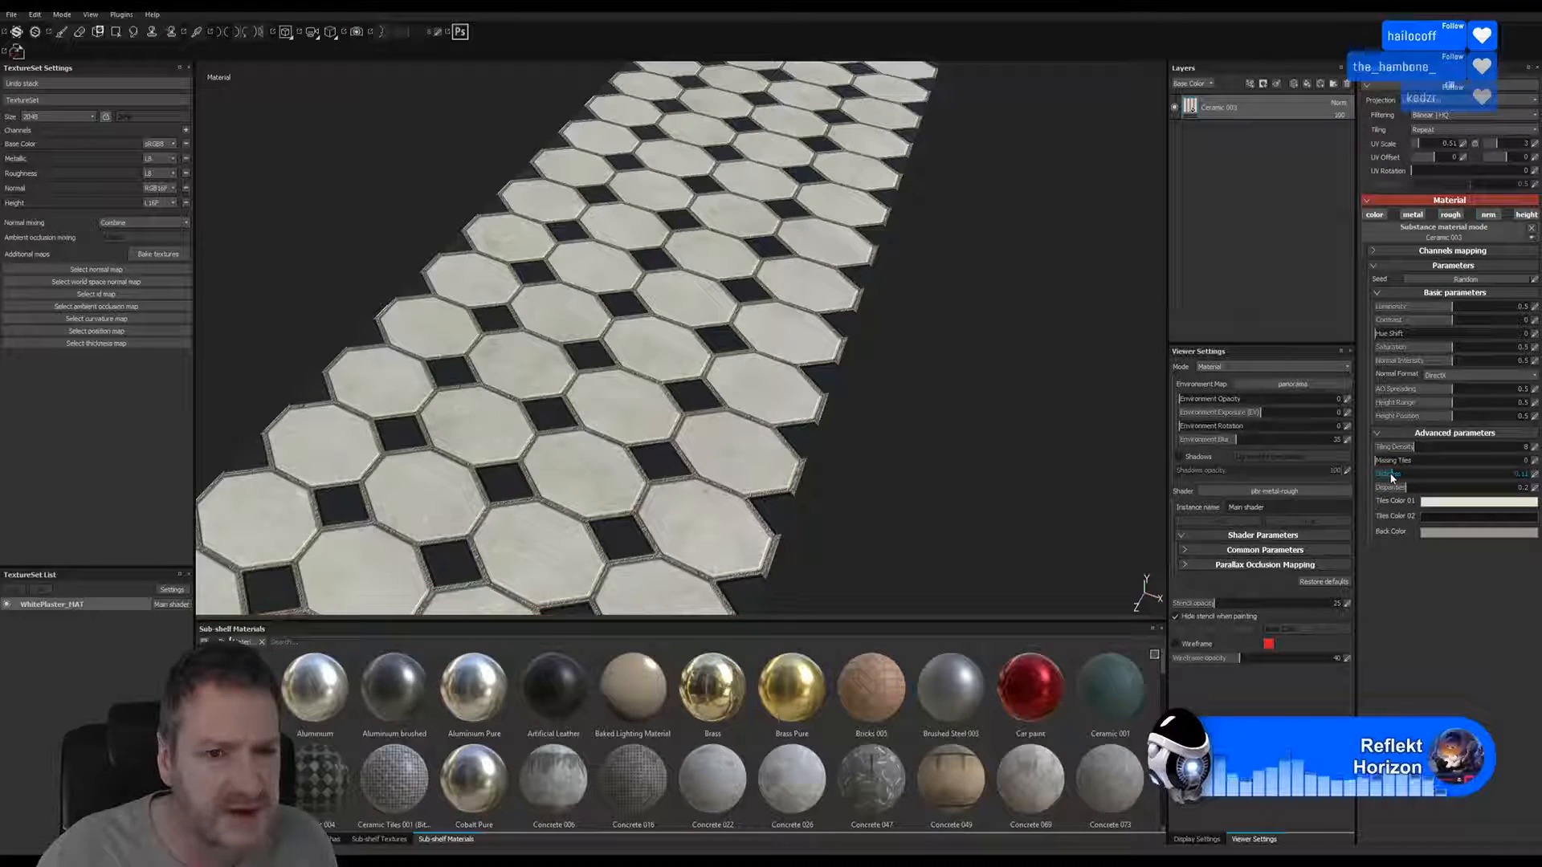
{"action": "scroll", "coordinate": [1021, 324], "scroll_direction": "up", "scroll_amount": 5}
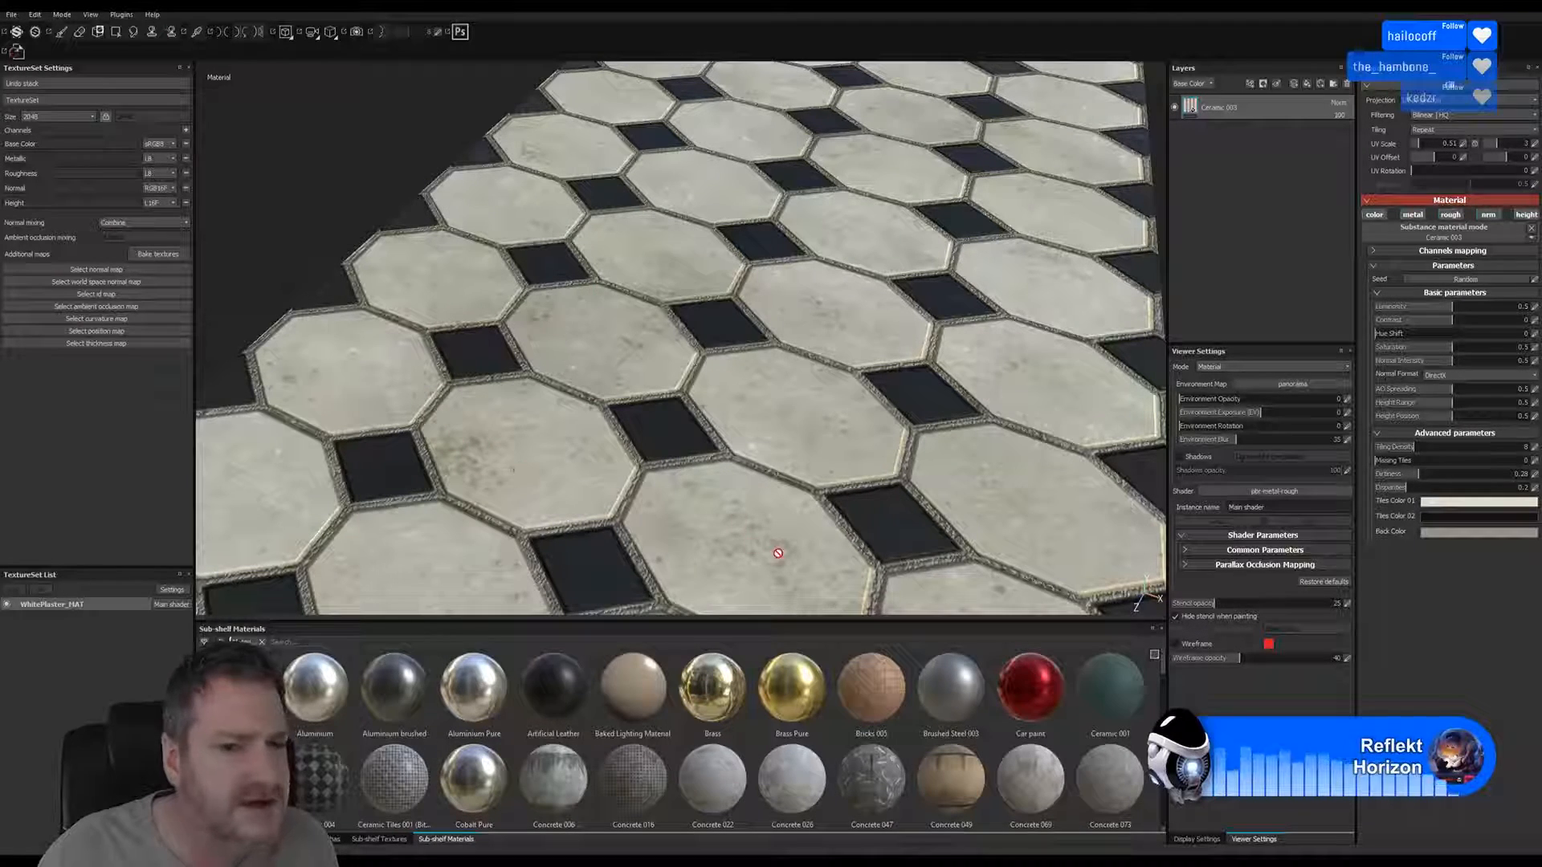
{"action": "left_click", "coordinate": [1444, 472]}
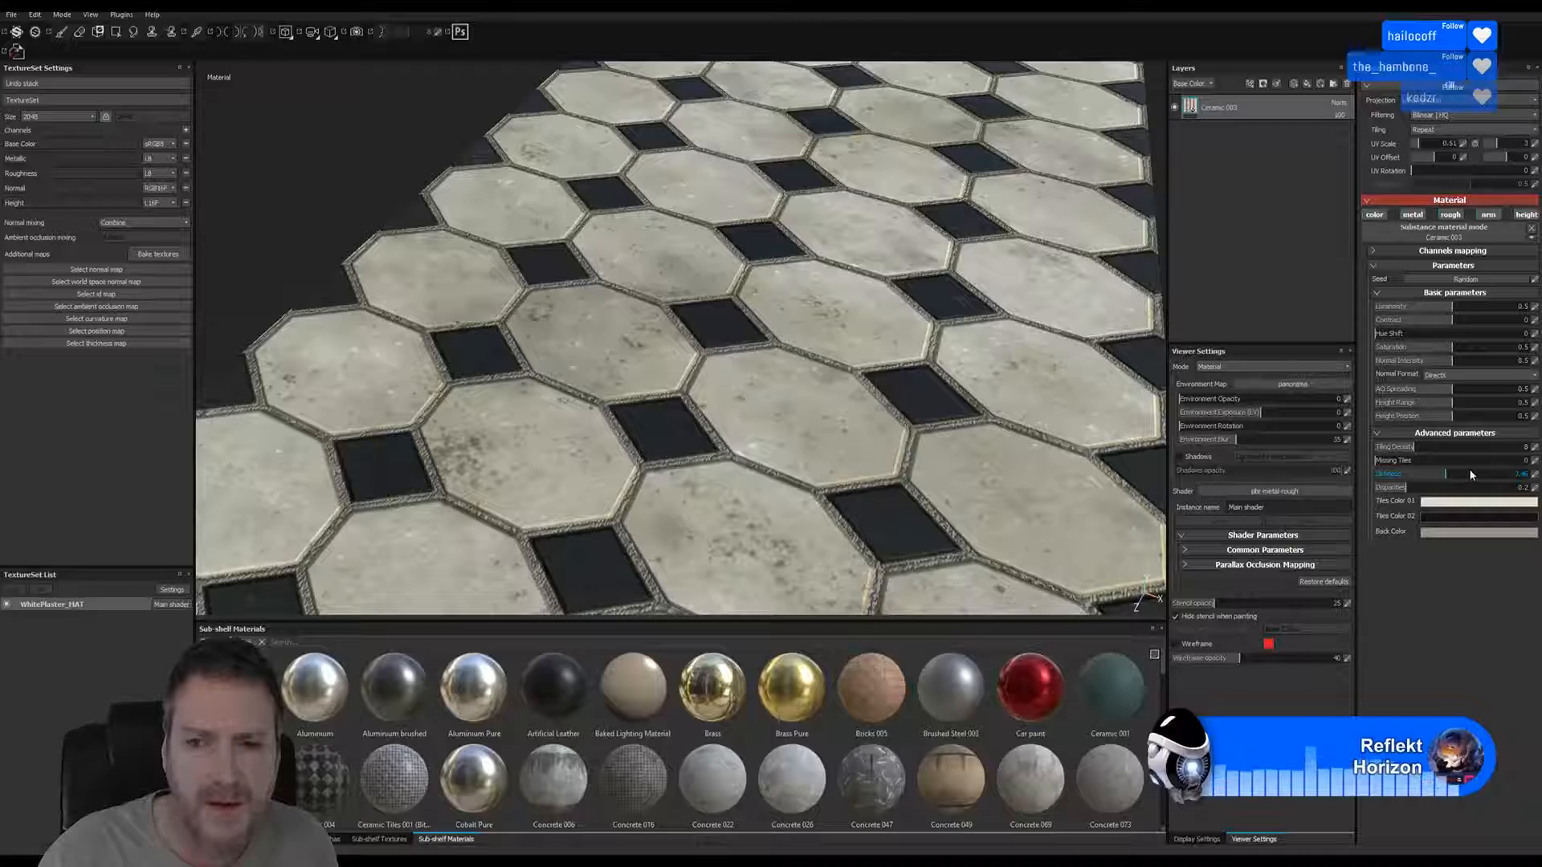
{"action": "left_click", "coordinate": [1513, 475]}
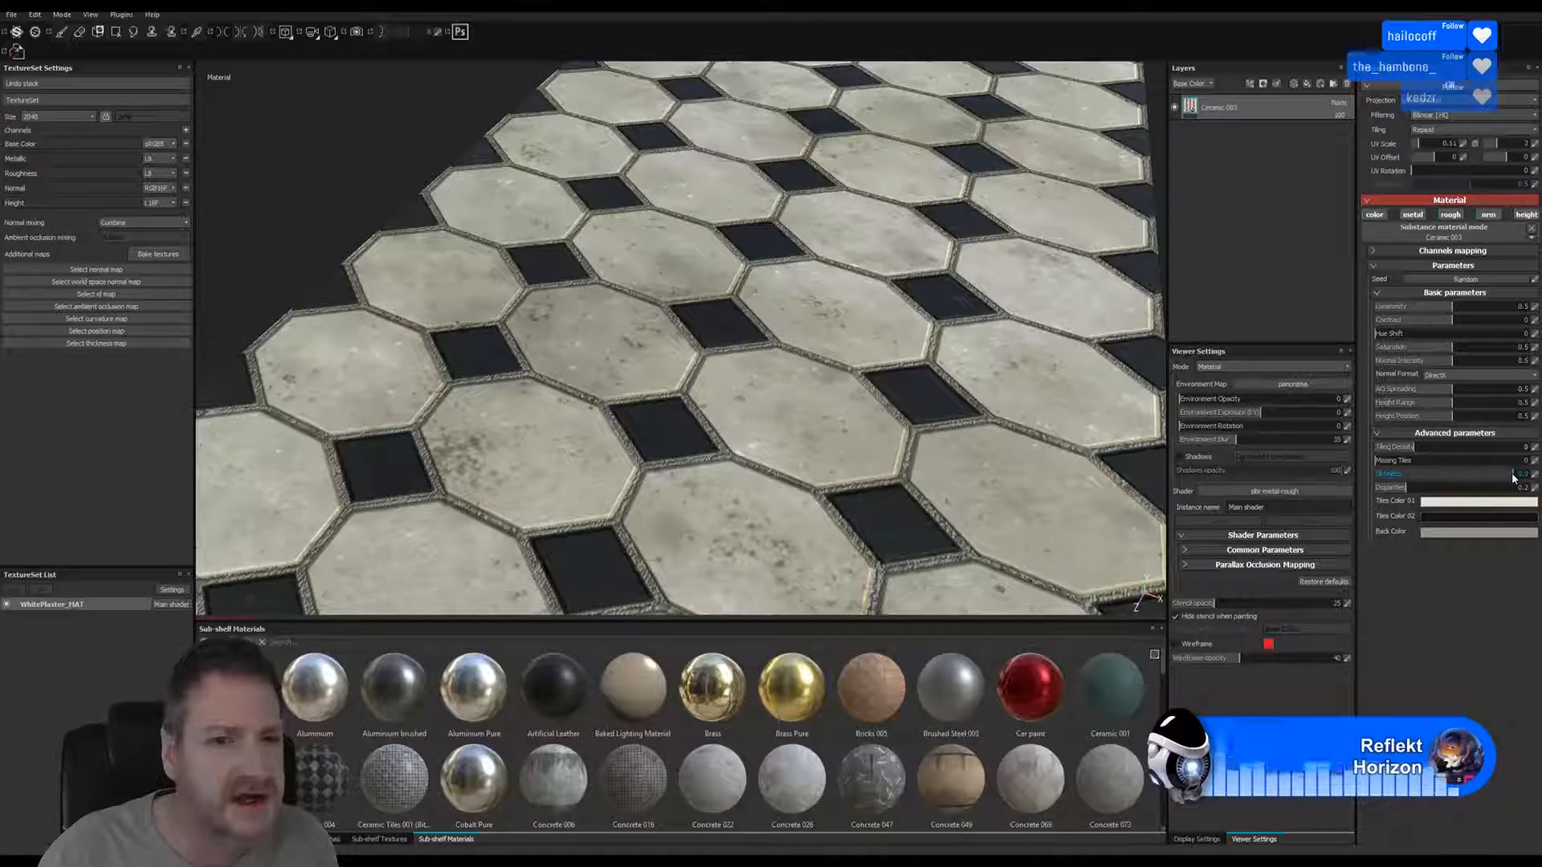
{"action": "scroll", "coordinate": [869, 361], "scroll_direction": "down", "scroll_amount": 3}
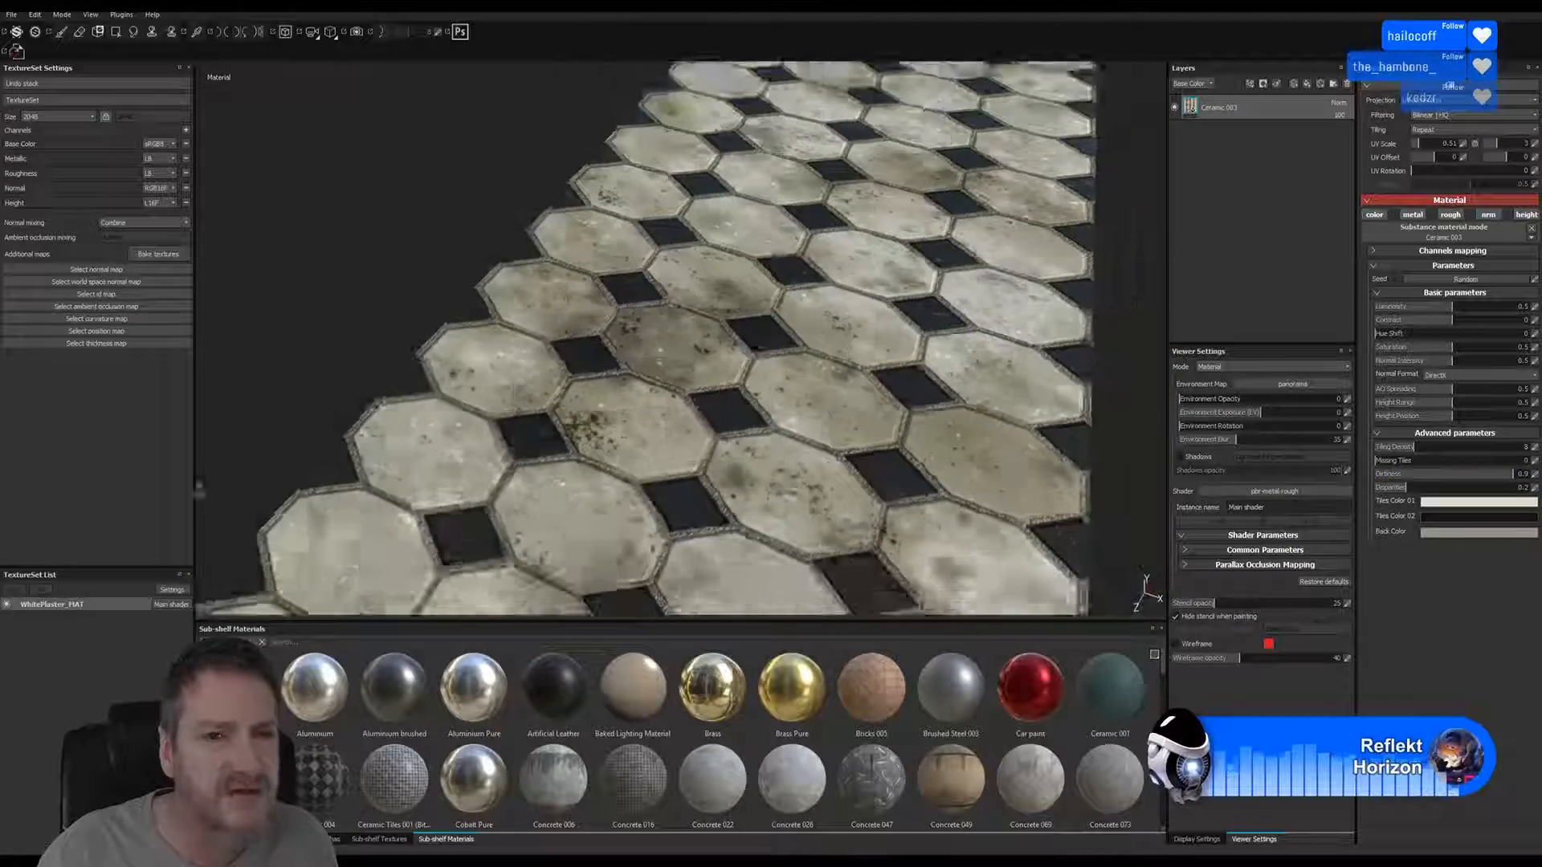
{"action": "scroll", "coordinate": [980, 383], "scroll_direction": "down", "scroll_amount": 2}
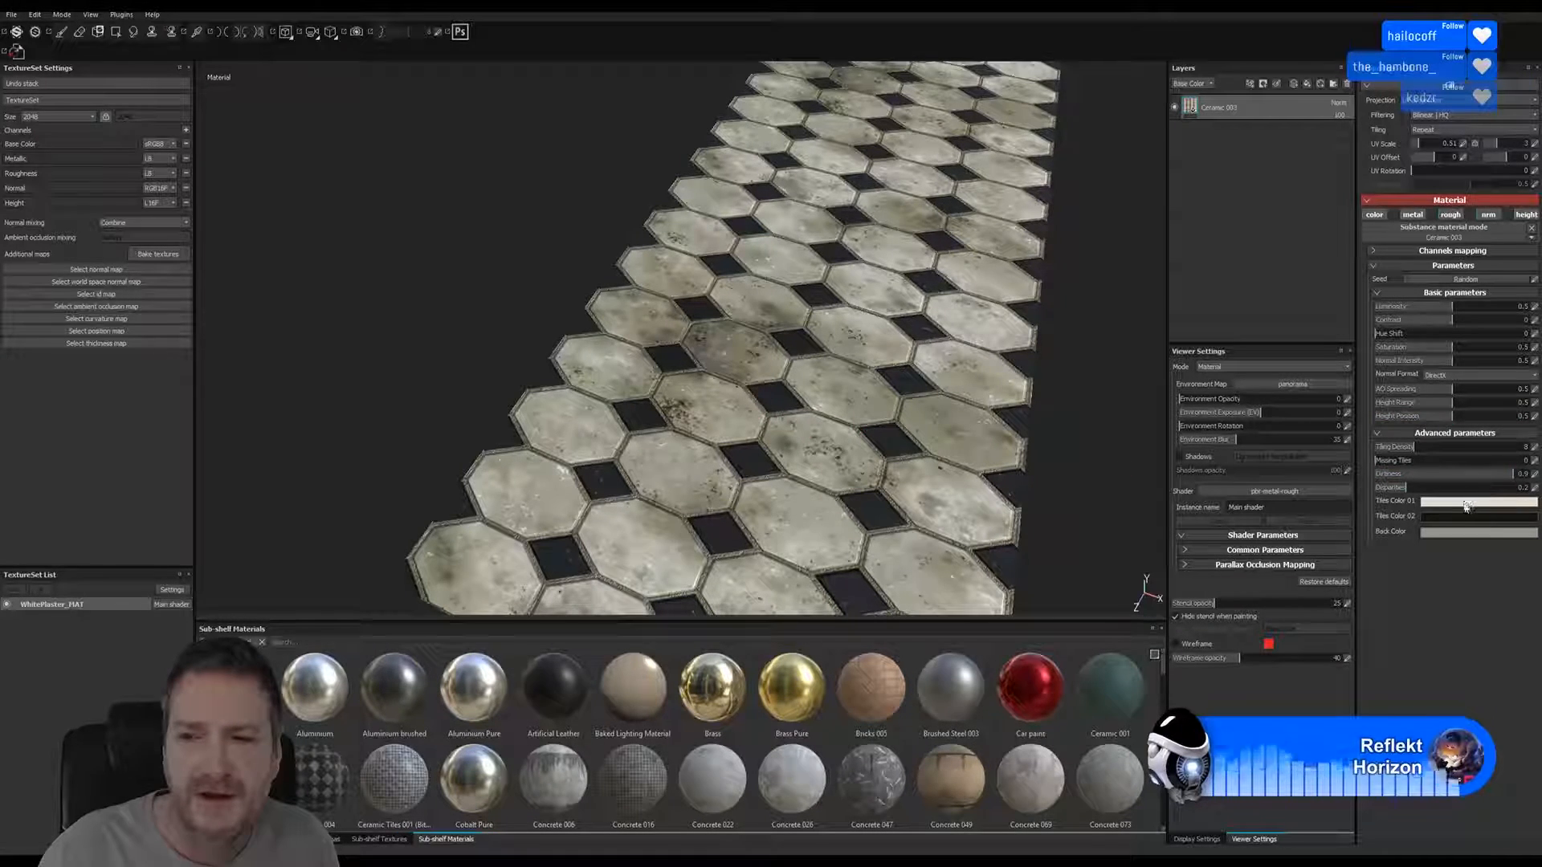
{"action": "left_click", "coordinate": [1452, 473]}
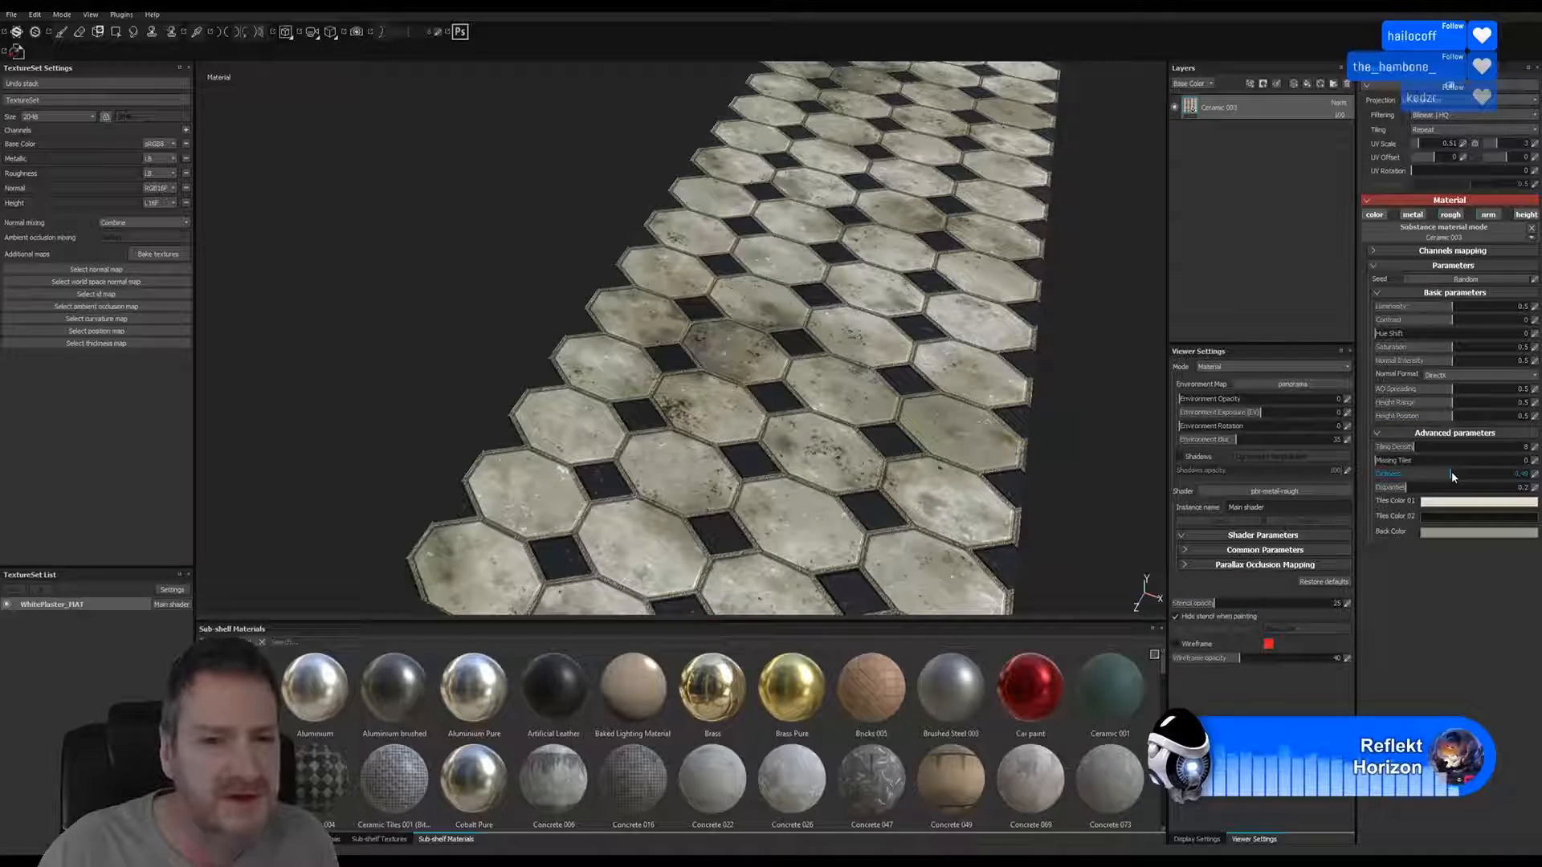
{"action": "left_click", "coordinate": [1459, 477]}
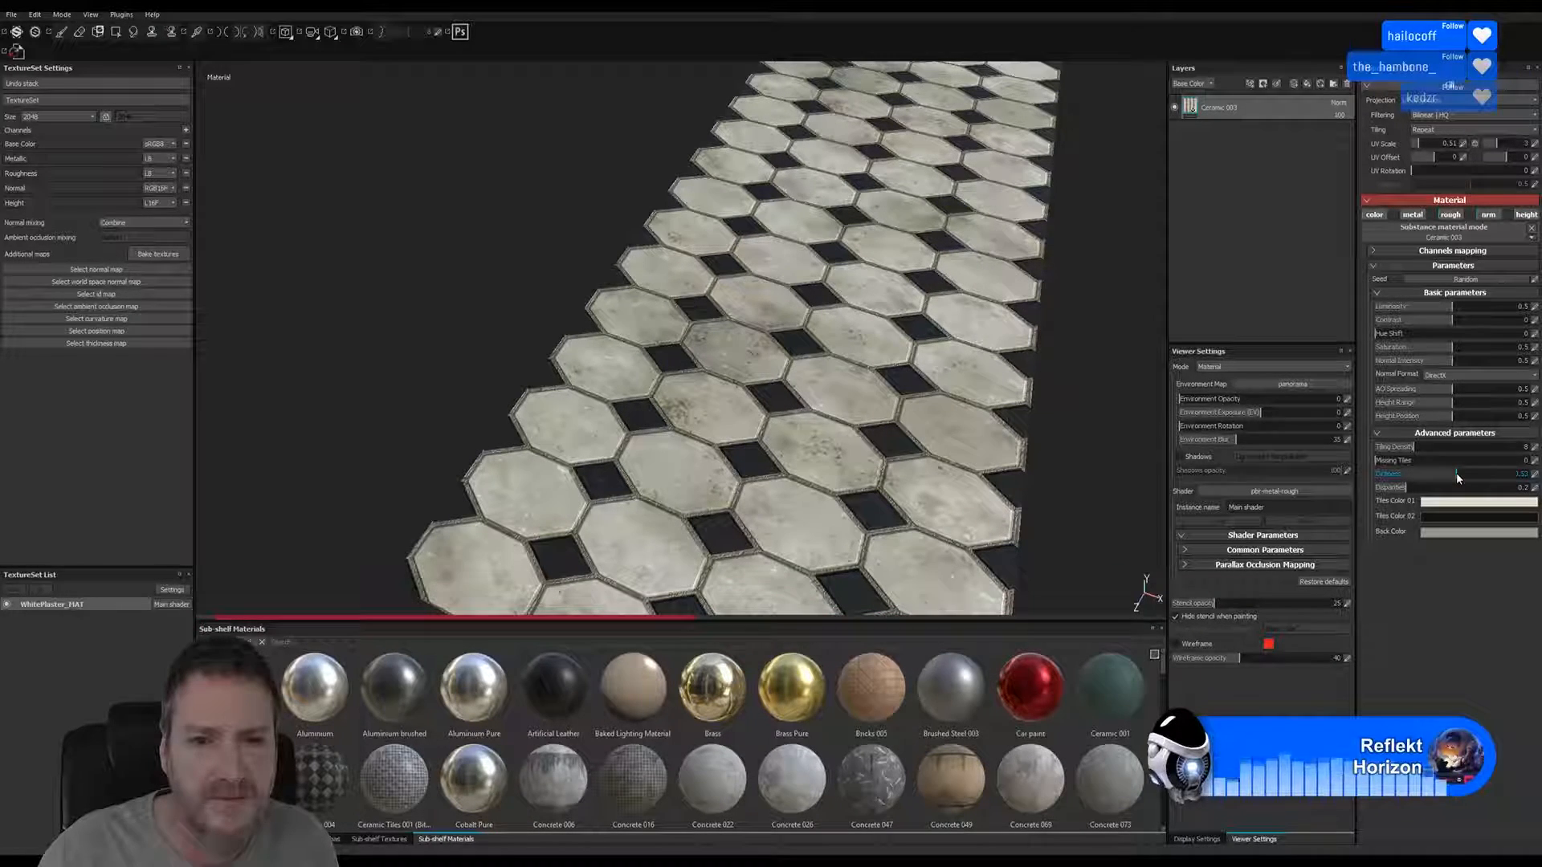
Examine the dirt, grout lines and surface relief of the octagonal tiles up close and from low angles
{"action": "right_click_drag", "start_coordinate": [742, 430], "coordinate": [589, 441], "text": "alt"}
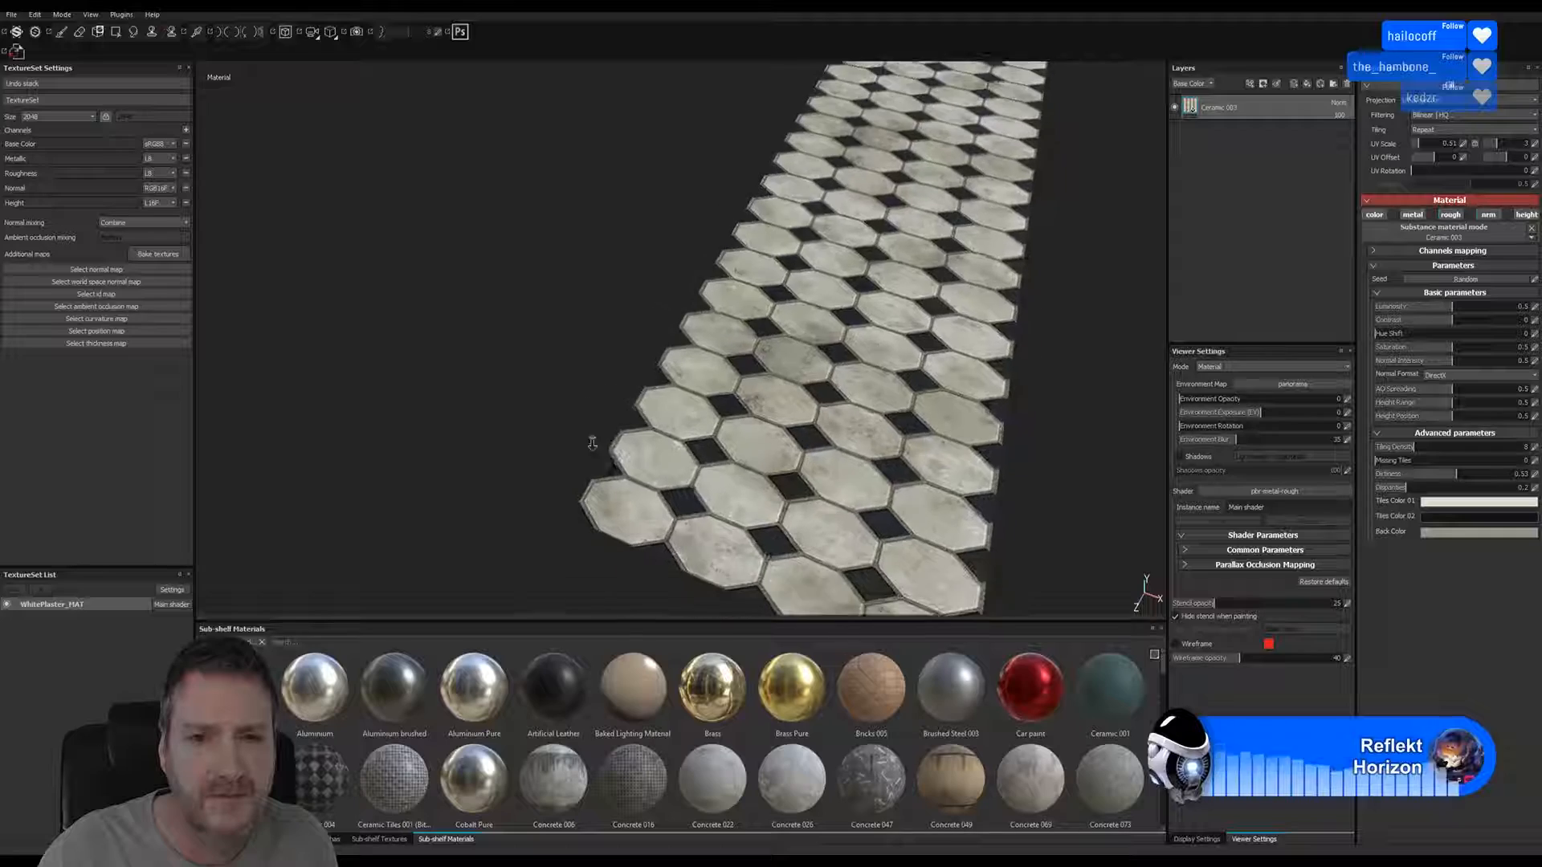
{"action": "middle_click_drag", "start_coordinate": [850, 300], "coordinate": [663, 410], "text": "alt"}
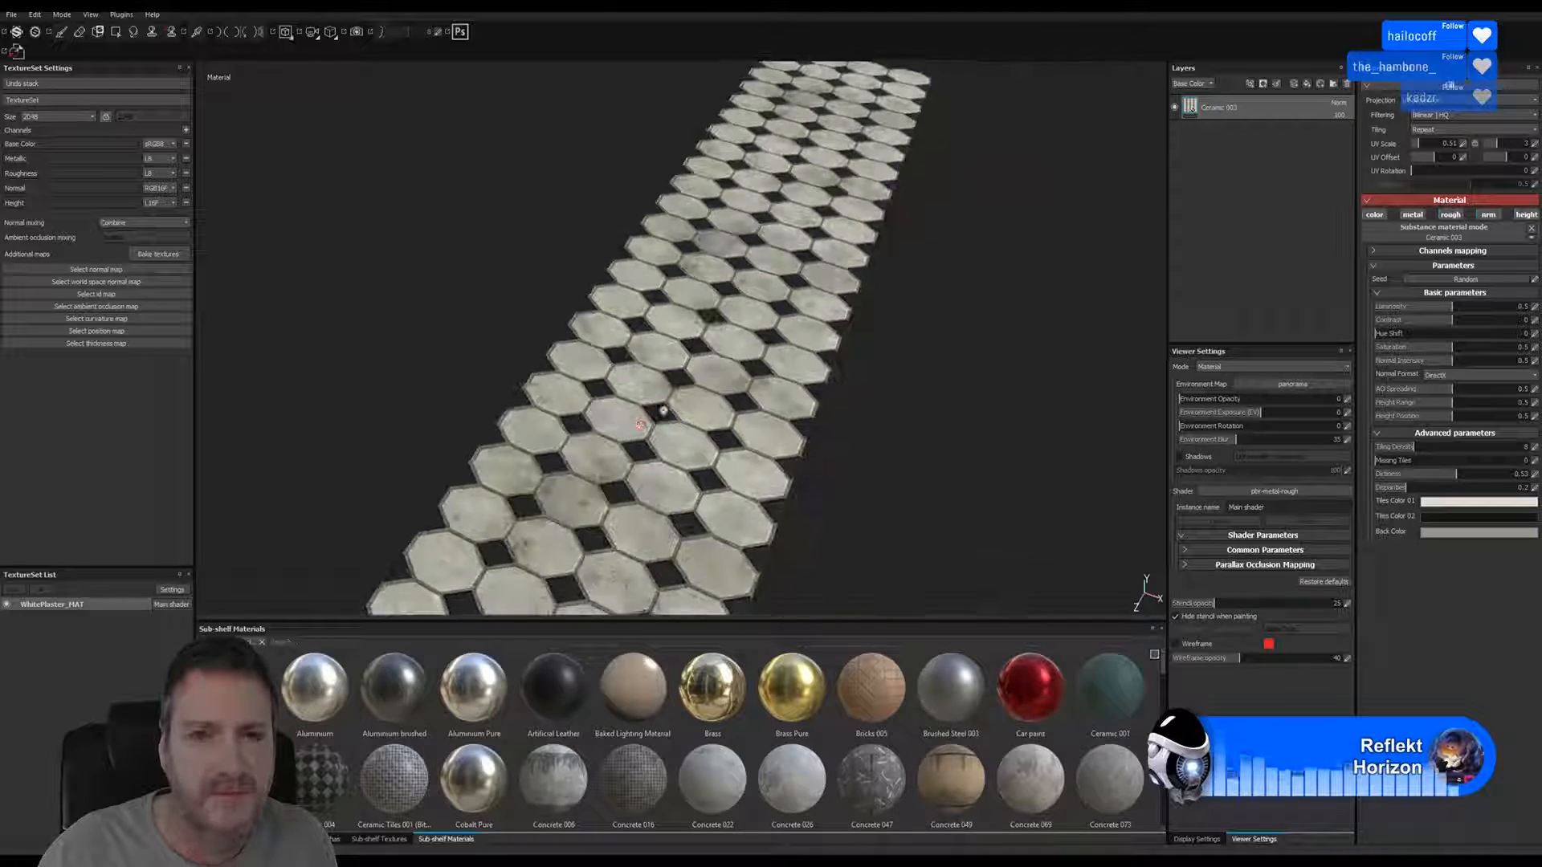
{"action": "left_click_drag", "start_coordinate": [663, 411], "coordinate": [685, 293], "text": "alt"}
{"action": "right_click_drag", "start_coordinate": [610, 491], "coordinate": [1125, 470], "text": "alt"}
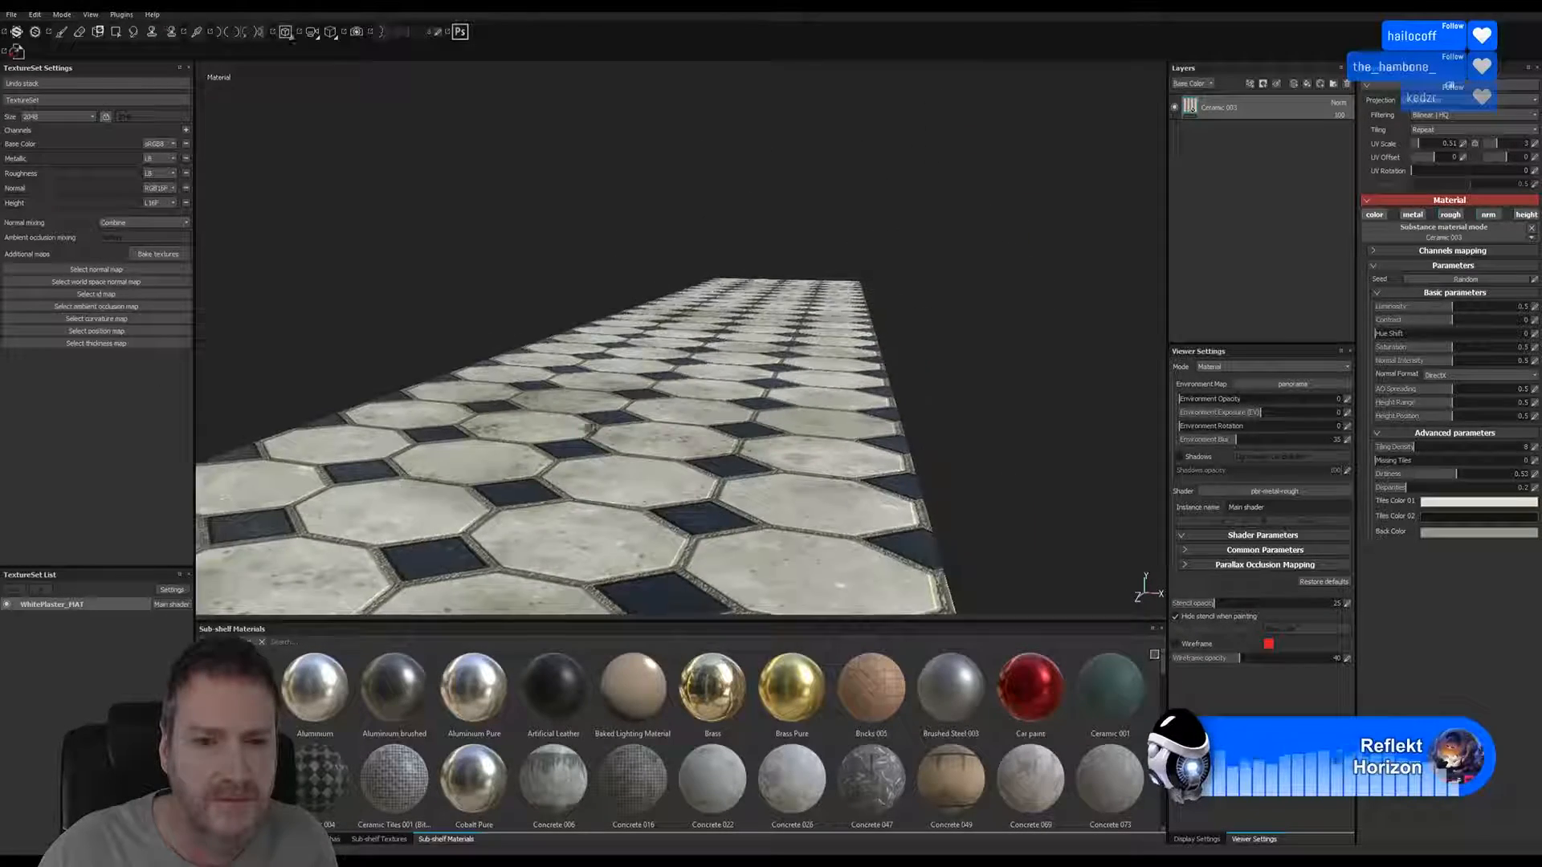
{"action": "left_click_drag", "start_coordinate": [554, 429], "coordinate": [651, 462], "text": "alt"}
{"action": "right_click_drag", "start_coordinate": [651, 461], "coordinate": [775, 459], "text": "alt"}
{"action": "left_click_drag", "start_coordinate": [667, 434], "coordinate": [388, 483], "text": "alt"}
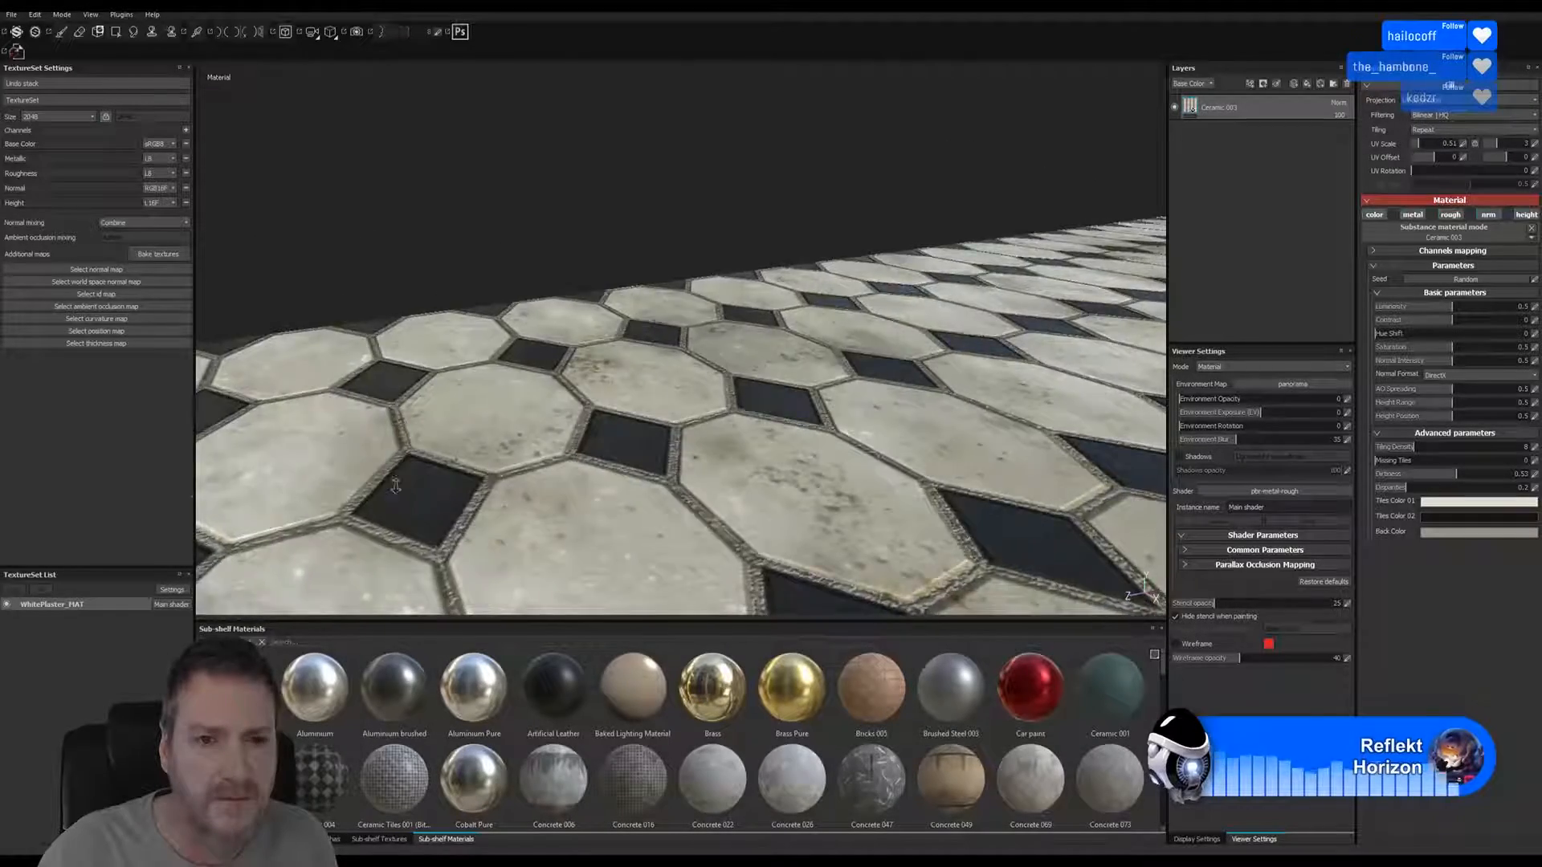
{"action": "right_click_drag", "start_coordinate": [908, 325], "coordinate": [527, 426], "text": "alt"}
{"action": "left_click_drag", "start_coordinate": [617, 413], "coordinate": [645, 421], "text": "alt"}
{"action": "middle_click_drag", "start_coordinate": [645, 421], "coordinate": [554, 457], "text": "alt"}
{"action": "left_click_drag", "start_coordinate": [640, 424], "coordinate": [597, 410], "text": "alt"}
{"action": "middle_click_drag", "start_coordinate": [597, 410], "coordinate": [733, 343], "text": "alt"}
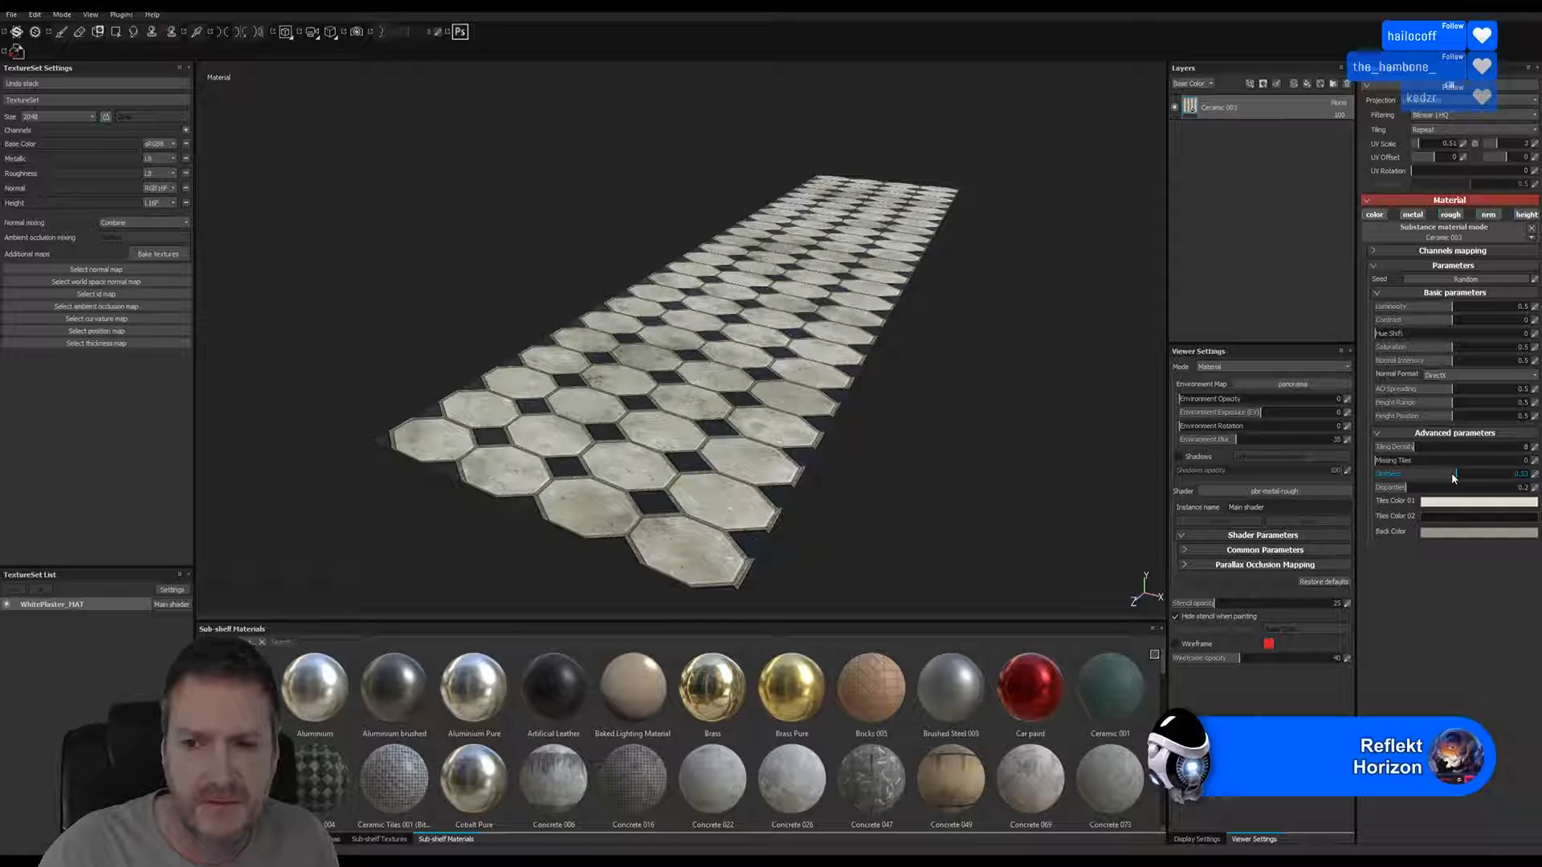
Set the Ceramic 003 material's Dirtiness to 0.42 and its Disparities to 0.24, checking the tiles and grout up close
{"action": "left_click_drag", "start_coordinate": [1452, 472], "coordinate": [1449, 472]}
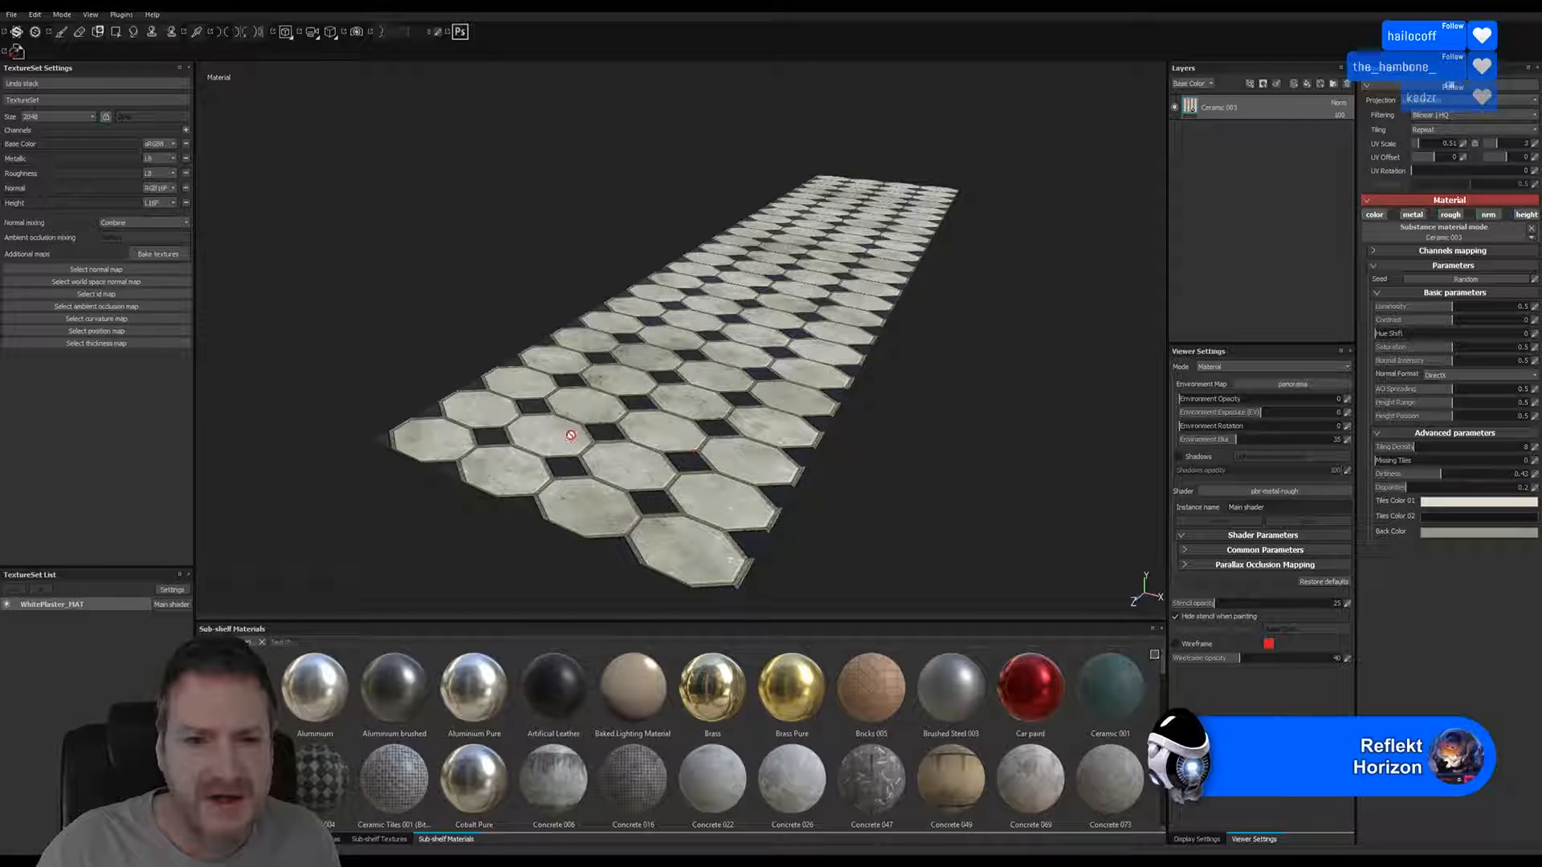
{"action": "scroll", "coordinate": [570, 435], "scroll_direction": "up", "scroll_amount": 5}
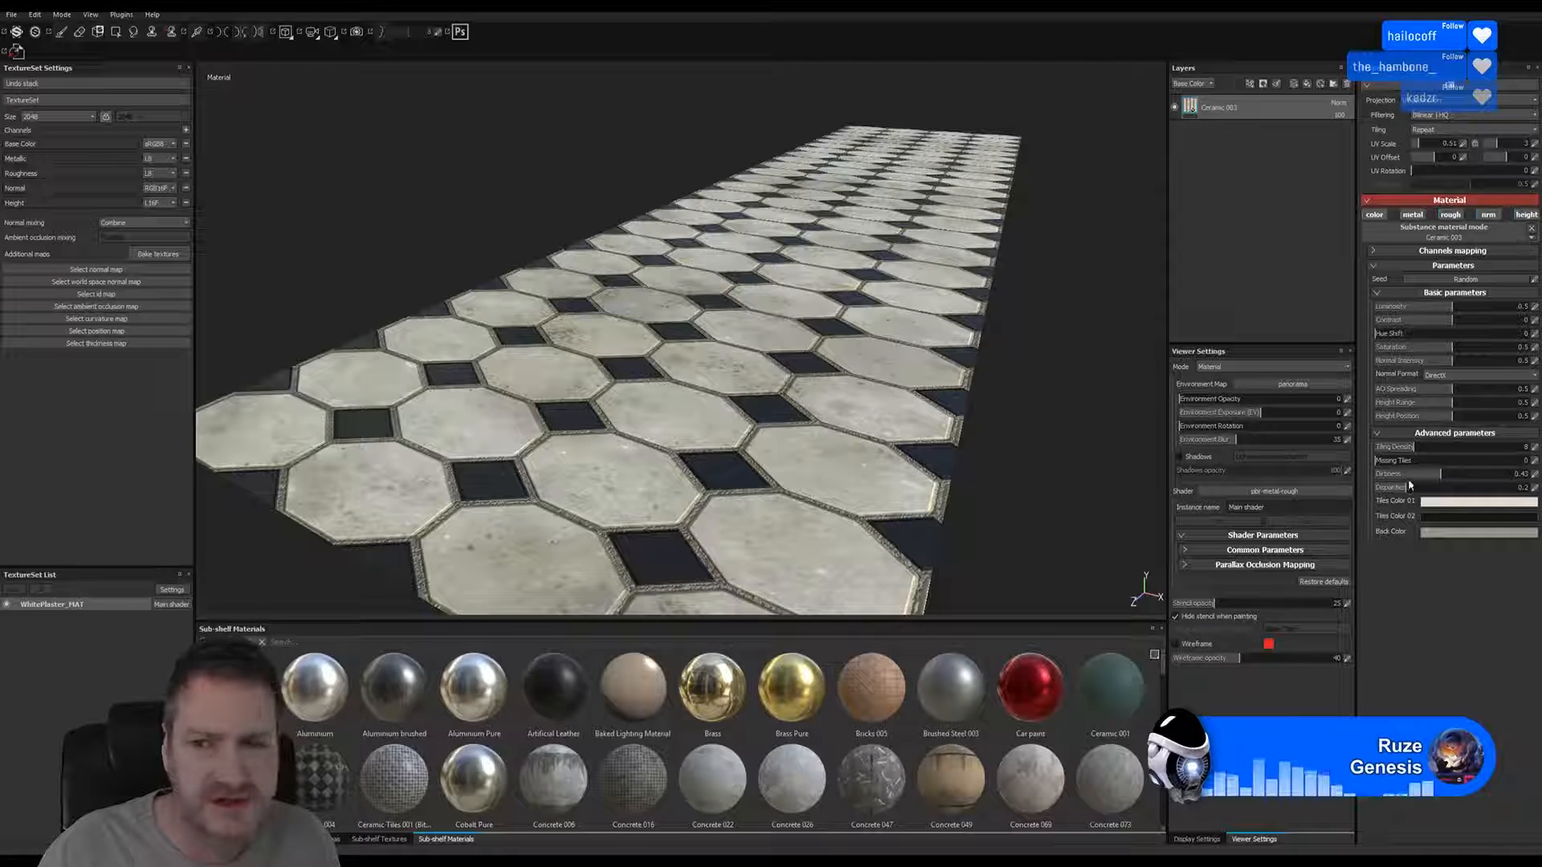
{"action": "left_click", "coordinate": [1465, 488]}
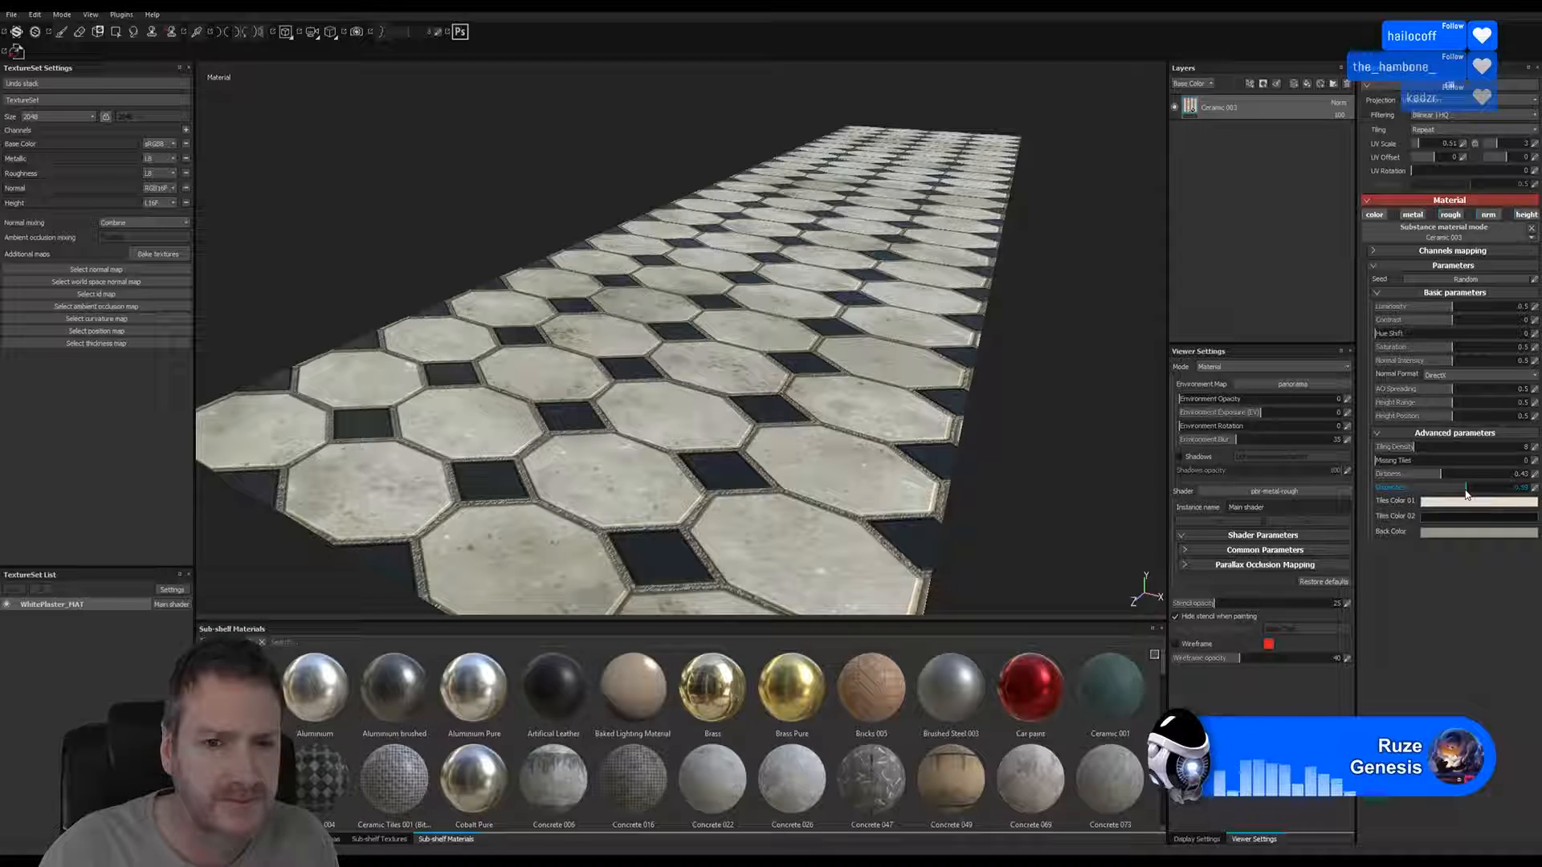
{"action": "left_click", "coordinate": [1503, 488]}
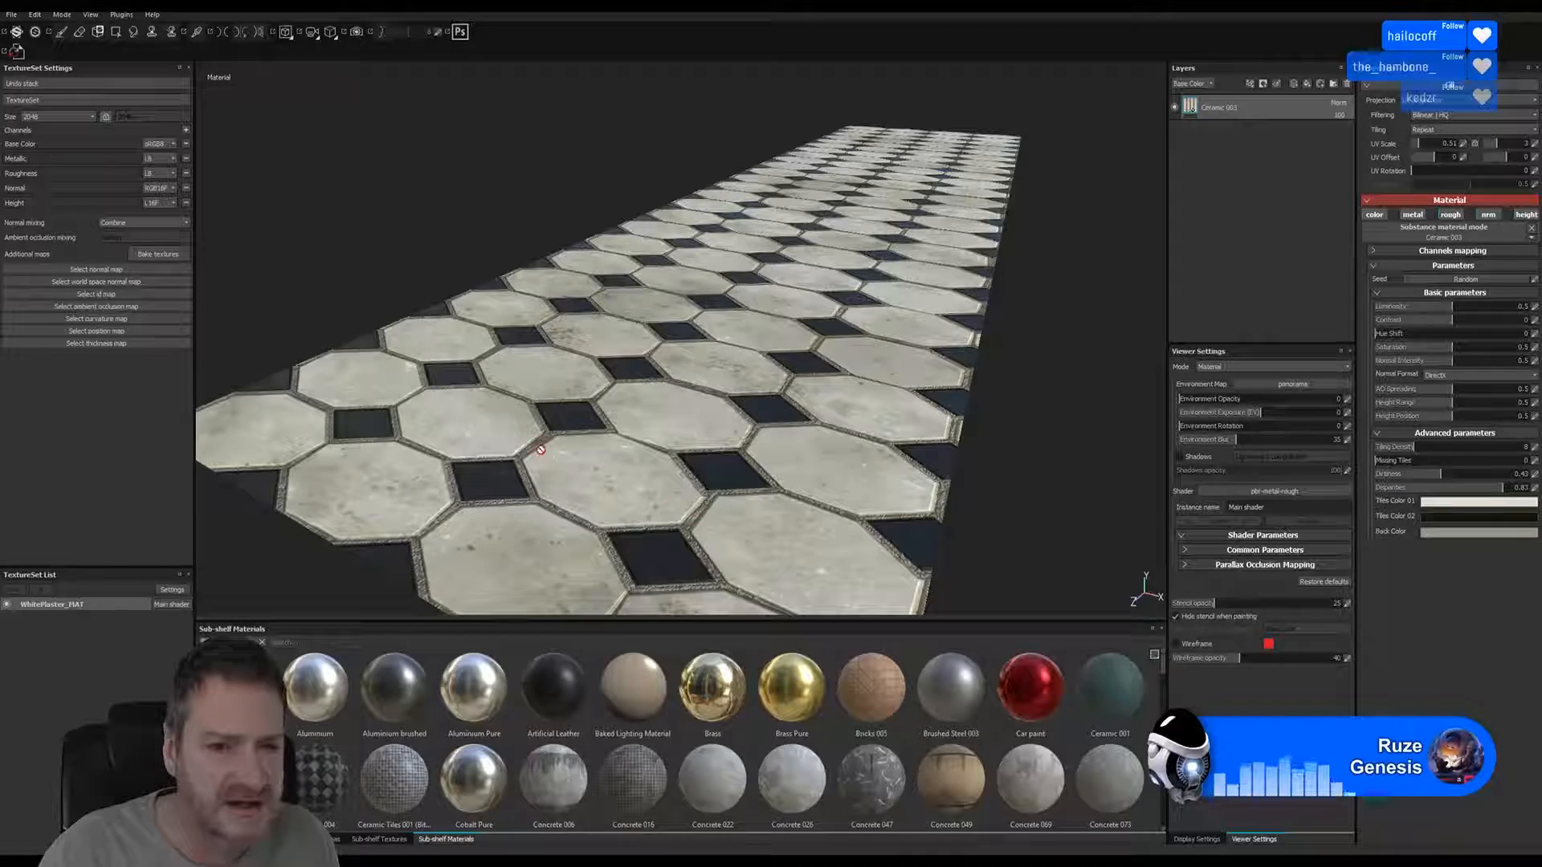
{"action": "left_click_drag", "start_coordinate": [661, 516], "coordinate": [905, 509], "text": "alt"}
{"action": "scroll", "coordinate": [731, 525], "scroll_direction": "up", "scroll_amount": 3}
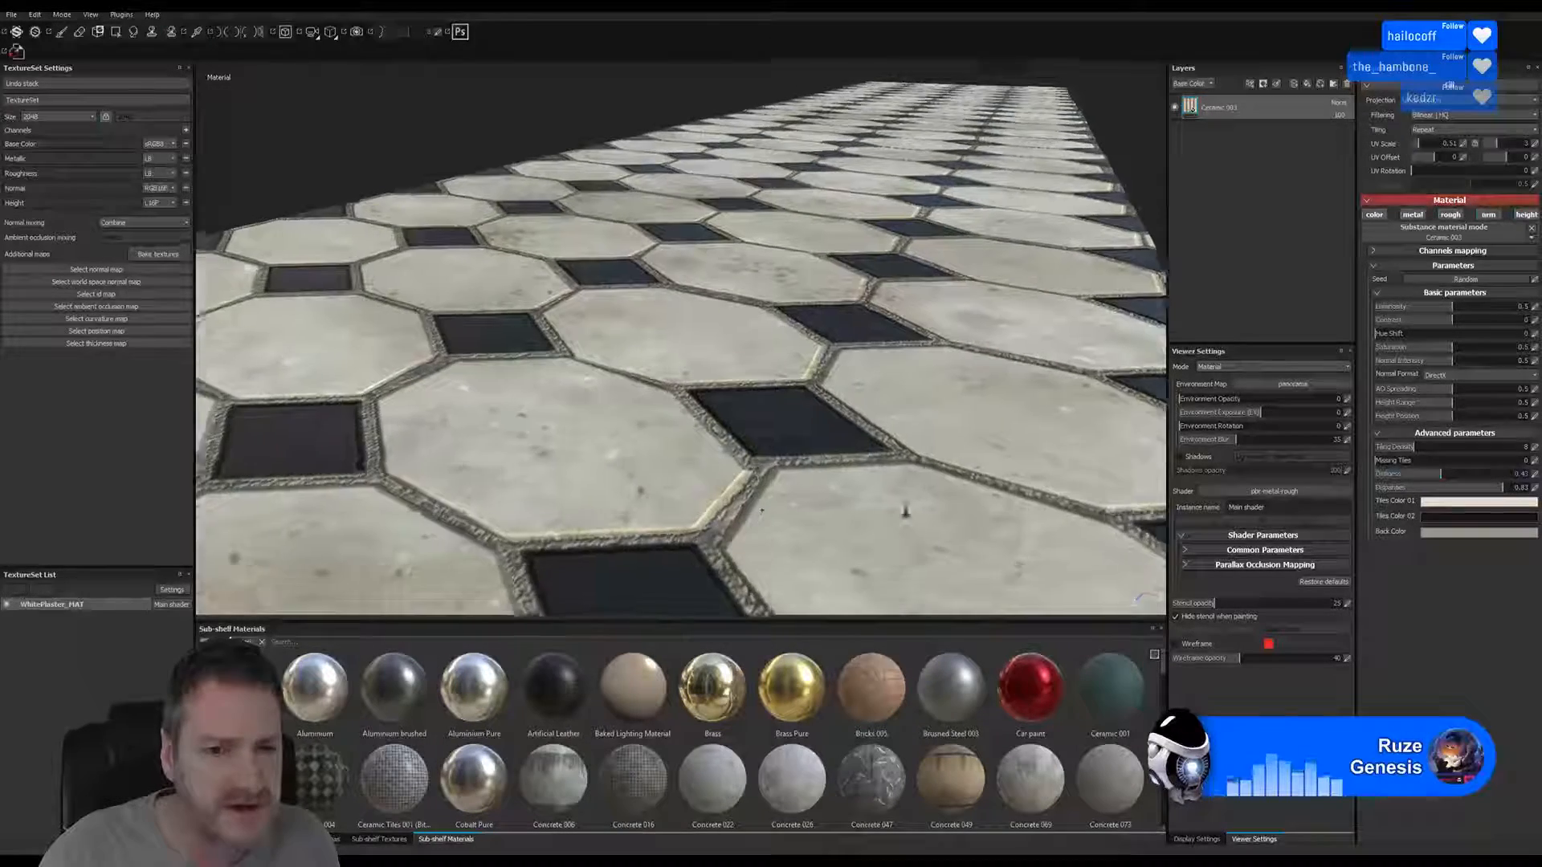
{"action": "scroll", "coordinate": [768, 468], "scroll_direction": "up", "scroll_amount": 2}
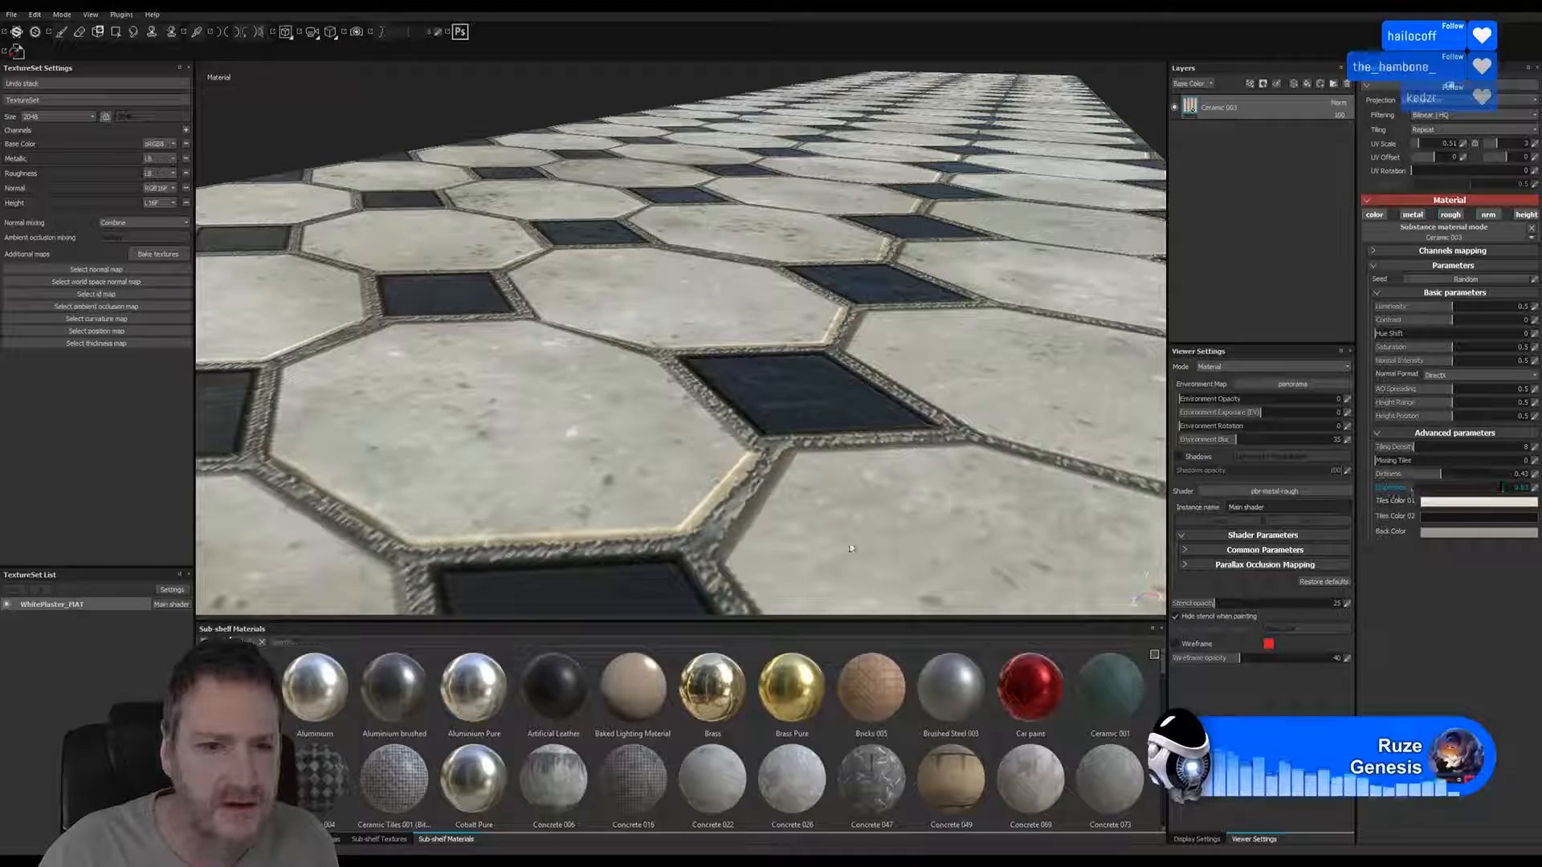
{"action": "key", "text": "ctrl+z"}
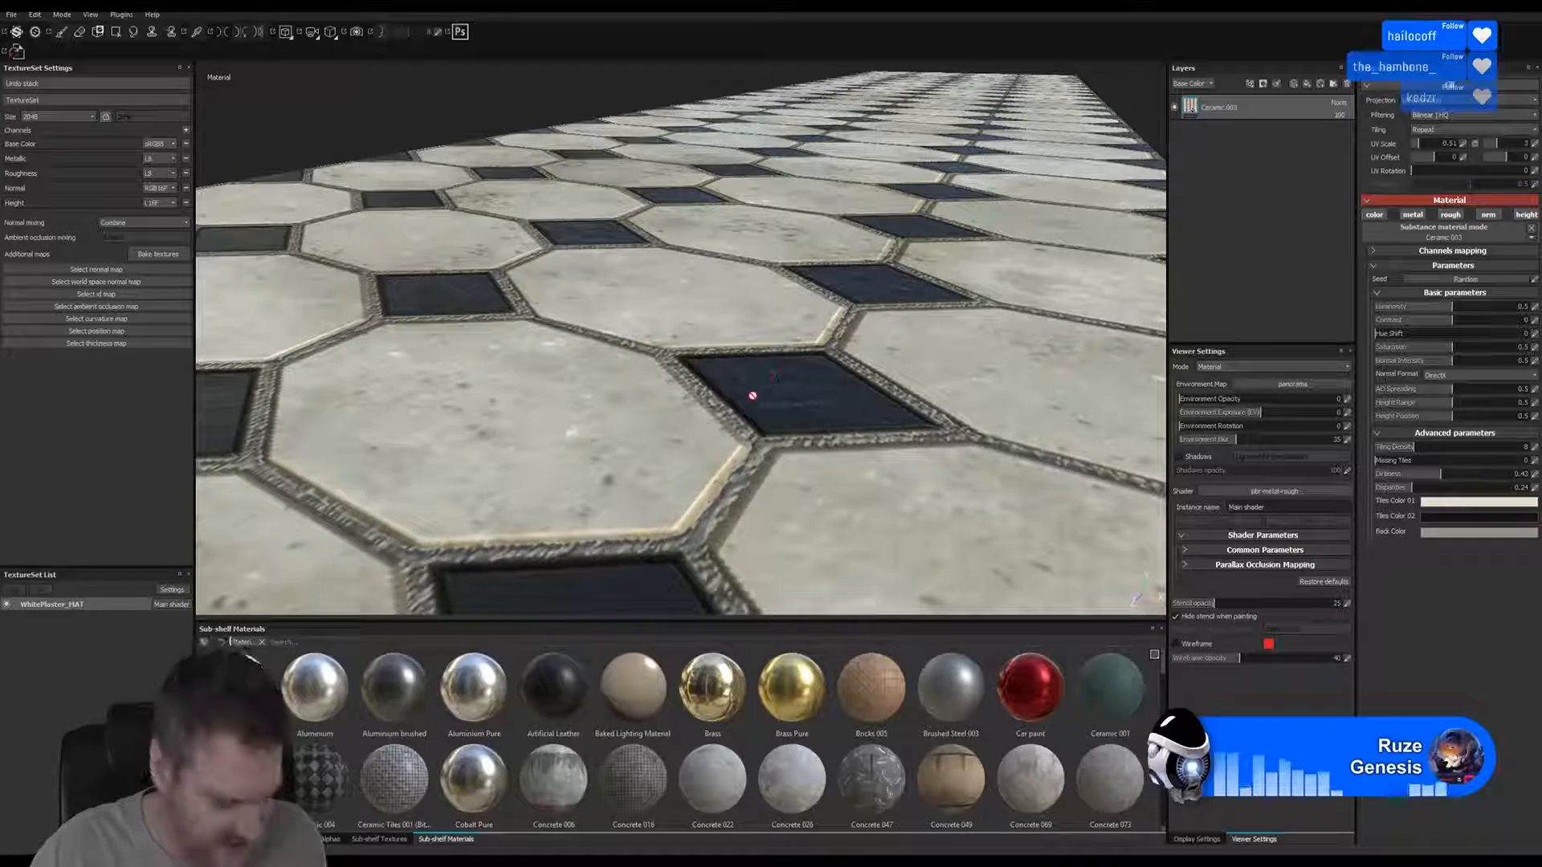
{"action": "left_click_drag", "start_coordinate": [750, 351], "coordinate": [429, 420], "text": "alt"}
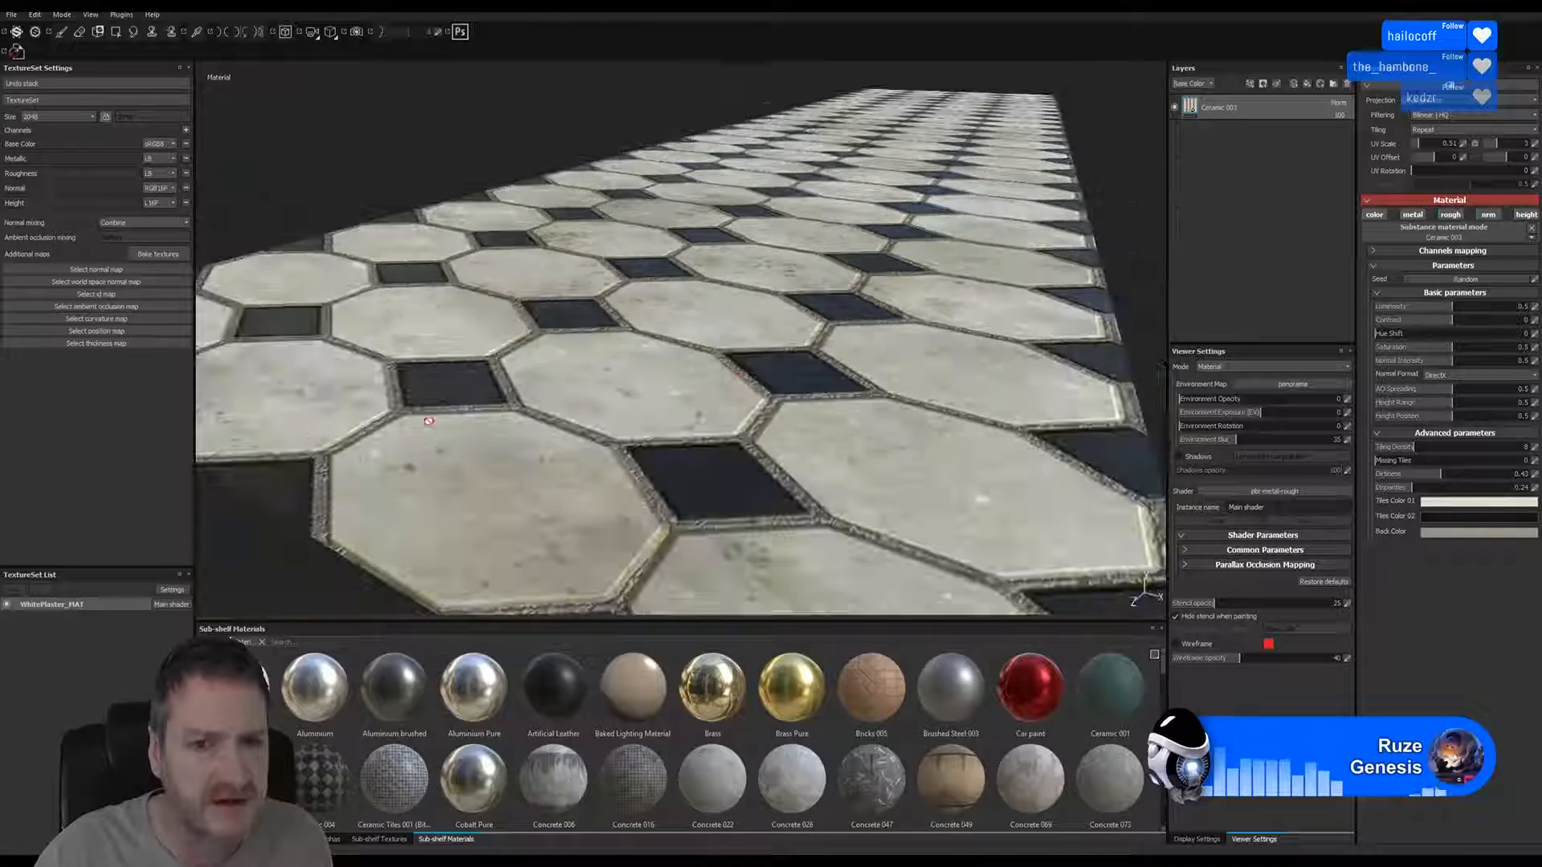
{"action": "right_click_drag", "start_coordinate": [429, 420], "coordinate": [233, 422], "text": "alt"}
{"action": "left_click_drag", "start_coordinate": [902, 289], "coordinate": [861, 338], "text": "alt"}
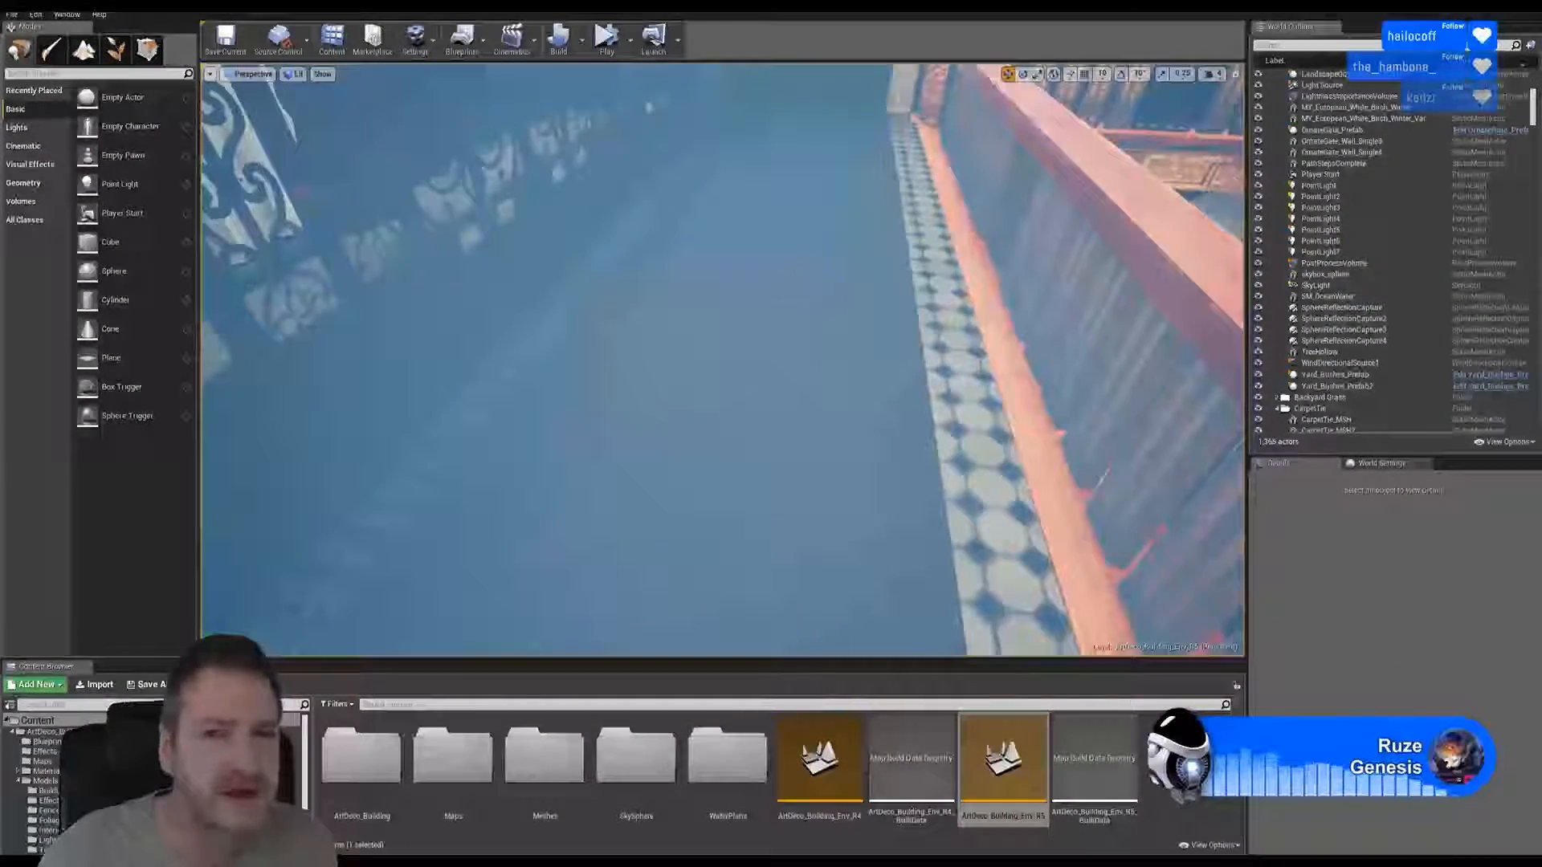
Switch to Unreal Editor and examine the tile border running along the upper hallway railing
{"action": "key", "text": "s"}
{"action": "right_click_drag", "start_coordinate": [723, 360], "coordinate": [734, 410]}
{"action": "key", "text": "w"}
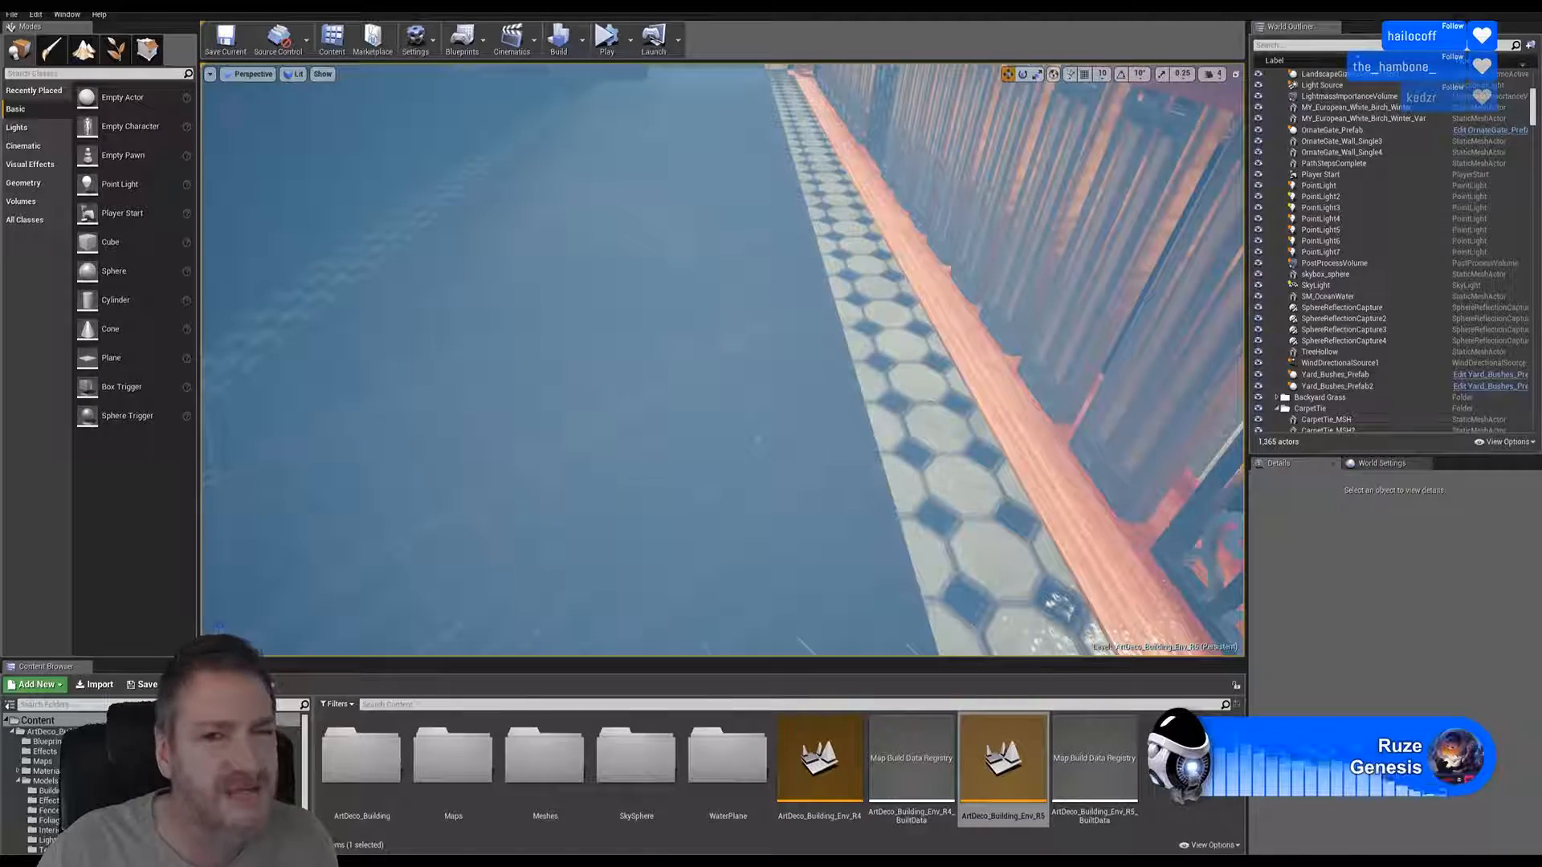
{"action": "right_click_drag", "start_coordinate": [722, 360], "coordinate": [763, 321]}
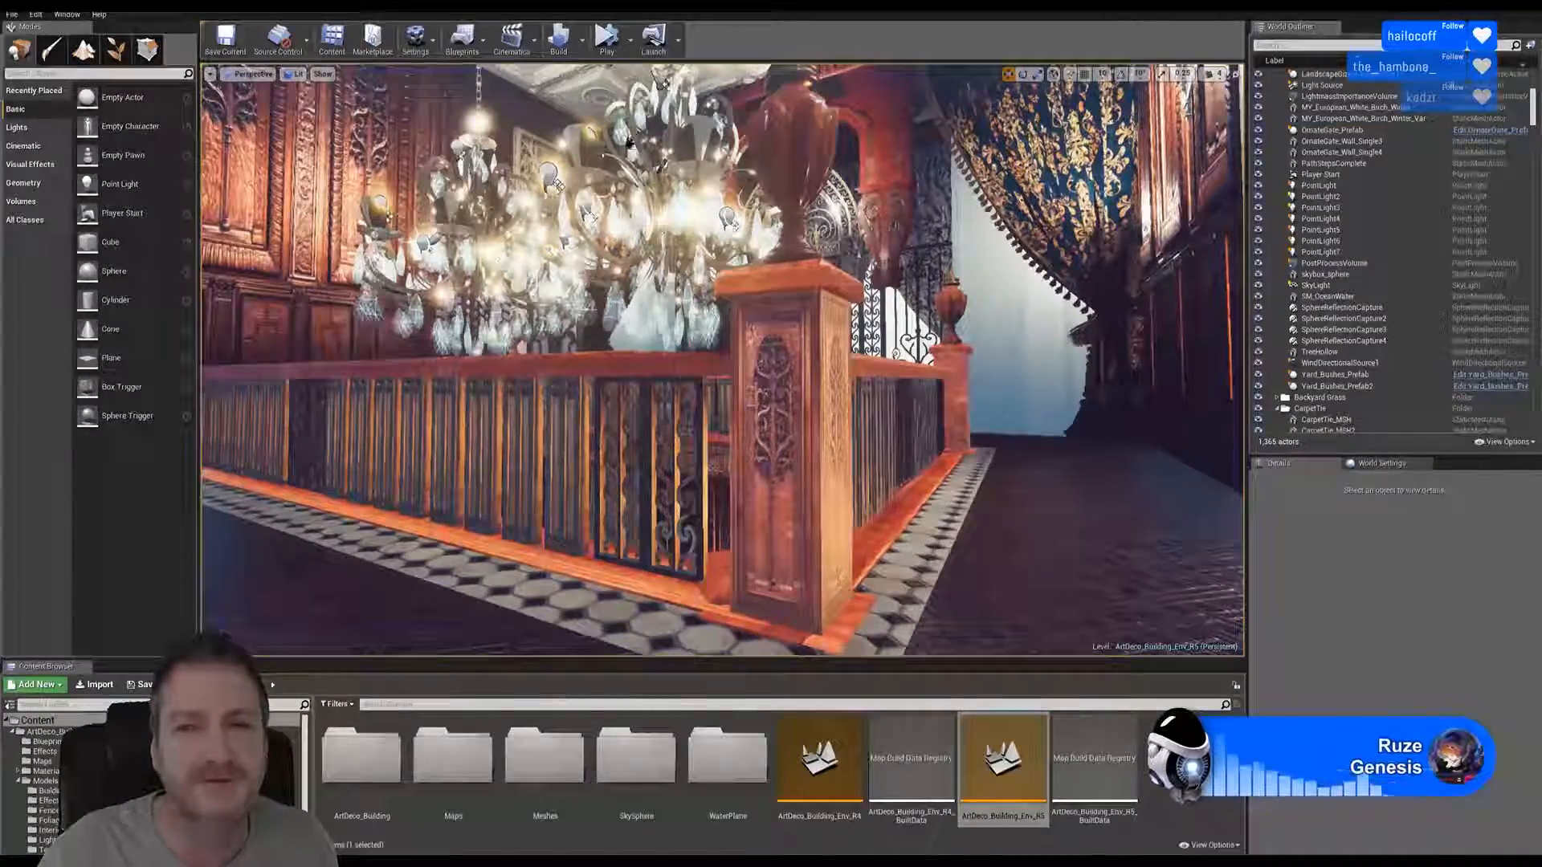
Return to Substance Painter and view the complete tiled floor strip from above
{"action": "key", "text": "alt+Tab"}
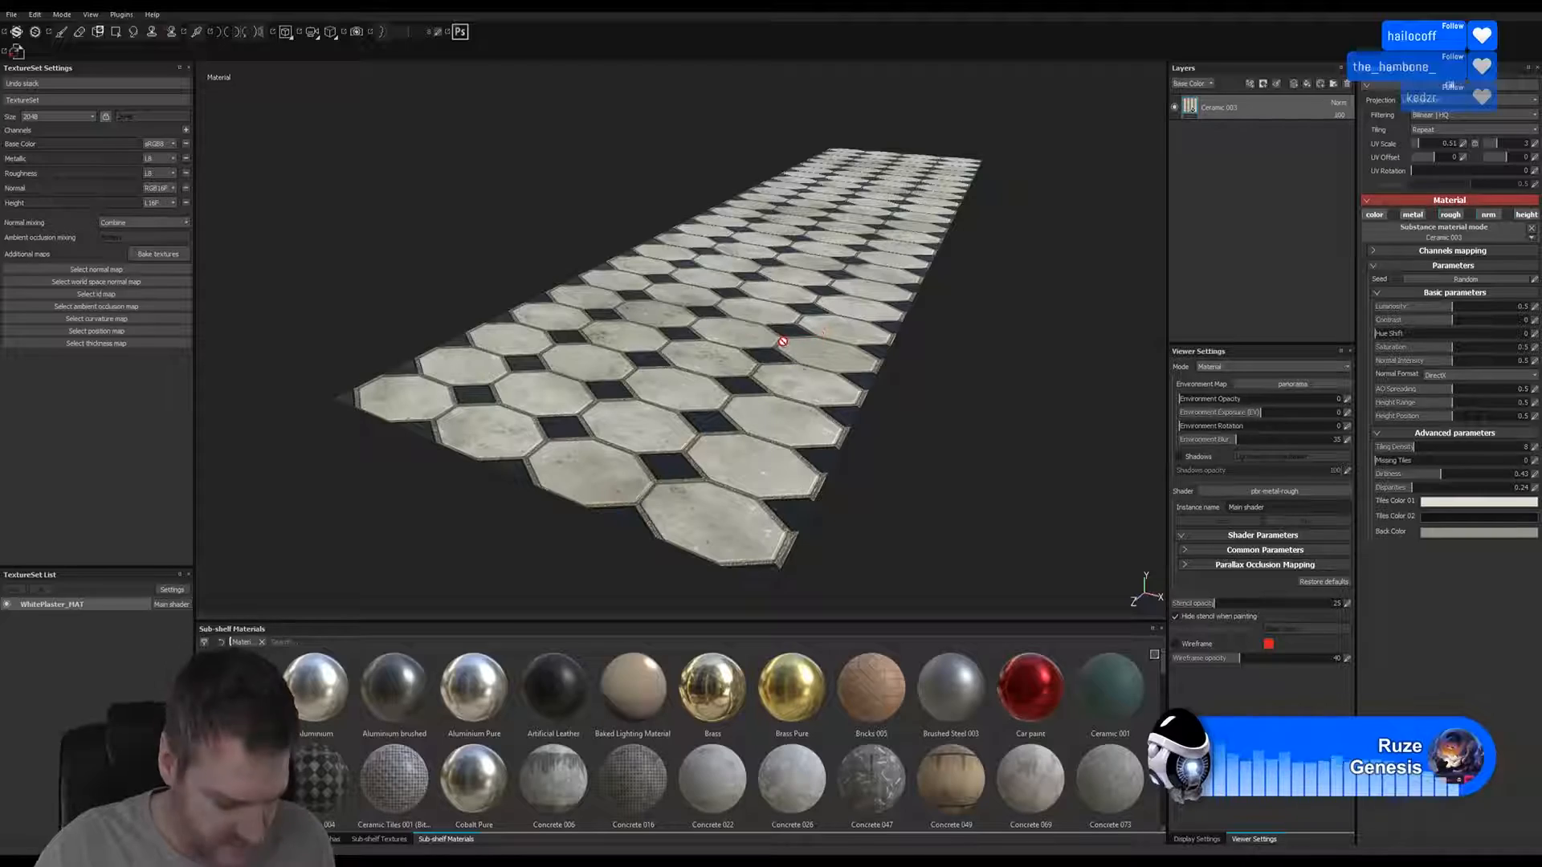
{"action": "left_click_drag", "start_coordinate": [696, 324], "coordinate": [670, 366], "text": "alt"}
{"action": "right_click_drag", "start_coordinate": [762, 324], "coordinate": [701, 346], "text": "alt"}
{"action": "middle_click_drag", "start_coordinate": [715, 310], "coordinate": [616, 362], "text": "alt"}
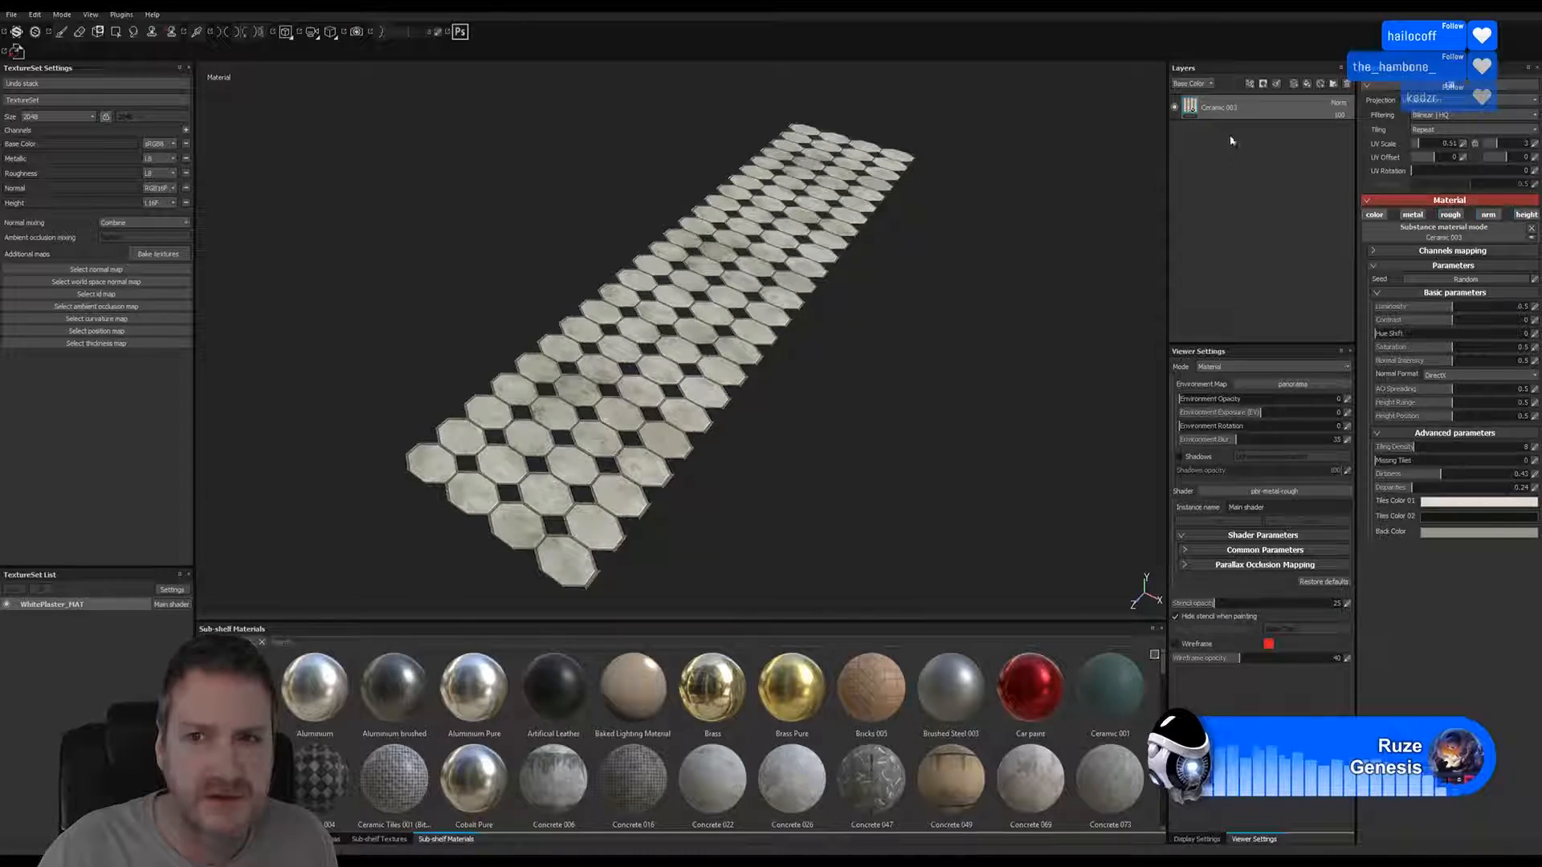
Copy the Ceramic 003 layer and paste it as a second layer above the original
{"action": "right_click", "coordinate": [1243, 114]}
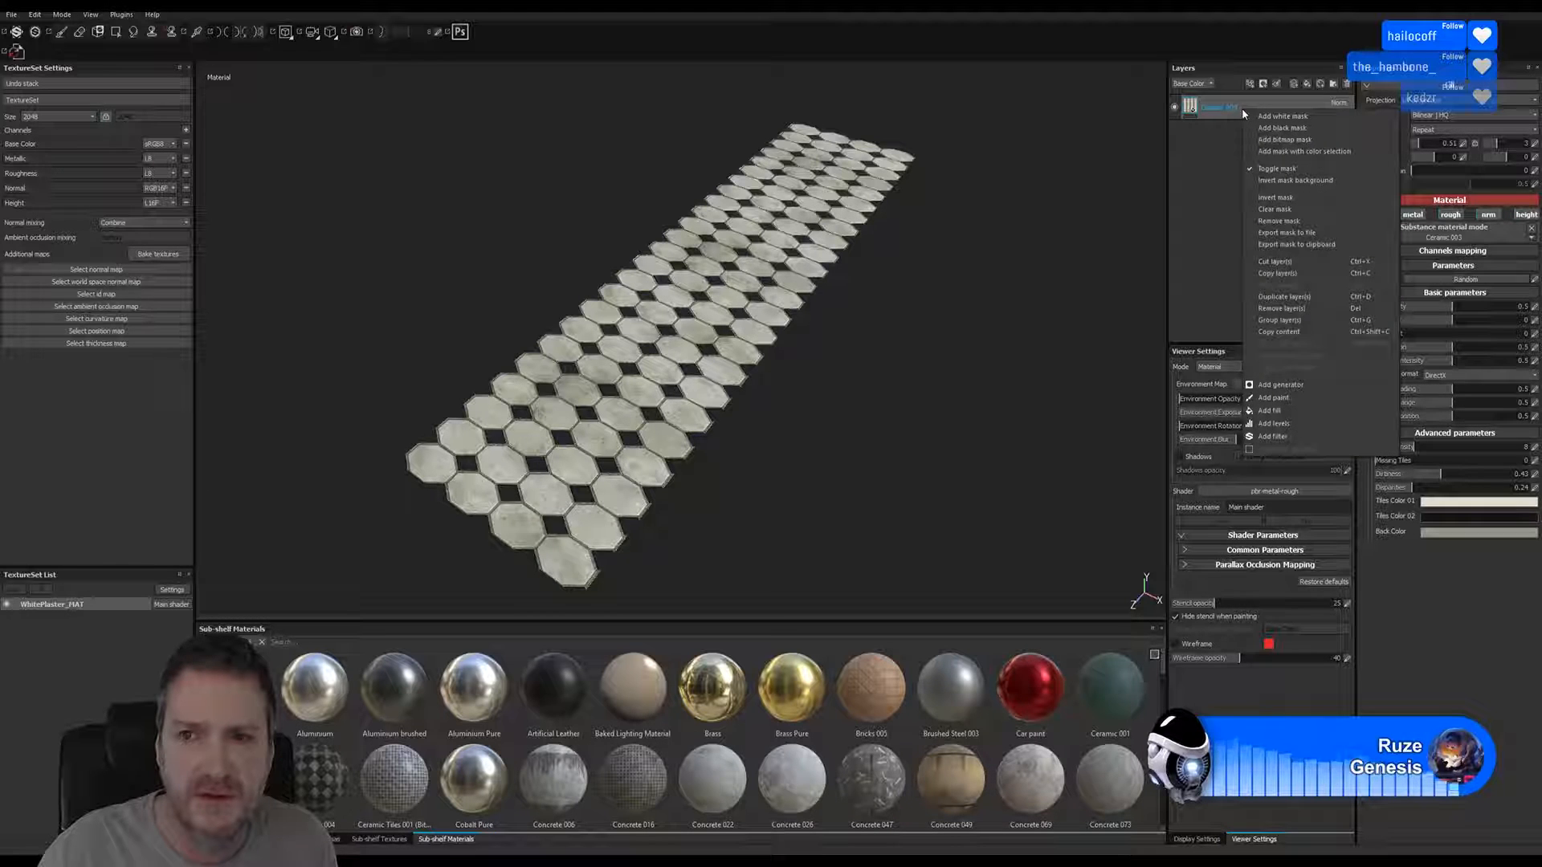
{"action": "left_click", "coordinate": [1280, 274]}
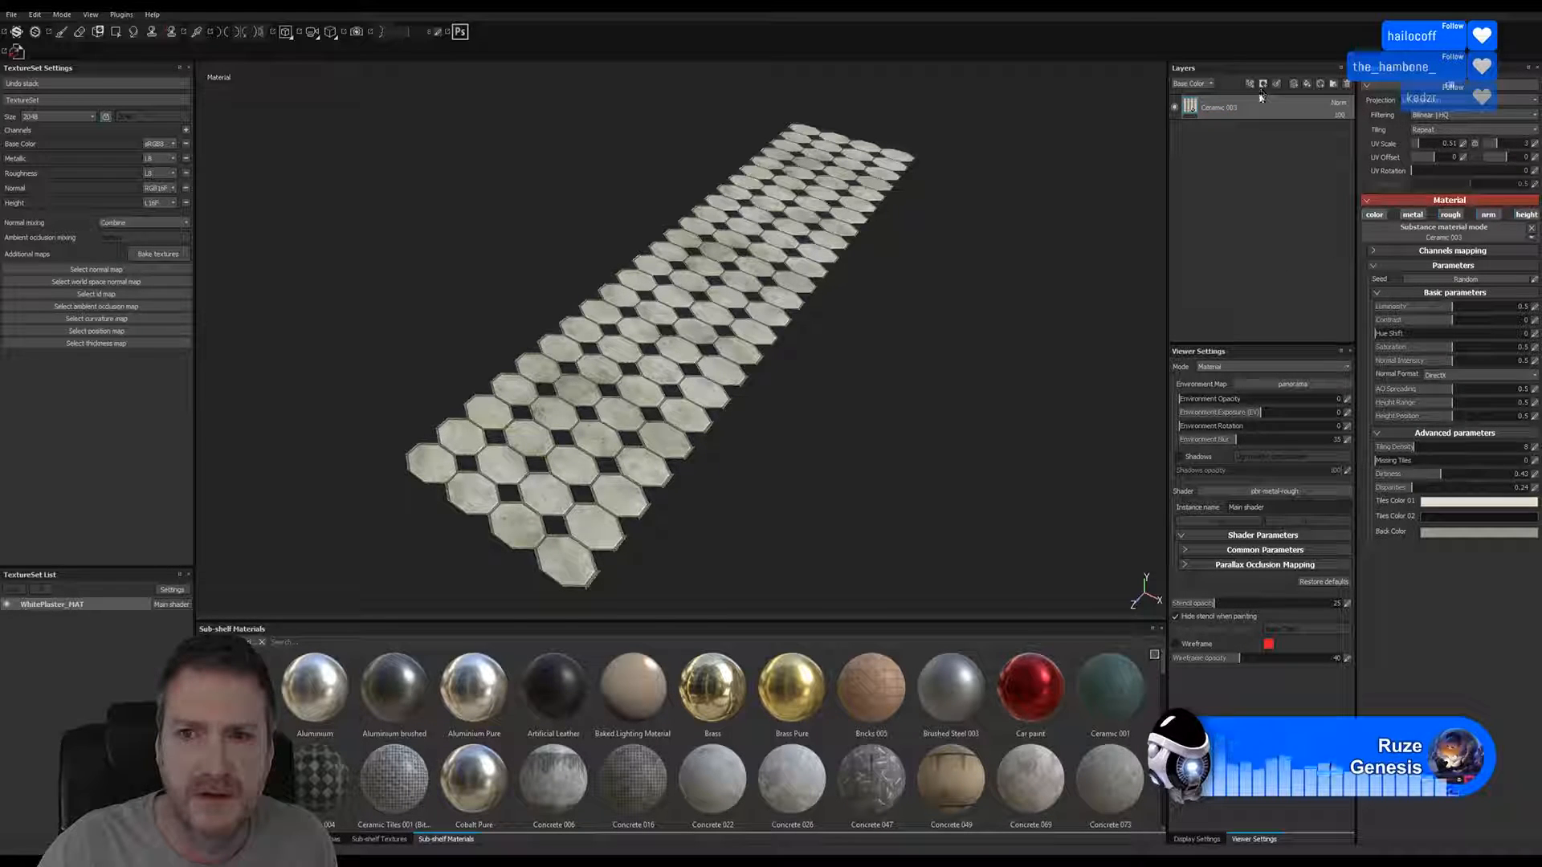
{"action": "right_click", "coordinate": [1259, 110]}
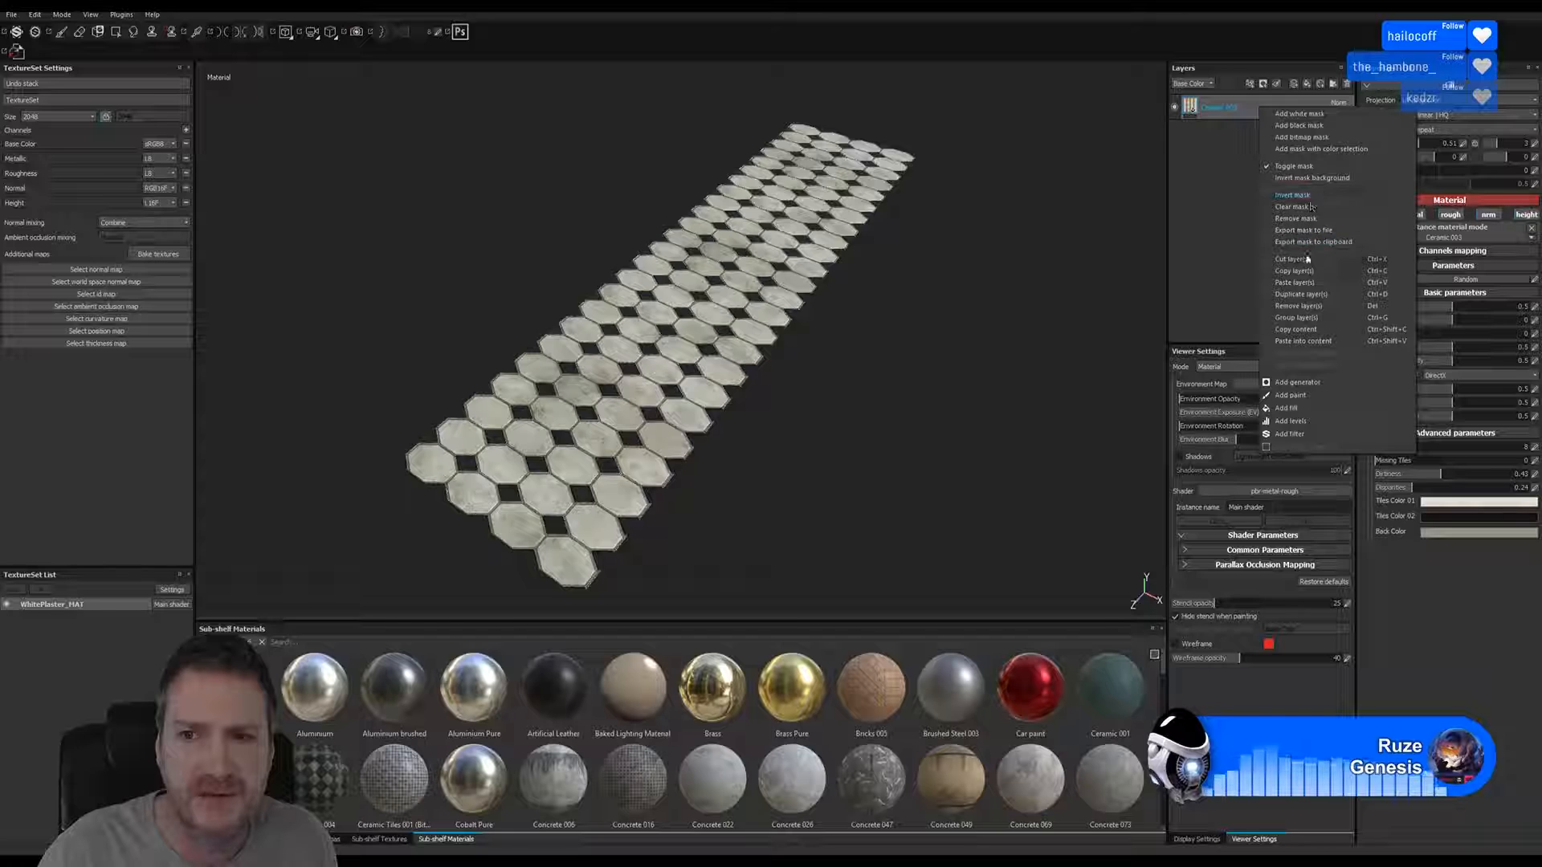
{"action": "left_click", "coordinate": [1296, 286]}
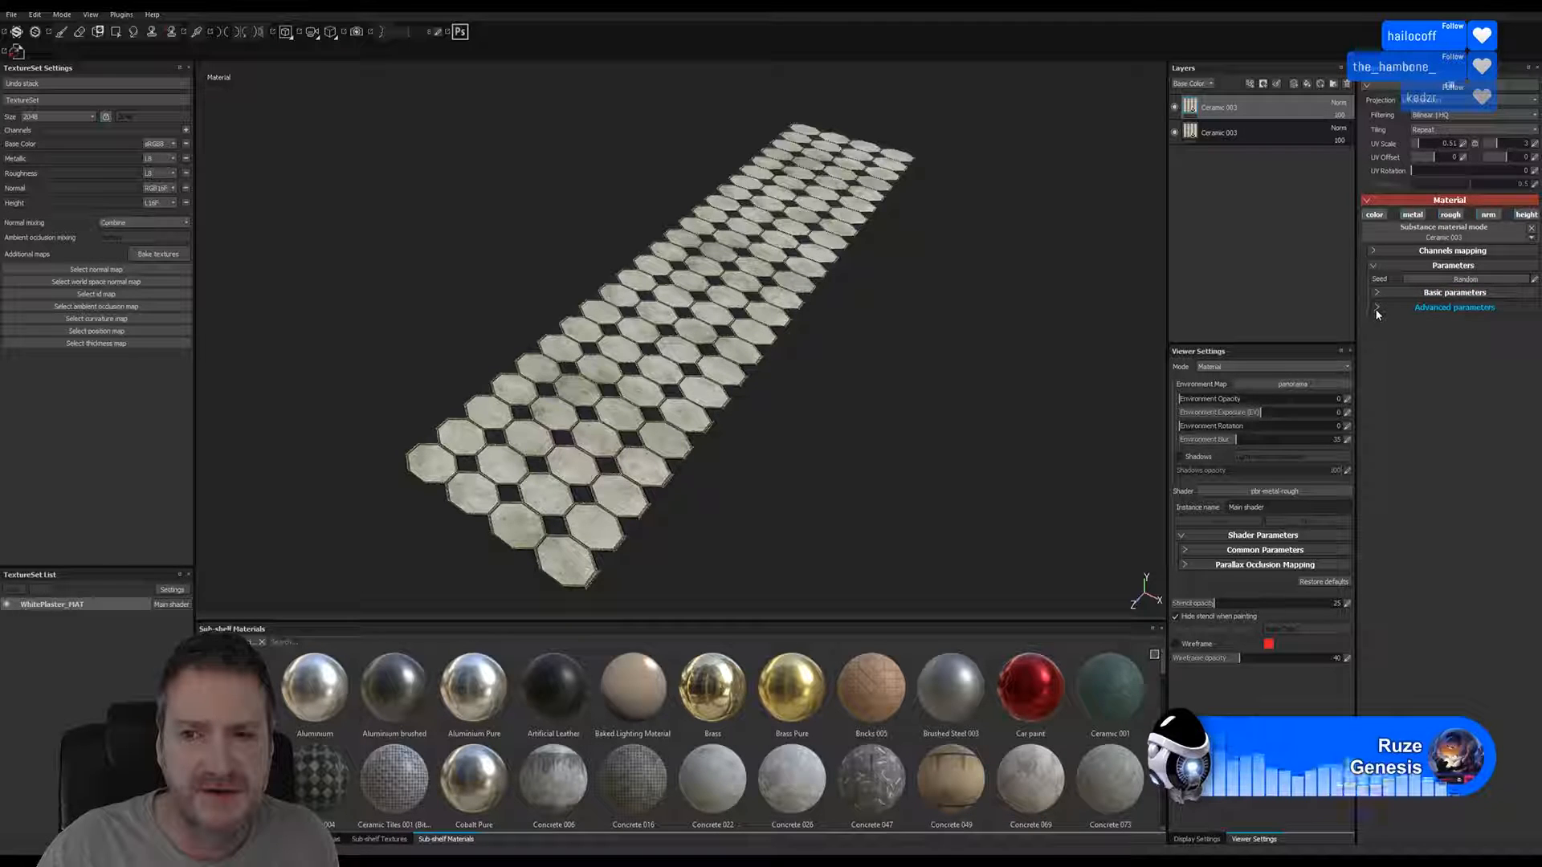
Set the upper Ceramic 003 layer's Contrast to -0.2 and its Luminosity to 0.42
{"action": "left_click", "coordinate": [1377, 309]}
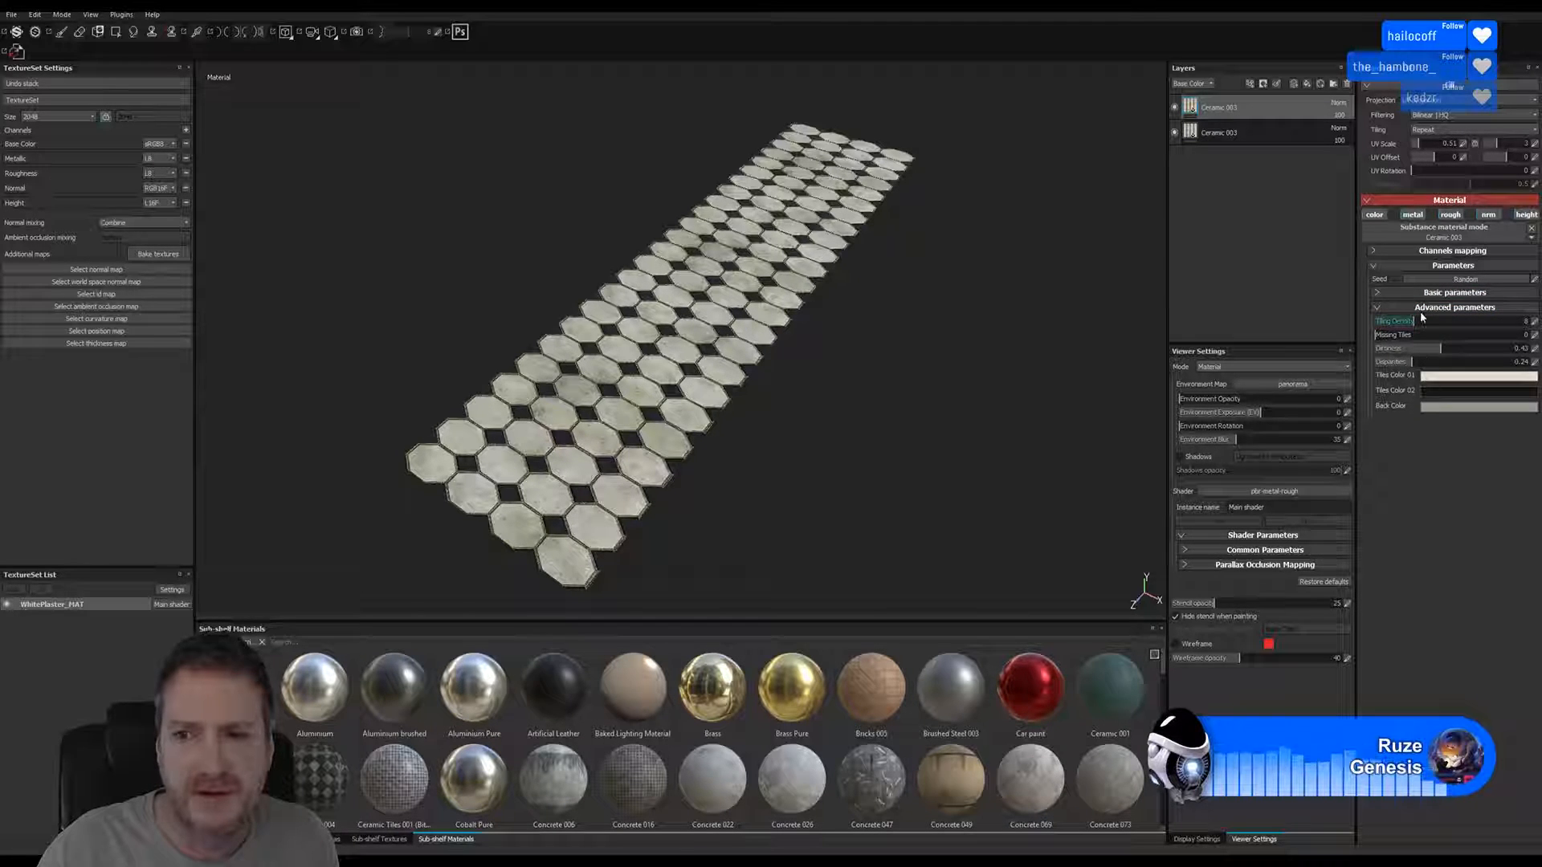
{"action": "left_click", "coordinate": [1378, 293]}
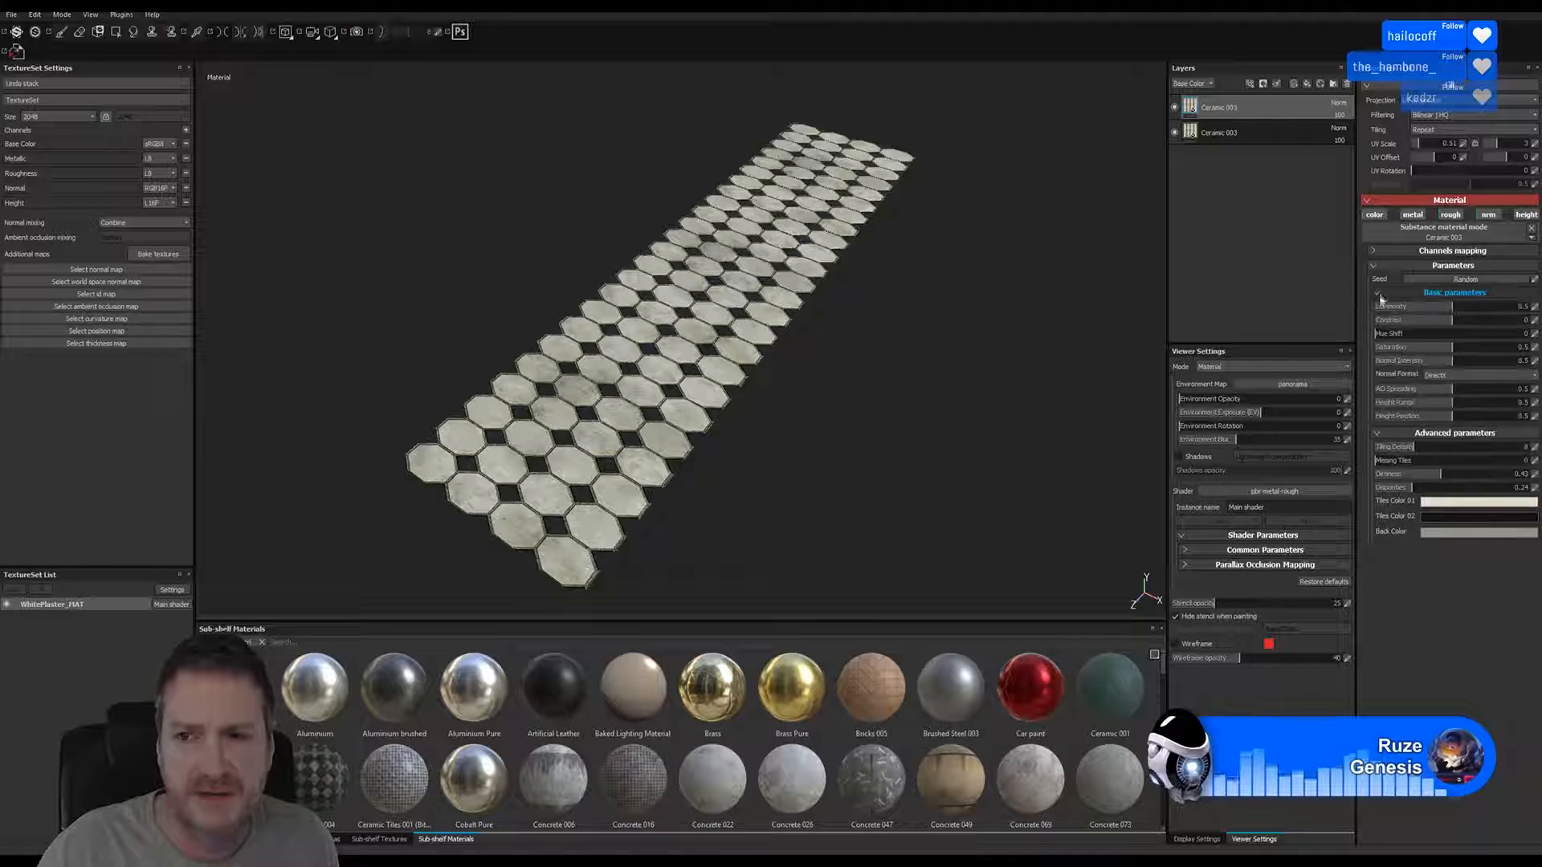
{"action": "left_click", "coordinate": [1443, 322]}
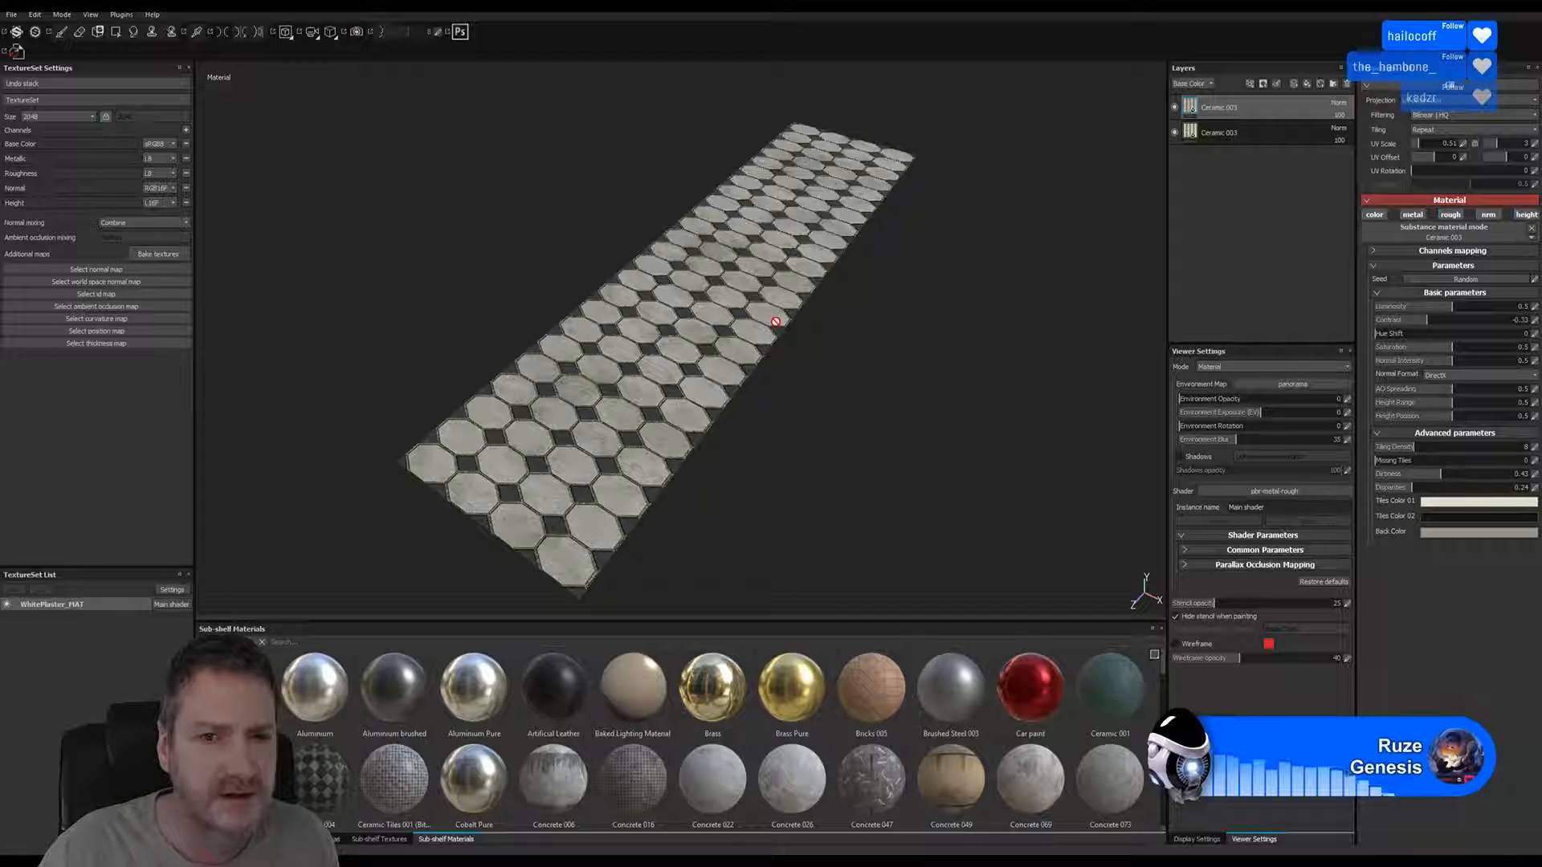
{"action": "left_click", "coordinate": [1436, 318]}
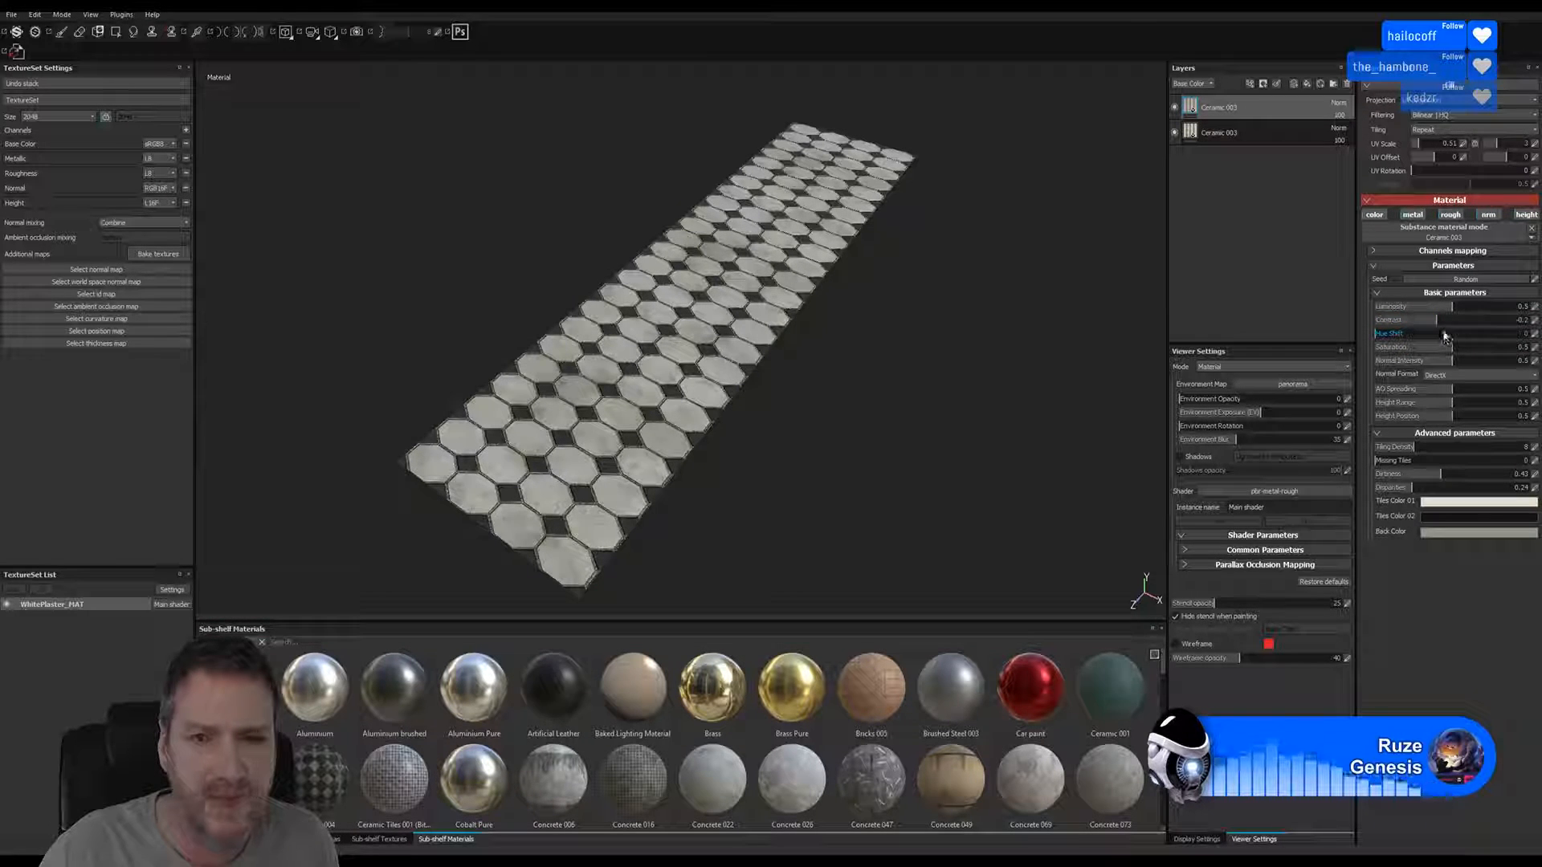
{"action": "left_click", "coordinate": [1430, 310]}
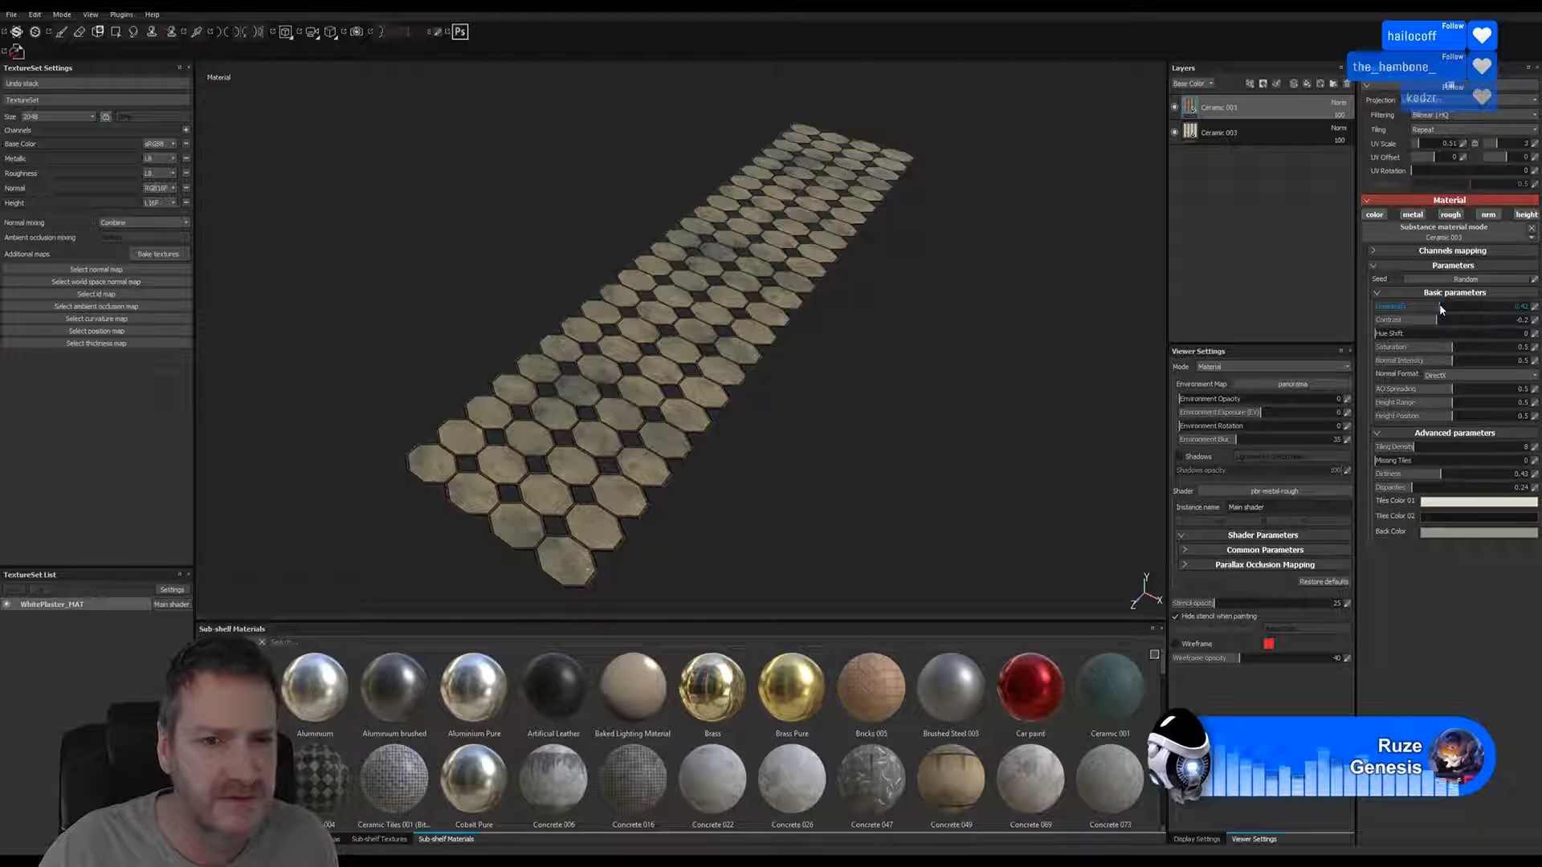
Compare the tile colouring with the upper Ceramic 003 layer hidden and shown
{"action": "left_click", "coordinate": [1174, 109]}
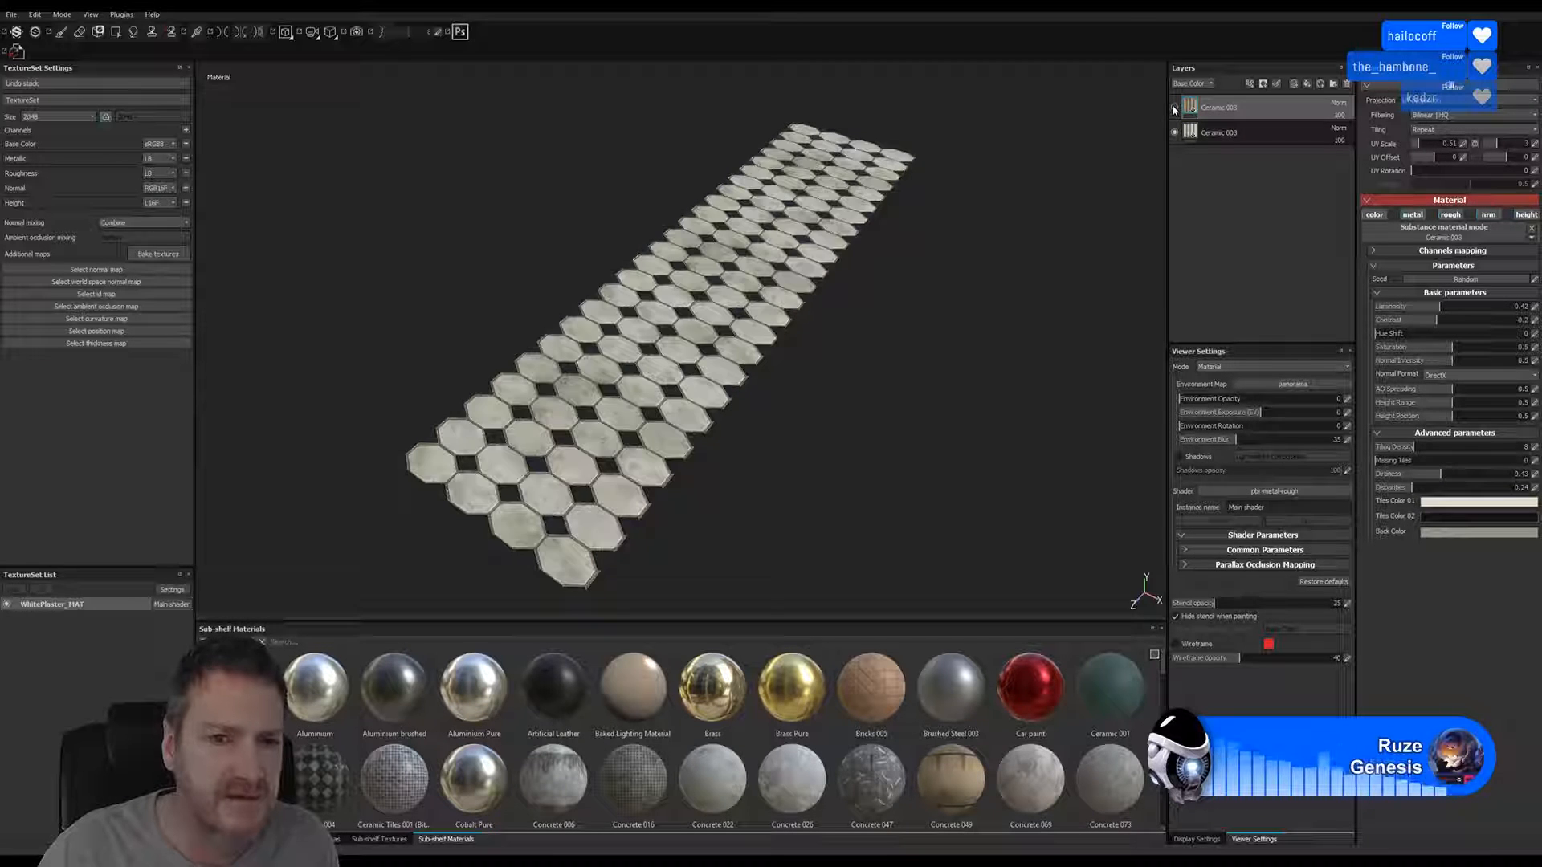
{"action": "left_click", "coordinate": [1174, 108]}
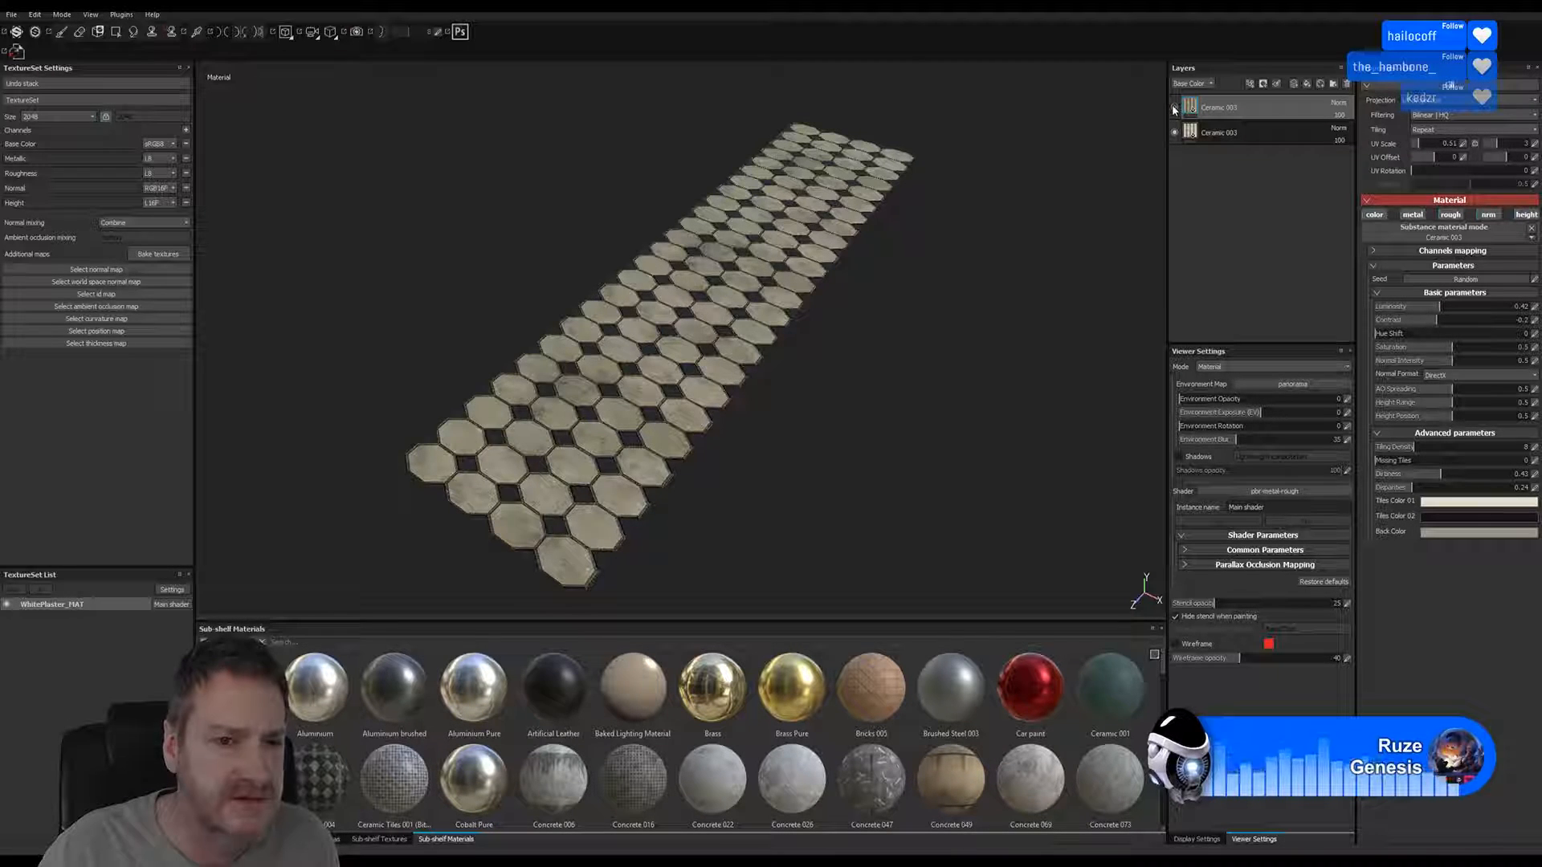
{"action": "left_click", "coordinate": [1174, 108]}
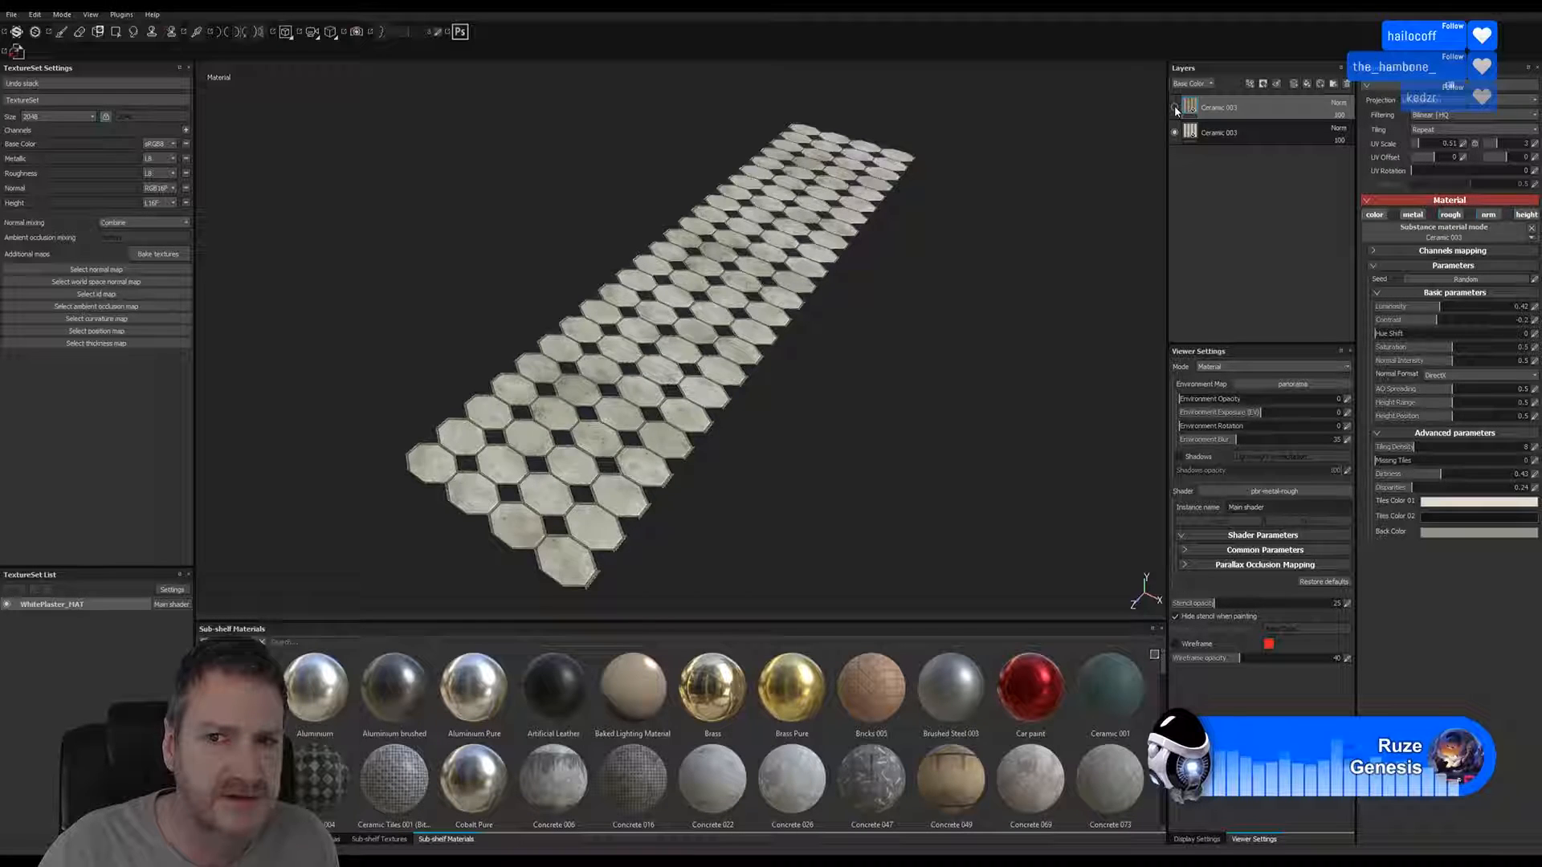
{"action": "left_click", "coordinate": [1175, 108]}
{"action": "left_click", "coordinate": [1174, 108]}
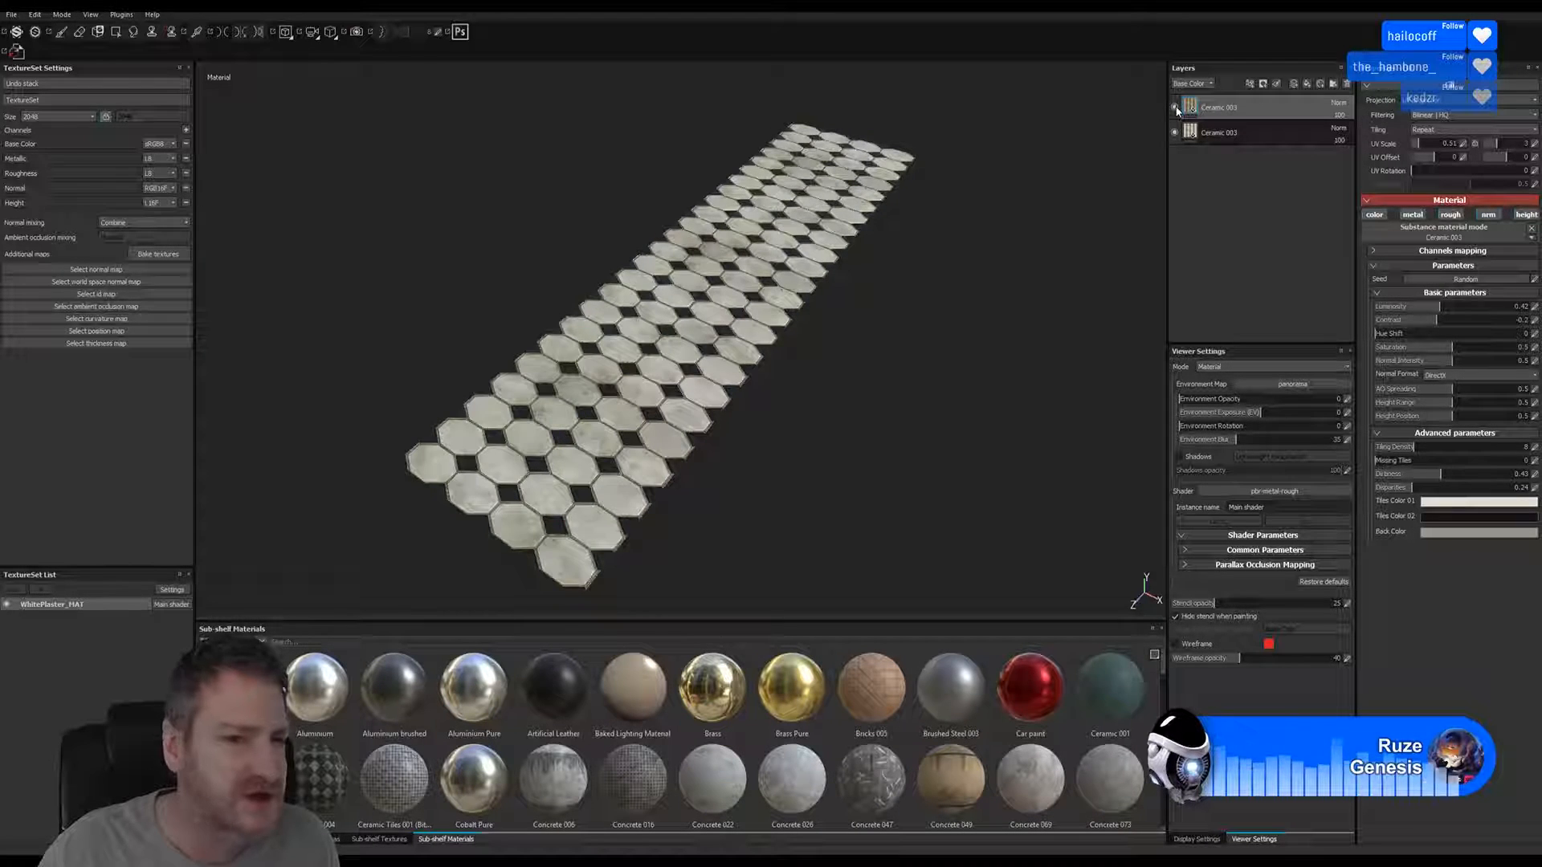
{"action": "left_click", "coordinate": [1175, 108]}
{"action": "left_click", "coordinate": [1175, 108]}
{"action": "left_click", "coordinate": [1174, 107]}
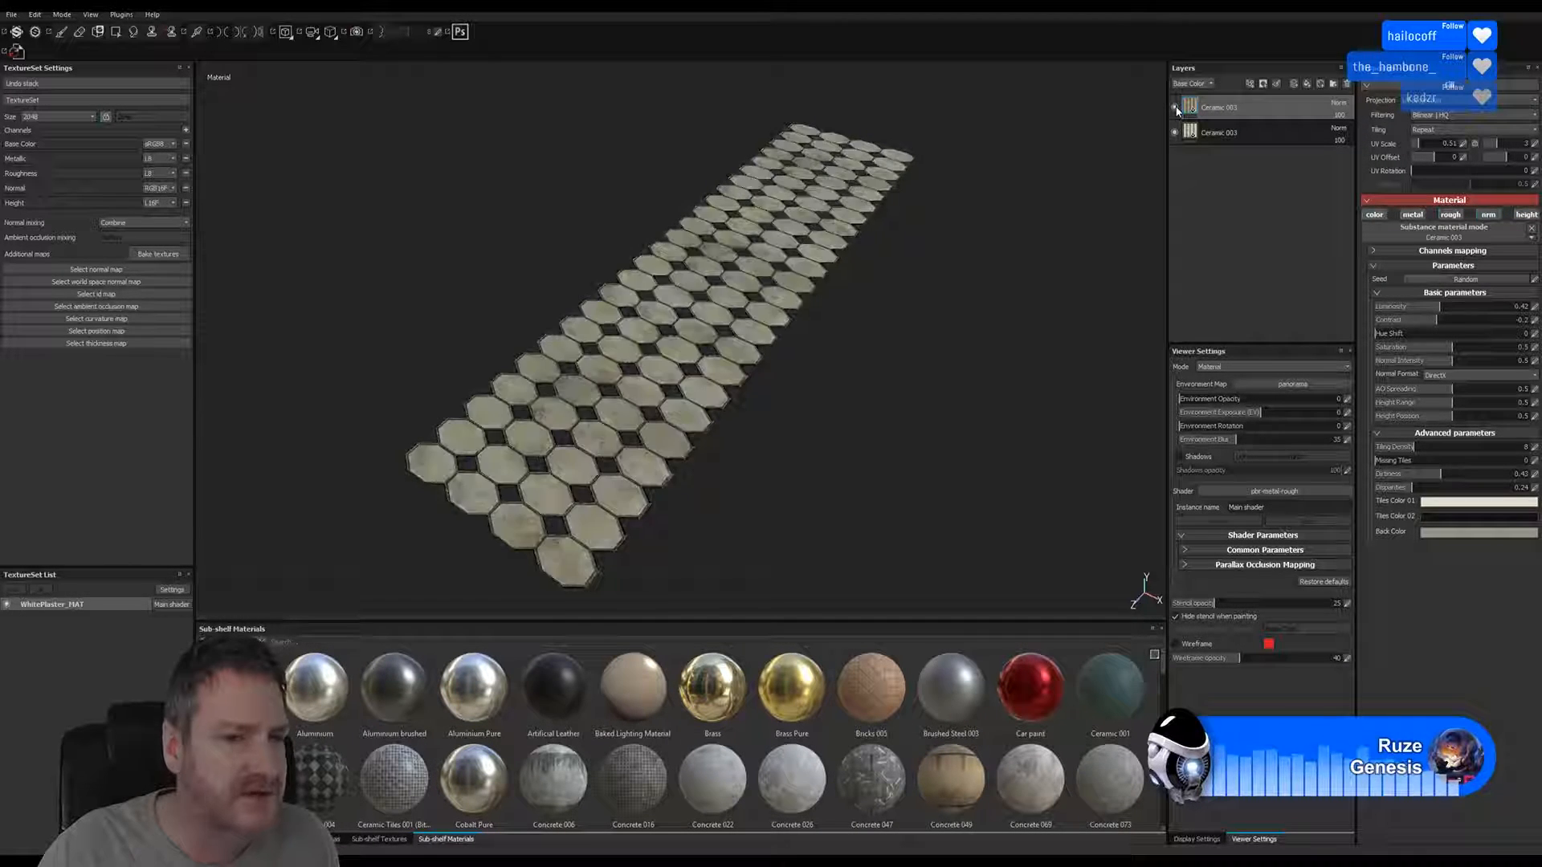
{"action": "left_click", "coordinate": [1175, 108]}
{"action": "left_click", "coordinate": [1175, 107]}
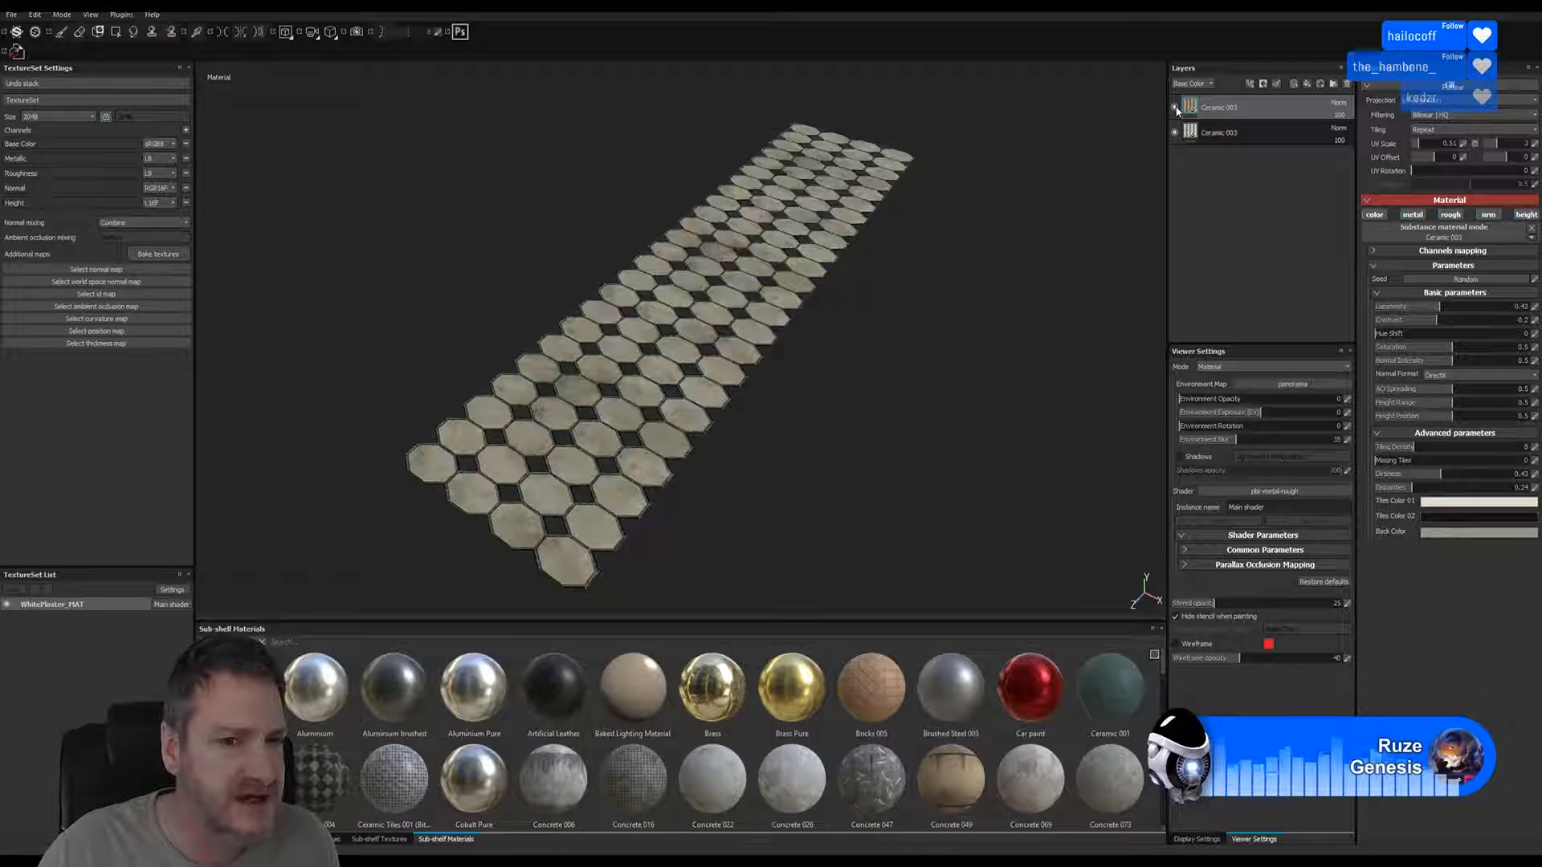
{"action": "left_click", "coordinate": [1175, 108]}
{"action": "left_click", "coordinate": [1175, 107]}
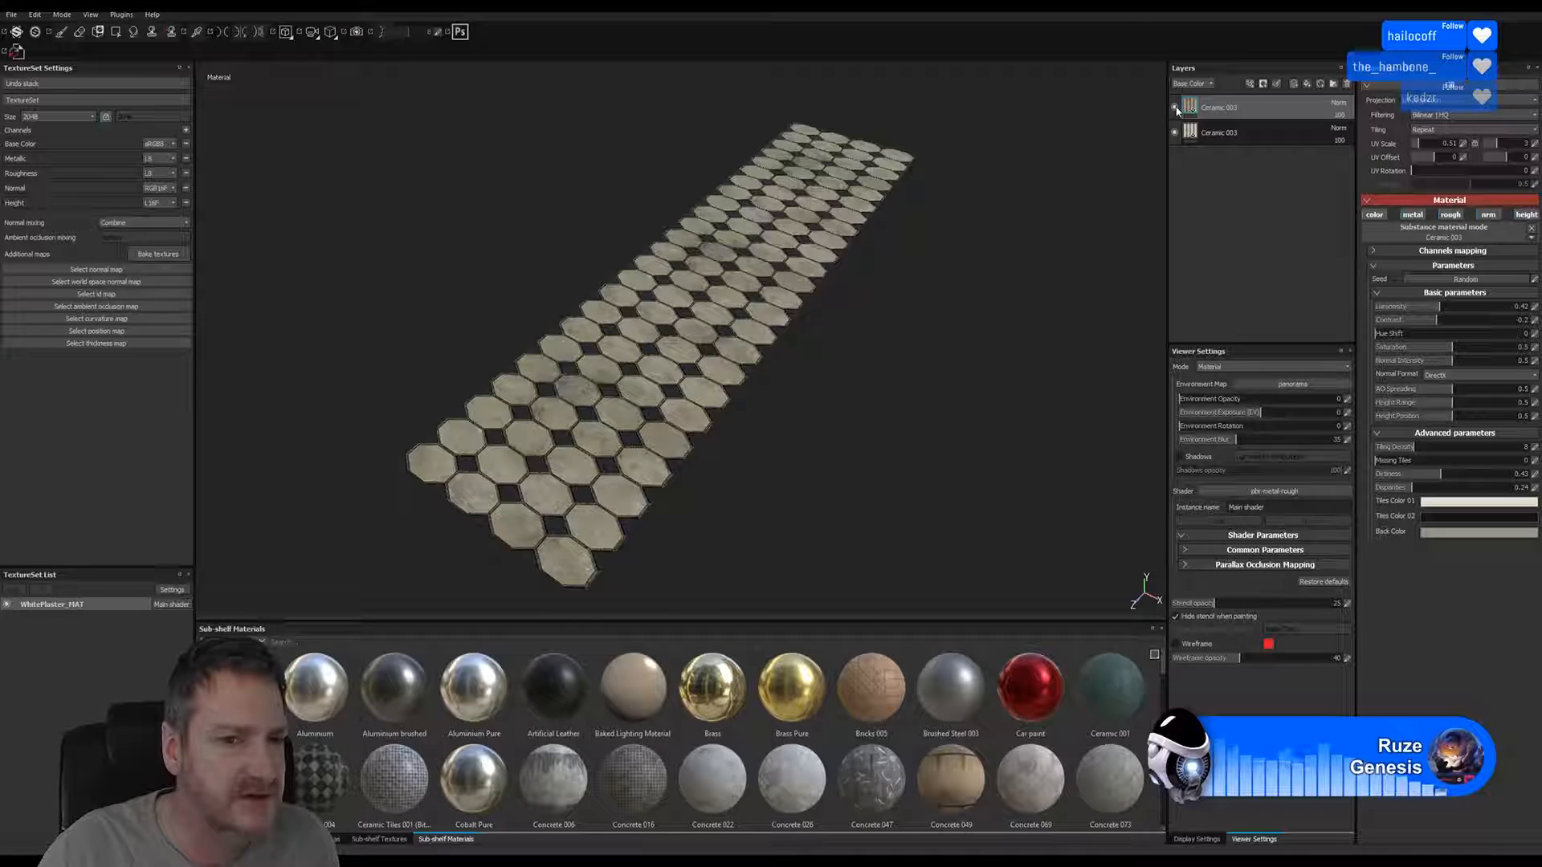
{"action": "left_click", "coordinate": [1175, 108]}
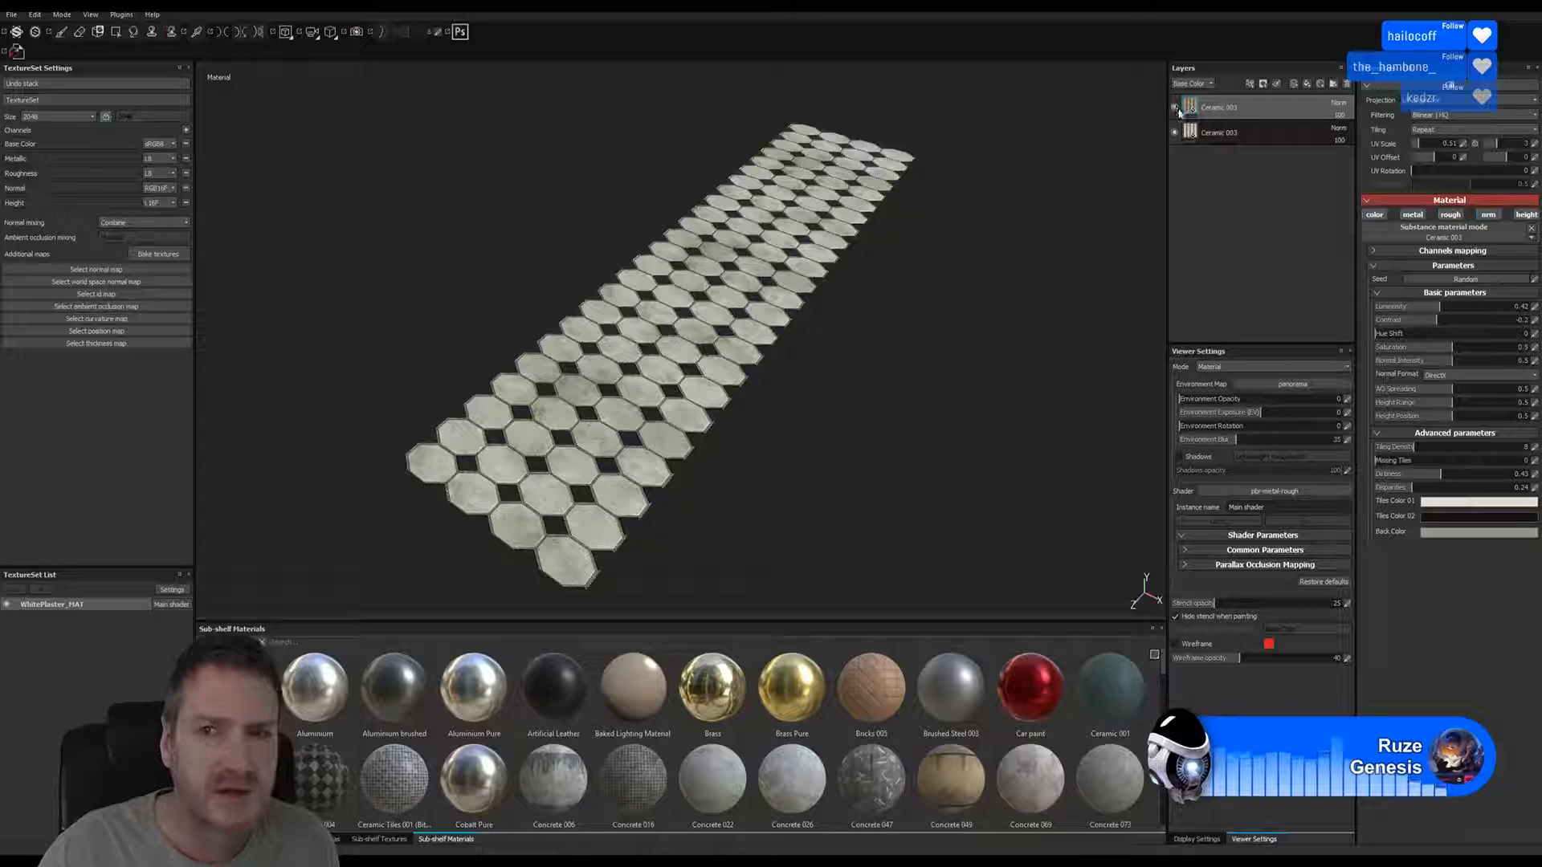
{"action": "left_click", "coordinate": [1178, 111]}
Add a white mask to the upper Ceramic 003 layer and select the layer for mask painting
{"action": "right_click", "coordinate": [1192, 107]}
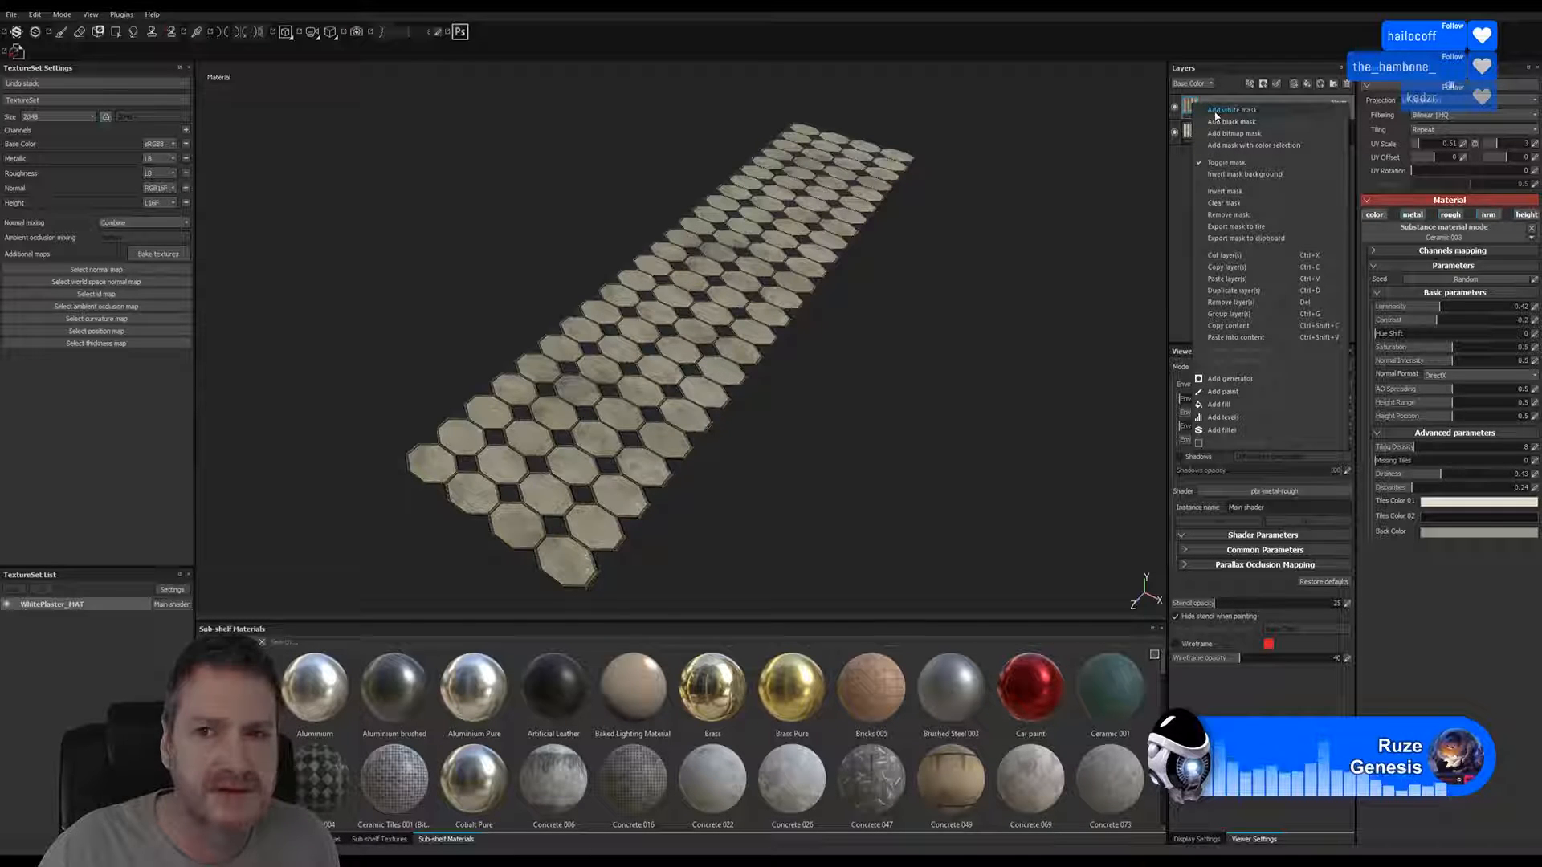
{"action": "left_click", "coordinate": [1229, 110]}
{"action": "key", "text": "1"}
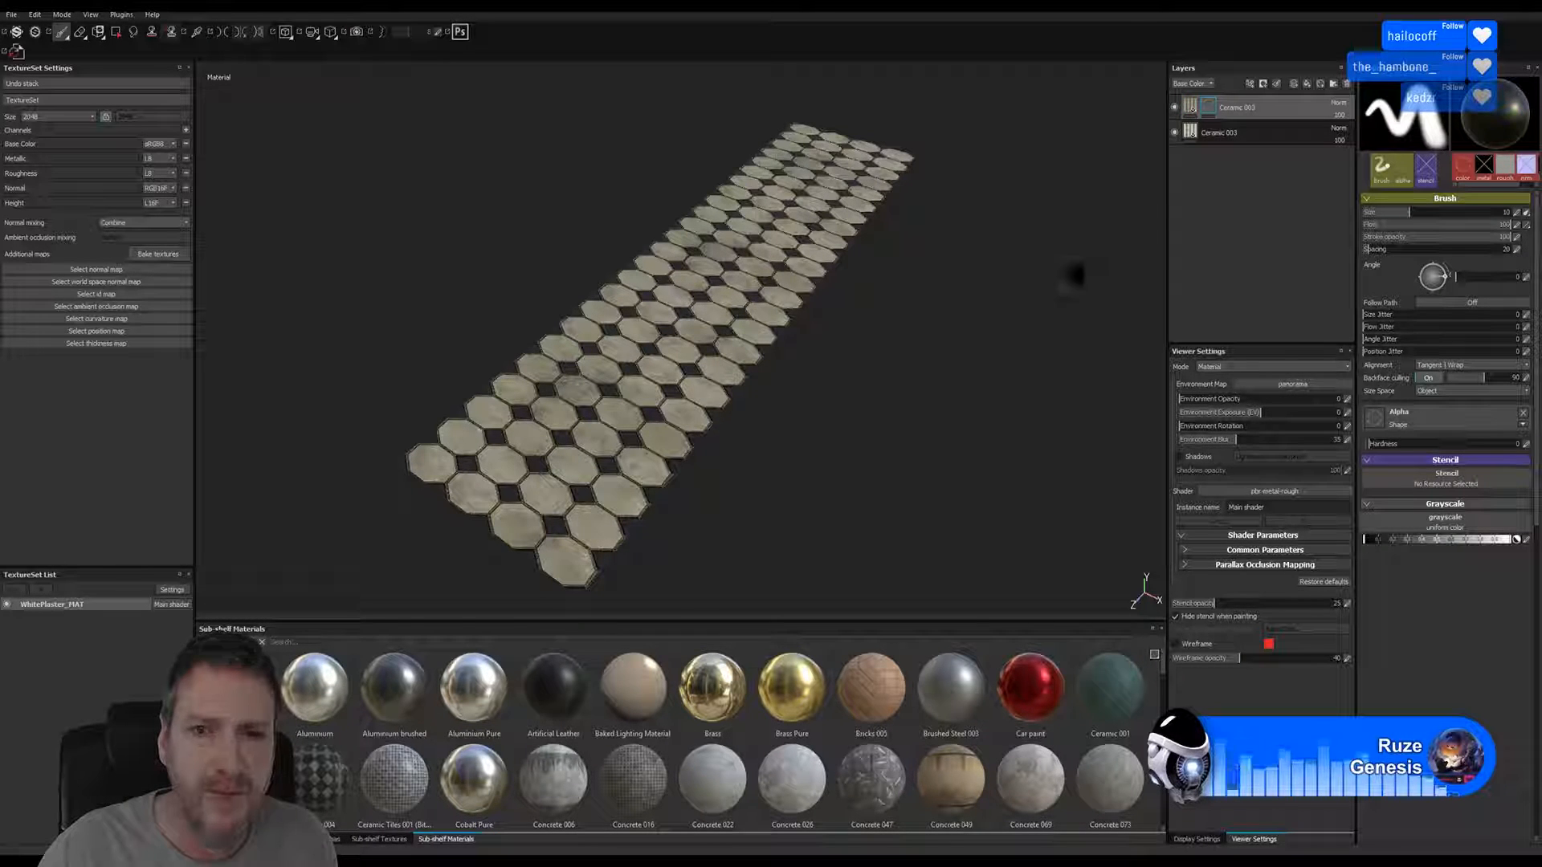
{"action": "double_click", "coordinate": [1225, 108]}
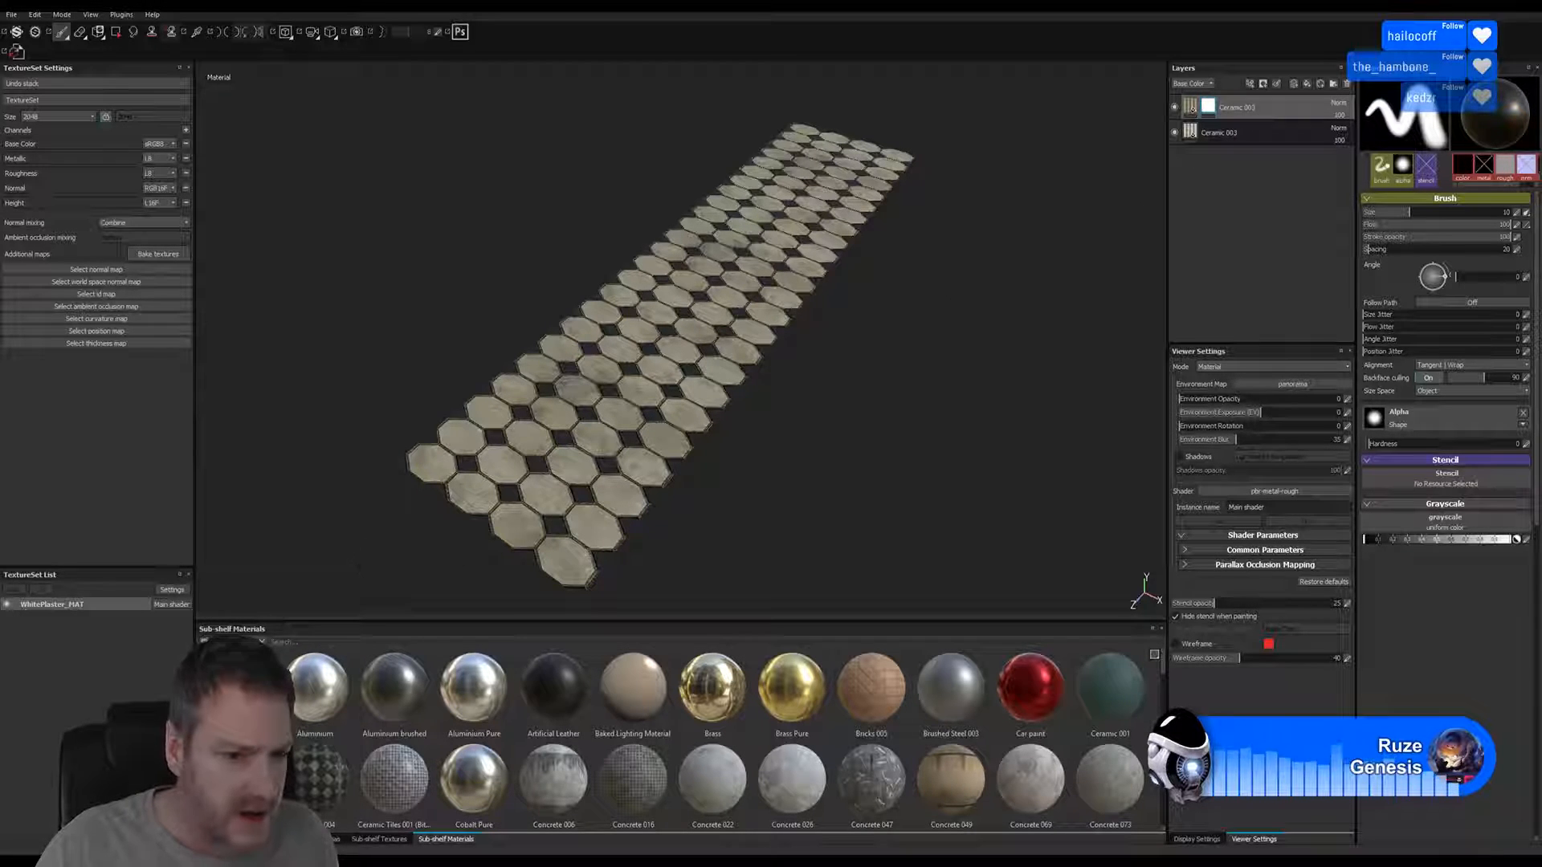
Paint irregular black patches into the upper layer's mask along the tile strip with an enlarged dirt brush
{"action": "left_click", "coordinate": [250, 839]}
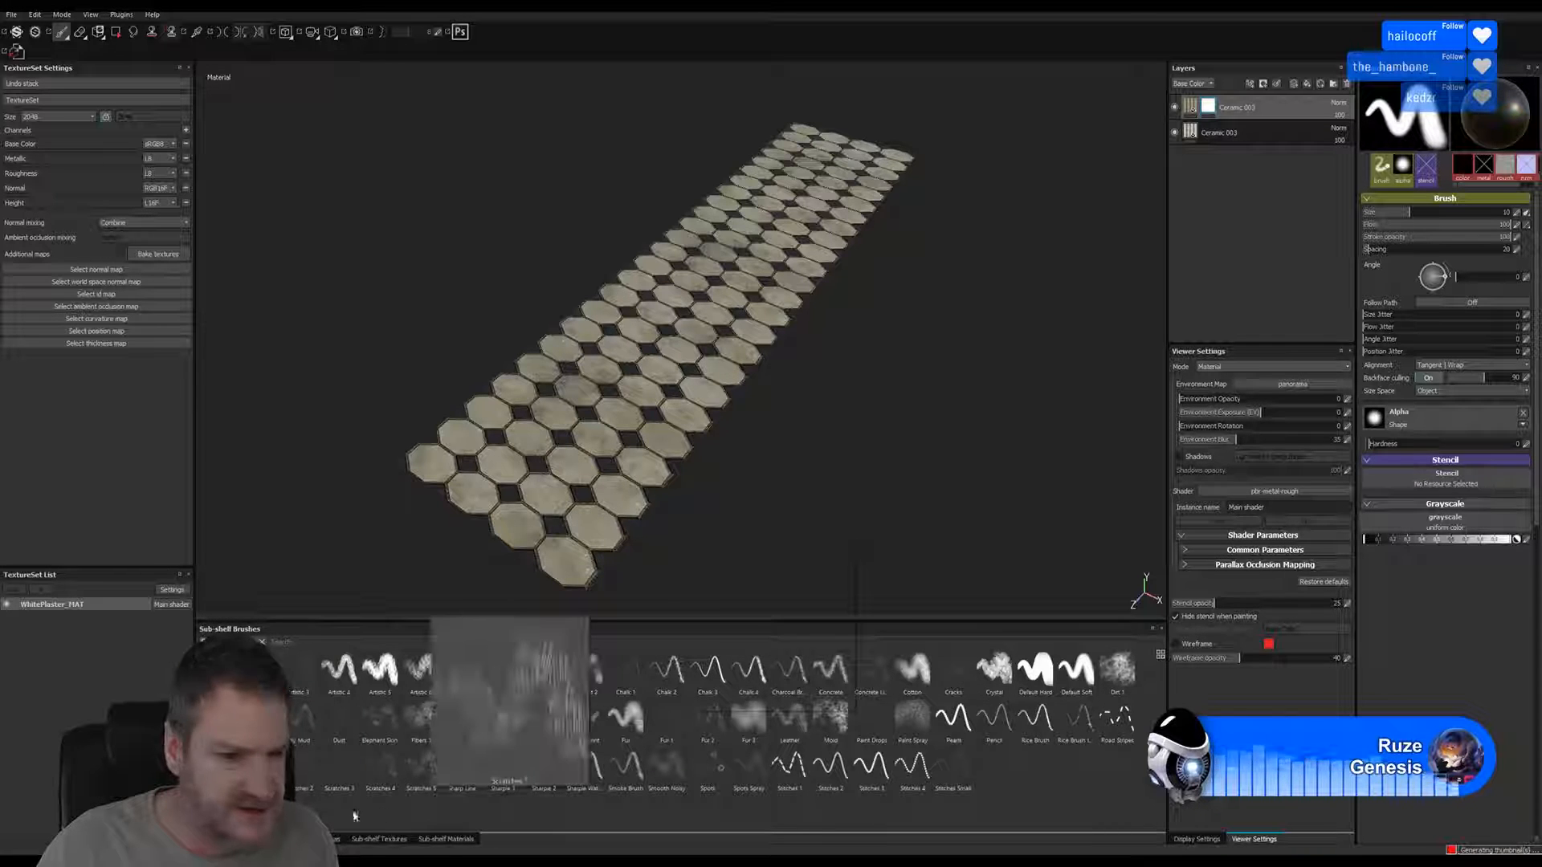
{"action": "left_click", "coordinate": [217, 718]}
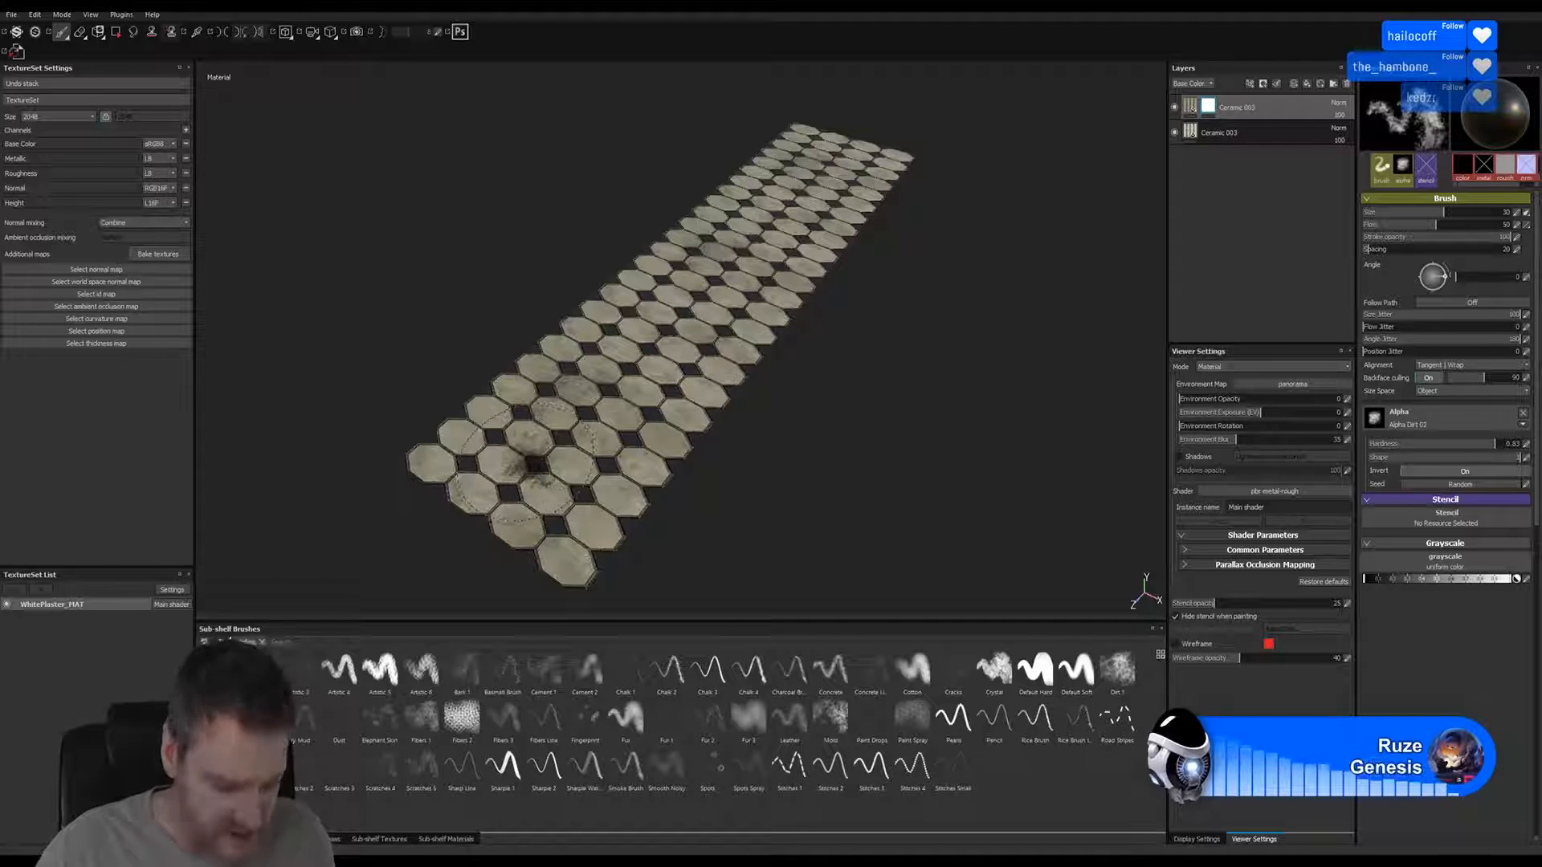
{"action": "right_click_drag", "start_coordinate": [534, 464], "coordinate": [643, 459], "text": "ctrl"}
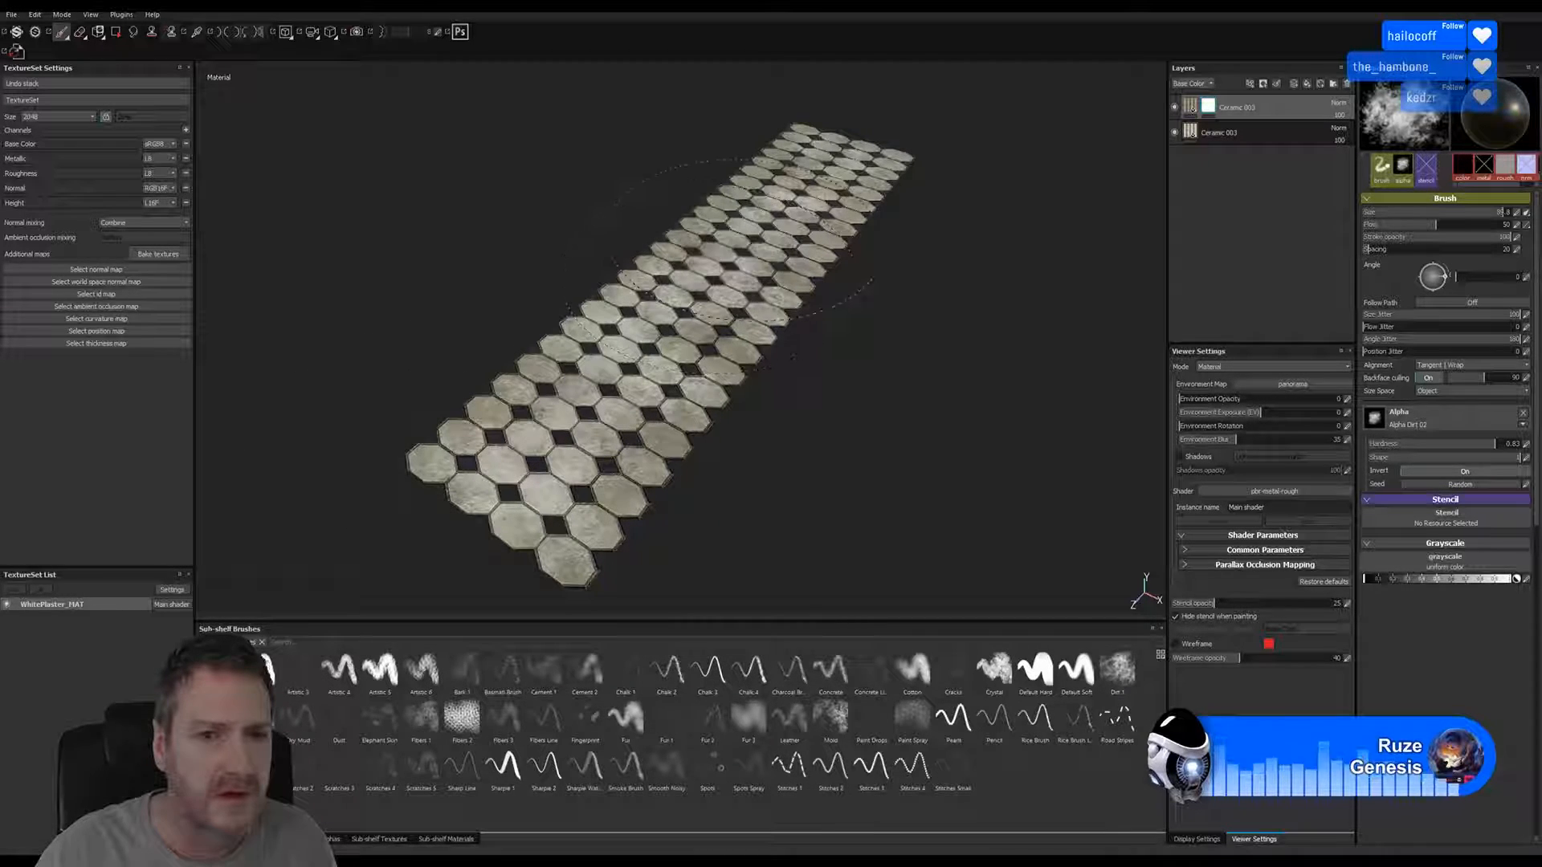
{"action": "left_click_drag", "start_coordinate": [980, 289], "coordinate": [735, 305], "text": "alt"}
{"action": "mouse_move", "coordinate": [735, 305]}
{"action": "middle_mouse_down", "text": "alt"}
{"action": "mouse_move", "coordinate": [489, 257]}
{"action": "mouse_move", "coordinate": [411, 219]}
{"action": "middle_mouse_up", "text": "alt"}
{"action": "left_click_drag", "start_coordinate": [731, 468], "coordinate": [709, 509], "text": "alt"}
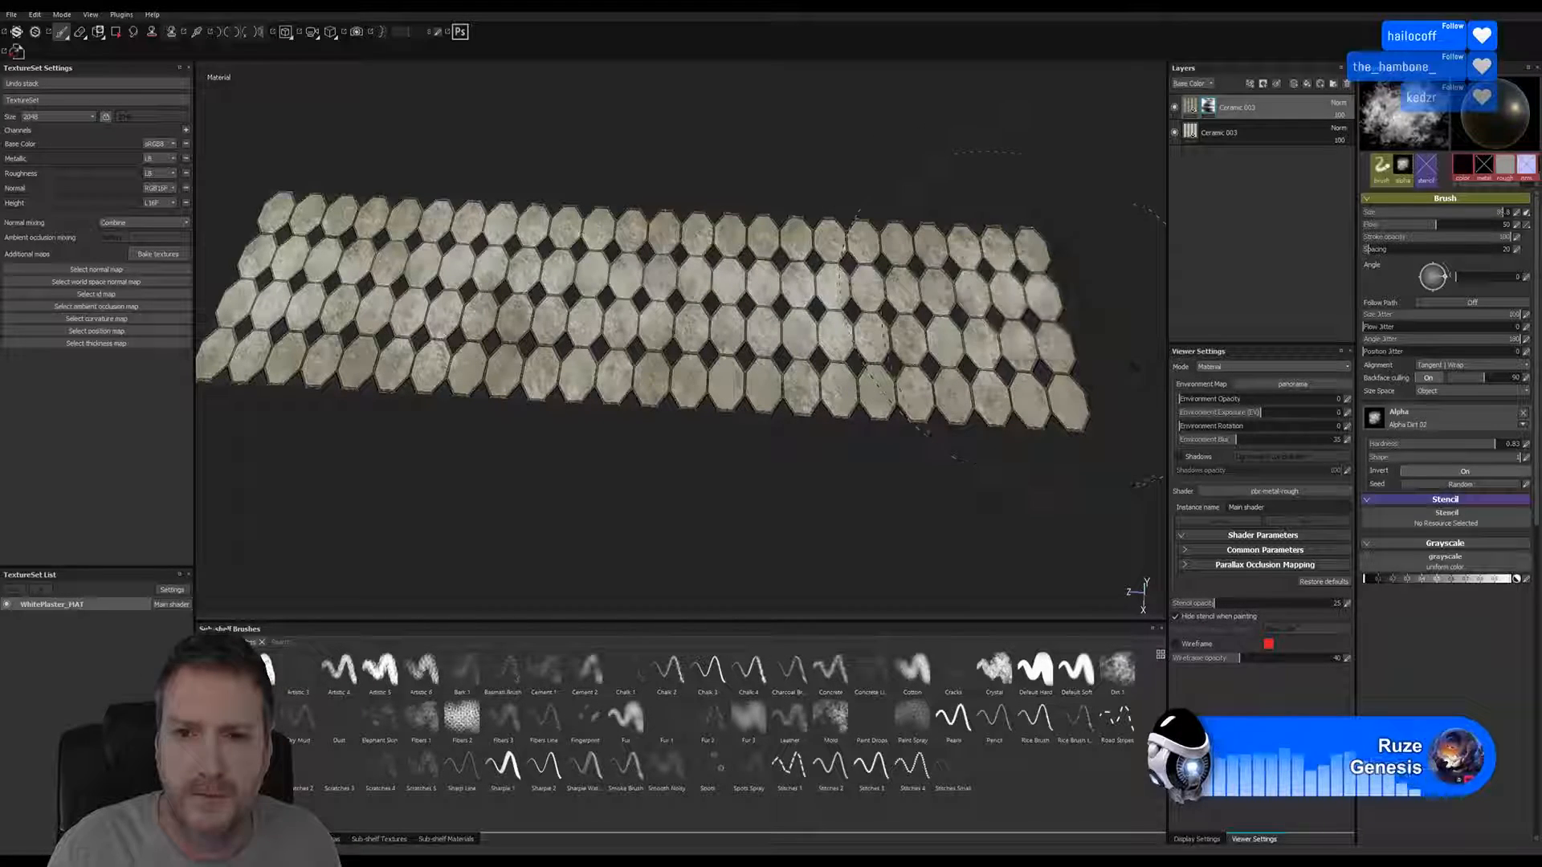
{"action": "mouse_move", "coordinate": [486, 257]}
{"action": "left_mouse_down"}
{"action": "mouse_move", "coordinate": [354, 289]}
{"action": "mouse_move", "coordinate": [317, 273]}
{"action": "left_mouse_up"}
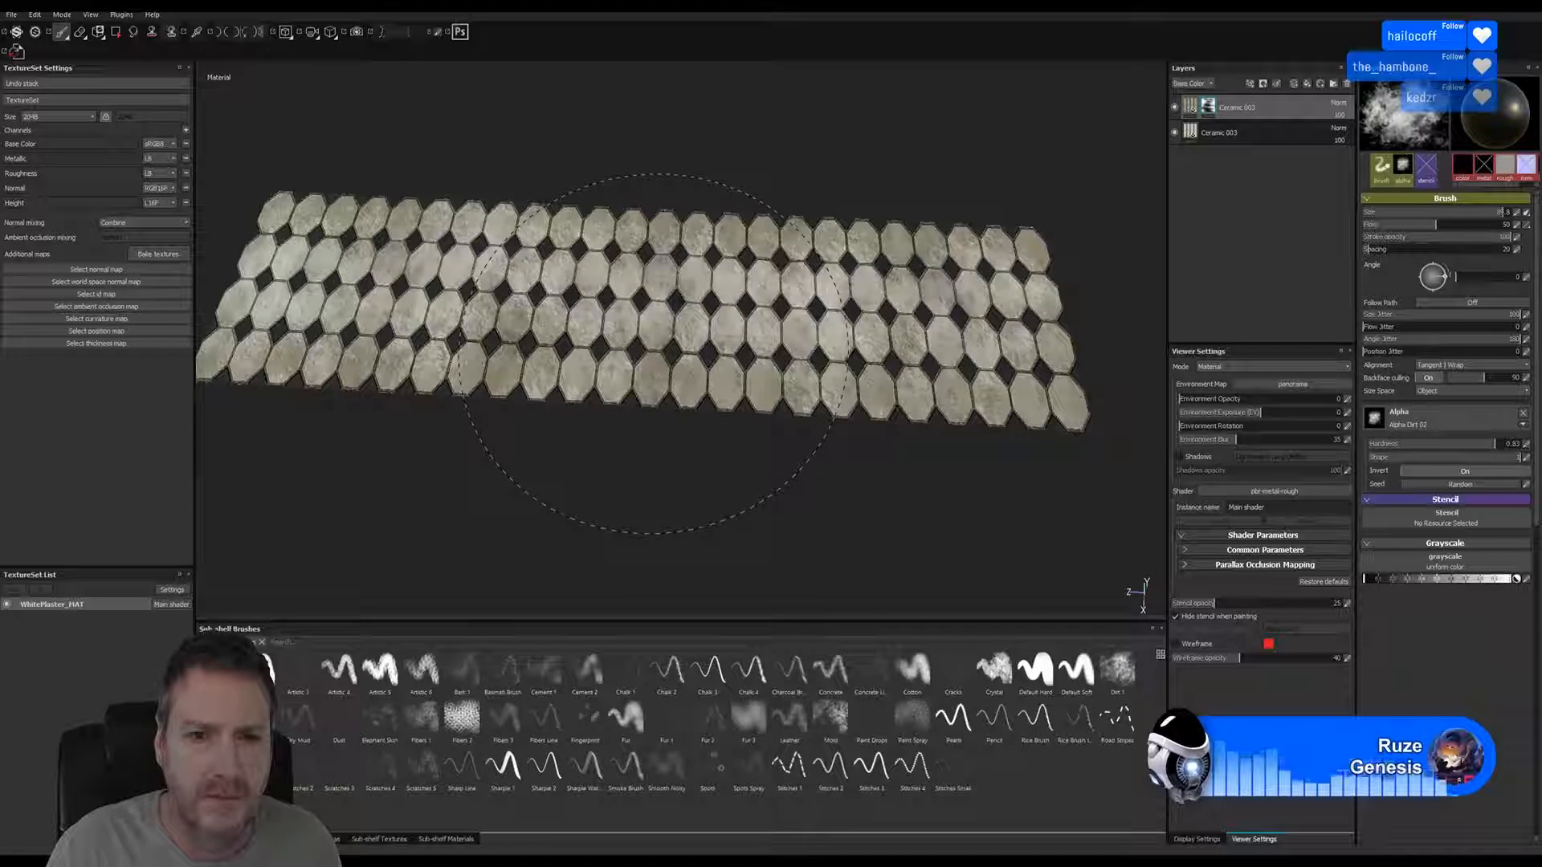
Examine the blended wear on the octagonal tiles from several angles and distances along the floor strip
{"action": "mouse_move", "coordinate": [652, 514]}
{"action": "left_mouse_down", "text": "alt"}
{"action": "mouse_move", "coordinate": [937, 452]}
{"action": "mouse_move", "coordinate": [959, 383]}
{"action": "mouse_move", "coordinate": [978, 415]}
{"action": "left_mouse_up", "text": "alt"}
{"action": "middle_click_drag", "start_coordinate": [570, 387], "coordinate": [884, 379], "text": "alt"}
{"action": "left_click_drag", "start_coordinate": [884, 379], "coordinate": [812, 421], "text": "alt"}
{"action": "right_click_drag", "start_coordinate": [812, 422], "coordinate": [1101, 462], "text": "alt"}
{"action": "mouse_move", "coordinate": [970, 424]}
{"action": "left_mouse_down", "text": "alt"}
{"action": "mouse_move", "coordinate": [931, 329]}
{"action": "mouse_move", "coordinate": [930, 466]}
{"action": "left_mouse_up", "text": "alt"}
{"action": "mouse_move", "coordinate": [930, 466]}
{"action": "right_mouse_down", "text": "alt"}
{"action": "mouse_move", "coordinate": [683, 474]}
{"action": "mouse_move", "coordinate": [643, 514]}
{"action": "right_mouse_up", "text": "alt"}
{"action": "left_click_drag", "start_coordinate": [859, 386], "coordinate": [839, 425], "text": "alt"}
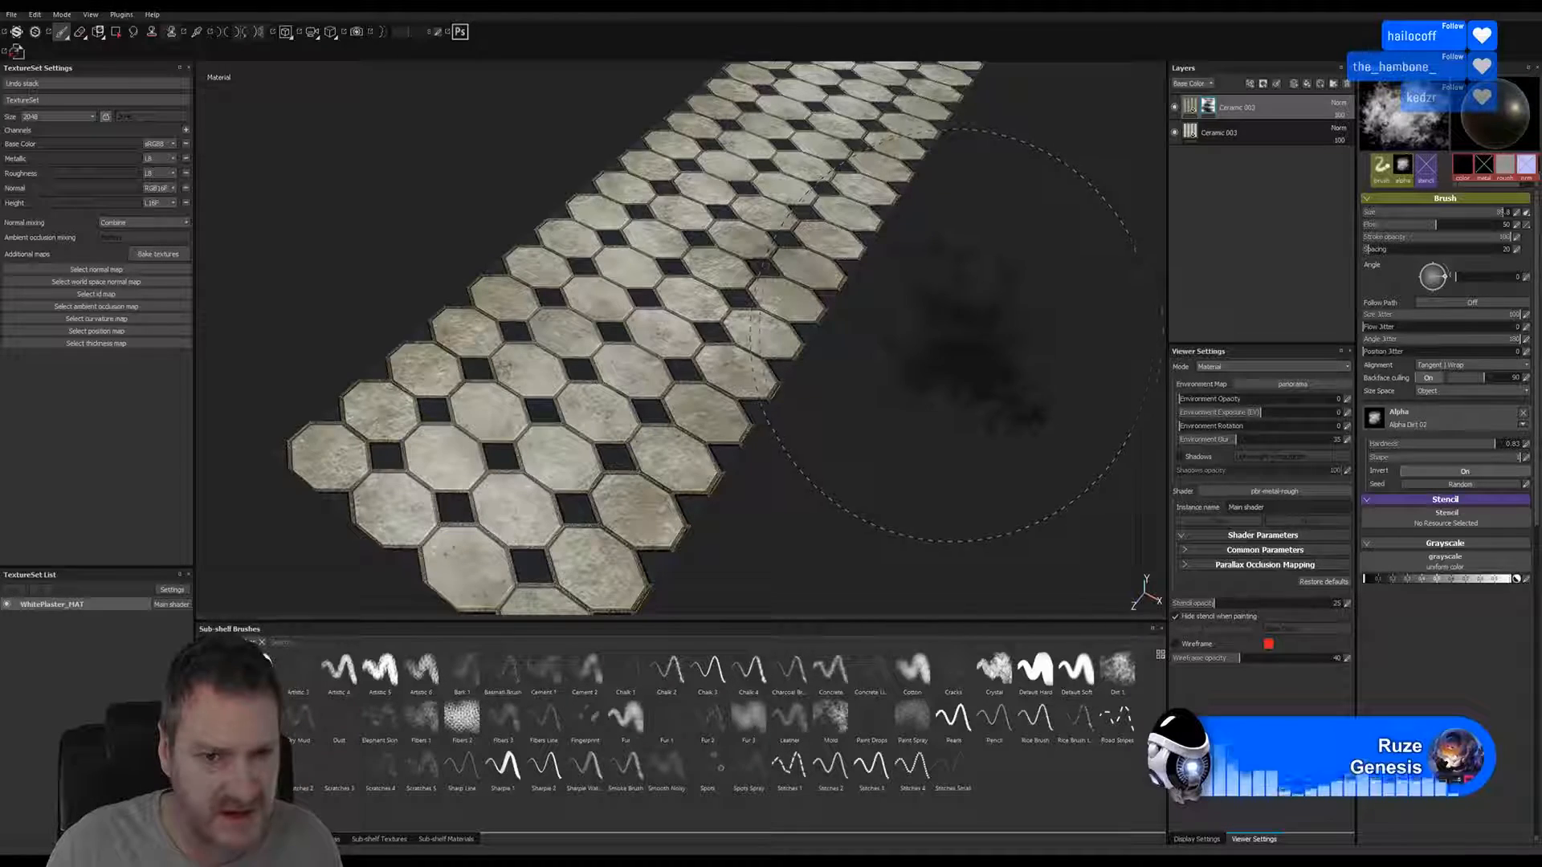
{"action": "mouse_move", "coordinate": [946, 335]}
{"action": "left_mouse_down", "text": "alt"}
{"action": "mouse_move", "coordinate": [947, 320]}
{"action": "mouse_move", "coordinate": [740, 516]}
{"action": "mouse_move", "coordinate": [878, 379]}
{"action": "mouse_move", "coordinate": [594, 398]}
{"action": "left_mouse_up", "text": "alt"}
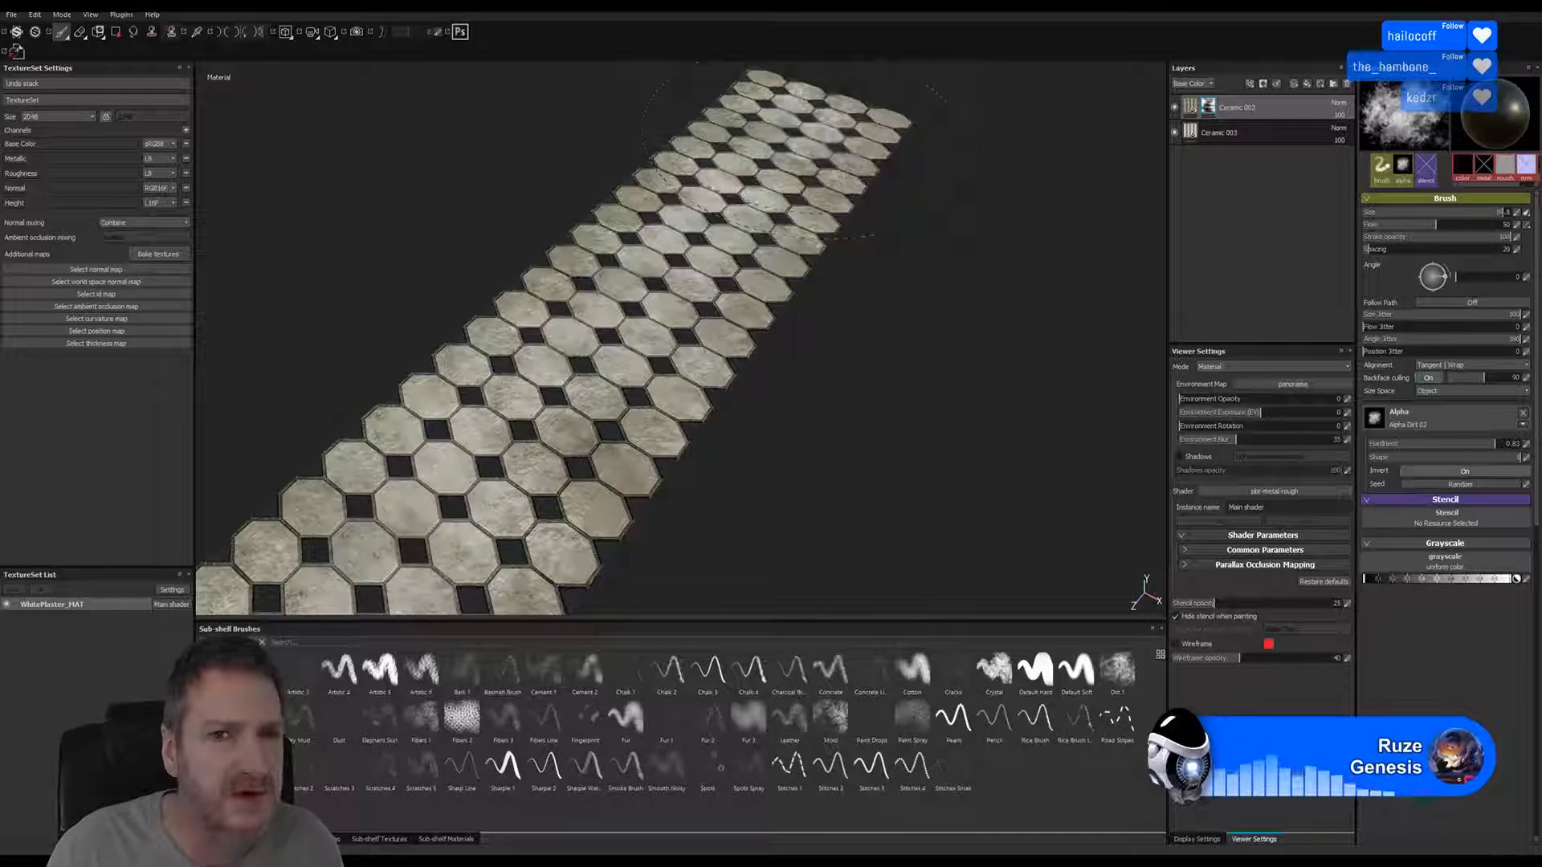
{"action": "scroll", "coordinate": [995, 297], "scroll_direction": "up", "scroll_amount": 1}
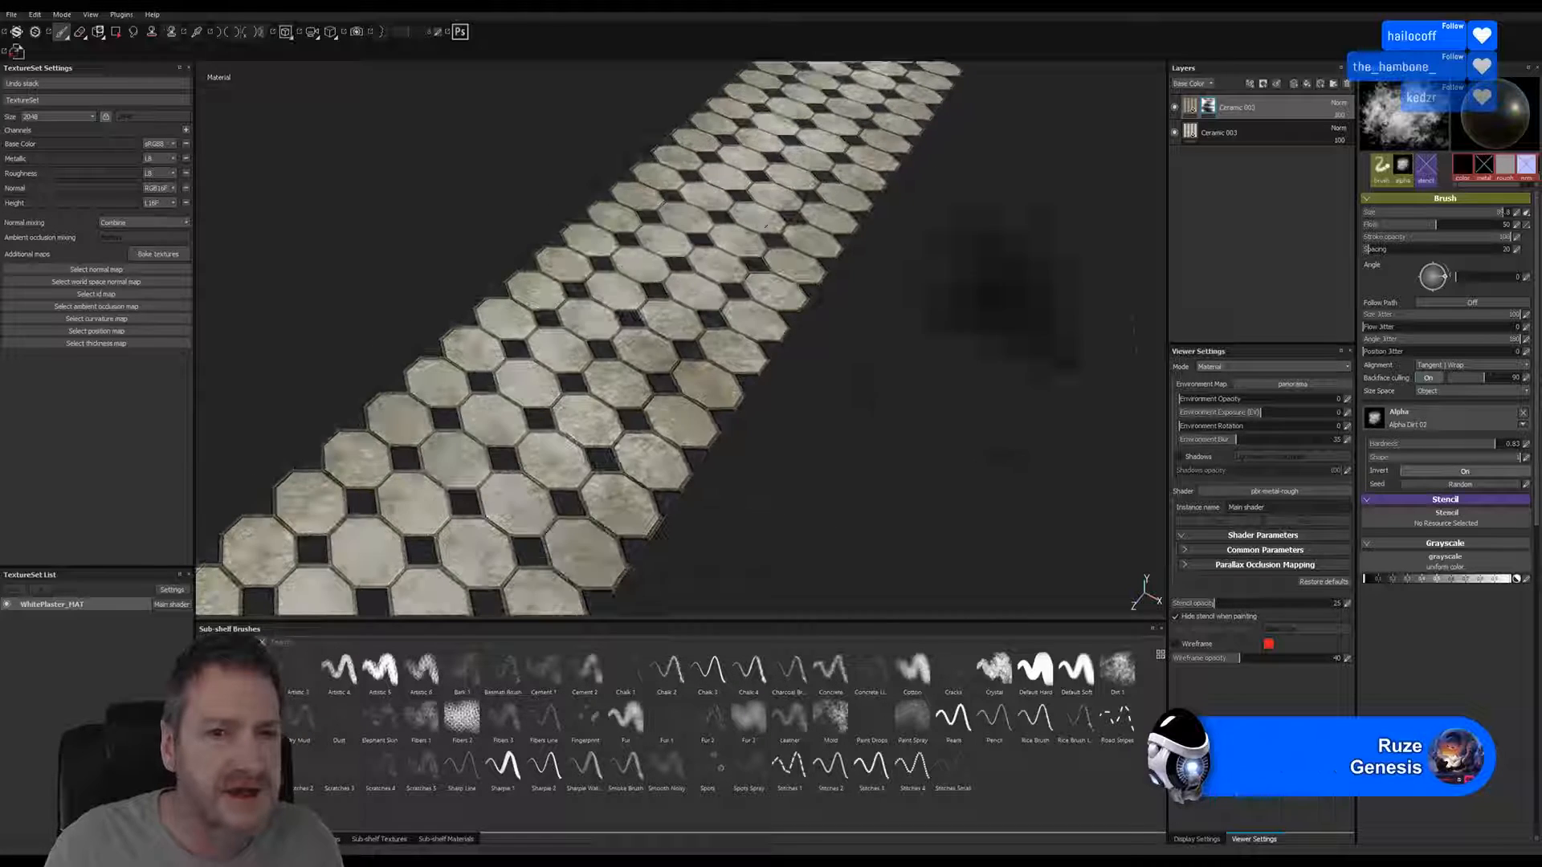
{"action": "scroll", "coordinate": [908, 401], "scroll_direction": "down", "scroll_amount": 2}
{"action": "middle_click_drag", "start_coordinate": [571, 526], "coordinate": [811, 323], "text": "alt"}
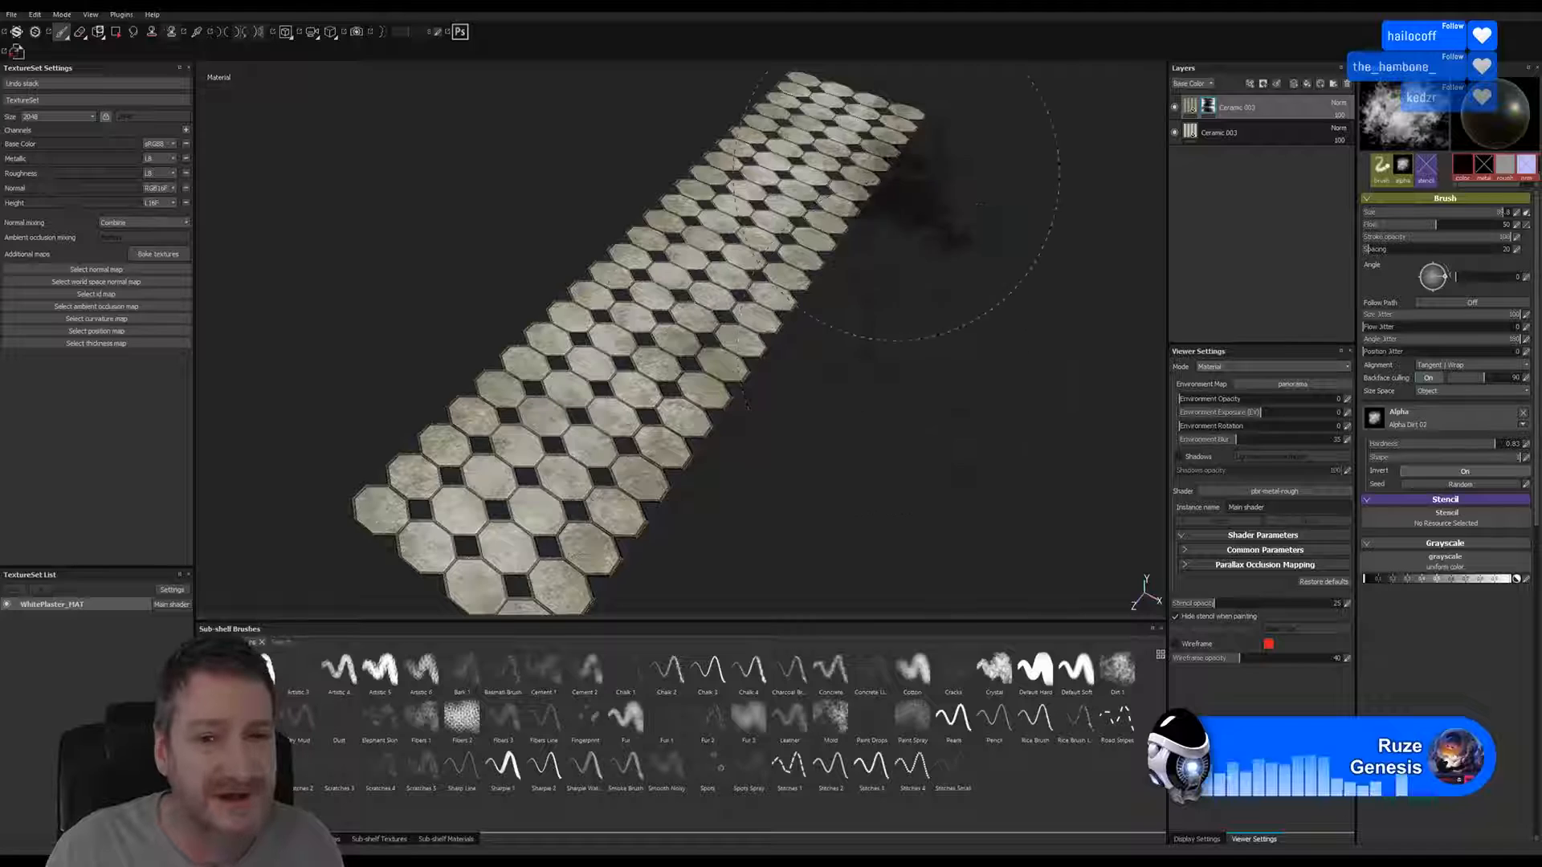
{"action": "left_click", "coordinate": [554, 454]}
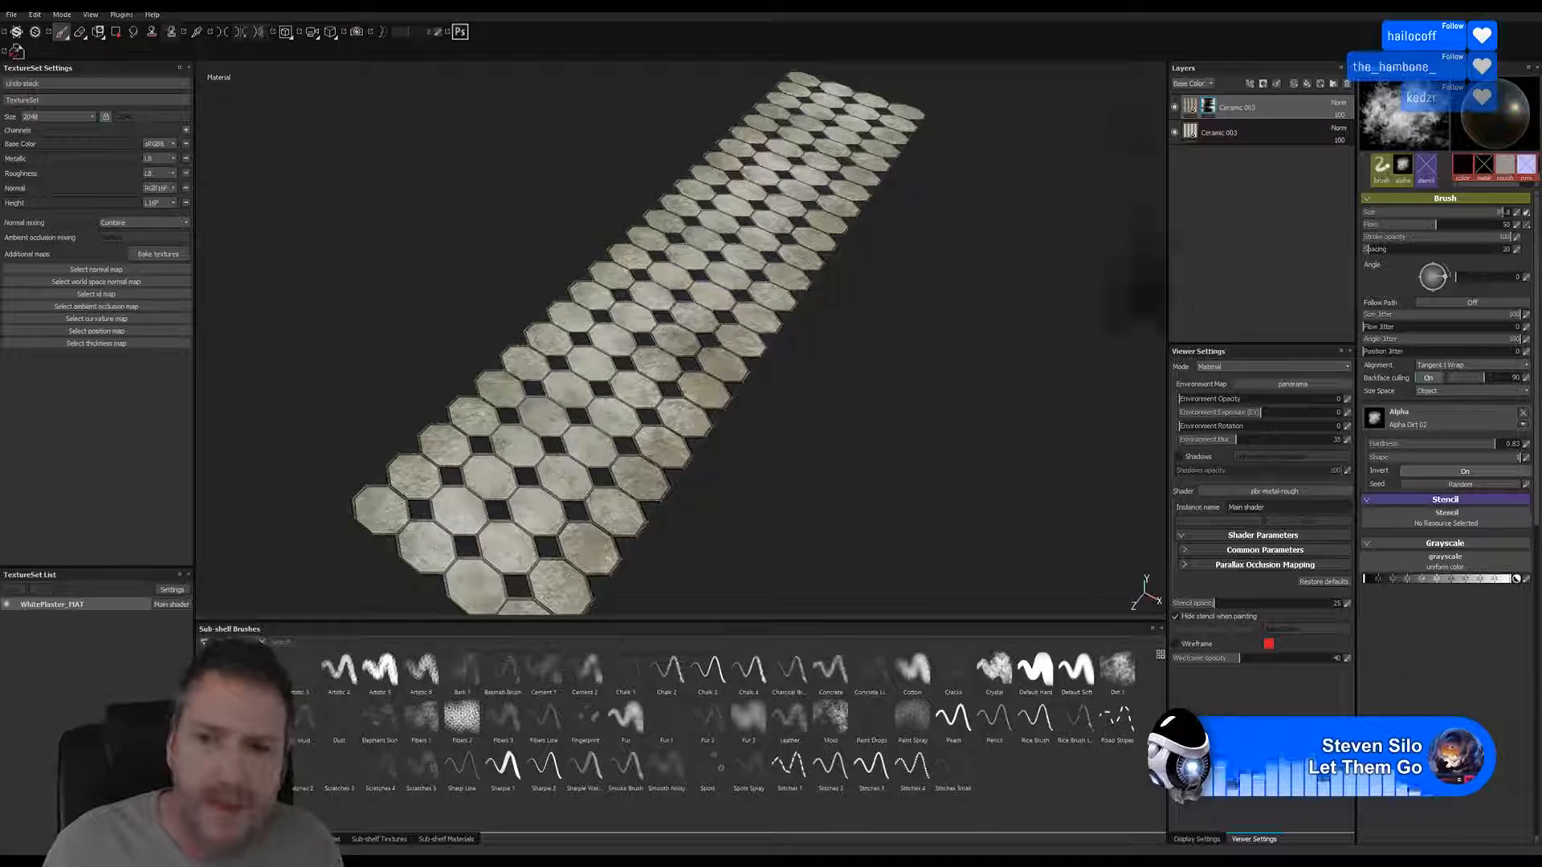
Compare the tiled strip with the masked upper Ceramic 003 layer hidden and shown
{"action": "left_click", "coordinate": [1175, 108]}
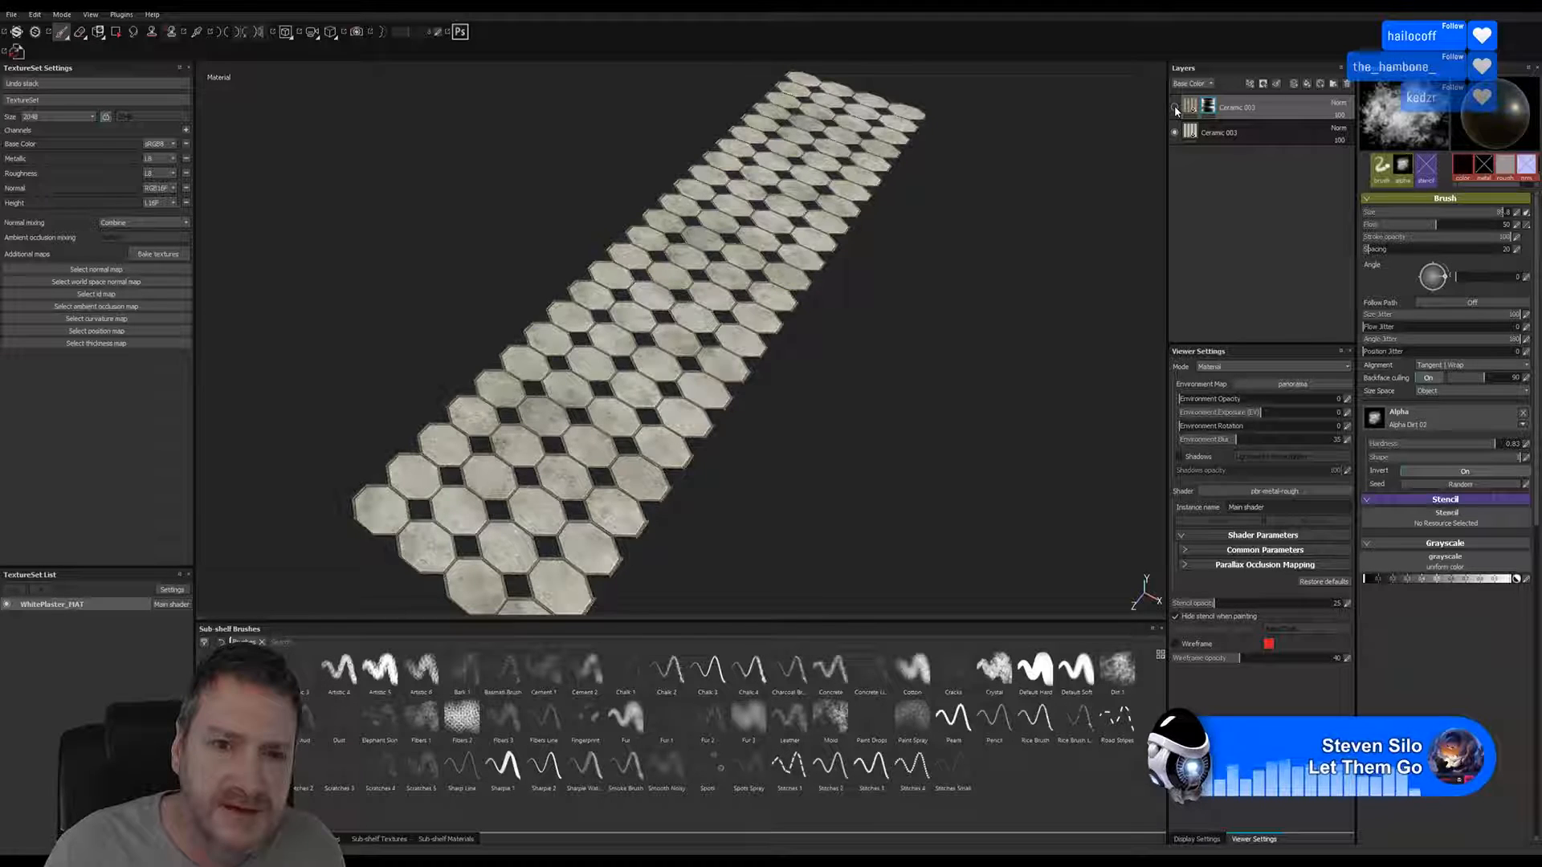
{"action": "left_click", "coordinate": [1177, 108]}
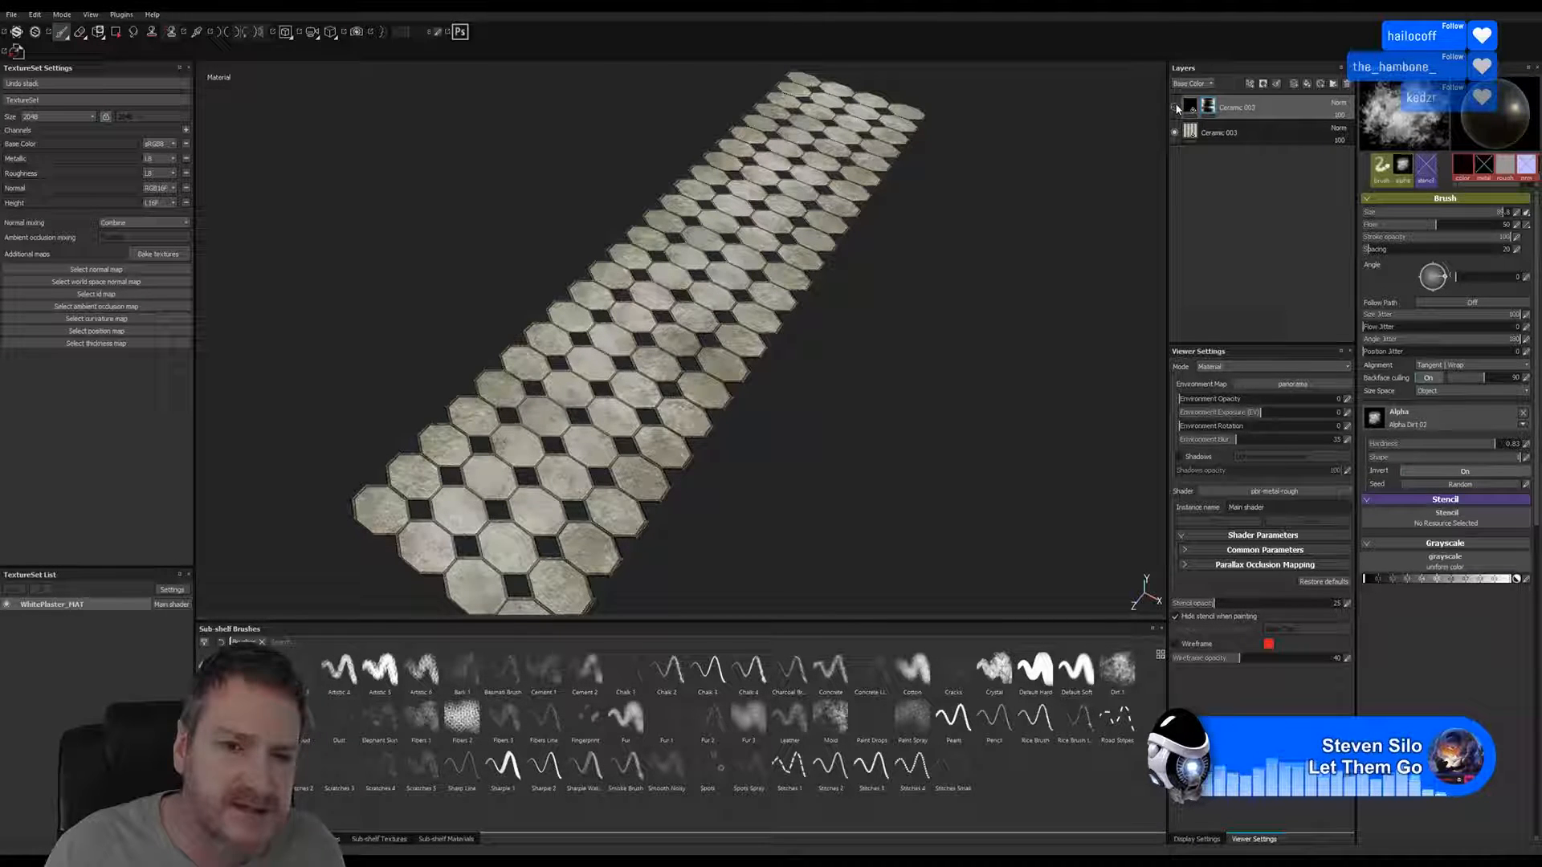
{"action": "left_click", "coordinate": [1176, 108]}
{"action": "left_click", "coordinate": [1175, 109]}
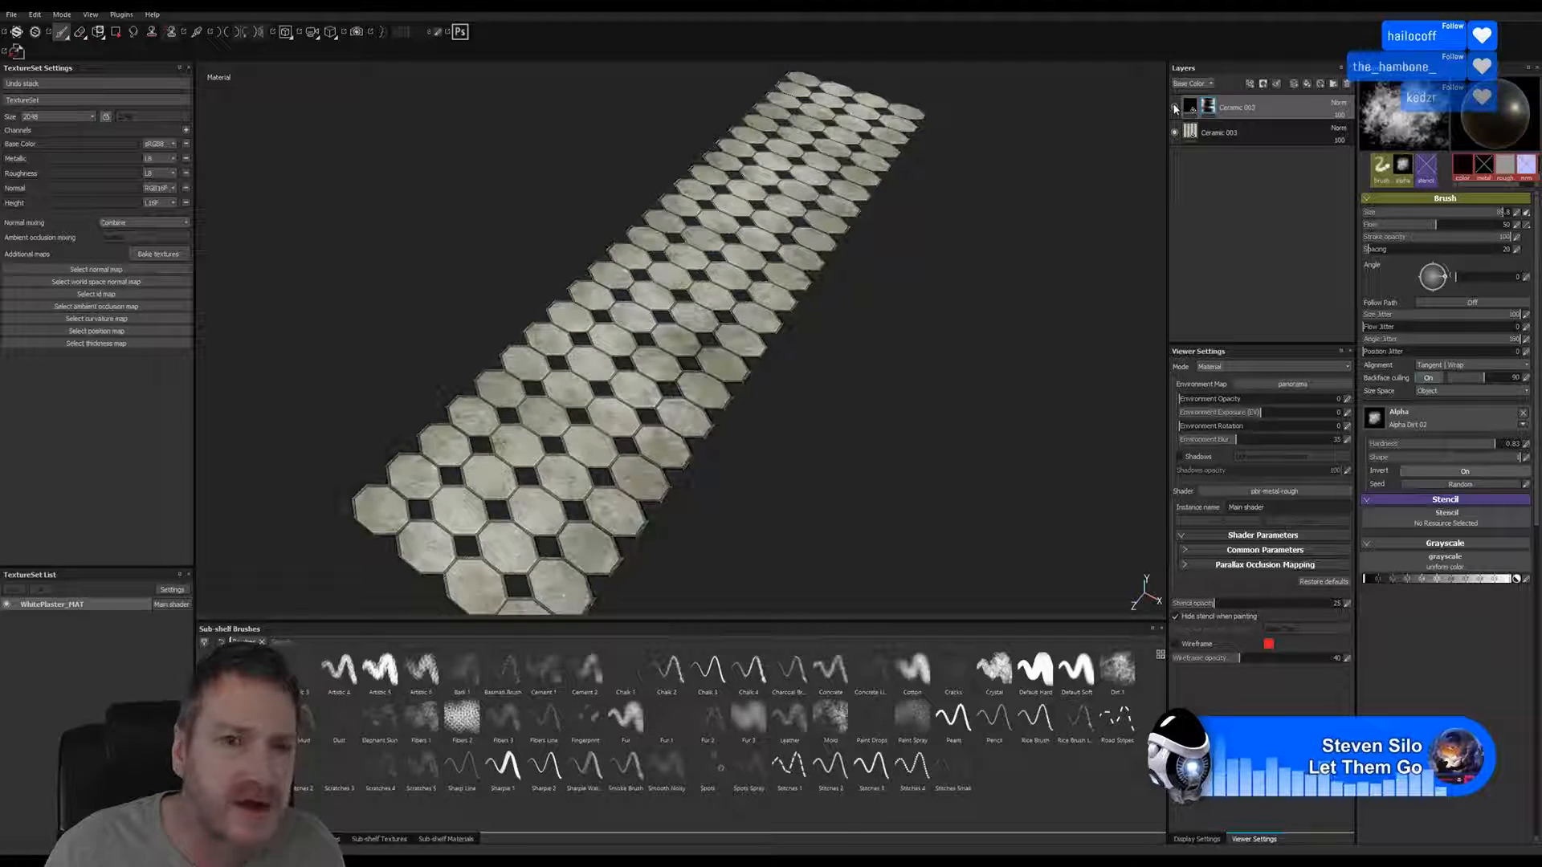
{"action": "left_click", "coordinate": [1176, 108]}
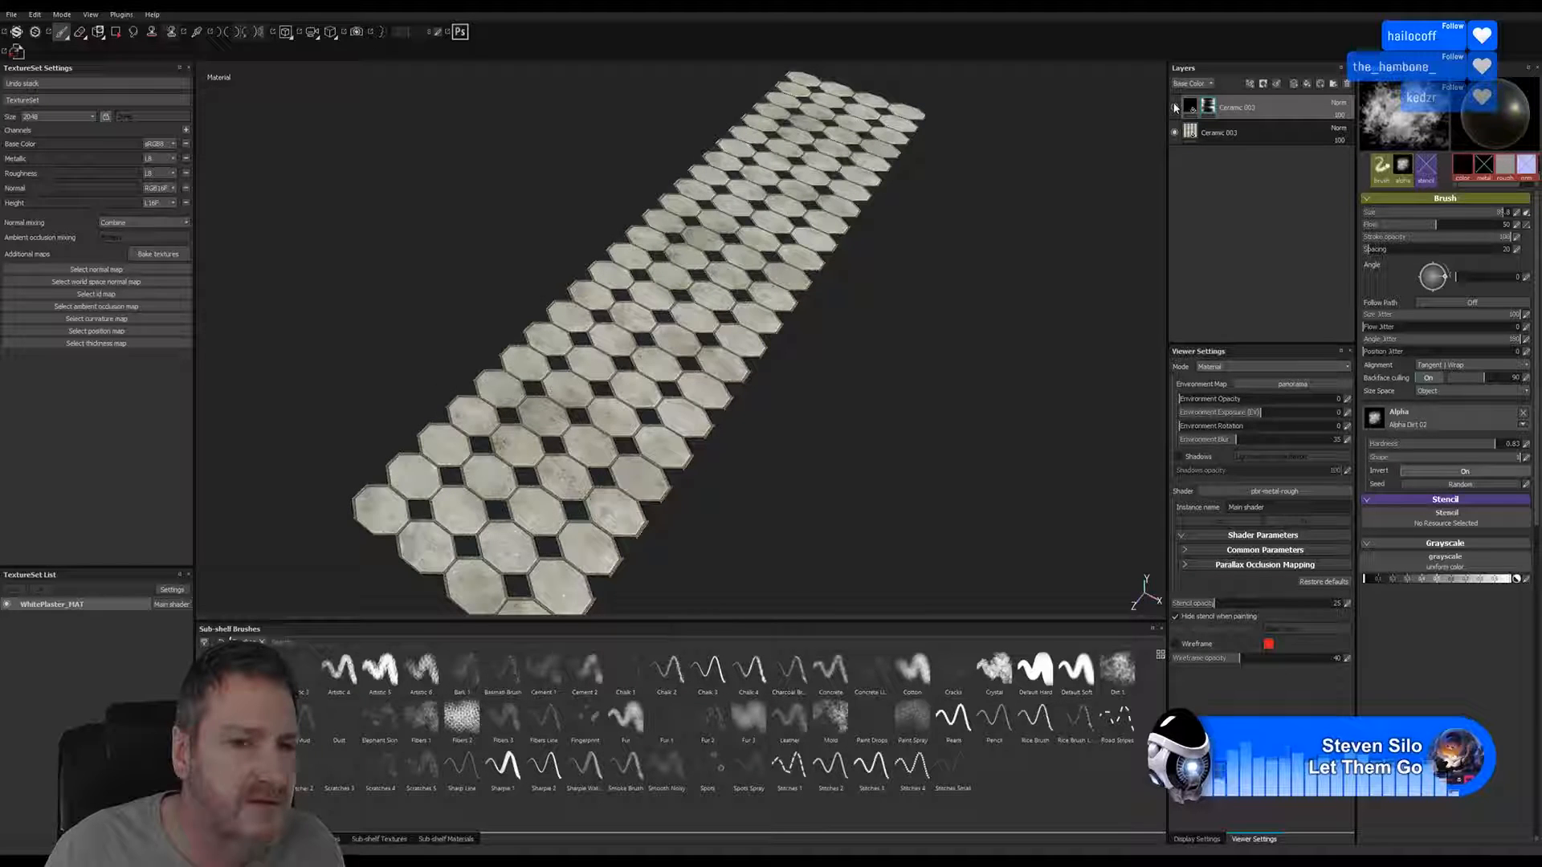
{"action": "left_click", "coordinate": [1175, 108]}
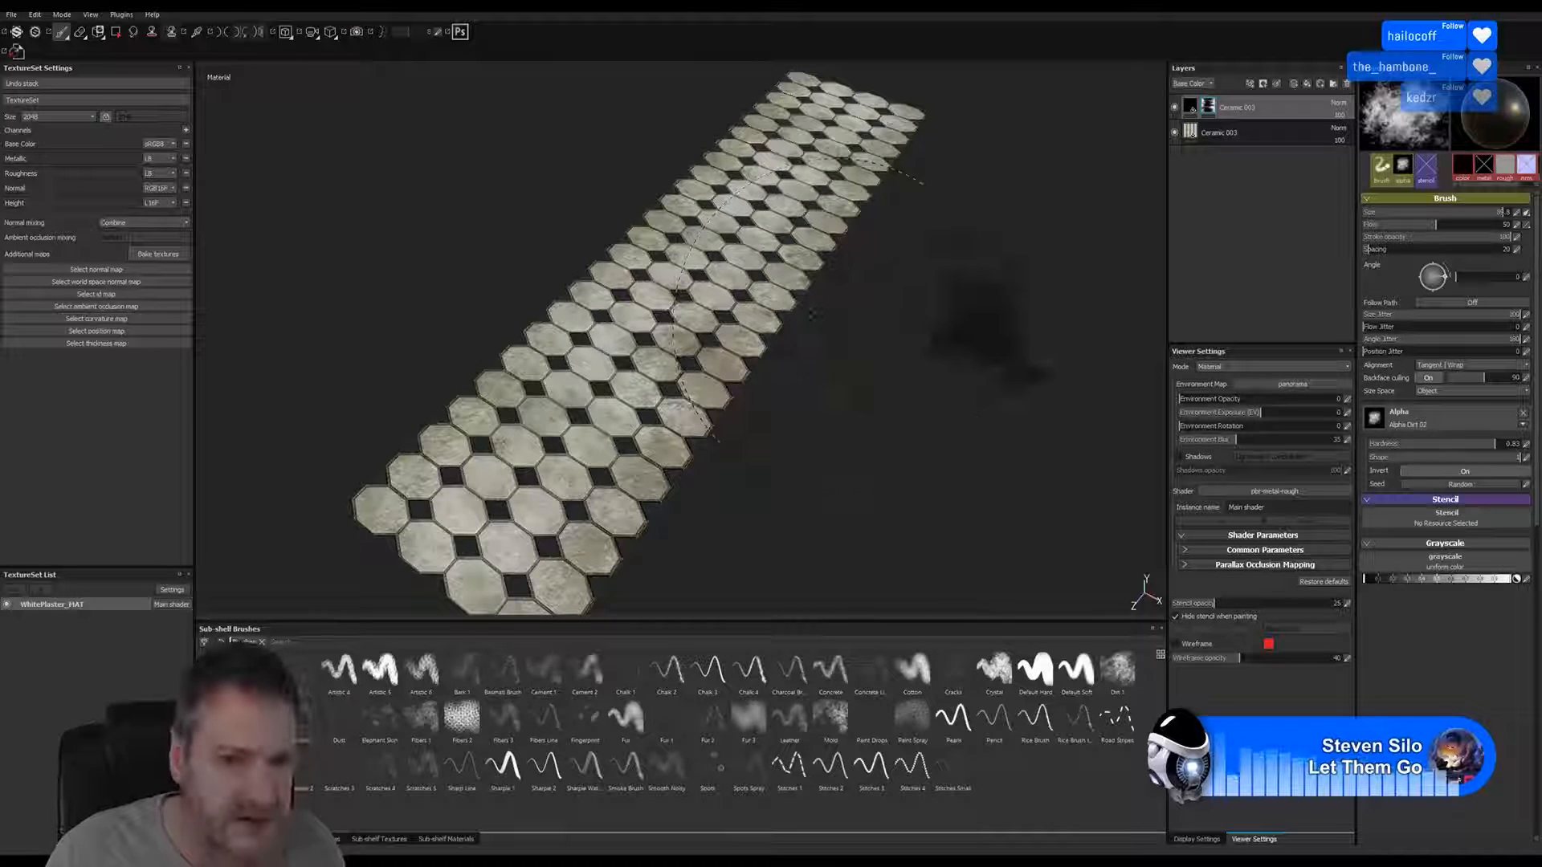
Inspect the floor strip from several angles and recheck the wear contributed by the upper Ceramic 003 layer by toggling its visibility
{"action": "left_click_drag", "start_coordinate": [951, 309], "coordinate": [967, 340], "text": "alt"}
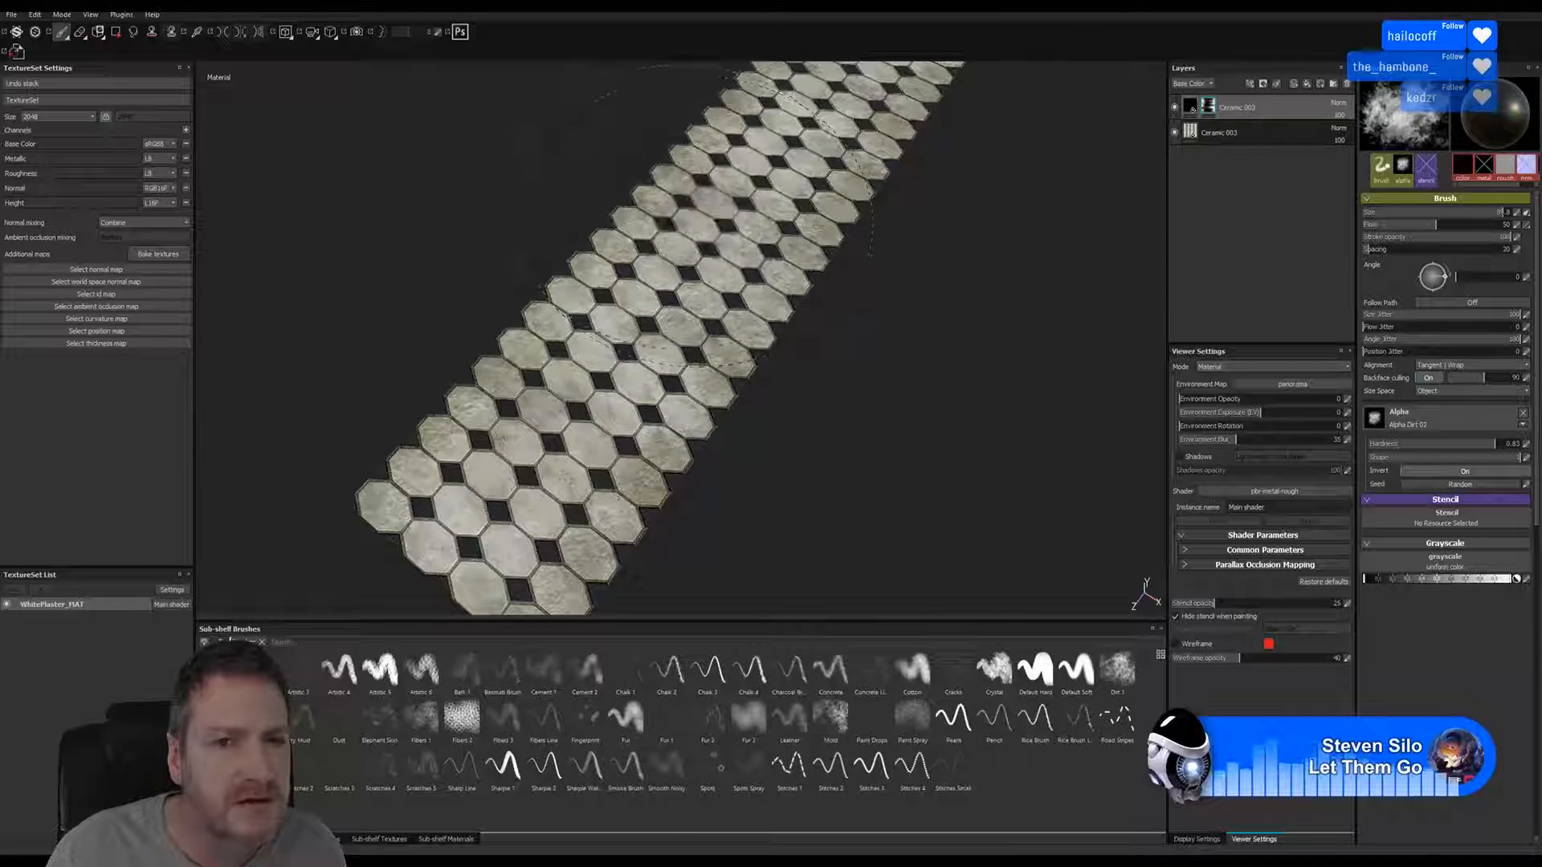
{"action": "middle_click_drag", "start_coordinate": [893, 294], "coordinate": [776, 426], "text": "alt"}
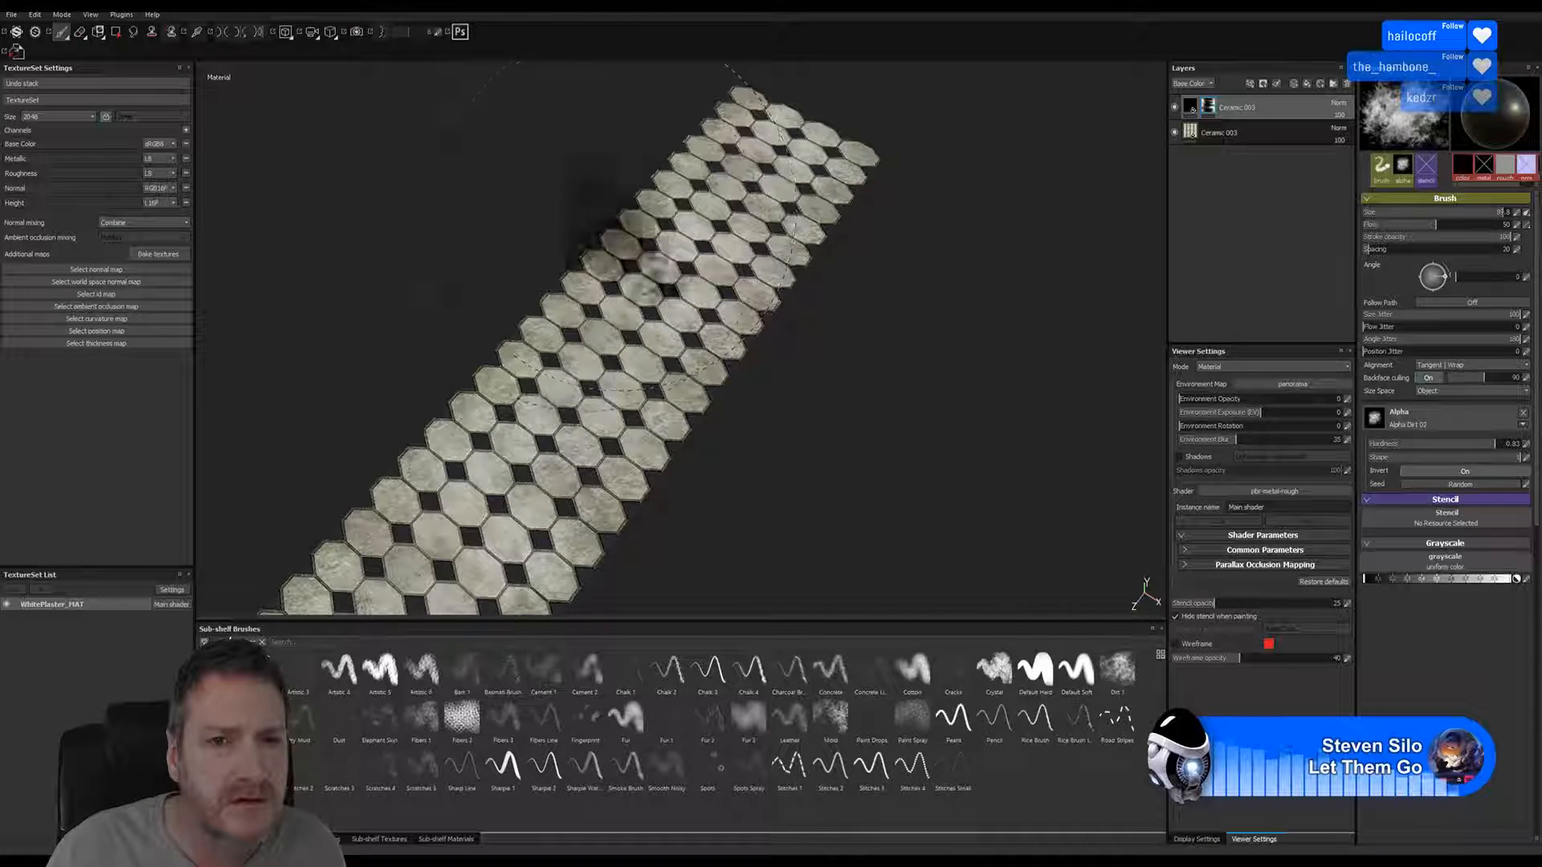
{"action": "mouse_move", "coordinate": [876, 385]}
{"action": "left_mouse_down", "text": "alt"}
{"action": "mouse_move", "coordinate": [860, 355]}
{"action": "mouse_move", "coordinate": [827, 448]}
{"action": "mouse_move", "coordinate": [874, 289]}
{"action": "left_mouse_up", "text": "alt"}
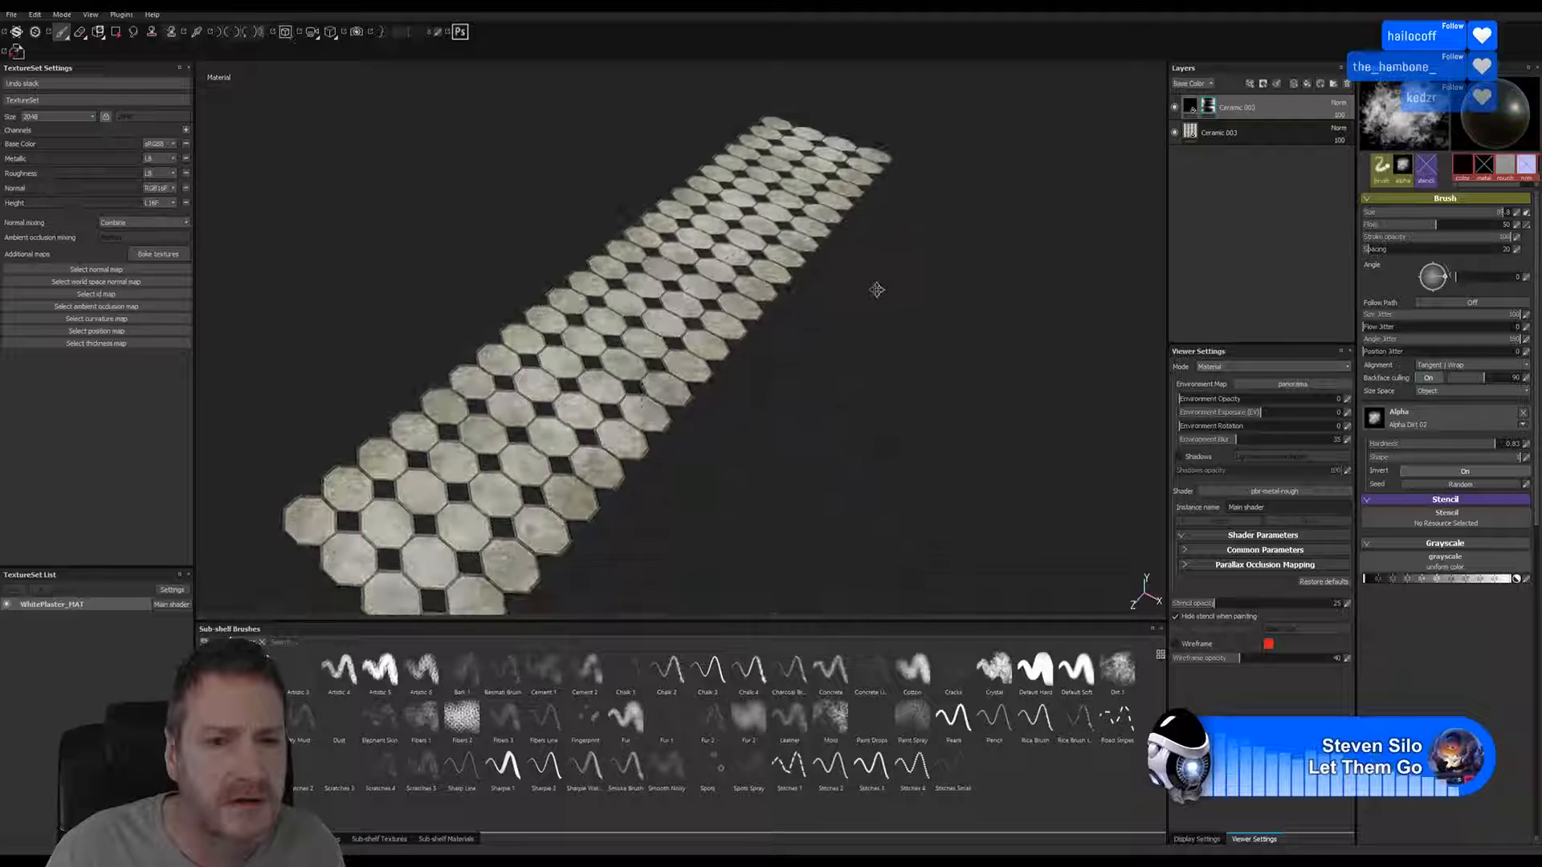
{"action": "left_click", "coordinate": [1174, 107]}
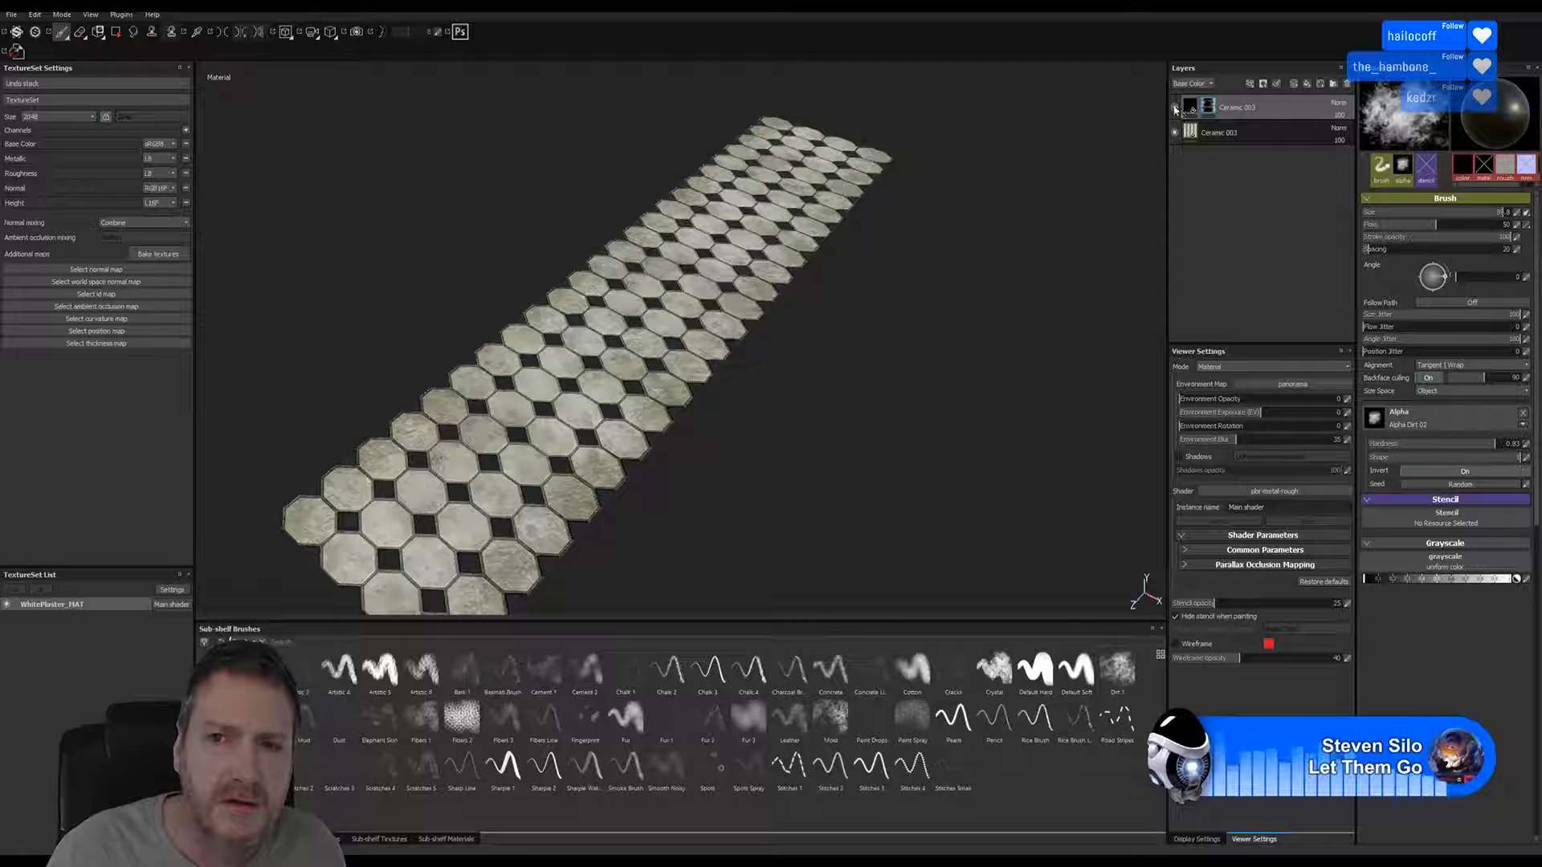
{"action": "left_click", "coordinate": [1174, 107]}
{"action": "left_click", "coordinate": [1175, 107]}
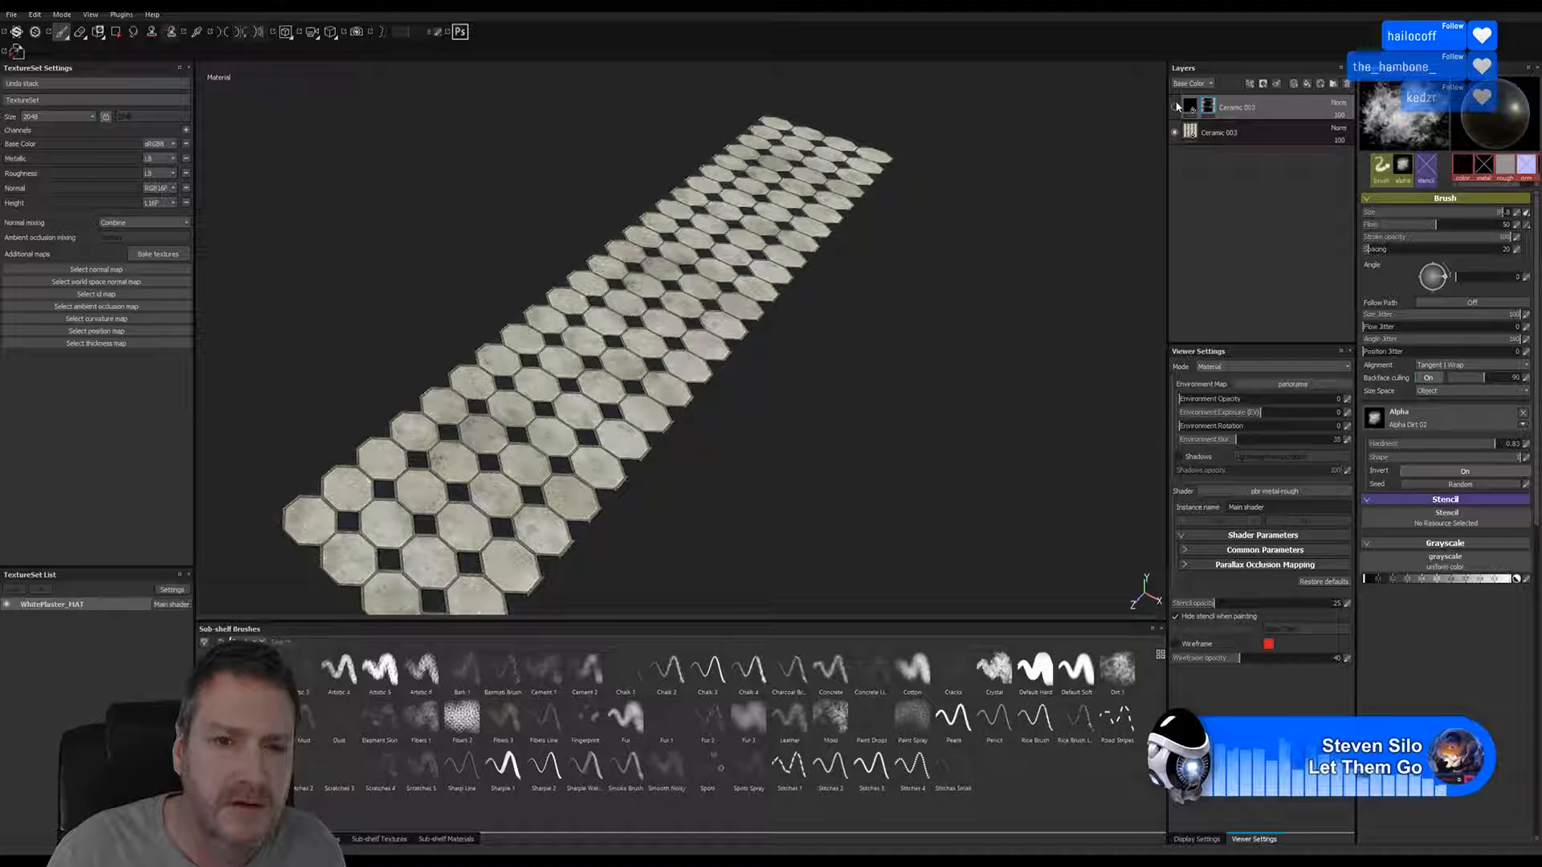
{"action": "left_click", "coordinate": [1176, 107]}
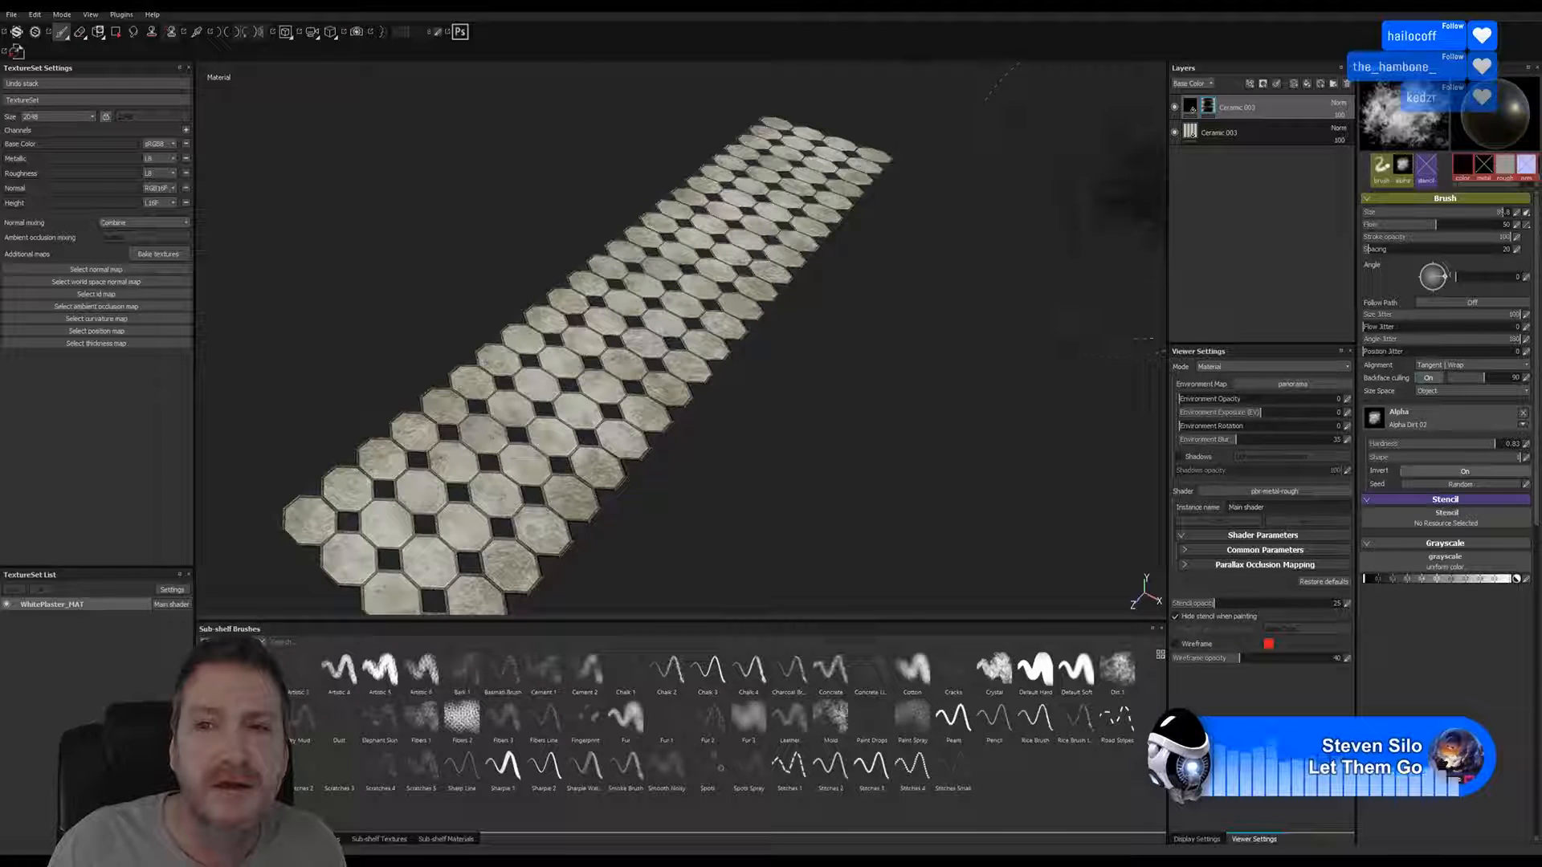
{"action": "left_click", "coordinate": [1175, 108]}
{"action": "left_click", "coordinate": [1174, 109]}
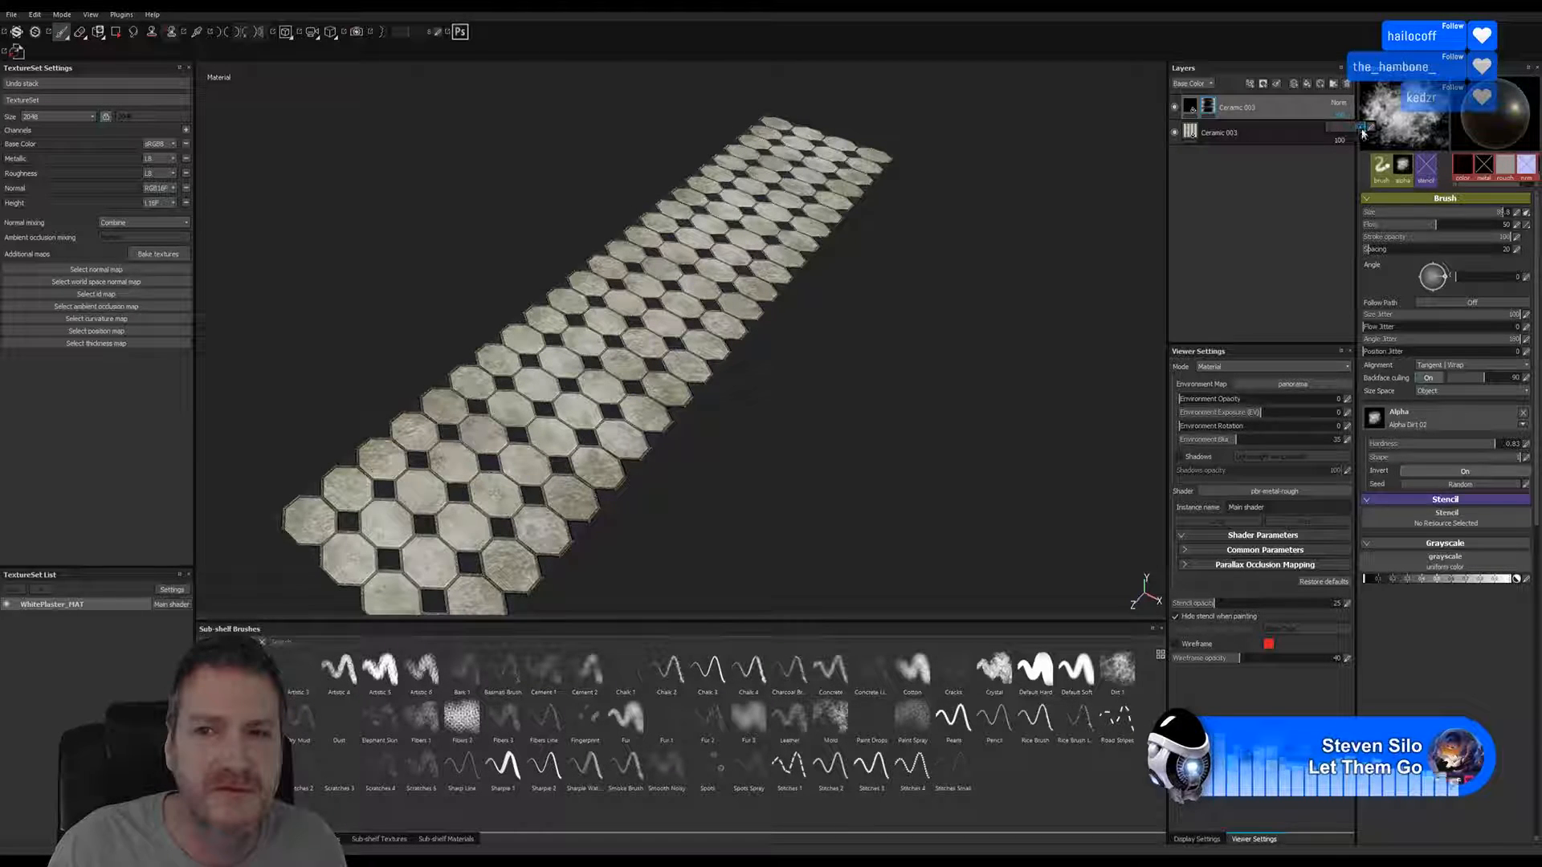
Reduce the upper Ceramic 003 layer's opacity to 67 and compare the strip with the layer hidden and shown
{"action": "left_click_drag", "start_coordinate": [1360, 129], "coordinate": [1355, 129]}
{"action": "mouse_move", "coordinate": [1330, 130]}
{"action": "left_mouse_down"}
{"action": "mouse_move", "coordinate": [1359, 144]}
{"action": "mouse_move", "coordinate": [1391, 131]}
{"action": "mouse_move", "coordinate": [1275, 116]}
{"action": "mouse_move", "coordinate": [1375, 127]}
{"action": "mouse_move", "coordinate": [1309, 117]}
{"action": "mouse_move", "coordinate": [1370, 125]}
{"action": "mouse_move", "coordinate": [1354, 119]}
{"action": "left_mouse_up"}
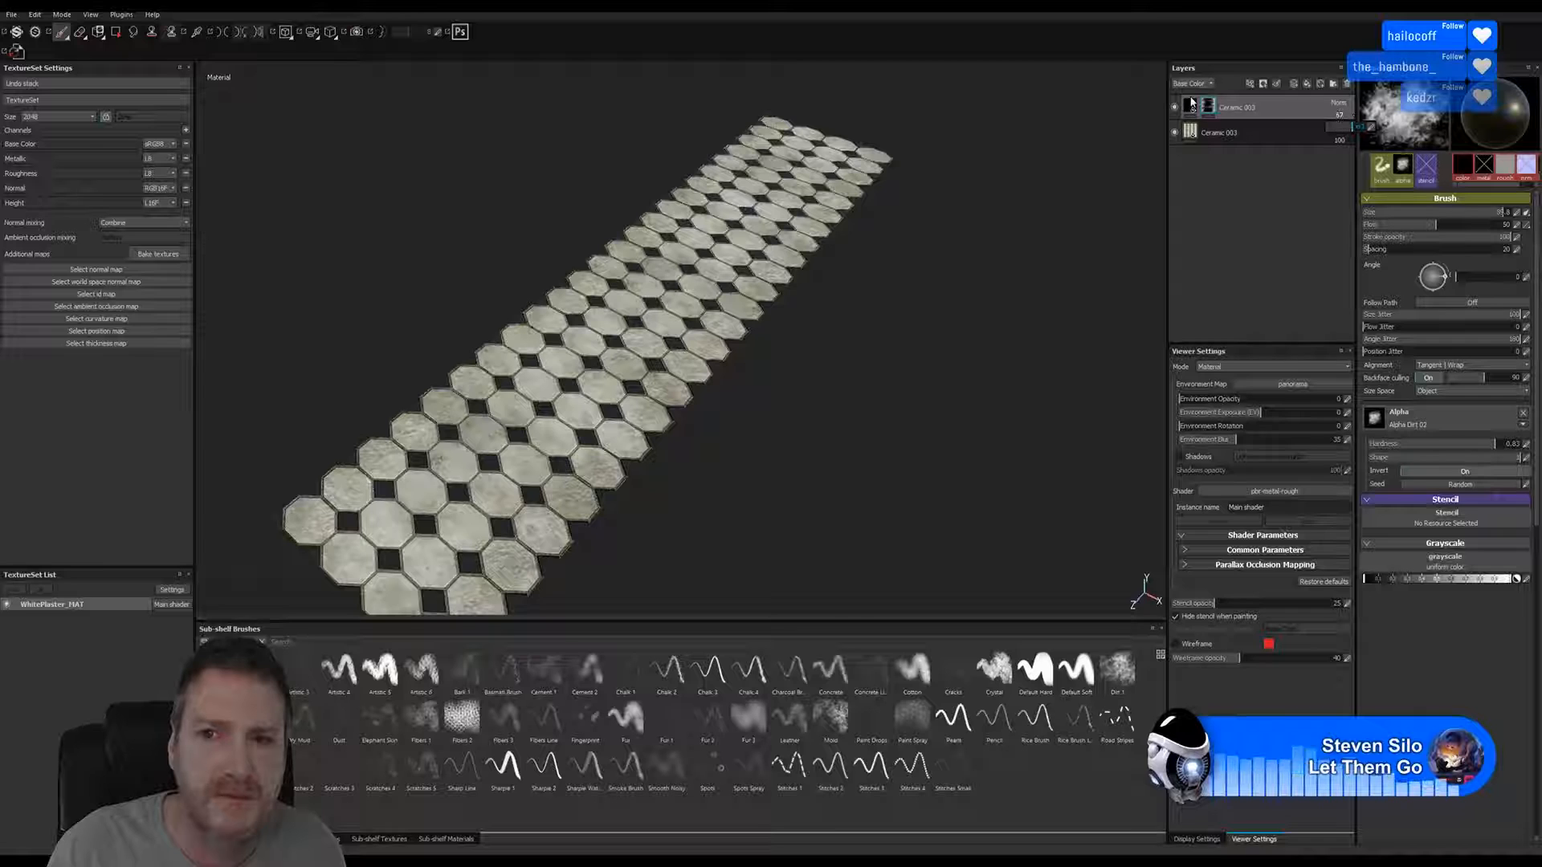
{"action": "left_click", "coordinate": [1177, 108]}
{"action": "left_click", "coordinate": [1177, 107]}
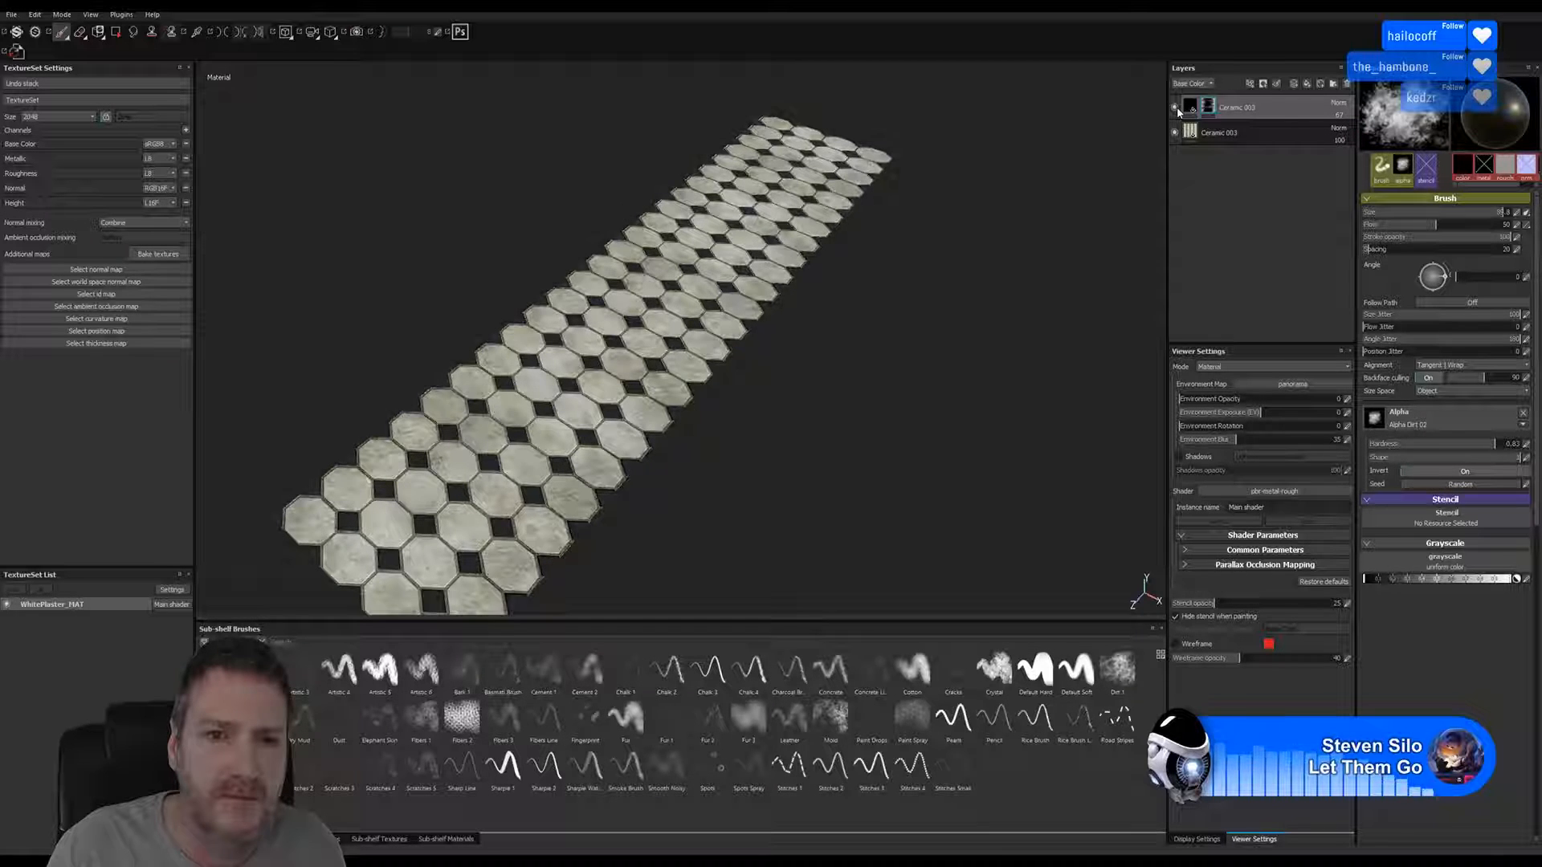
{"action": "left_click", "coordinate": [1177, 108]}
{"action": "left_click", "coordinate": [1177, 109]}
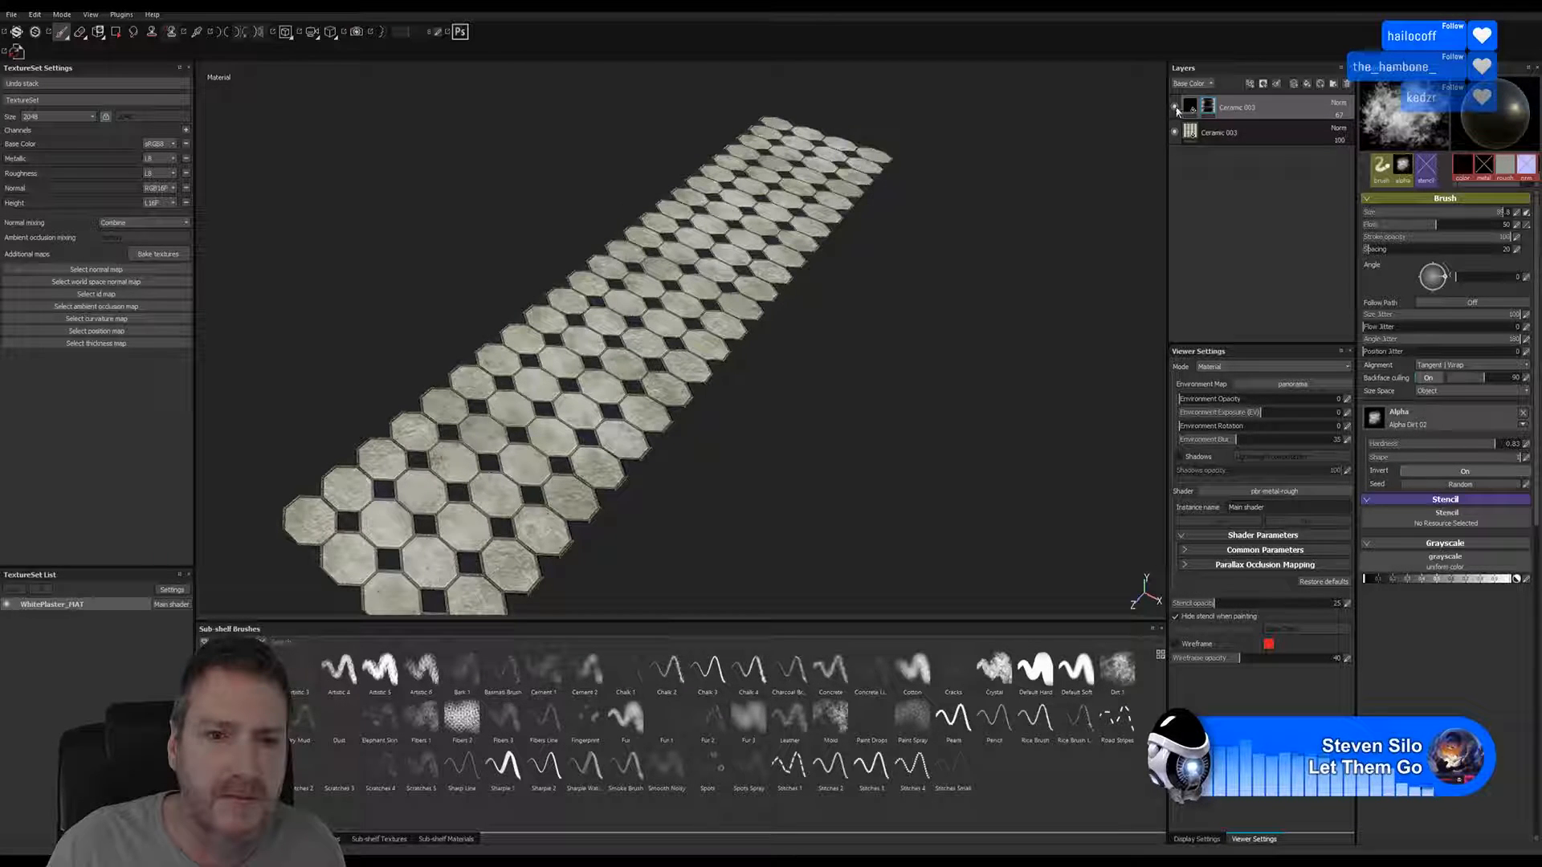
{"action": "left_click", "coordinate": [1178, 109]}
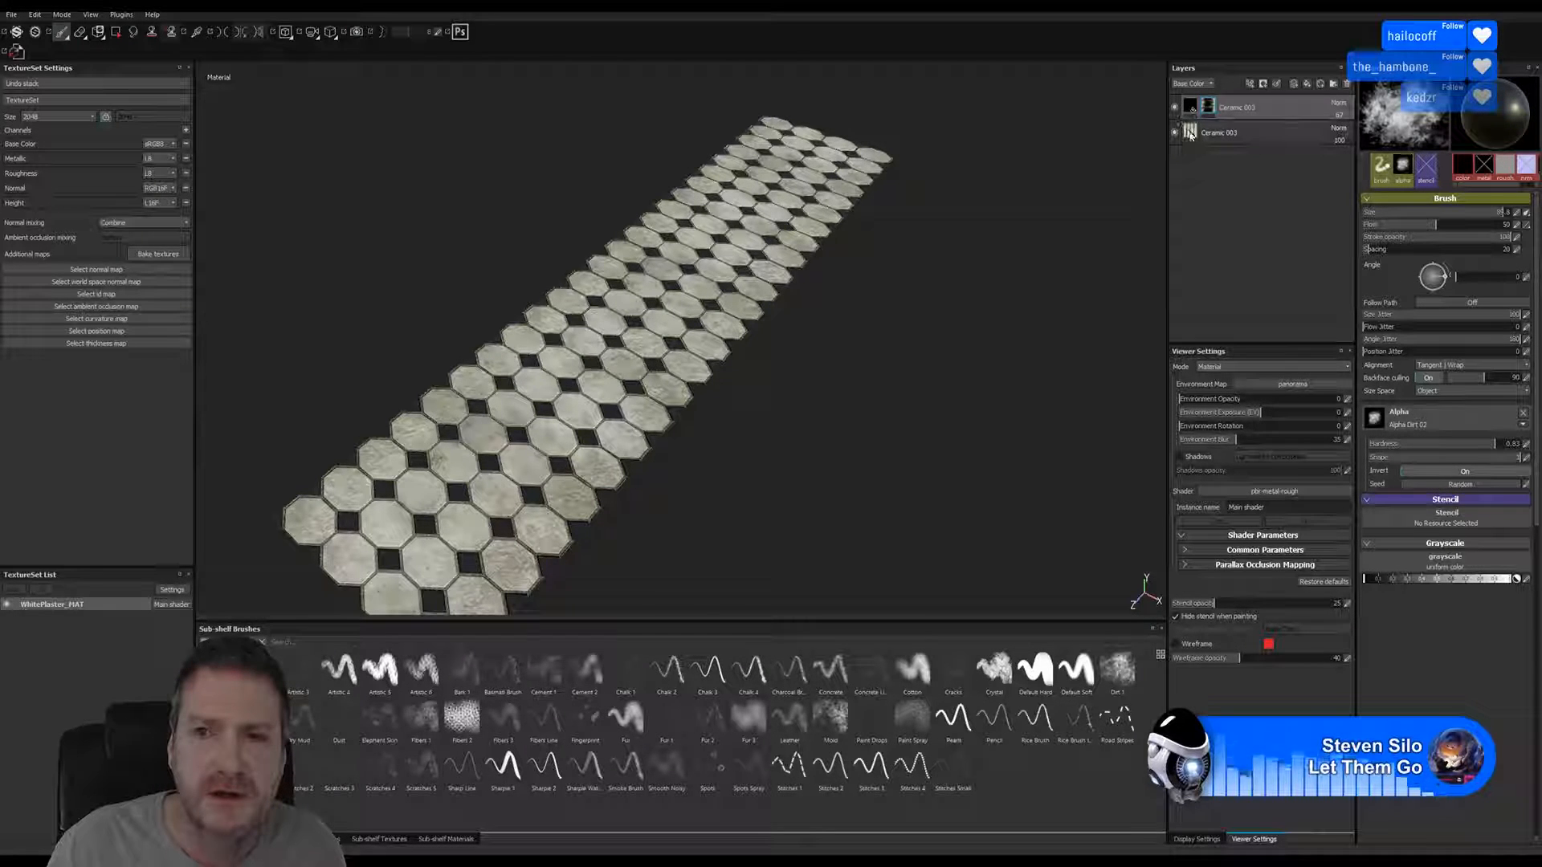
Turn off the height channel in the upper Ceramic 003 layer's material after checking the tile edges up close
{"action": "mouse_move", "coordinate": [1189, 111]}
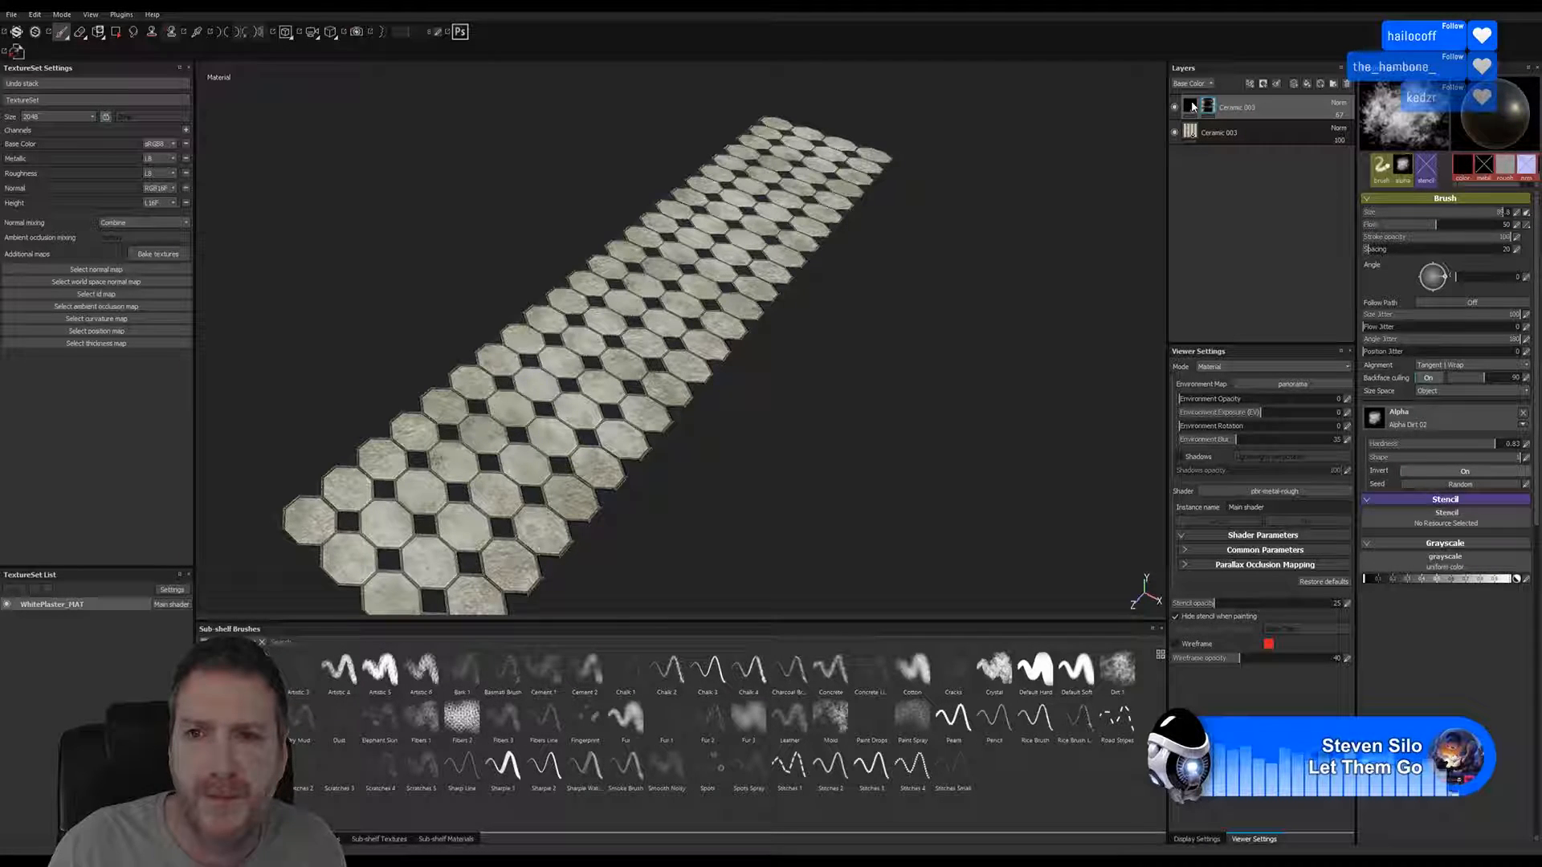
{"action": "left_click", "coordinate": [1192, 106]}
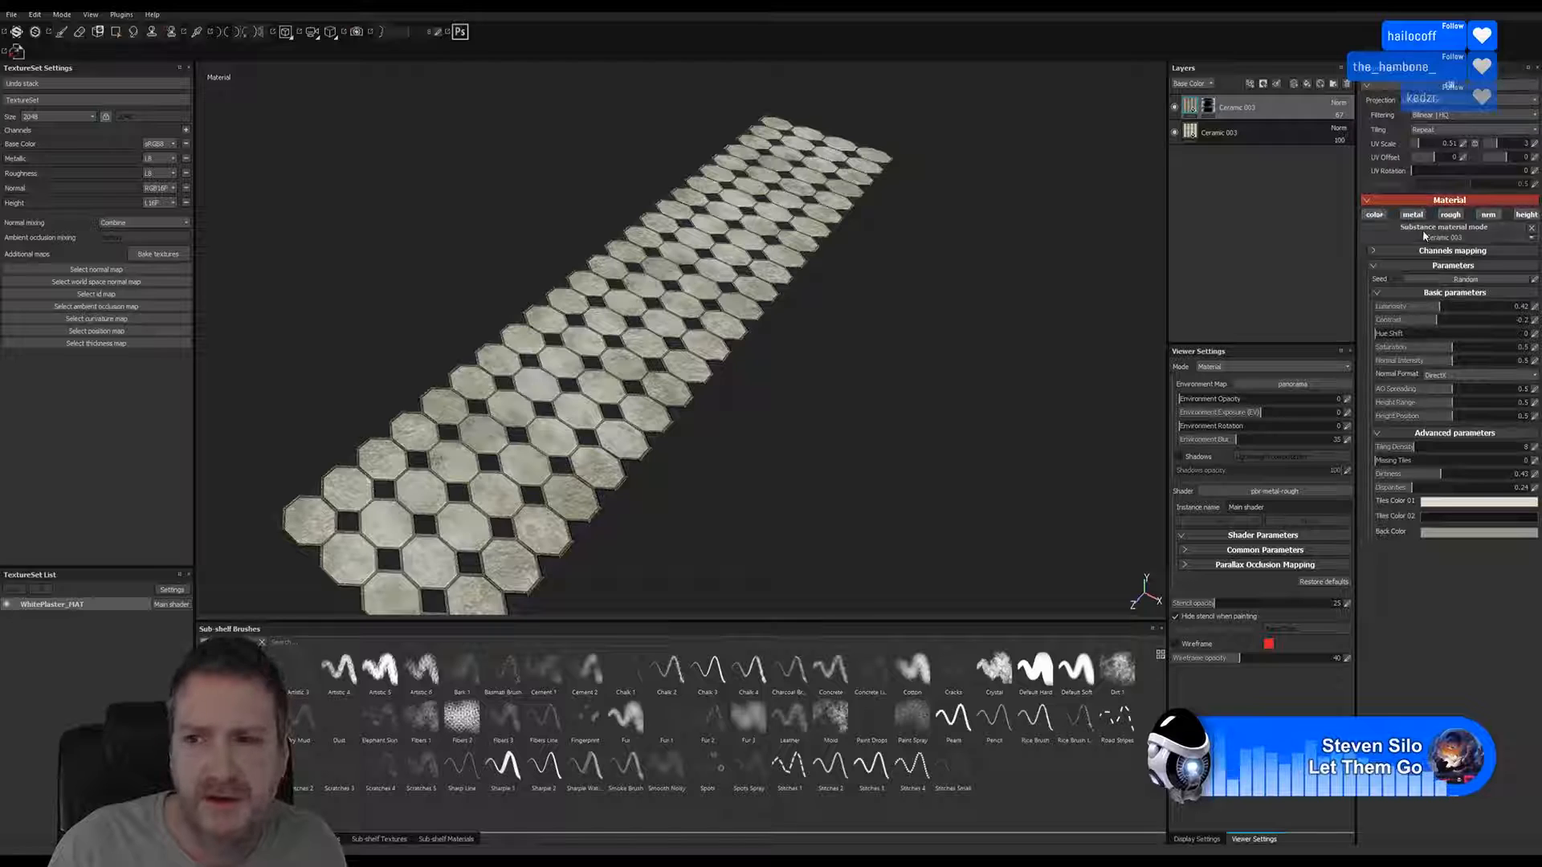
{"action": "left_click", "coordinate": [1530, 219]}
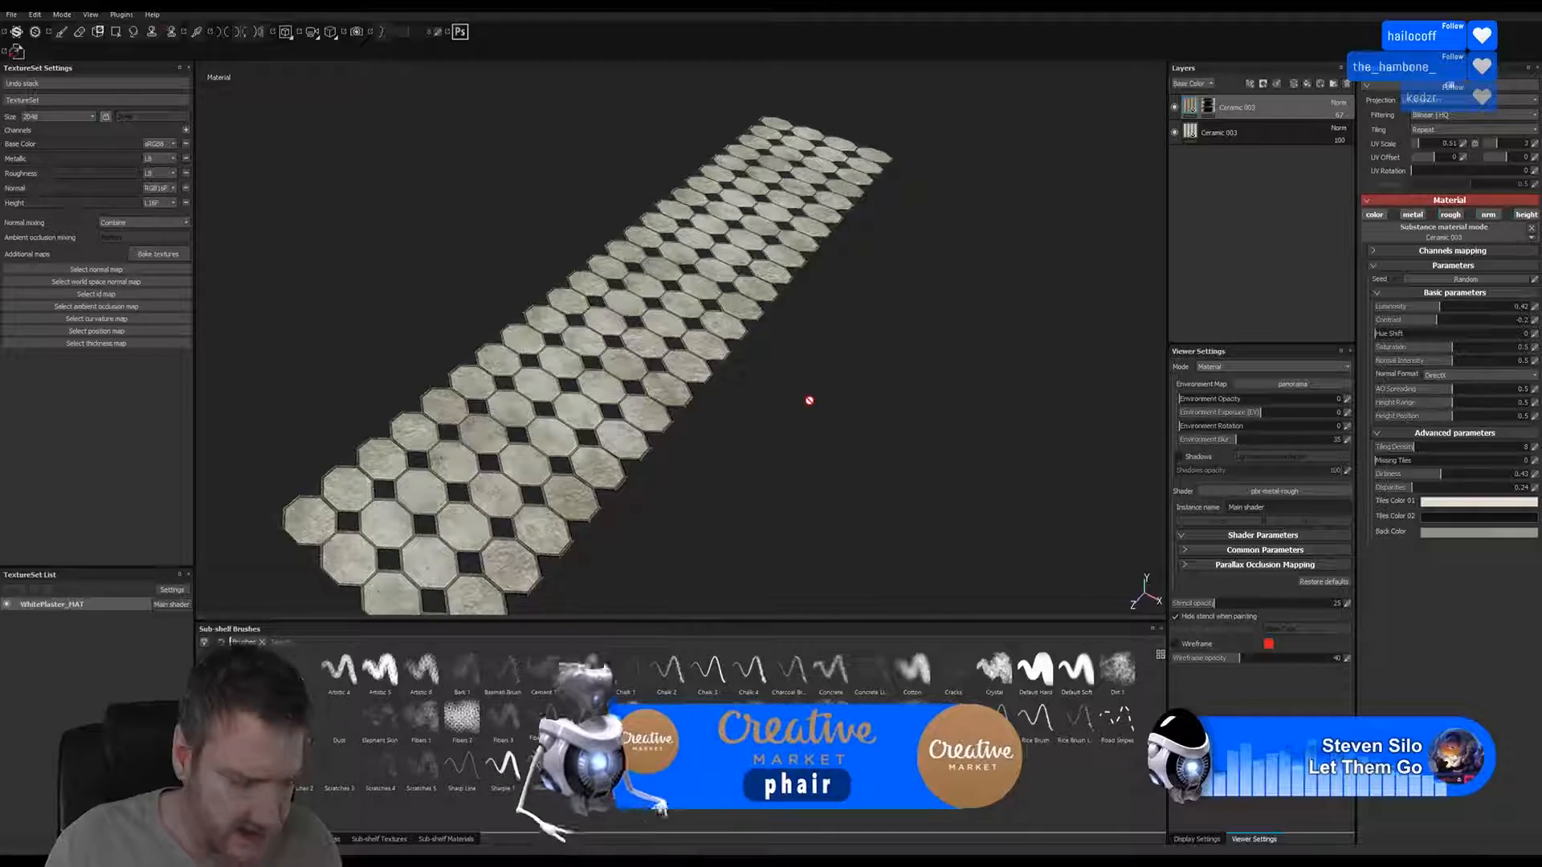
{"action": "right_click_drag", "start_coordinate": [757, 432], "coordinate": [943, 406], "text": "alt"}
{"action": "right_click_drag", "start_coordinate": [643, 522], "coordinate": [674, 554], "text": "alt"}
{"action": "middle_click_drag", "start_coordinate": [675, 554], "coordinate": [565, 507], "text": "alt"}
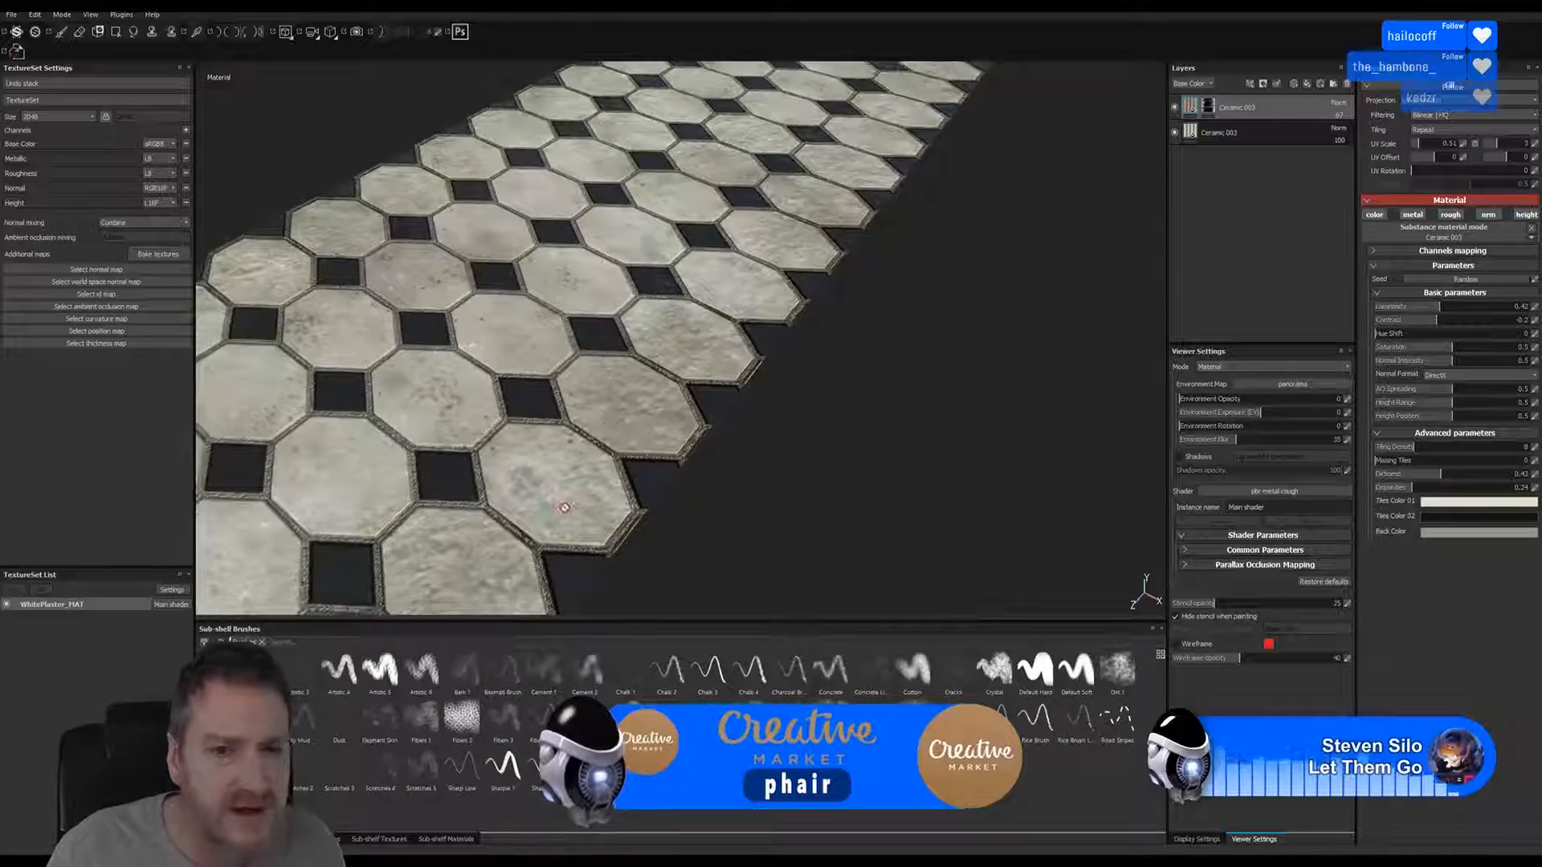
{"action": "right_click_drag", "start_coordinate": [565, 507], "coordinate": [1150, 438], "text": "alt"}
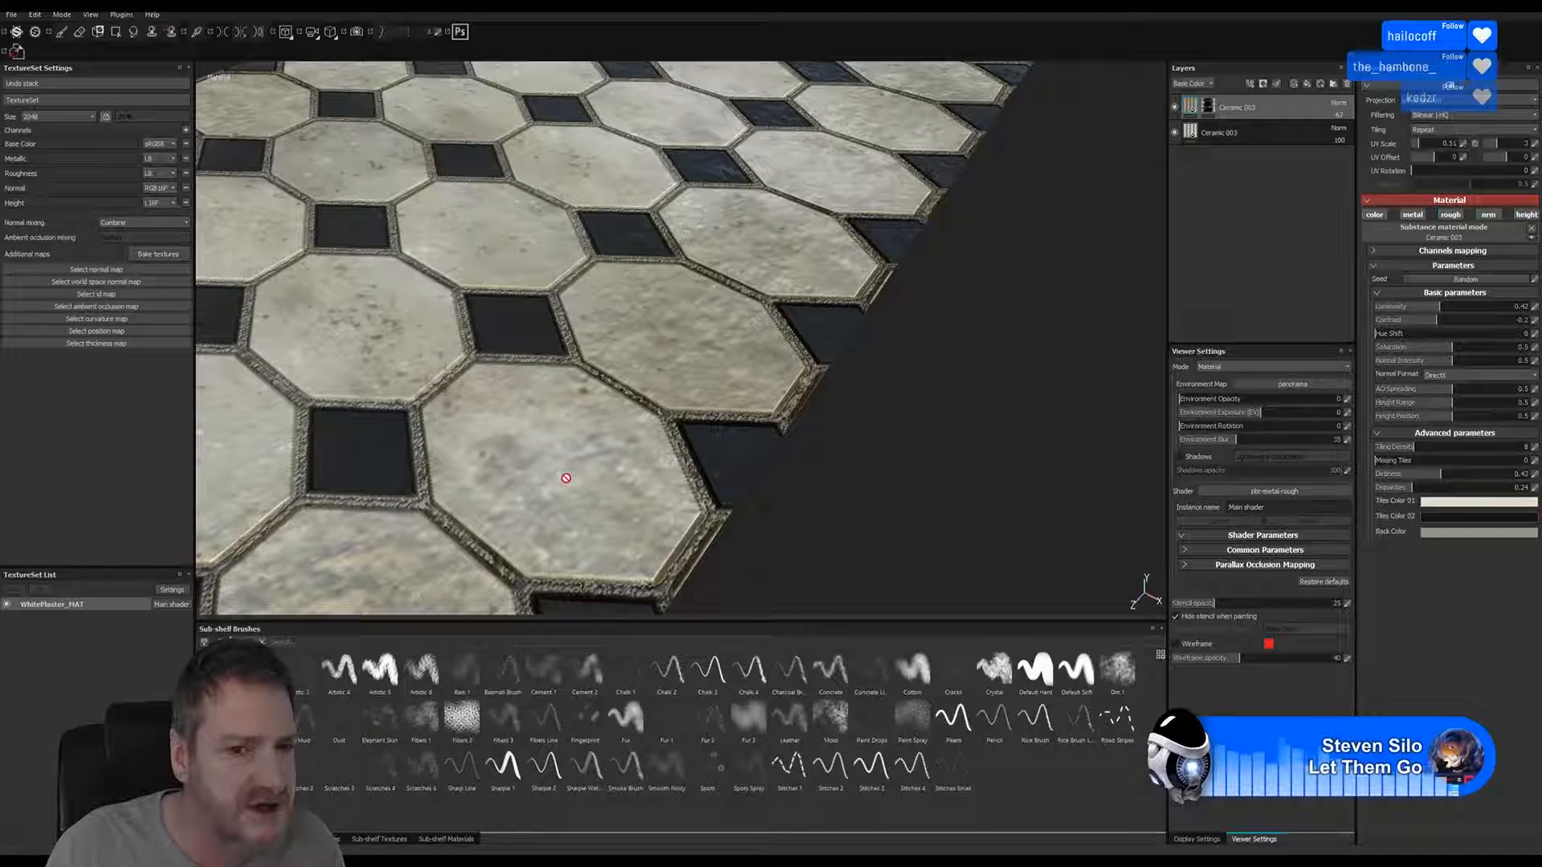
{"action": "left_click", "coordinate": [1530, 215]}
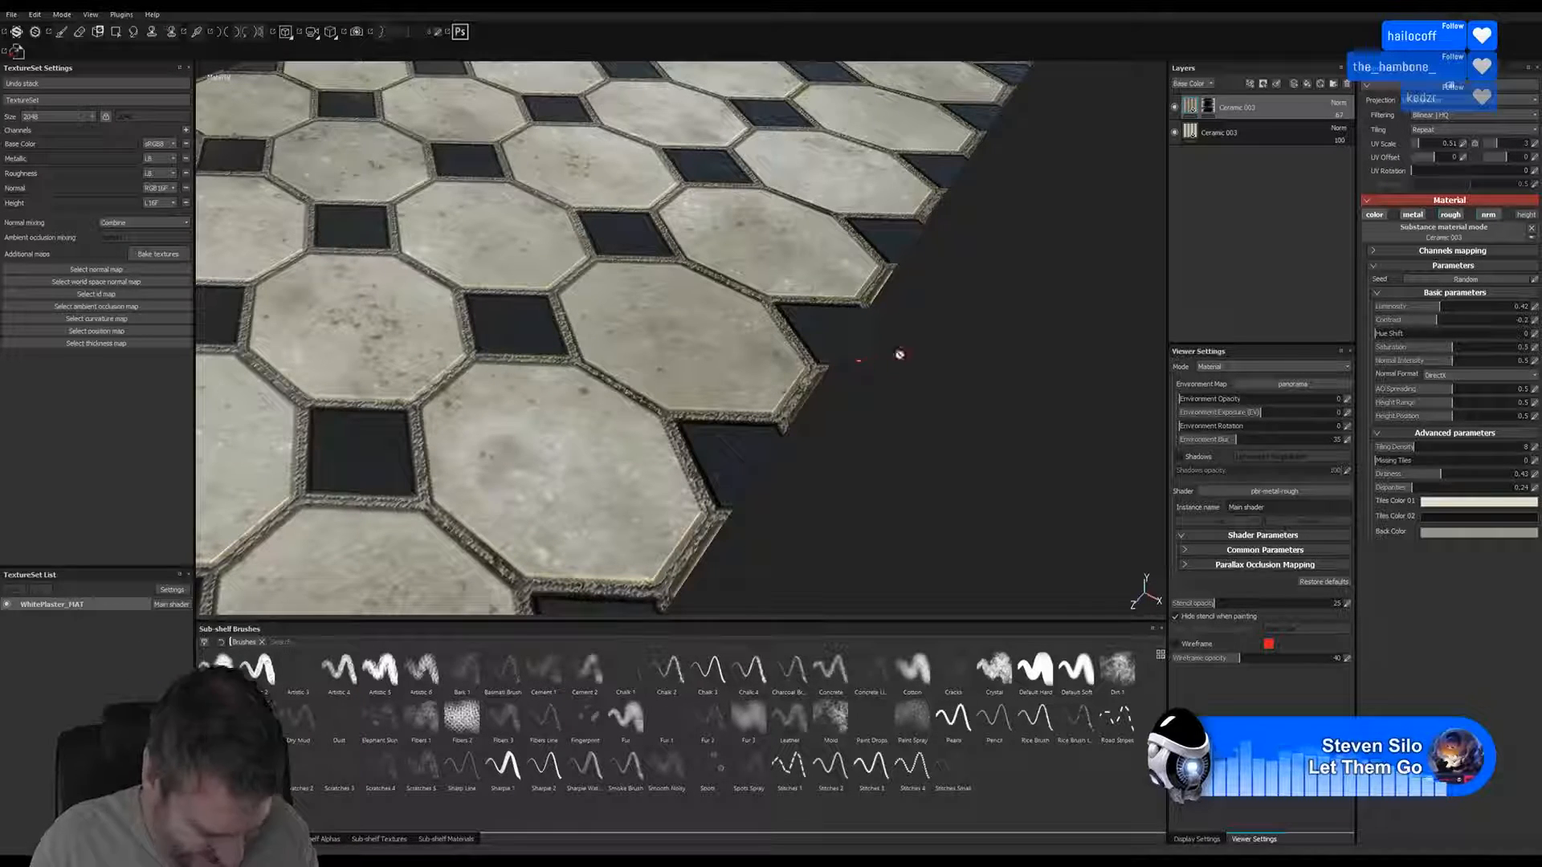
Examine the tile surfaces, grout edges and wear variation along the whole floor strip from near and far with the height channel off
{"action": "scroll", "coordinate": [840, 362], "scroll_direction": "down", "scroll_amount": 5}
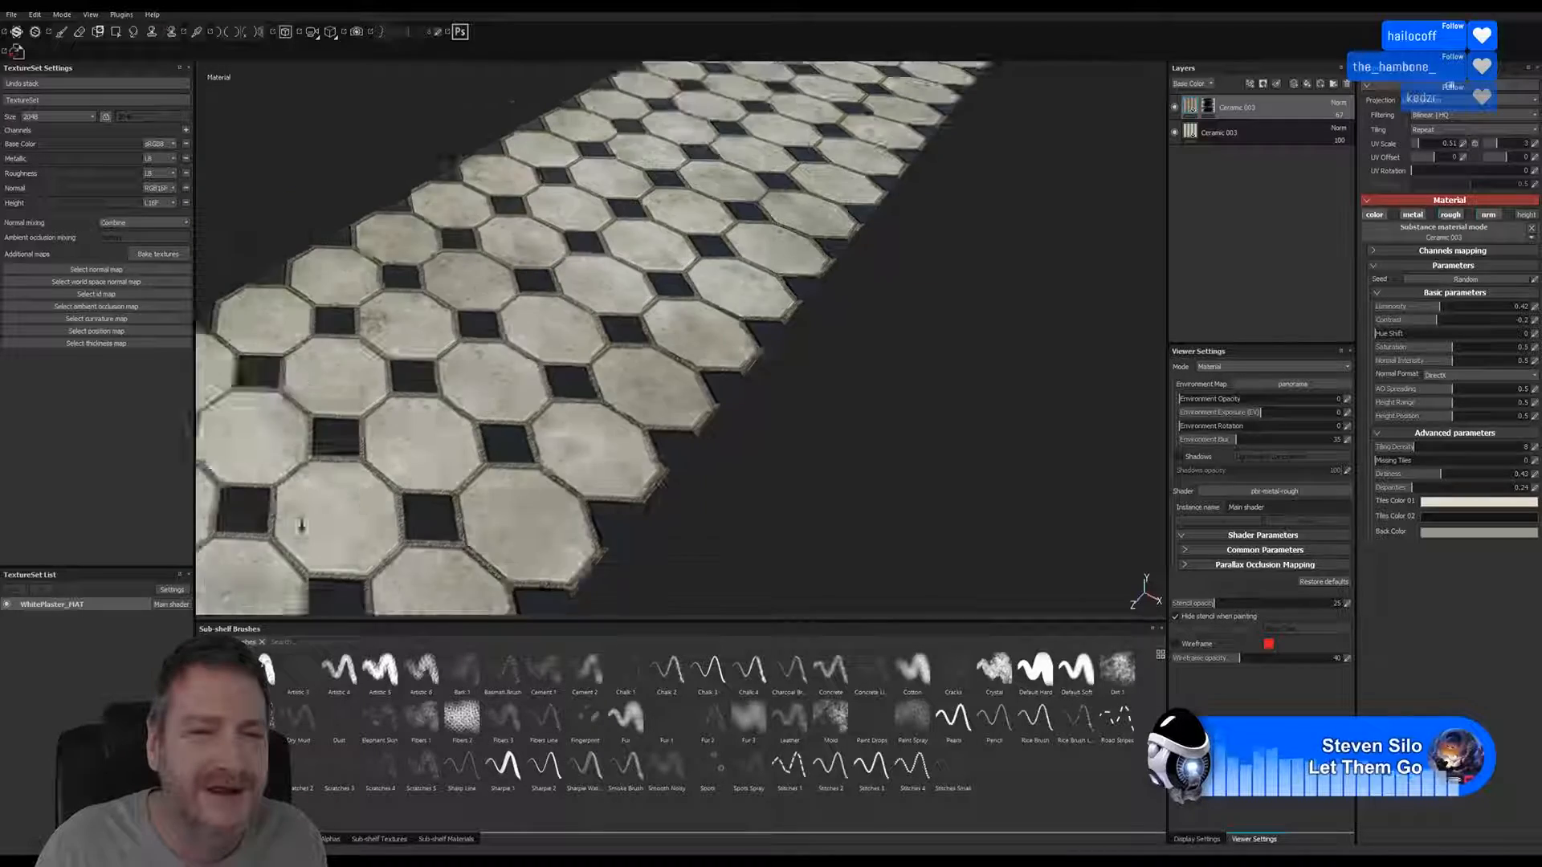
{"action": "scroll", "coordinate": [683, 350], "scroll_direction": "down", "scroll_amount": 2}
{"action": "middle_click_drag", "start_coordinate": [751, 284], "coordinate": [747, 399], "text": "alt"}
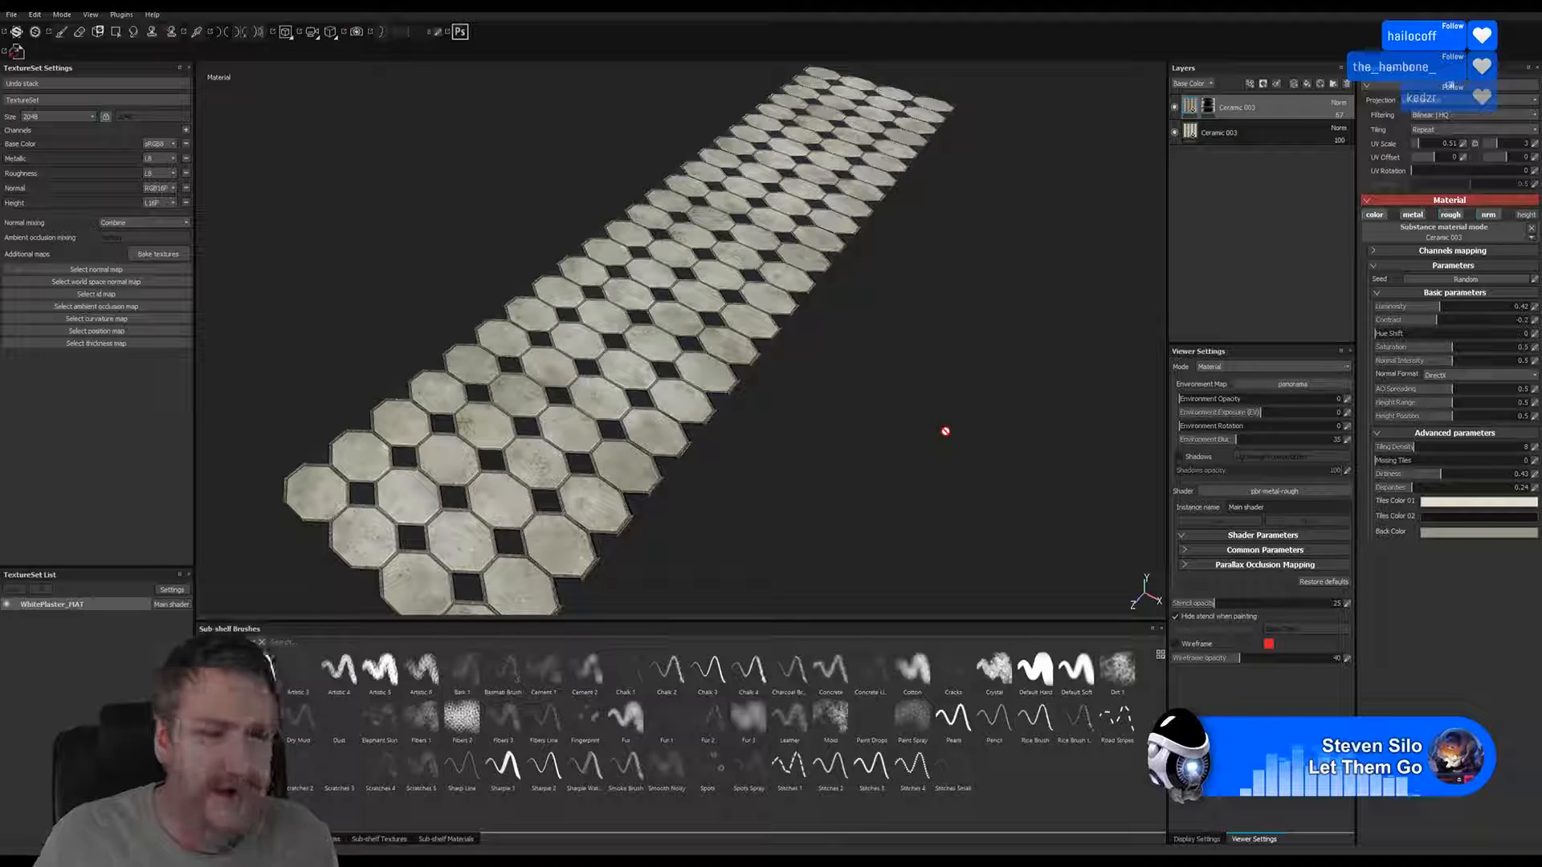
{"action": "left_click_drag", "start_coordinate": [785, 396], "coordinate": [552, 433], "text": "alt"}
{"action": "right_click_drag", "start_coordinate": [517, 434], "coordinate": [1015, 417], "text": "alt"}
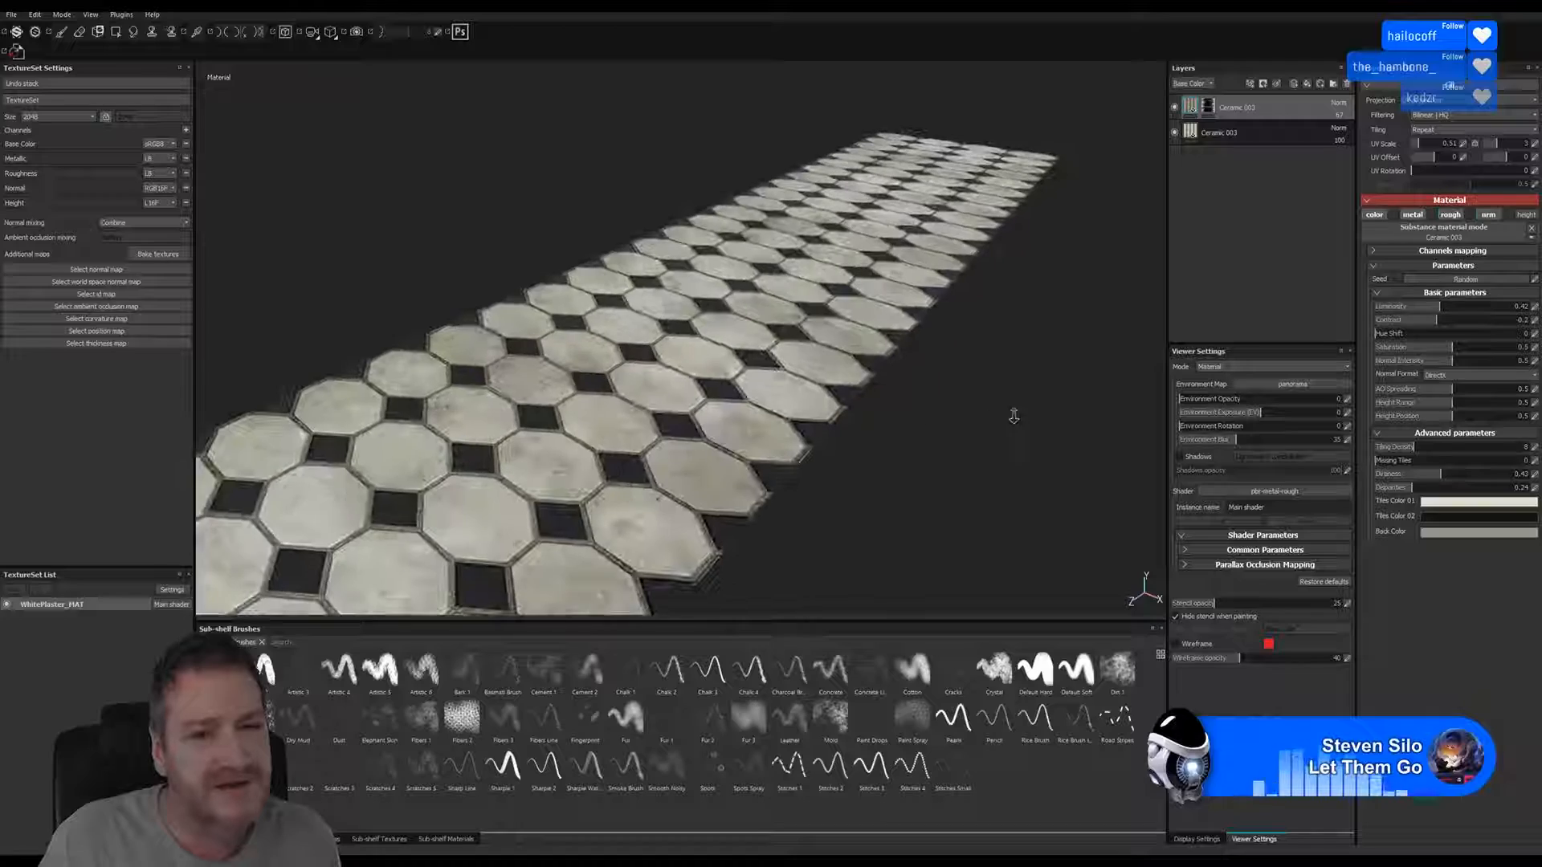
{"action": "middle_click_drag", "start_coordinate": [683, 388], "coordinate": [717, 337], "text": "alt"}
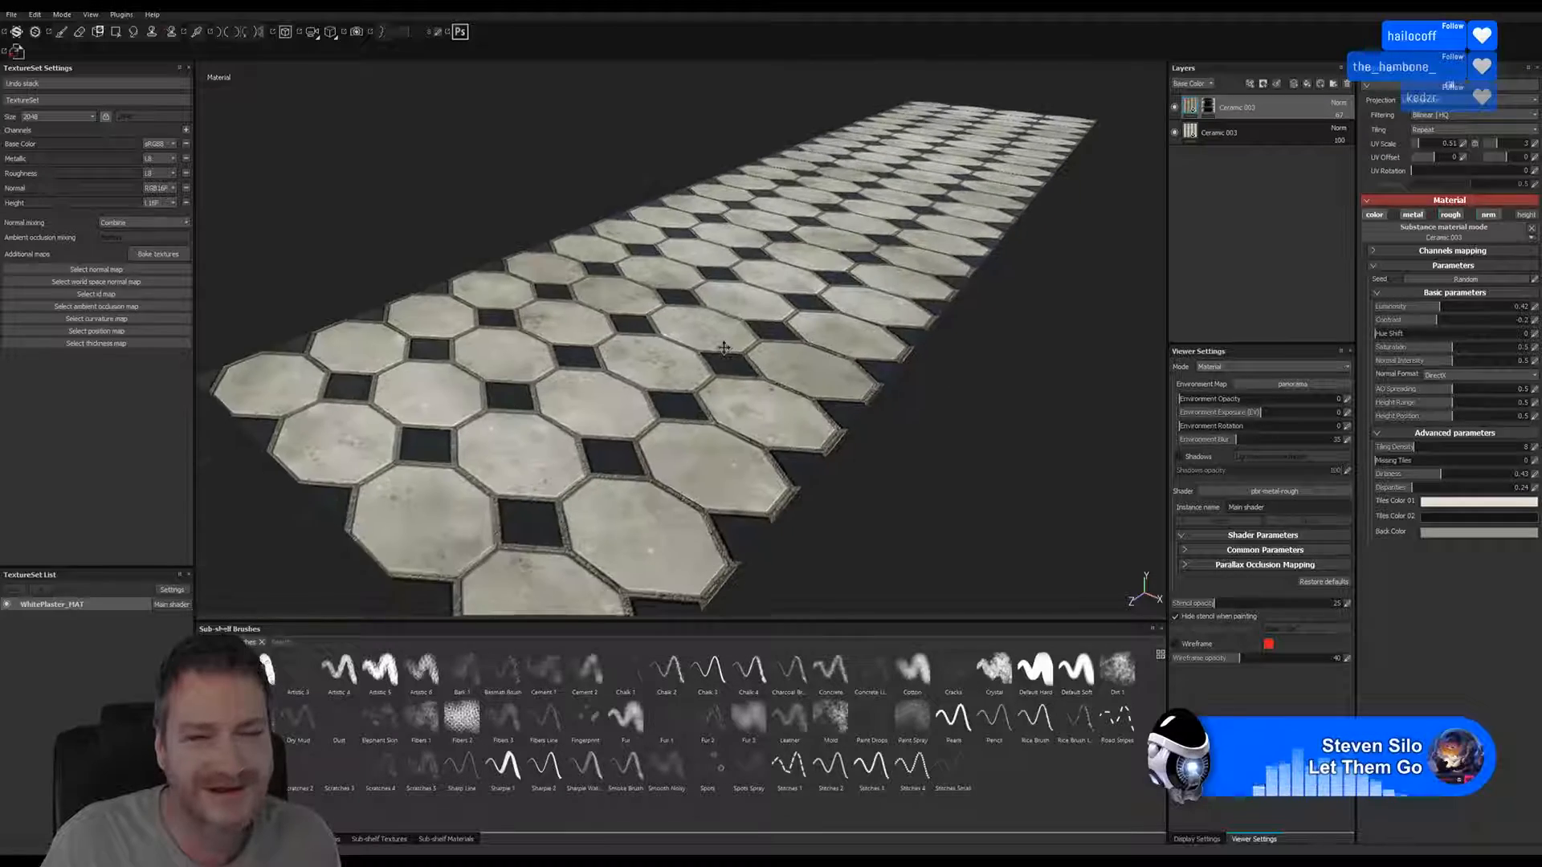
{"action": "right_click_drag", "start_coordinate": [835, 475], "coordinate": [643, 559], "text": "alt"}
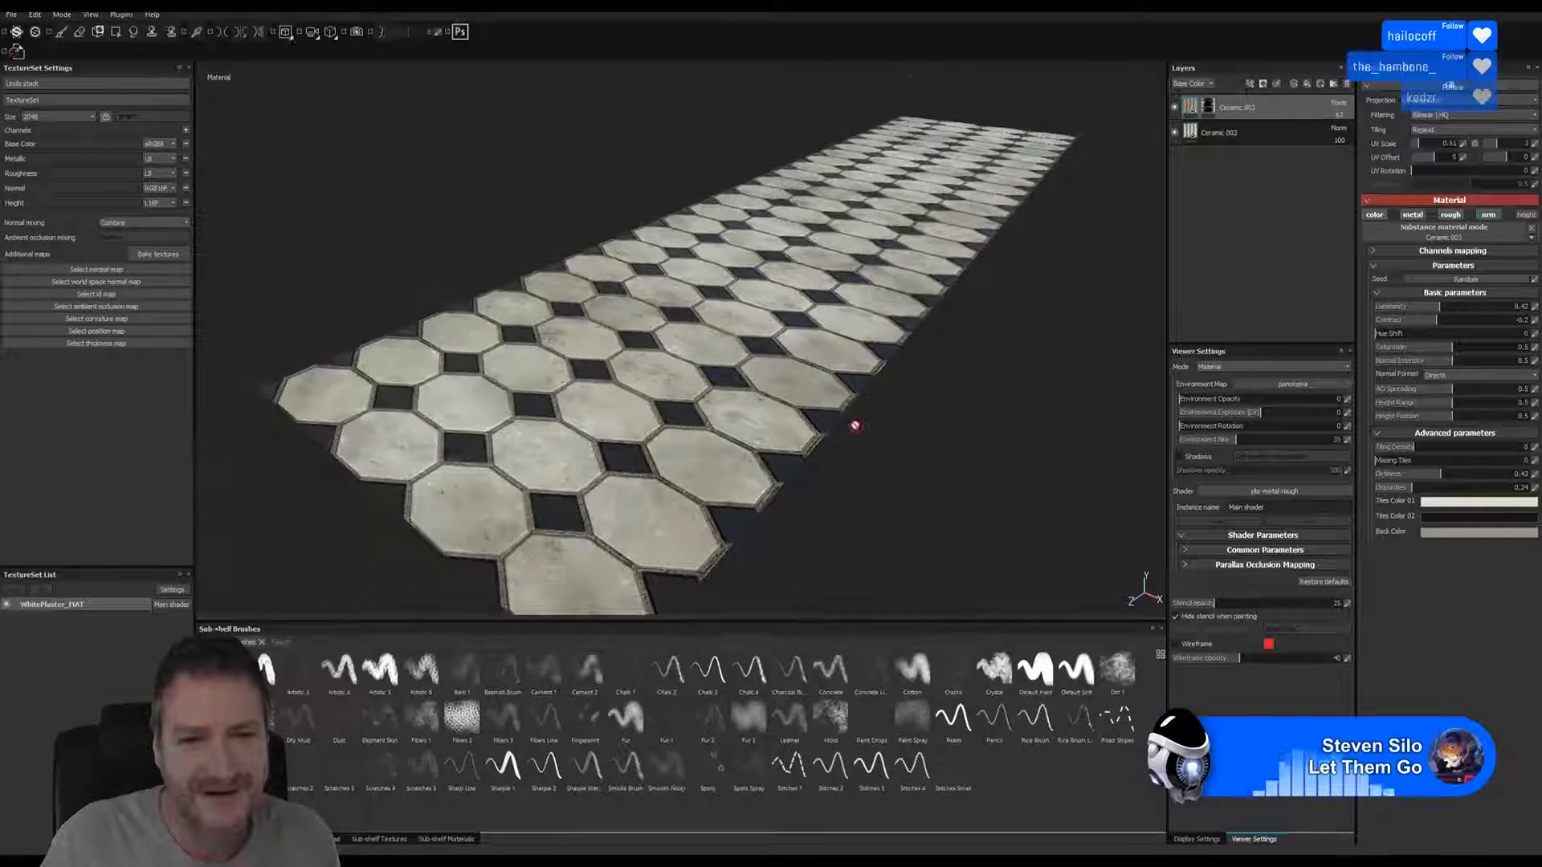
{"action": "right_click_drag", "start_coordinate": [855, 426], "coordinate": [450, 521], "text": "alt"}
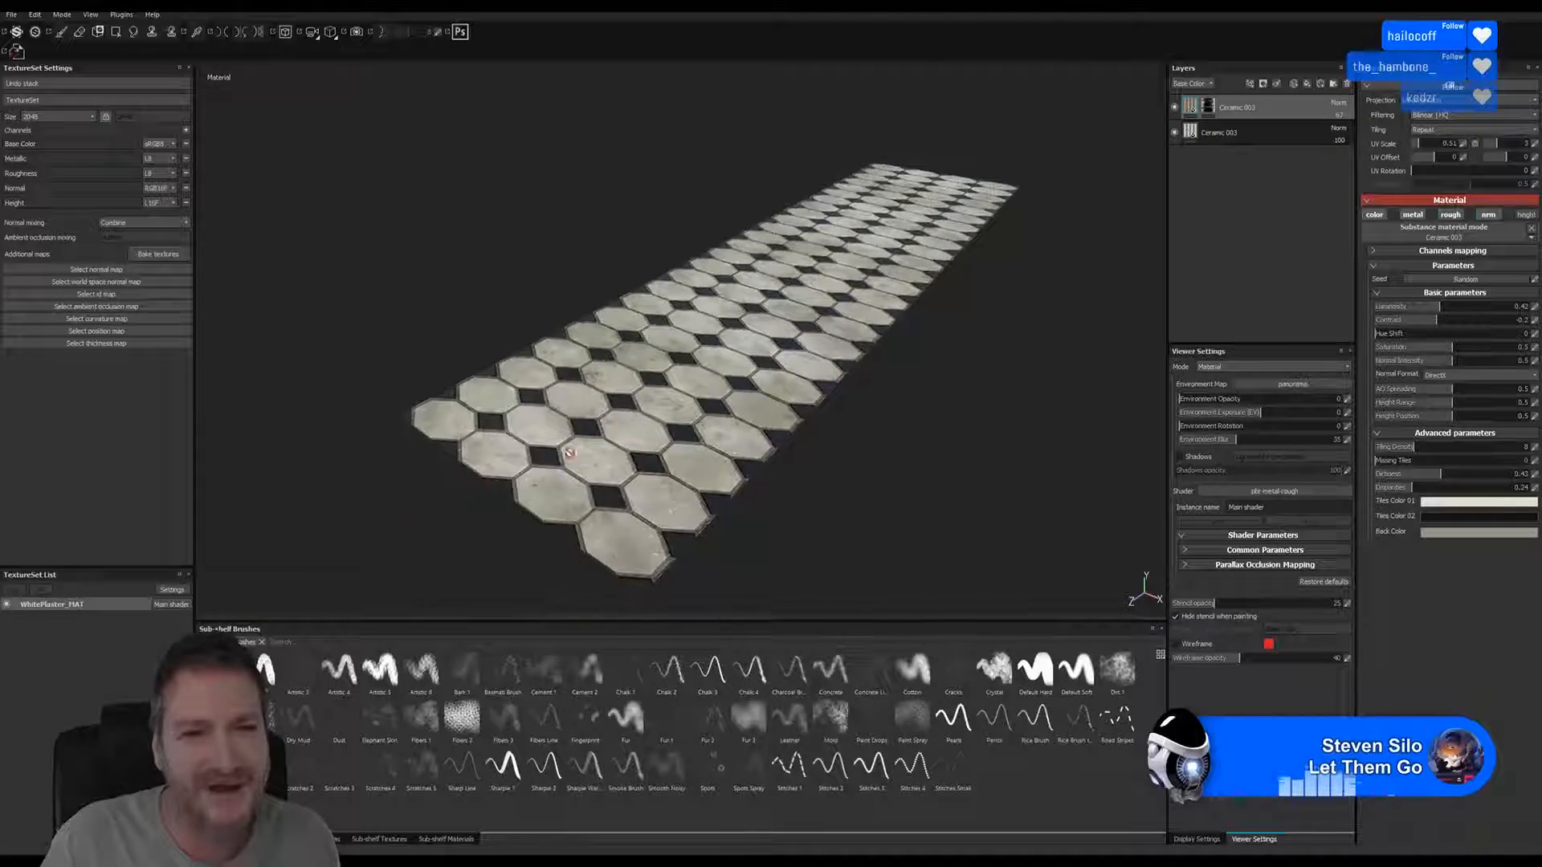
{"action": "middle_click_drag", "start_coordinate": [900, 387], "coordinate": [800, 420], "text": "alt"}
{"action": "left_click_drag", "start_coordinate": [800, 420], "coordinate": [795, 466], "text": "alt"}
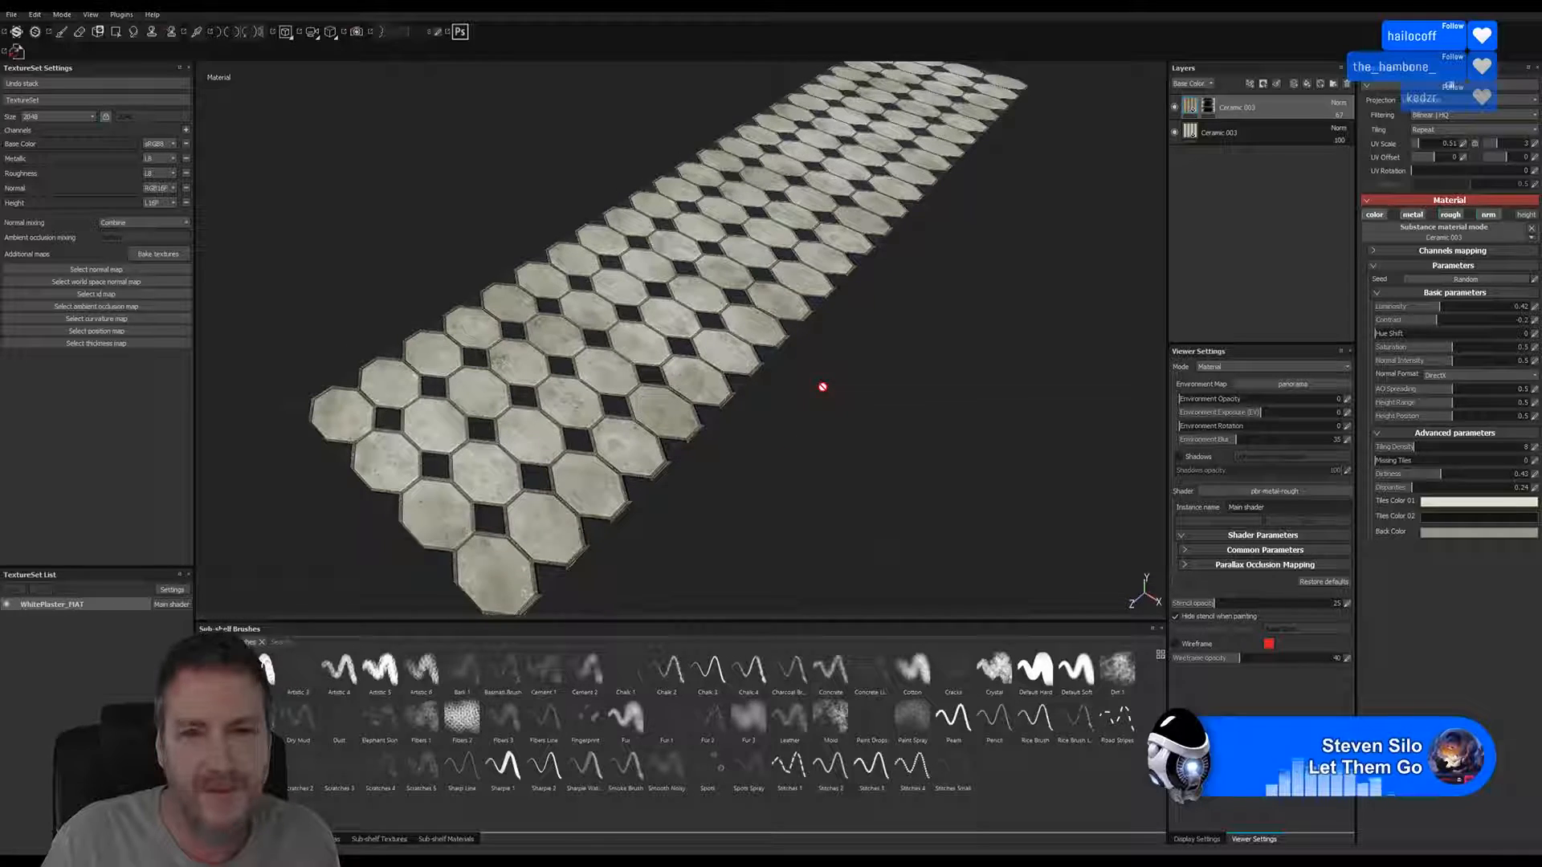
{"action": "middle_click_drag", "start_coordinate": [824, 388], "coordinate": [815, 424], "text": "alt"}
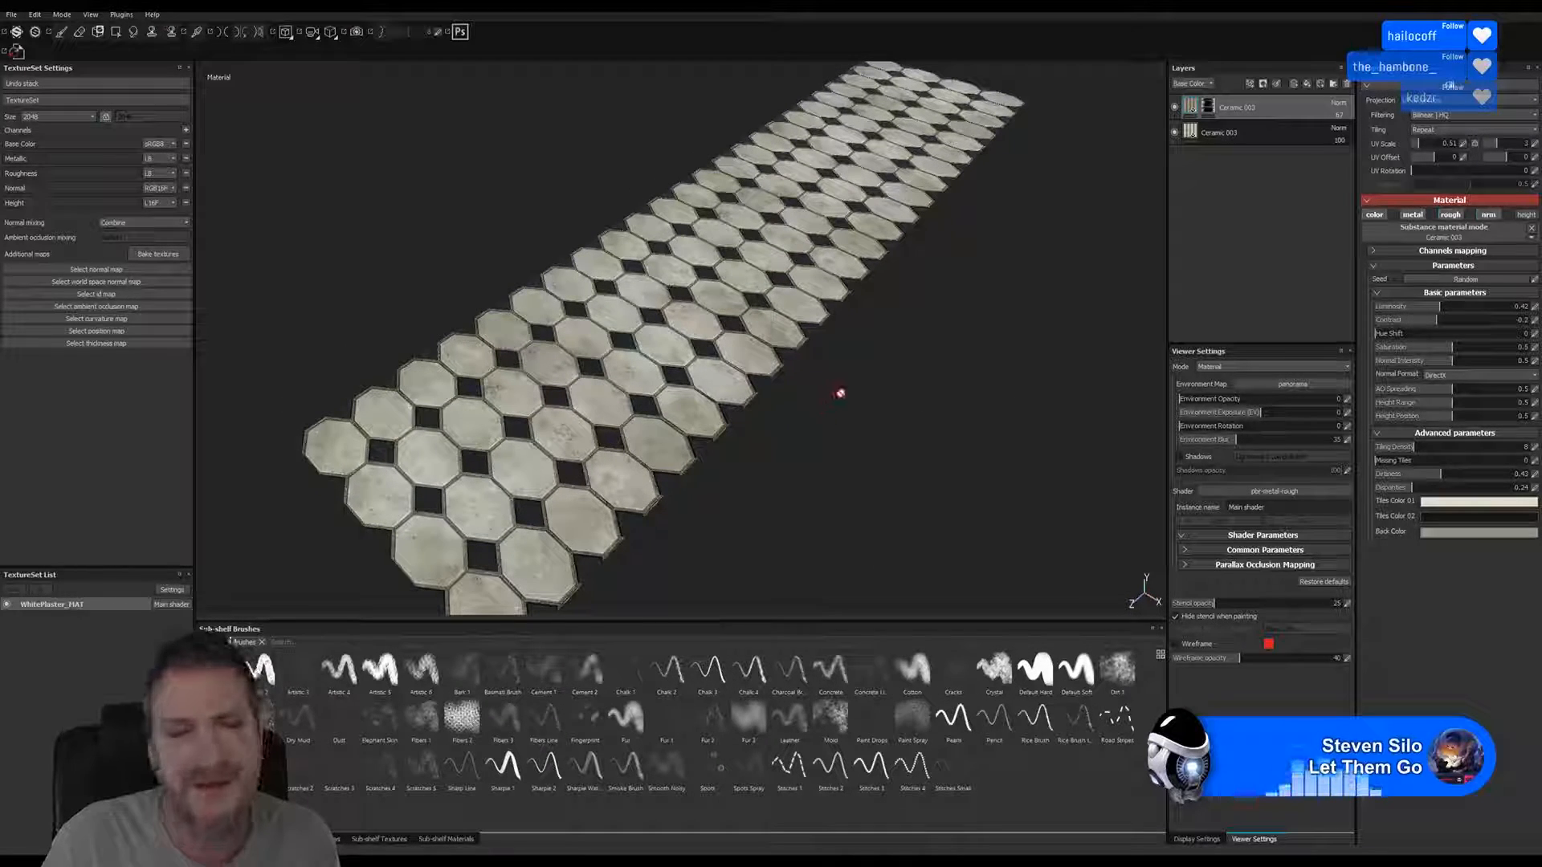
{"action": "left_click_drag", "start_coordinate": [839, 393], "coordinate": [743, 437], "text": "alt"}
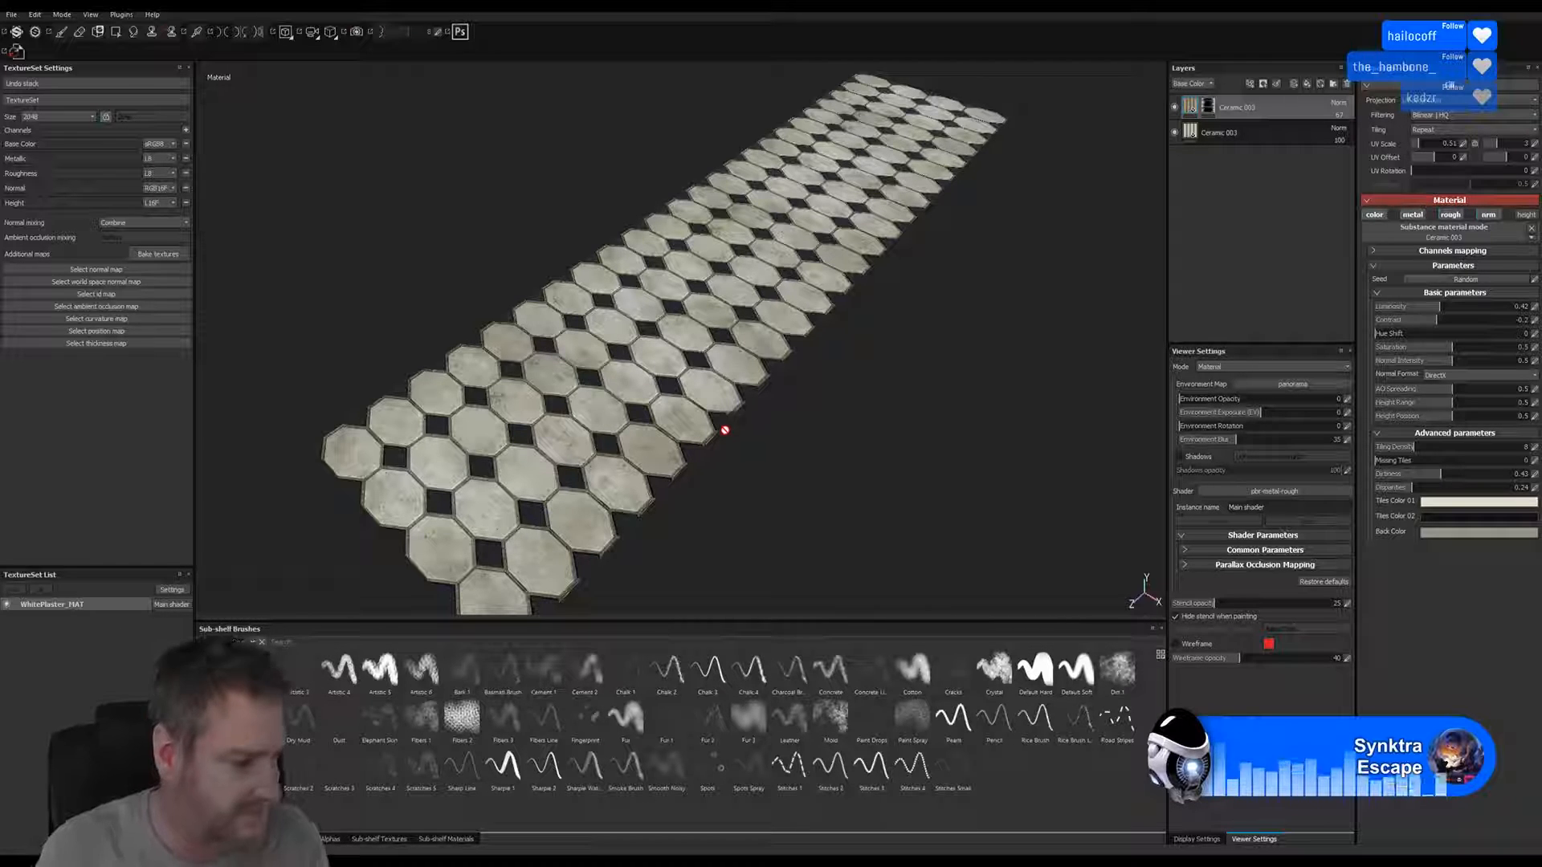
{"action": "left_click_drag", "start_coordinate": [724, 430], "coordinate": [745, 397], "text": "alt"}
{"action": "right_click_drag", "start_coordinate": [745, 398], "coordinate": [1092, 397], "text": "alt"}
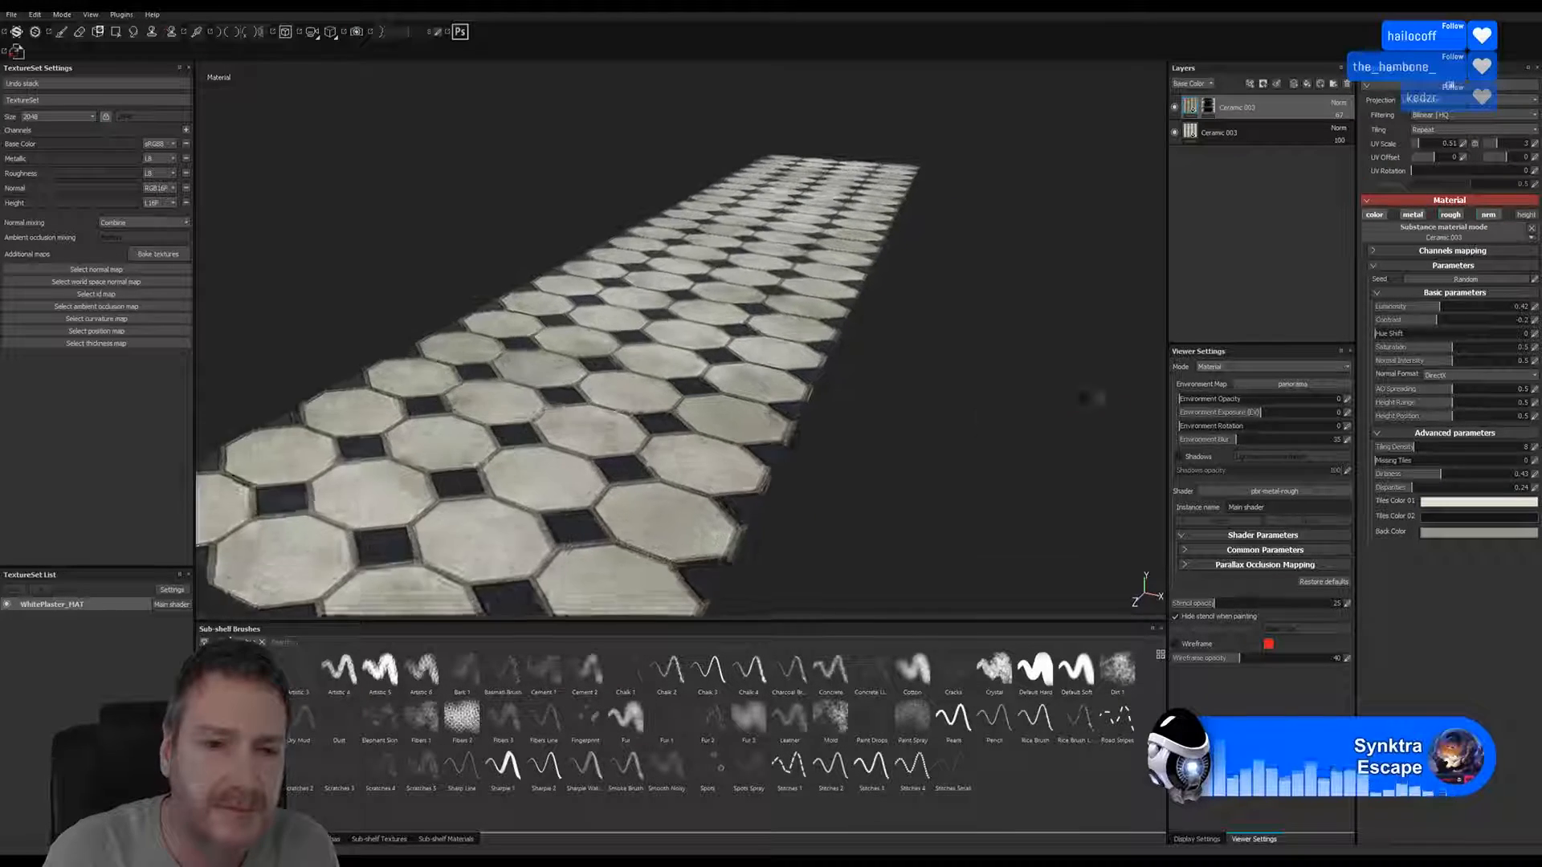
{"action": "middle_click_drag", "start_coordinate": [691, 472], "coordinate": [758, 437], "text": "alt"}
{"action": "right_click_drag", "start_coordinate": [757, 437], "coordinate": [330, 458], "text": "alt"}
{"action": "right_click_drag", "start_coordinate": [752, 399], "coordinate": [676, 448], "text": "alt"}
{"action": "left_click_drag", "start_coordinate": [720, 345], "coordinate": [682, 364], "text": "alt"}
{"action": "middle_click_drag", "start_coordinate": [682, 364], "coordinate": [709, 273], "text": "alt"}
{"action": "right_click_drag", "start_coordinate": [710, 273], "coordinate": [802, 146], "text": "alt"}
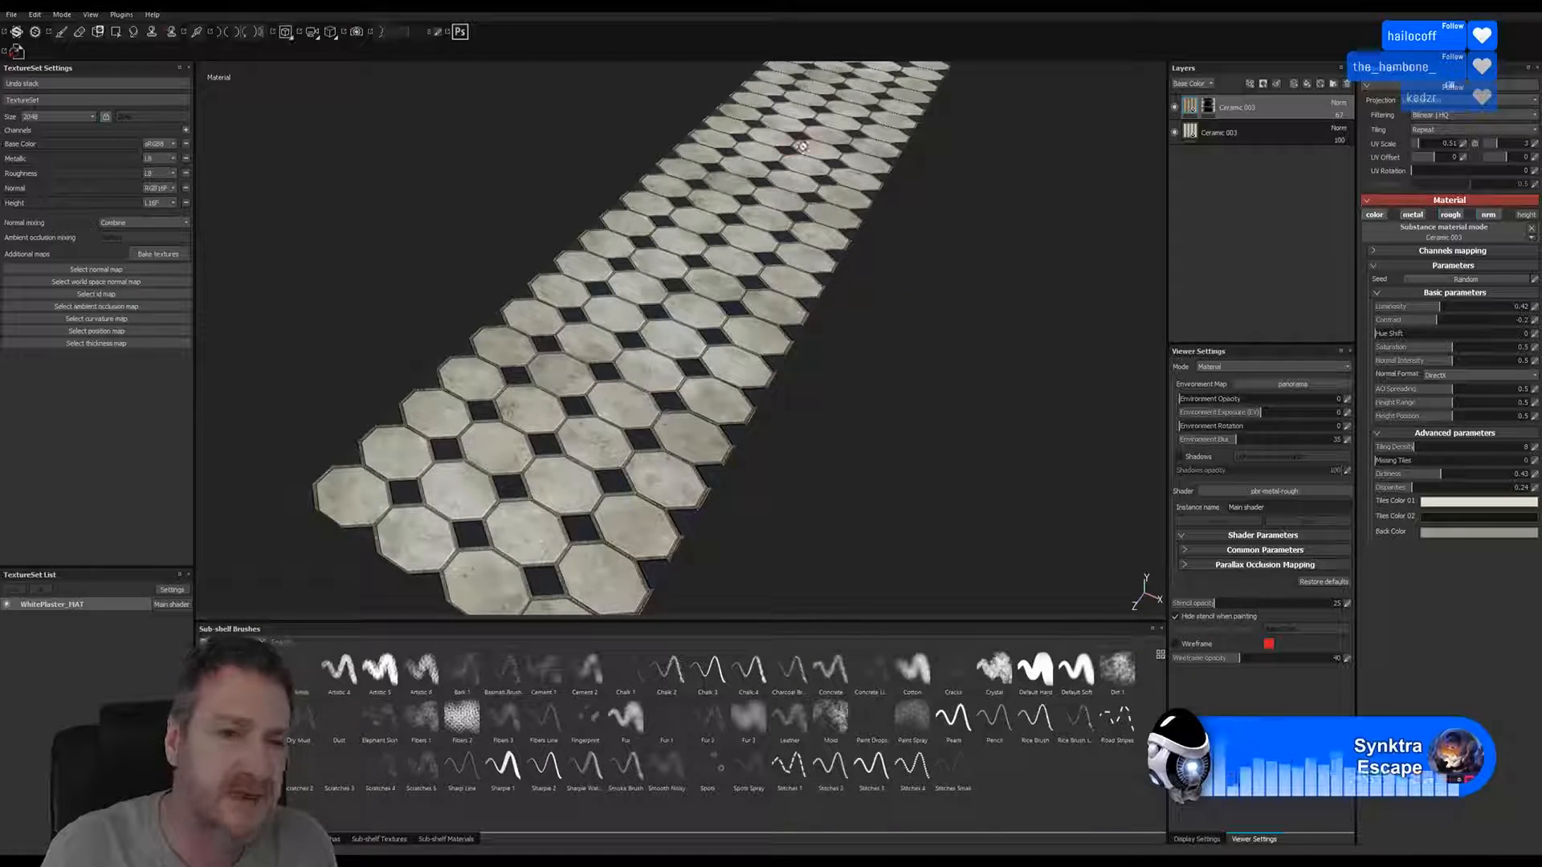
{"action": "right_click_drag", "start_coordinate": [662, 368], "coordinate": [613, 408], "text": "alt"}
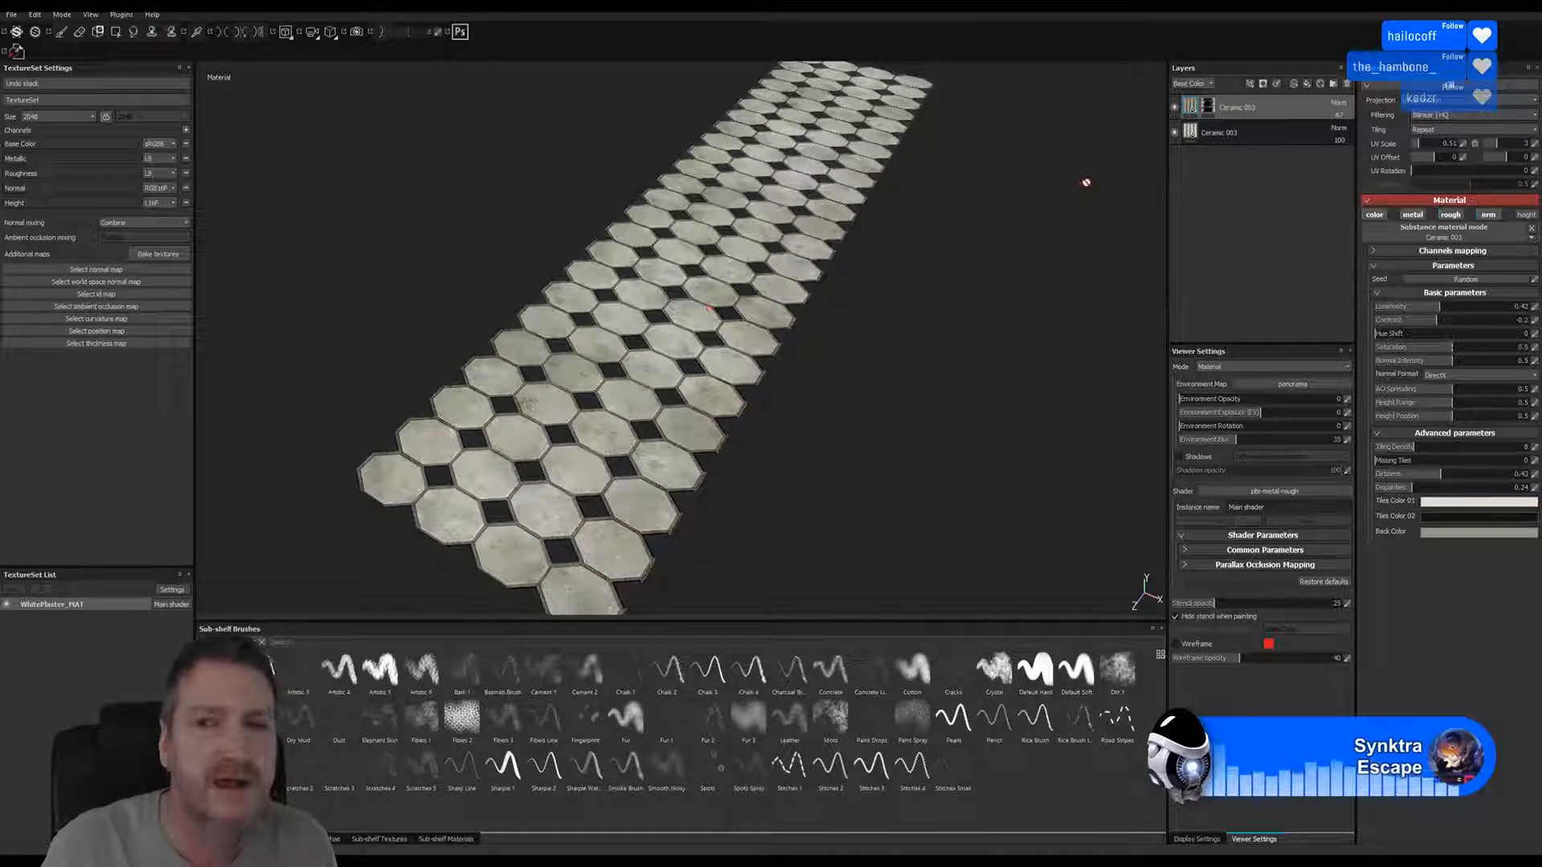
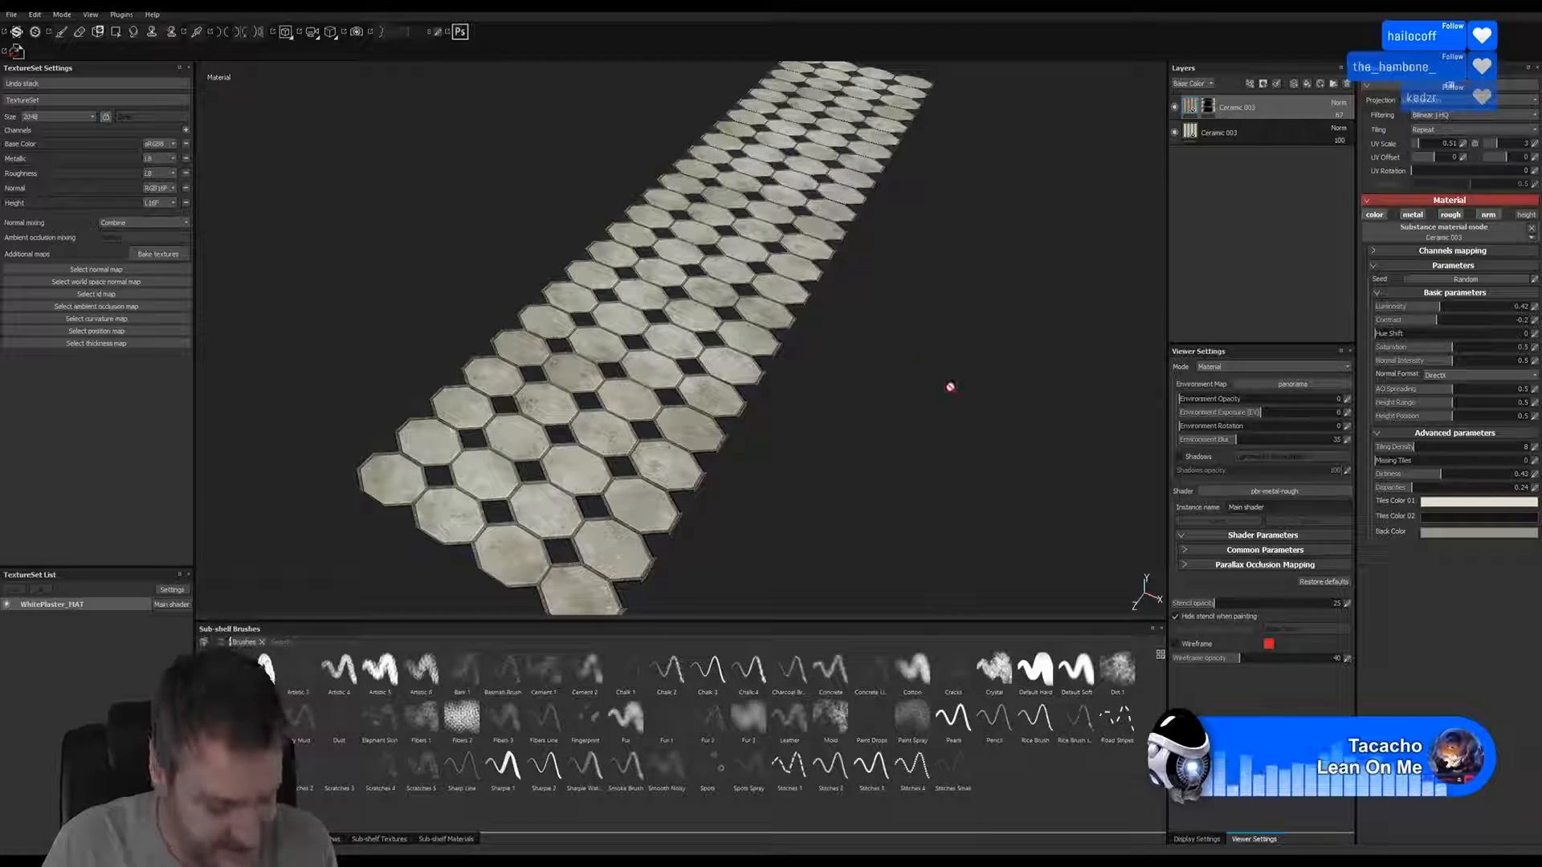
{"action": "left_click_drag", "start_coordinate": [856, 412], "coordinate": [789, 394], "text": "alt"}
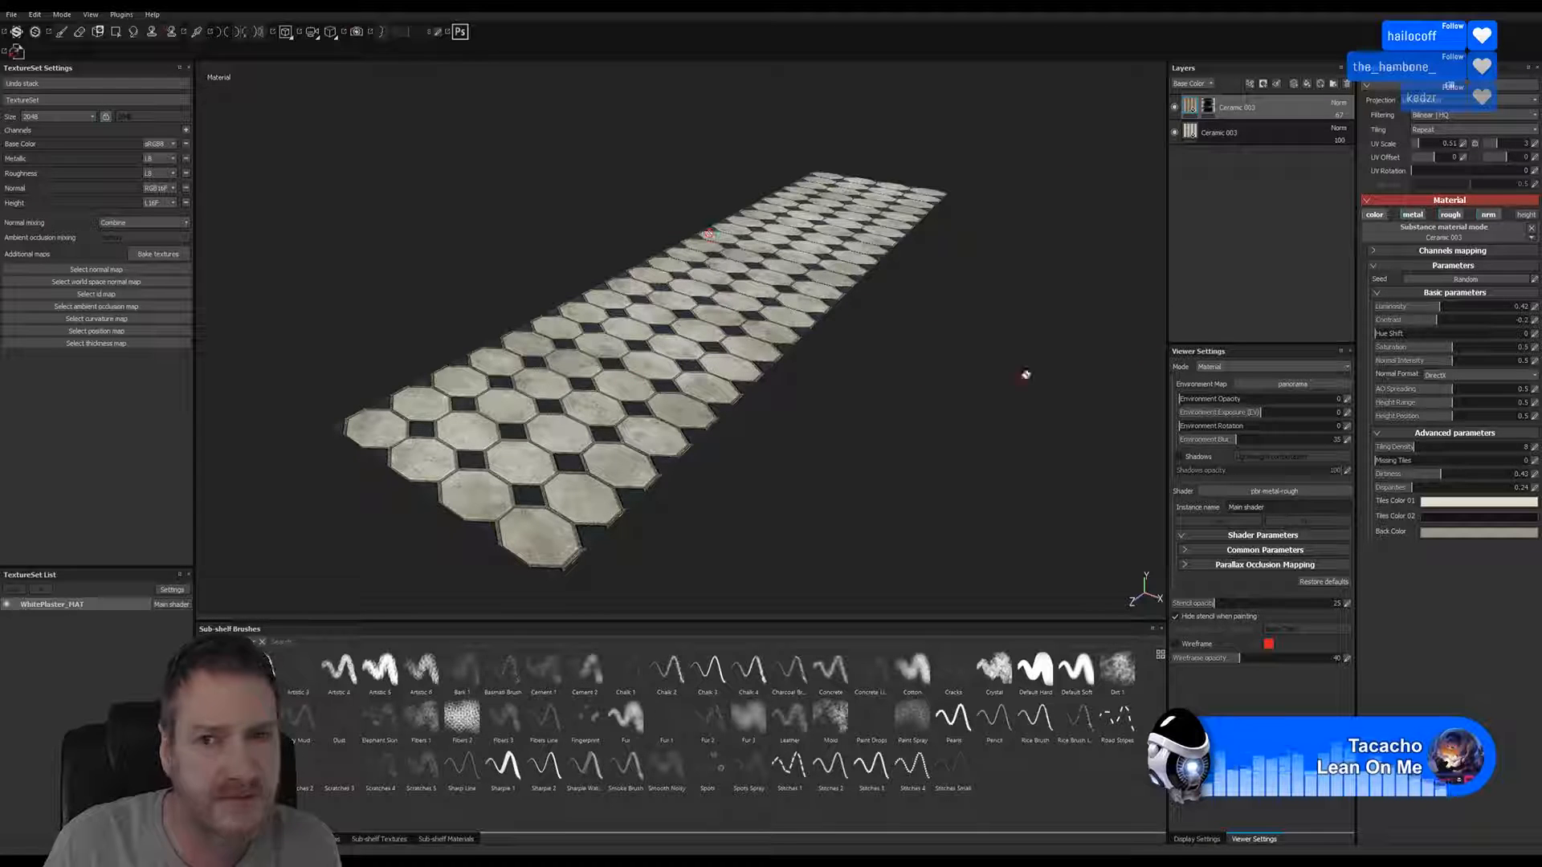
Add a folder above the two Ceramic 003 layers and name it MYSideFloors
{"action": "left_click", "coordinate": [1335, 87]}
{"action": "double_click", "coordinate": [1225, 107]}
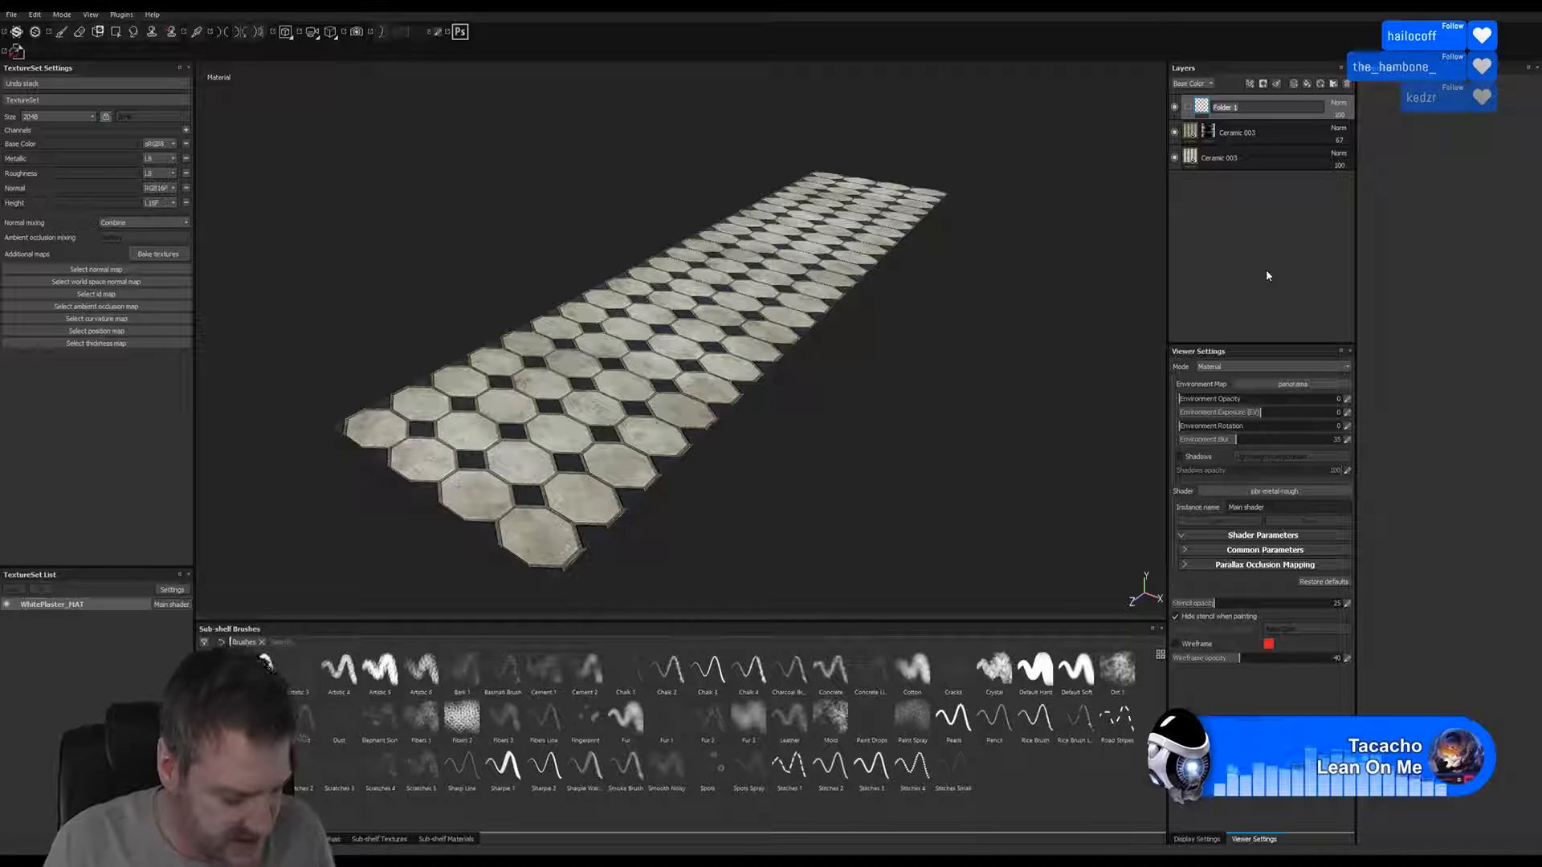
{"action": "type", "text": "M"}
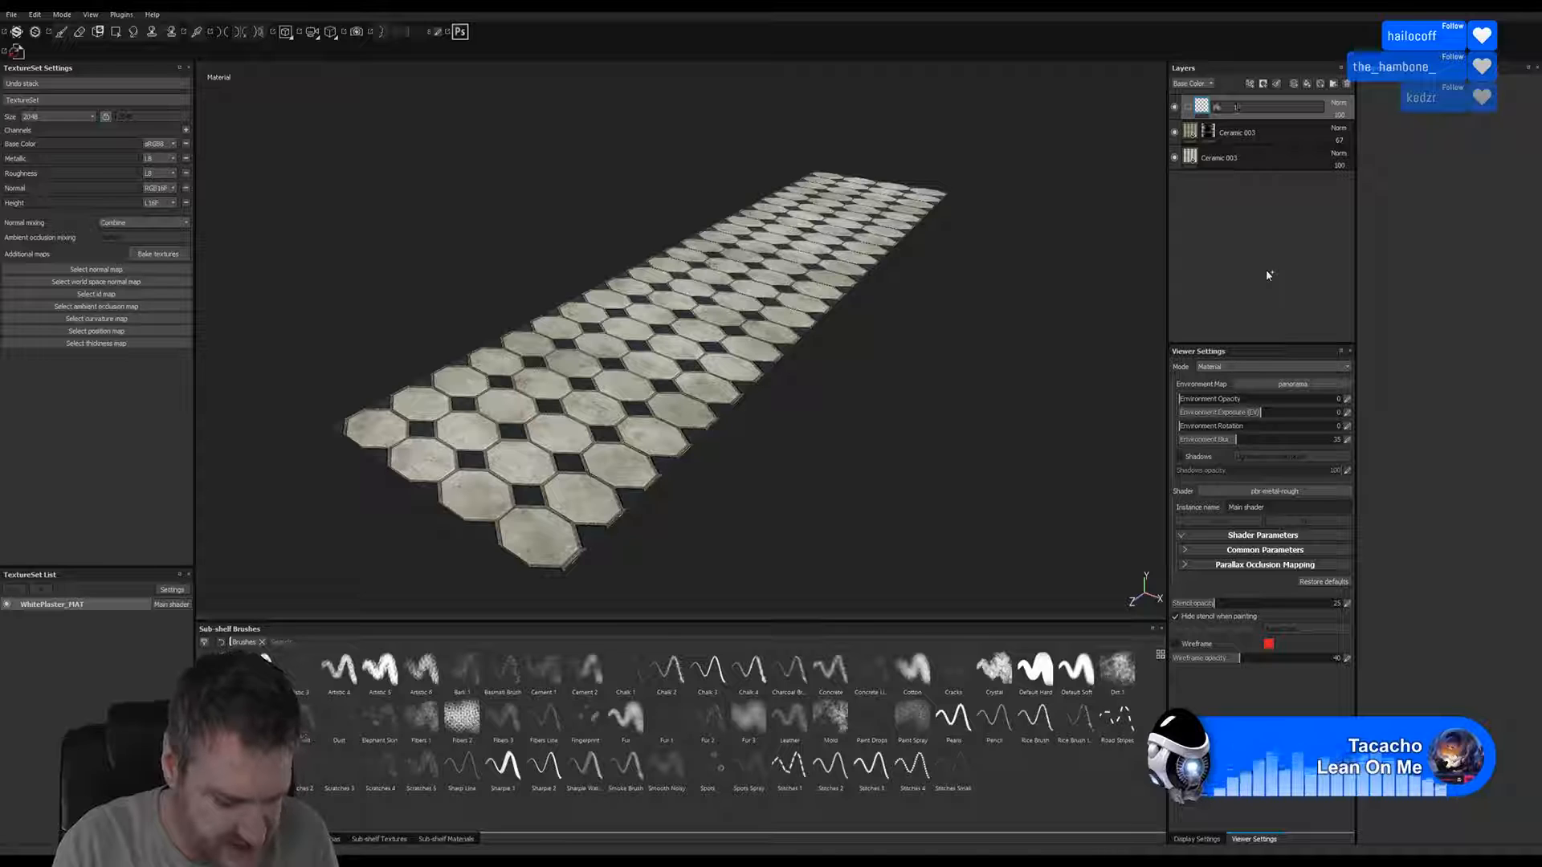
{"action": "type", "text": "YS"}
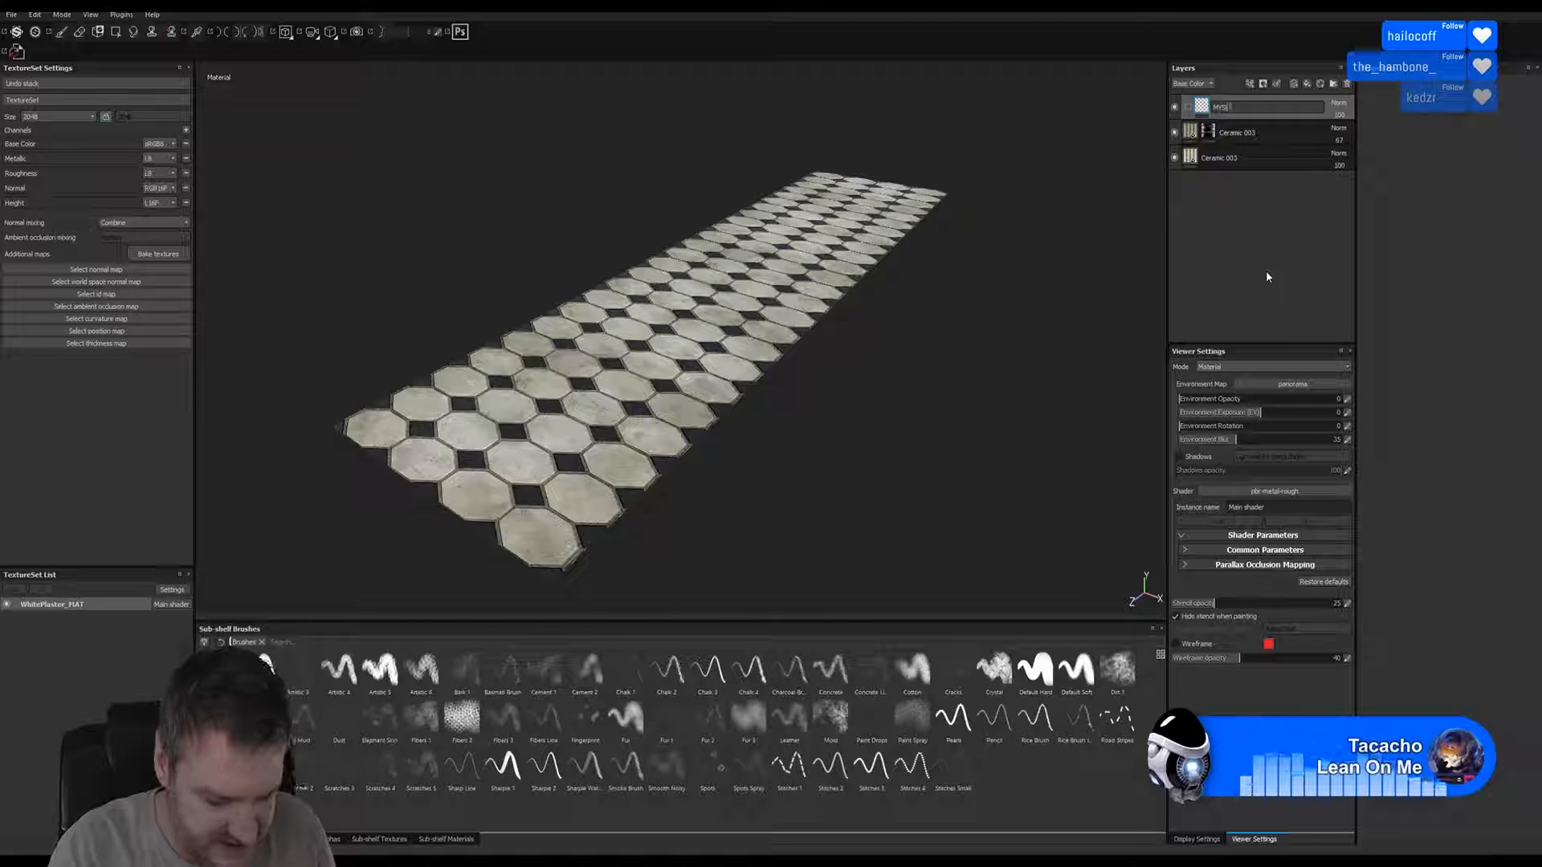
{"action": "type", "text": "ideFloor"}
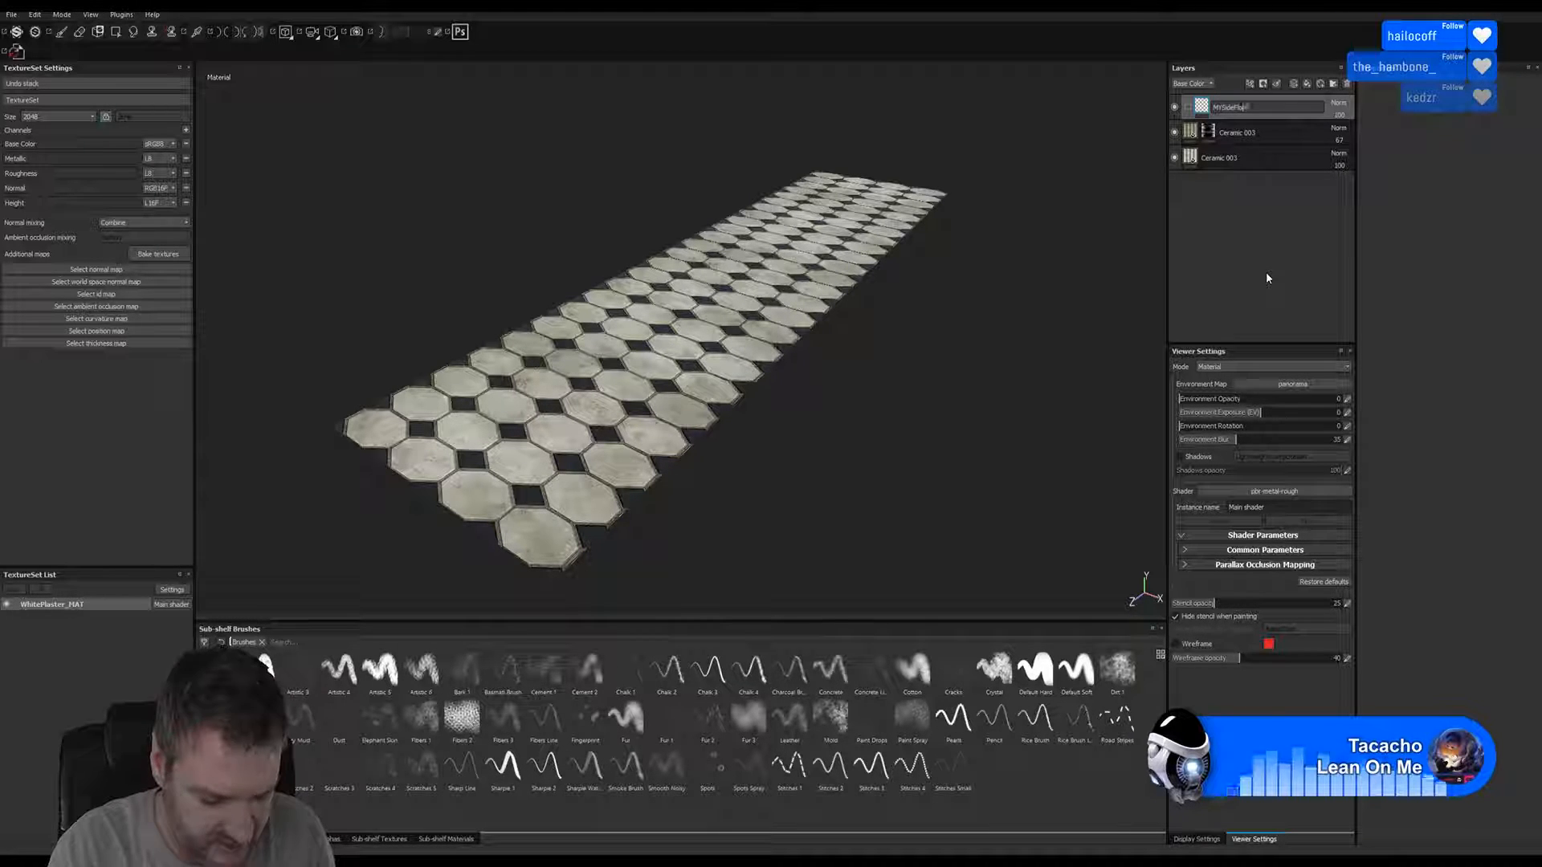
{"action": "type", "text": "s"}
{"action": "key", "text": "Return"}
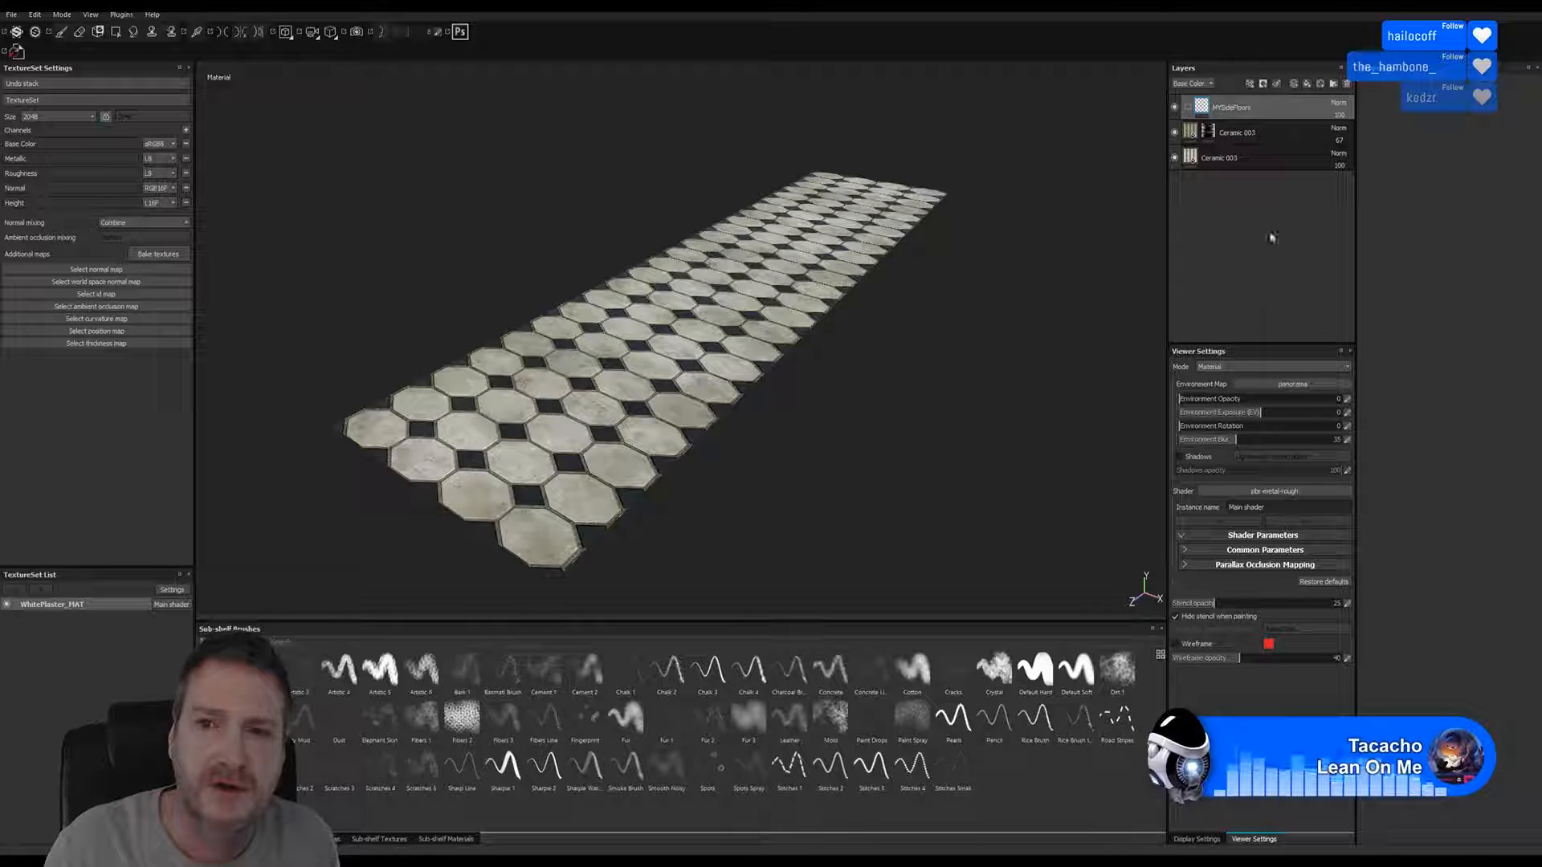
Move both Ceramic 003 layers into the MYSideFloors folder and collapse the folder
{"action": "double_click", "coordinate": [1240, 133]}
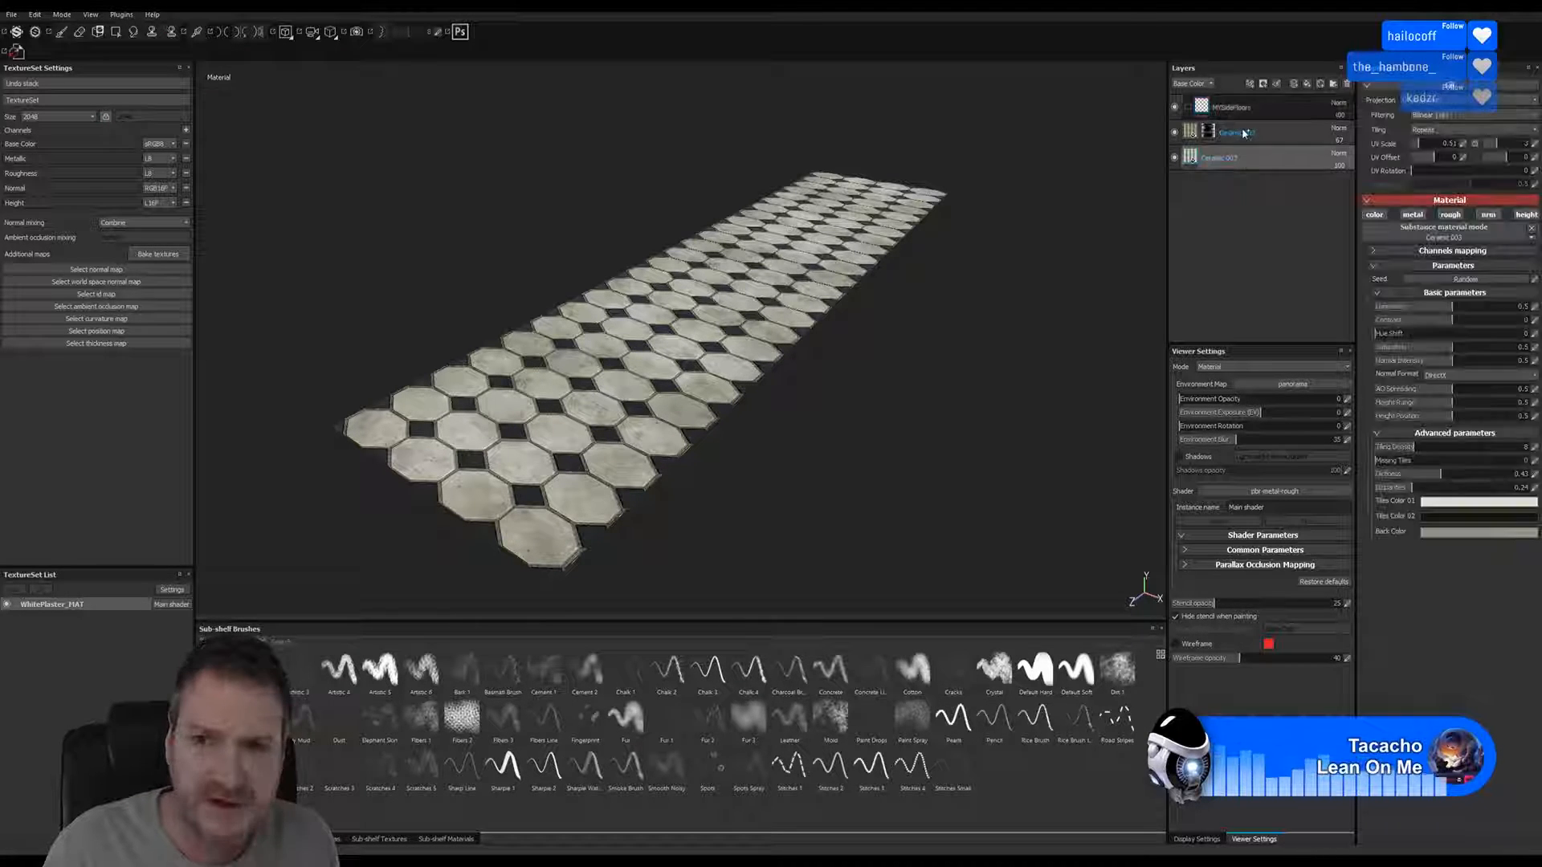
{"action": "left_click_drag", "start_coordinate": [1241, 135], "coordinate": [1236, 117]}
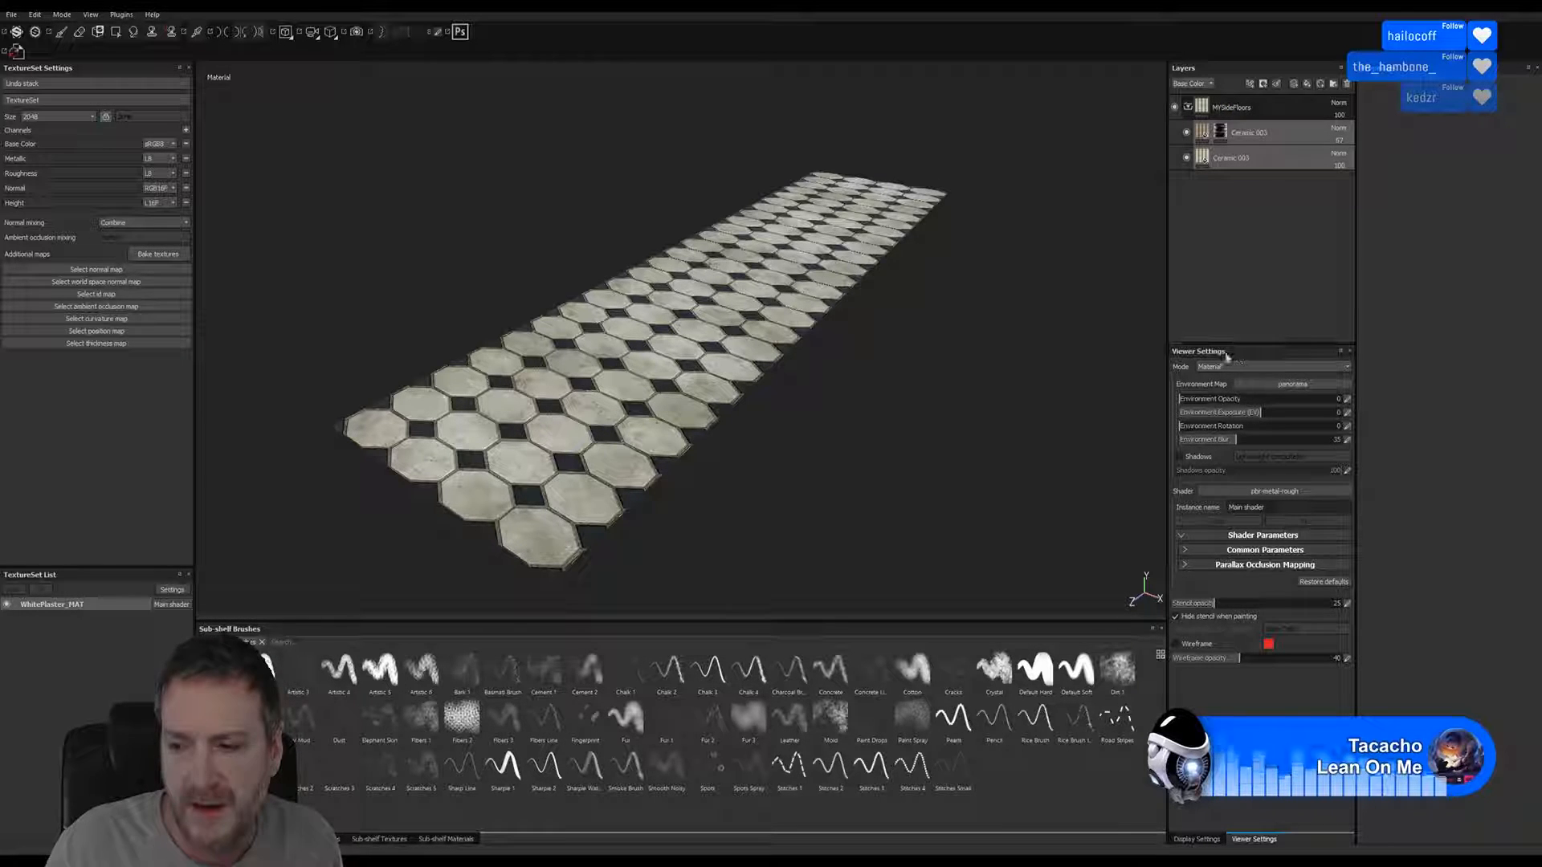
{"action": "left_click", "coordinate": [1189, 110]}
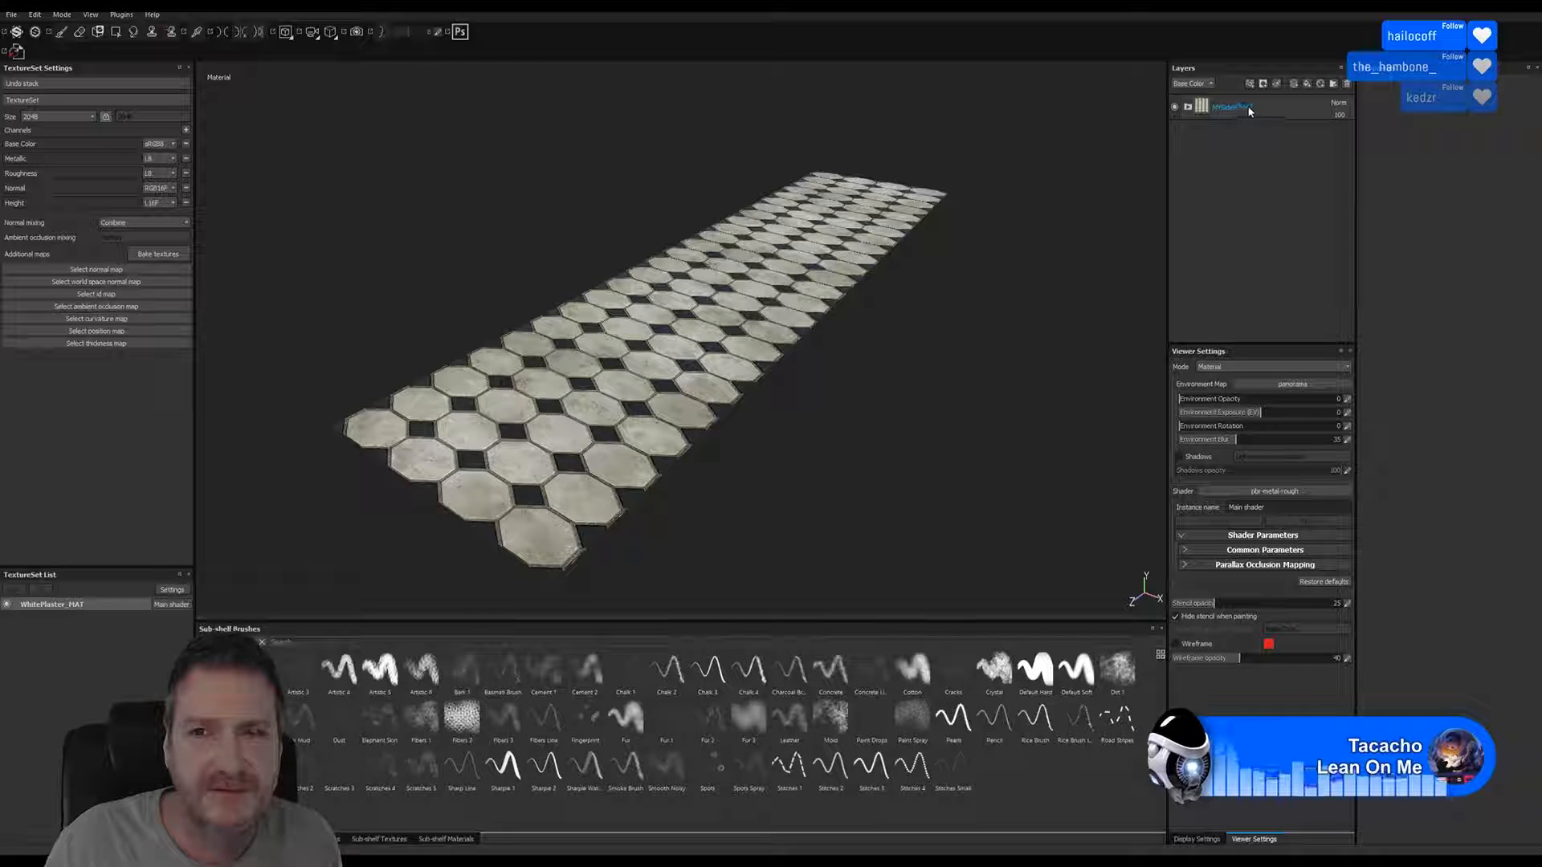
Create a smart material from the MYSideFloors folder and look it up in the smart material library
{"action": "right_click", "coordinate": [1285, 112]}
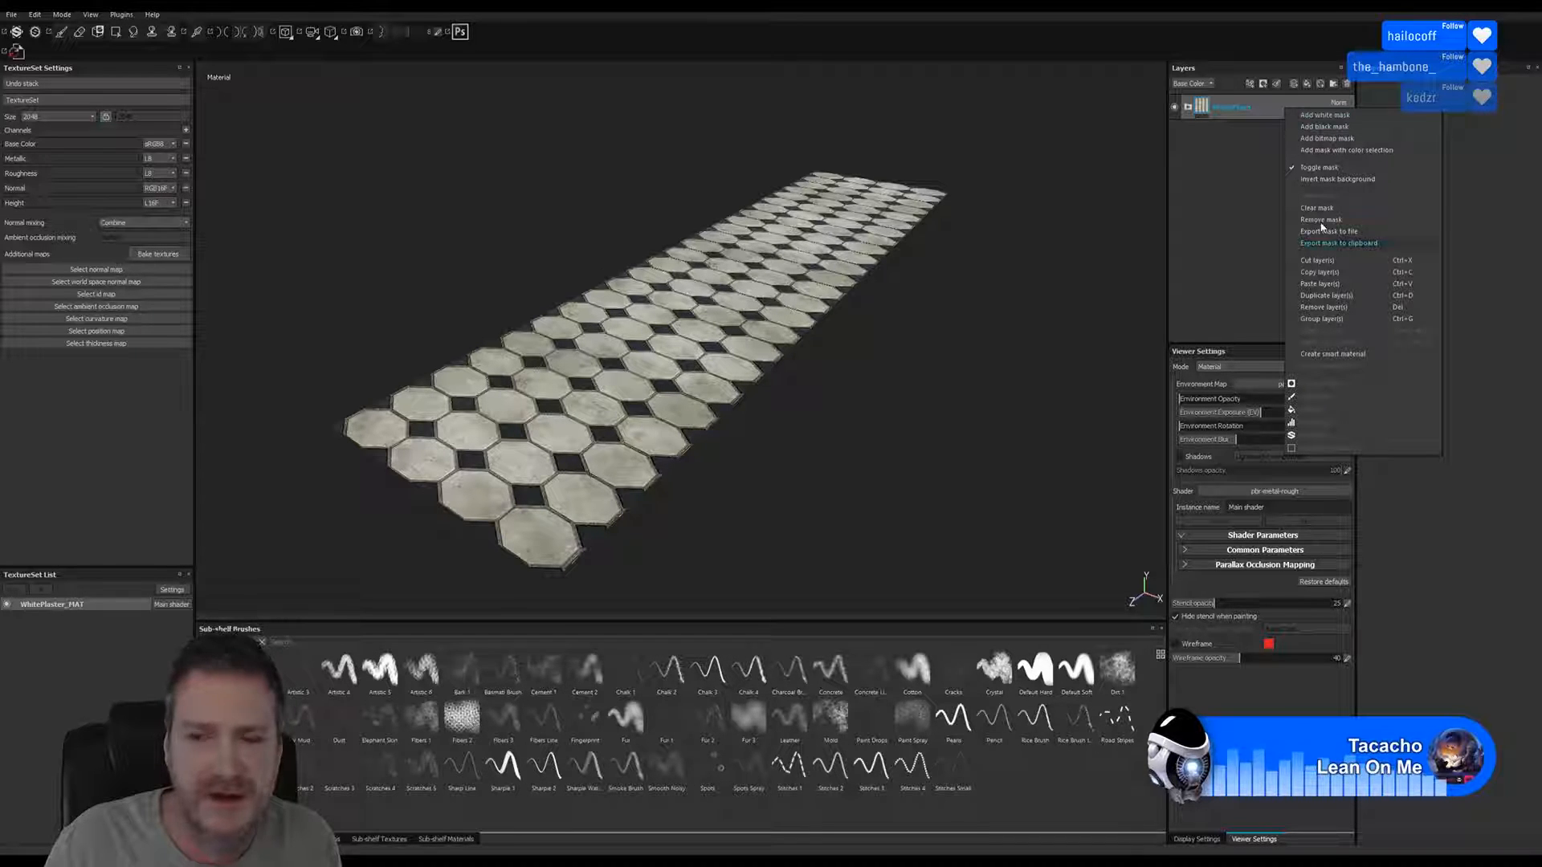
{"action": "left_click", "coordinate": [1335, 361]}
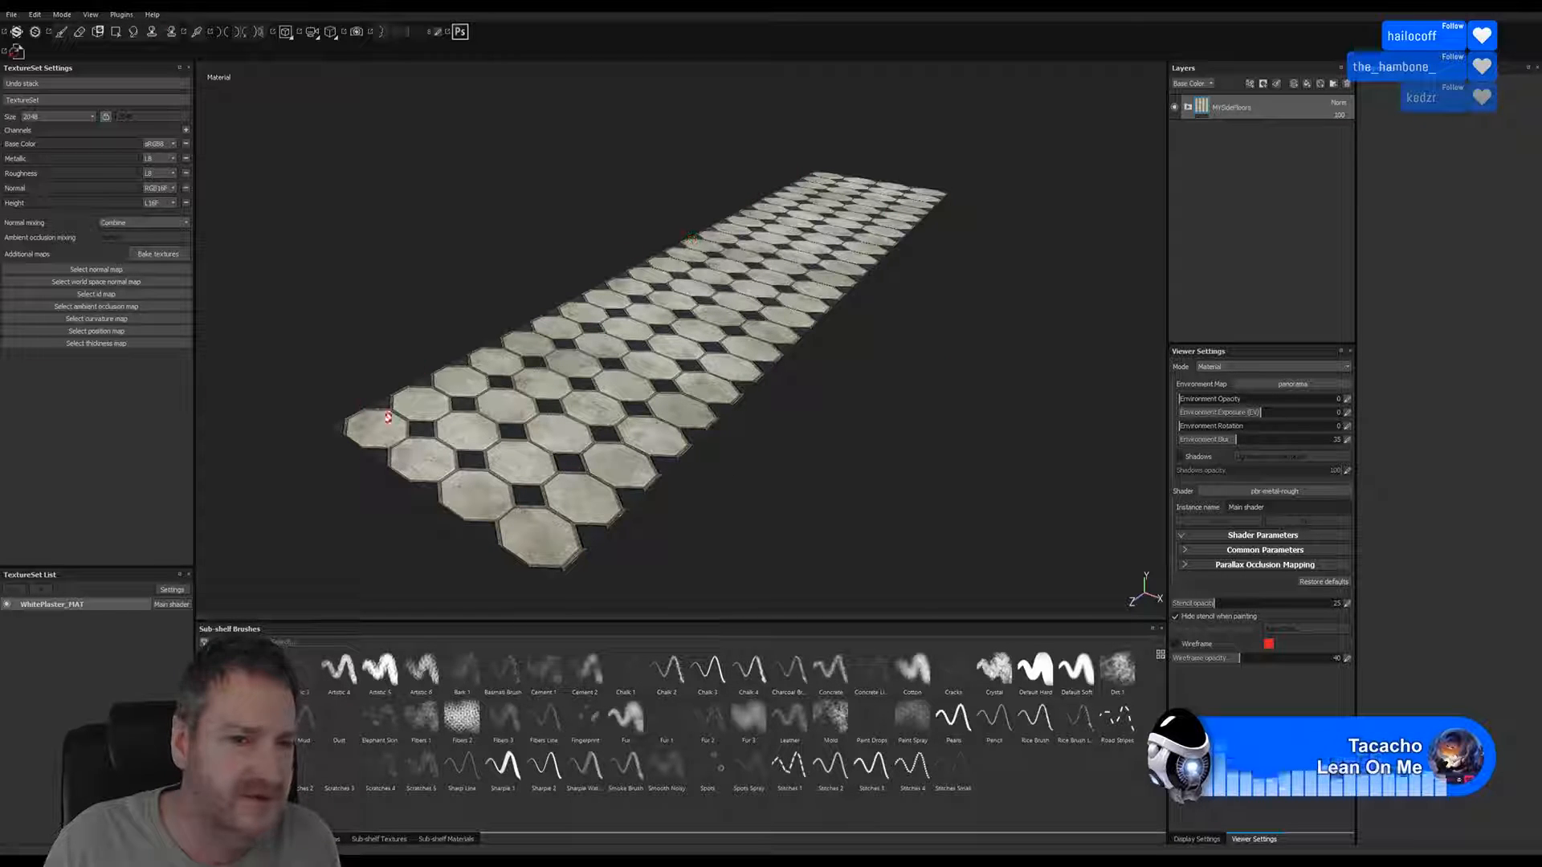
{"action": "left_click", "coordinate": [1319, 86]}
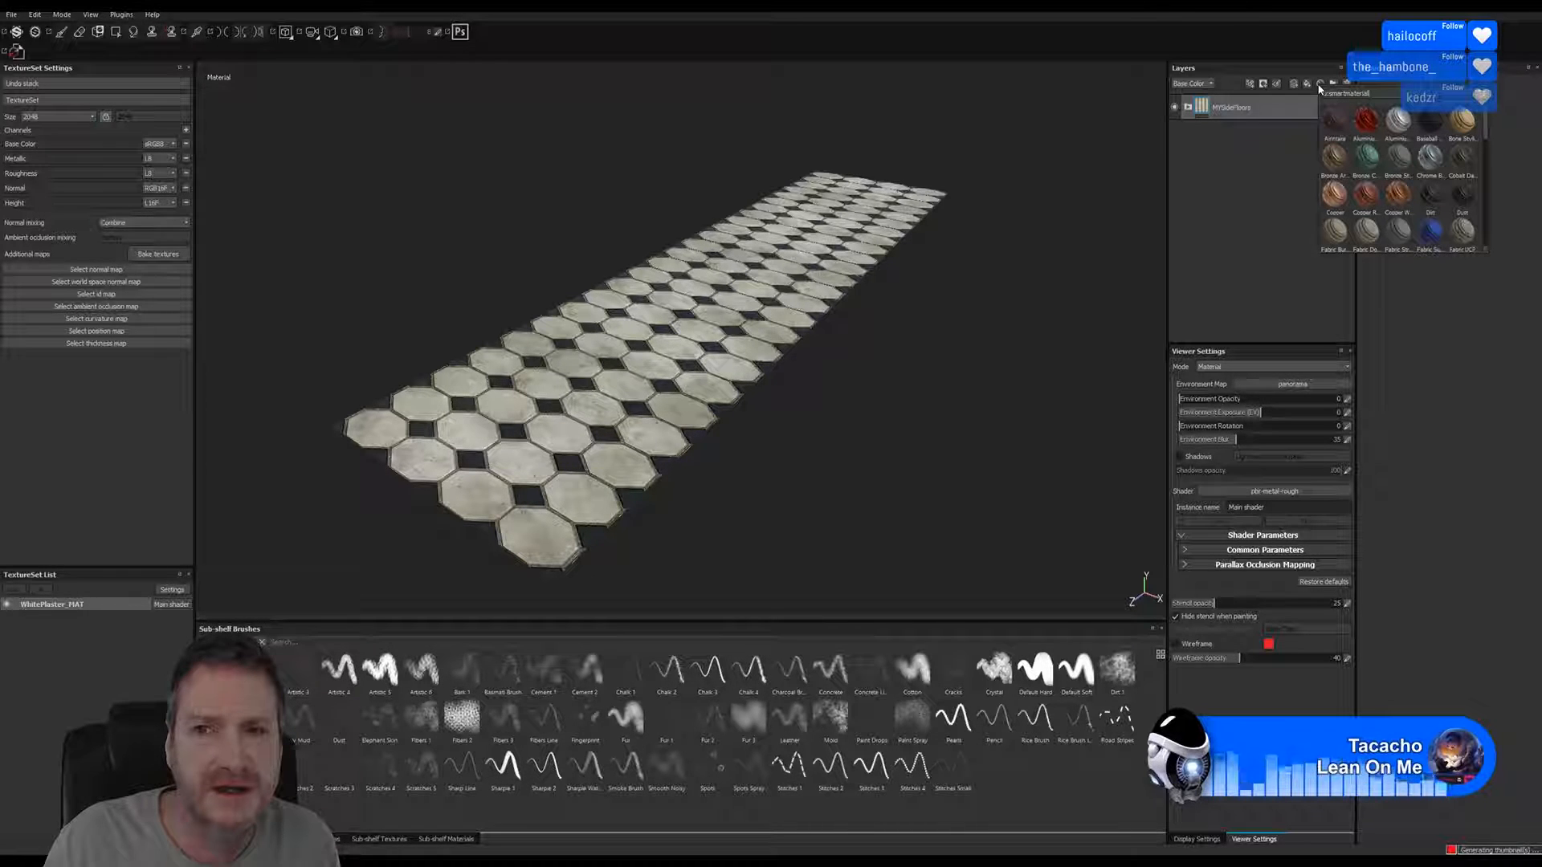
{"action": "scroll", "coordinate": [1429, 175], "scroll_direction": "down", "scroll_amount": 3}
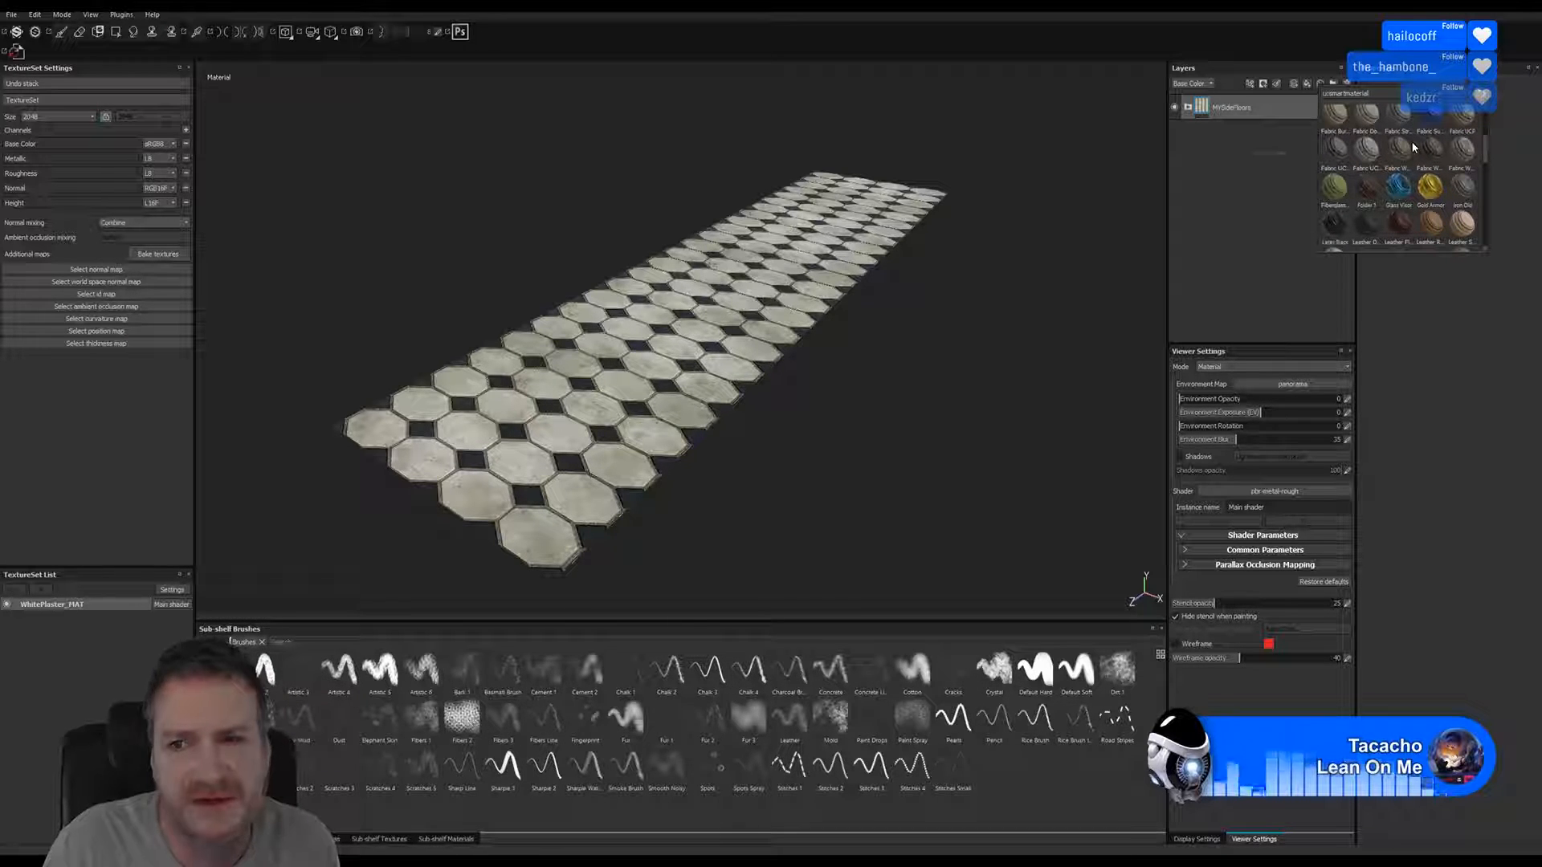
{"action": "mouse_move", "coordinate": [1410, 141]}
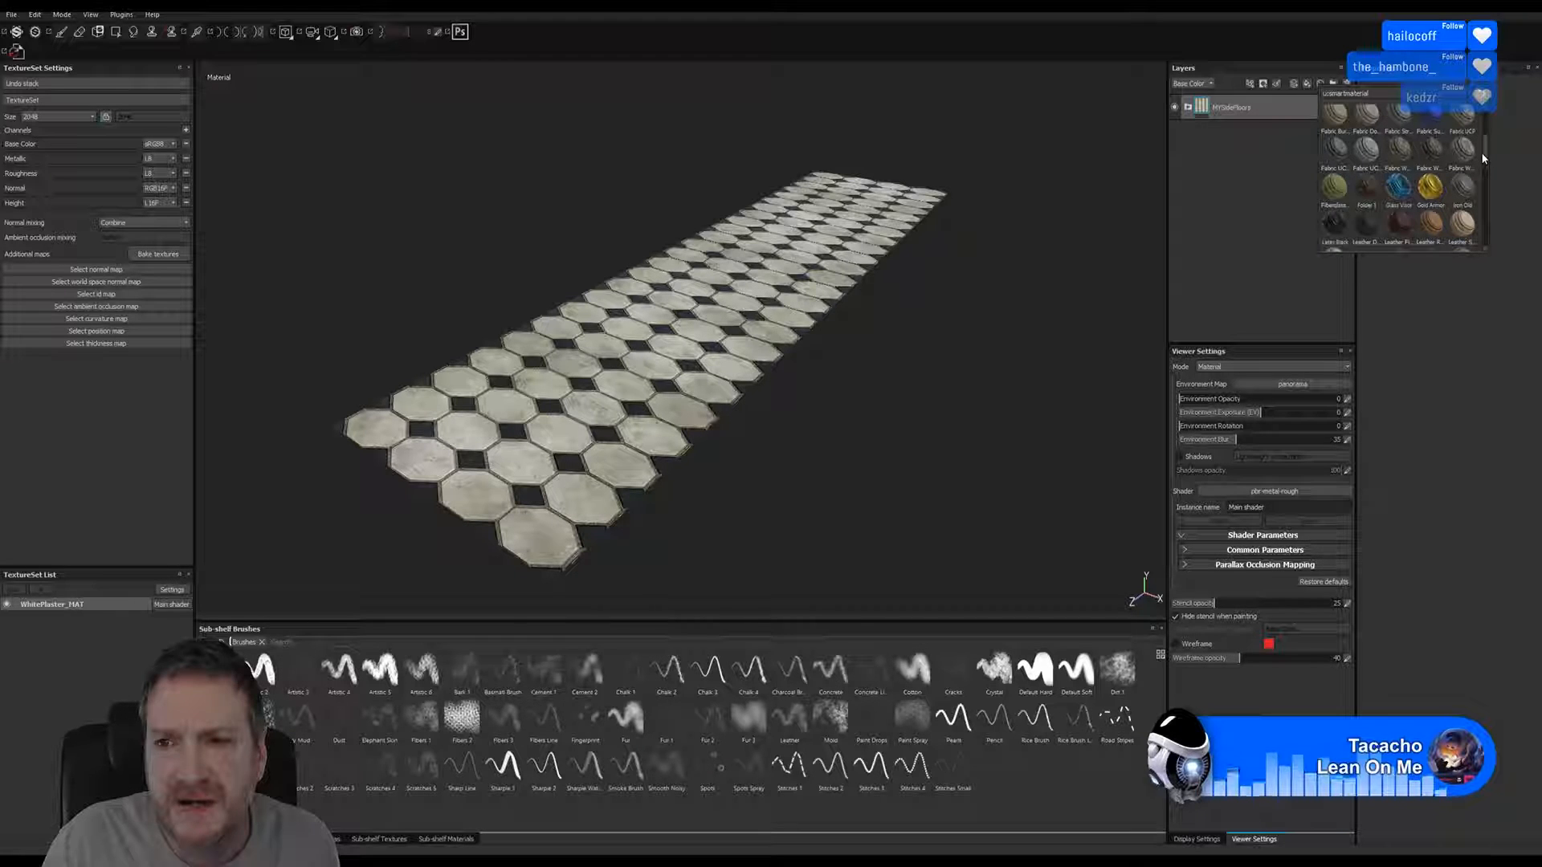
{"action": "scroll", "coordinate": [1481, 152], "scroll_direction": "down", "scroll_amount": 3}
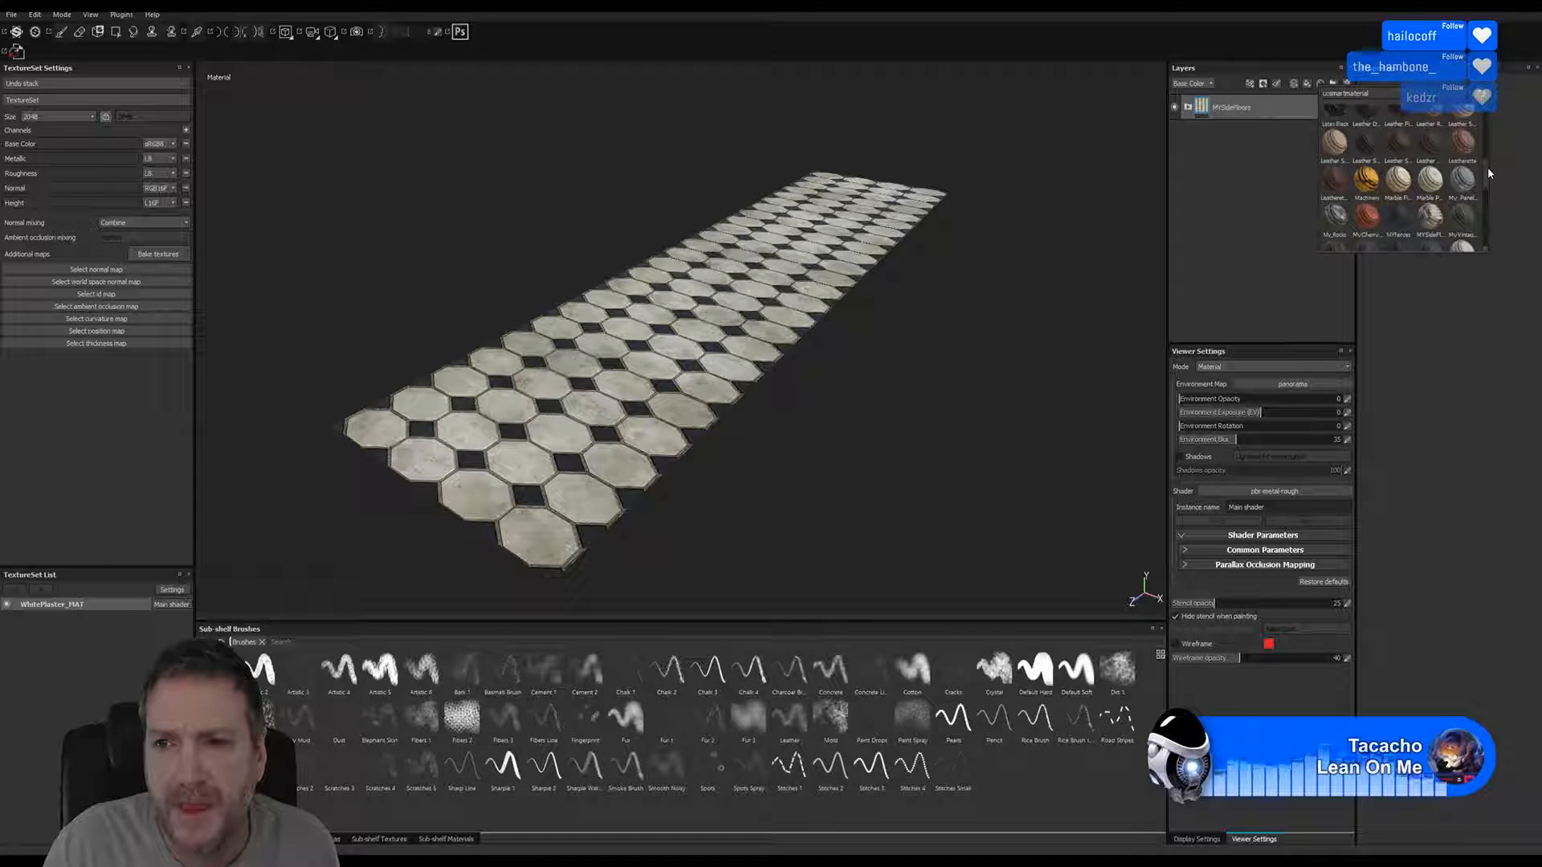
{"action": "mouse_move", "coordinate": [1435, 221]}
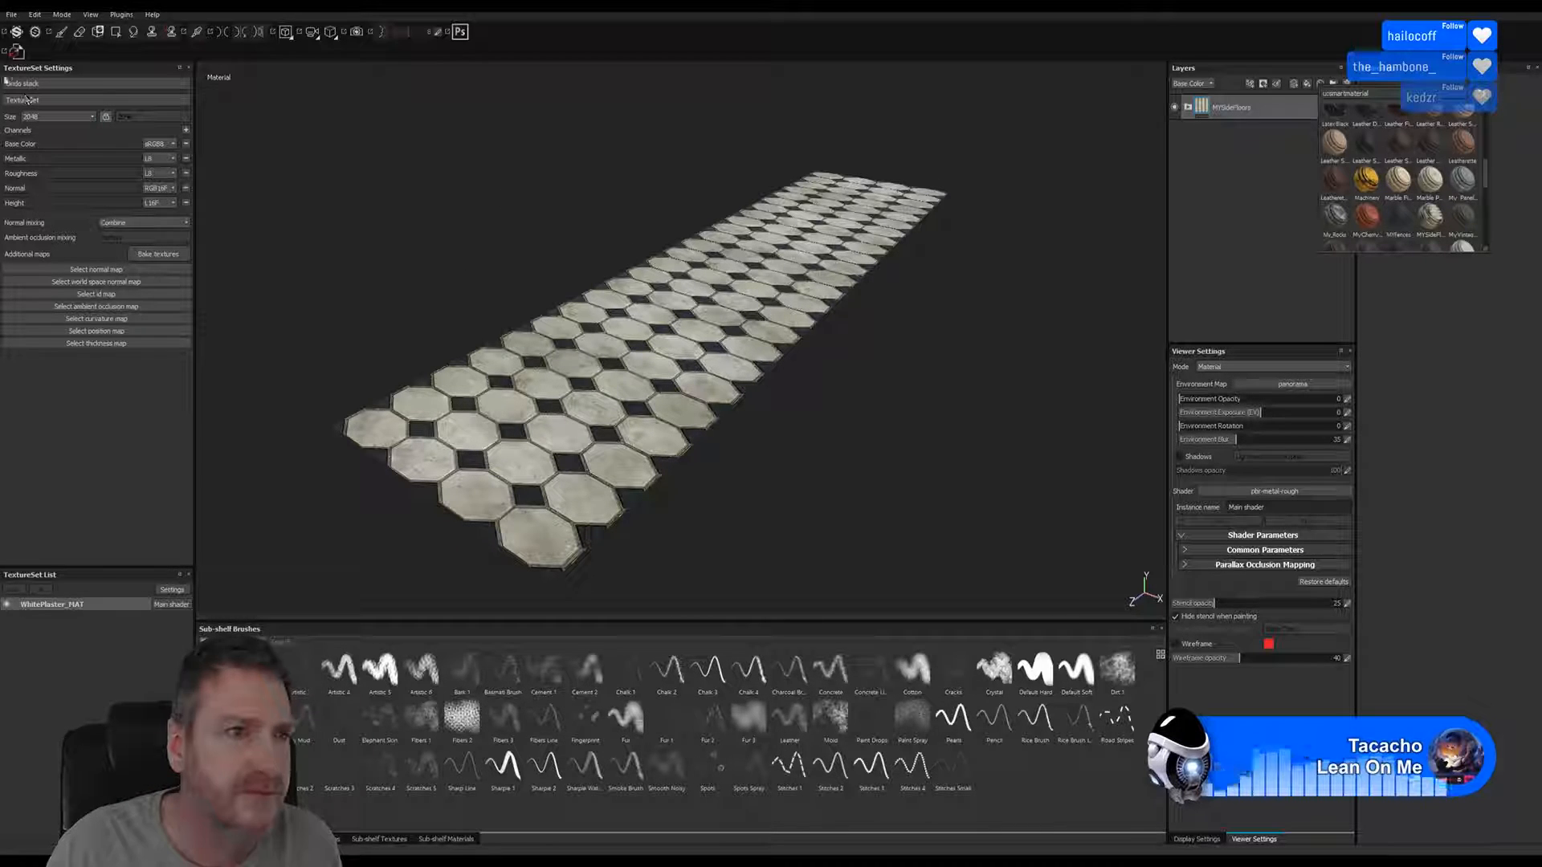
{"action": "left_click", "coordinate": [13, 13]}
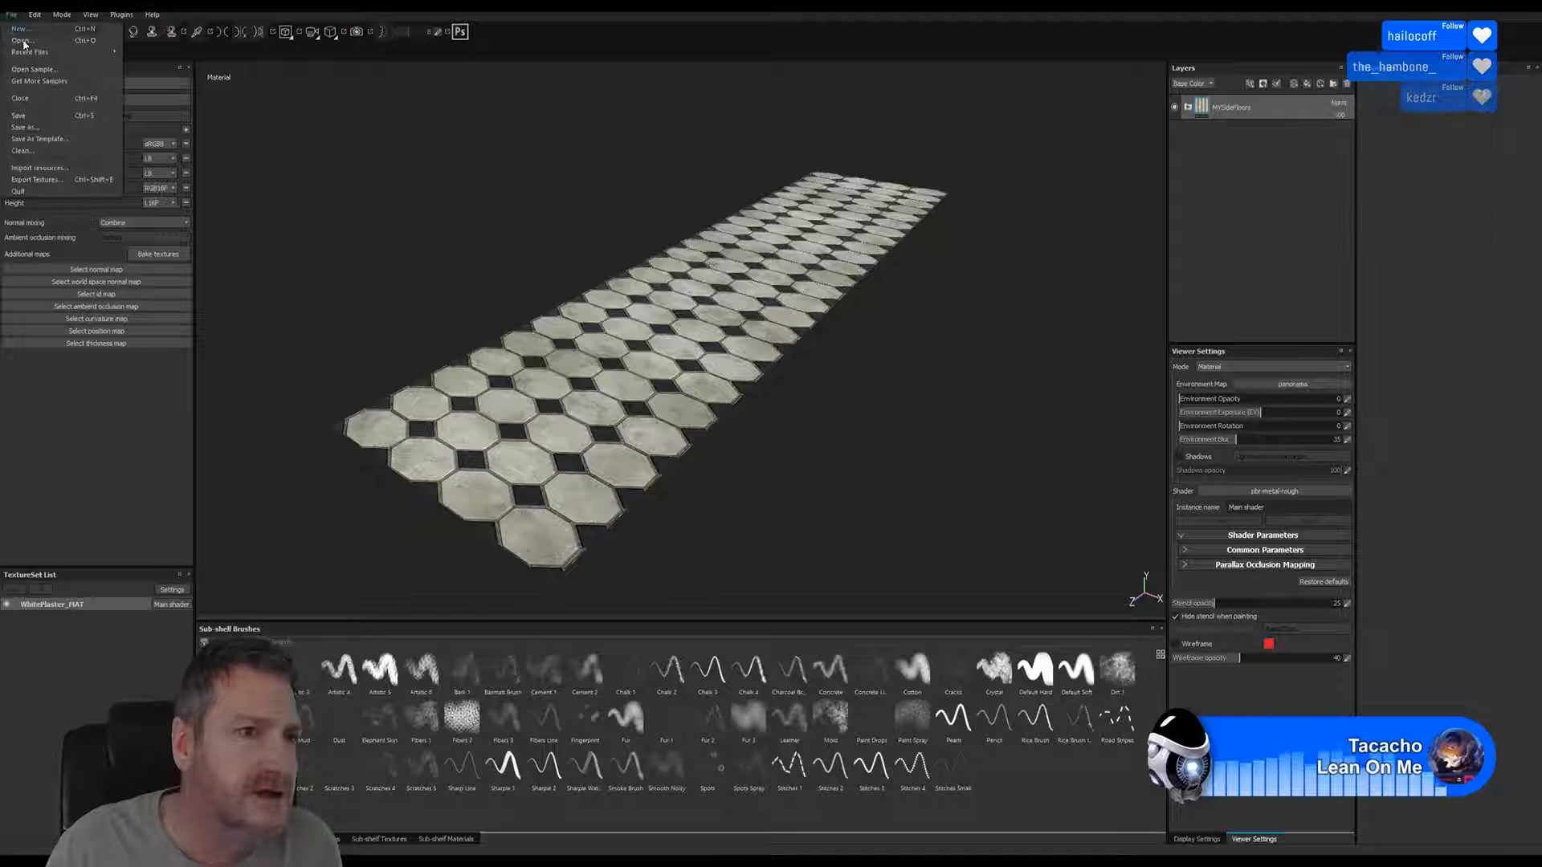
{"action": "left_click", "coordinate": [51, 180]}
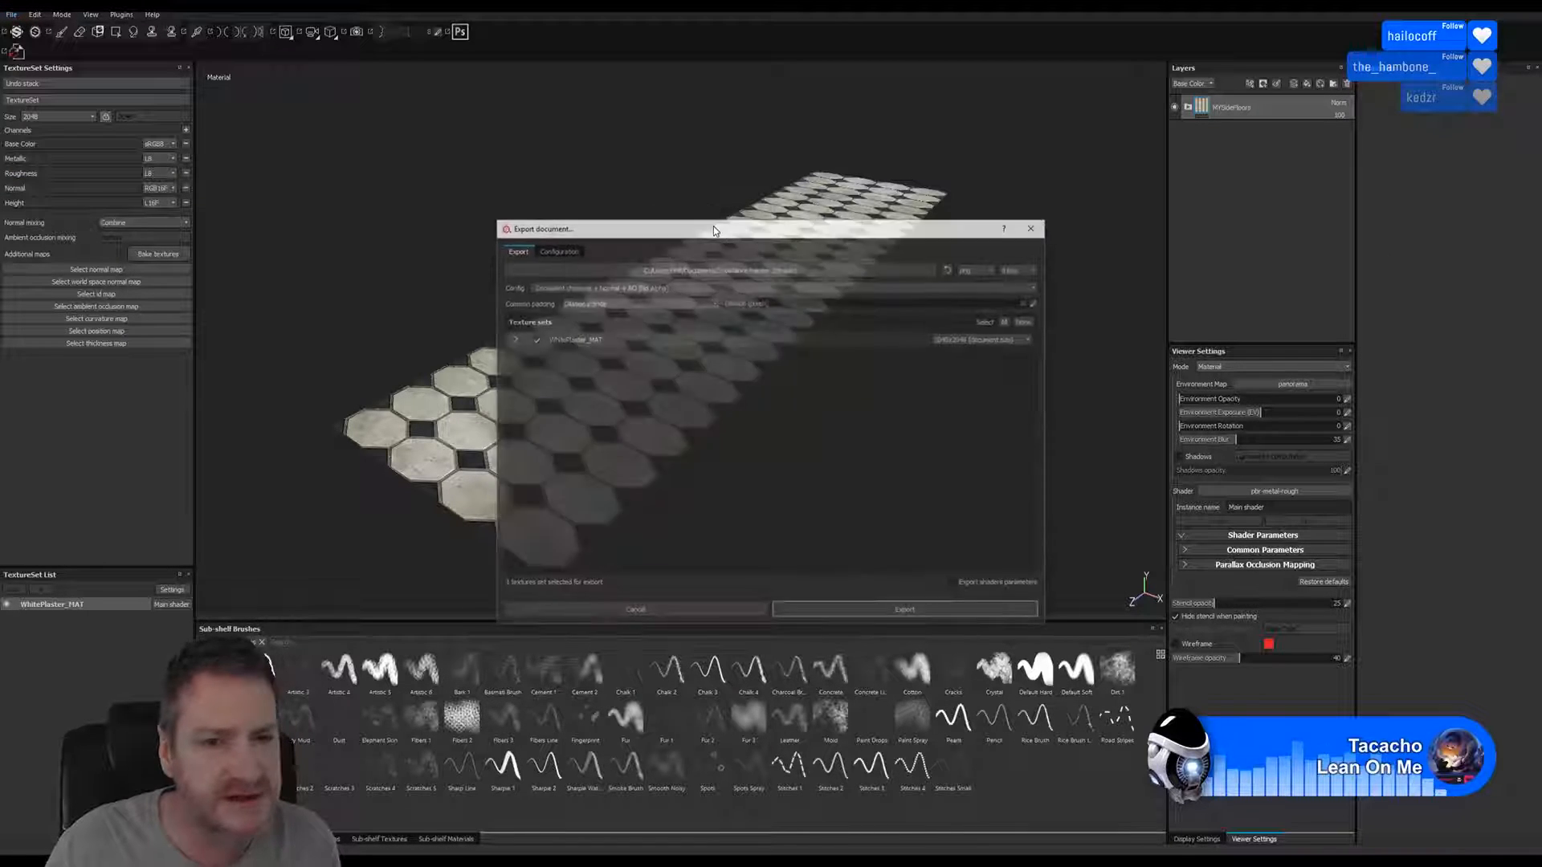
{"action": "left_click", "coordinate": [714, 270]}
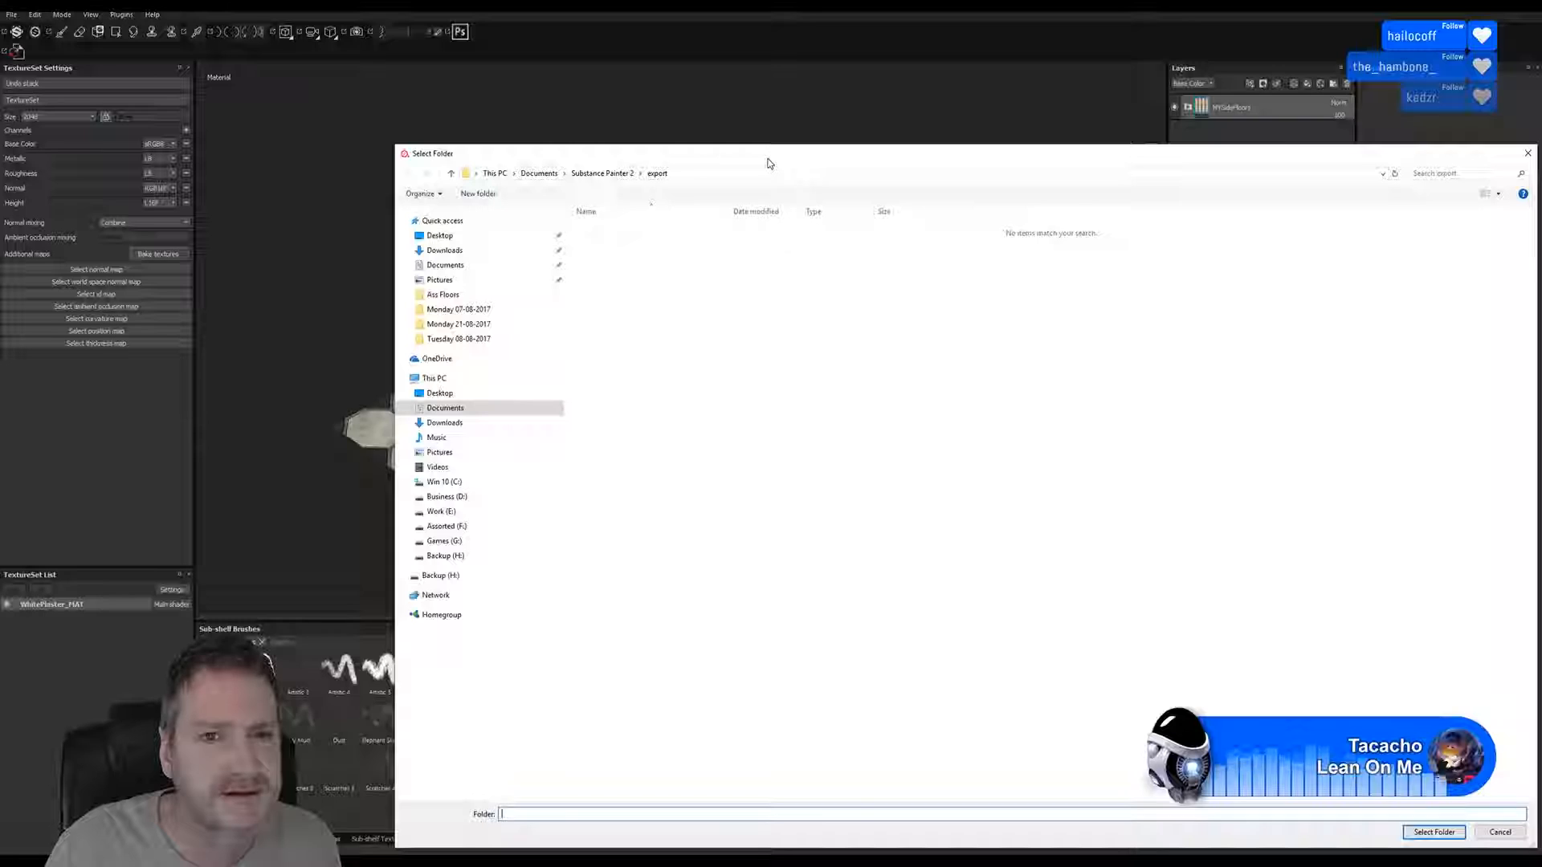
{"action": "left_click_drag", "start_coordinate": [767, 163], "coordinate": [651, 113]}
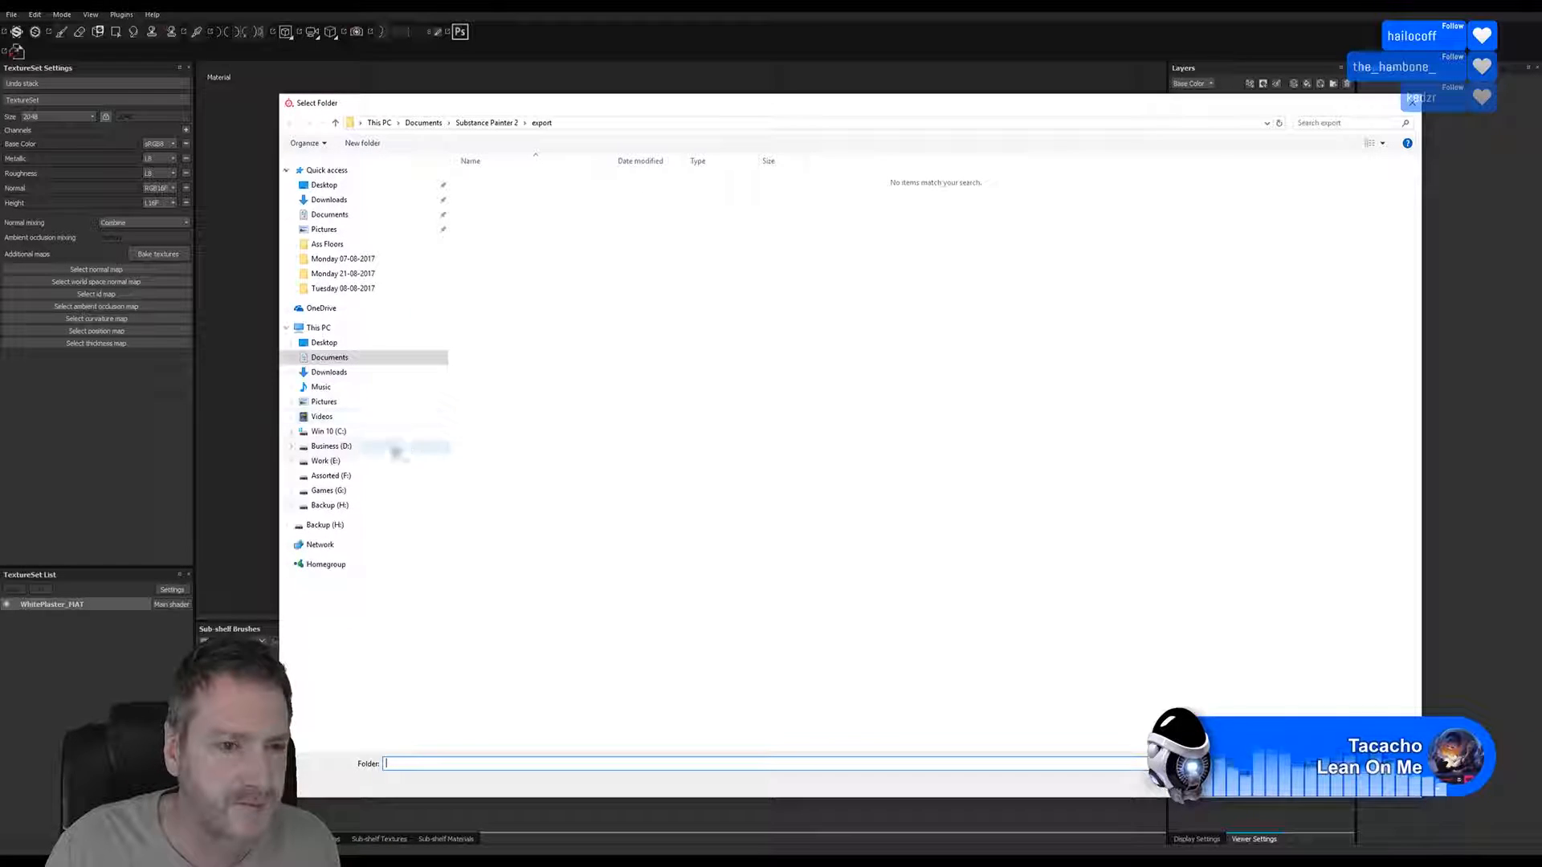
{"action": "left_click", "coordinate": [325, 461]}
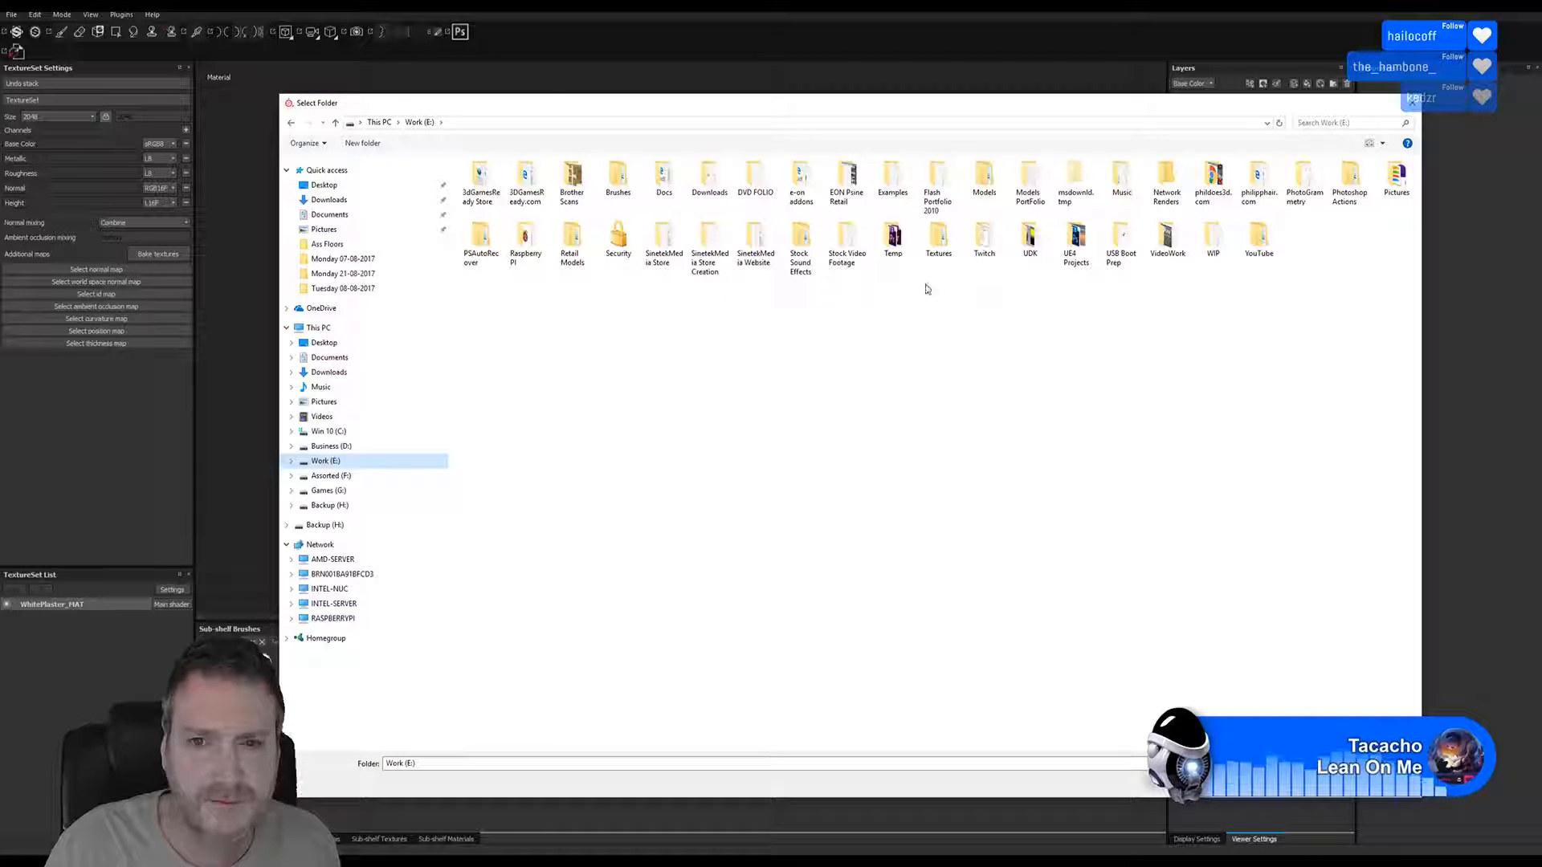
{"action": "left_click", "coordinate": [1078, 241]}
{"action": "double_click", "coordinate": [1077, 241]}
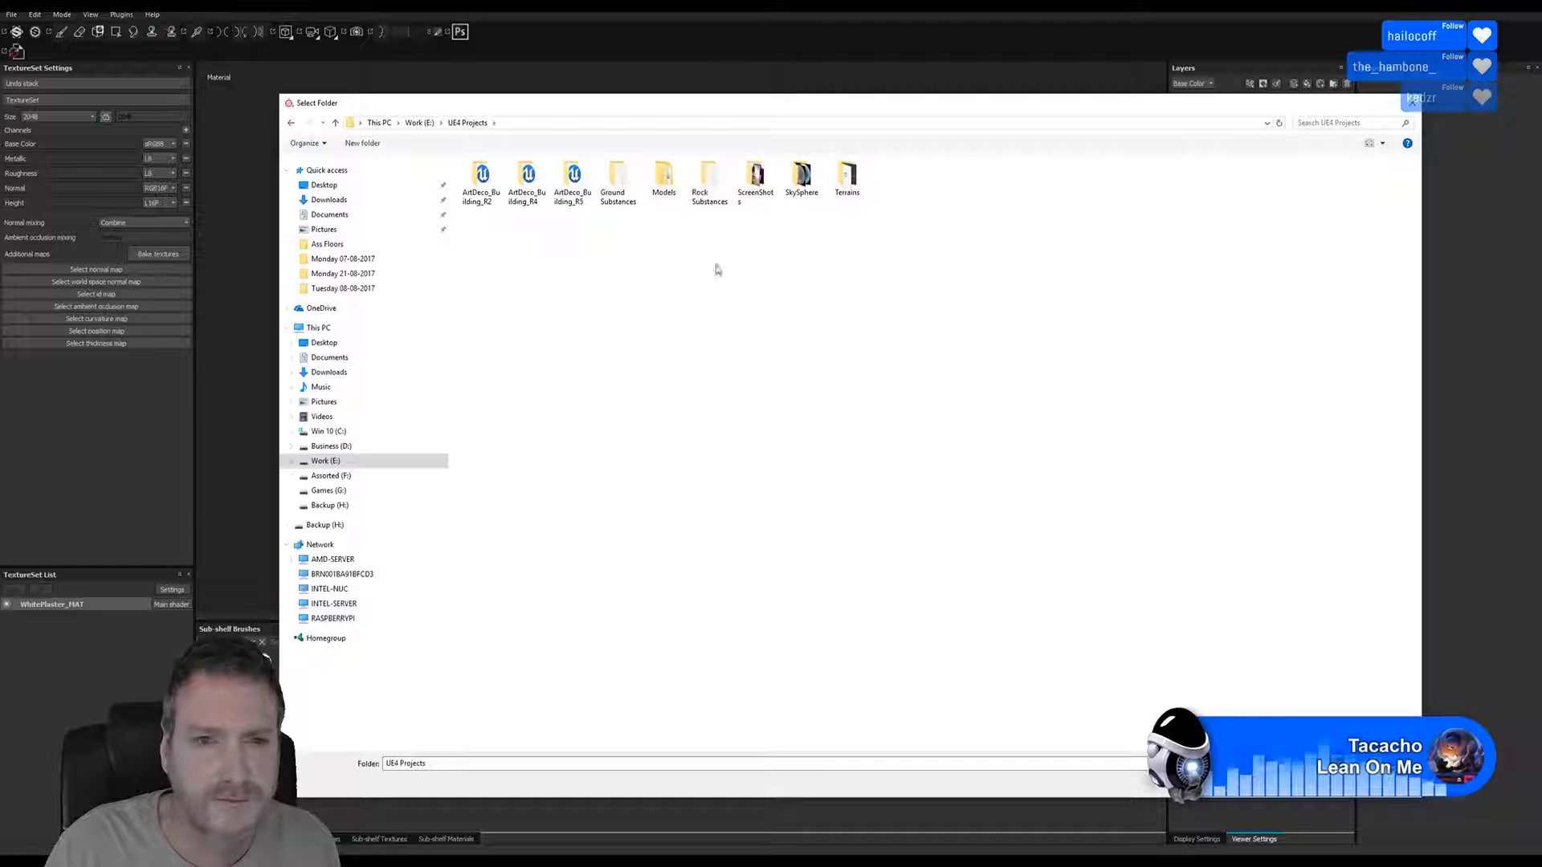
{"action": "double_click", "coordinate": [664, 179]}
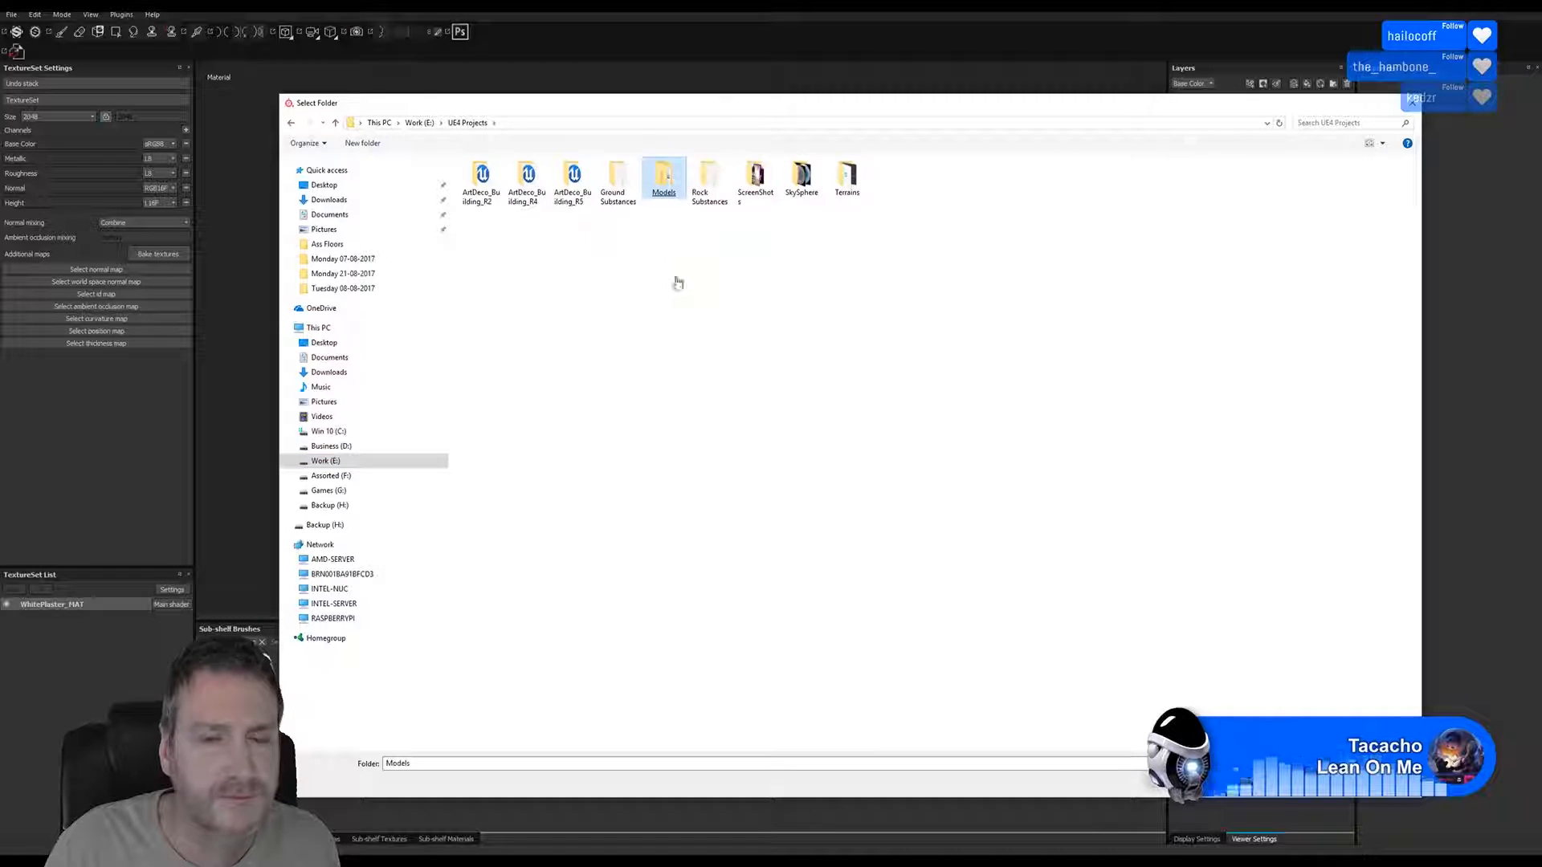
{"action": "double_click", "coordinate": [526, 178]}
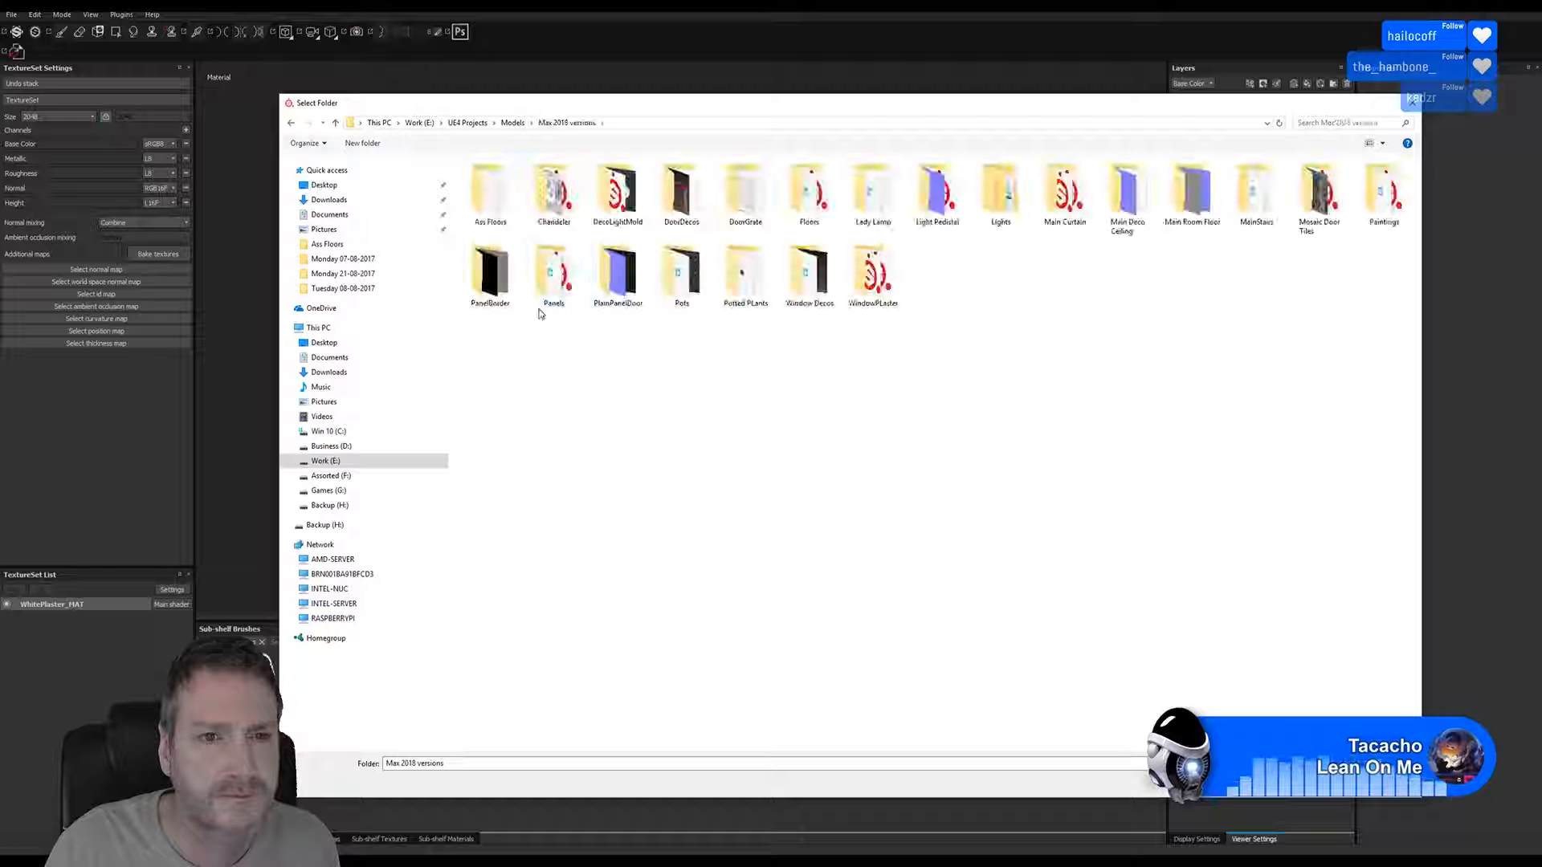
{"action": "key", "text": "Return"}
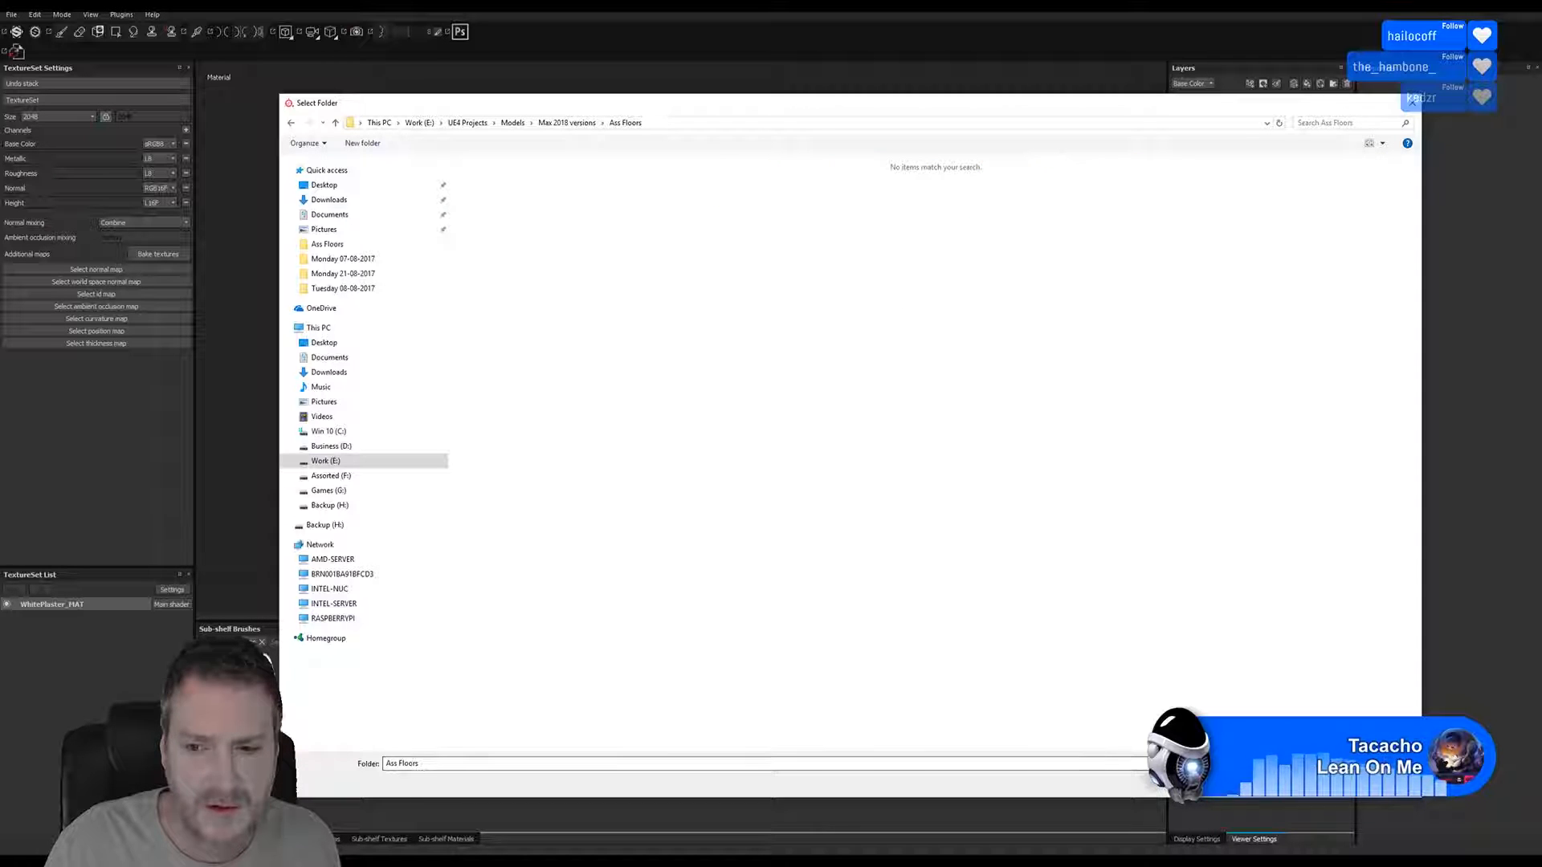
{"action": "key", "text": "Return"}
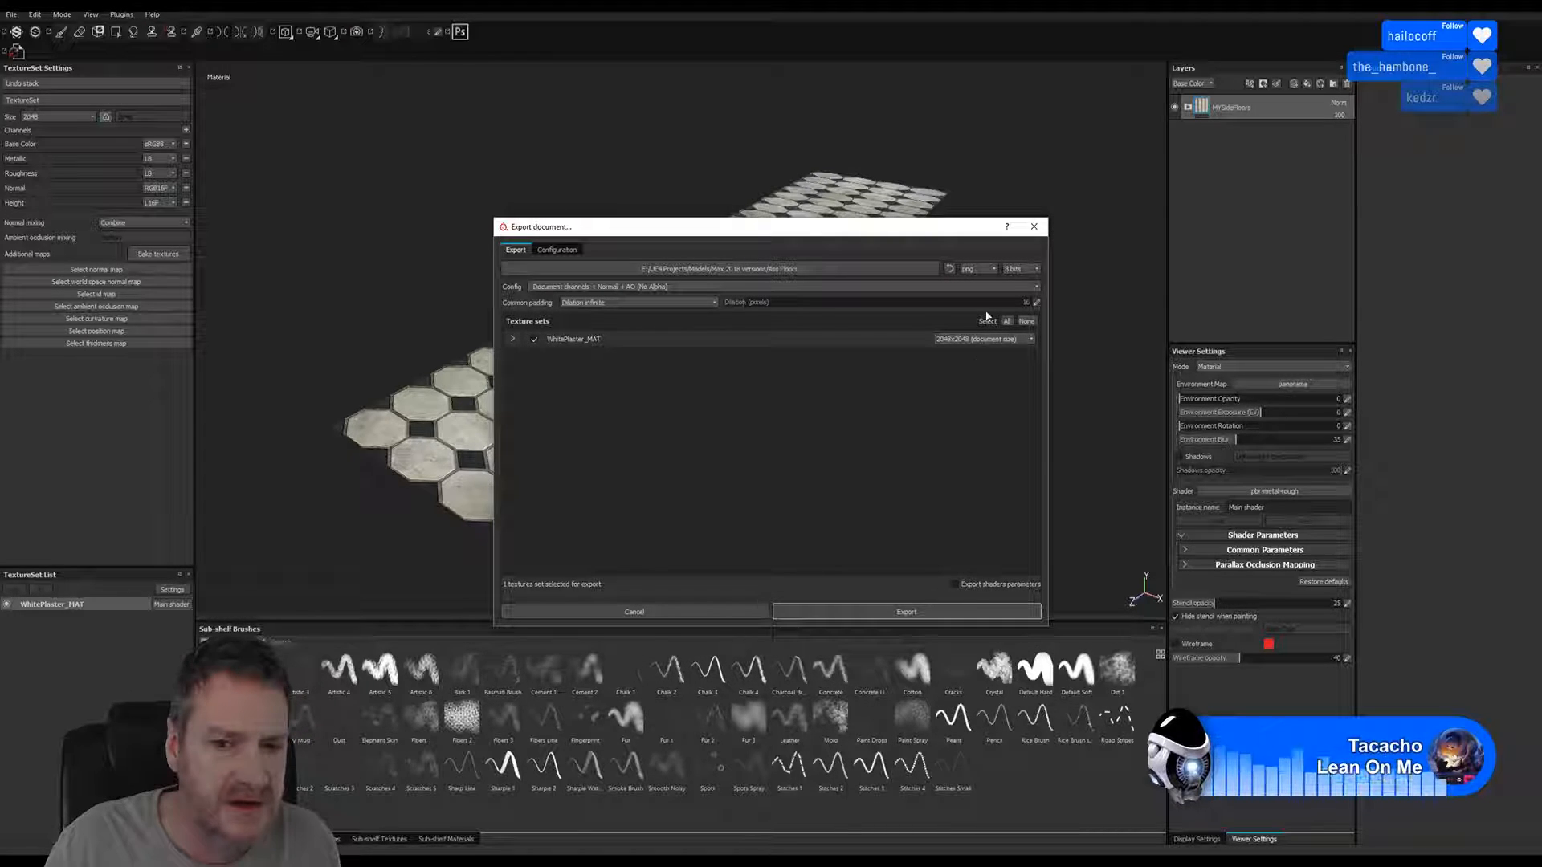
{"action": "left_click", "coordinate": [1034, 228]}
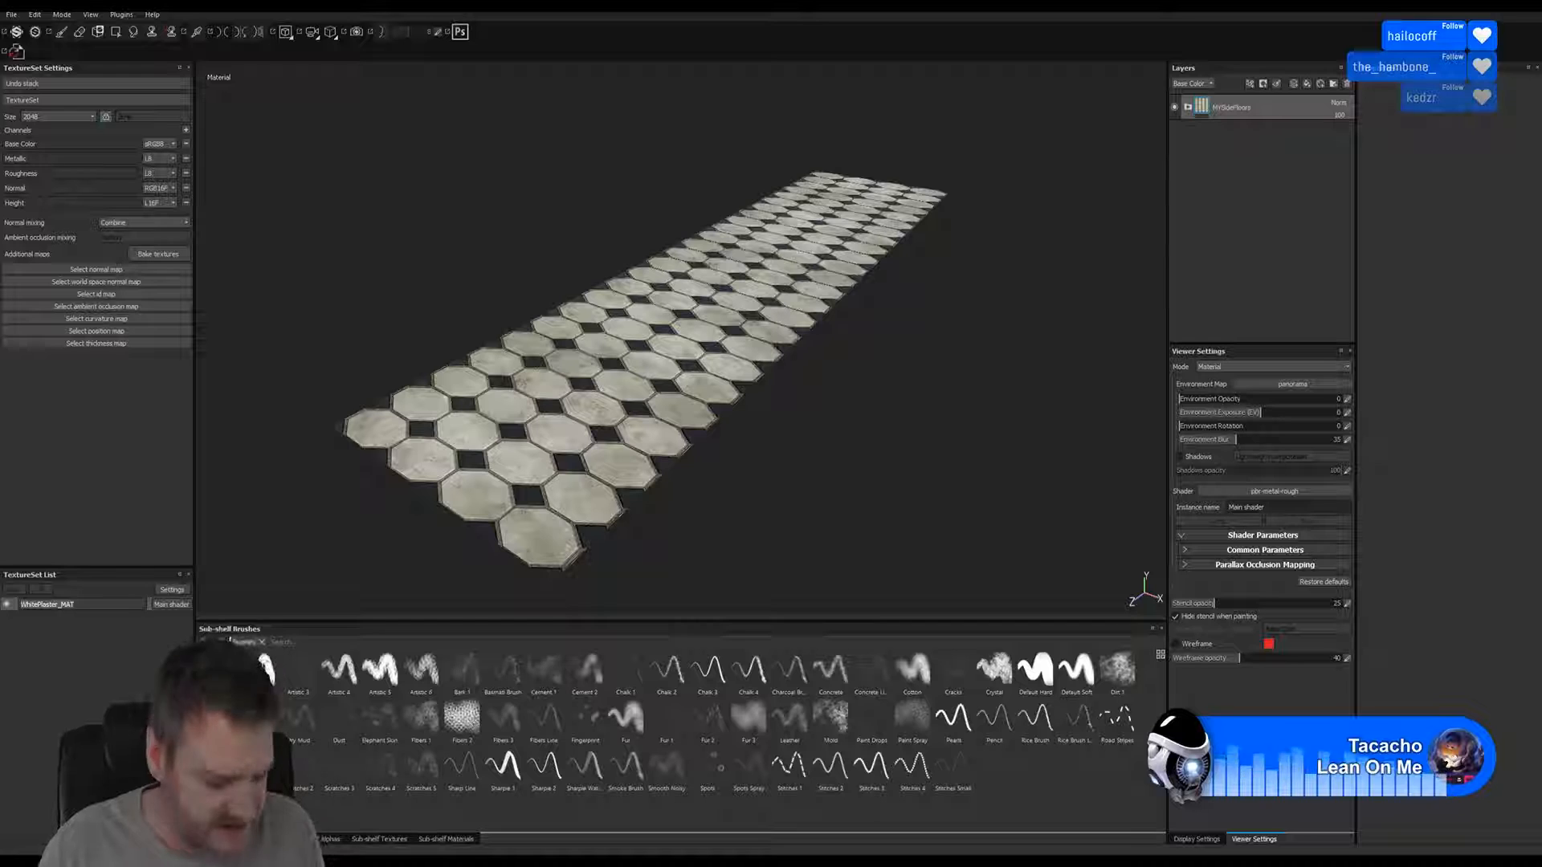
Rename the WhitePlaster_MAT texture set as LeftSideFloor
{"action": "type", "text": "Left "}
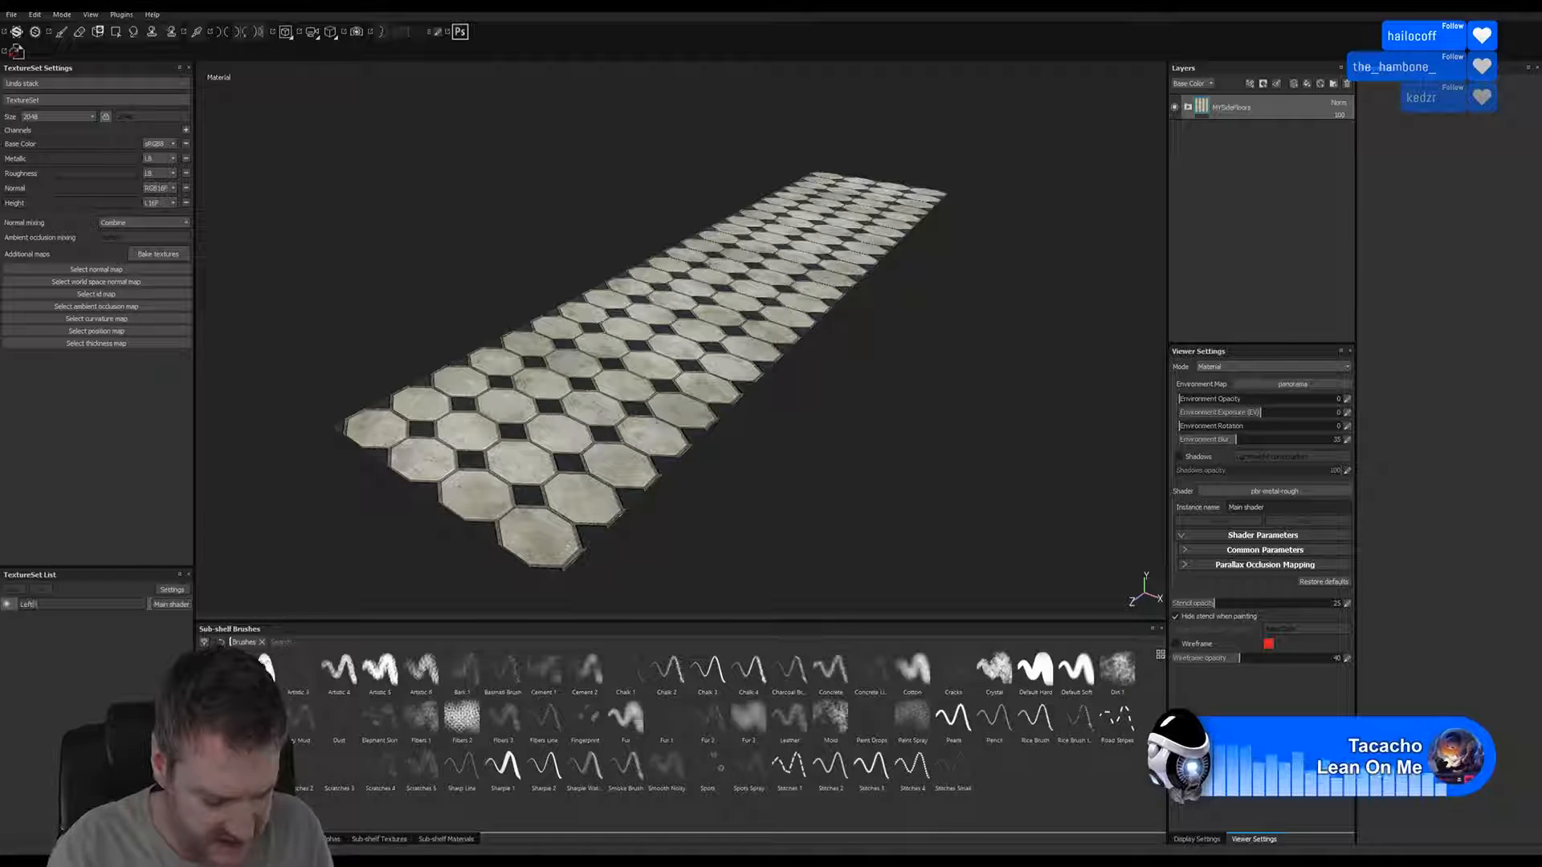
{"action": "type", "text": "ideFloor"}
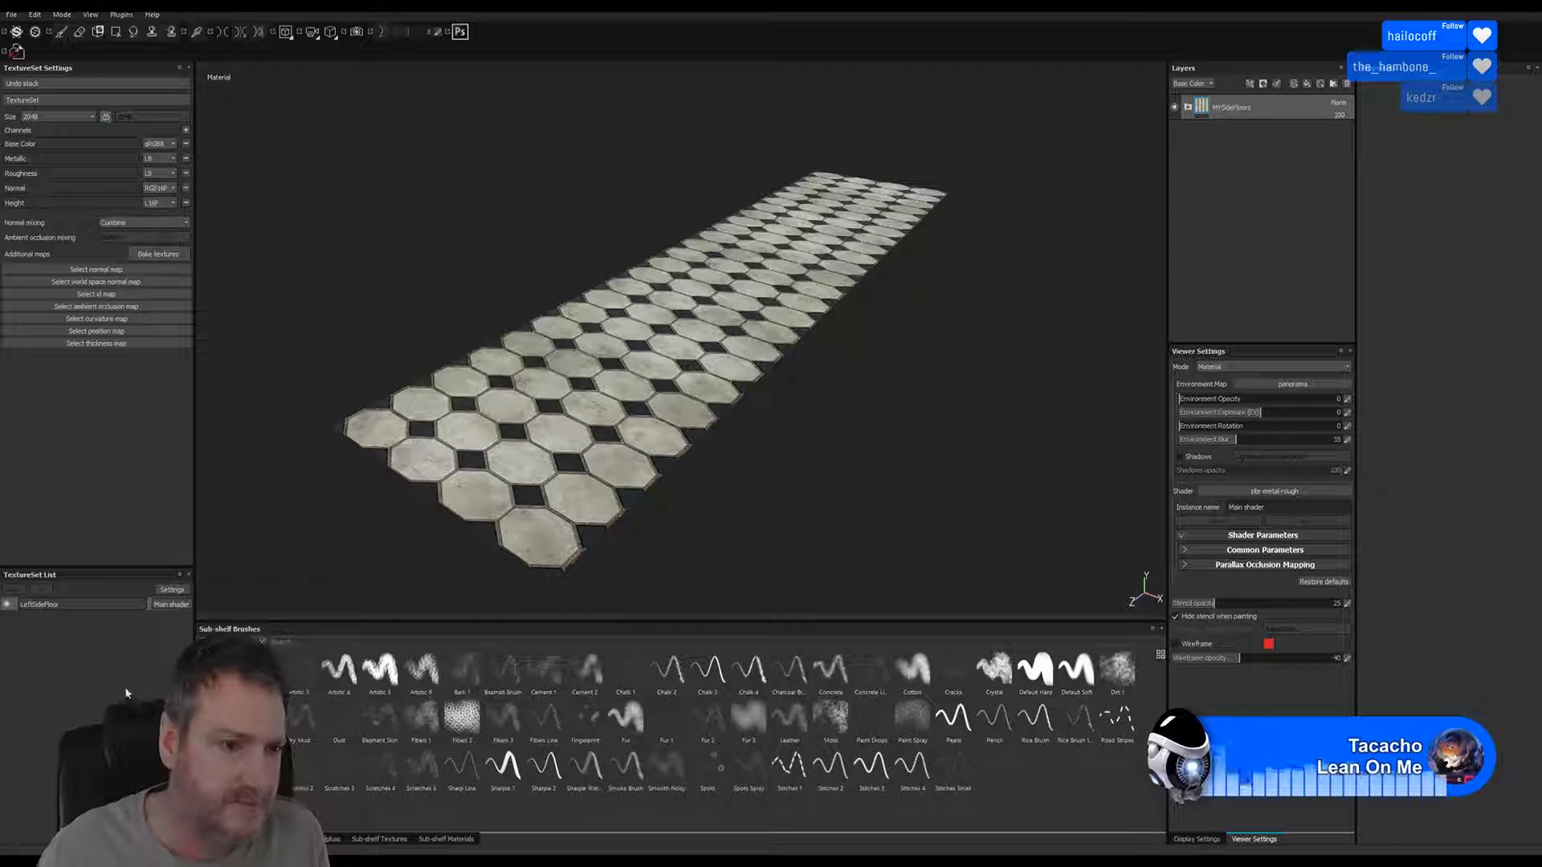
{"action": "key", "text": "Return"}
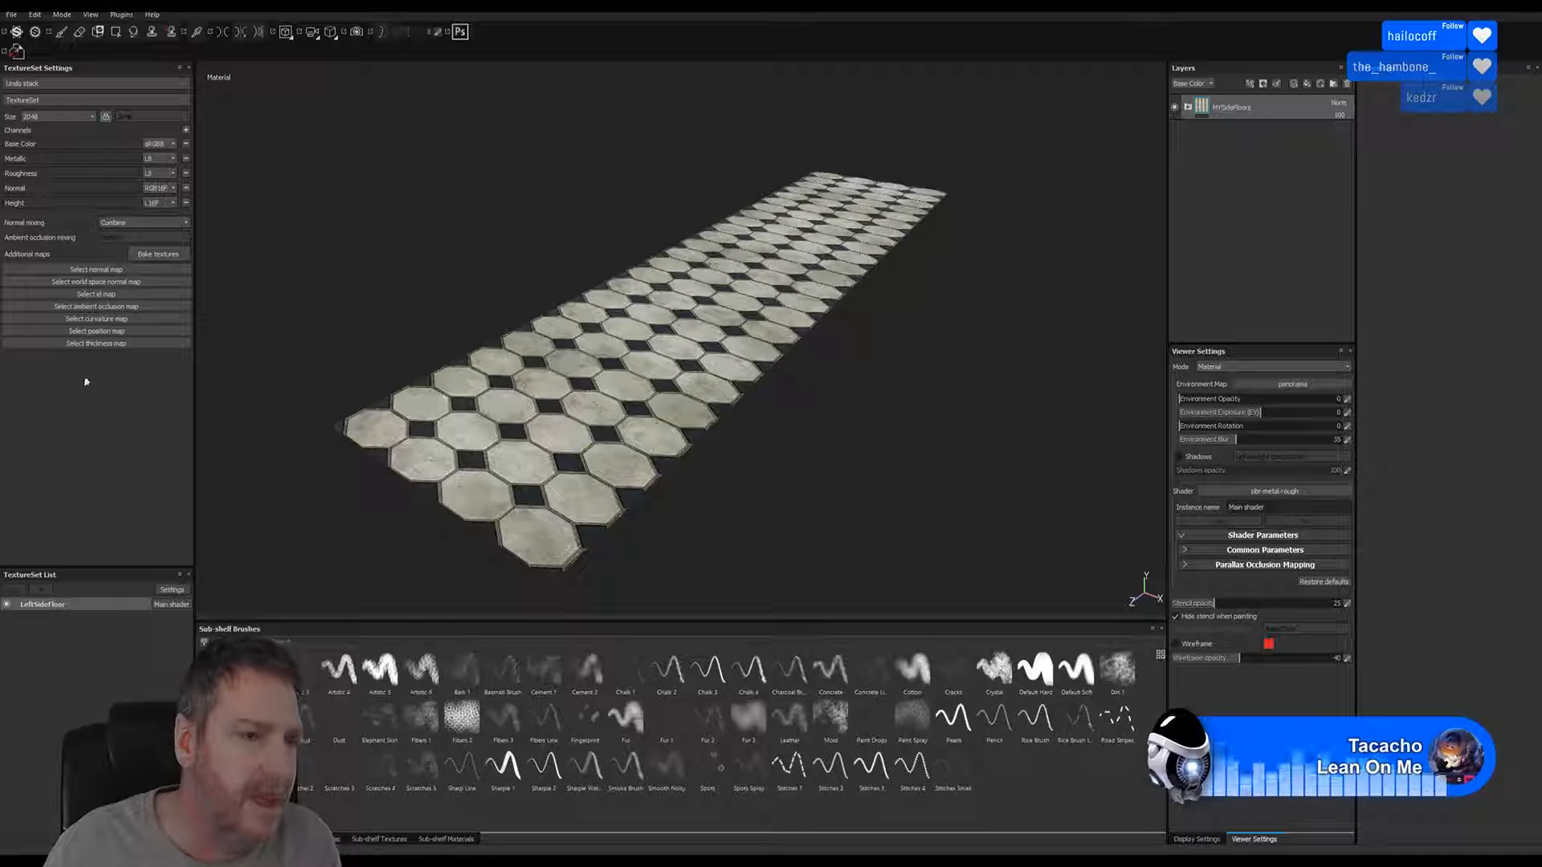
Export the LeftSideFloor texture set as PNG files to the Ass Floors folder in UE4 Projects > Models > Max 2018 versions on drive E
{"action": "left_click", "coordinate": [12, 13]}
{"action": "left_click", "coordinate": [57, 183]}
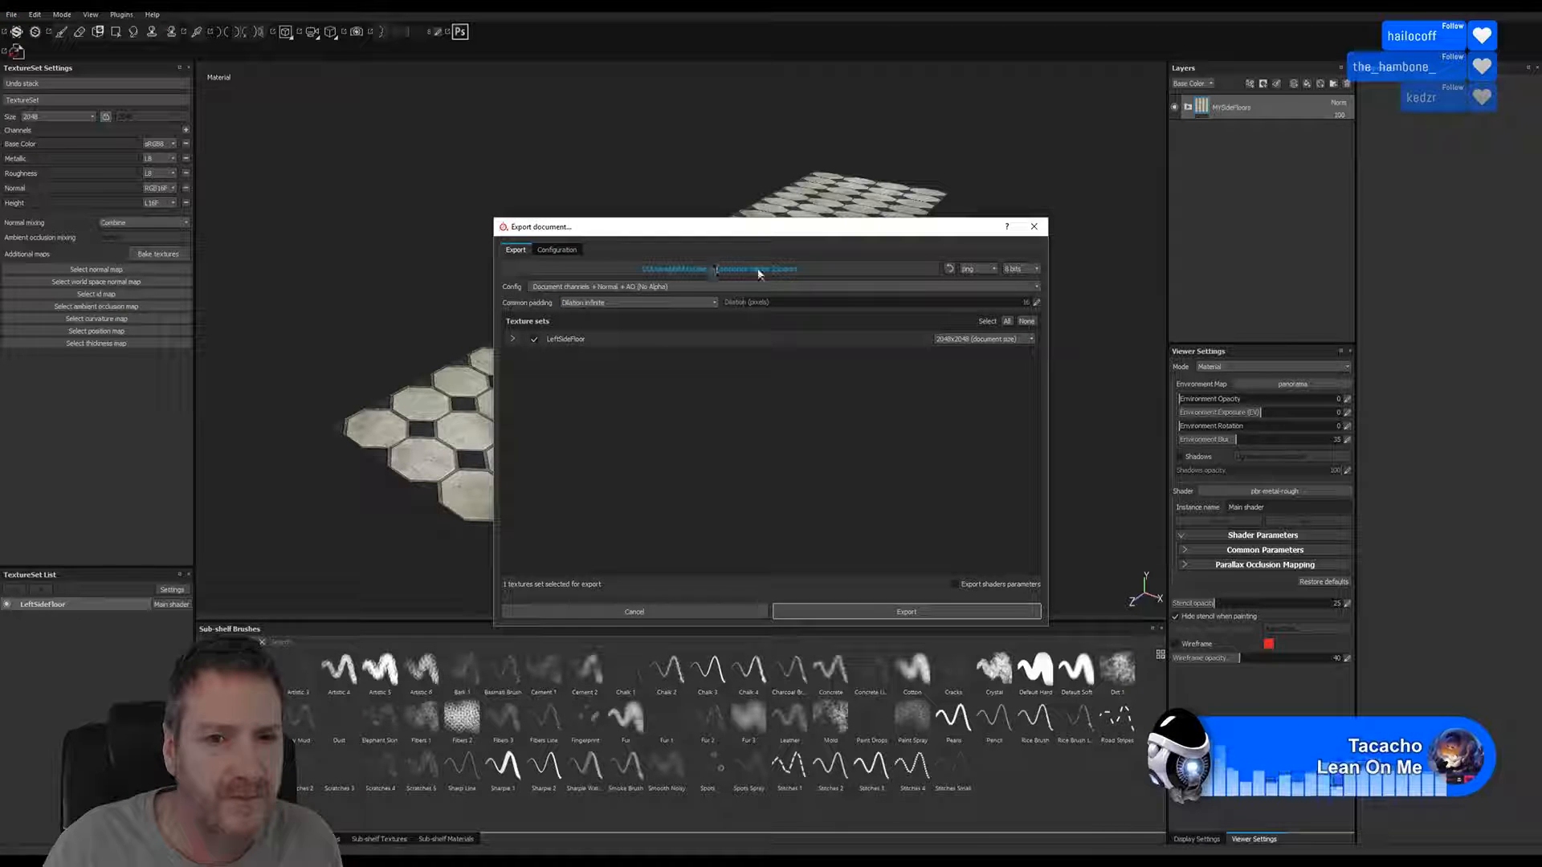
{"action": "left_click", "coordinate": [658, 268]}
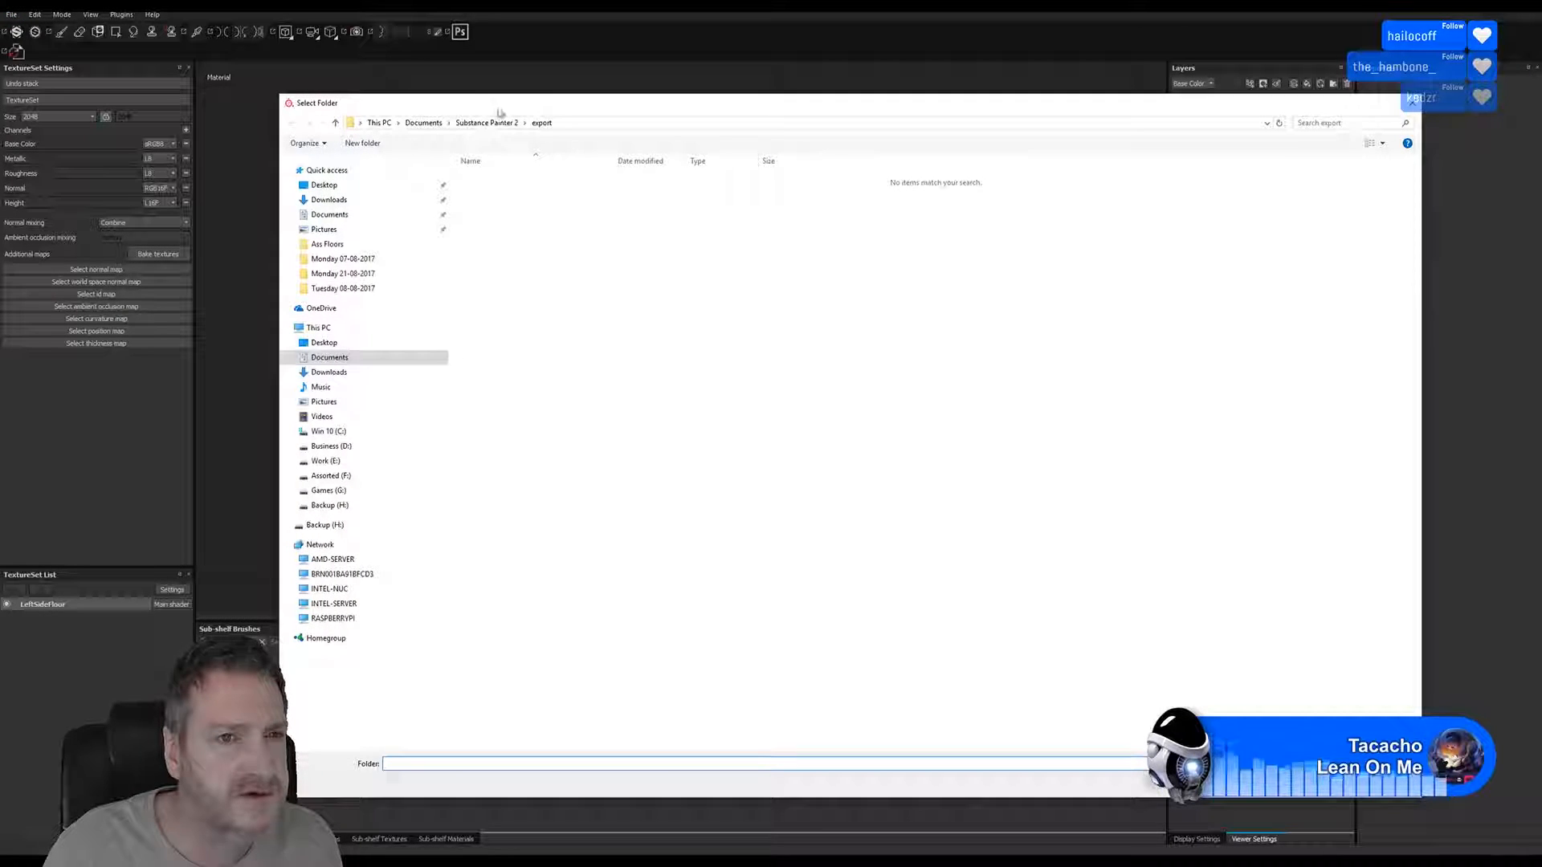
{"action": "left_click", "coordinate": [387, 462]}
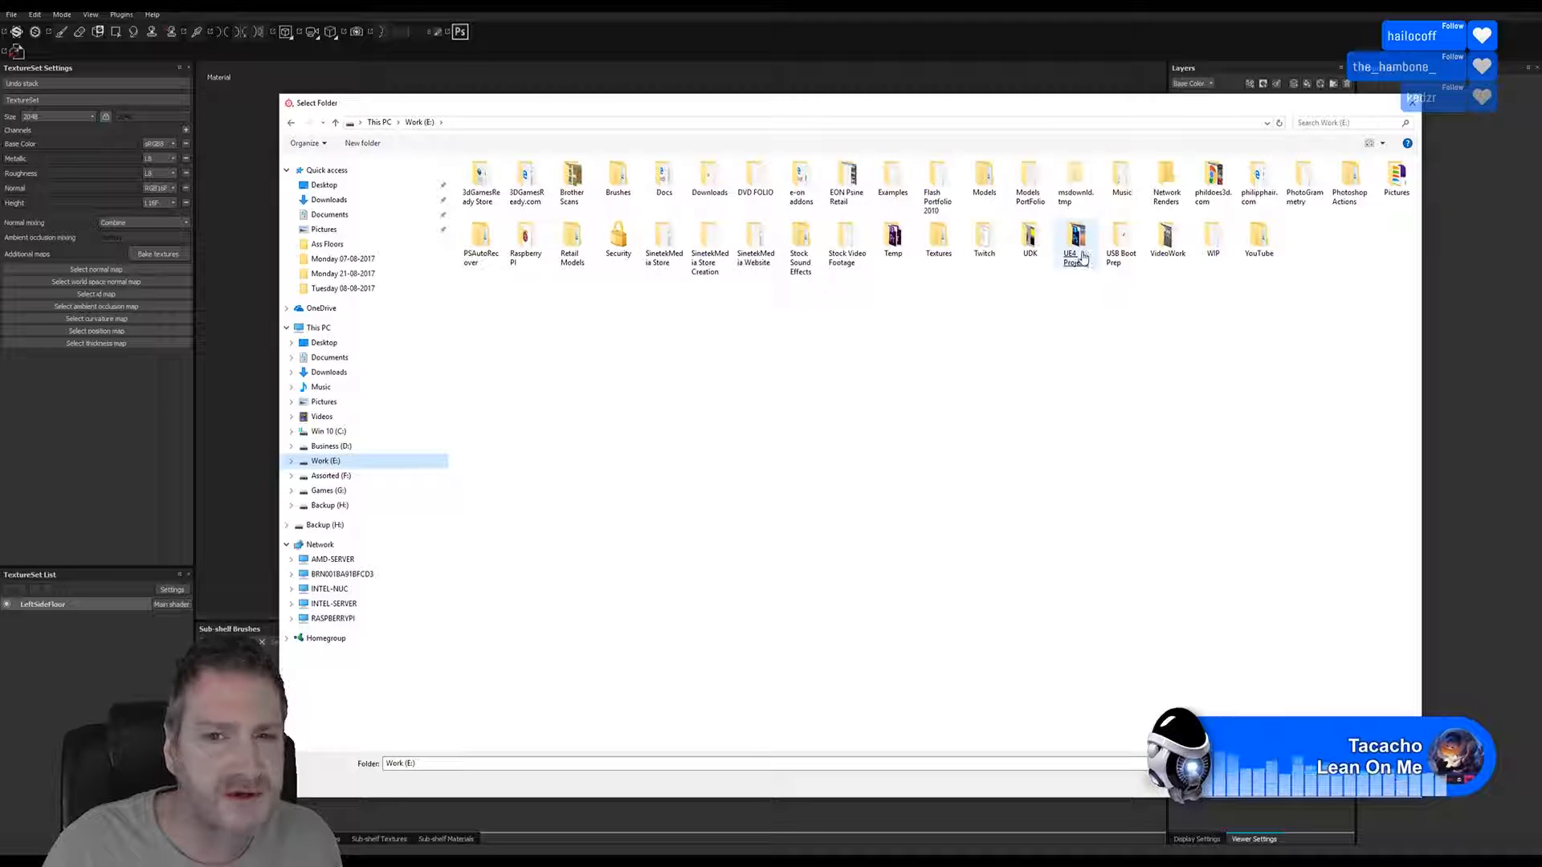
{"action": "double_click", "coordinate": [1076, 241]}
{"action": "left_click", "coordinate": [666, 183]}
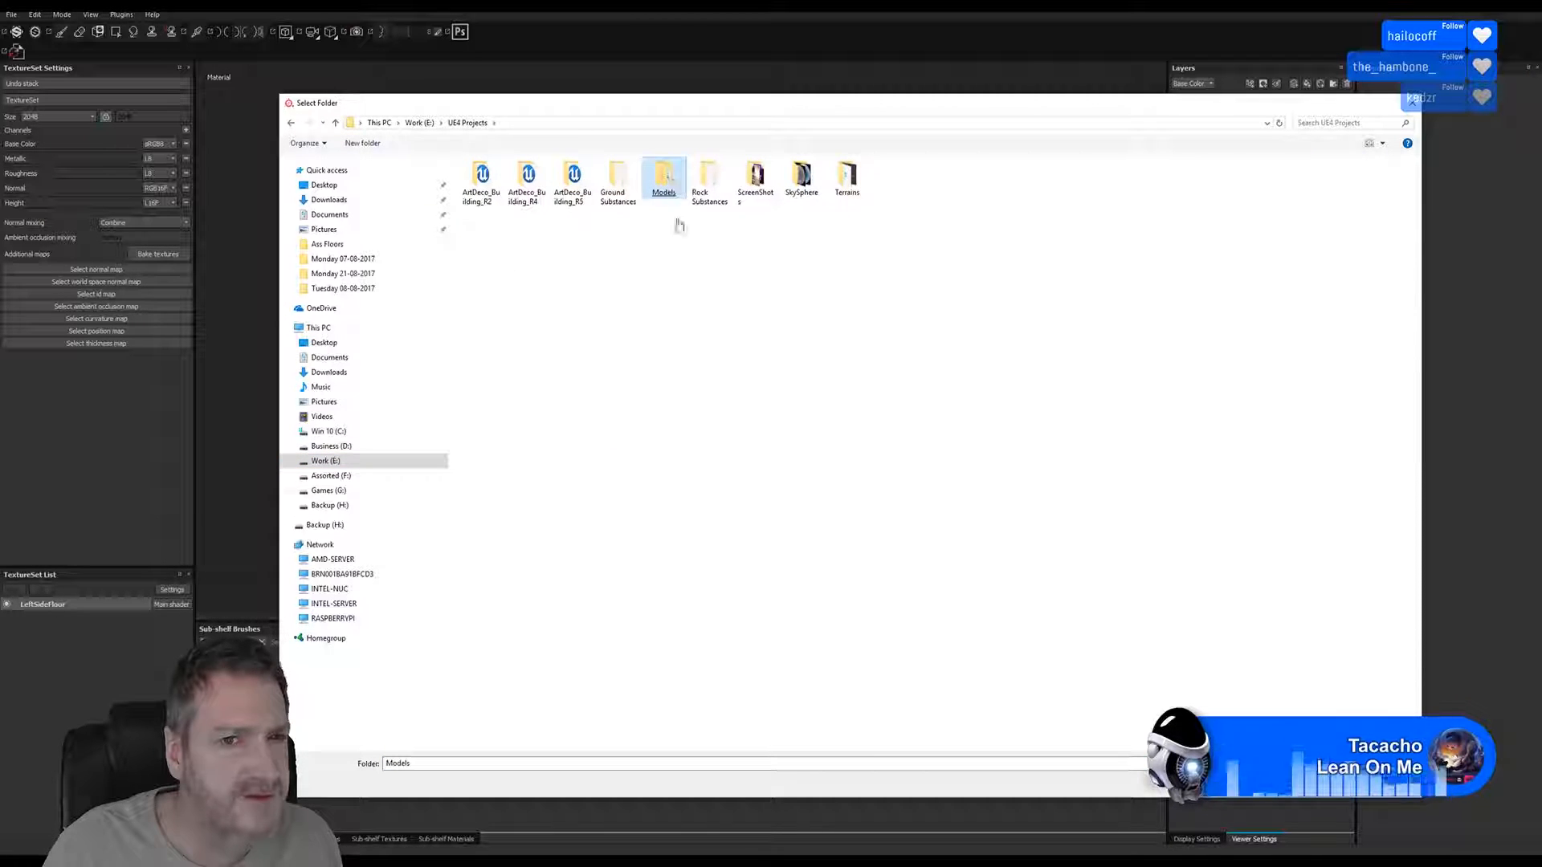
{"action": "left_click", "coordinate": [679, 225]}
{"action": "left_click", "coordinate": [554, 238]}
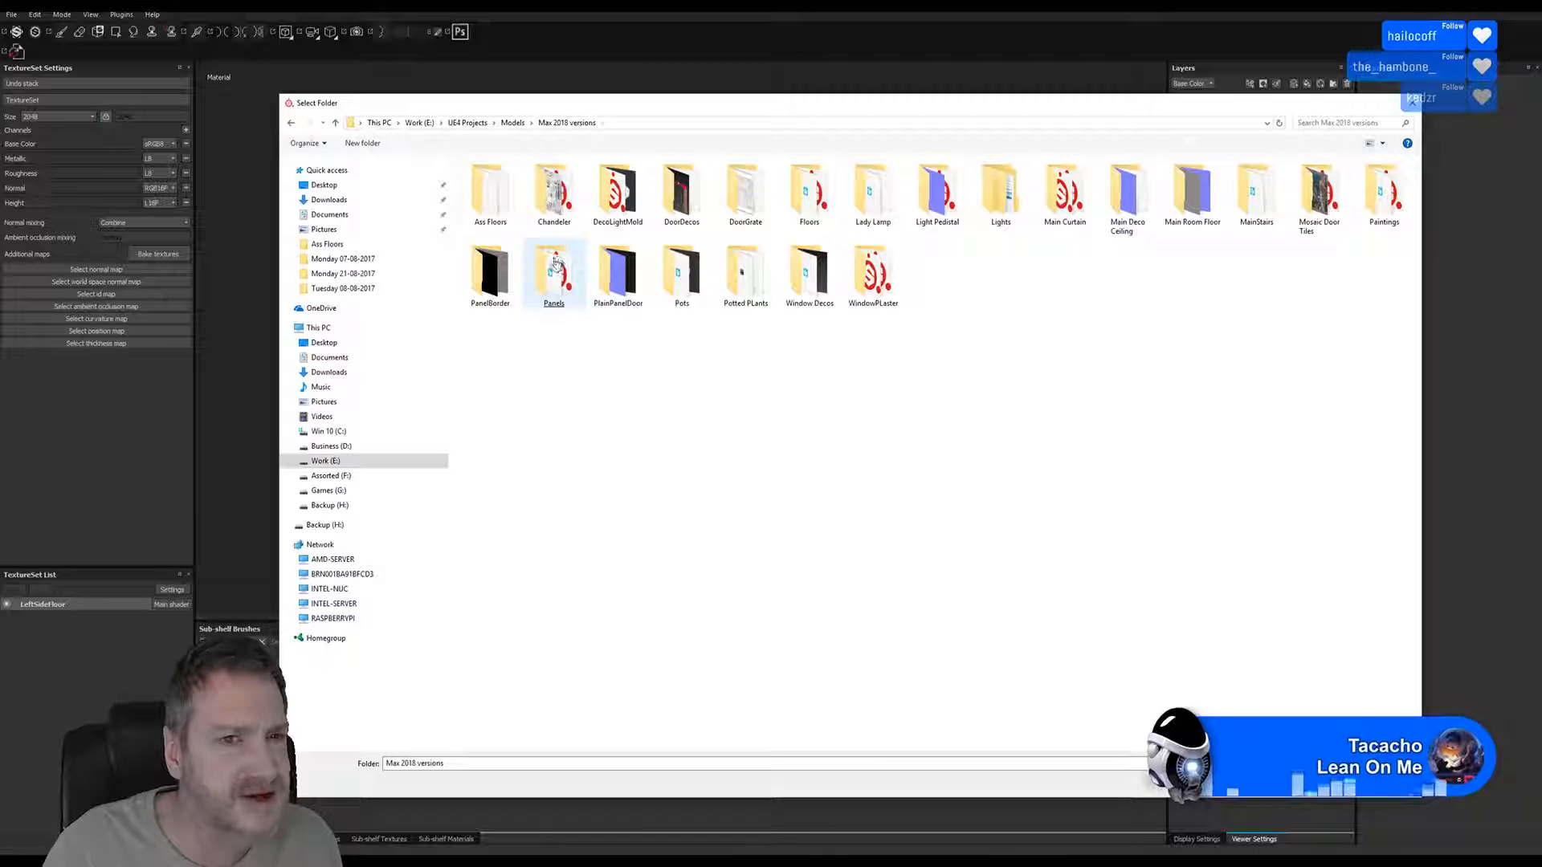
{"action": "left_click", "coordinate": [499, 195]}
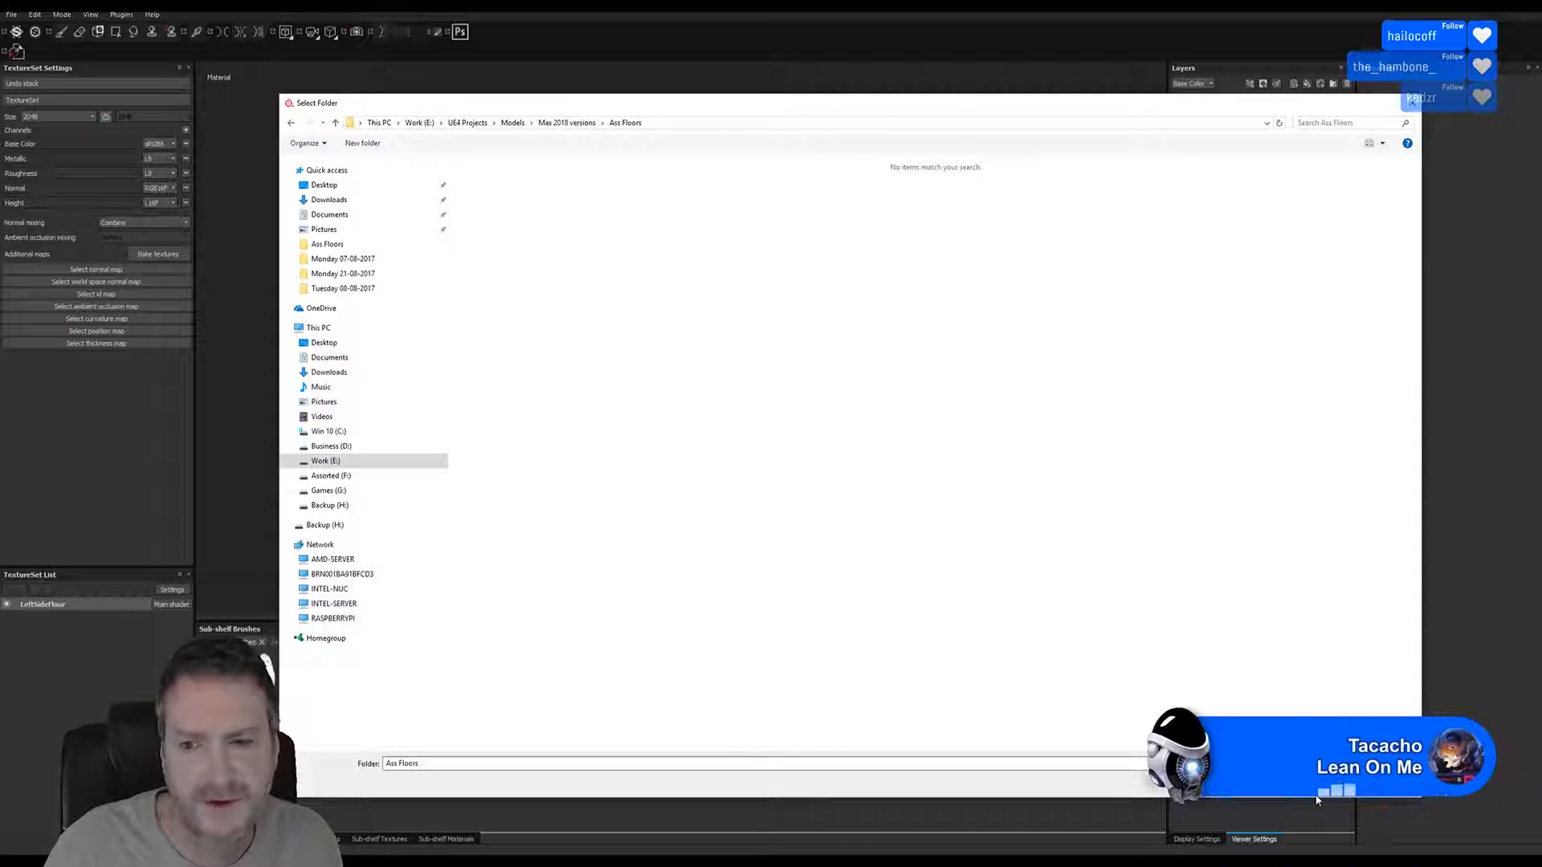
{"action": "left_click", "coordinate": [1311, 783]}
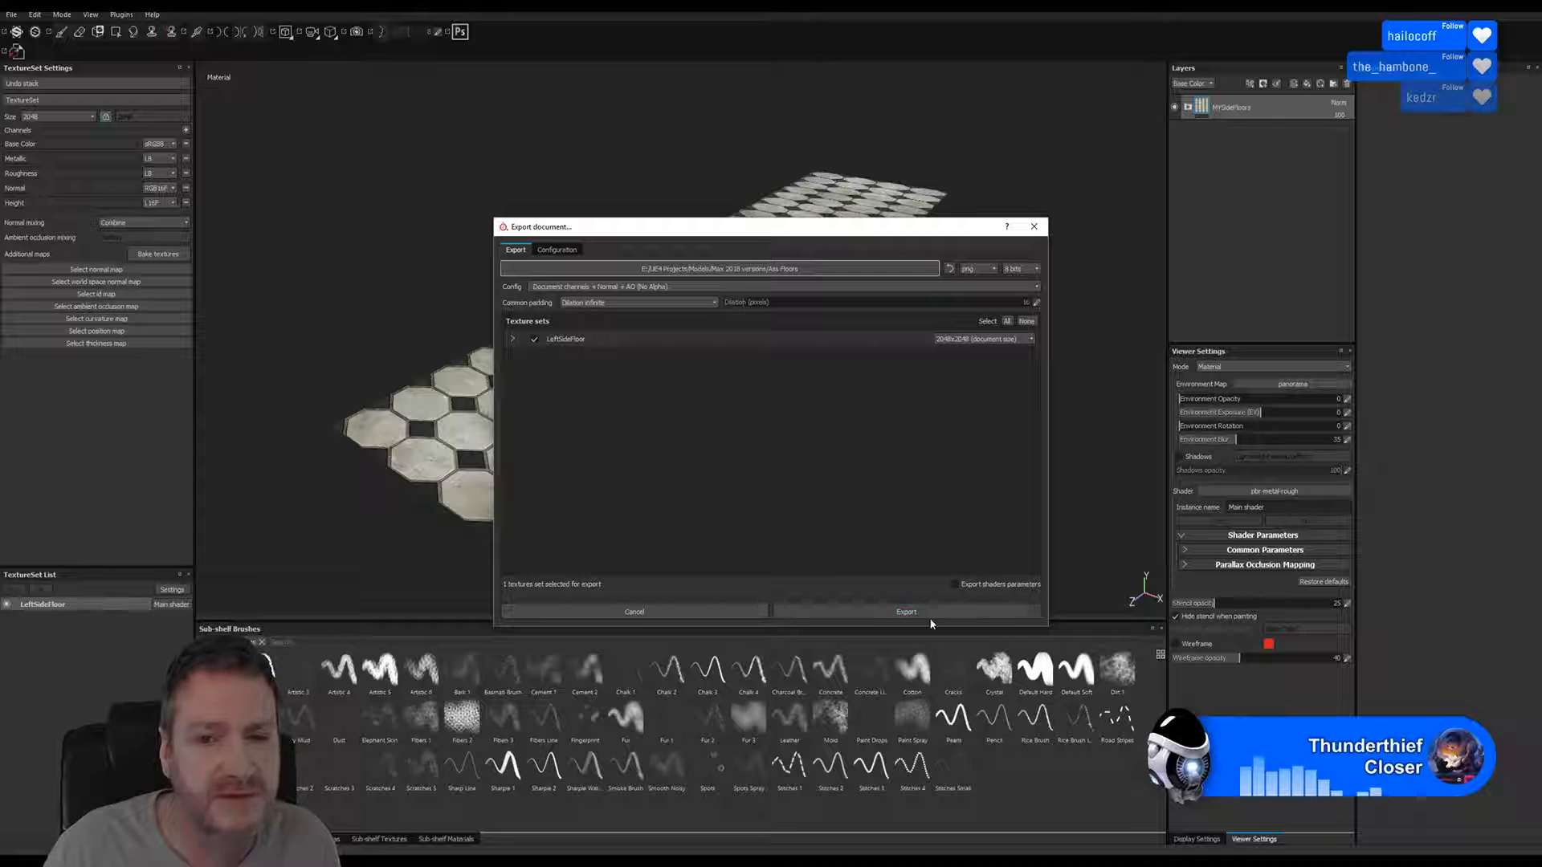
{"action": "left_click", "coordinate": [903, 614]}
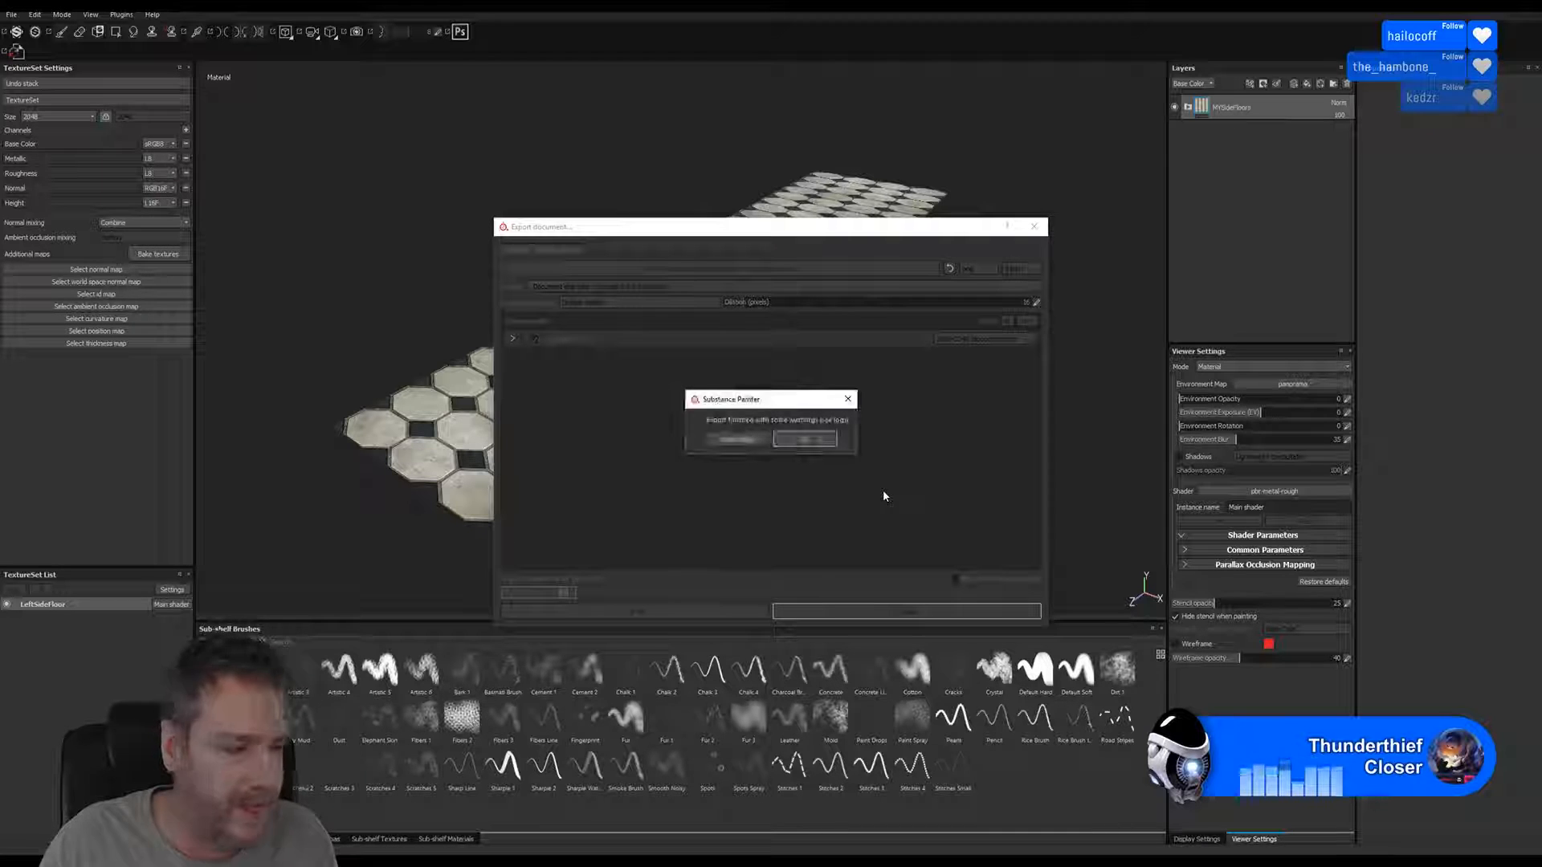
{"action": "left_click", "coordinate": [804, 439]}
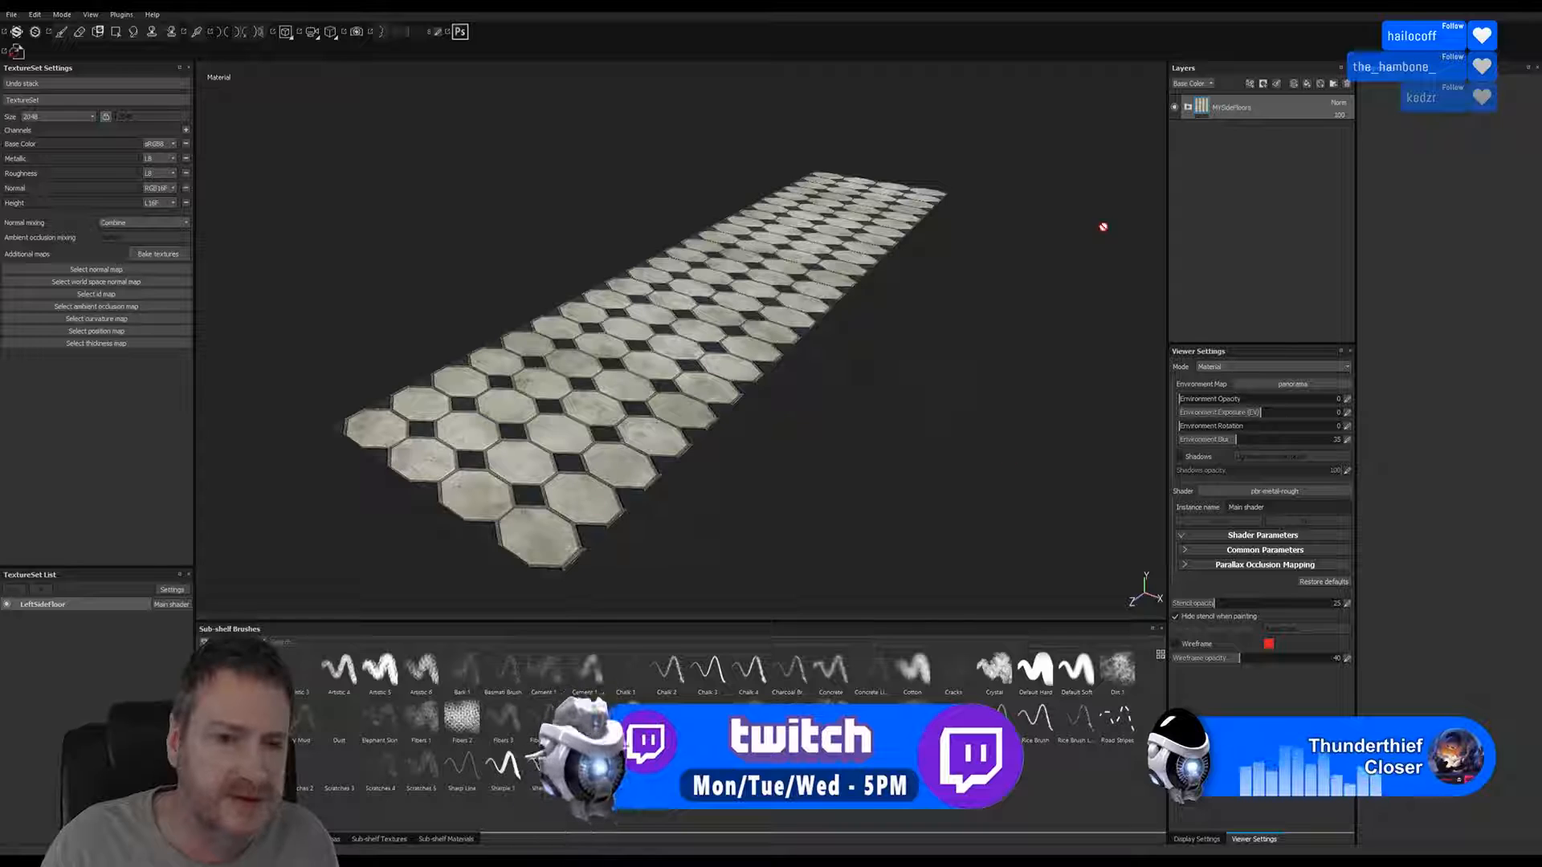
Save the project as LeftSideFloor in the Ass Floors folder under Max 2018 versions
{"action": "left_click", "coordinate": [11, 14]}
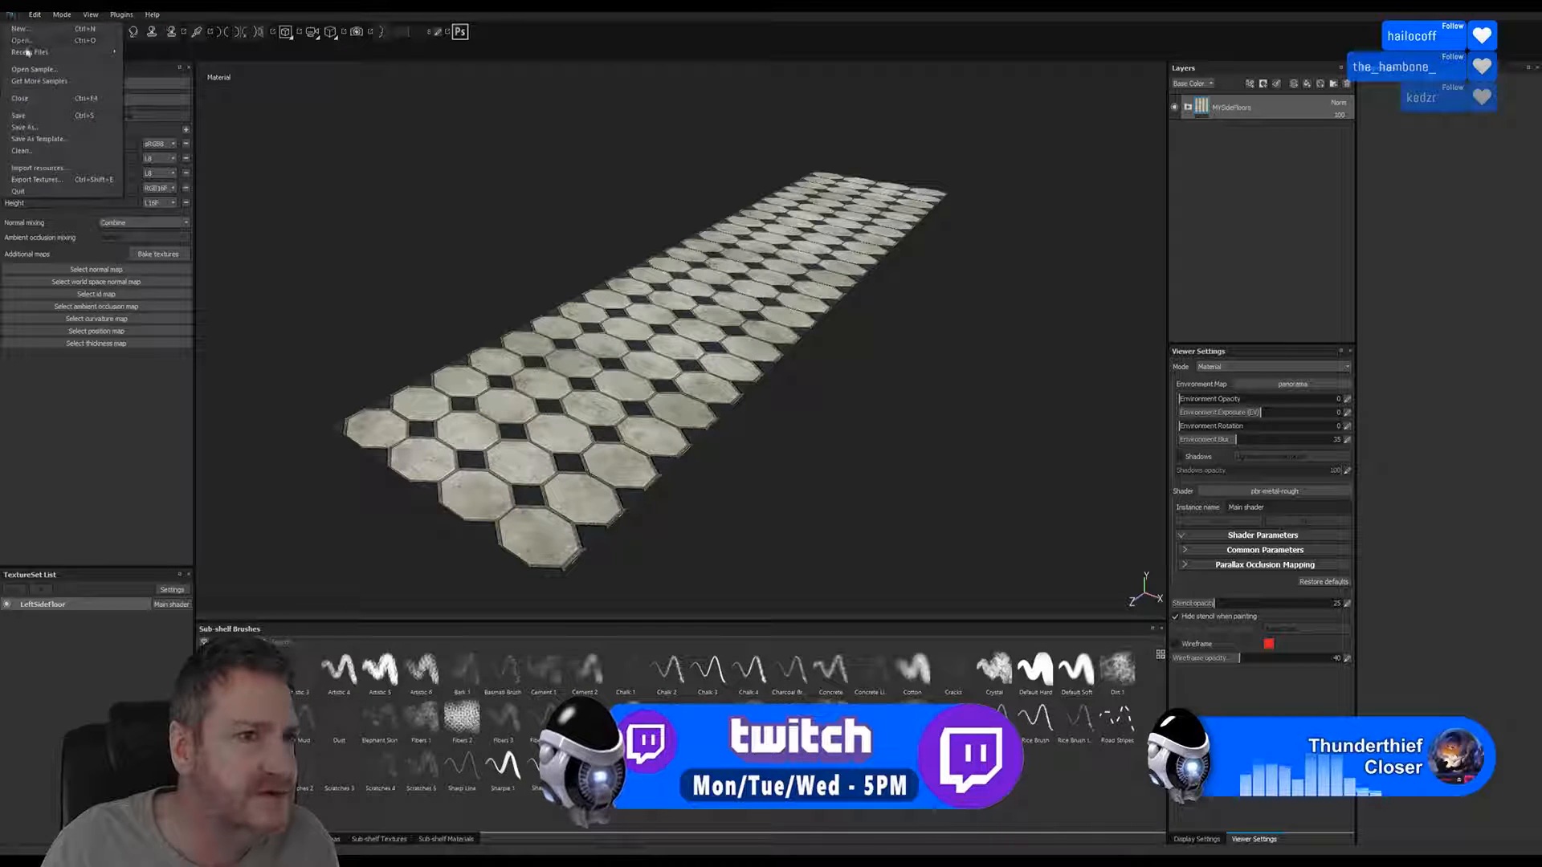
{"action": "left_click", "coordinate": [37, 127]}
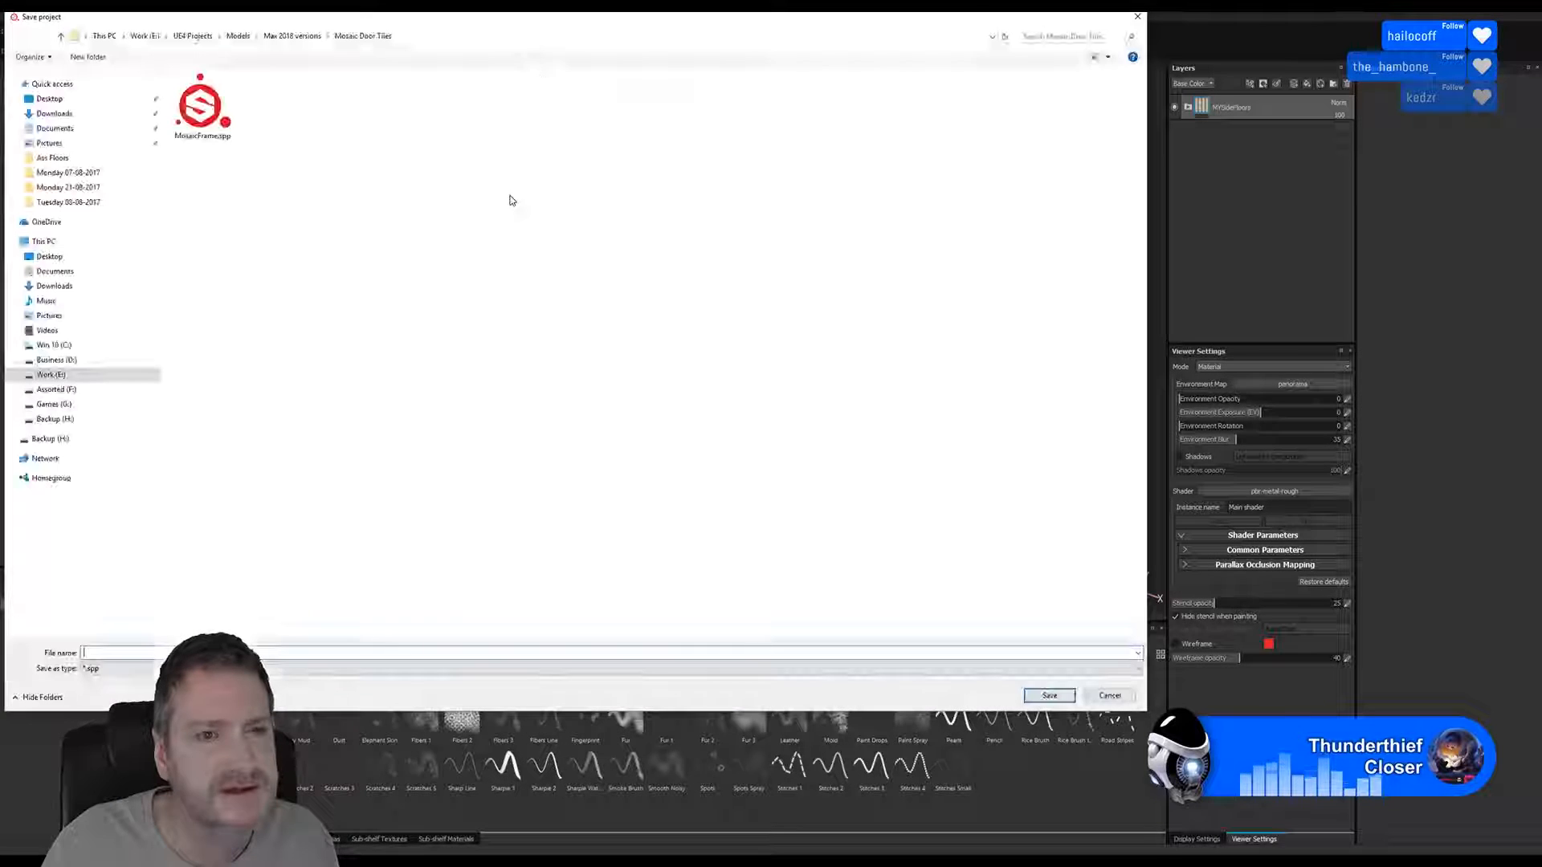
{"action": "left_click_drag", "start_coordinate": [482, 19], "coordinate": [719, 52]}
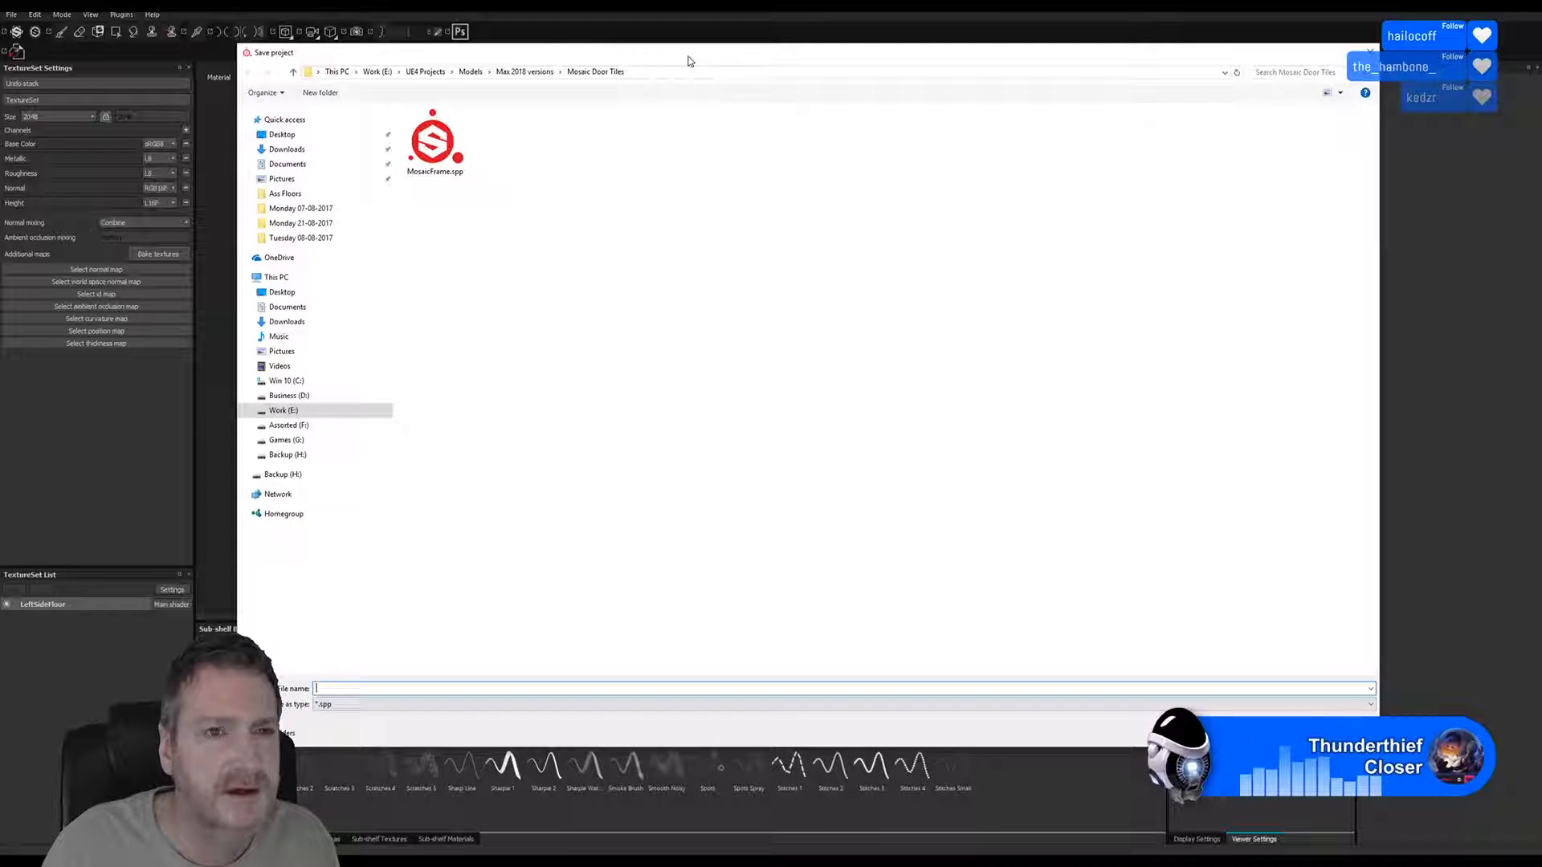
{"action": "left_click", "coordinate": [536, 72]}
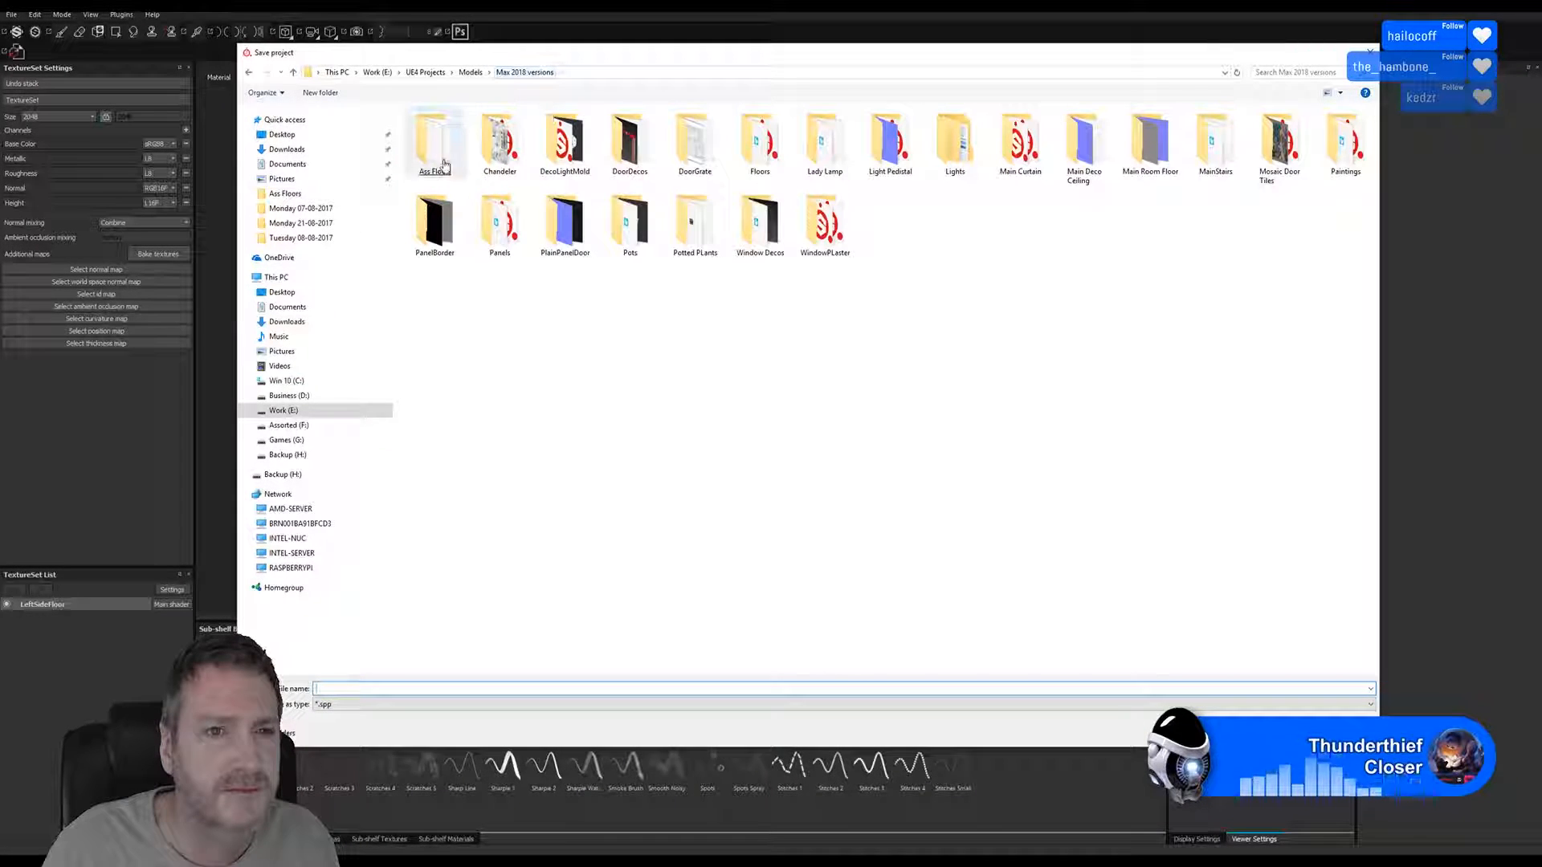
{"action": "double_click", "coordinate": [438, 166]}
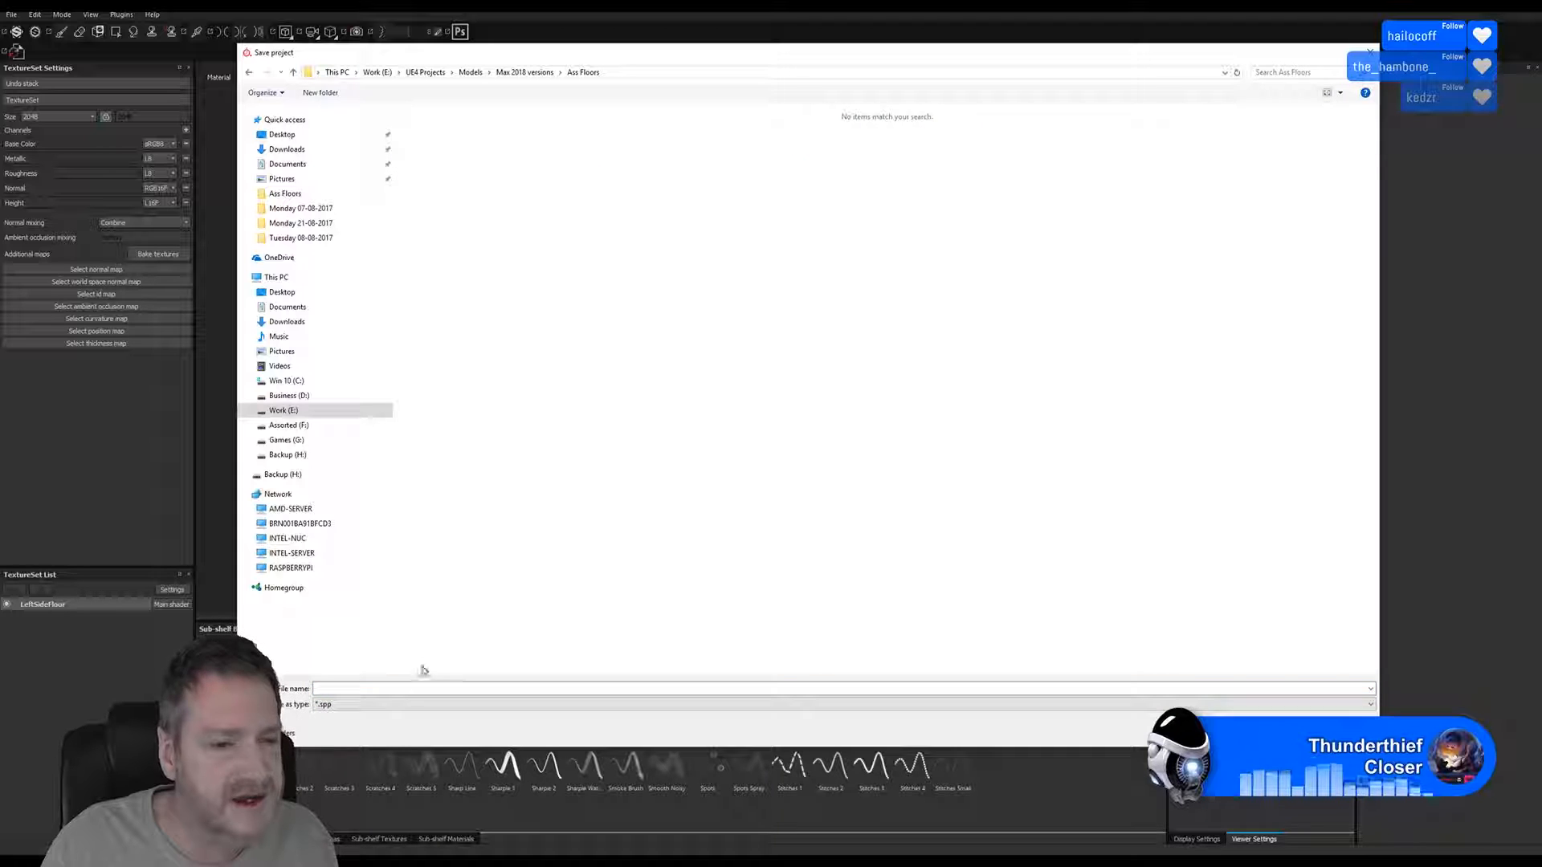
{"action": "left_click", "coordinate": [393, 689]}
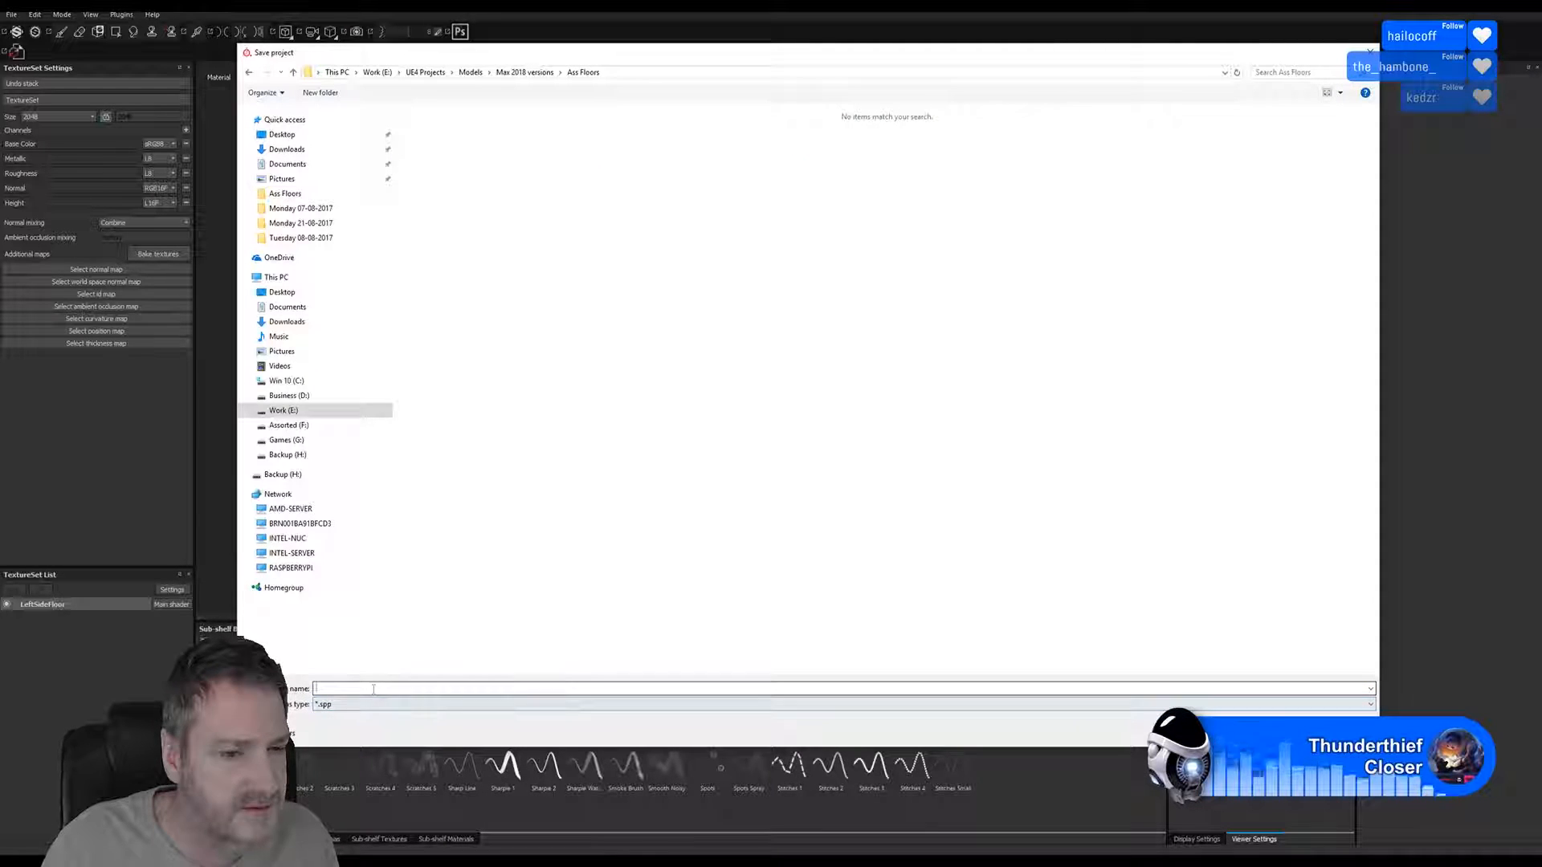
{"action": "type", "text": "LeftSideFloor"}
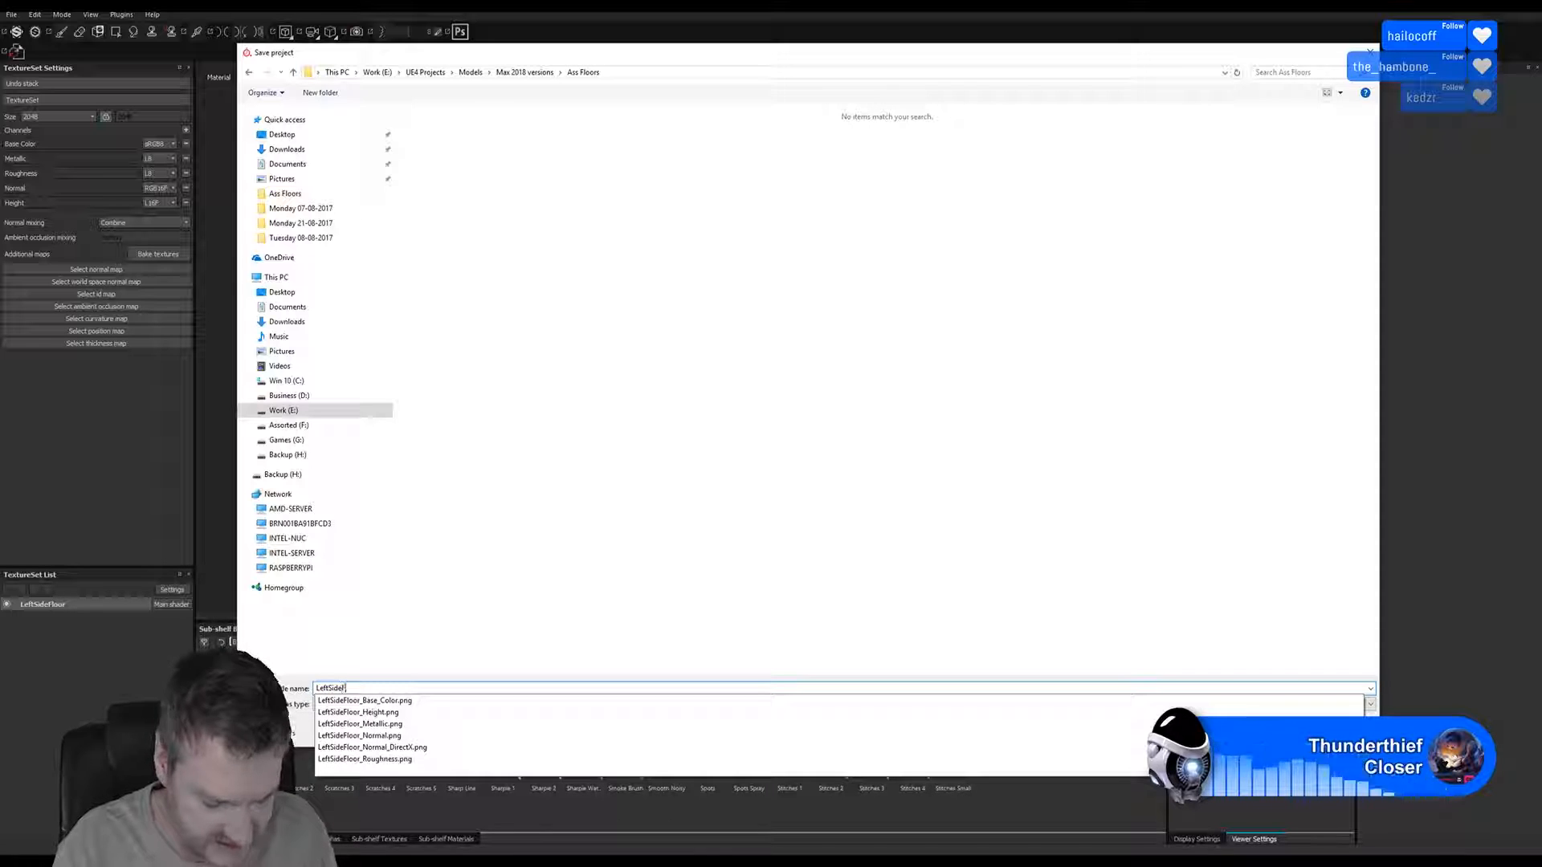
{"action": "left_click", "coordinate": [986, 541]}
{"action": "key", "text": "Return"}
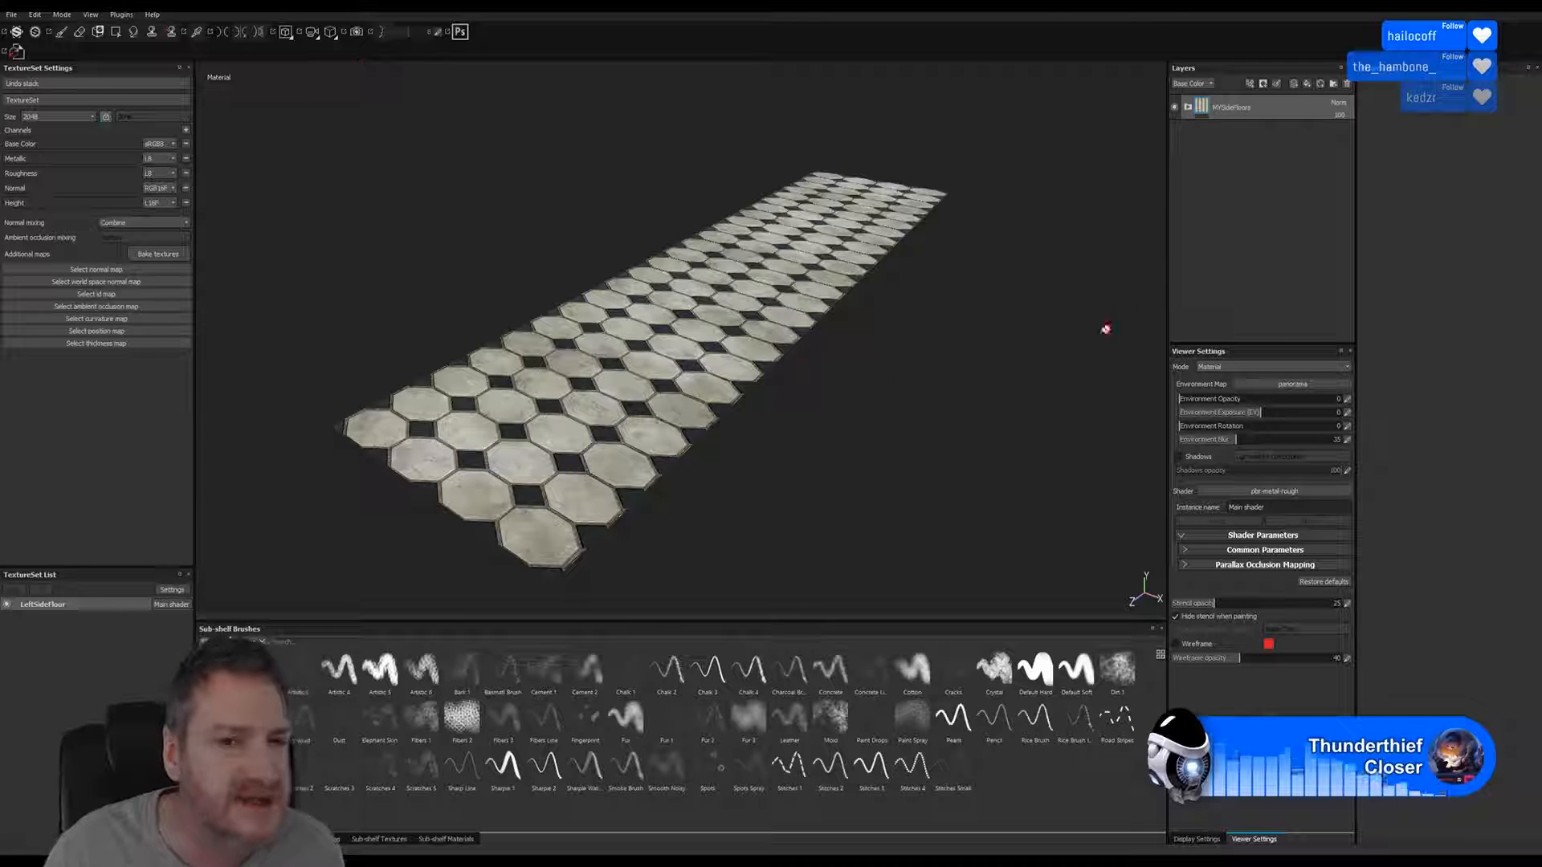
Create a new project from the RightFloorFloor.FBX mesh with DirectX normal map format and 2048 document resolution
{"action": "left_click", "coordinate": [12, 15]}
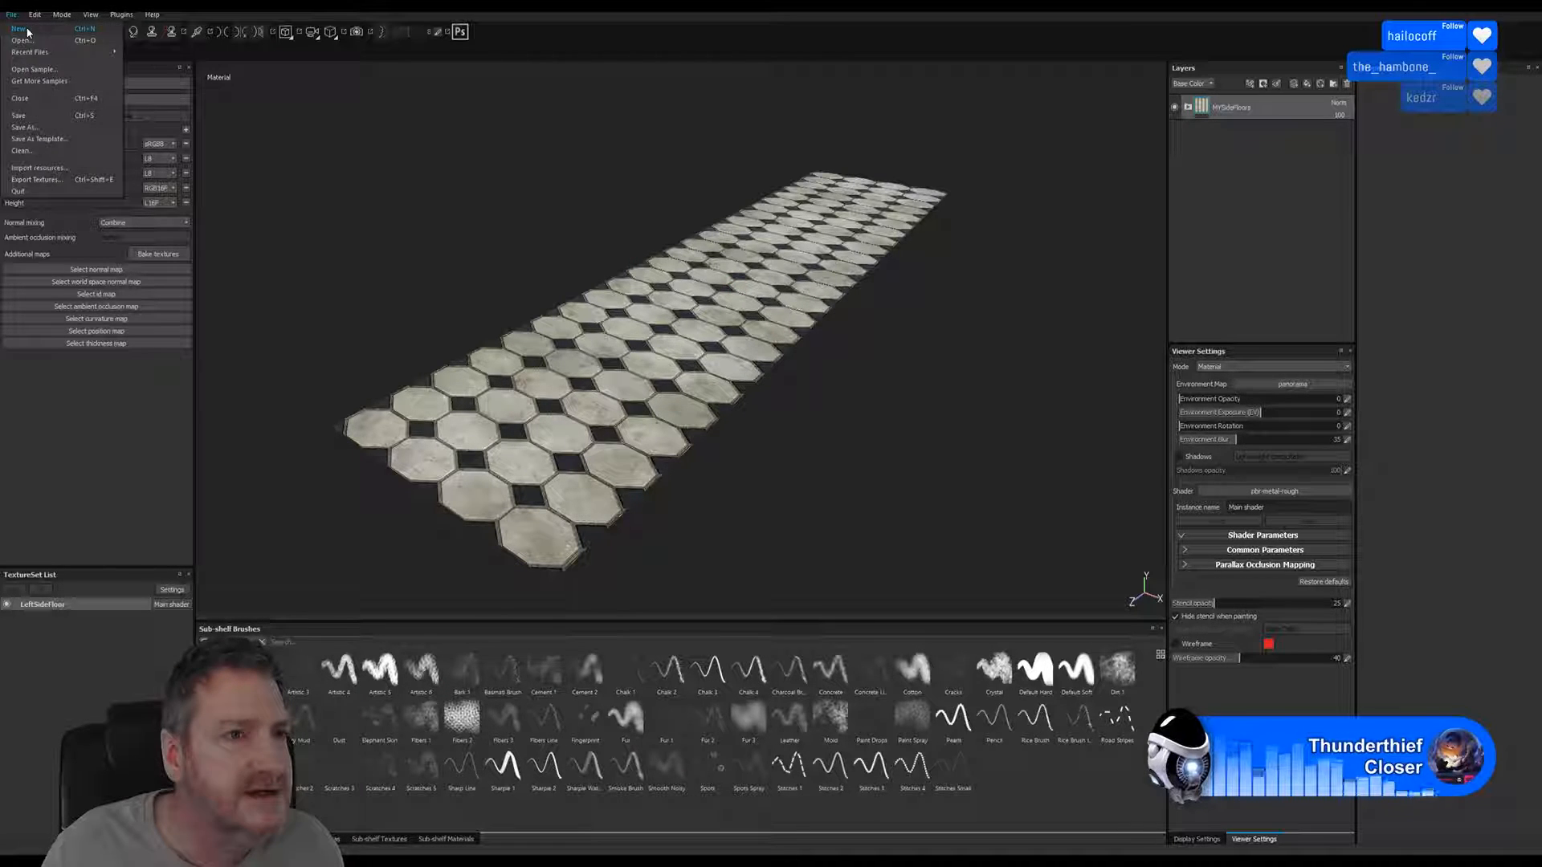
{"action": "left_click", "coordinate": [28, 29]}
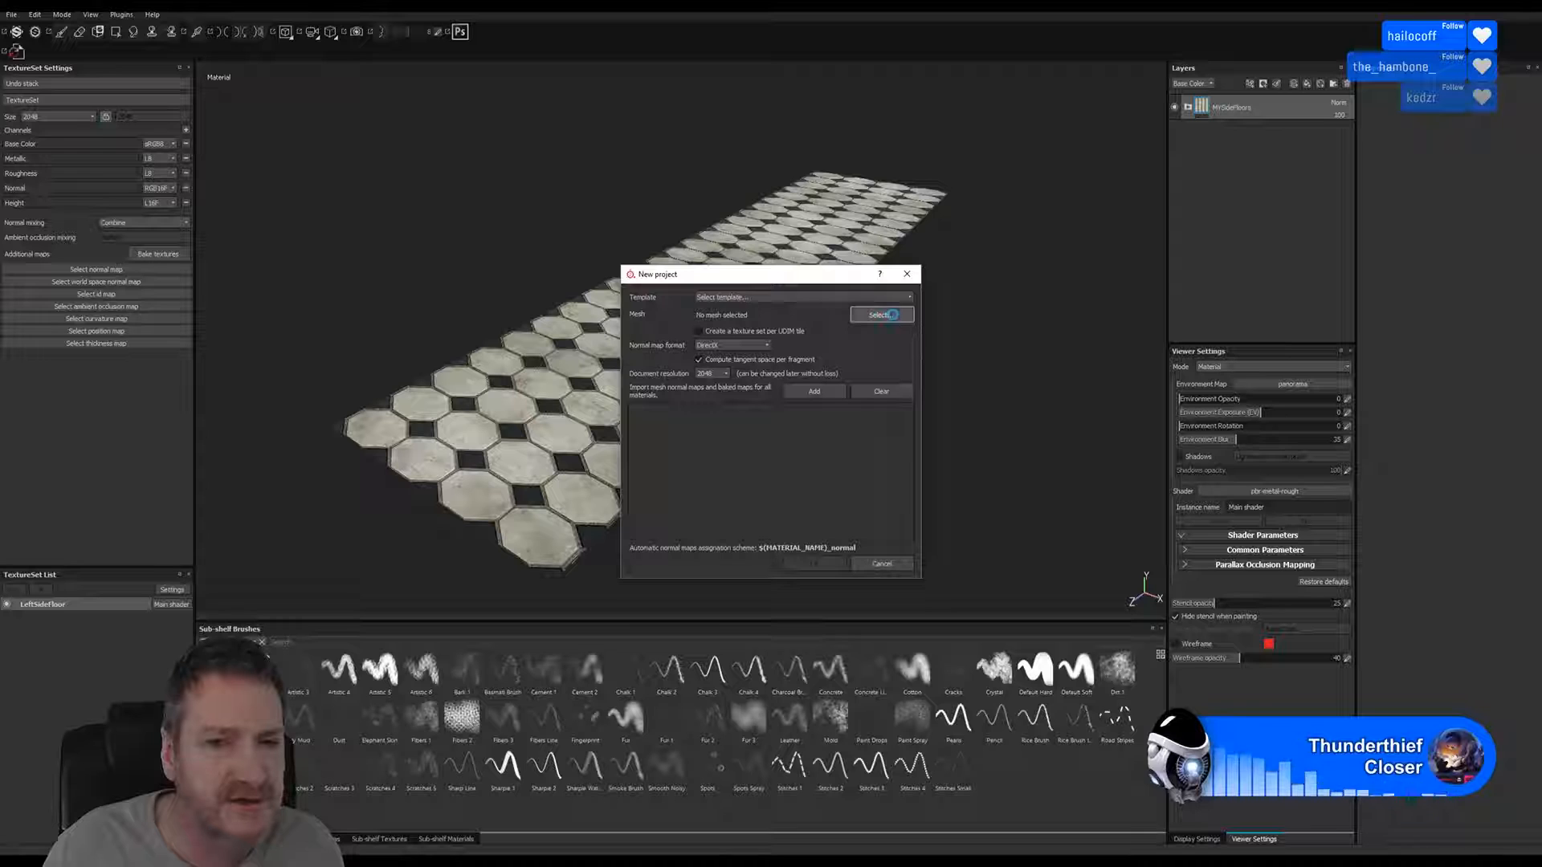
{"action": "left_click", "coordinate": [881, 315]}
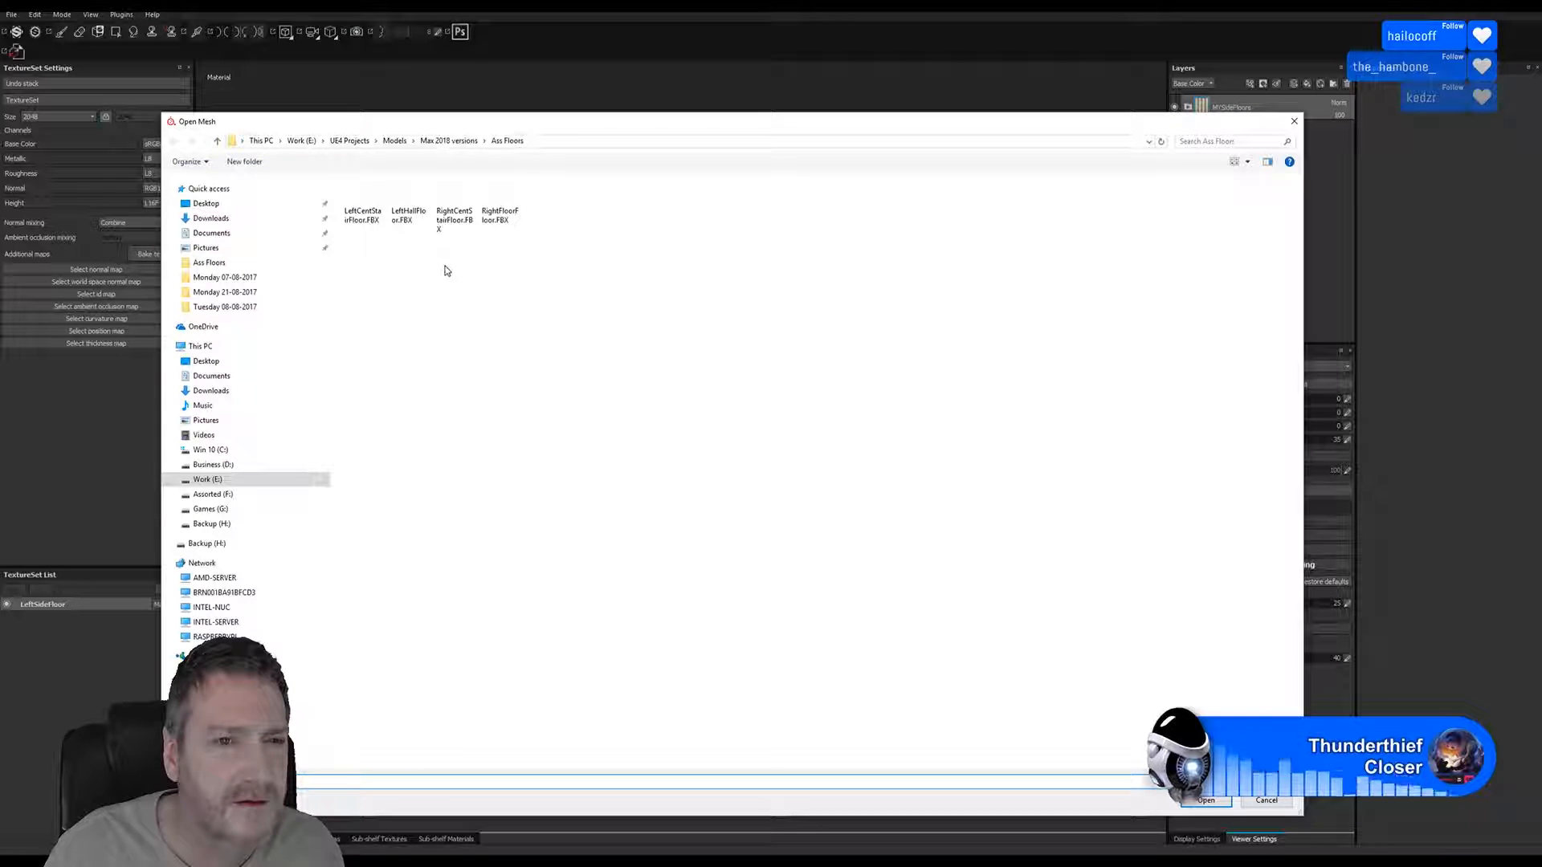
{"action": "double_click", "coordinate": [501, 217]}
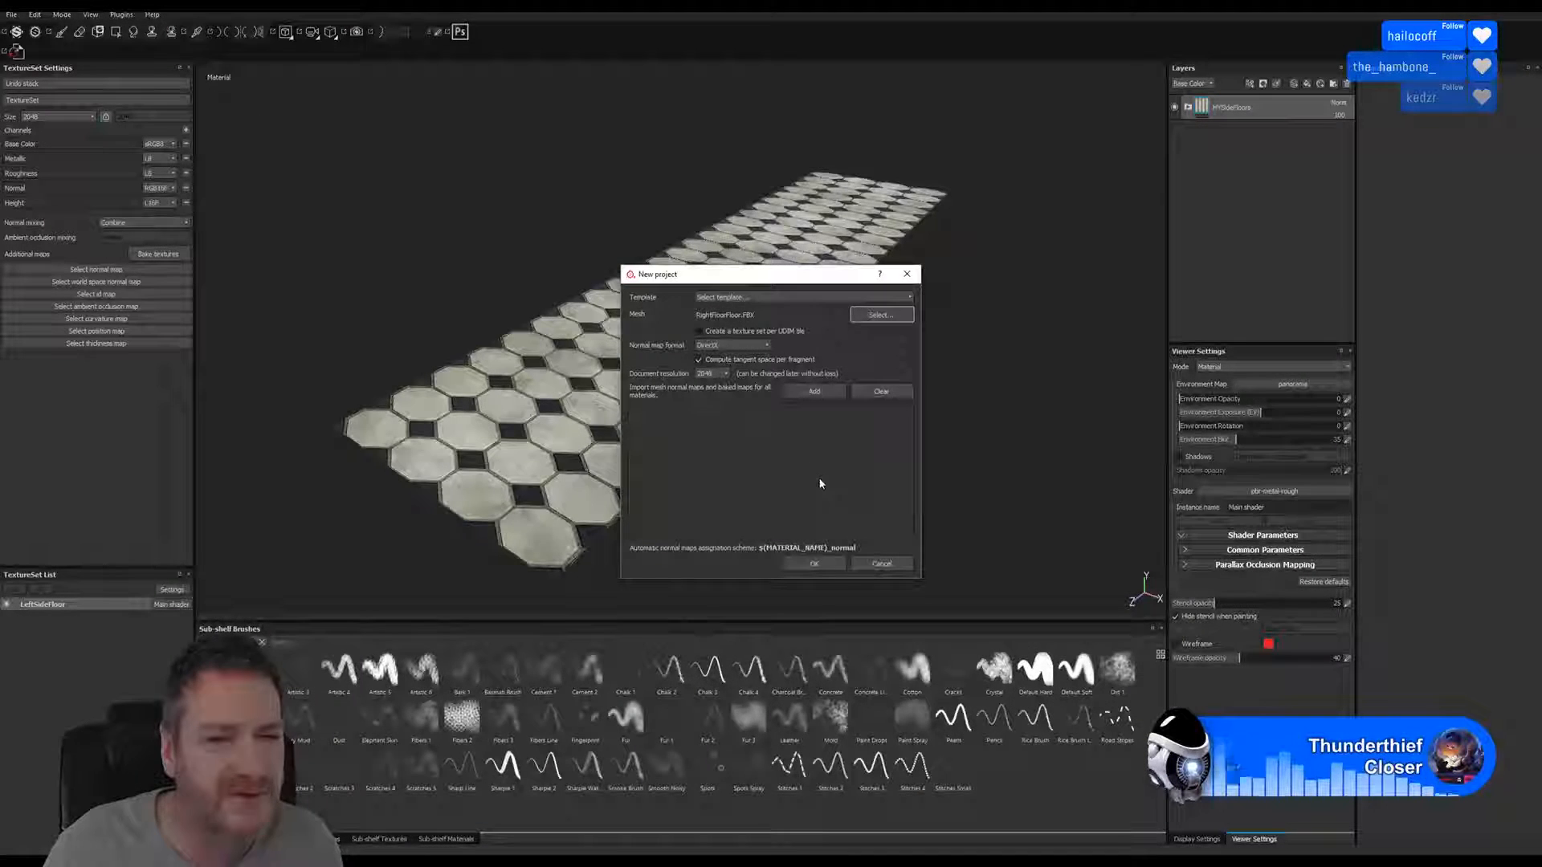
{"action": "left_click", "coordinate": [814, 563]}
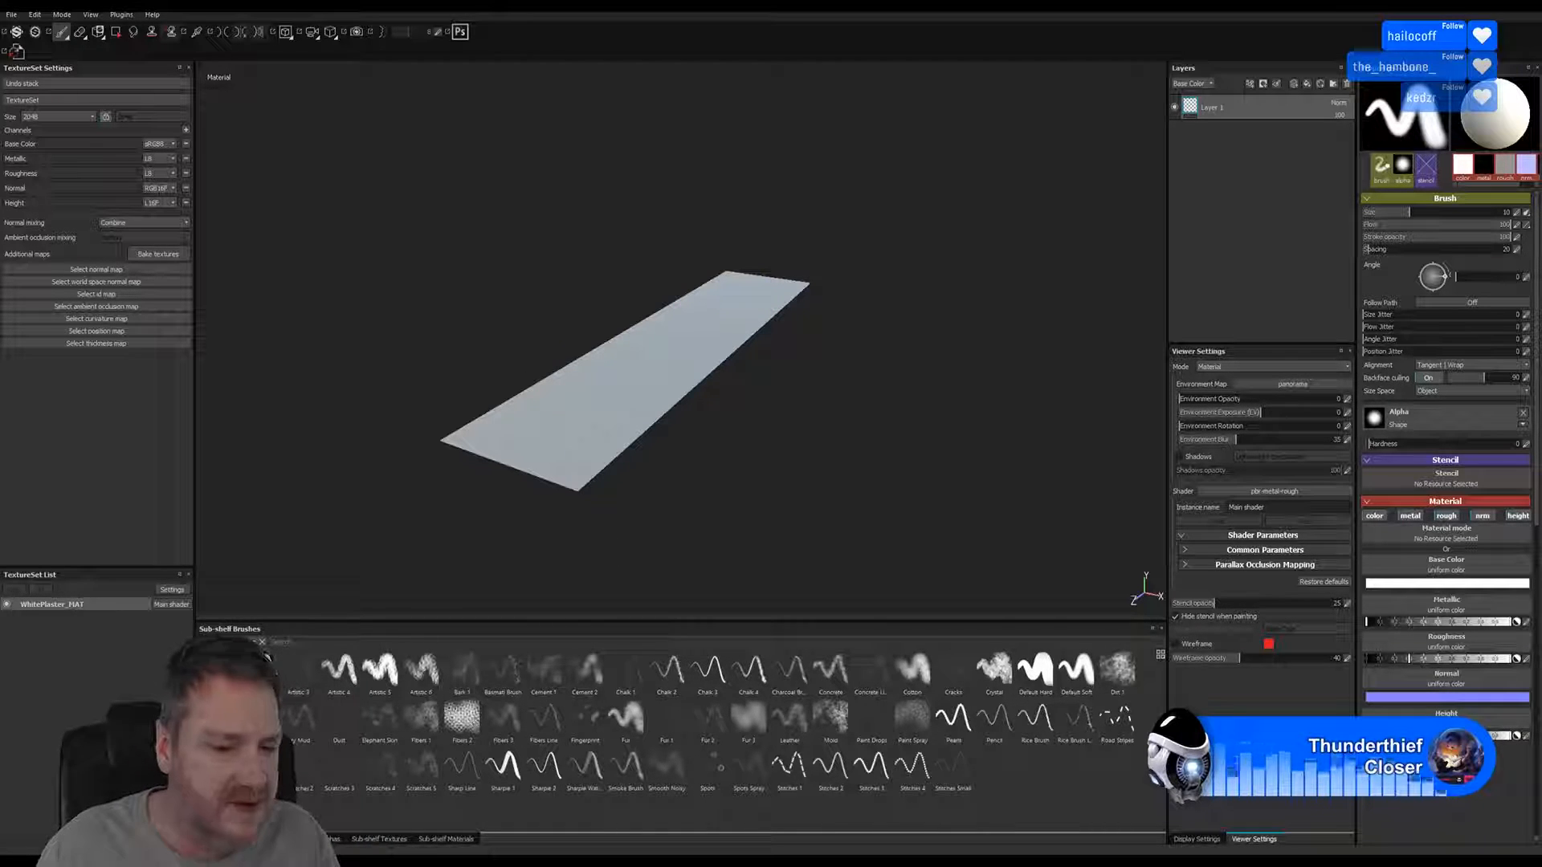
Switch to Unreal Editor and start importing LeftHallFloor.FBX from the Ass Floors folder into the Models > Effects content folder
{"action": "key", "text": "alt+Tab"}
{"action": "mouse_move", "coordinate": [723, 361]}
{"action": "right_mouse_down"}
{"action": "mouse_move", "coordinate": [787, 321]}
{"action": "mouse_move", "coordinate": [566, 384]}
{"action": "mouse_move", "coordinate": [852, 365]}
{"action": "mouse_move", "coordinate": [803, 378]}
{"action": "mouse_move", "coordinate": [727, 362]}
{"action": "mouse_move", "coordinate": [651, 393]}
{"action": "mouse_move", "coordinate": [695, 381]}
{"action": "mouse_move", "coordinate": [514, 382]}
{"action": "mouse_move", "coordinate": [771, 377]}
{"action": "right_mouse_up"}
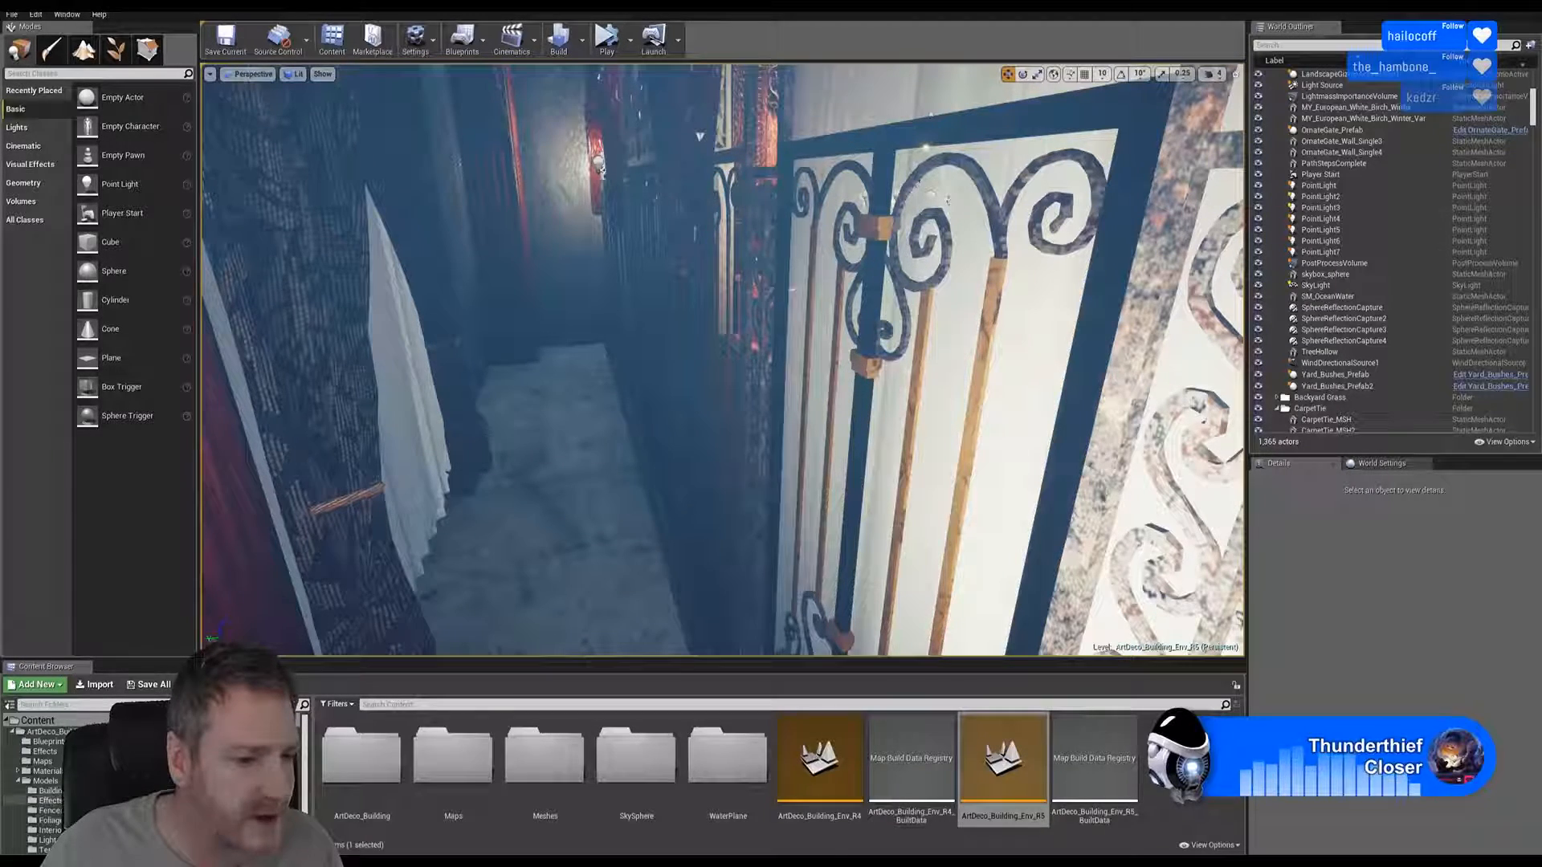
{"action": "left_click", "coordinate": [49, 801]}
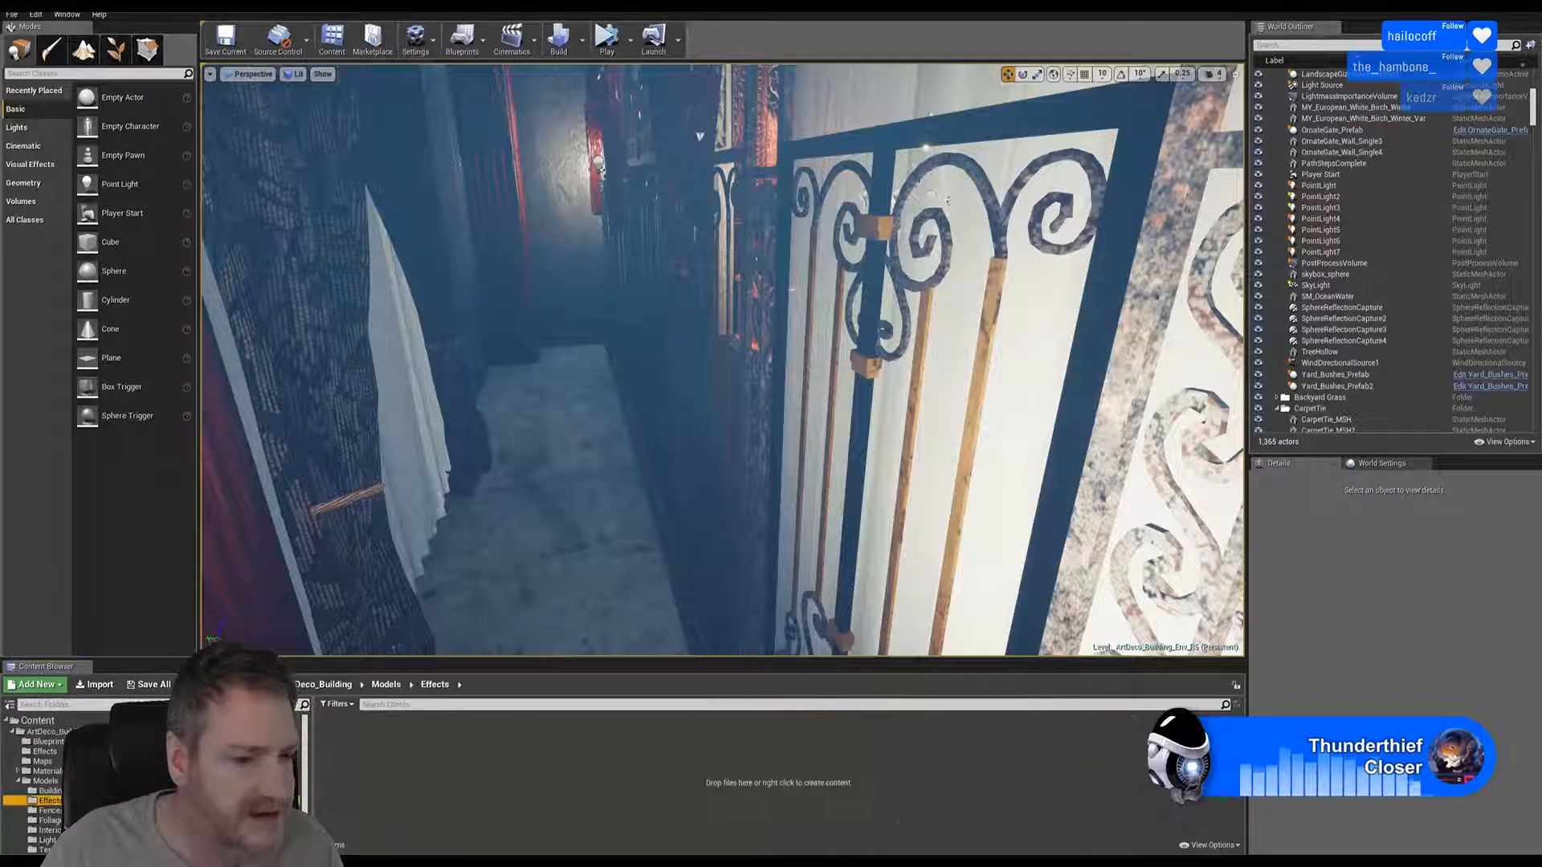
{"action": "left_click", "coordinate": [103, 692]}
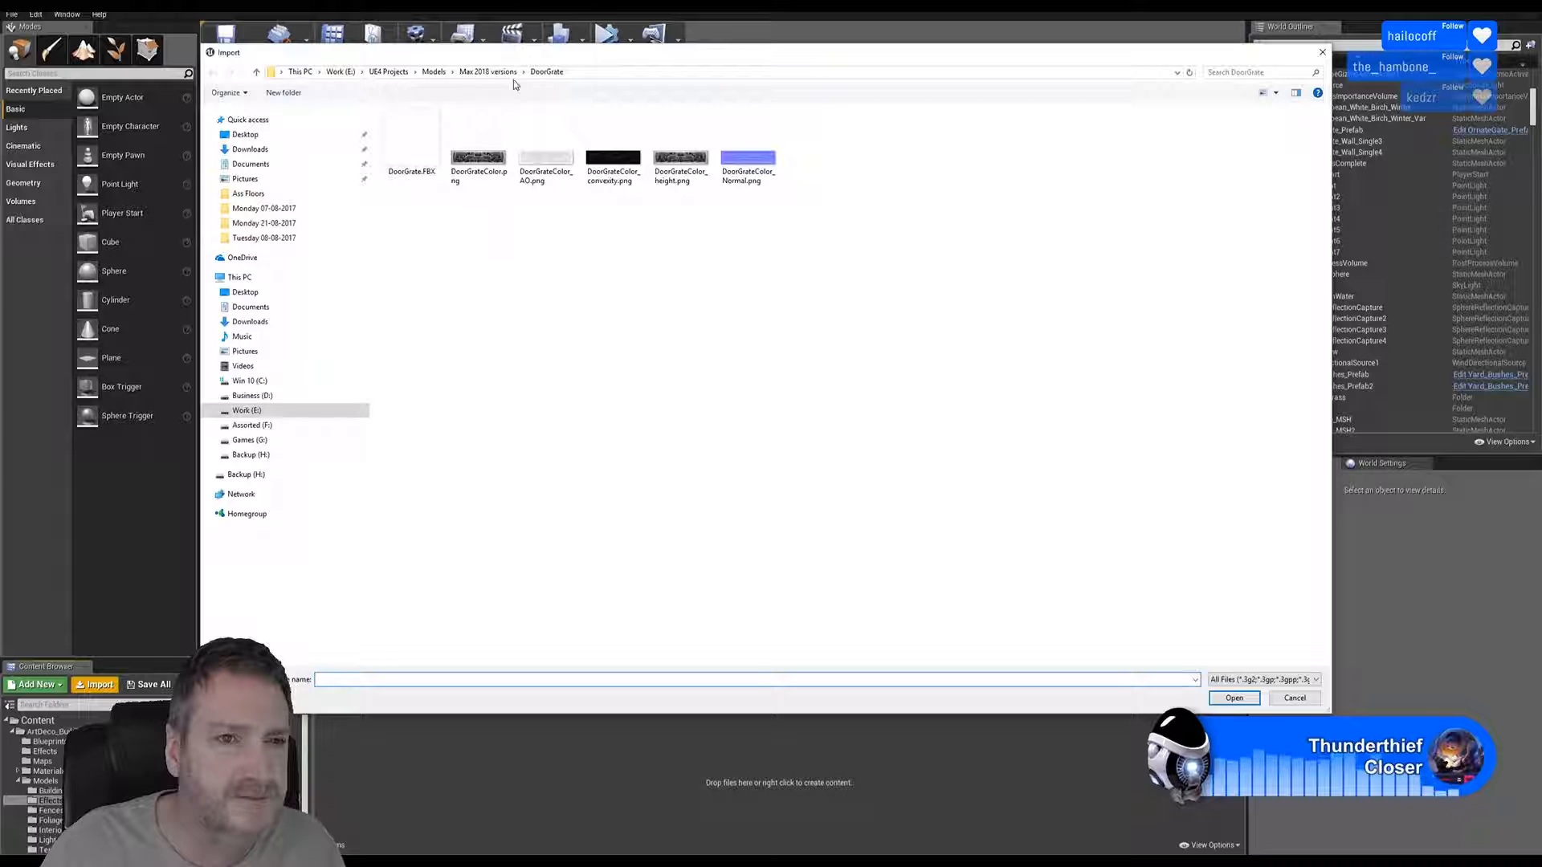
{"action": "left_click", "coordinate": [488, 72]}
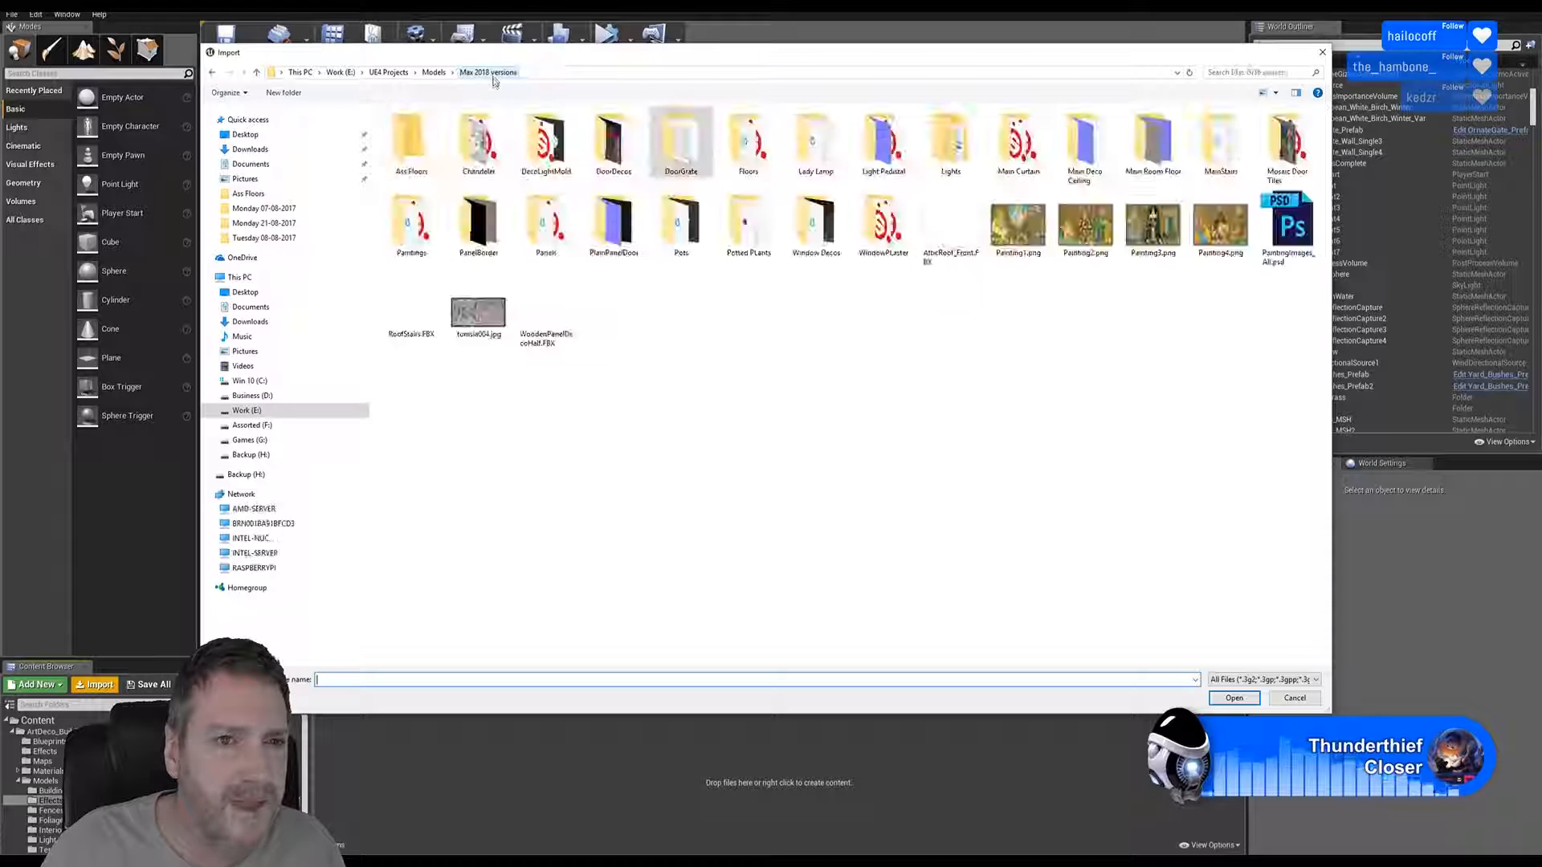
{"action": "double_click", "coordinate": [415, 128]}
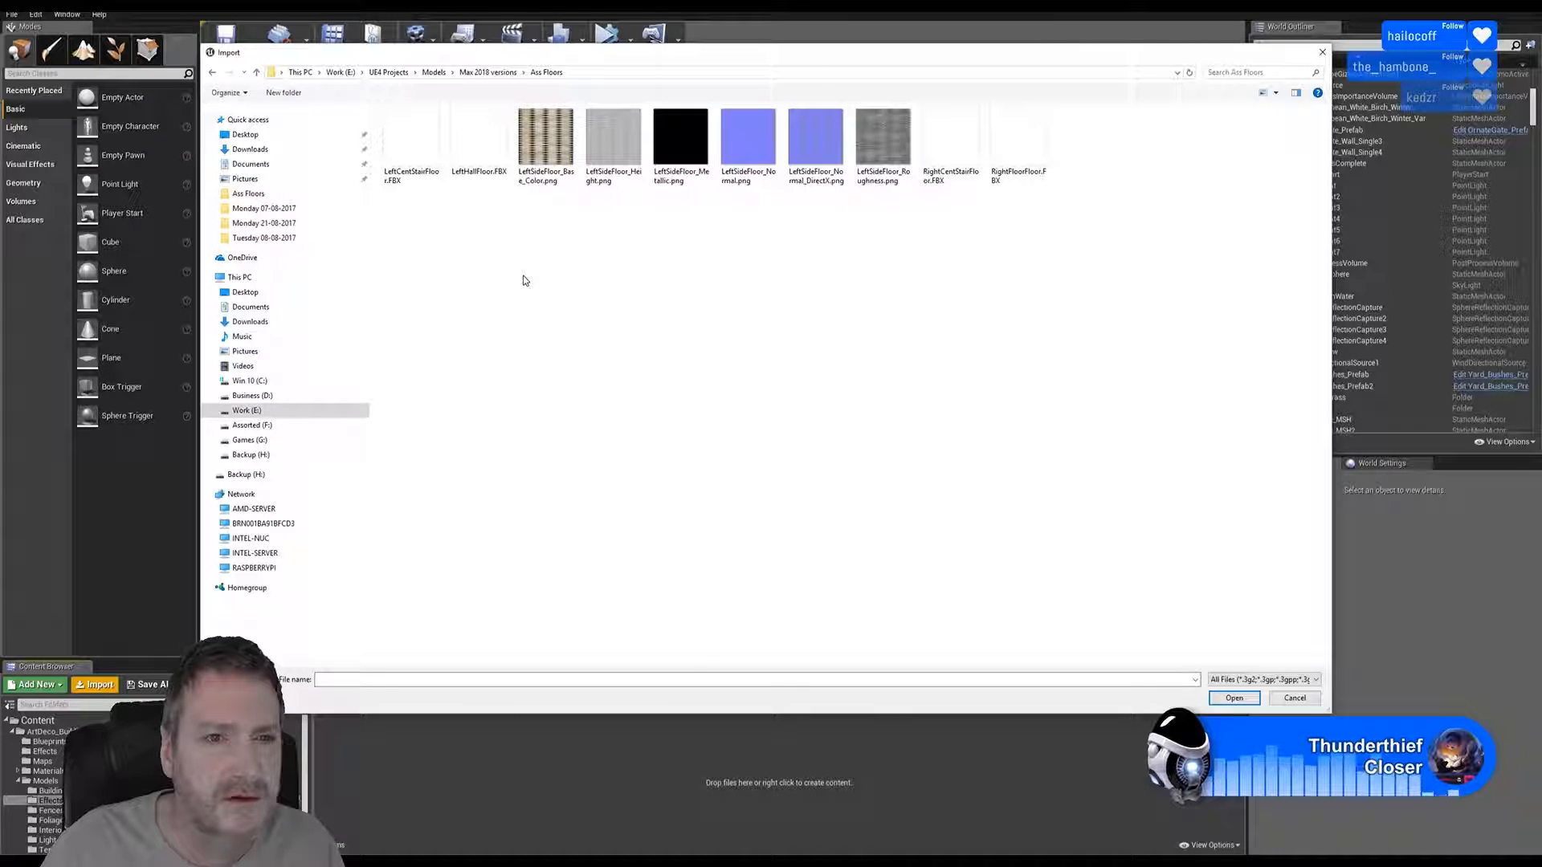
{"action": "double_click", "coordinate": [478, 155]}
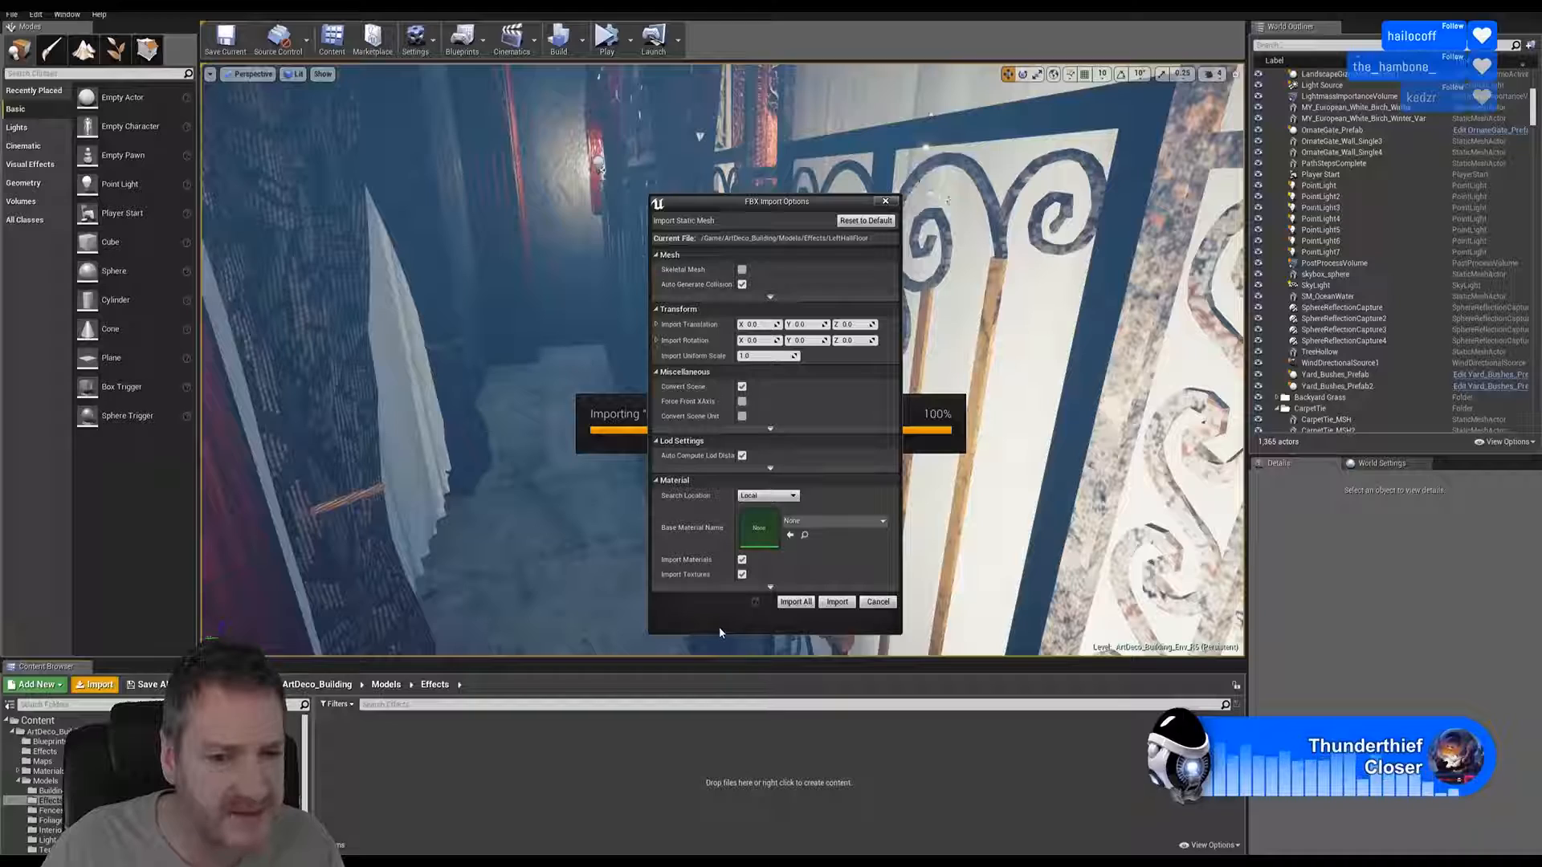
Reveal the advanced LOD, material, miscellaneous and mesh settings in the FBX import options for LeftHallFloor
{"action": "left_click", "coordinate": [771, 470]}
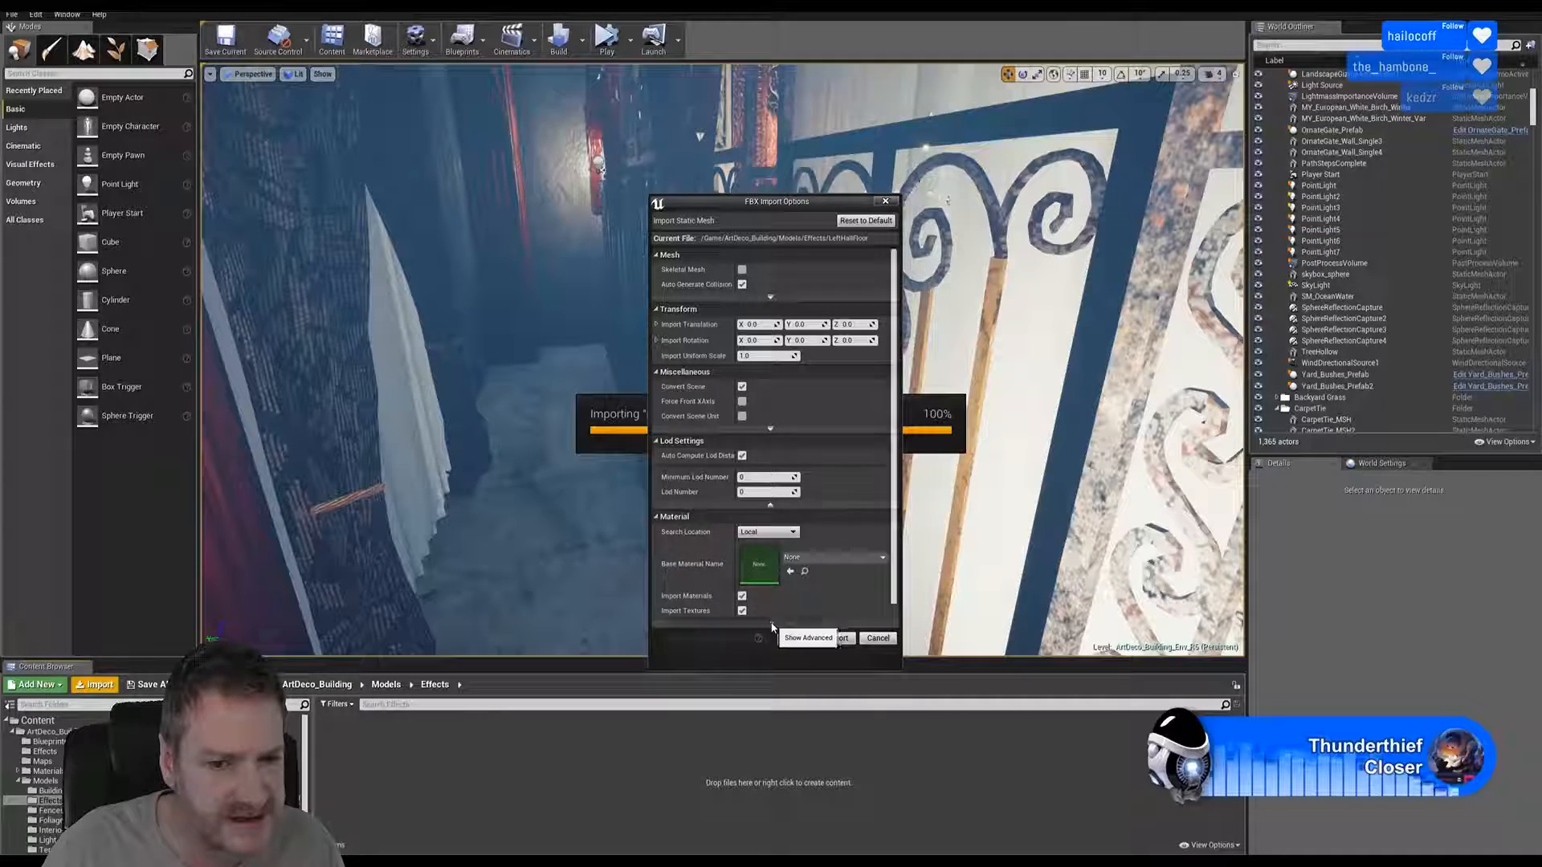
{"action": "left_click", "coordinate": [771, 626]}
{"action": "left_click_drag", "start_coordinate": [783, 211], "coordinate": [792, 140]}
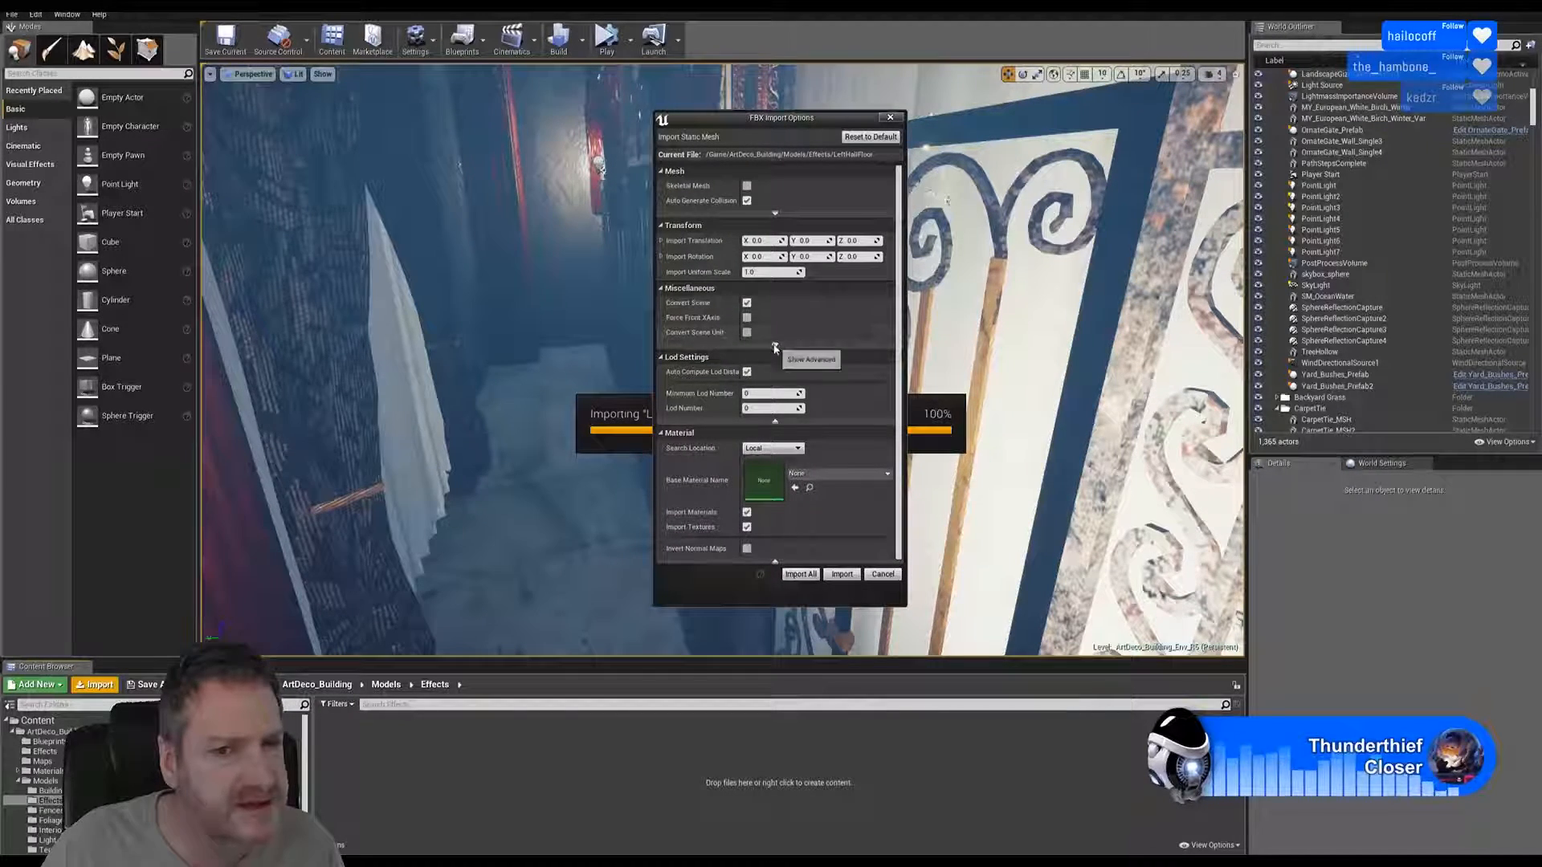
{"action": "left_click", "coordinate": [775, 347]}
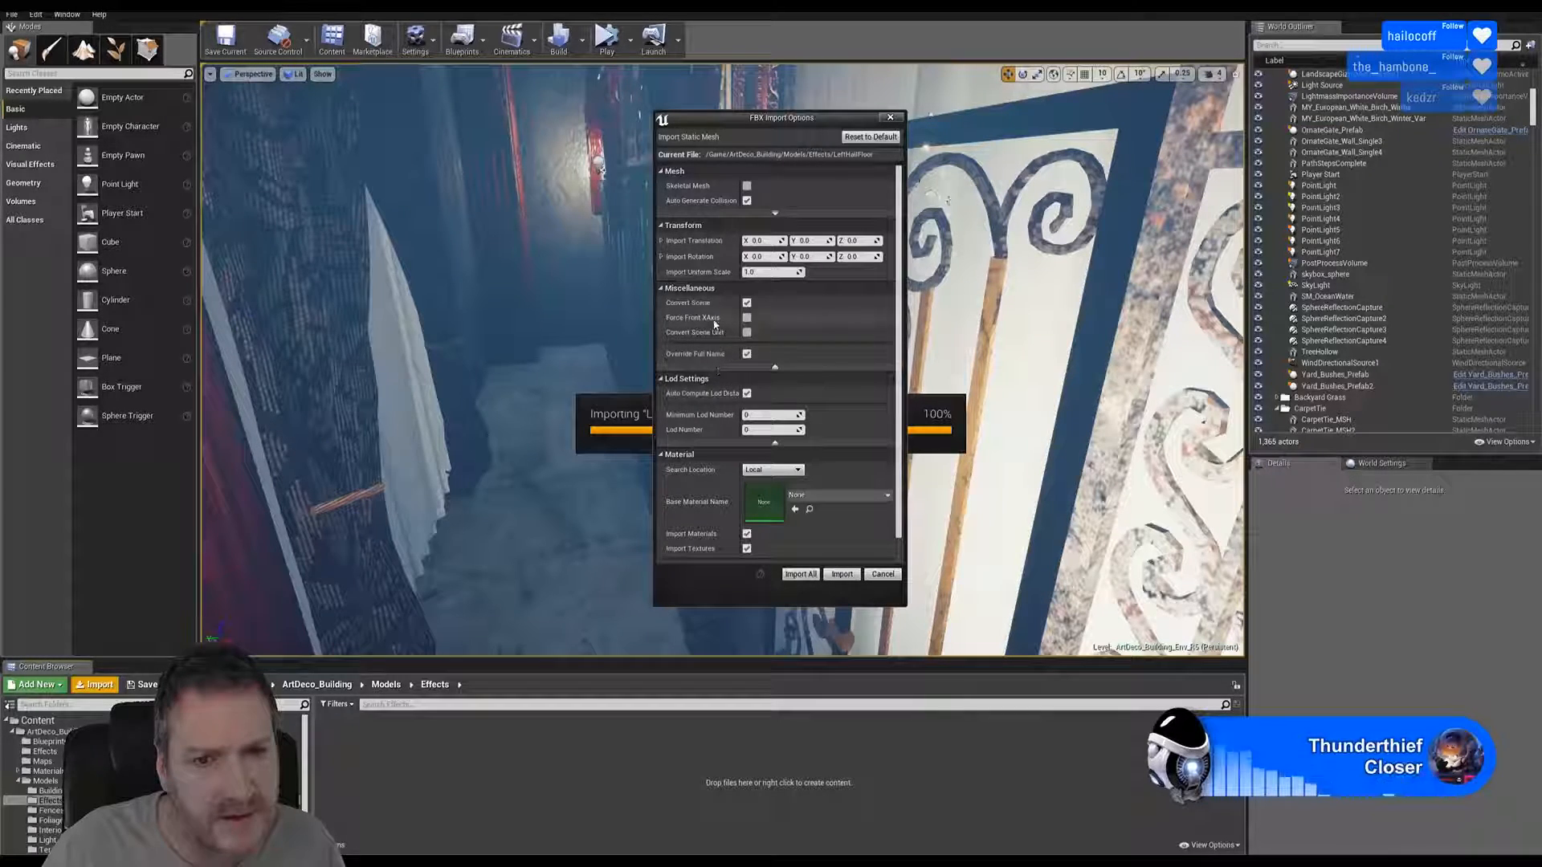
{"action": "left_click", "coordinate": [775, 214]}
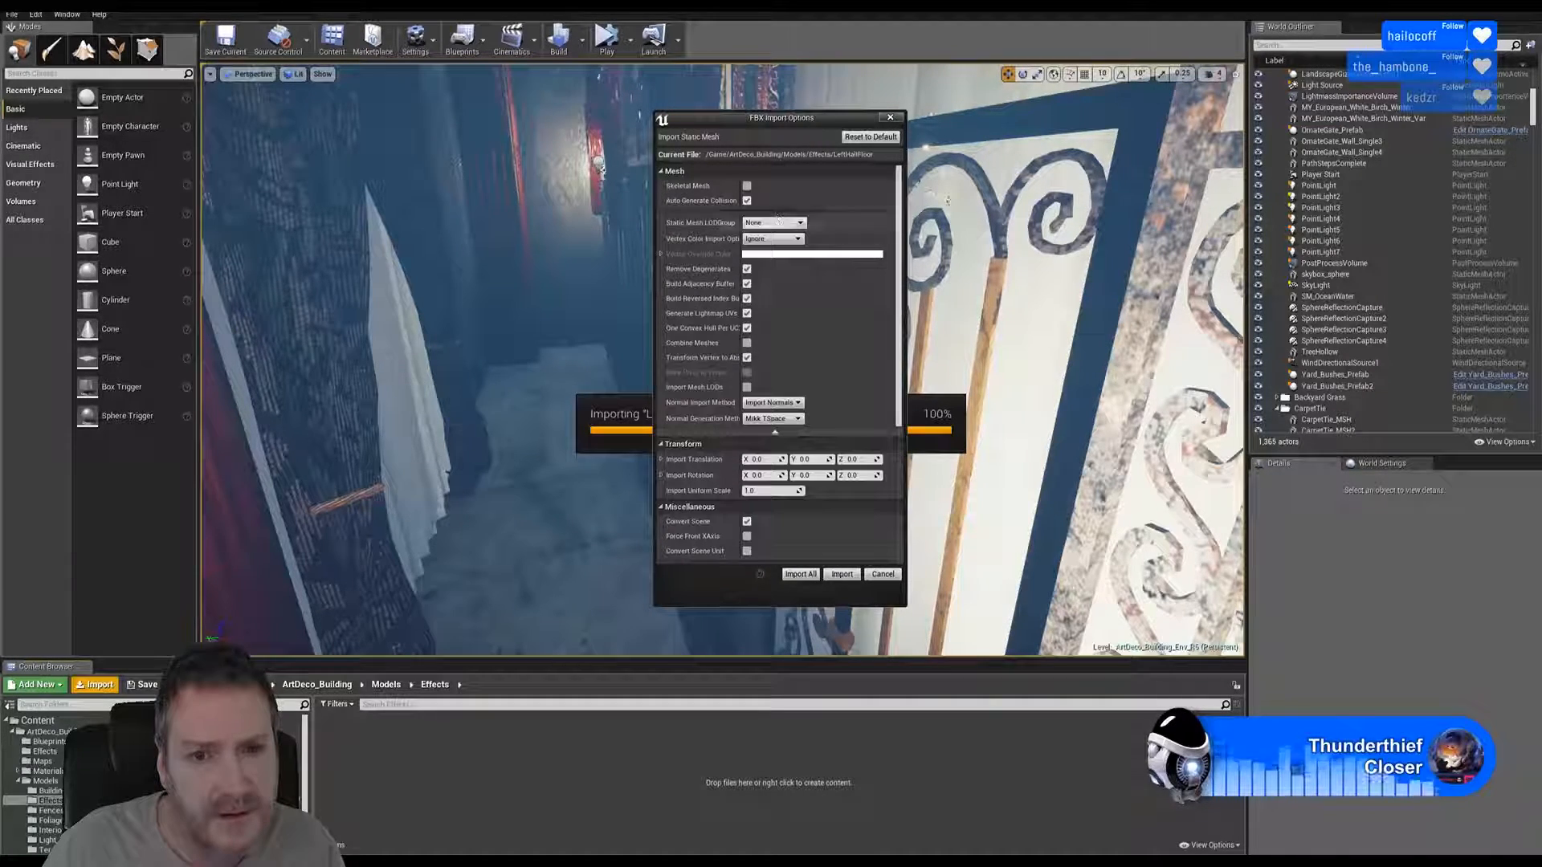